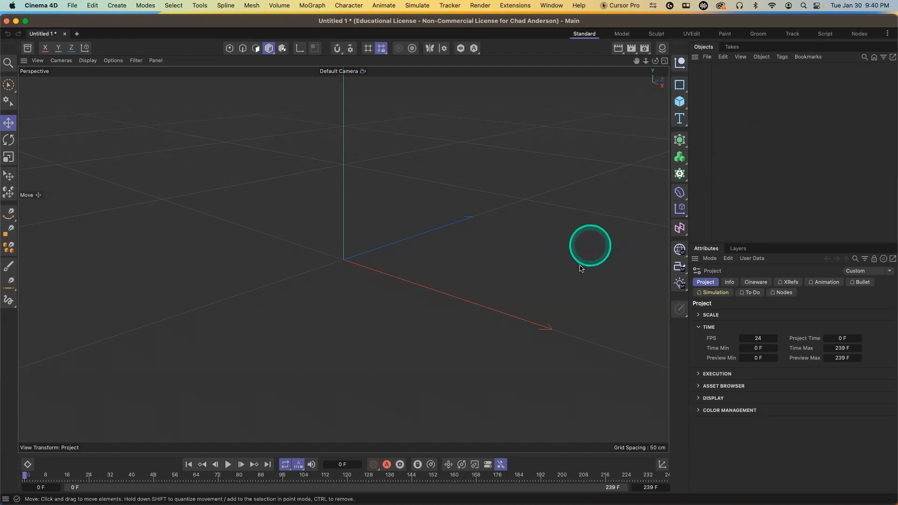
# Switch to Preview to examine the overall shape in the skateboard deck.jpeg reference, and return to Cinema 4D
pyautogui.moveTo(539, 501)
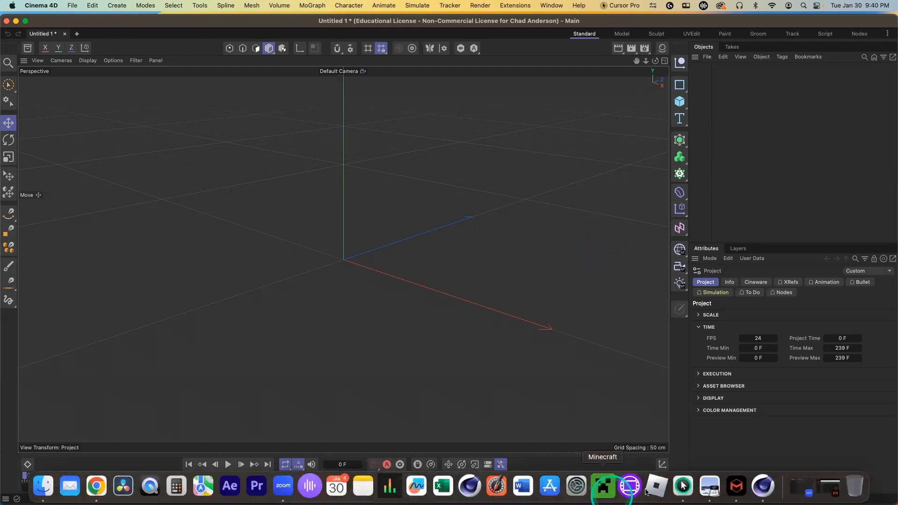
pyautogui.click(706, 492)
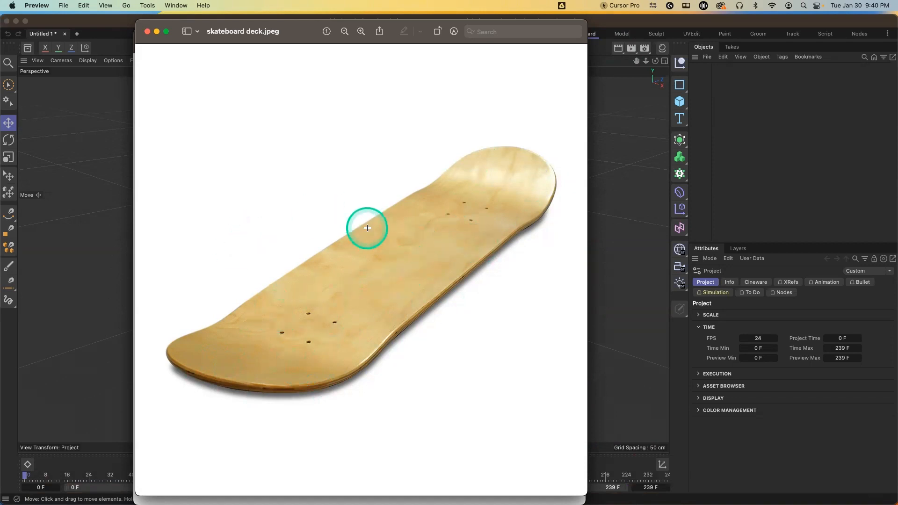
pyautogui.click(83, 172)
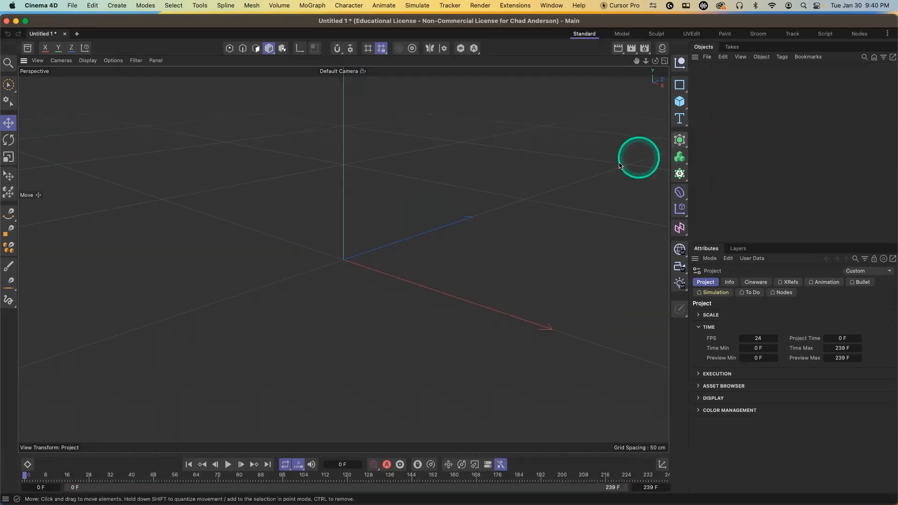
# Activate the Spline Pen and show the Top view alone at full viewport size
pyautogui.click(9, 216)
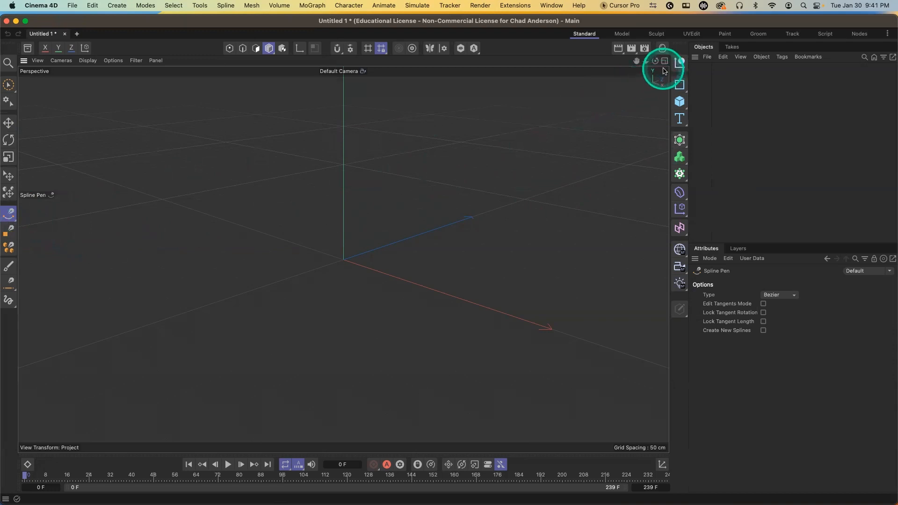
pyautogui.hotkey('ctrl', 'alt', 'm')
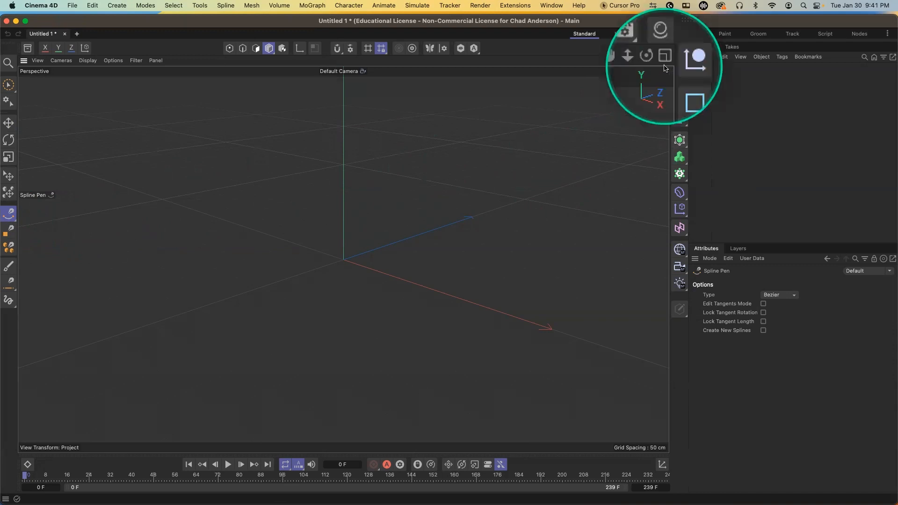
pyautogui.hotkey('ctrl', 'alt', 'm')
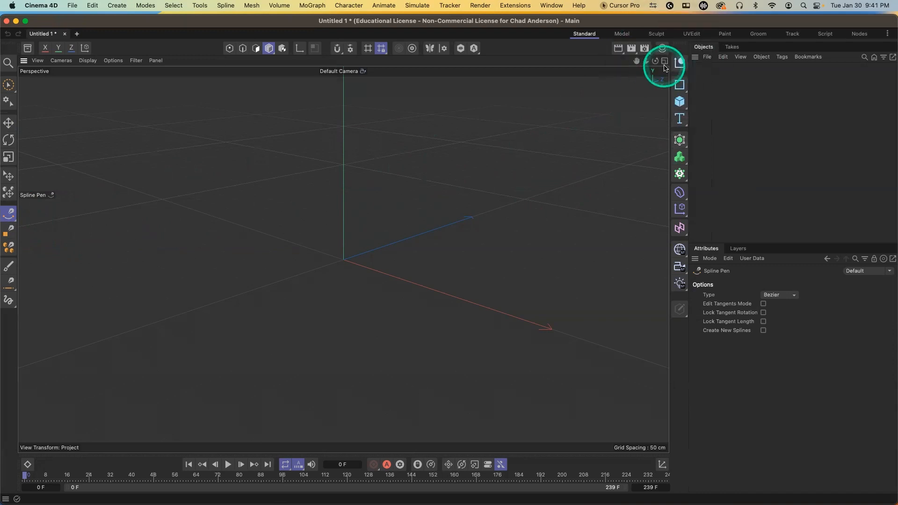
pyautogui.middleClick(648, 96)
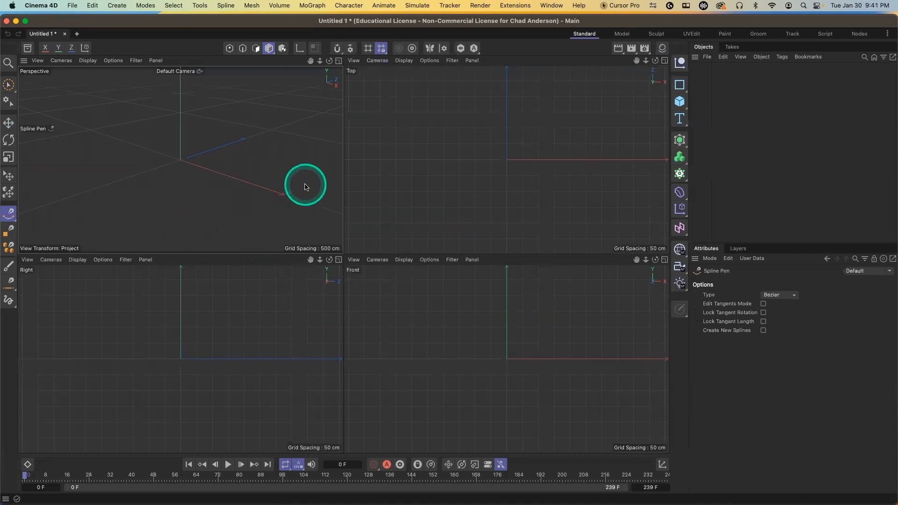
pyautogui.click(665, 61)
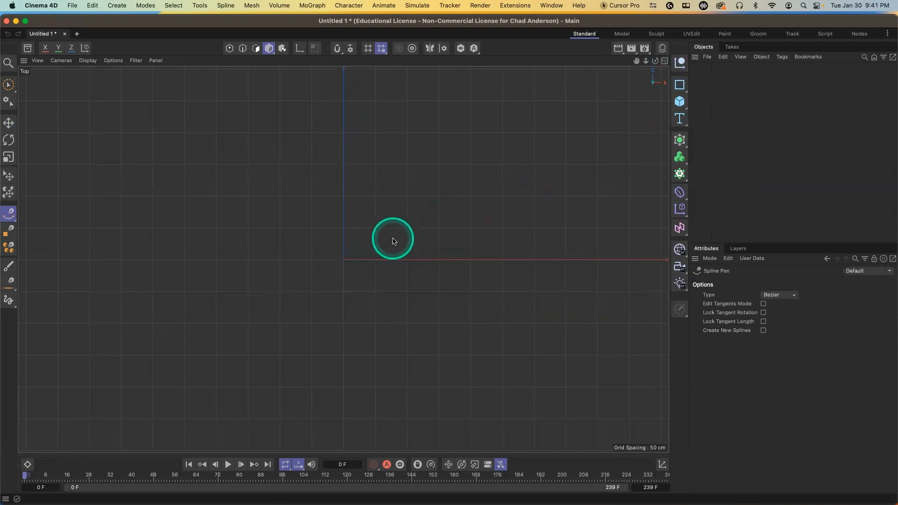
# Check the deck's outline again in the skateboard deck.jpeg reference and return to the Top view
pyautogui.moveTo(550, 503)
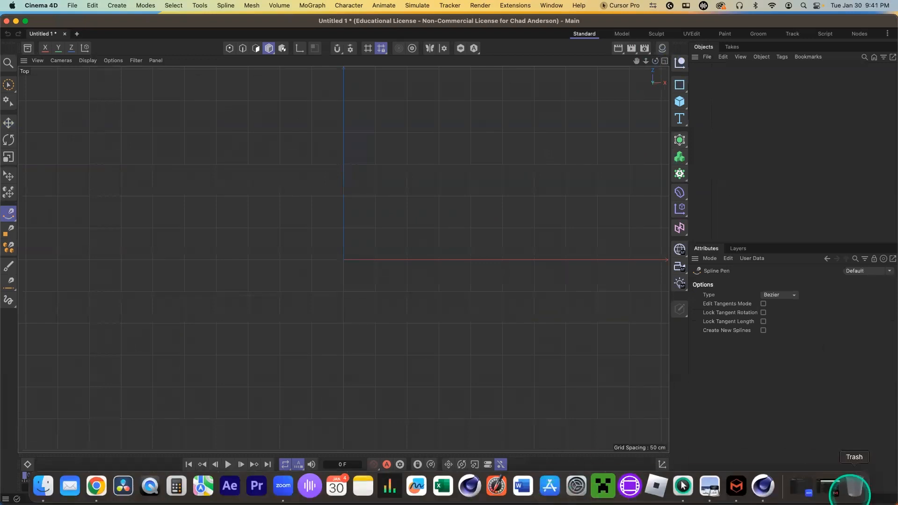
pyautogui.click(710, 487)
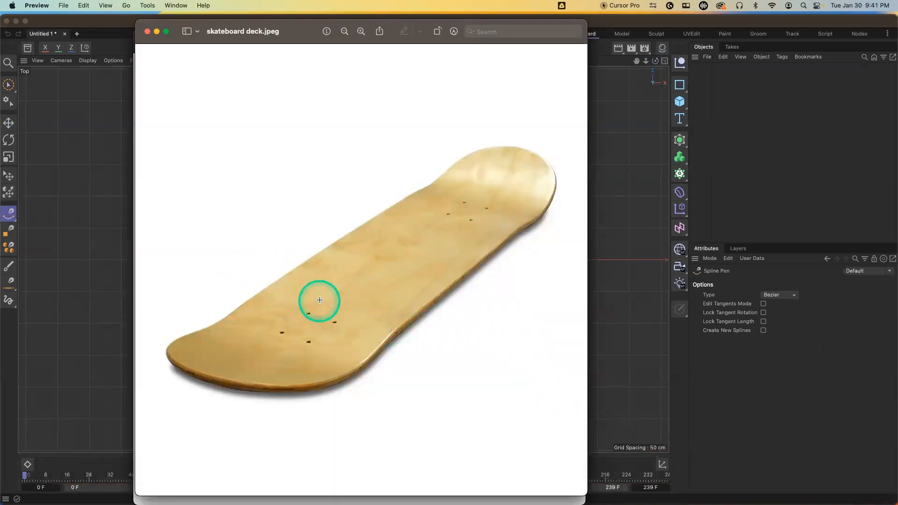
pyautogui.click(88, 268)
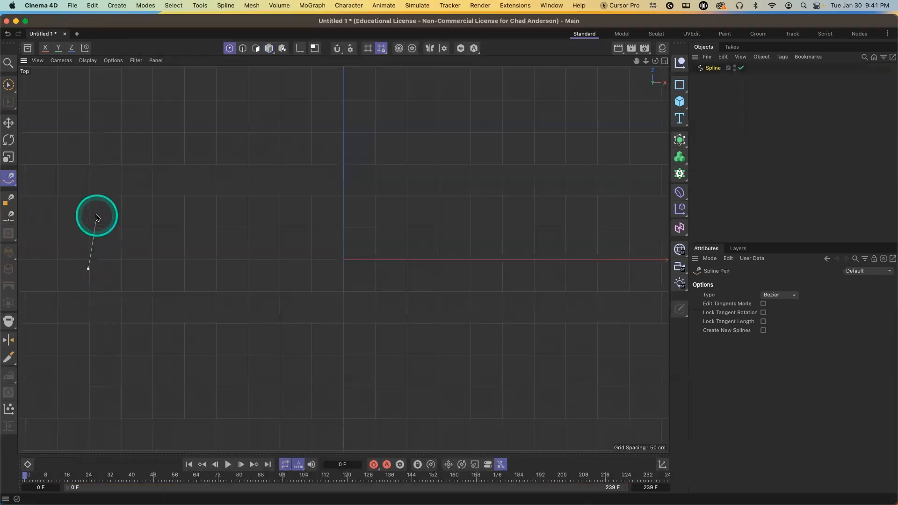
pyautogui.click(86, 213)
pyautogui.click(136, 230)
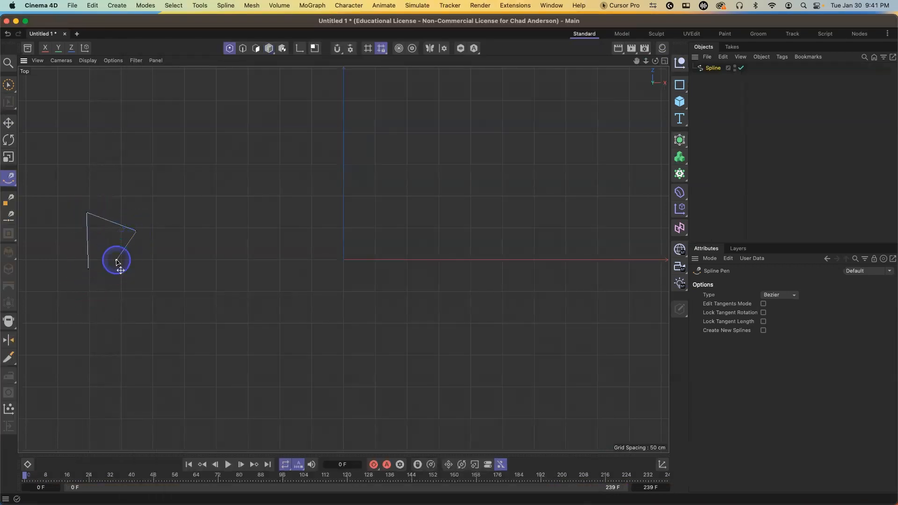
pyautogui.click(117, 260)
pyautogui.click(103, 271)
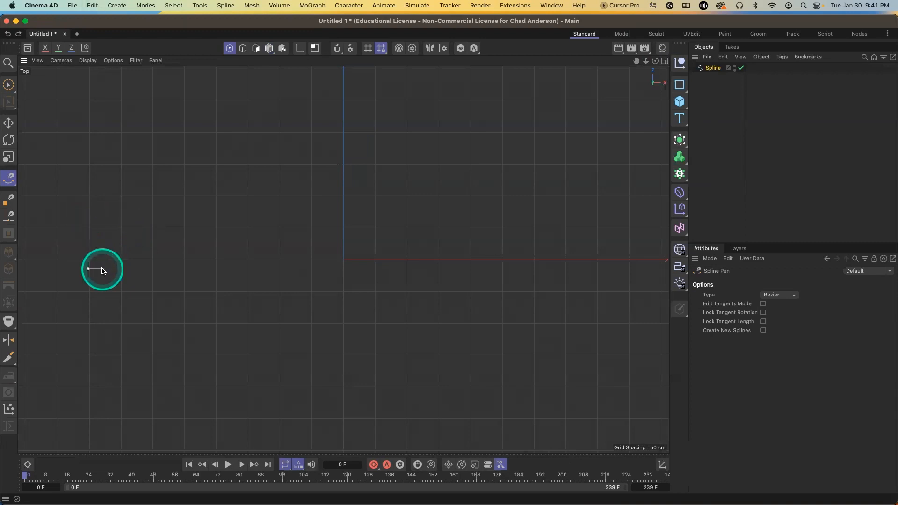
pyautogui.press('super+z')
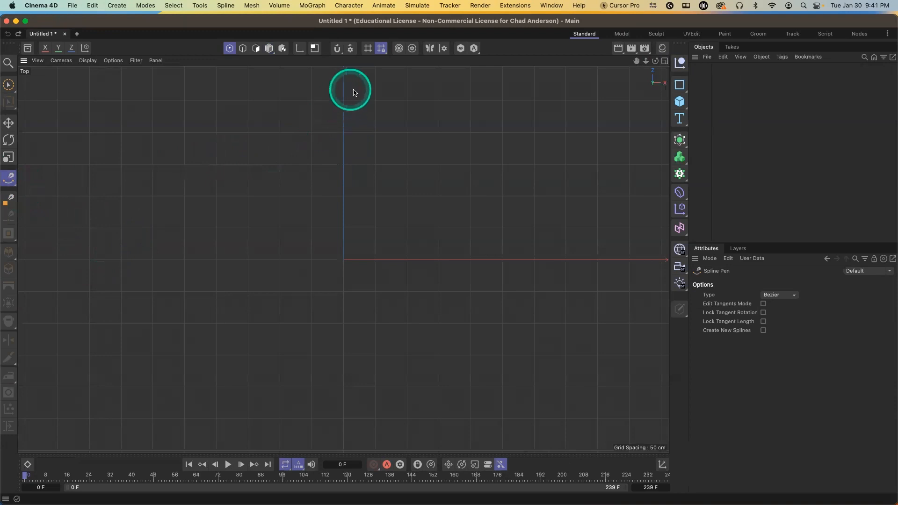
# Enable snapping with Grid/Workplane snap on, keeping Grid Point active and turning Grid Line off
pyautogui.click(338, 49)
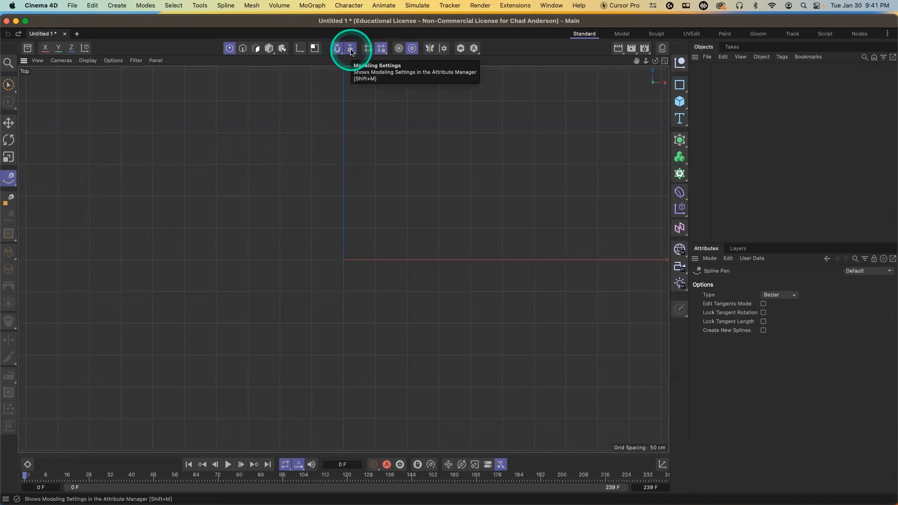
pyautogui.click(351, 49)
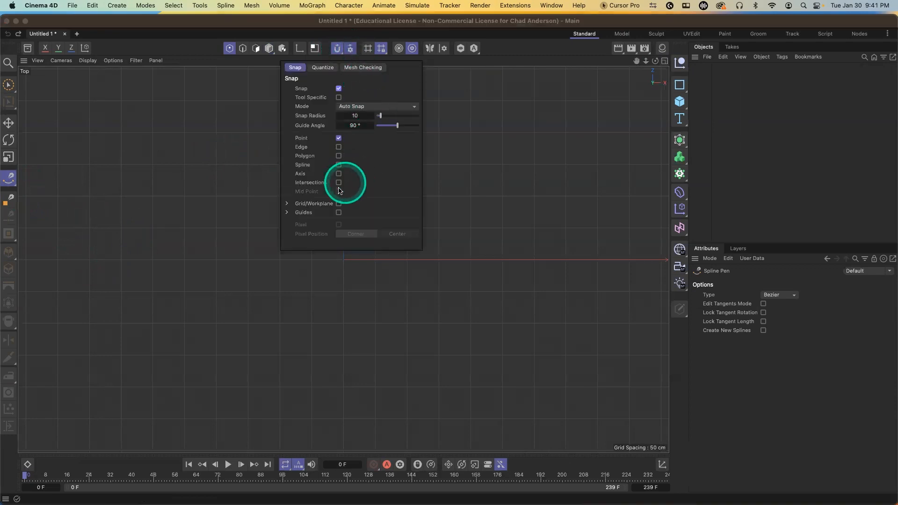
pyautogui.click(287, 204)
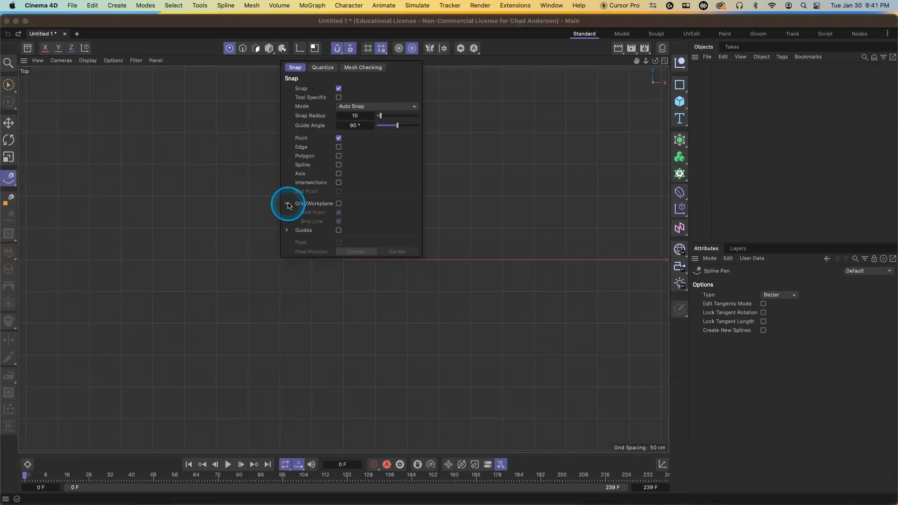
pyautogui.click(338, 204)
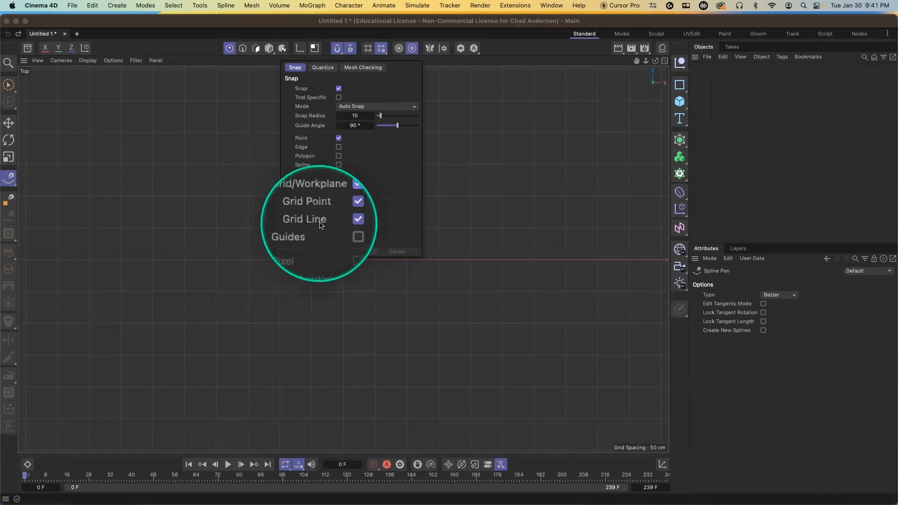
pyautogui.click(338, 222)
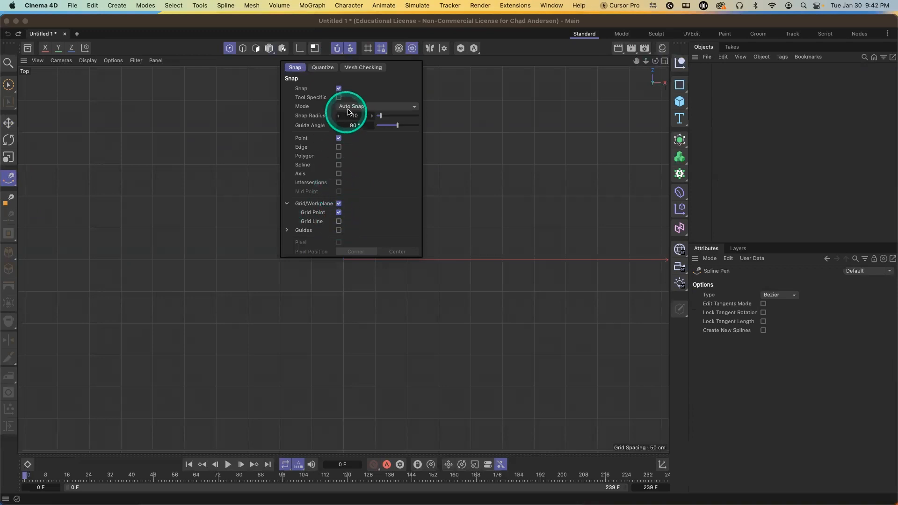
pyautogui.click(338, 51)
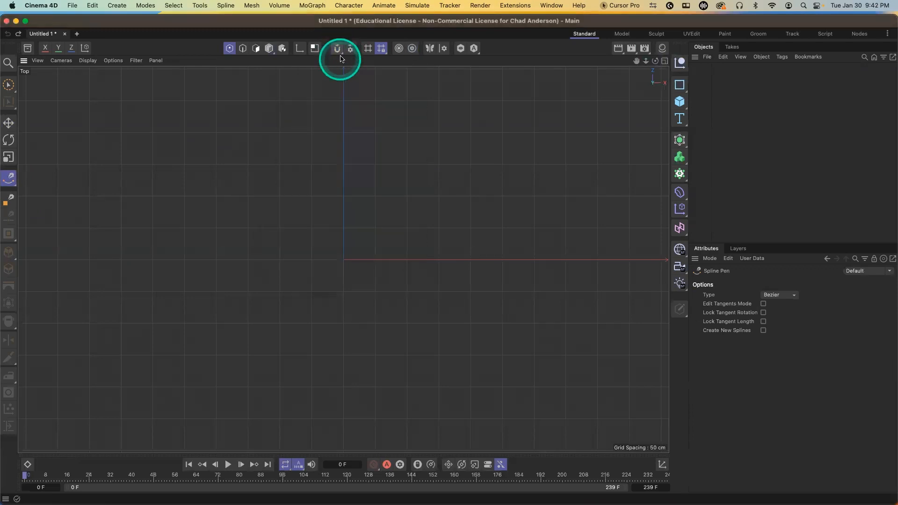
pyautogui.click(338, 51)
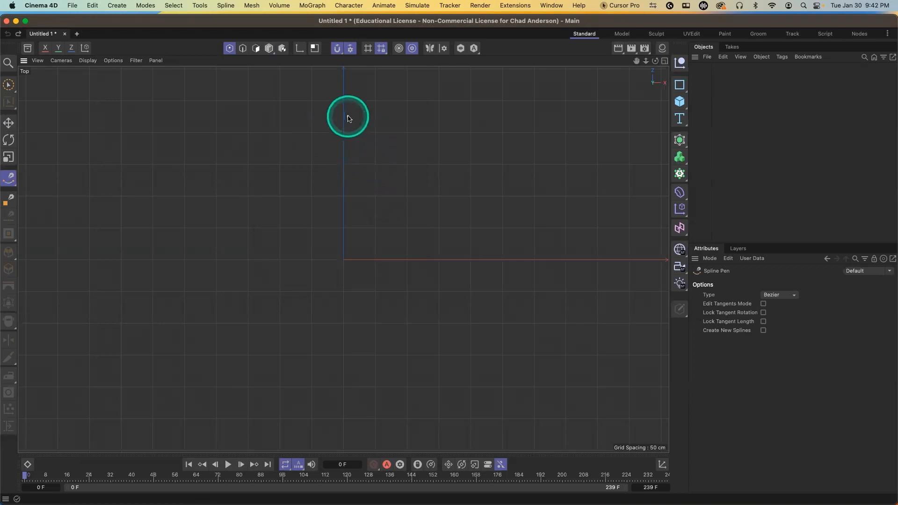
# Draw a closed six-point spline on the grid, an elongated hexagon about 4 squares wide and 11 long, with its tips on the Z axis
pyautogui.keyDown('alt'); pyautogui.moveTo(365, 153); pyautogui.dragTo(354, 194, button='right'); pyautogui.keyUp('alt')
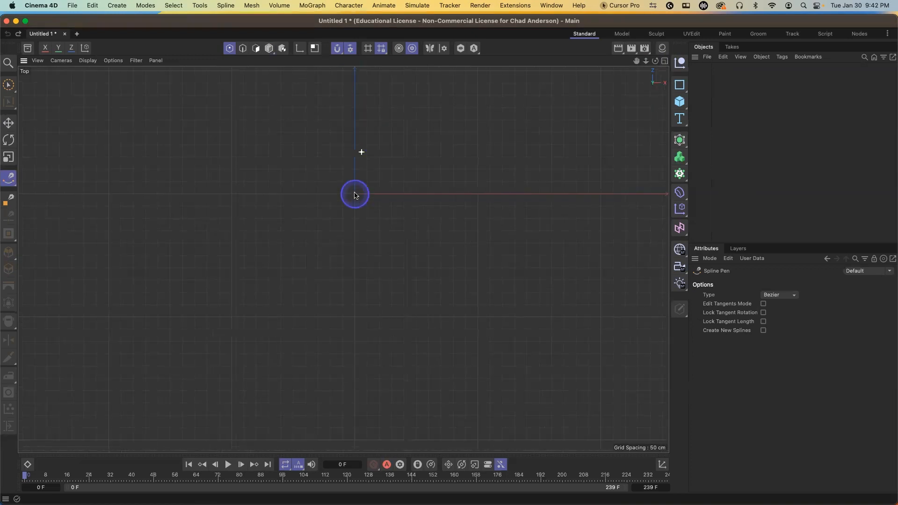
pyautogui.click(354, 121)
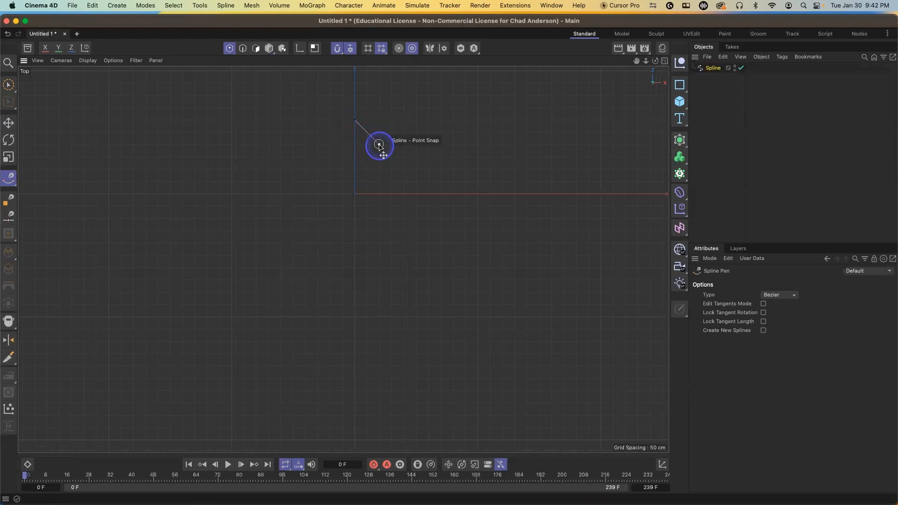
pyautogui.click(379, 145)
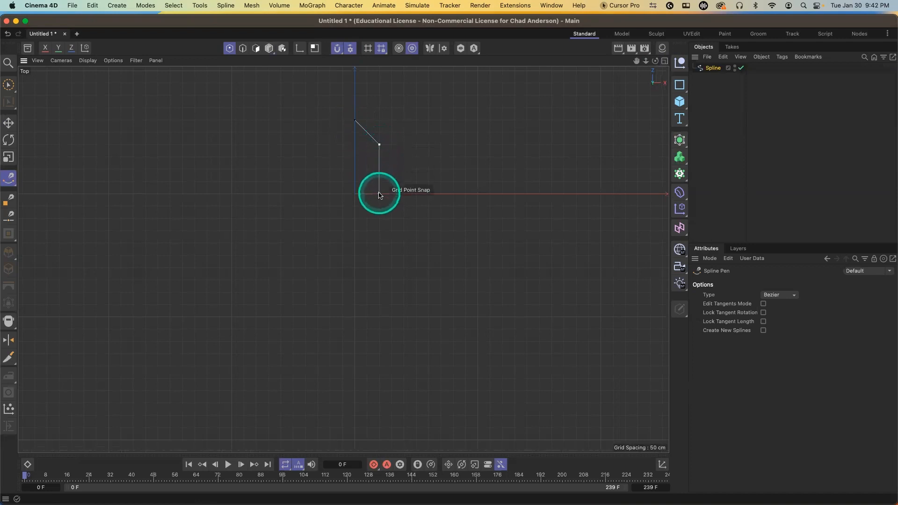
pyautogui.click(380, 231)
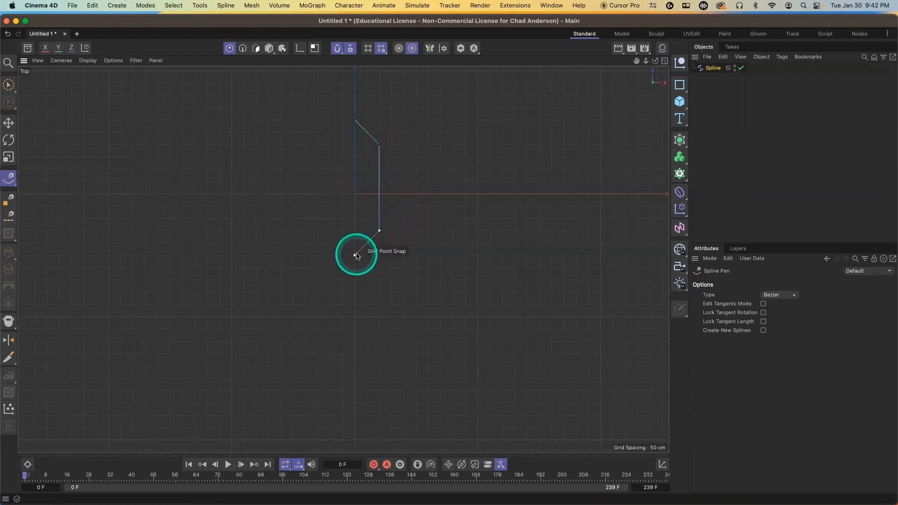
pyautogui.click(355, 255)
pyautogui.click(330, 231)
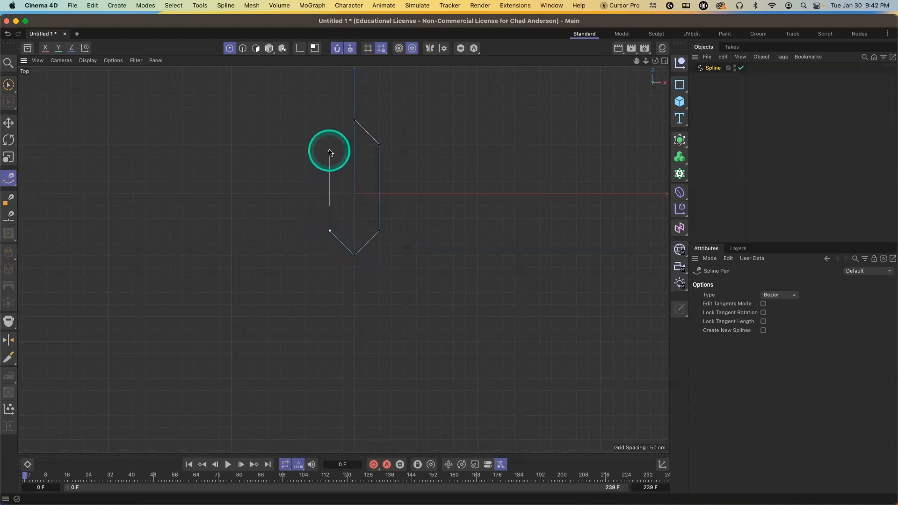
pyautogui.click(330, 144)
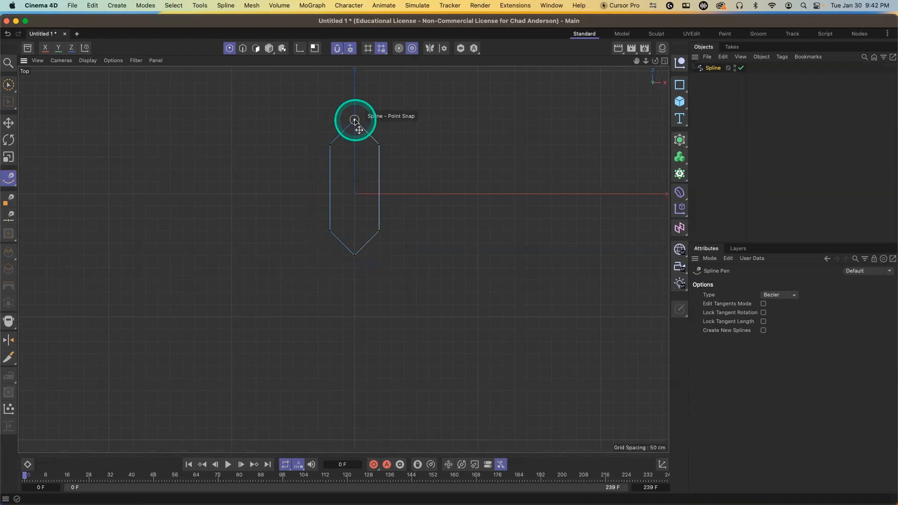
pyautogui.click(355, 120)
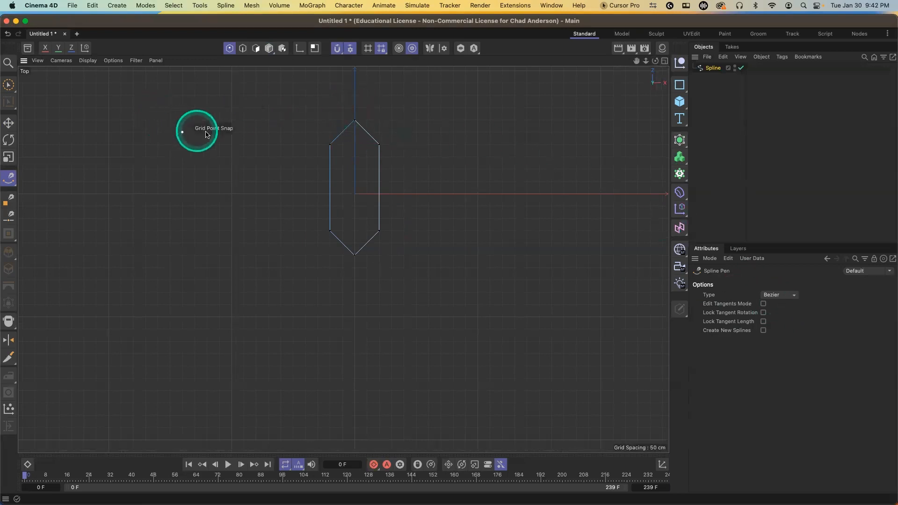
# Turn snapping off and apply Soft Interpolation to the tip point at the spline's upper end
pyautogui.press('e')
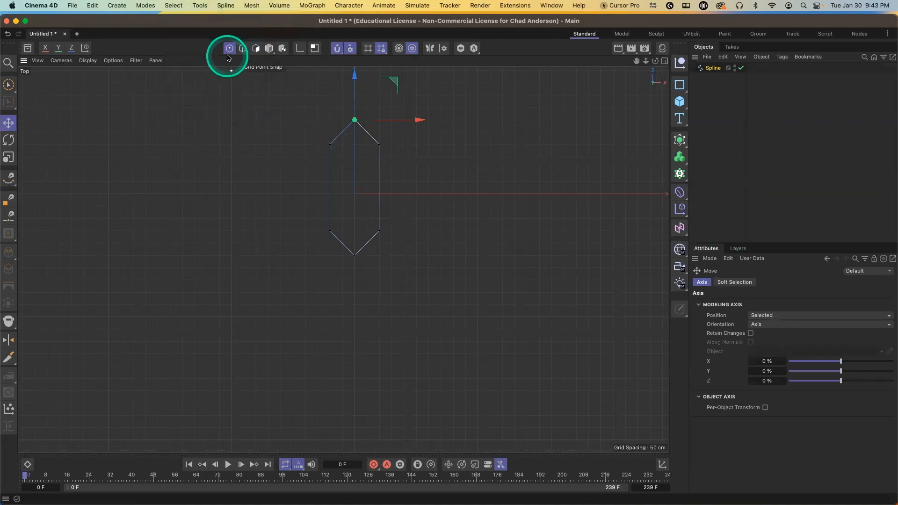
pyautogui.rightClick(355, 120)
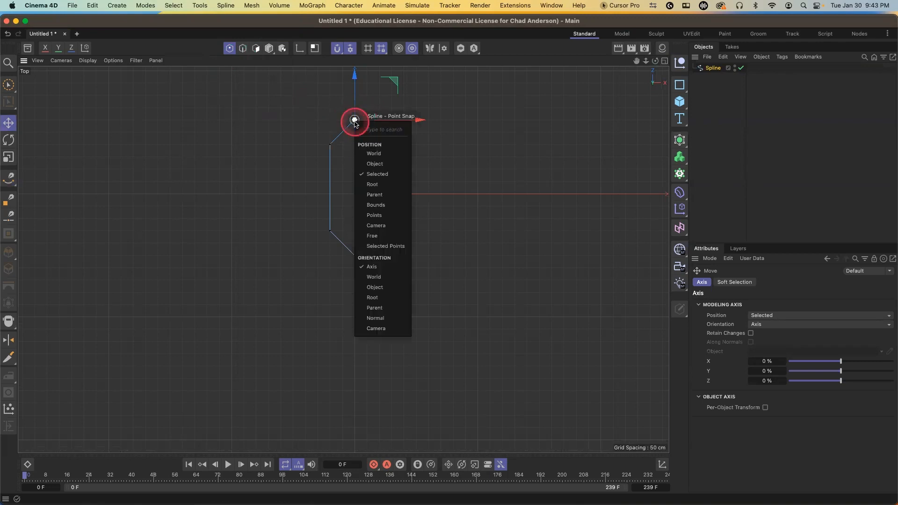
pyautogui.click(369, 108)
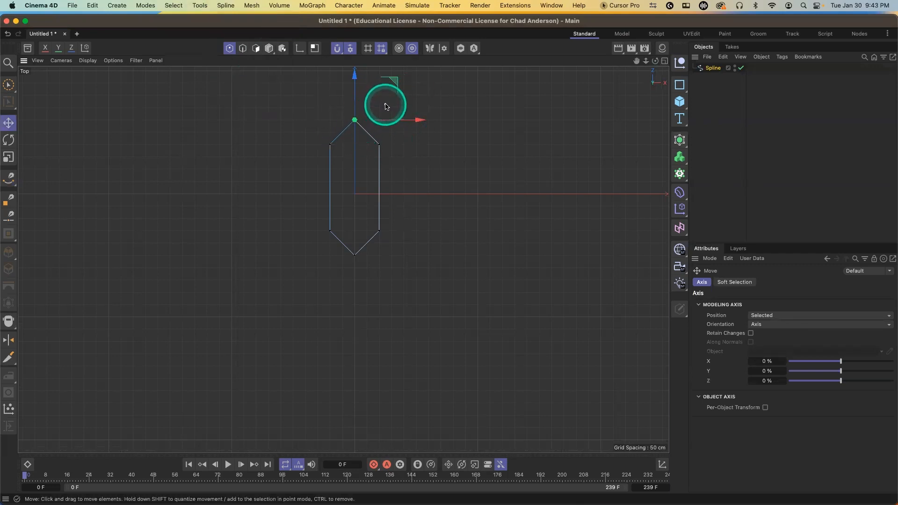
pyautogui.click(337, 49)
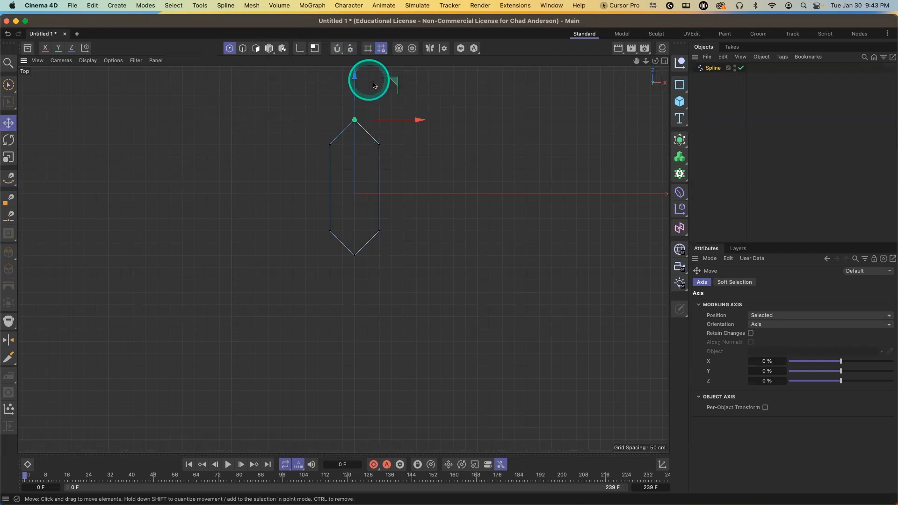
pyautogui.rightClick(385, 106)
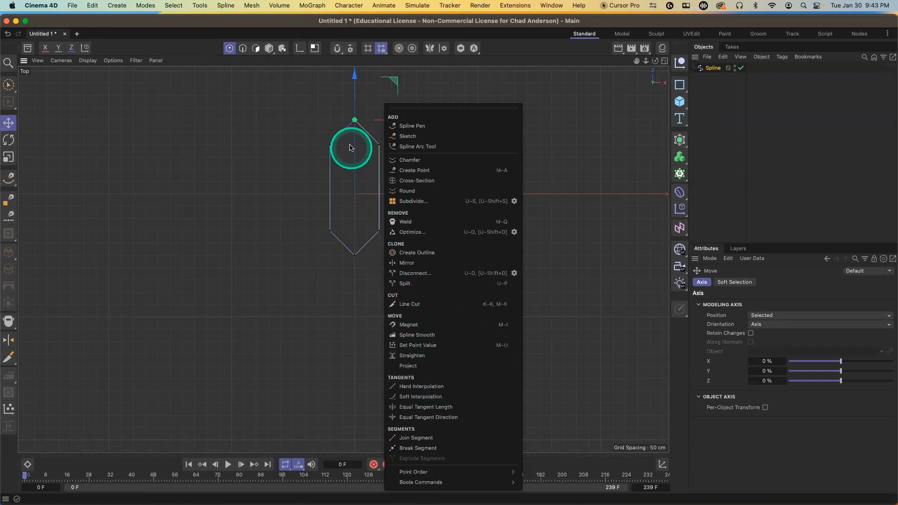
pyautogui.click(425, 396)
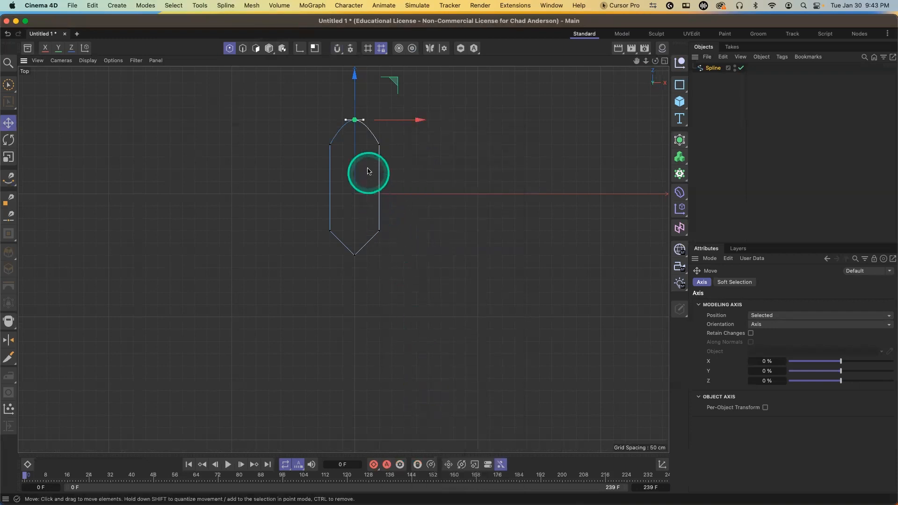
# Widen the tangents of the upper tip point until the end is fully rounded, and move the point about one grid square outward along Z
pyautogui.scroll(1, 364, 117)
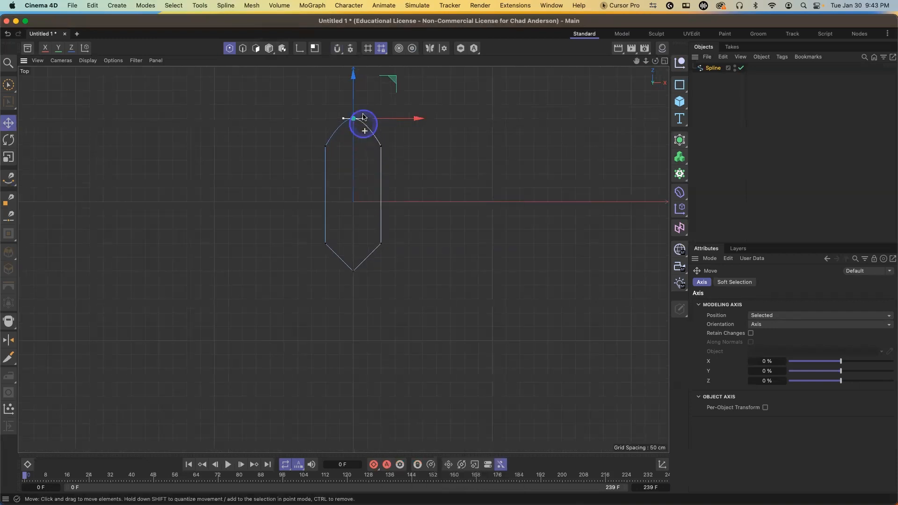
pyautogui.scroll(3, 363, 117)
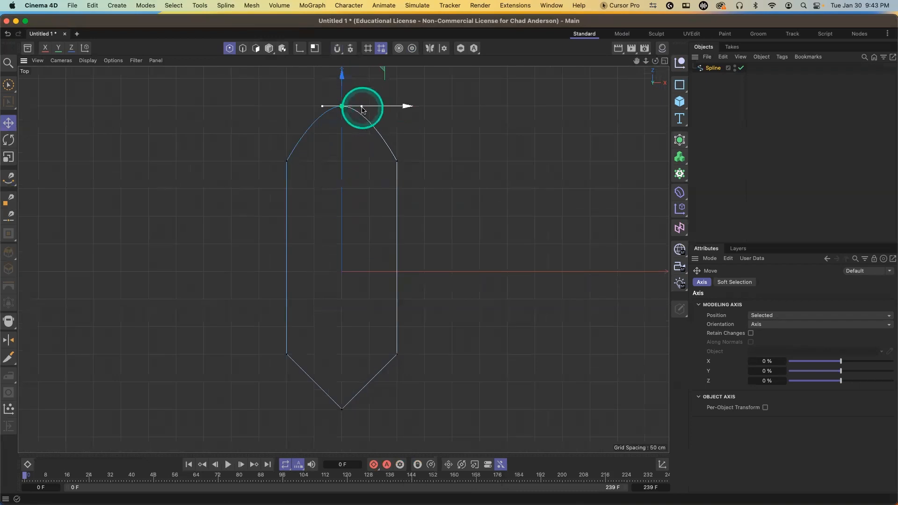
pyautogui.click(364, 109)
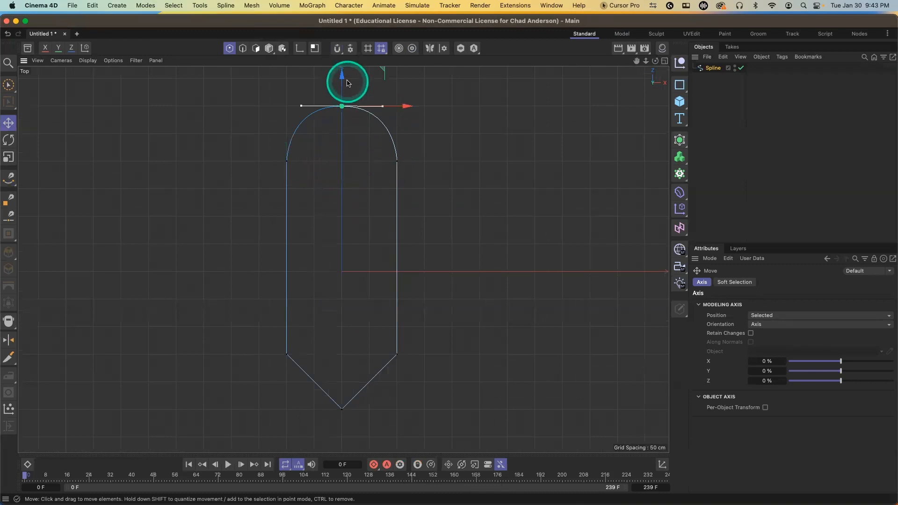
pyautogui.moveTo(342, 78); pyautogui.dragTo(342, 54)
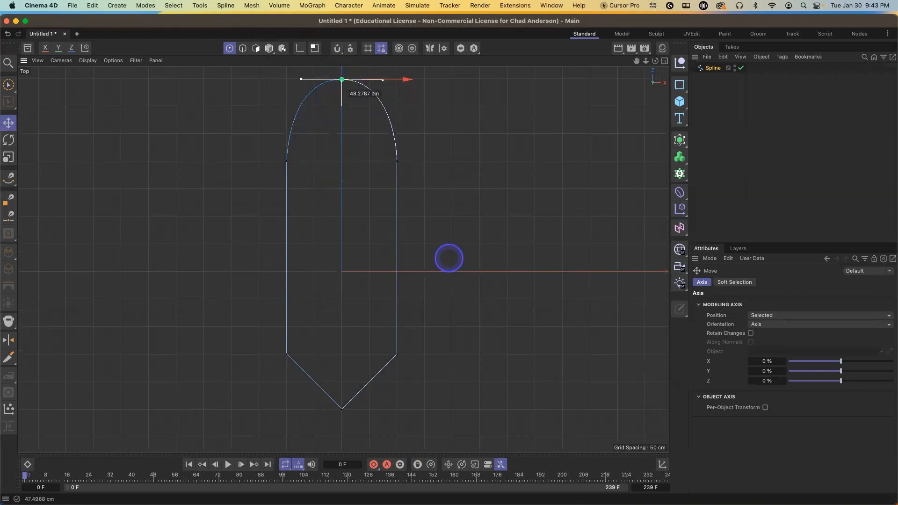
# Apply Soft Interpolation to the lower tip point, widen its tangents to match the other end, and move it about one grid square outward along Z
pyautogui.click(342, 409)
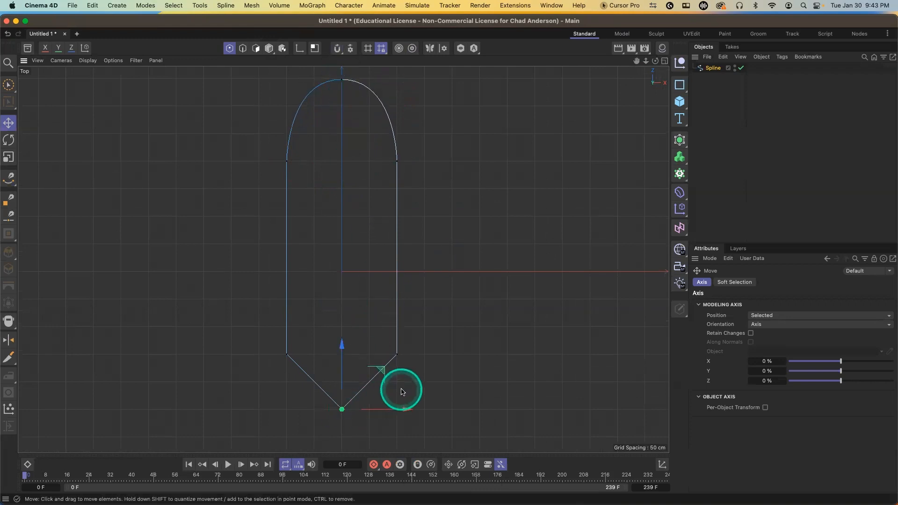
pyautogui.rightClick(426, 365)
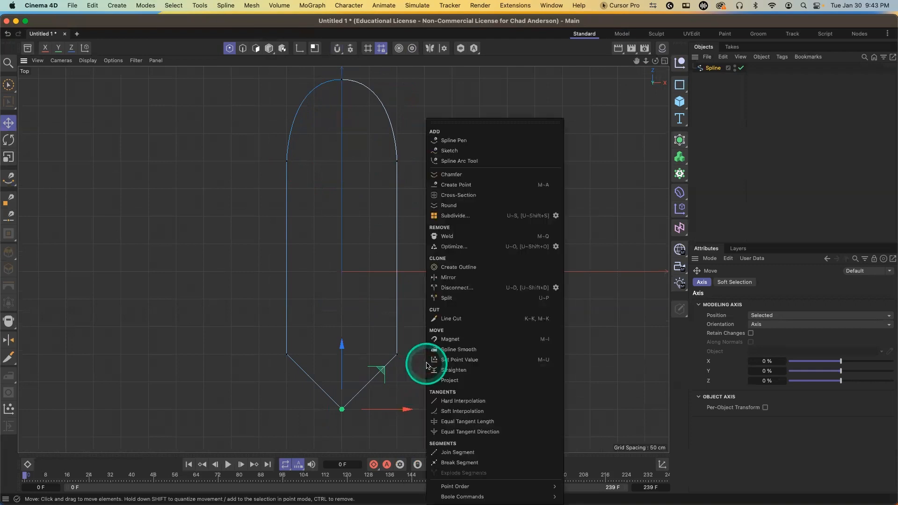
pyautogui.click(459, 412)
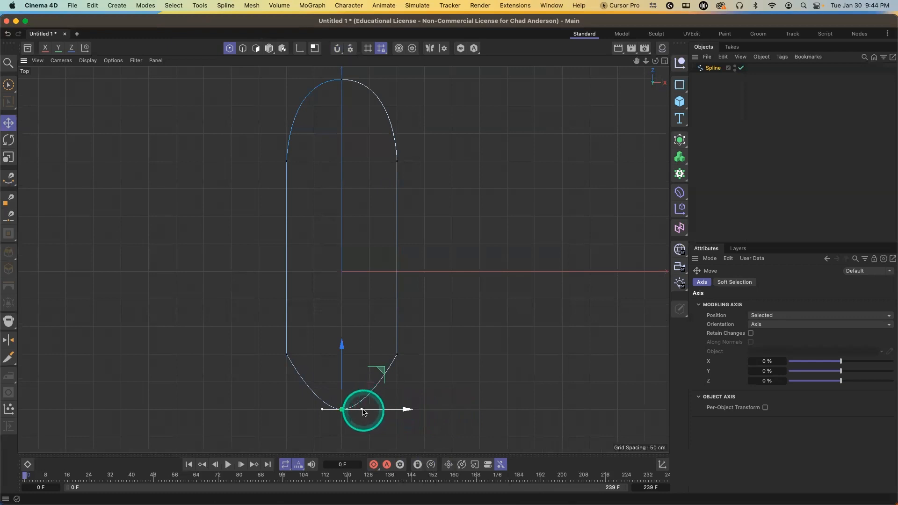
pyautogui.moveTo(363, 412); pyautogui.dragTo(366, 411)
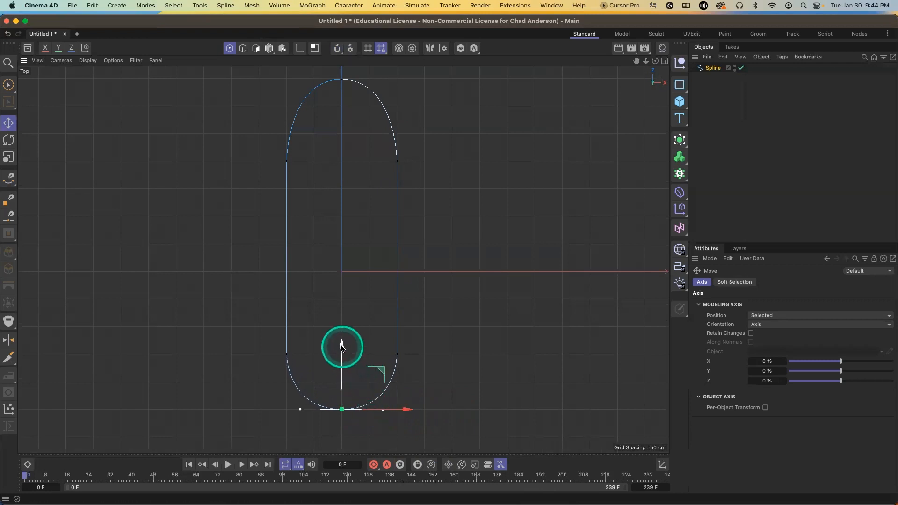
pyautogui.moveTo(342, 346); pyautogui.dragTo(342, 372)
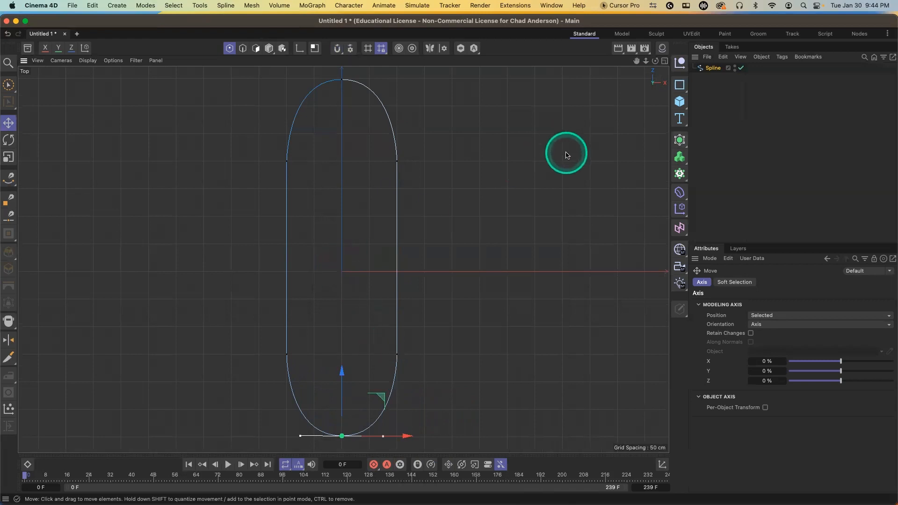
# Return to the Perspective view in Model mode, add an Extrude generator and make the spline its child
pyautogui.press('F1')
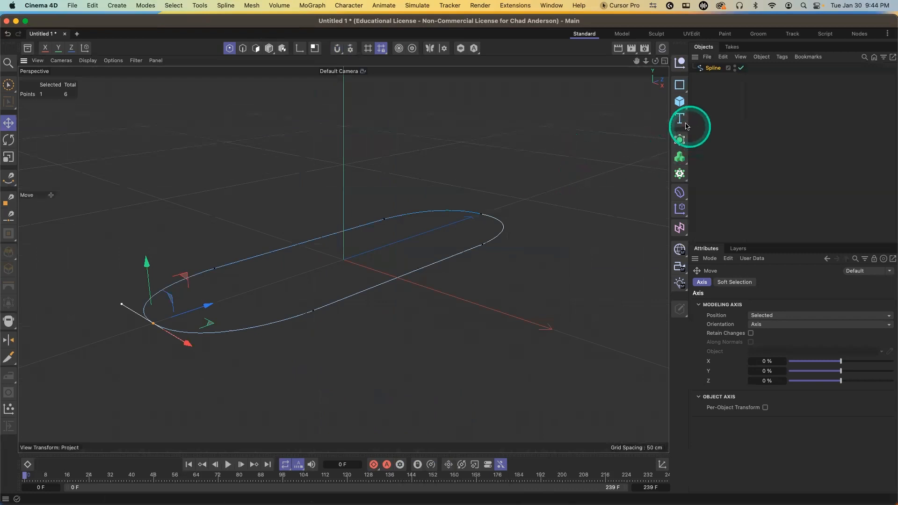
pyautogui.click(273, 51)
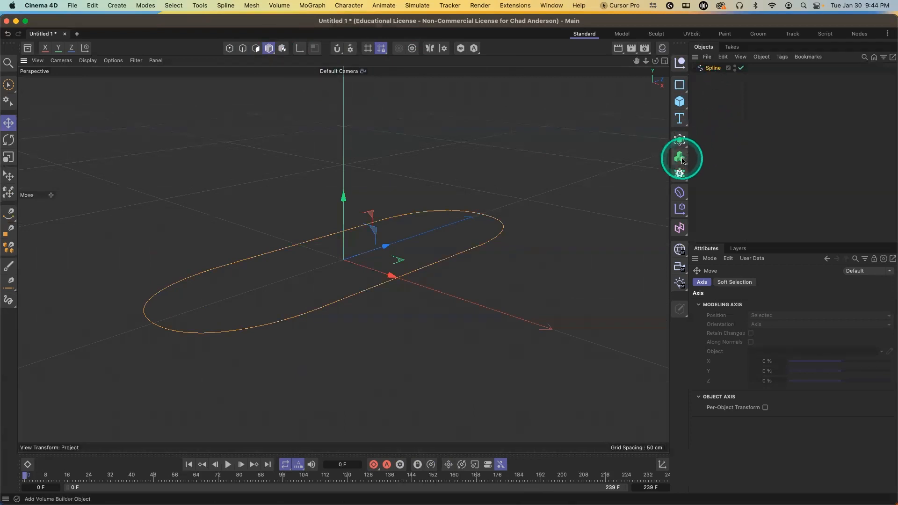
pyautogui.moveTo(679, 142); pyautogui.dragTo(737, 174)
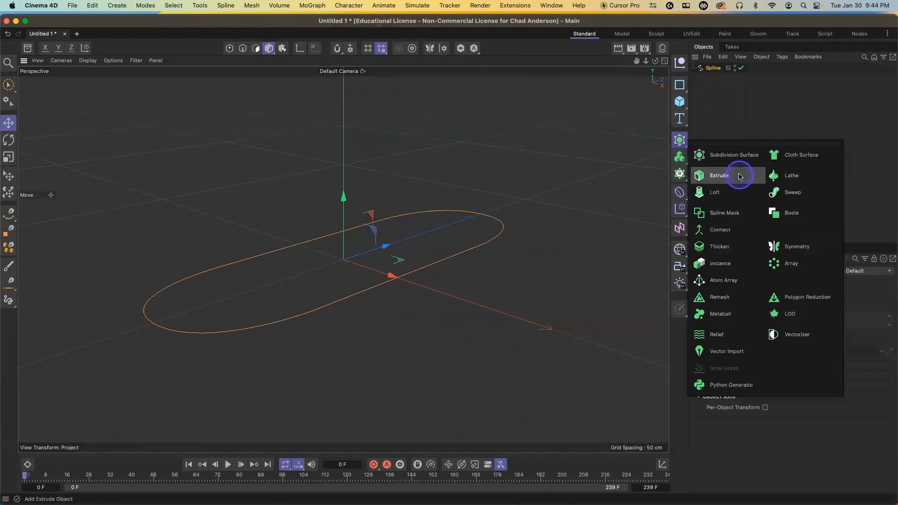
pyautogui.click(714, 77)
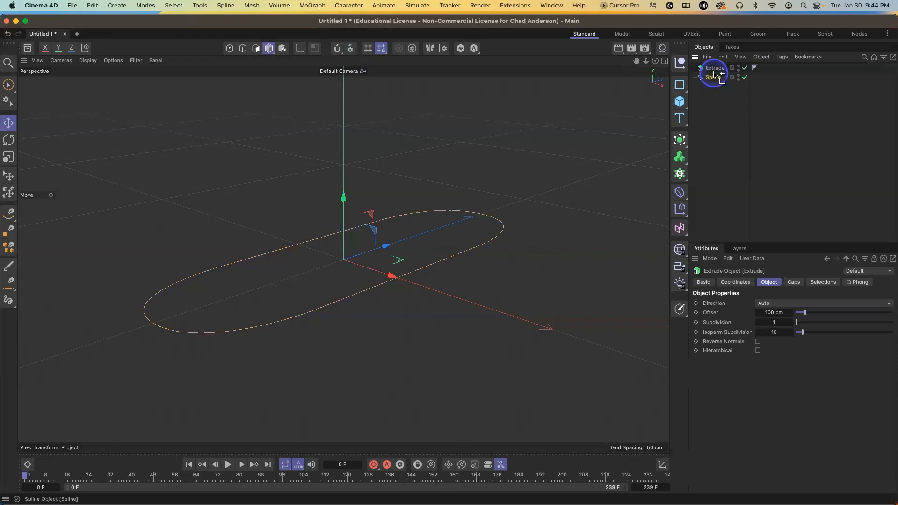
pyautogui.moveTo(714, 71); pyautogui.dragTo(715, 69)
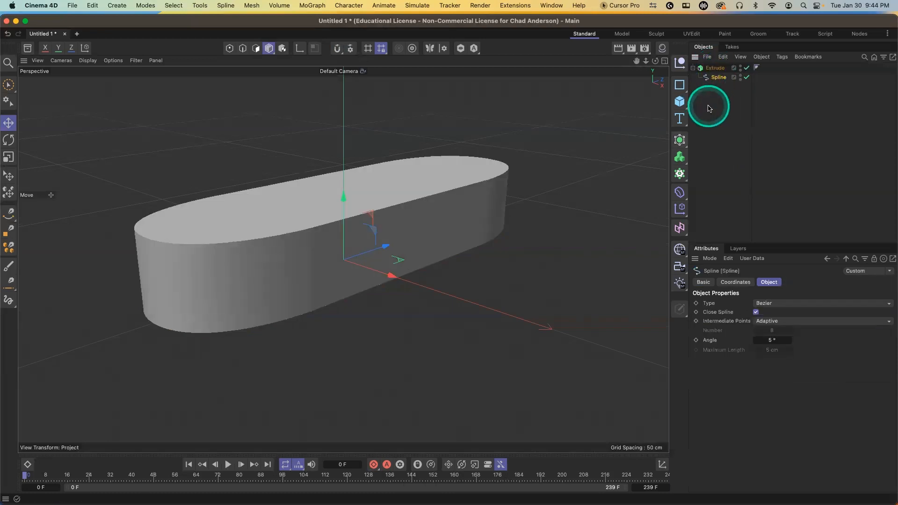
# Set the Extrude's Offset to 20 cm, and reduce it to 3 cm for a thin deck
pyautogui.click(715, 67)
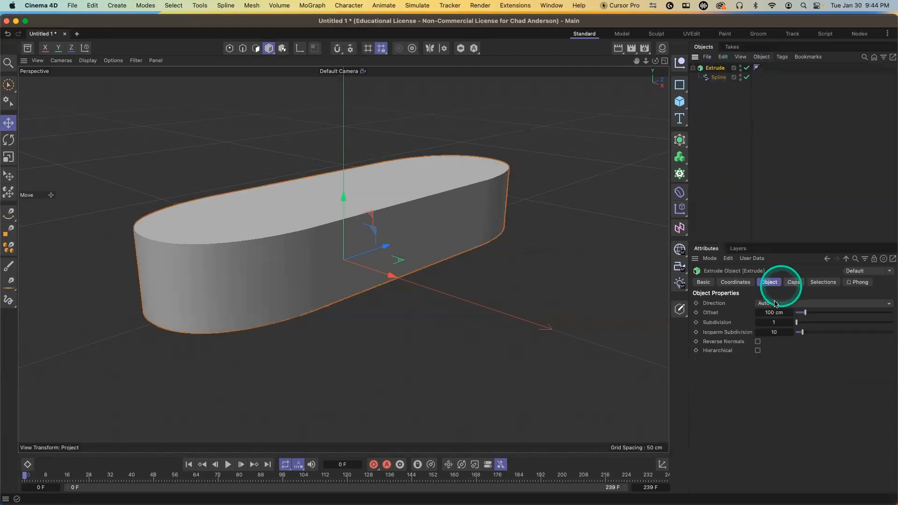
pyautogui.click(788, 313)
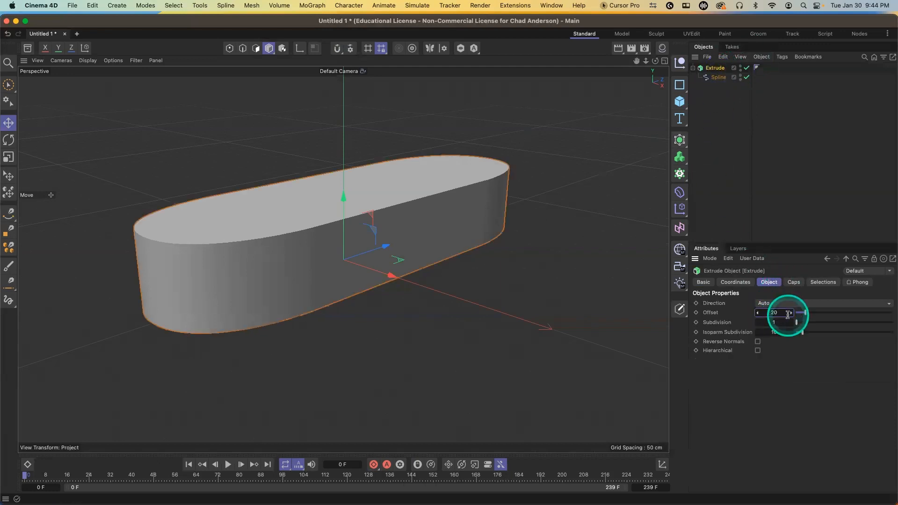
pyautogui.press('Return')
pyautogui.click(777, 313)
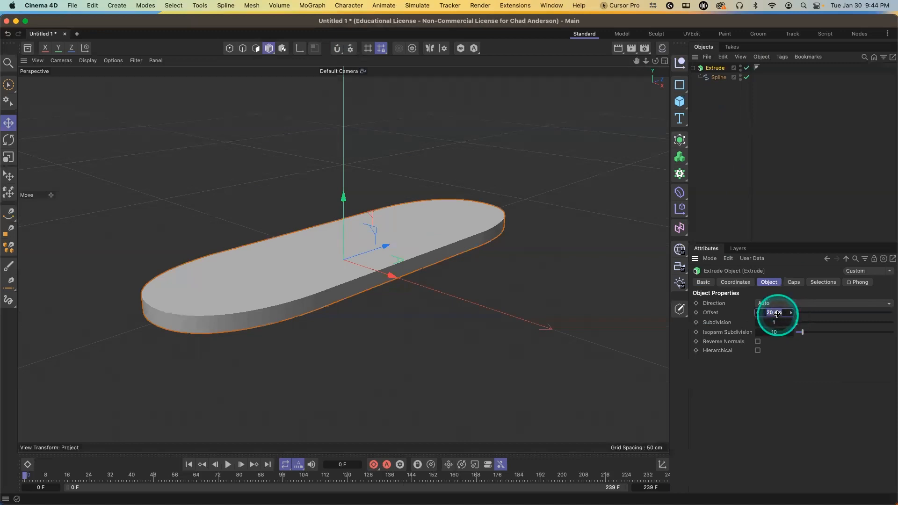
pyautogui.write('3')
pyautogui.press('Return')
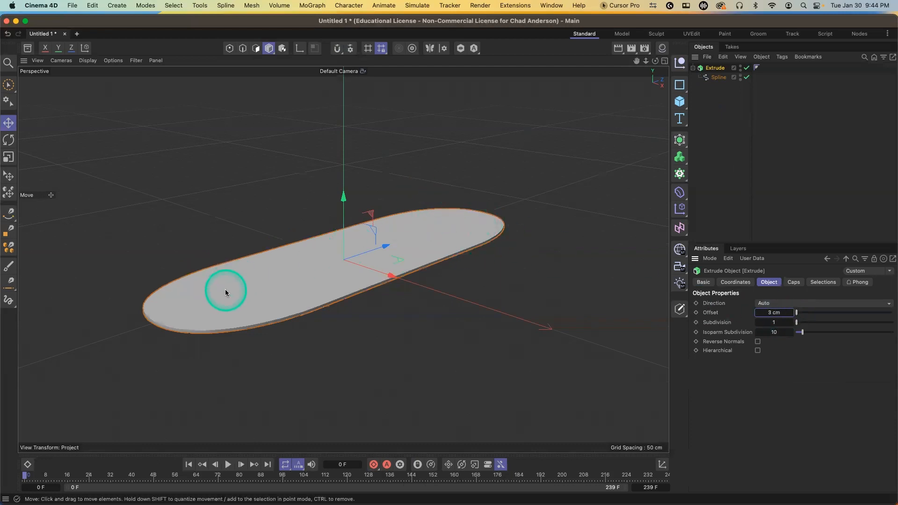
# Take the spline out of the Extrude generator and delete the Extrude
pyautogui.click(722, 69)
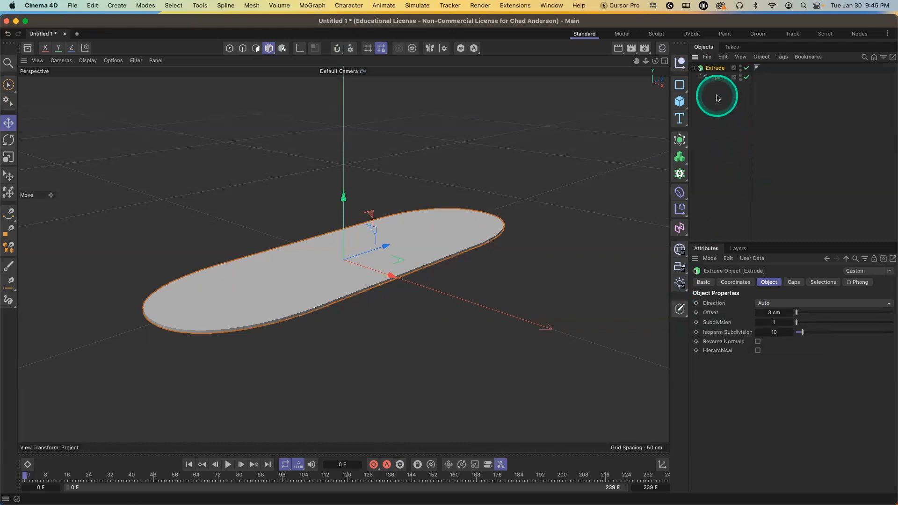
pyautogui.moveTo(719, 78); pyautogui.dragTo(708, 88)
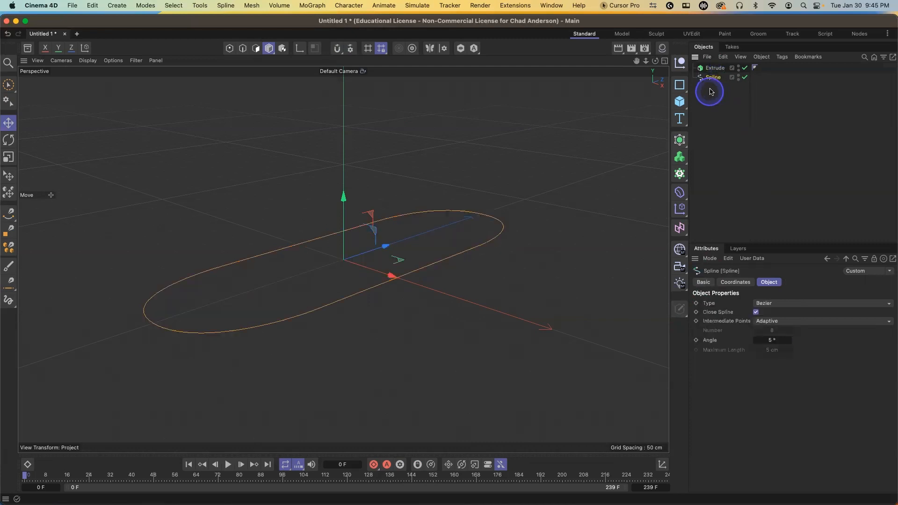
pyautogui.press('Delete')
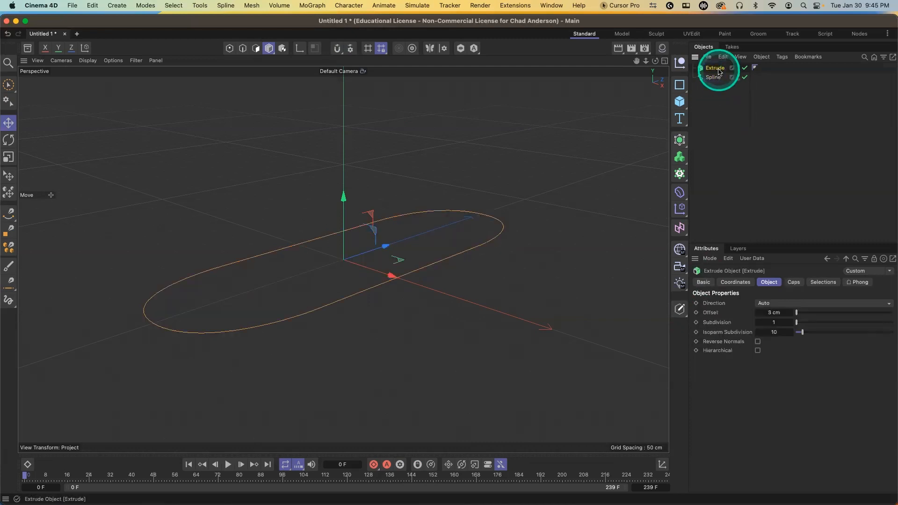
pyautogui.click(715, 70)
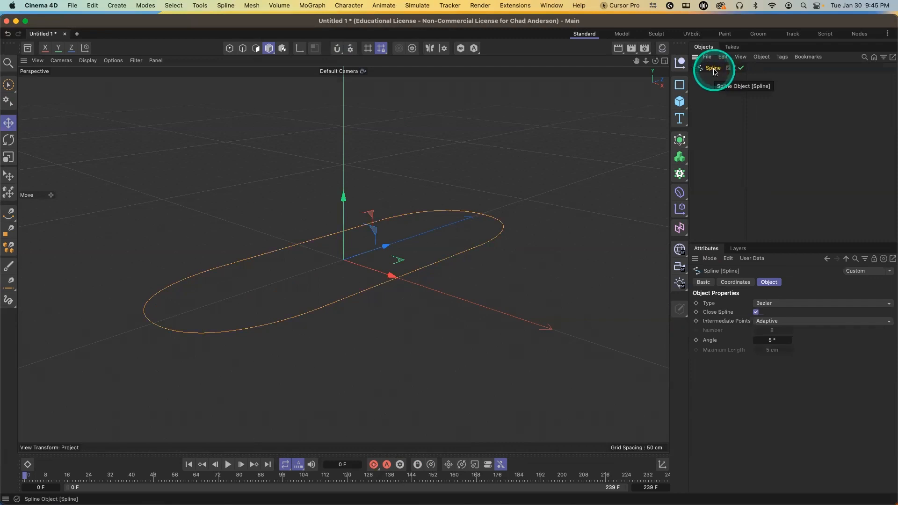
# Duplicate the deck spline, add a Loft generator and make both splines its children
pyautogui.keyDown('ctrl'); pyautogui.moveTo(713, 71); pyautogui.dragTo(715, 79); pyautogui.keyUp('ctrl')
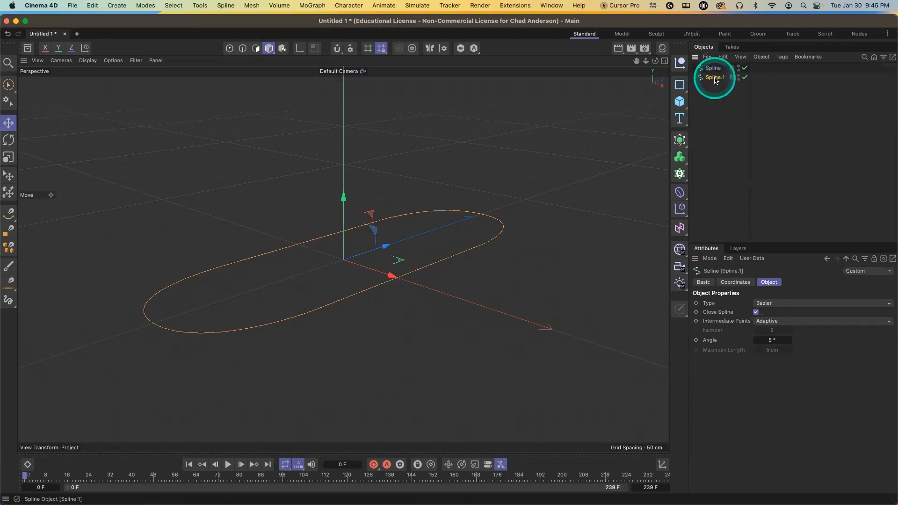
pyautogui.click(680, 140)
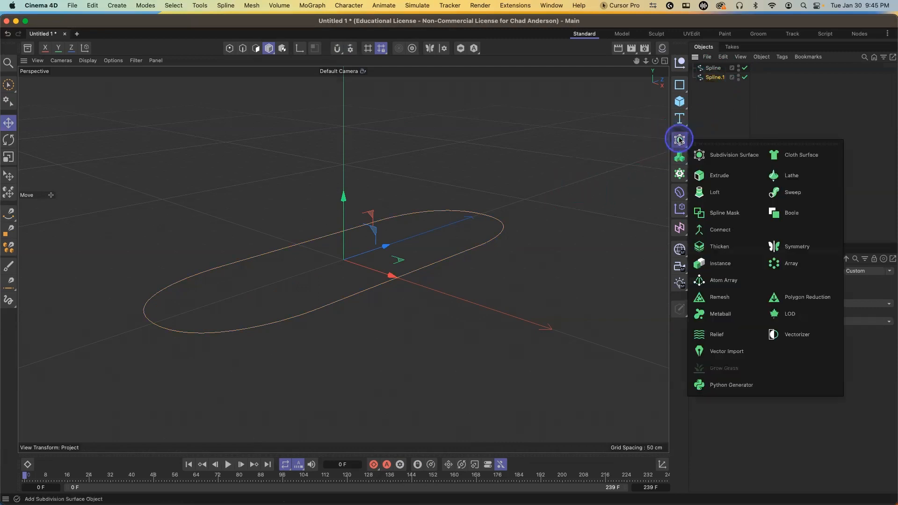
pyautogui.click(714, 202)
pyautogui.click(713, 77)
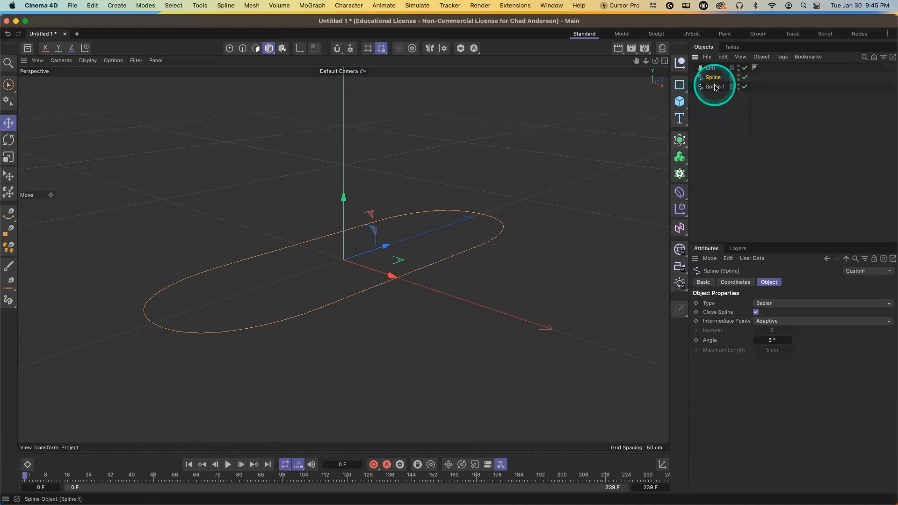
pyautogui.keyDown('shift'); pyautogui.click(715, 87); pyautogui.keyUp('shift')
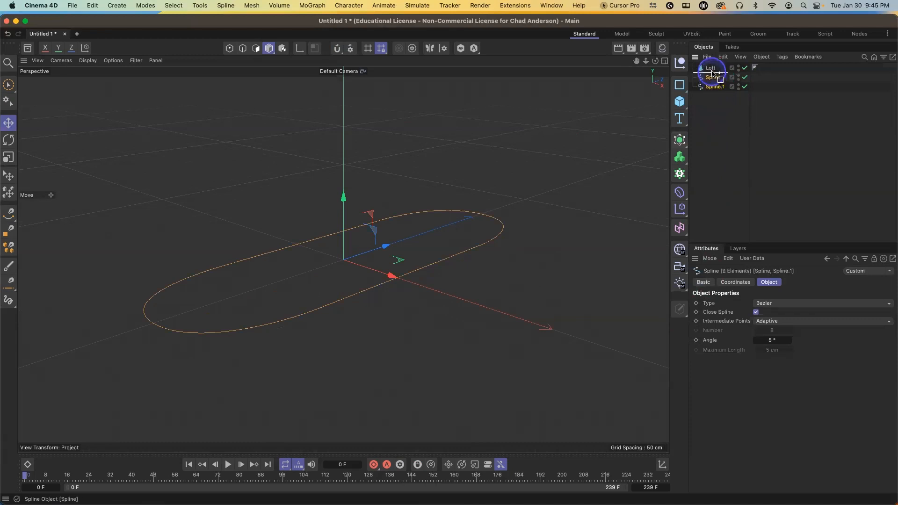
pyautogui.moveTo(713, 70); pyautogui.dragTo(712, 68)
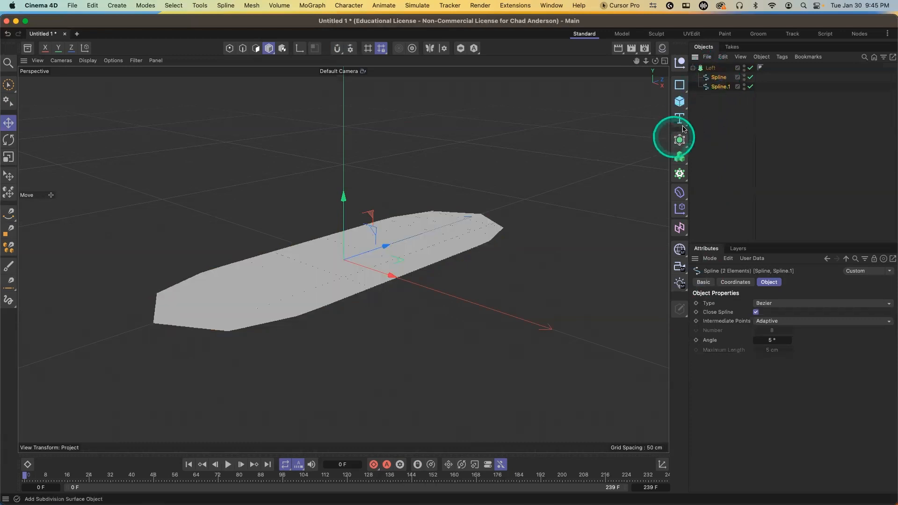
# Lower the Loft's Subdivision U to 16 and check the resulting deck outline from above
pyautogui.click(710, 69)
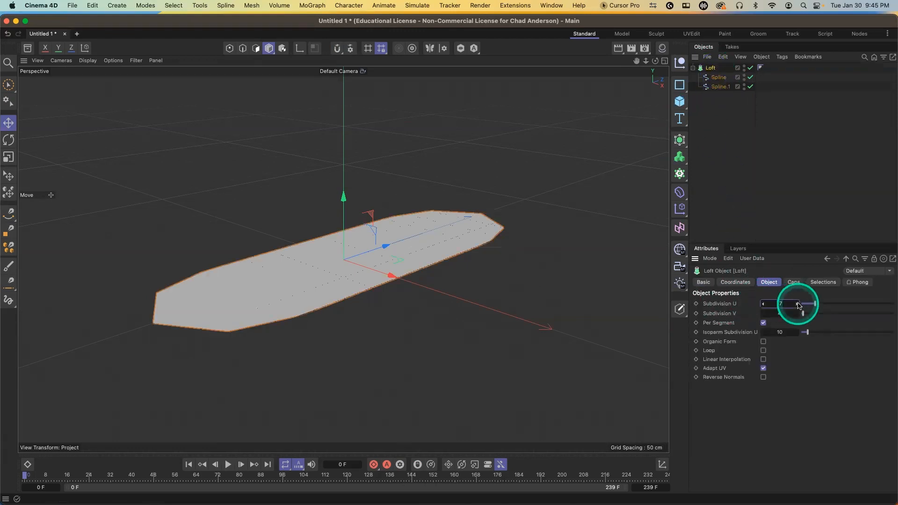
pyautogui.moveTo(799, 305); pyautogui.dragTo(798, 303)
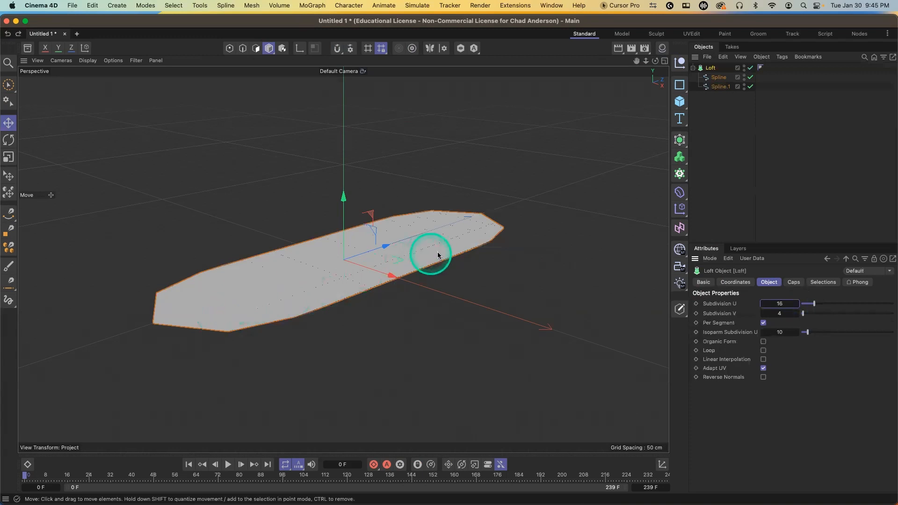
pyautogui.keyDown('alt'); pyautogui.moveTo(424, 261); pyautogui.dragTo(427, 311); pyautogui.keyUp('alt')
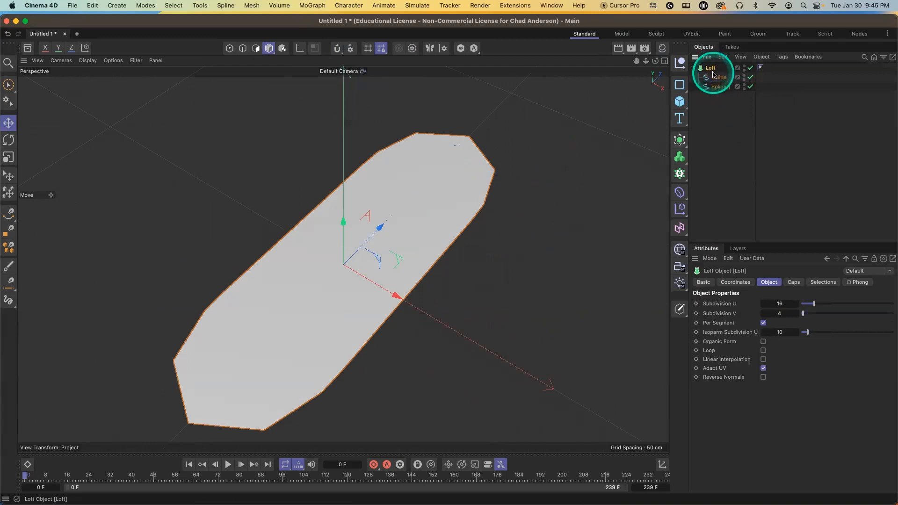
# Take both splines out of the Loft, and delete the duplicate spline and the Loft generator
pyautogui.moveTo(720, 85); pyautogui.dragTo(712, 102)
pyautogui.click(712, 79)
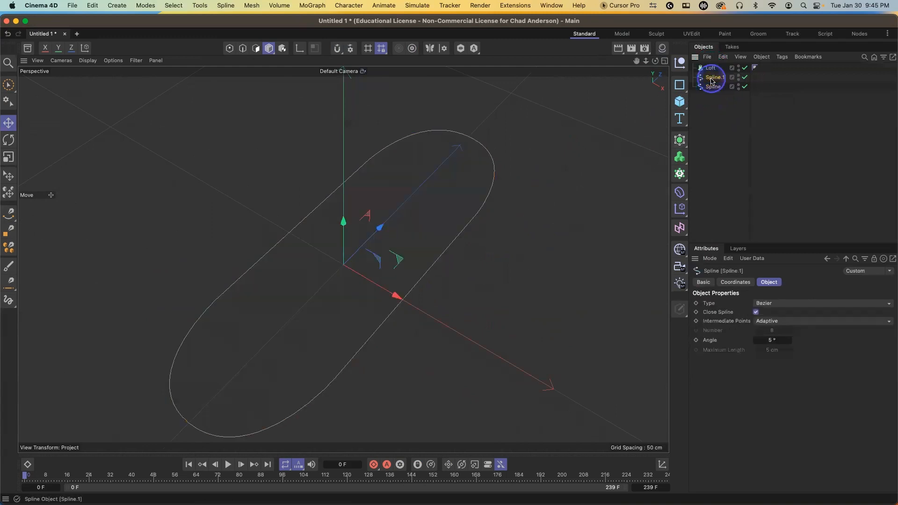
pyautogui.press('Delete')
pyautogui.click(710, 68)
pyautogui.press('Delete')
# In Point mode, select the tip point at the spline's far end and raise it along Y to curve that end upward
pyautogui.click(710, 70)
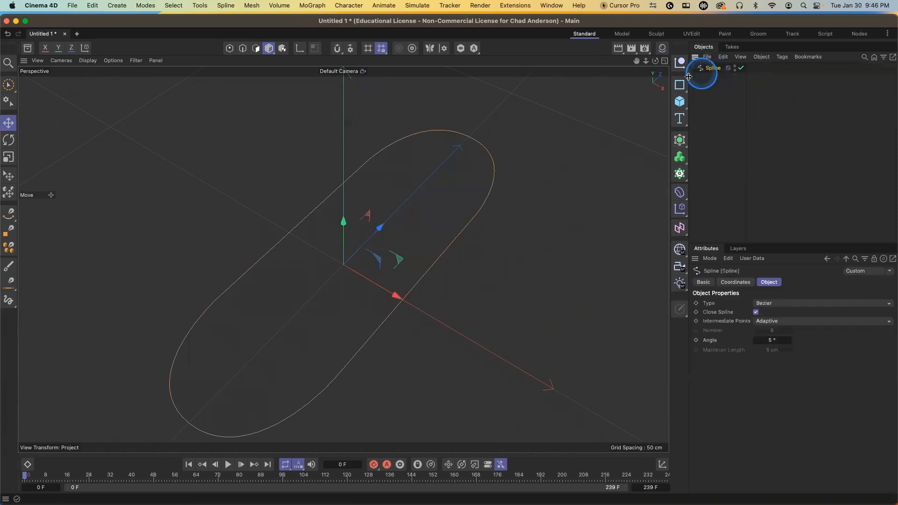
pyautogui.click(229, 49)
pyautogui.click(466, 137)
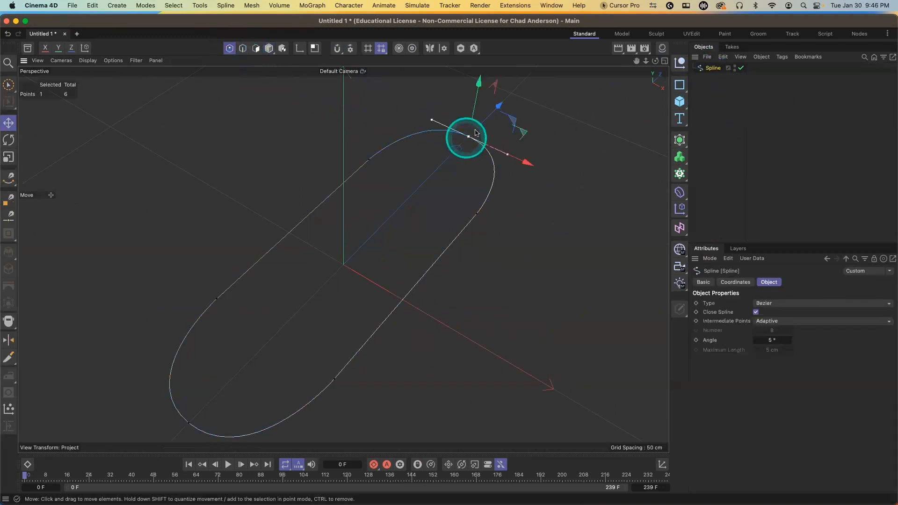
pyautogui.moveTo(481, 90); pyautogui.dragTo(457, 64)
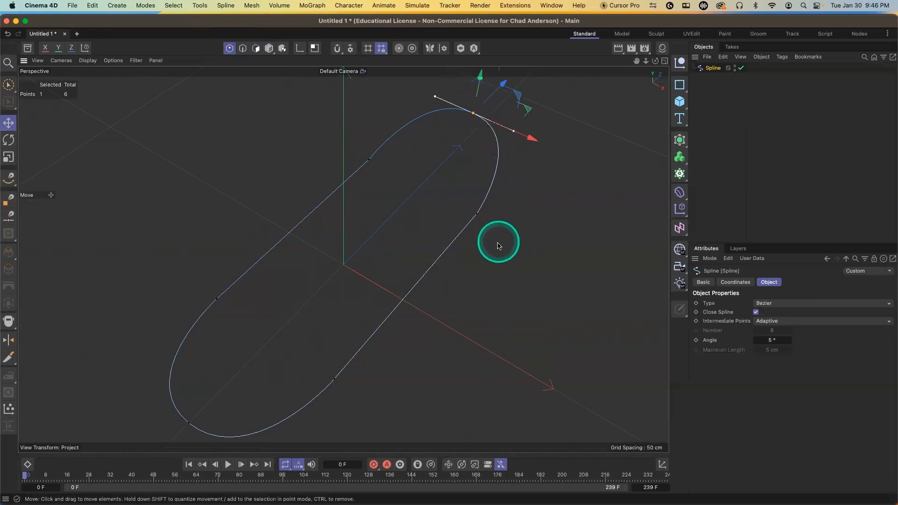
pyautogui.keyDown('alt'); pyautogui.moveTo(497, 243); pyautogui.dragTo(453, 186); pyautogui.keyUp('alt')
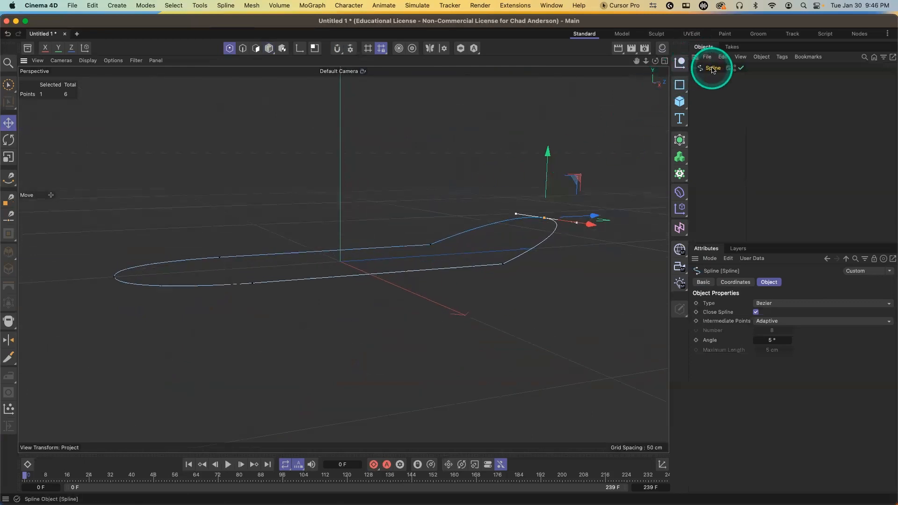
# Duplicate the raised deck spline and add an Extrude generator
pyautogui.keyDown('ctrl'); pyautogui.moveTo(713, 69); pyautogui.dragTo(711, 79); pyautogui.keyUp('ctrl')
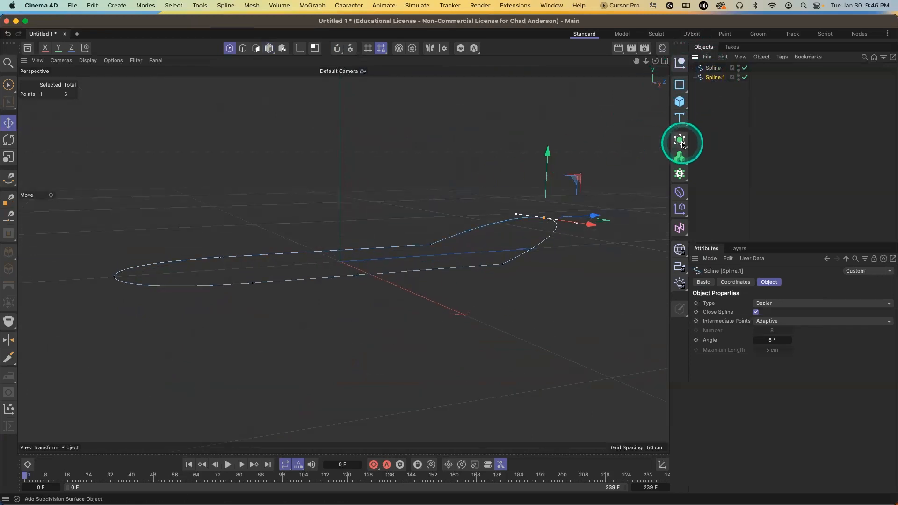
pyautogui.moveTo(681, 141); pyautogui.dragTo(706, 185)
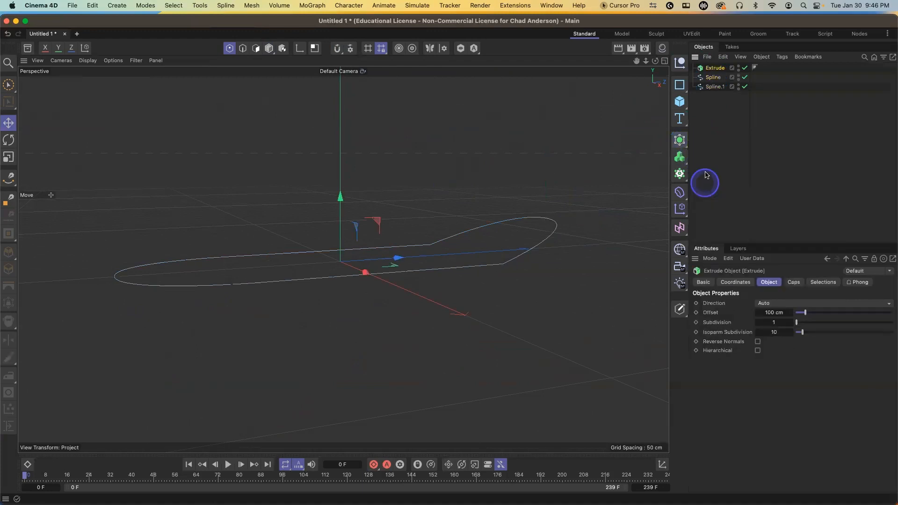
pyautogui.click(715, 79)
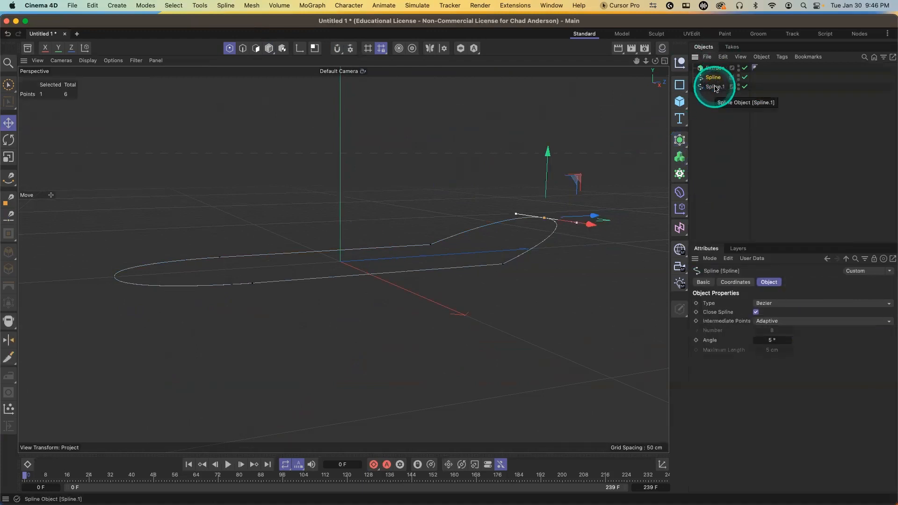
# In Model mode, raise the duplicate spline slightly along Y above the original
pyautogui.click(714, 87)
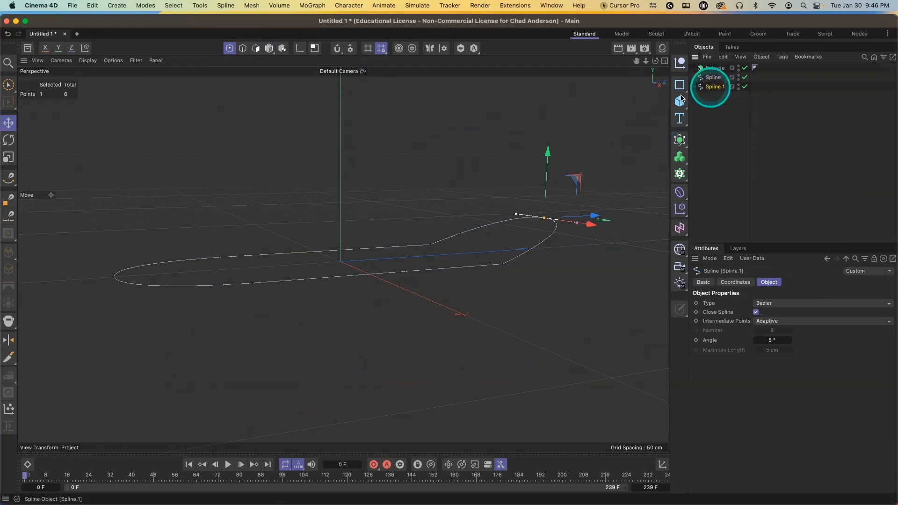
pyautogui.click(270, 49)
pyautogui.moveTo(340, 202); pyautogui.dragTo(340, 196)
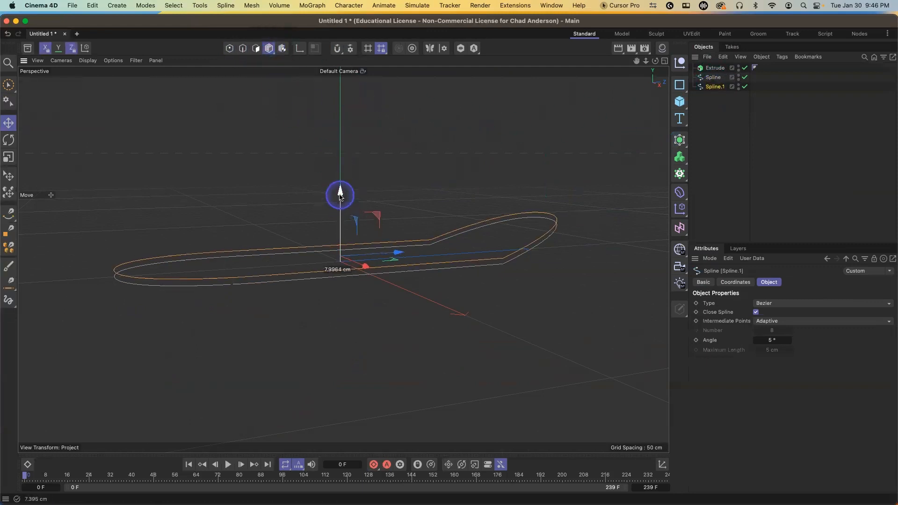
# Try making both splines children of the Extrude generator, undo that and remove the generator
pyautogui.keyDown('shift'); pyautogui.click(714, 79); pyautogui.keyUp('shift')
pyautogui.moveTo(714, 81); pyautogui.dragTo(714, 69)
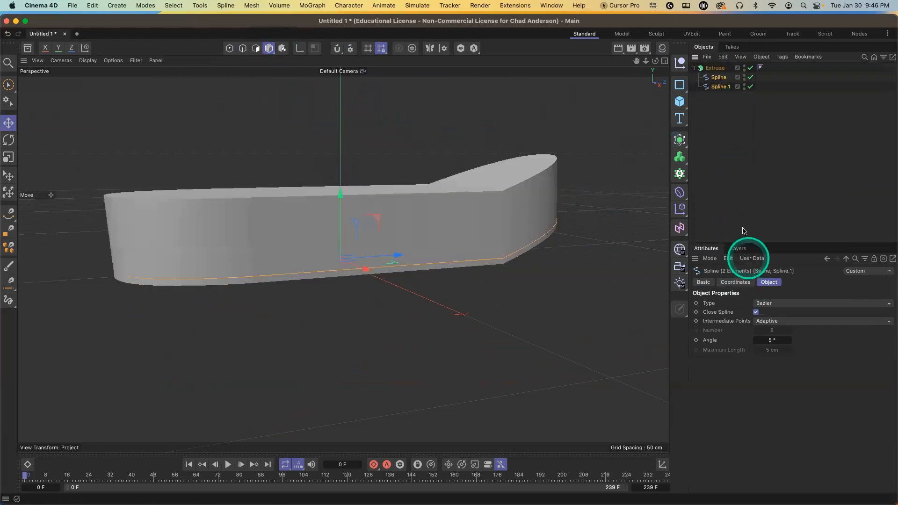
pyautogui.press('super+z')
pyautogui.click(714, 77)
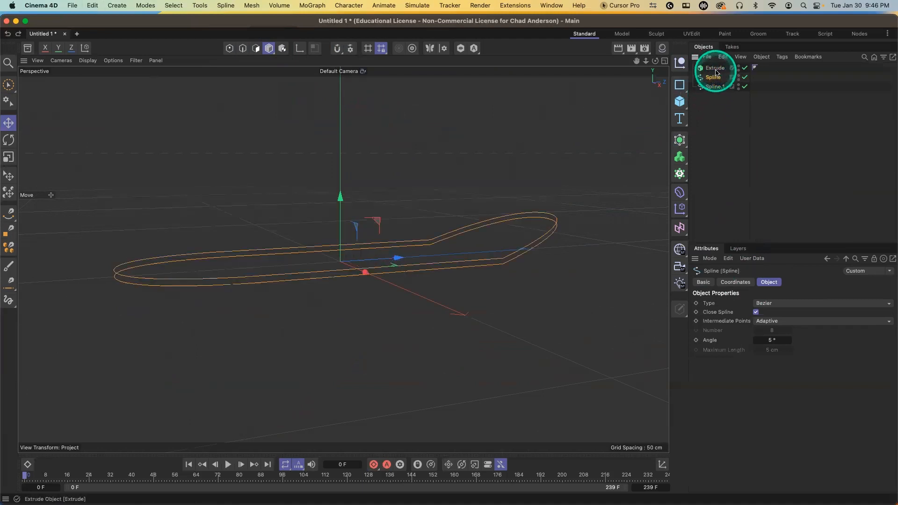
pyautogui.press('super+z')
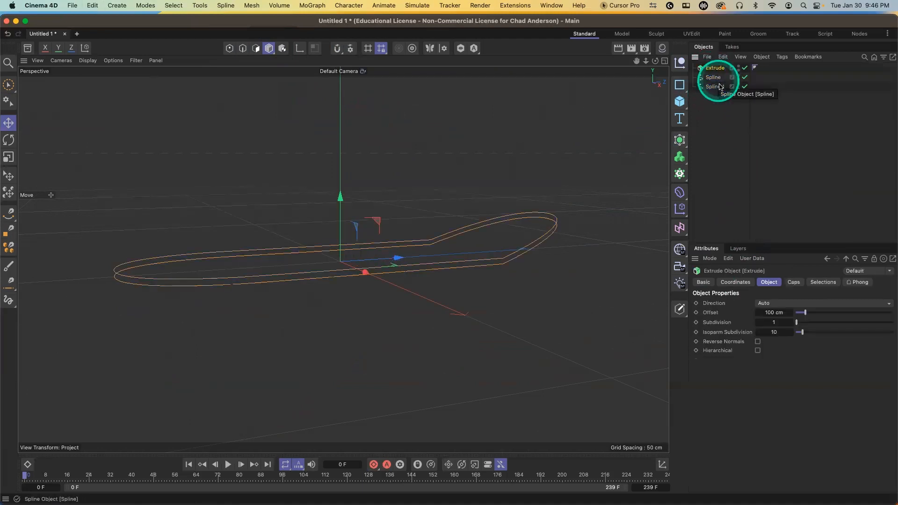
# Add a Loft generator and place both deck splines inside it
pyautogui.click(679, 140)
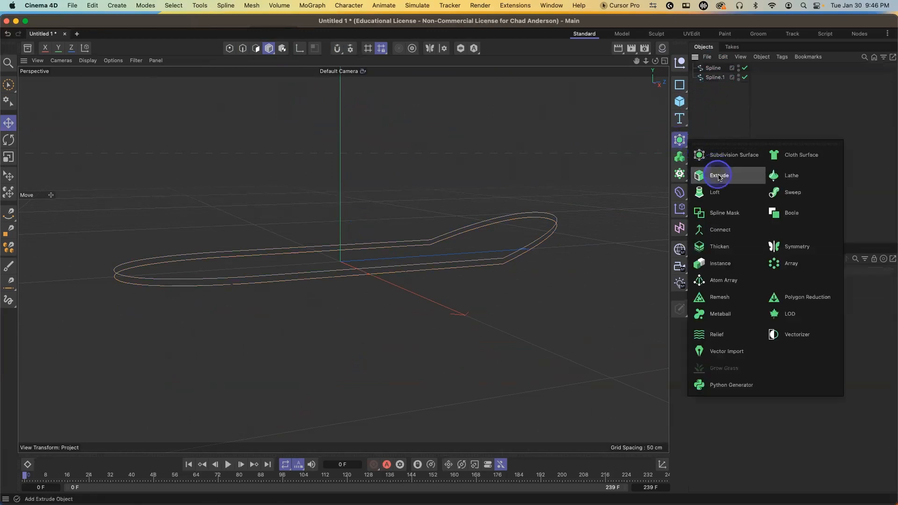
pyautogui.click(716, 190)
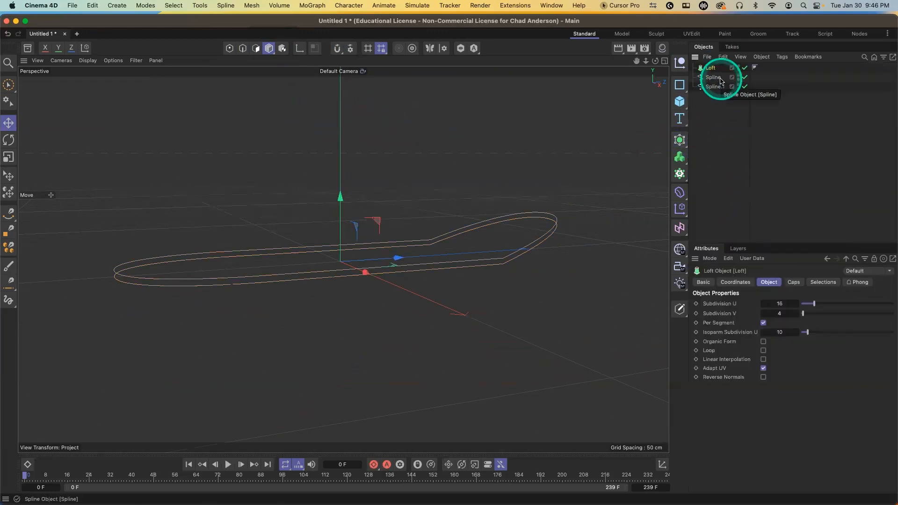
pyautogui.click(719, 79)
pyautogui.keyDown('shift'); pyautogui.click(717, 86); pyautogui.keyUp('shift')
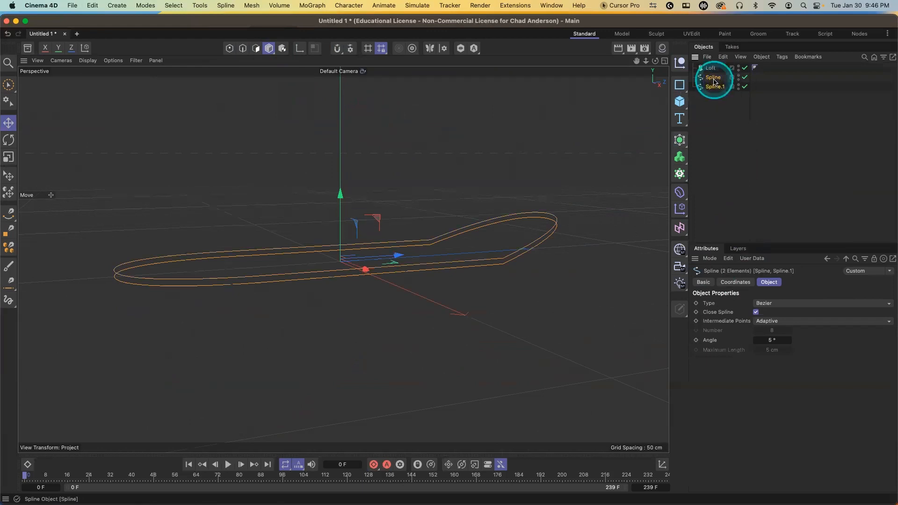
pyautogui.moveTo(717, 87); pyautogui.dragTo(716, 69)
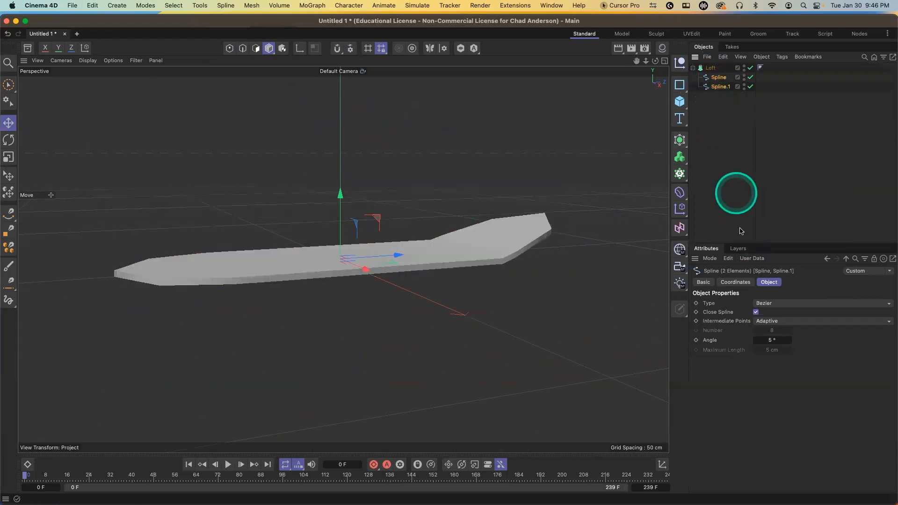
# Raise the Loft's Subdivision U to 77 and inspect the smoothed deck from the side
pyautogui.click(714, 71)
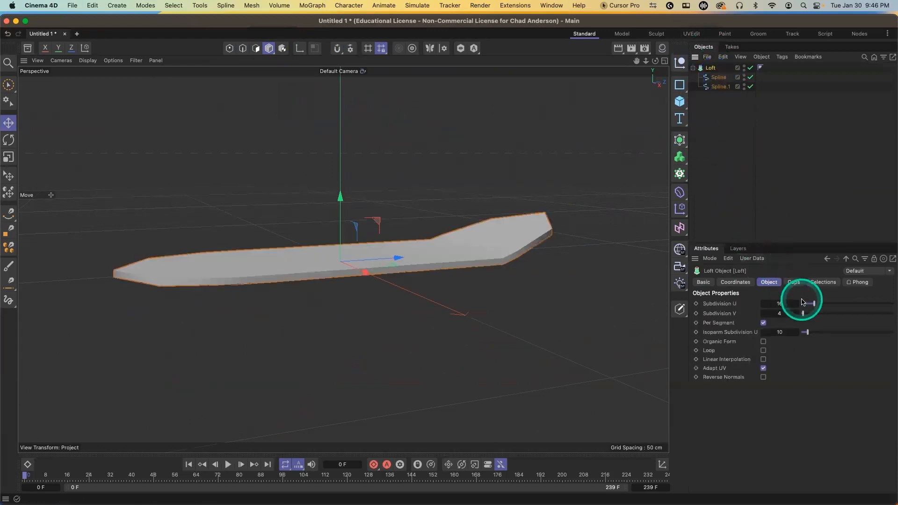
pyautogui.moveTo(797, 303); pyautogui.dragTo(797, 304)
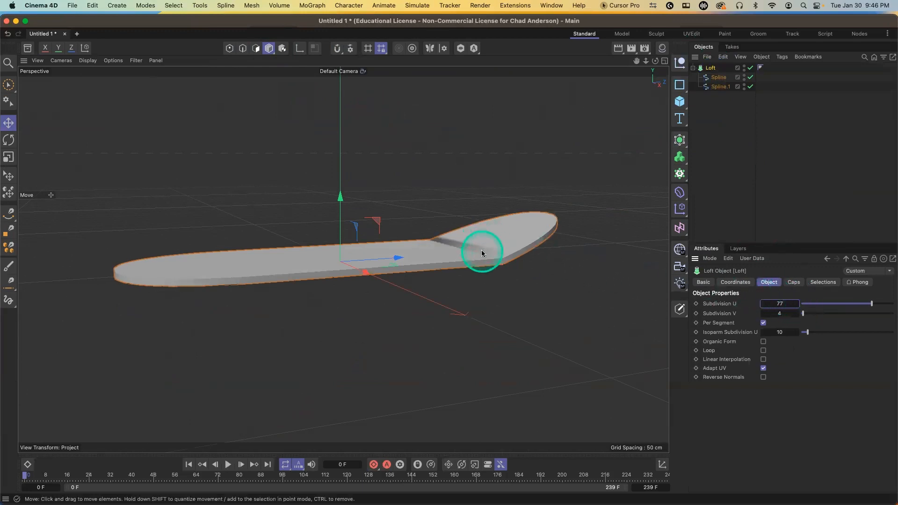
pyautogui.keyDown('alt'); pyautogui.moveTo(482, 253); pyautogui.dragTo(448, 274); pyautogui.keyUp('alt')
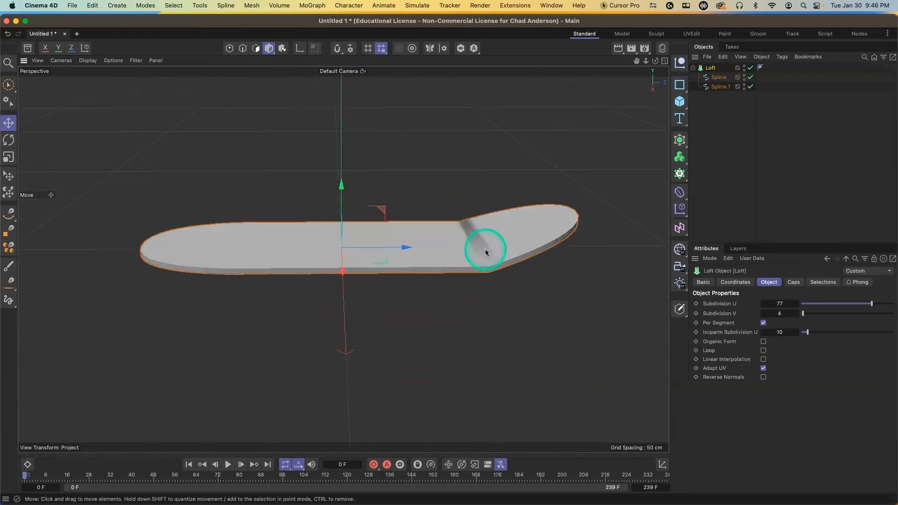
# Delete the duplicate spline and the original spline from the Loft
pyautogui.click(719, 87)
pyautogui.press('BackSpace')
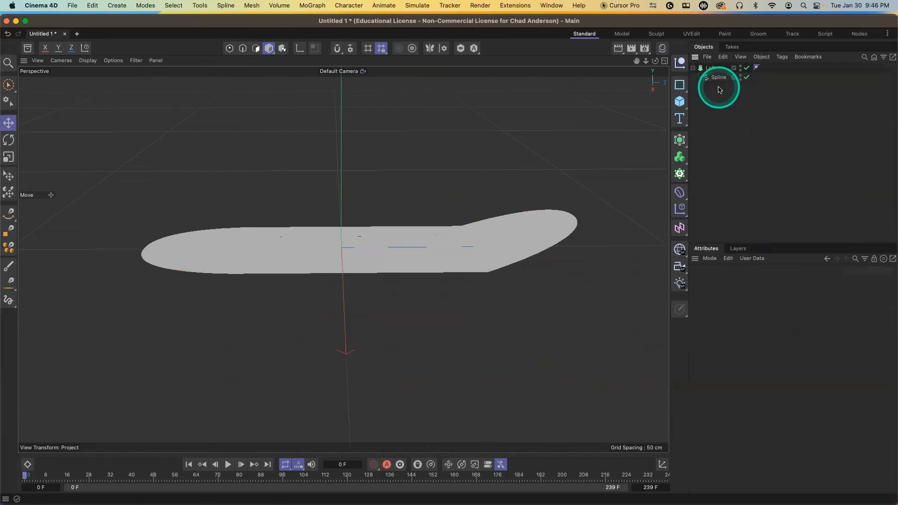
pyautogui.click(716, 77)
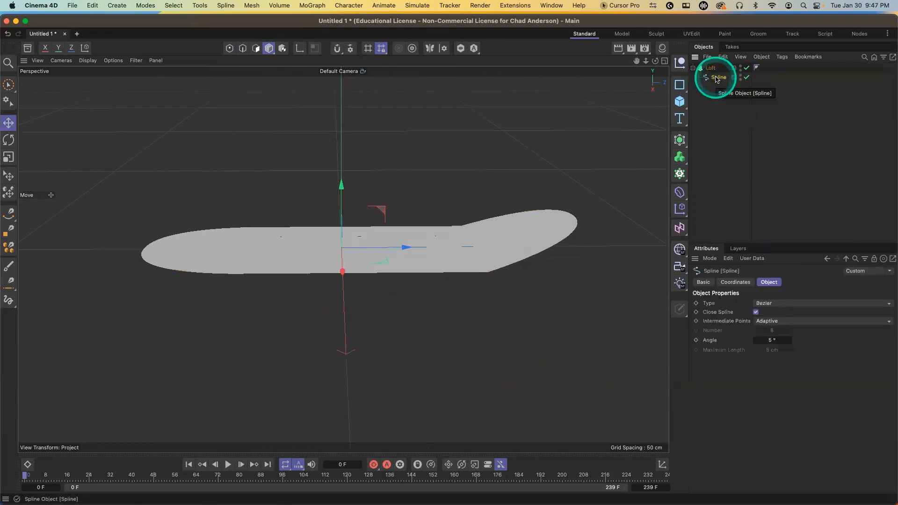
pyautogui.press('BackSpace')
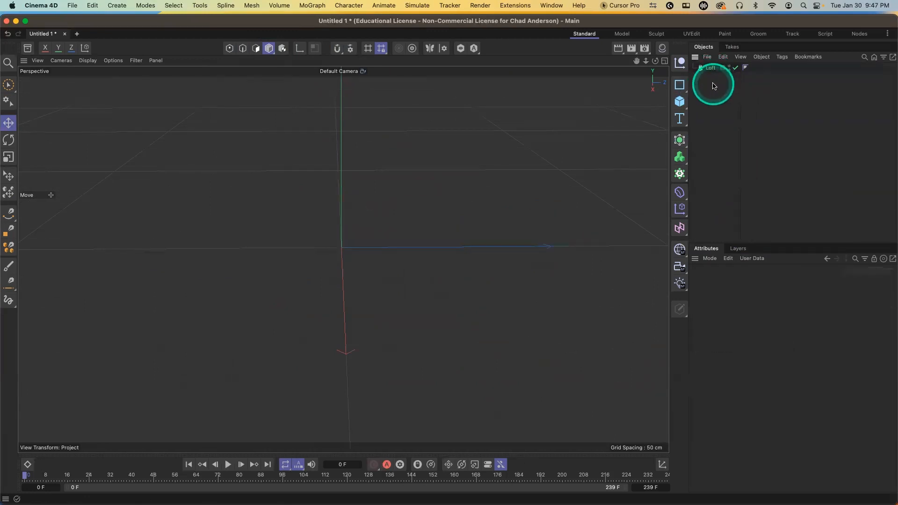
# Undo back through the deletions, the Loft, the duplicate and the raised tip point until only the flat deck spline remains
pyautogui.press('super+z')
pyautogui.press('super+z')
pyautogui.press('super+z')
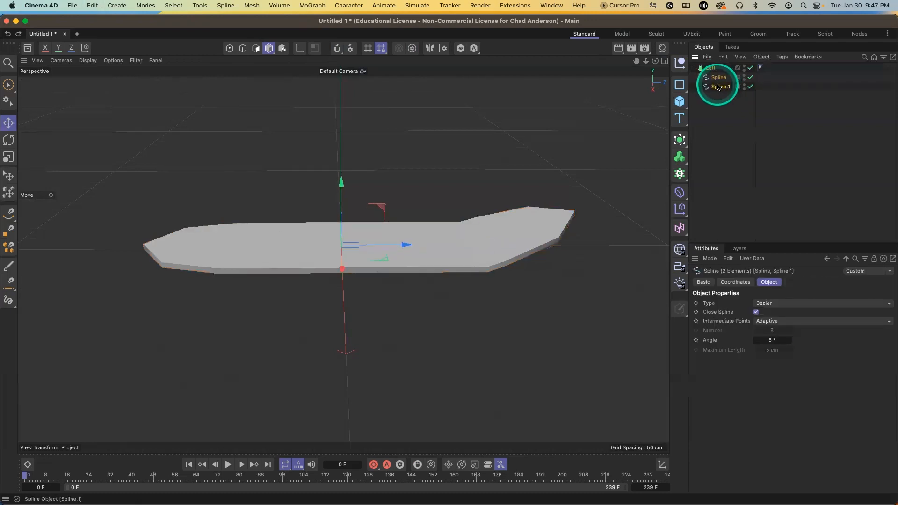
pyautogui.press('super+z')
pyautogui.press('super+z')
pyautogui.press('super+z')
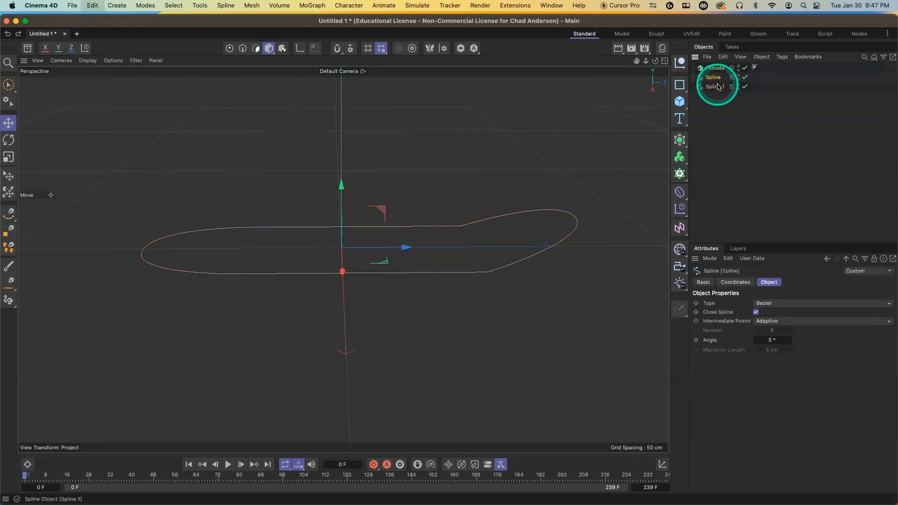
pyautogui.press('super+z')
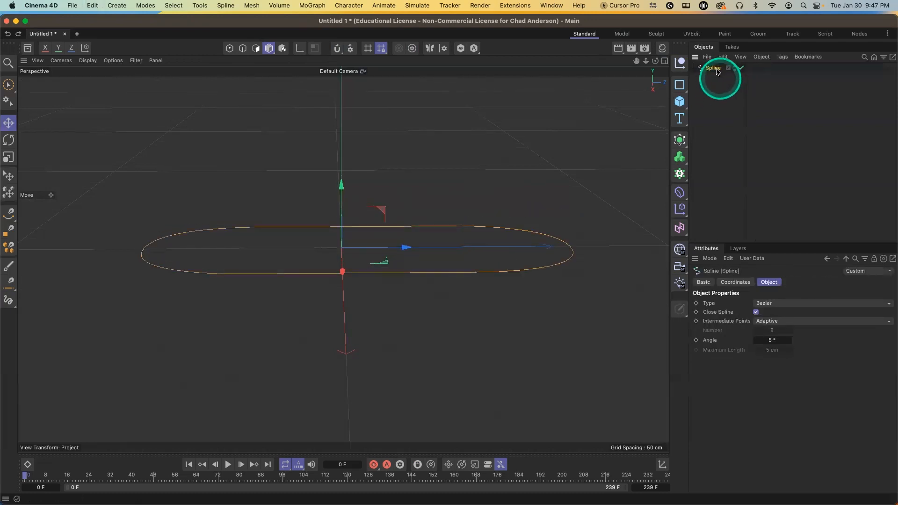
# Add an Extrude generator as the parent of the flat deck spline and set its Offset to 3 cm
pyautogui.click(715, 72)
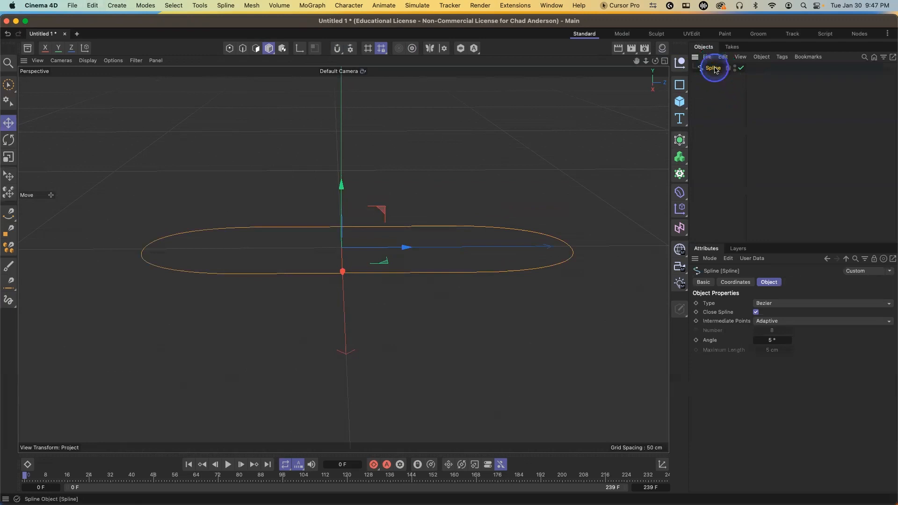
pyautogui.click(681, 143)
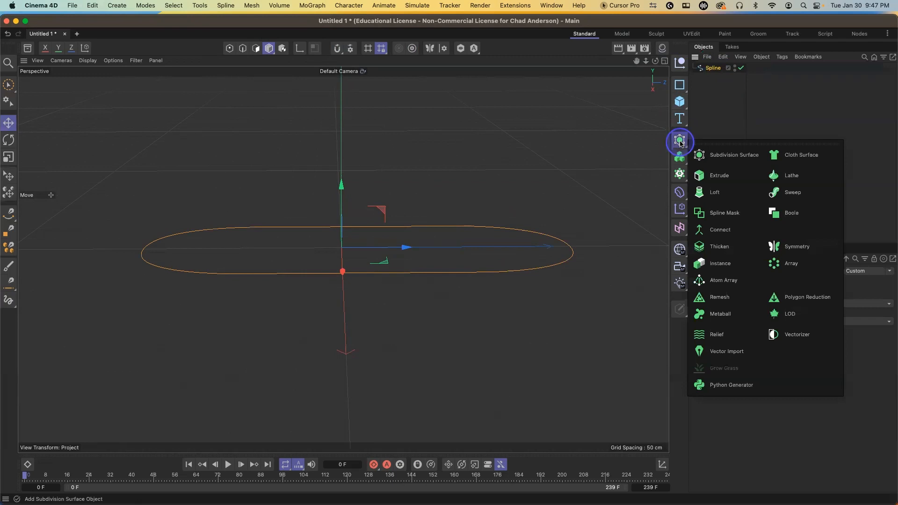
pyautogui.click(718, 177)
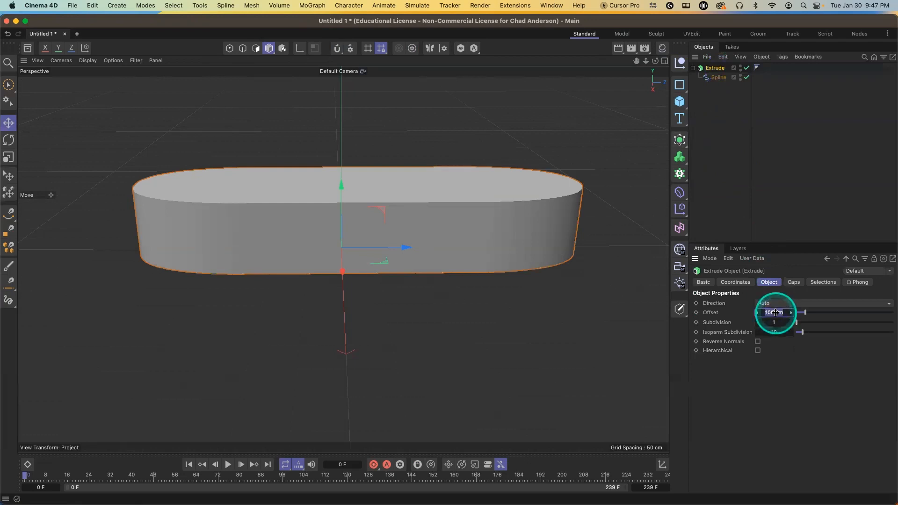
pyautogui.write('3')
pyautogui.press('Return')
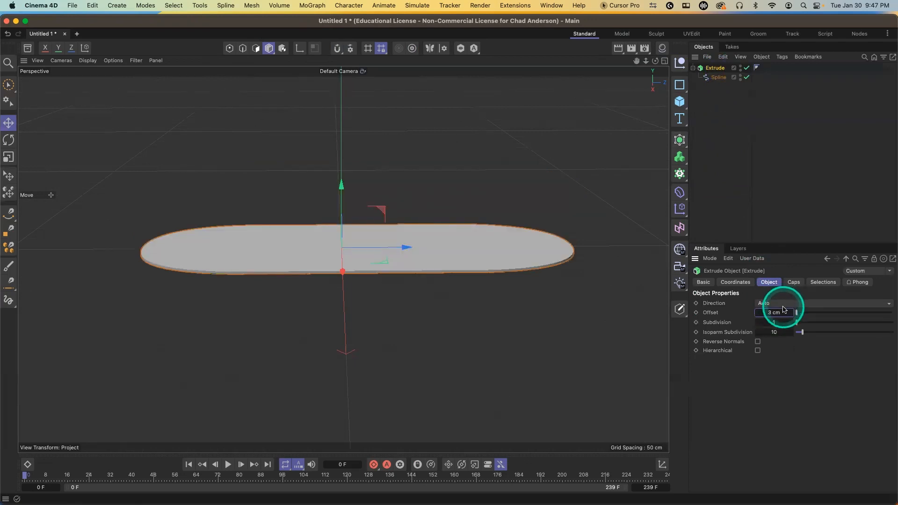
# Give the Extrude's start and end caps a Round bevel with a Size of 4 cm
pyautogui.click(794, 282)
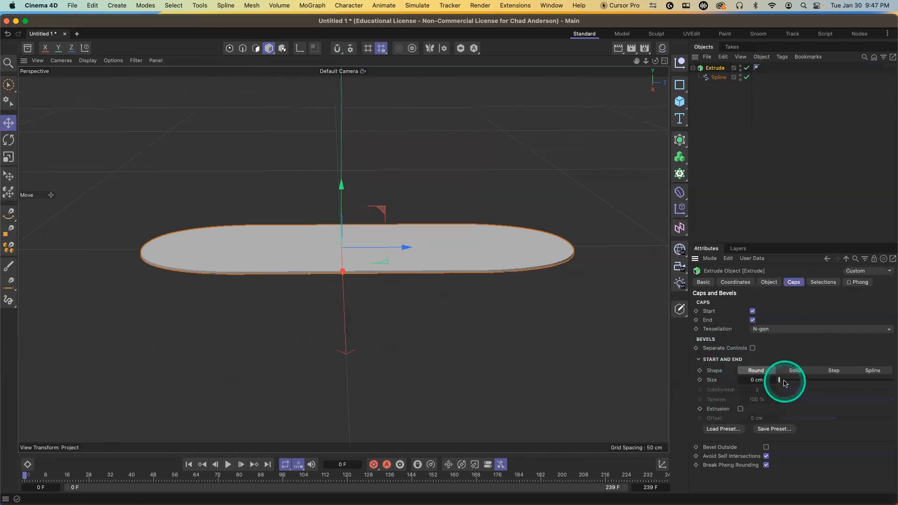
pyautogui.moveTo(781, 383); pyautogui.dragTo(784, 384)
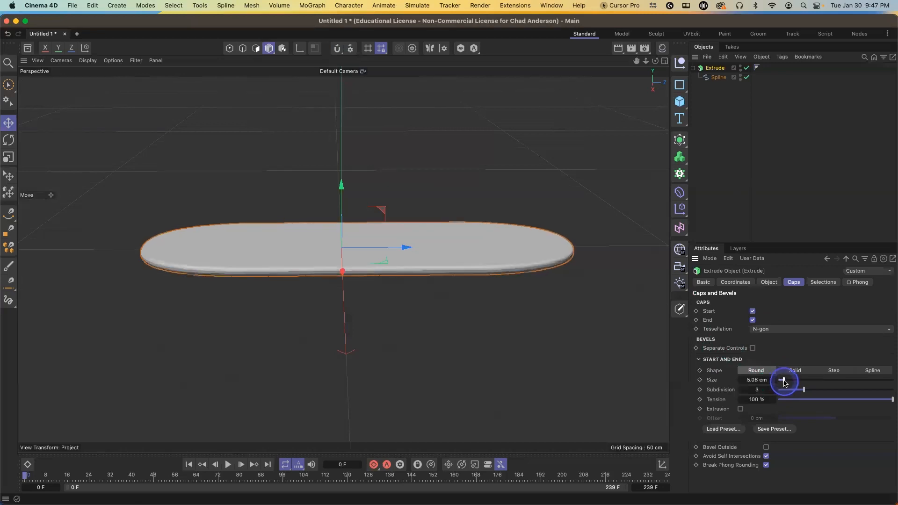
pyautogui.doubleClick(757, 380)
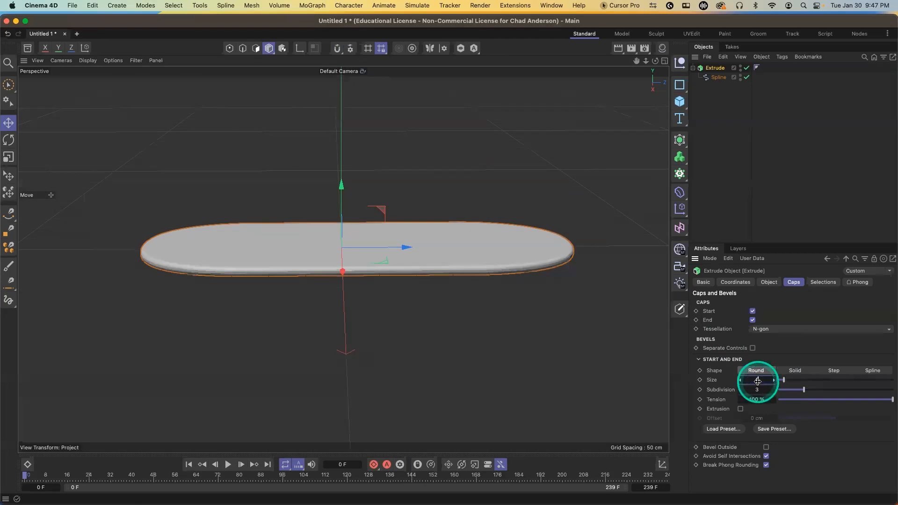
pyautogui.write('4')
pyautogui.press('Return')
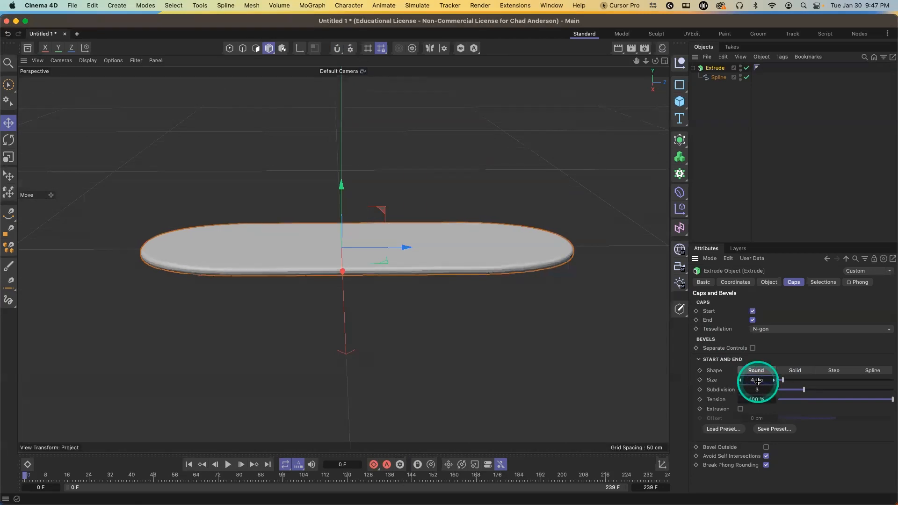
# Render the view to preview the deck, examine its mesh in Gouraud Shading (Lines) and return to Gouraud Shading
pyautogui.press('super+r')
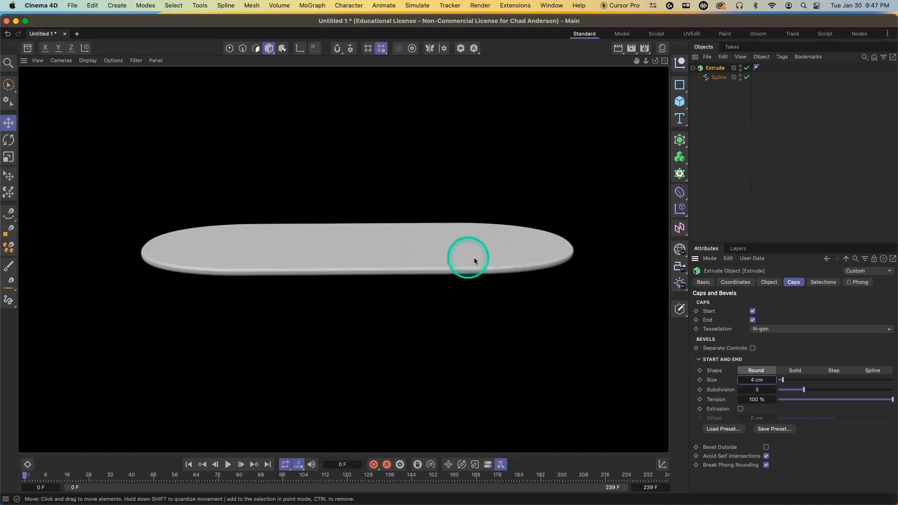
pyautogui.press('n')
pyautogui.press('b')
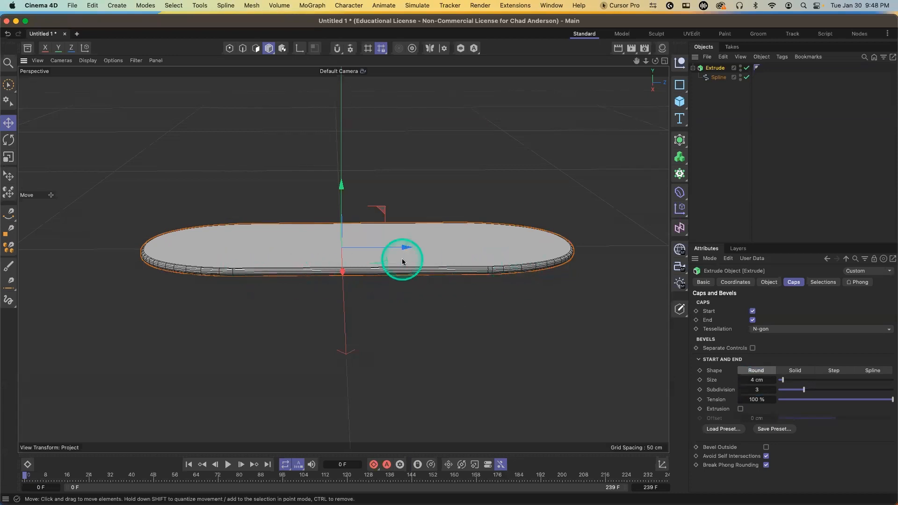
pyautogui.press('n')
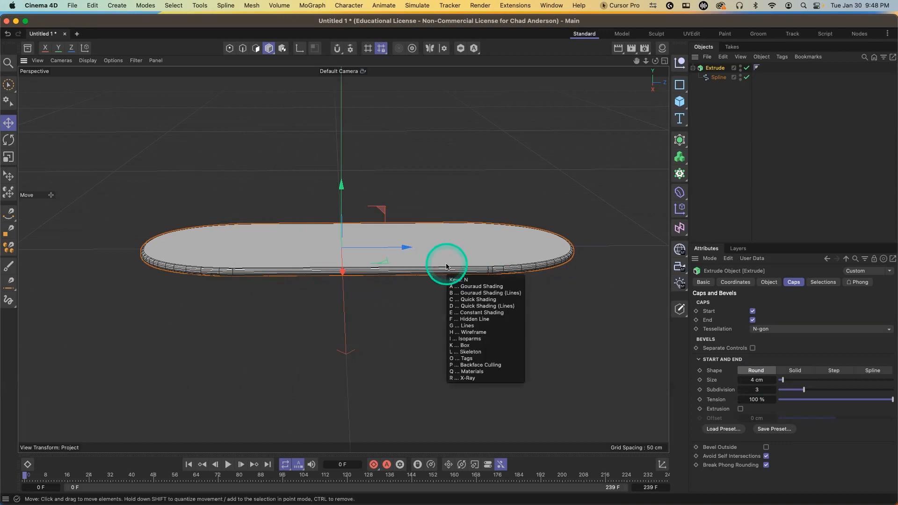
pyautogui.press('a')
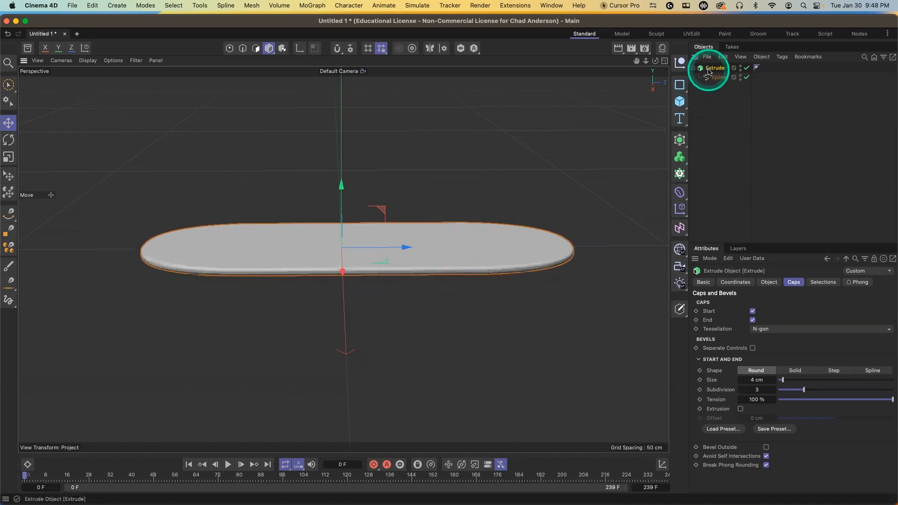
pyautogui.click(85, 60)
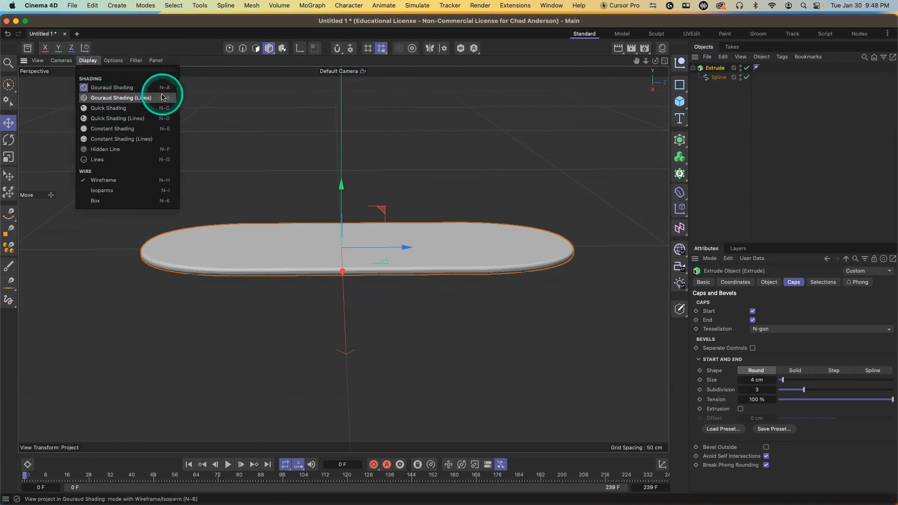
pyautogui.click(719, 162)
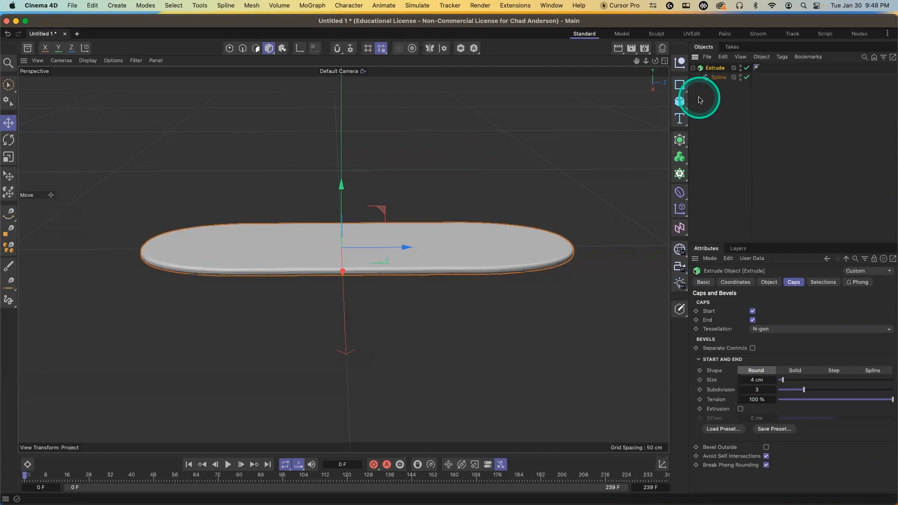
# Convert the Extrude generator into an editable polygon object and switch to polygon editing mode
pyautogui.click(719, 70)
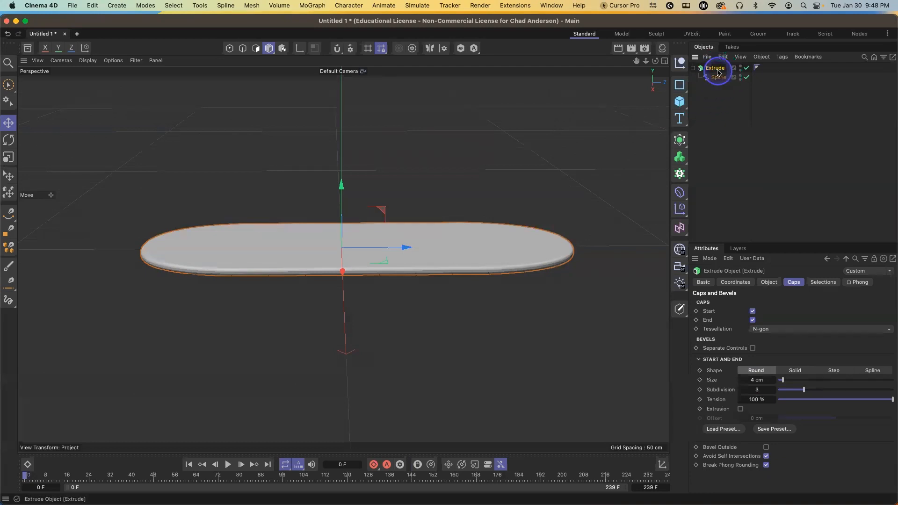
pyautogui.click(680, 308)
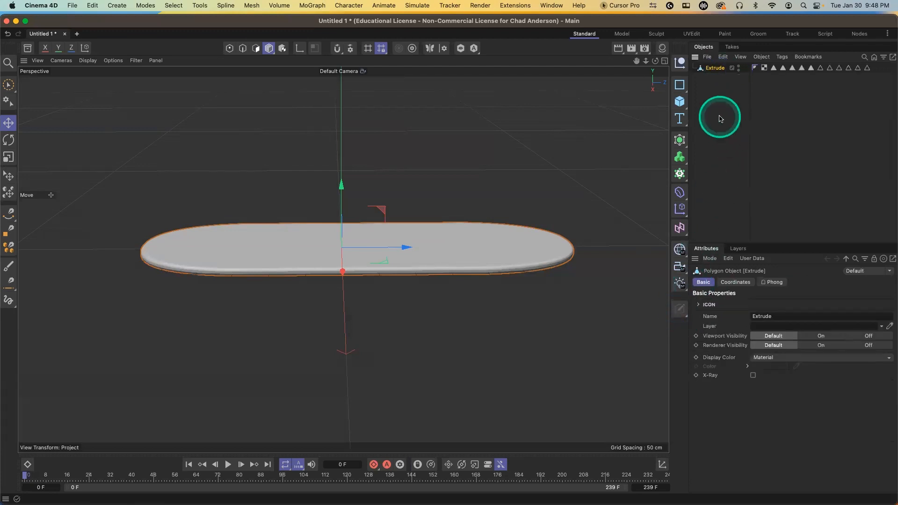
pyautogui.click(773, 69)
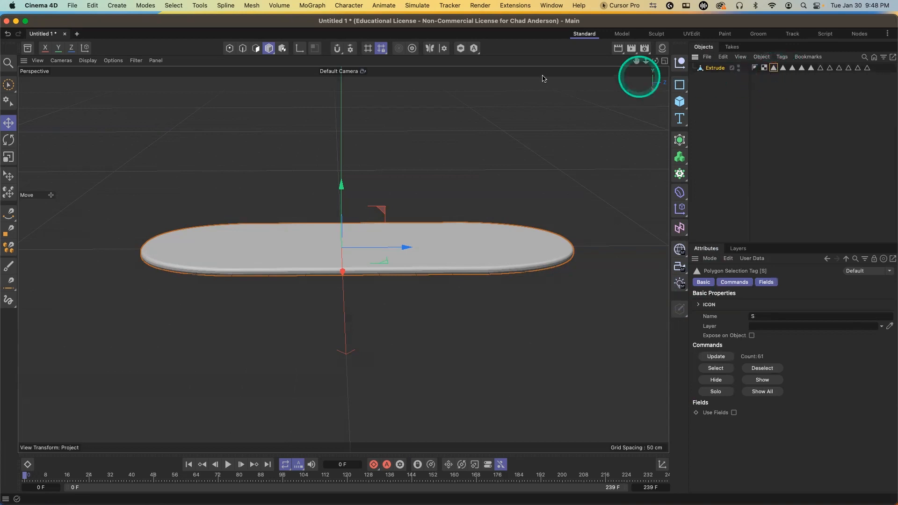
pyautogui.click(256, 49)
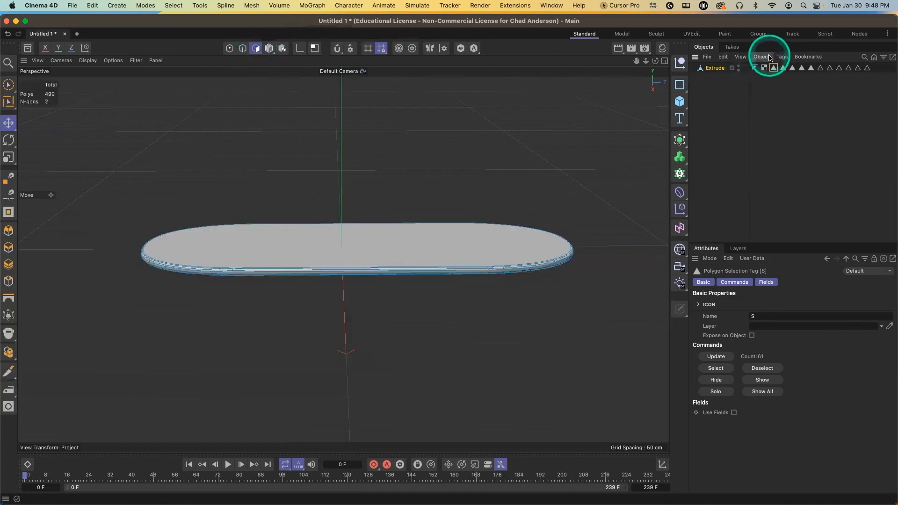
# Recall the stored polygon selections S and C1 and examine which faces of the deck each one covers
pyautogui.doubleClick(774, 71)
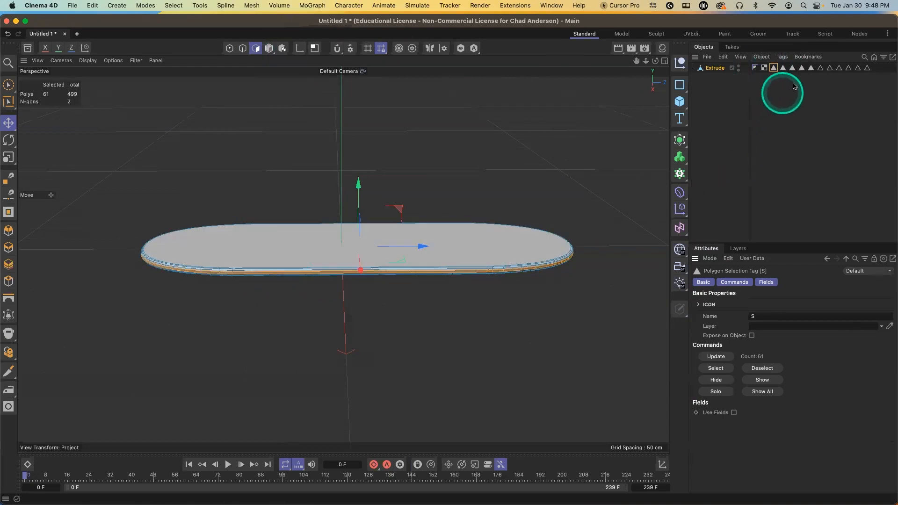
pyautogui.doubleClick(784, 69)
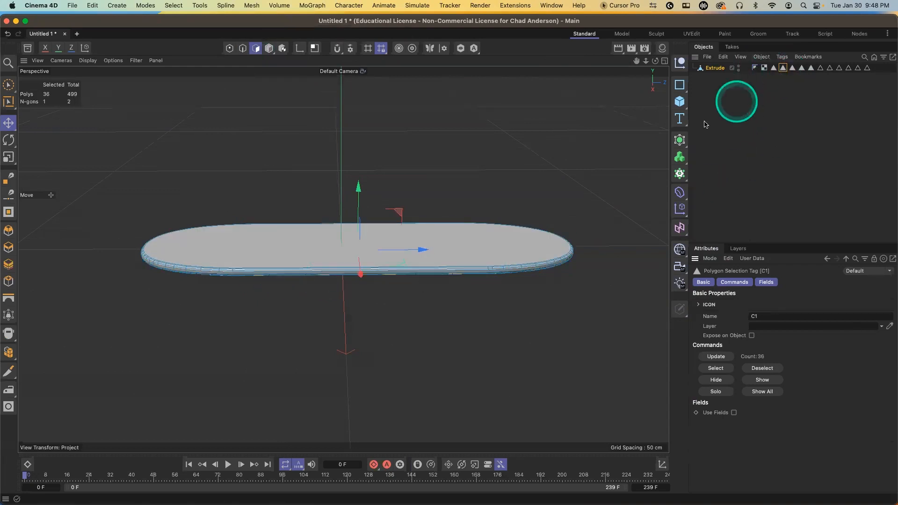
pyautogui.keyDown('alt'); pyautogui.moveTo(441, 255); pyautogui.dragTo(442, 176); pyautogui.keyUp('alt')
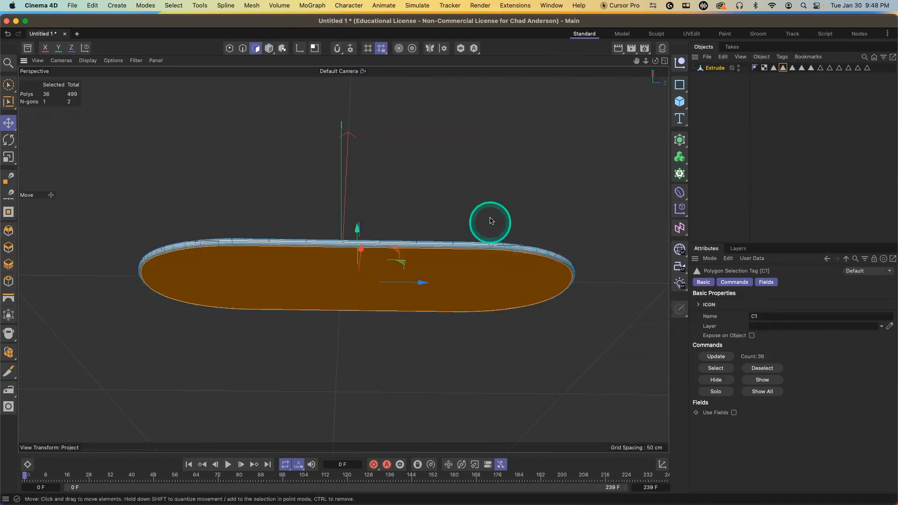
pyautogui.keyDown('alt'); pyautogui.moveTo(469, 227); pyautogui.dragTo(457, 293); pyautogui.keyUp('alt')
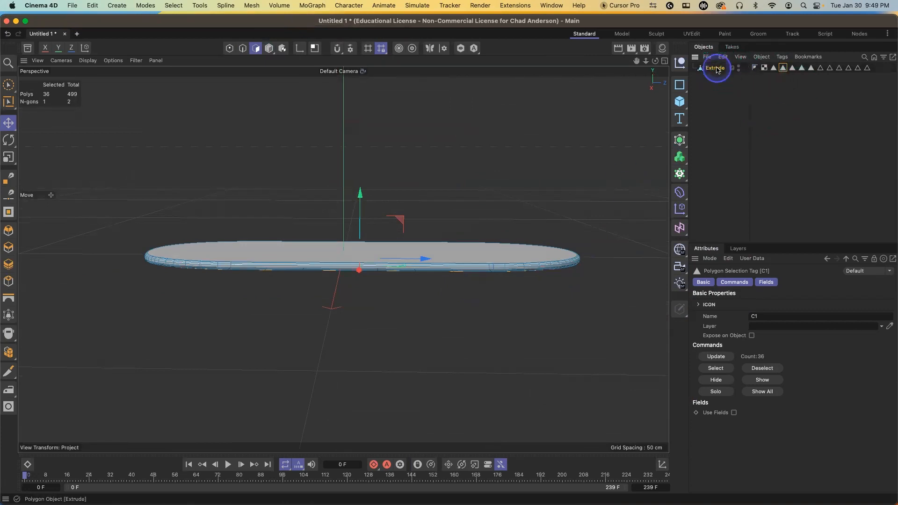
# Delete all the edge selection tags from the converted Extrude object, keeping its polygon selection tags
pyautogui.click(714, 68)
pyautogui.keyDown('alt'); pyautogui.moveTo(464, 229); pyautogui.dragTo(431, 304); pyautogui.keyUp('alt')
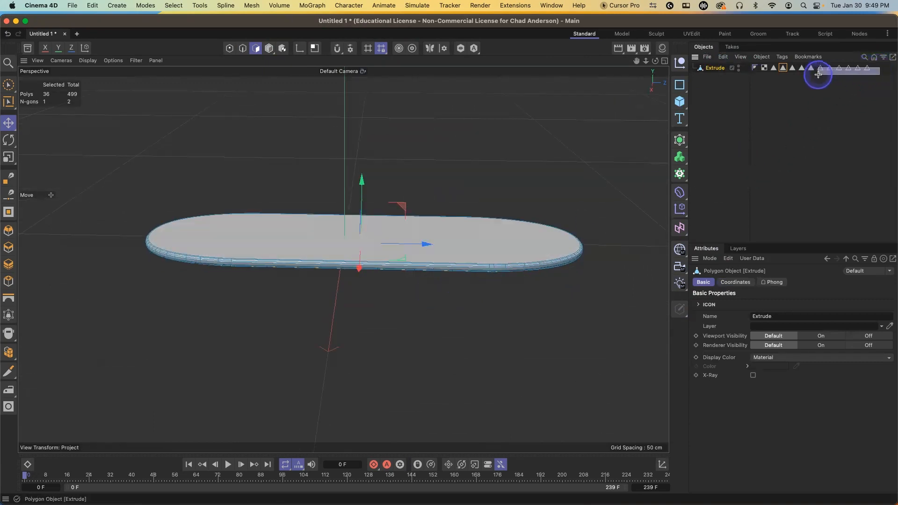
pyautogui.moveTo(818, 74); pyautogui.dragTo(818, 74)
pyautogui.press('Delete')
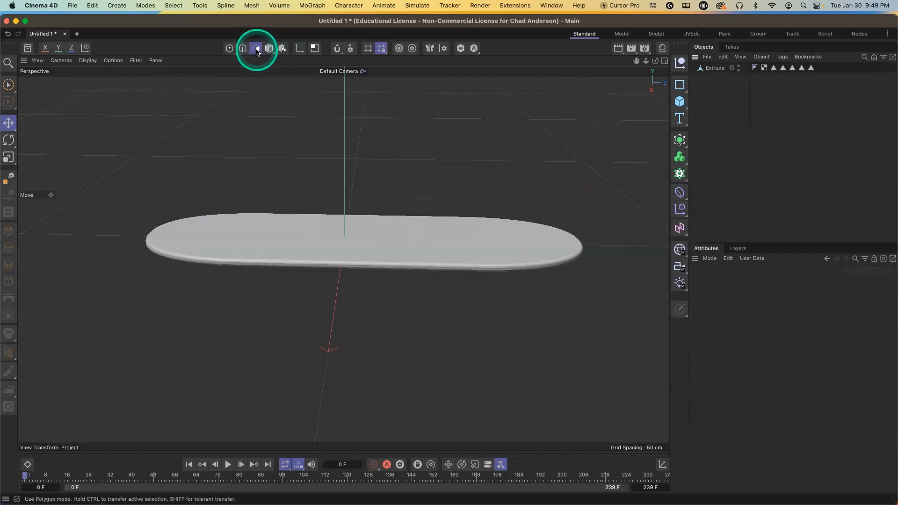
# Rename the Extrude polygon object as Deck
pyautogui.click(715, 68)
pyautogui.doubleClick(715, 69)
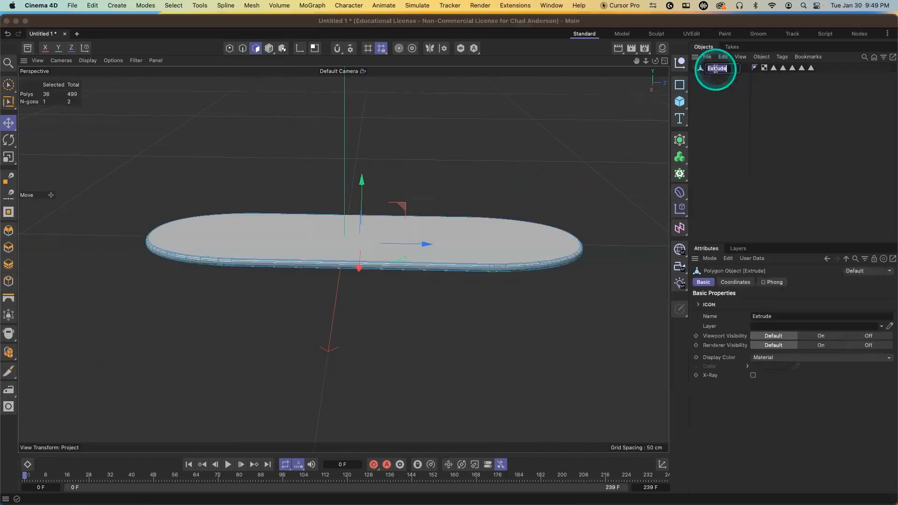
pyautogui.press('Return')
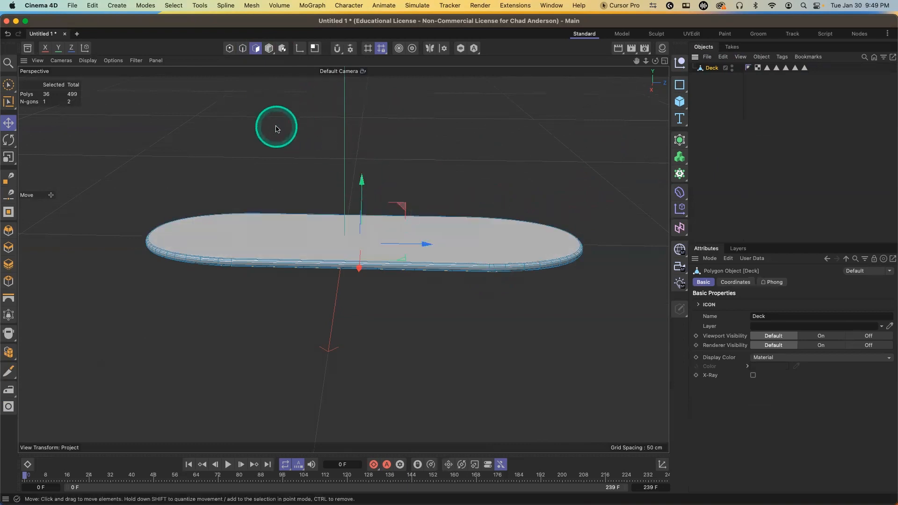
pyautogui.click(254, 7)
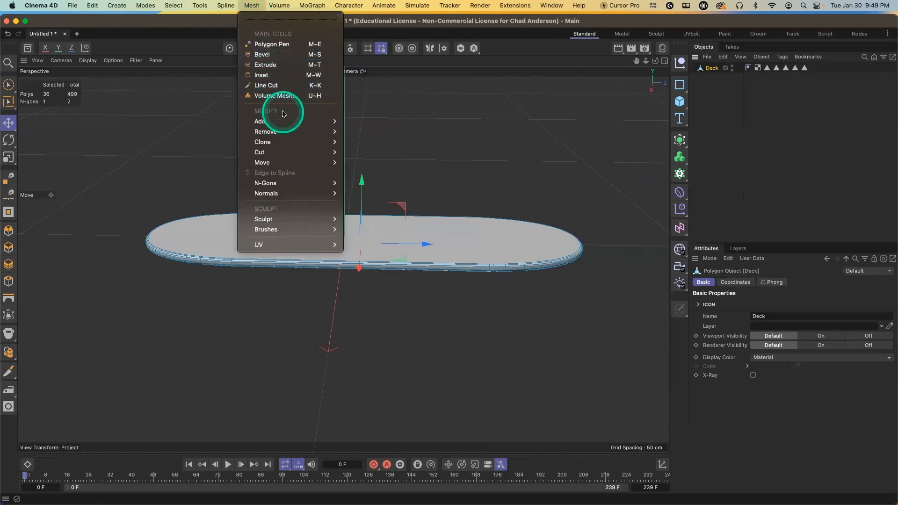
pyautogui.moveTo(281, 152)
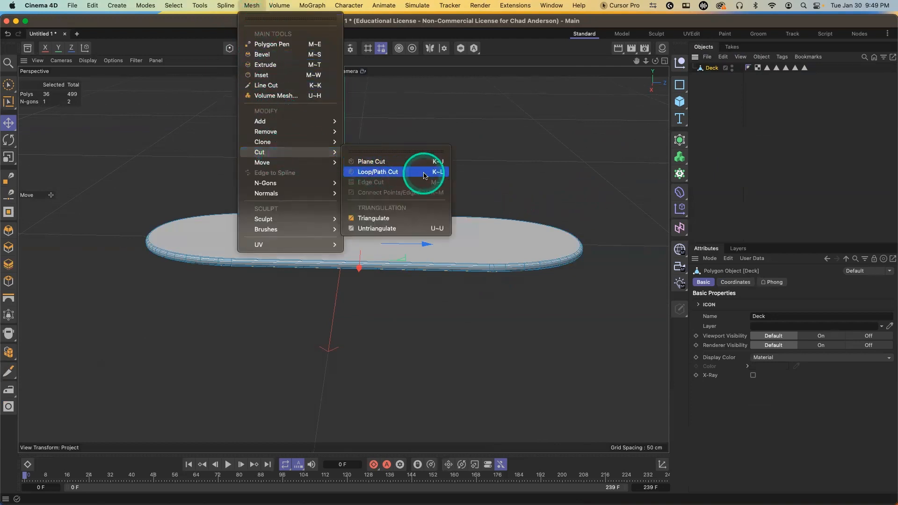
pyautogui.click(491, 146)
pyautogui.rightClick(435, 133)
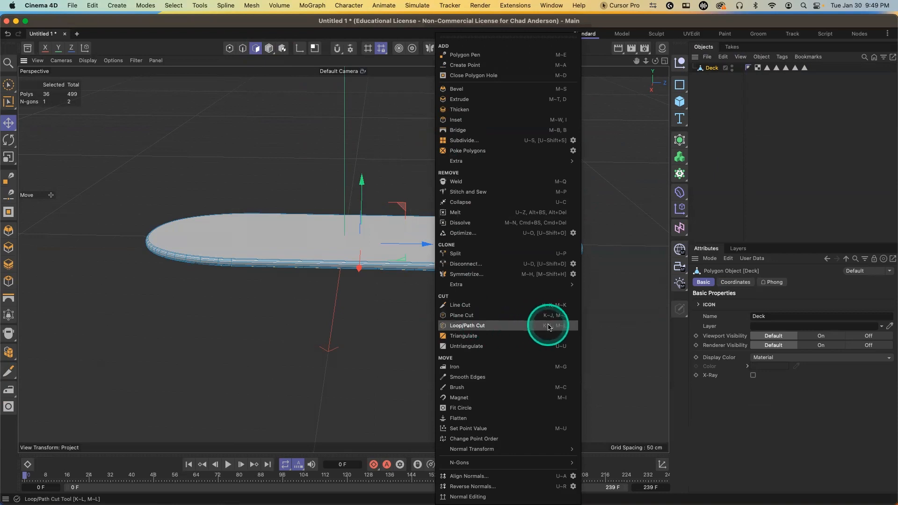
pyautogui.click(397, 181)
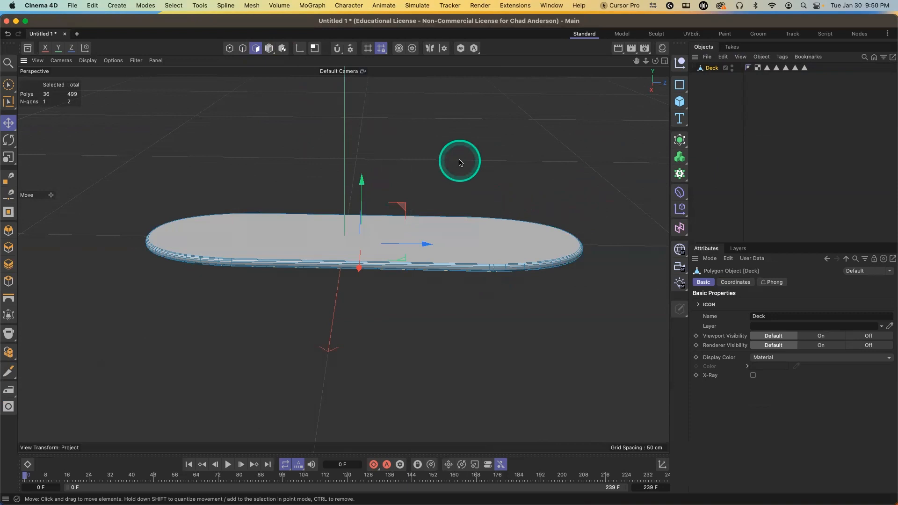
pyautogui.press('k')
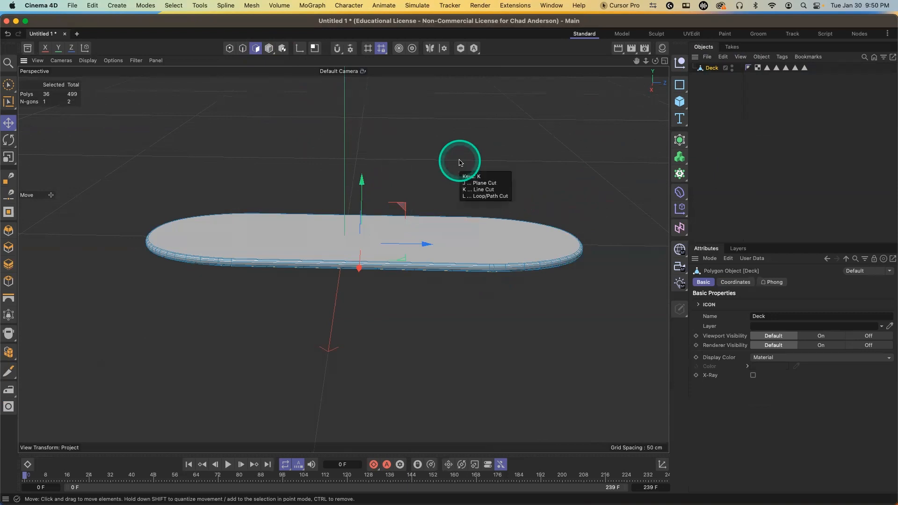
pyautogui.press('l')
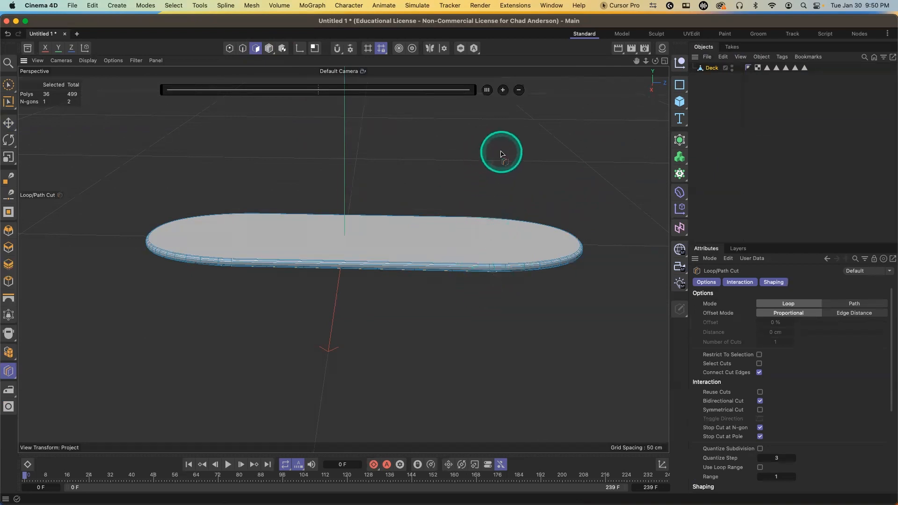
# Activate the Line Cut tool, maximize the Top view and enable snapping for cutting the deck
pyautogui.click(665, 63)
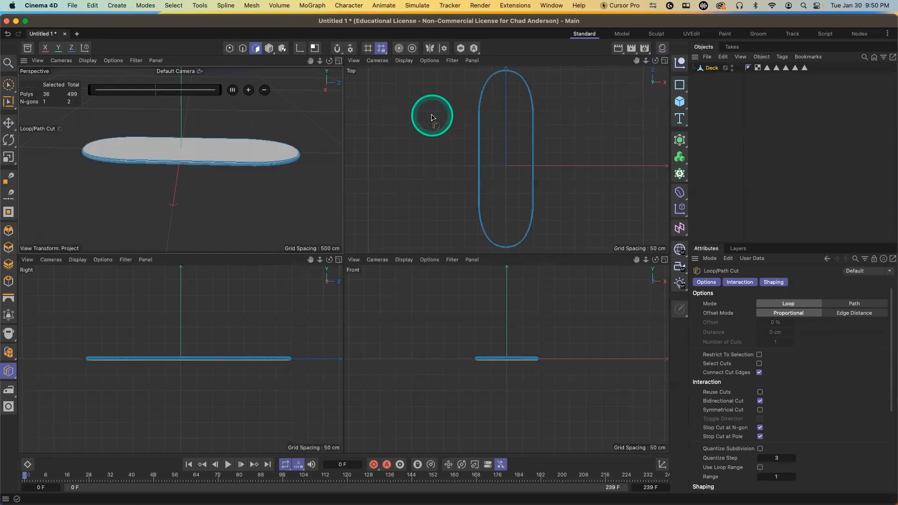
pyautogui.press('k')
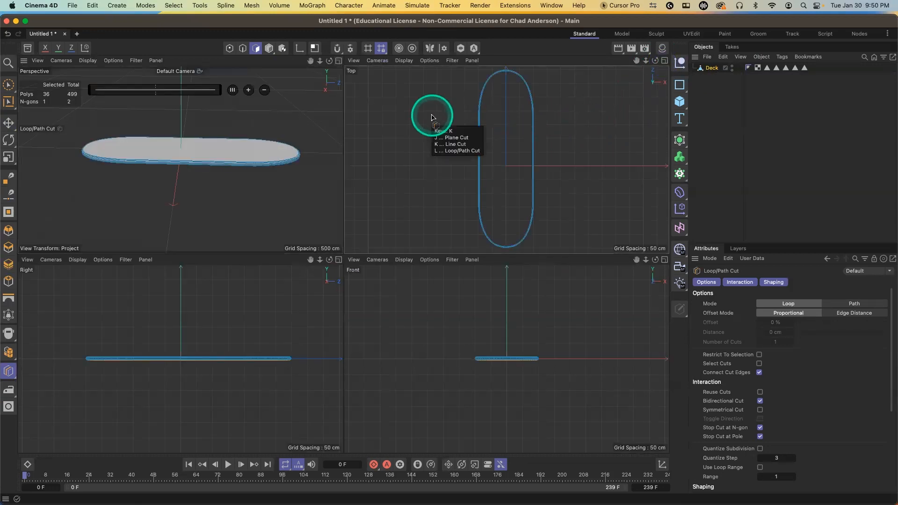
pyautogui.press('k')
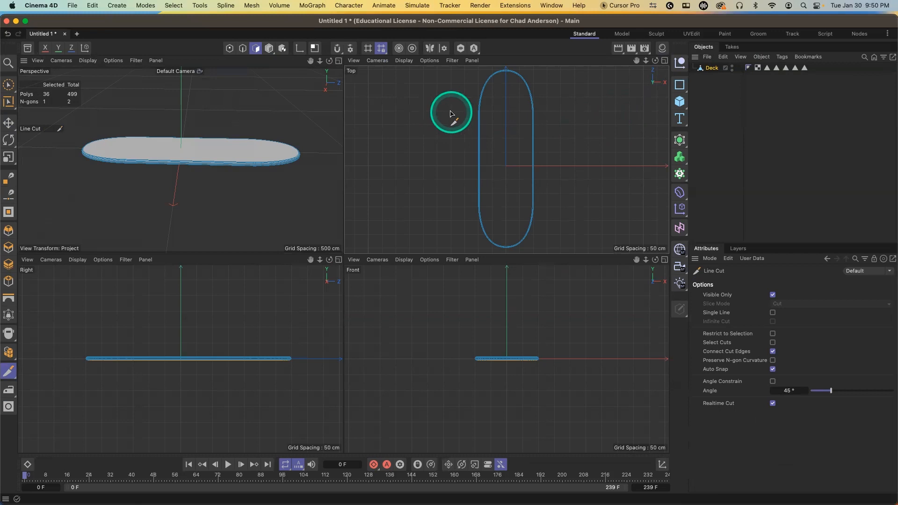
pyautogui.click(665, 62)
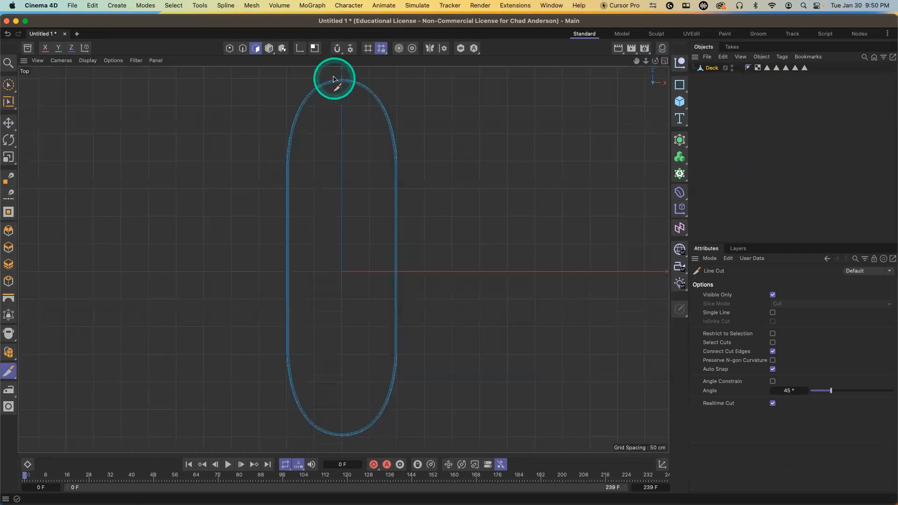
pyautogui.click(336, 48)
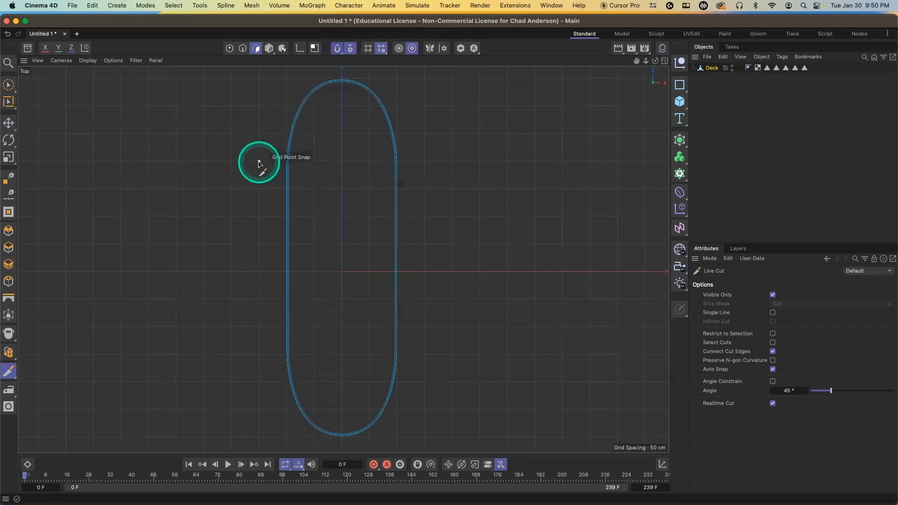
# Try a straight Line Cut across the deck where the upper rounded end begins, with Visible Only enabled, and undo it
pyautogui.moveTo(259, 162); pyautogui.dragTo(422, 163)
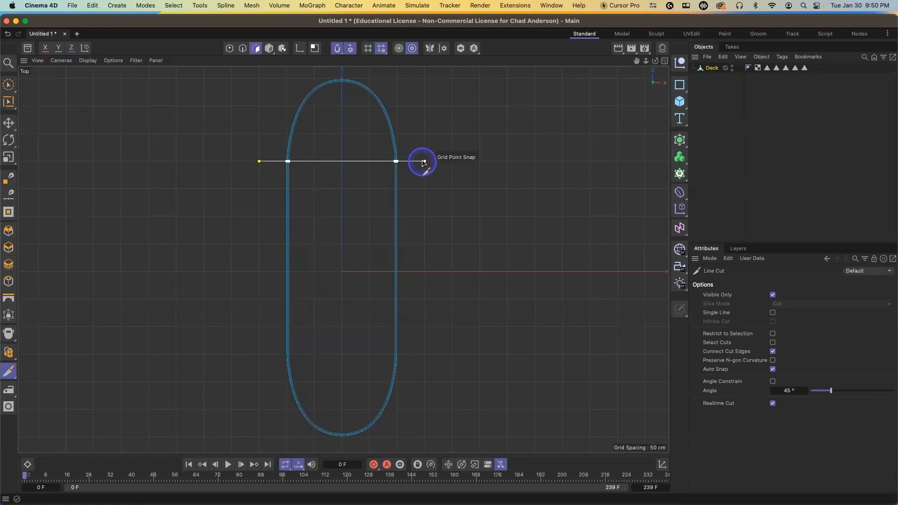
pyautogui.moveTo(423, 162); pyautogui.dragTo(423, 161)
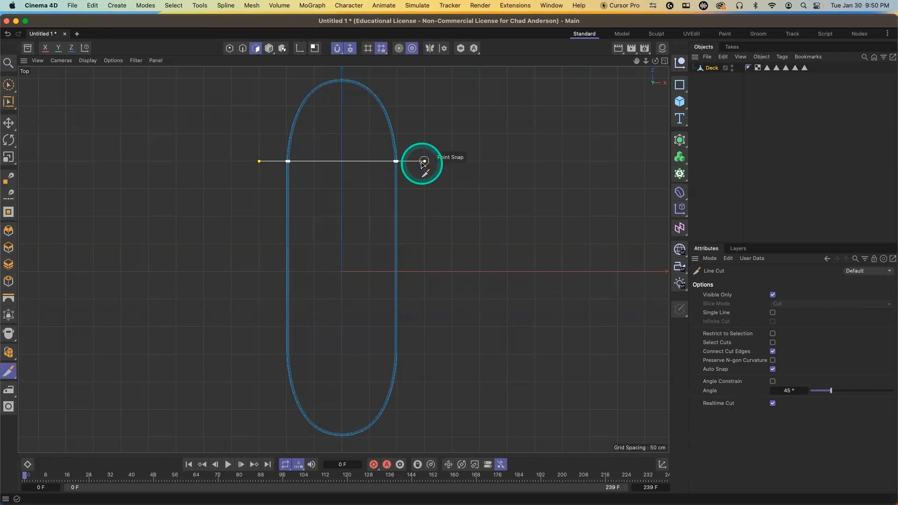
pyautogui.press('super+z')
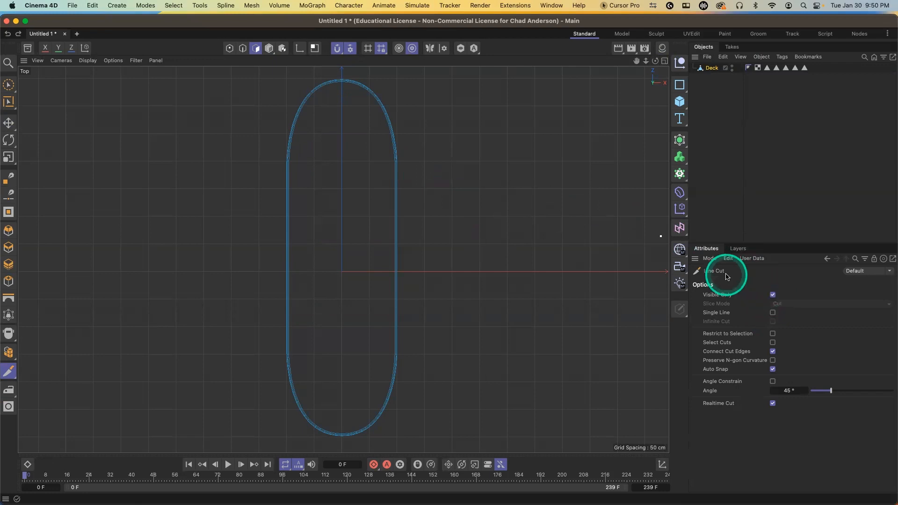
# Disable Visible Only and make a straight, grid-snapped Line Cut across the deck where the upper rounded end meets the straight sides
pyautogui.click(773, 295)
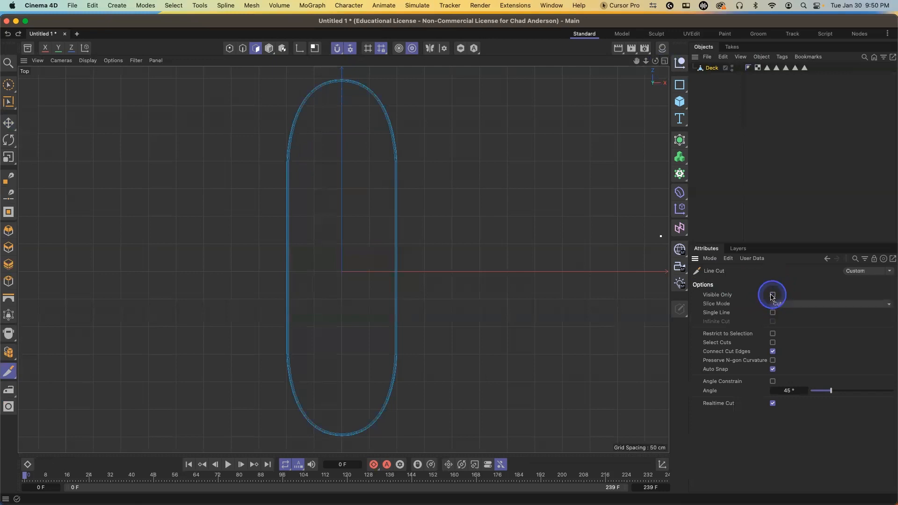
pyautogui.click(259, 162)
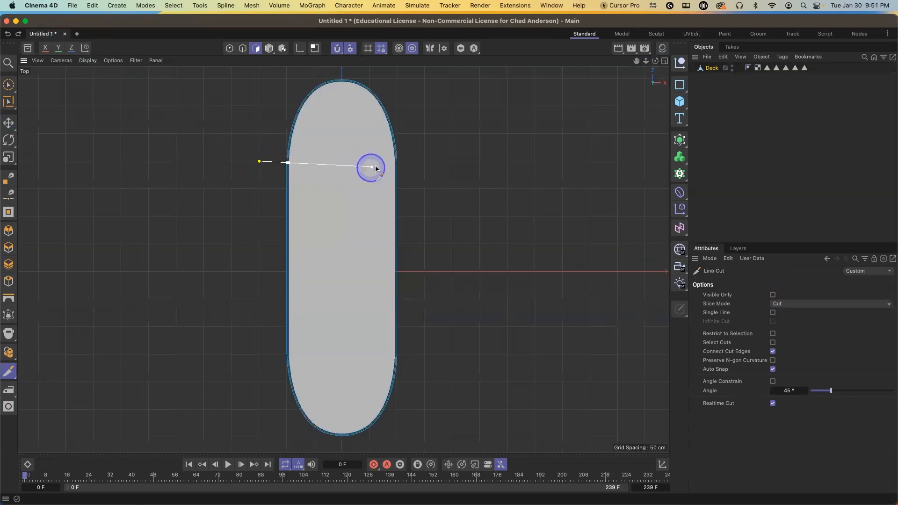
pyautogui.click(424, 162)
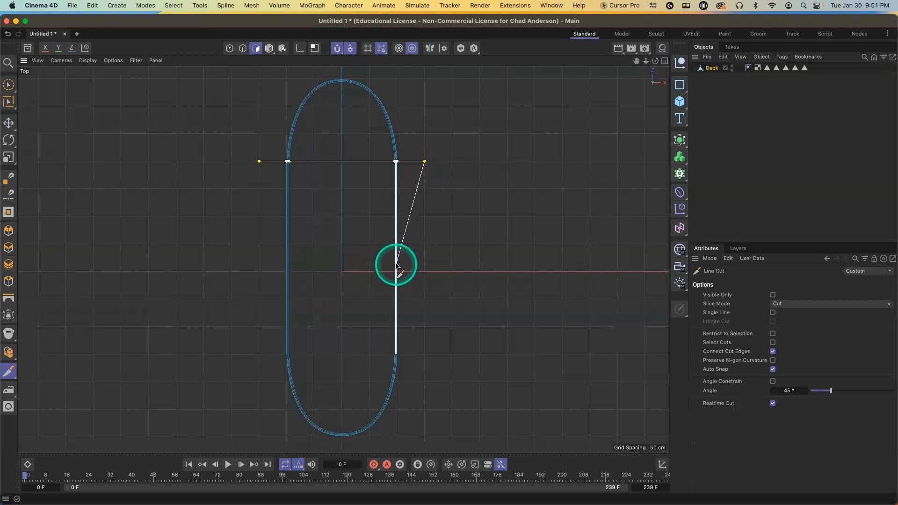
pyautogui.press('e')
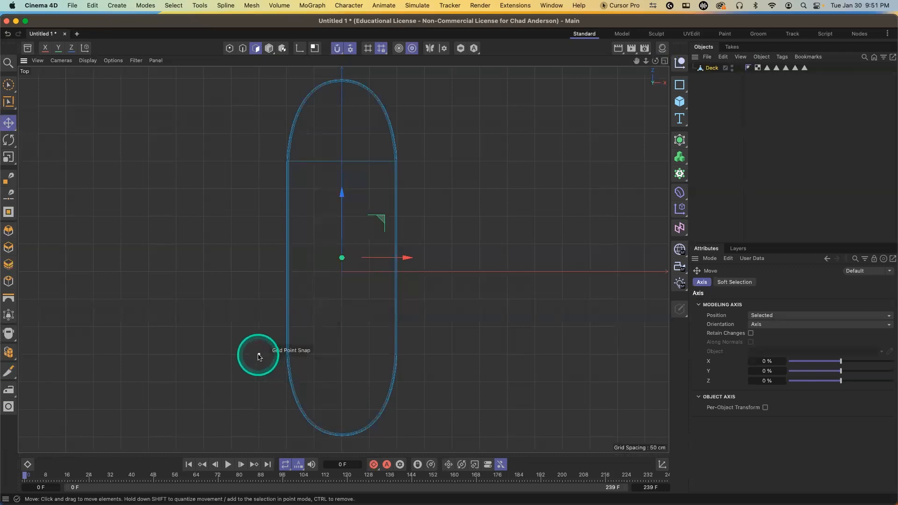
# Make a second straight, grid-snapped Line Cut across the deck where the lower rounded end meets the straight sides
pyautogui.moveTo(259, 356)
pyautogui.mouseDown()
pyautogui.moveTo(314, 353)
pyautogui.moveTo(306, 354)
pyautogui.mouseUp()
pyautogui.press('super+z')
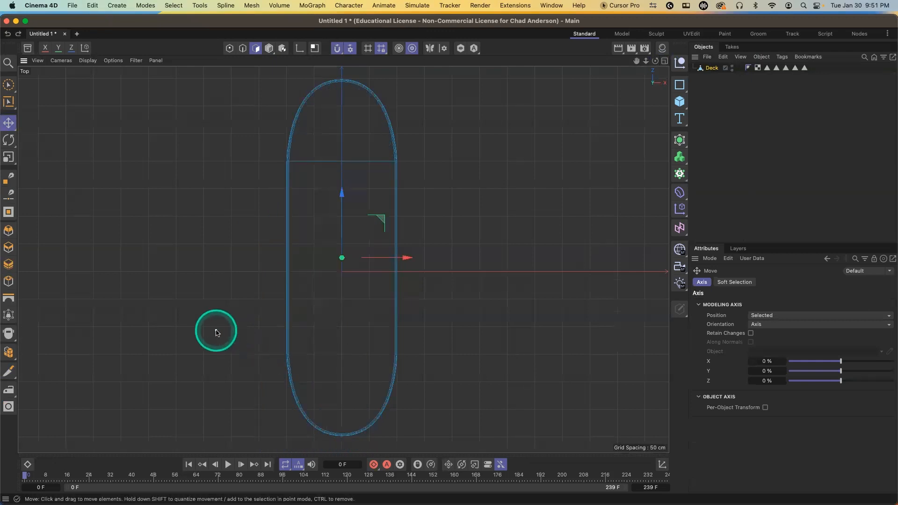
pyautogui.press('k')
pyautogui.press('k')
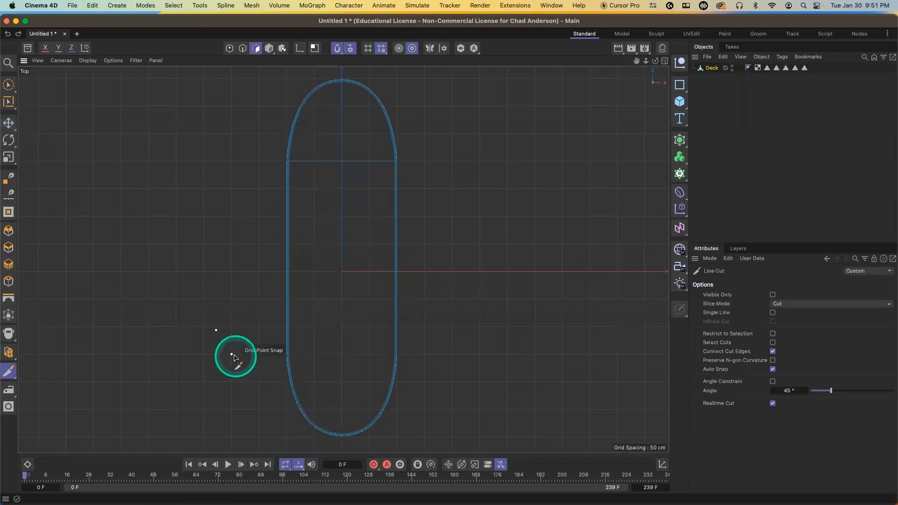
pyautogui.click(232, 354)
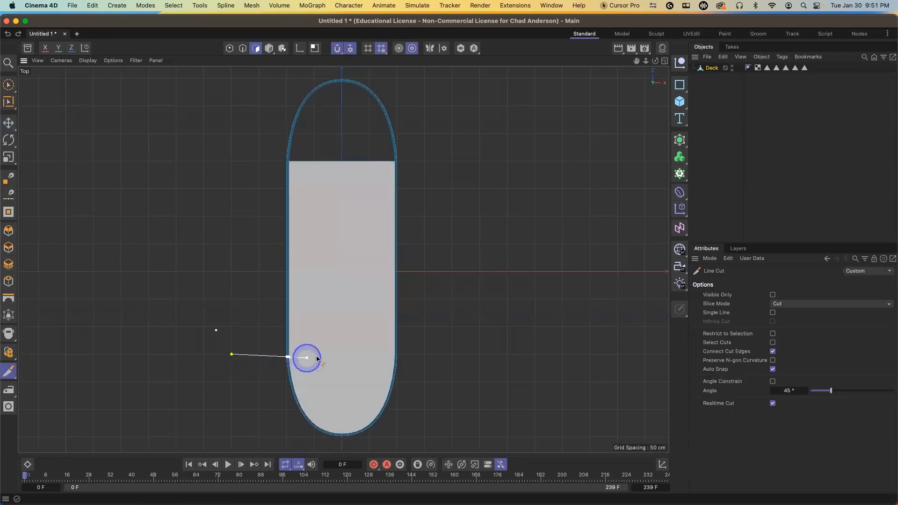
pyautogui.click(424, 355)
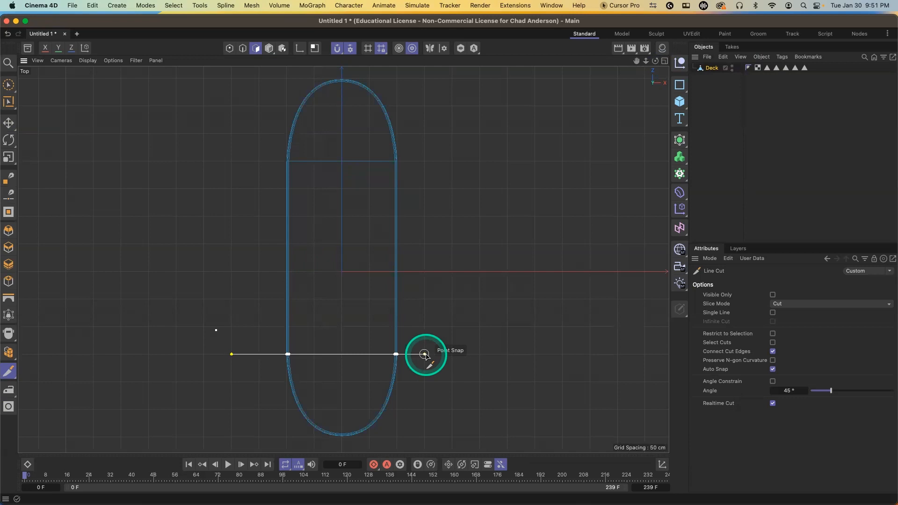
pyautogui.press('e')
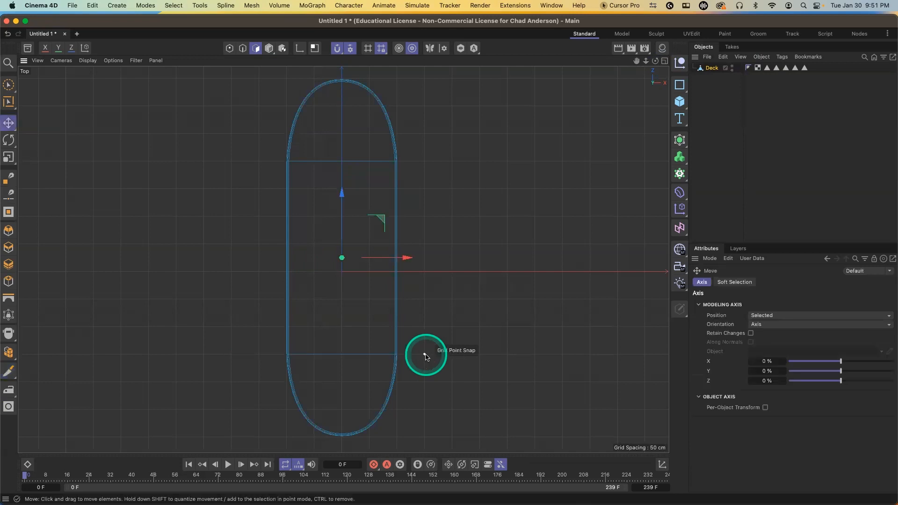
# In the Perspective view, brush-select the top, near-edge and underside polygons of the deck's +Z rounded end with brush size 35
pyautogui.click(328, 276)
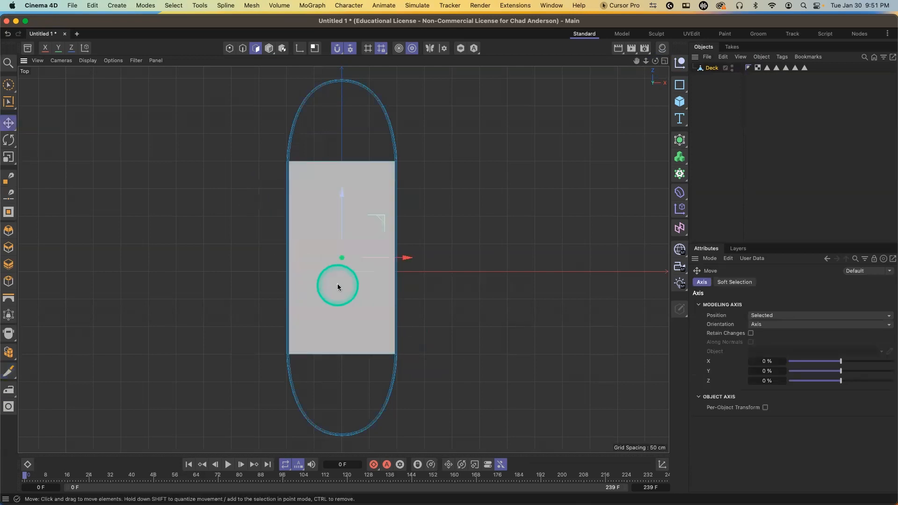
pyautogui.click(203, 189)
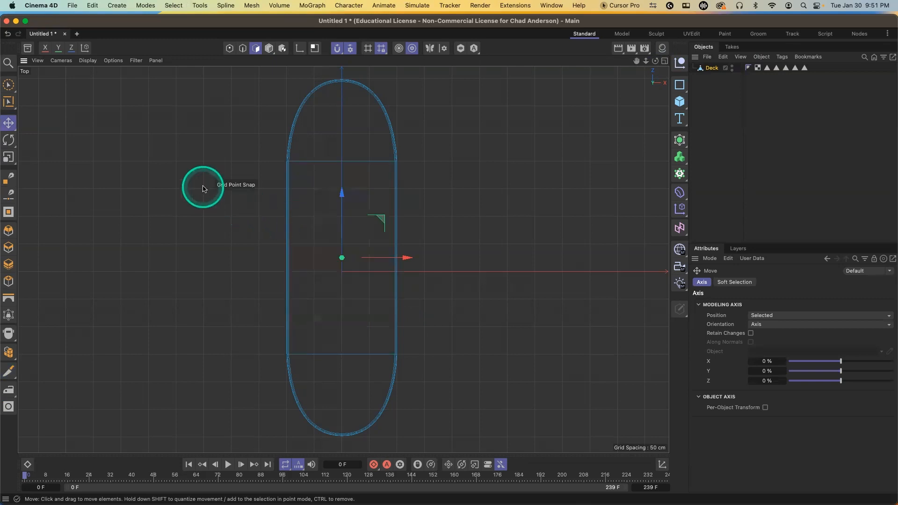
pyautogui.press('F1')
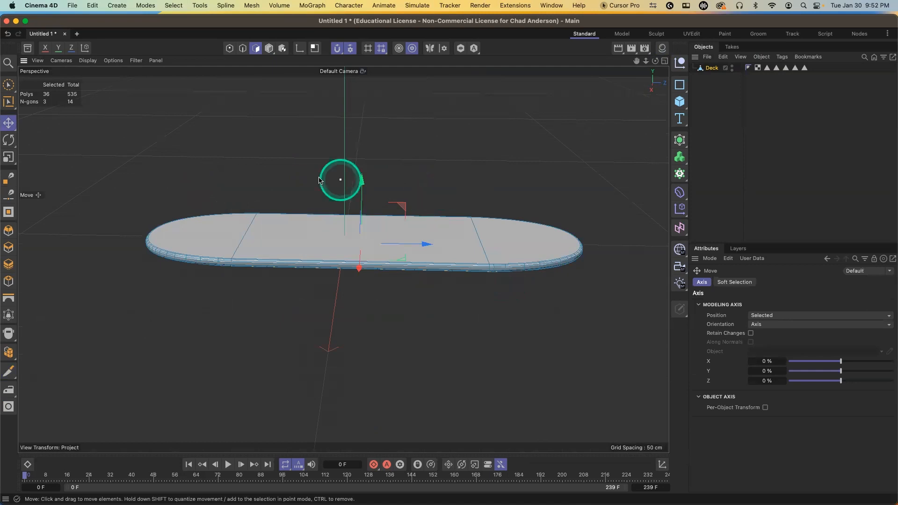
pyautogui.click(9, 84)
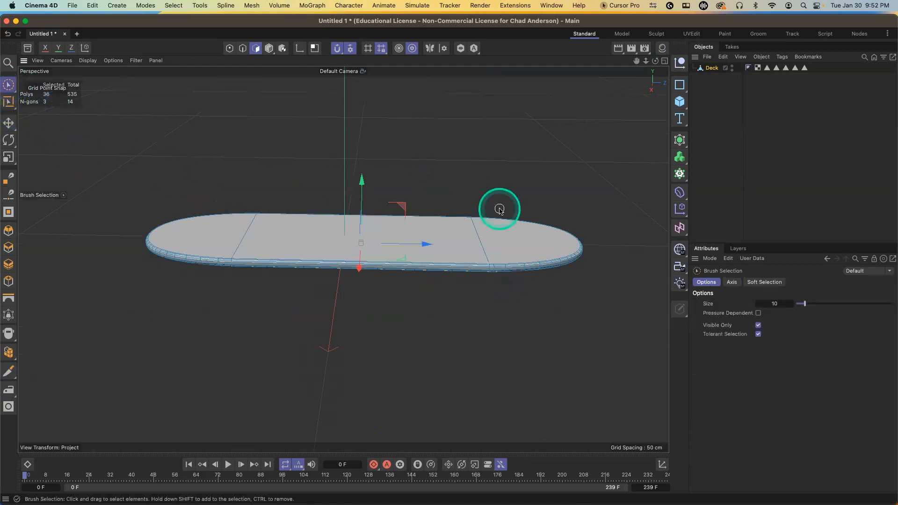
pyautogui.moveTo(499, 209)
pyautogui.mouseDown()
pyautogui.moveTo(518, 263)
pyautogui.moveTo(504, 272)
pyautogui.moveTo(556, 264)
pyautogui.moveTo(586, 248)
pyautogui.moveTo(553, 225)
pyautogui.moveTo(483, 215)
pyautogui.mouseUp()
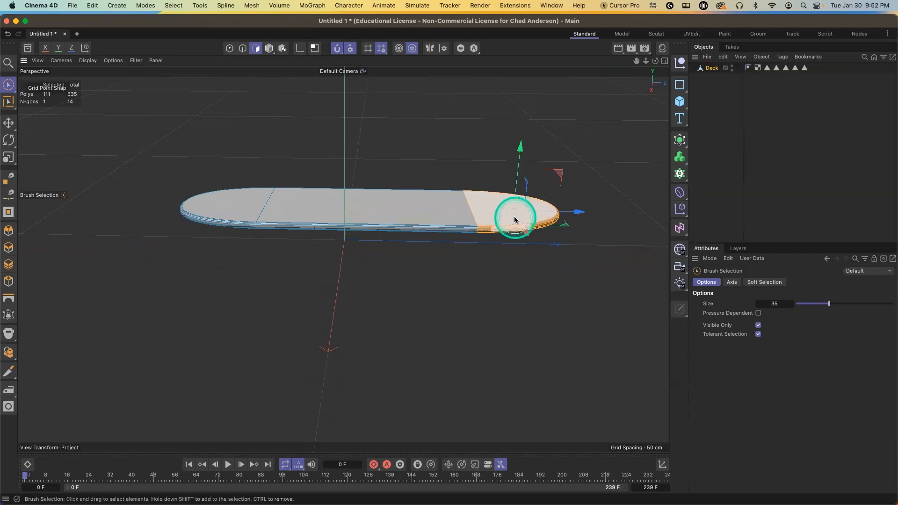
pyautogui.keyDown('alt'); pyautogui.moveTo(511, 245); pyautogui.dragTo(509, 185); pyautogui.keyUp('alt')
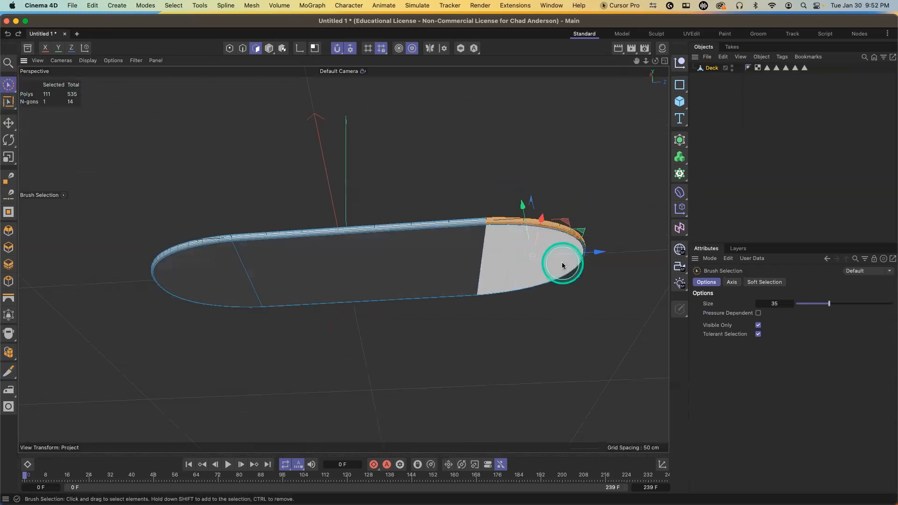
pyautogui.moveTo(521, 297)
pyautogui.keyDown('shift'); pyautogui.mouseDown()
pyautogui.moveTo(511, 275)
pyautogui.moveTo(557, 231)
pyautogui.moveTo(586, 252)
pyautogui.moveTo(496, 293)
pyautogui.mouseUp(); pyautogui.keyUp('shift')
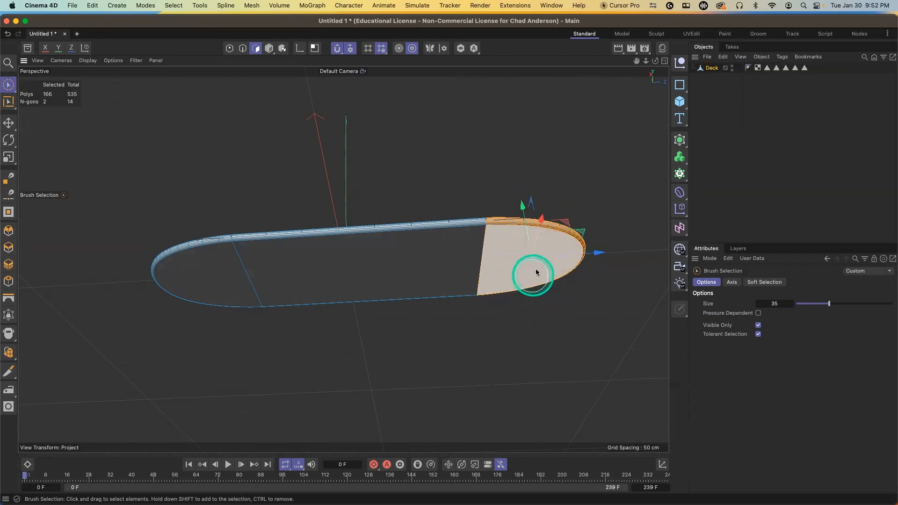
pyautogui.keyDown('alt'); pyautogui.moveTo(525, 258); pyautogui.dragTo(526, 321); pyautogui.keyUp('alt')
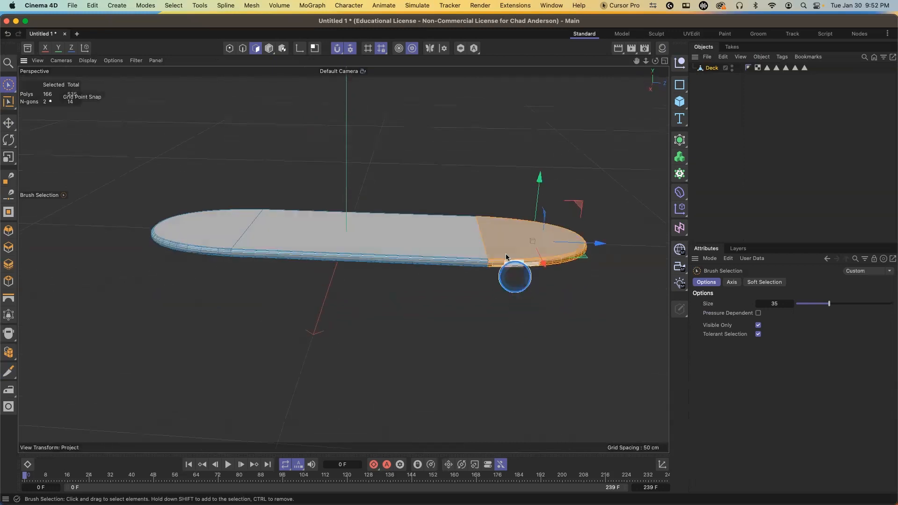
# Add the far-edge polygons of the same rounded end to the brush selection and deselect the deck's middle section
pyautogui.keyDown('alt'); pyautogui.moveTo(495, 219); pyautogui.dragTo(245, 209); pyautogui.keyUp('alt')
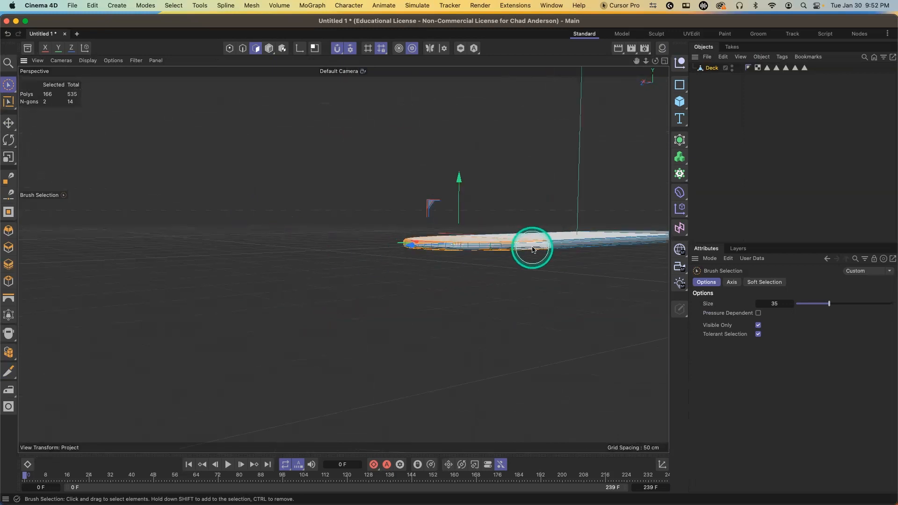
pyautogui.moveTo(532, 249)
pyautogui.mouseDown()
pyautogui.moveTo(412, 247)
pyautogui.moveTo(445, 274)
pyautogui.mouseUp()
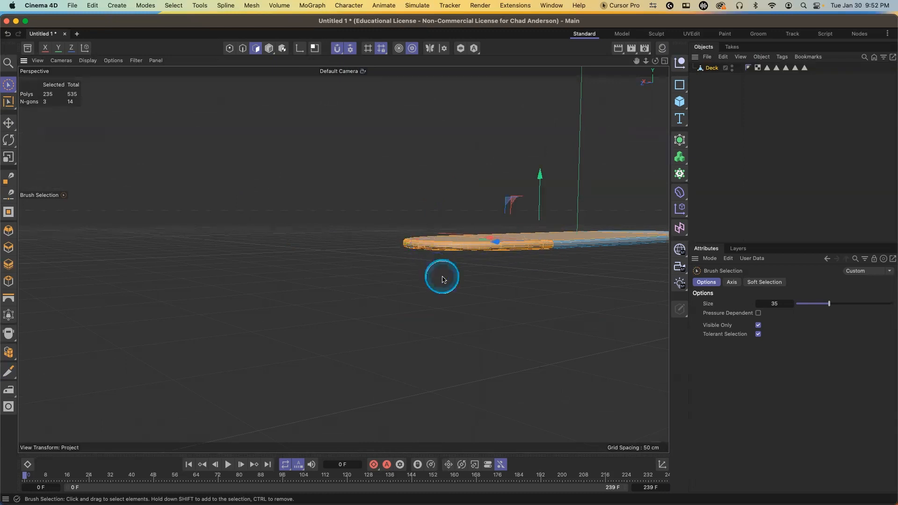
pyautogui.keyDown('alt'); pyautogui.moveTo(570, 276); pyautogui.dragTo(539, 293); pyautogui.keyUp('alt')
pyautogui.keyDown('ctrl'); pyautogui.click(577, 304); pyautogui.keyUp('ctrl')
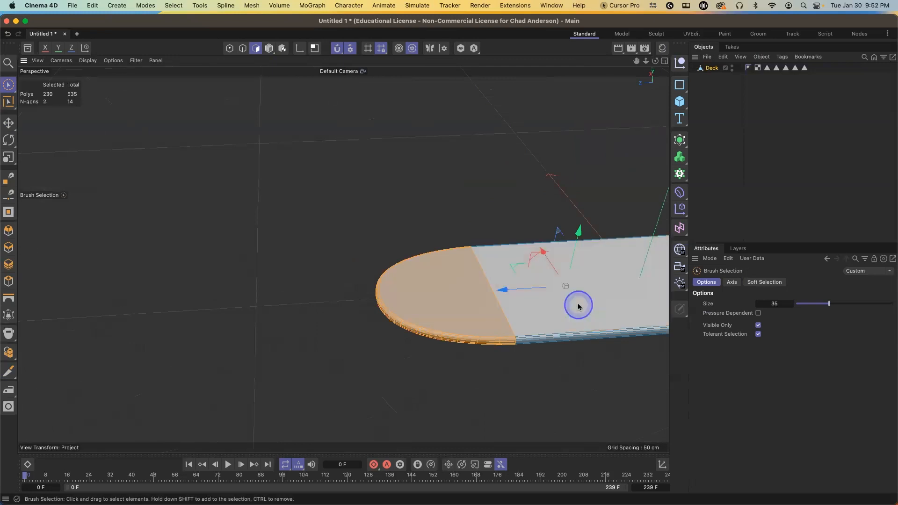
pyautogui.keyDown('alt'); pyautogui.moveTo(551, 366); pyautogui.dragTo(451, 266); pyautogui.keyUp('alt')
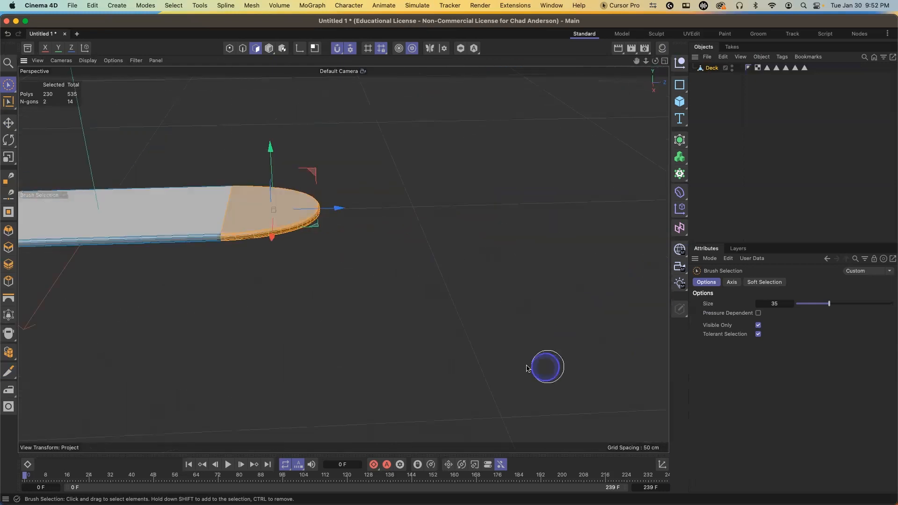
pyautogui.keyDown('alt'); pyautogui.moveTo(238, 226); pyautogui.dragTo(399, 304, button='middle'); pyautogui.keyUp('alt')
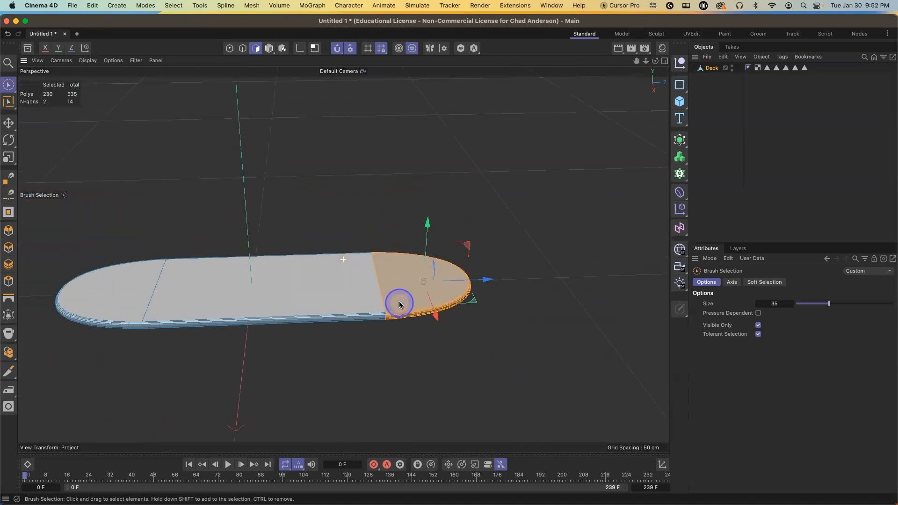
# Try to rotate the brush-selected rounded end of the deck
pyautogui.press('r')
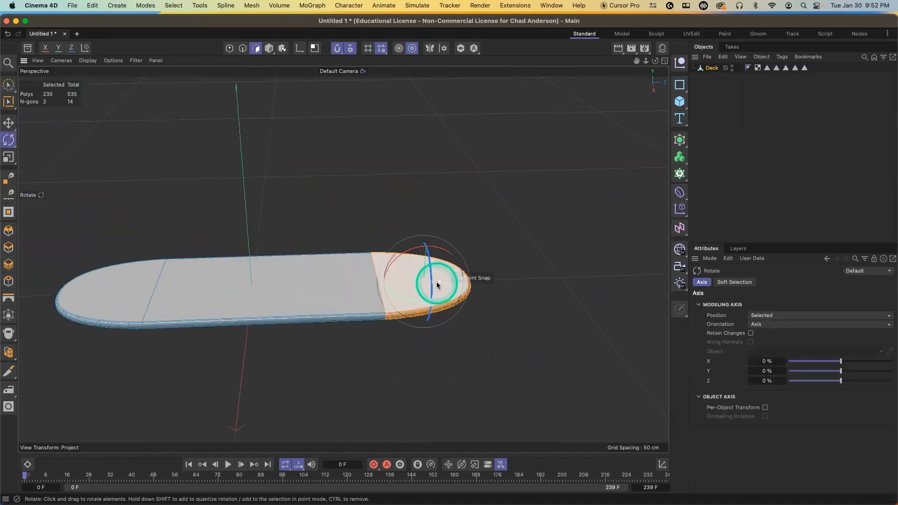
pyautogui.moveTo(435, 250)
pyautogui.mouseDown()
pyautogui.moveTo(426, 250)
pyautogui.moveTo(446, 253)
pyautogui.moveTo(437, 249)
pyautogui.mouseUp()
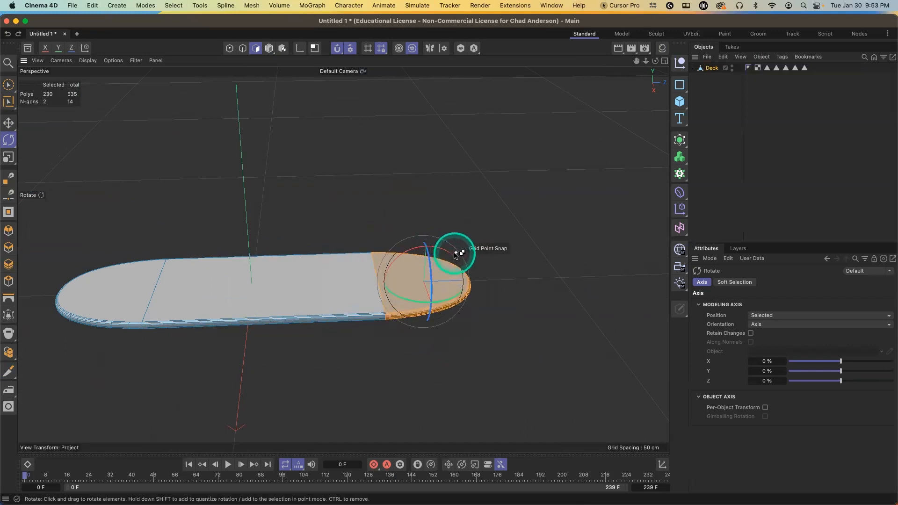
pyautogui.press('e')
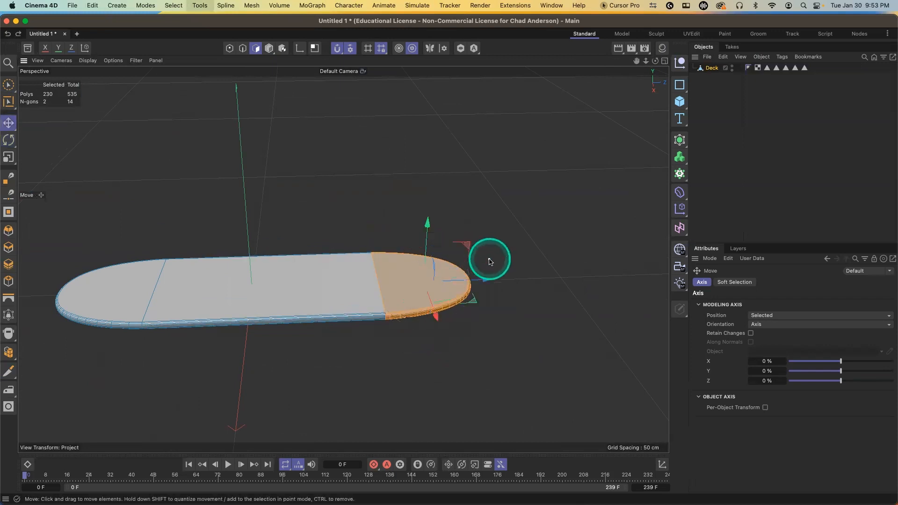
# Clear the polygon selection and rectangle-select all points of the upper rounded end, including its cut line, in the Top view
pyautogui.click(665, 61)
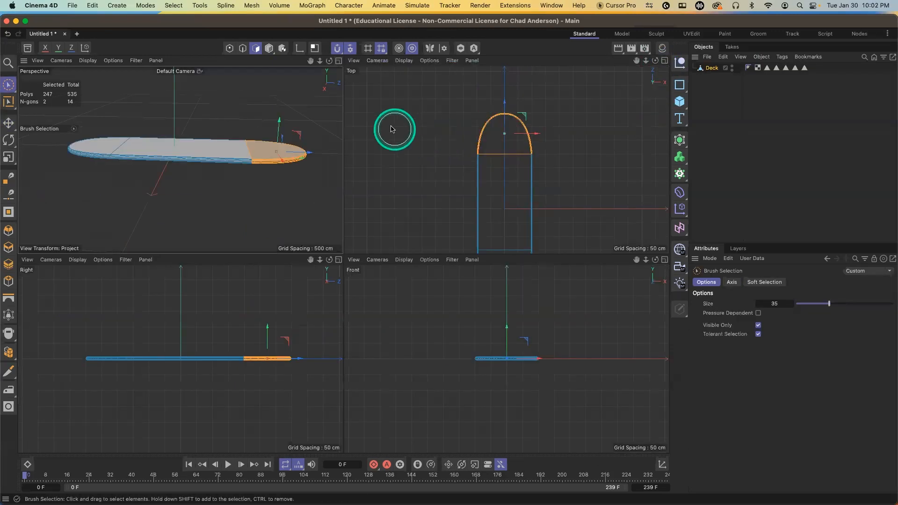
pyautogui.press('9')
pyautogui.click(421, 114)
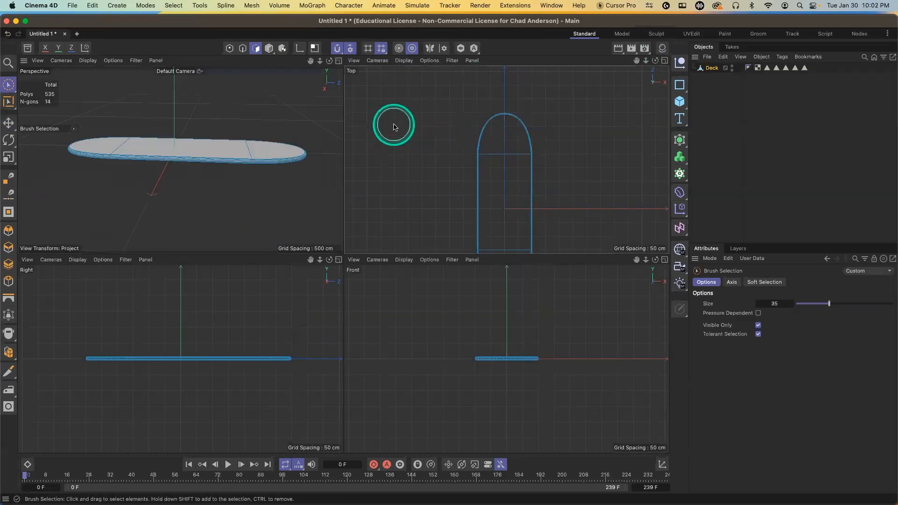
pyautogui.click(228, 49)
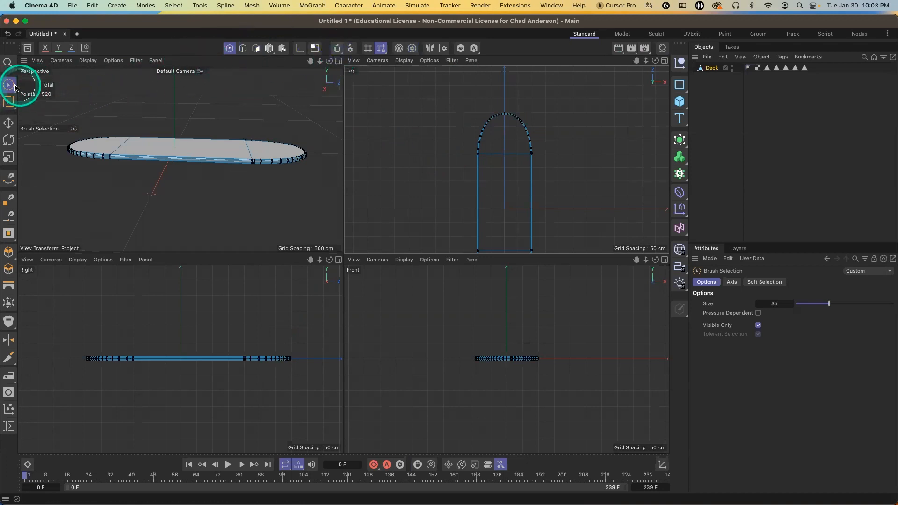
pyautogui.click(9, 86)
pyautogui.moveTo(20, 91); pyautogui.dragTo(61, 117)
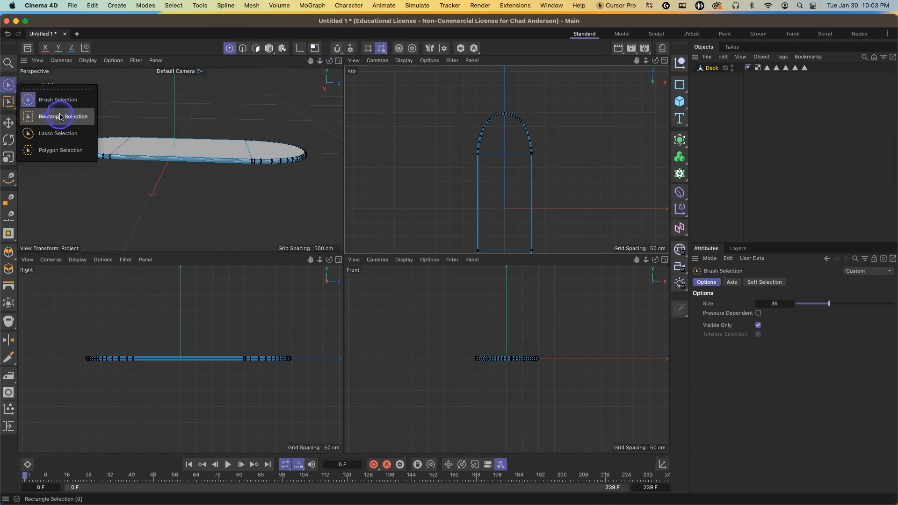
pyautogui.click(61, 117)
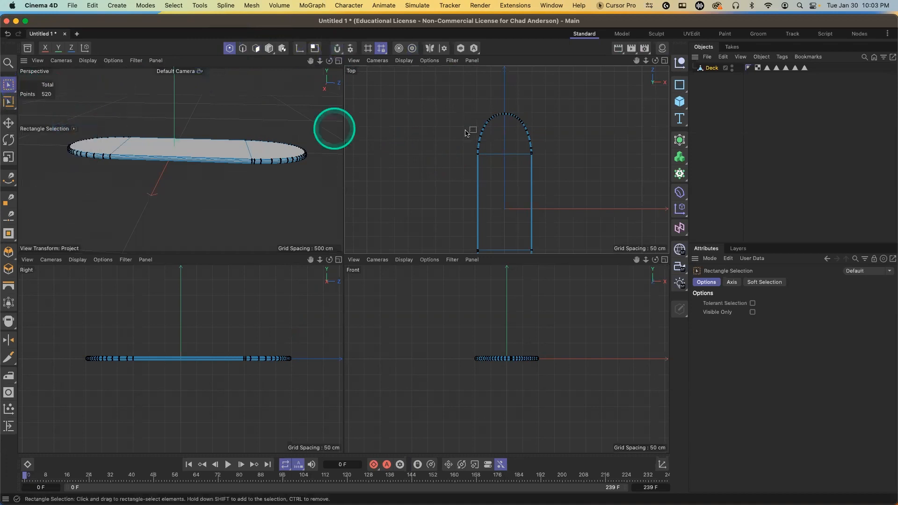
pyautogui.click(664, 61)
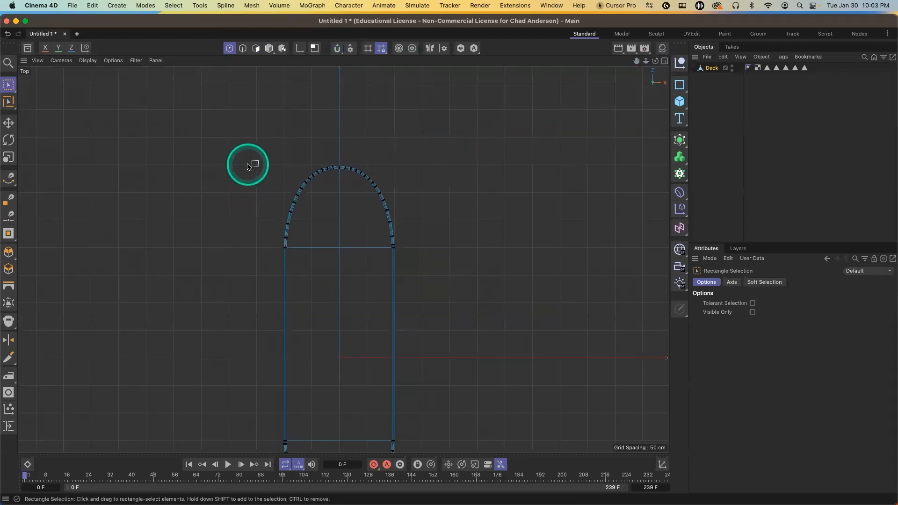
pyautogui.moveTo(247, 156); pyautogui.dragTo(402, 250)
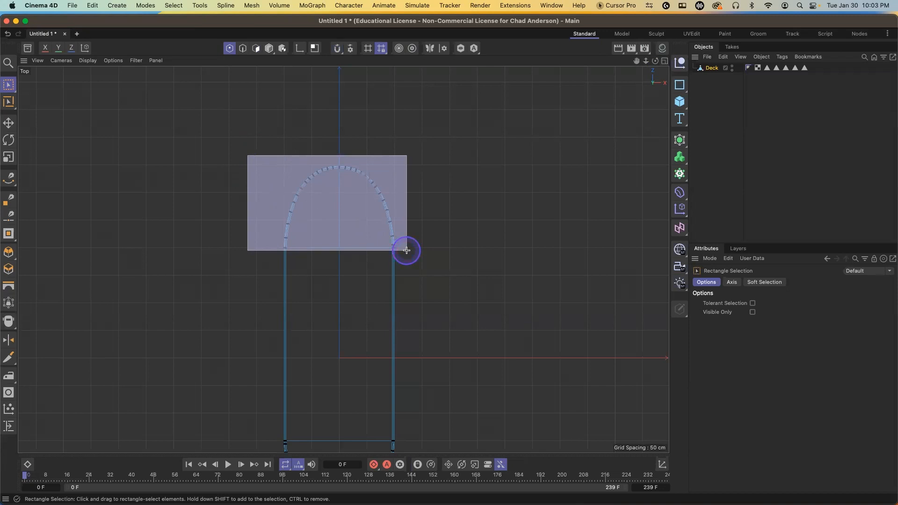
pyautogui.moveTo(407, 250); pyautogui.dragTo(406, 250)
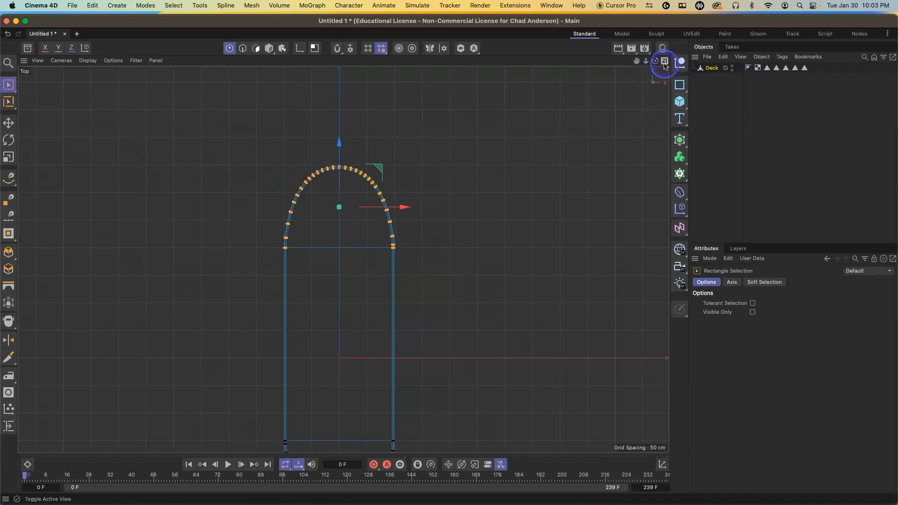
# Rotate the selected end points so the tip tilts upward, and raise them until the cut line is level with the deck's flat middle
pyautogui.click(664, 63)
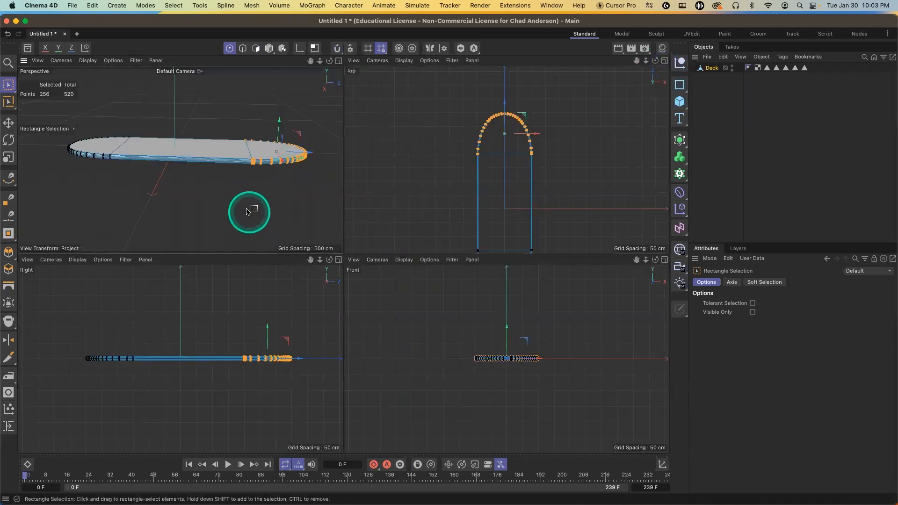
pyautogui.keyDown('alt'); pyautogui.moveTo(262, 214); pyautogui.dragTo(261, 234); pyautogui.keyUp('alt')
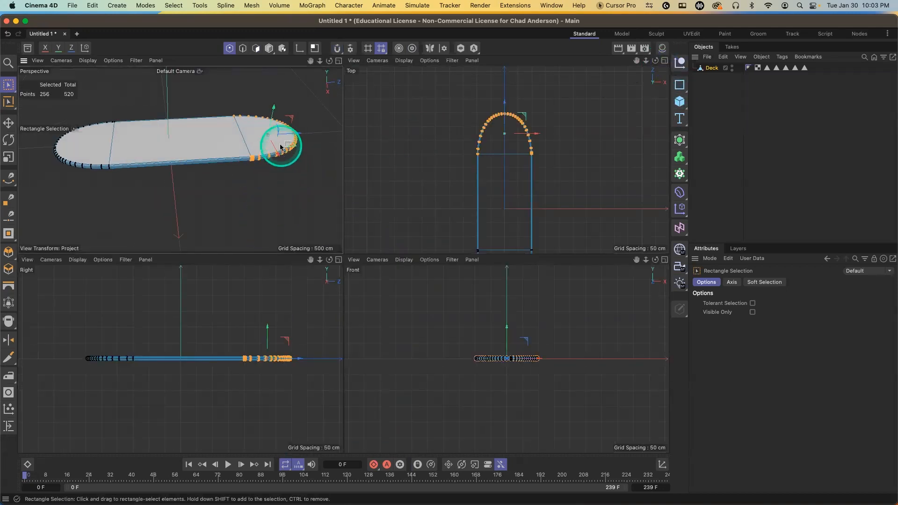
pyautogui.scroll(5, 272, 142)
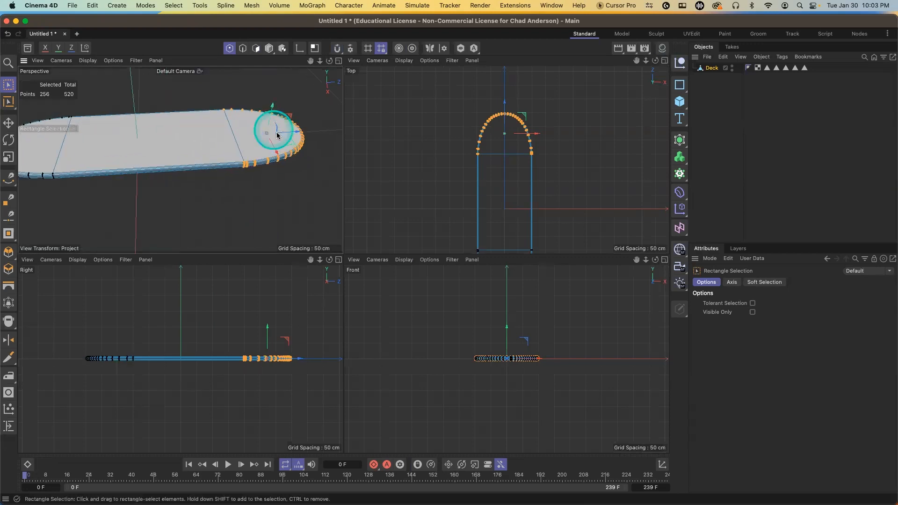
pyautogui.press('r')
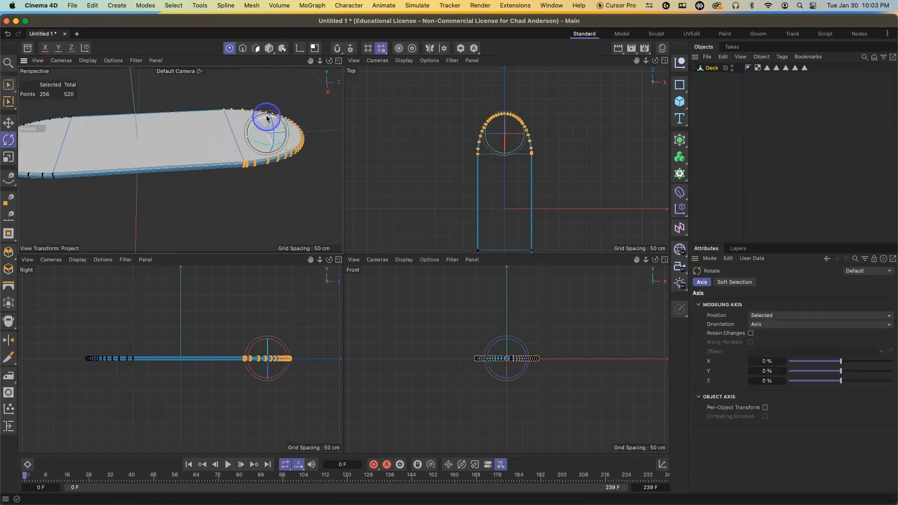
pyautogui.moveTo(267, 118); pyautogui.dragTo(260, 121)
pyautogui.keyDown('alt'); pyautogui.moveTo(255, 212); pyautogui.dragTo(259, 182); pyautogui.keyUp('alt')
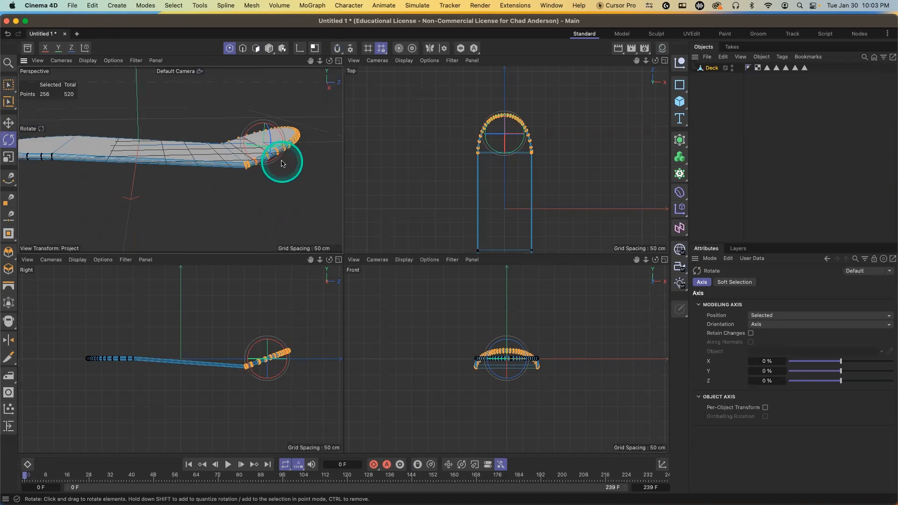
pyautogui.click(8, 122)
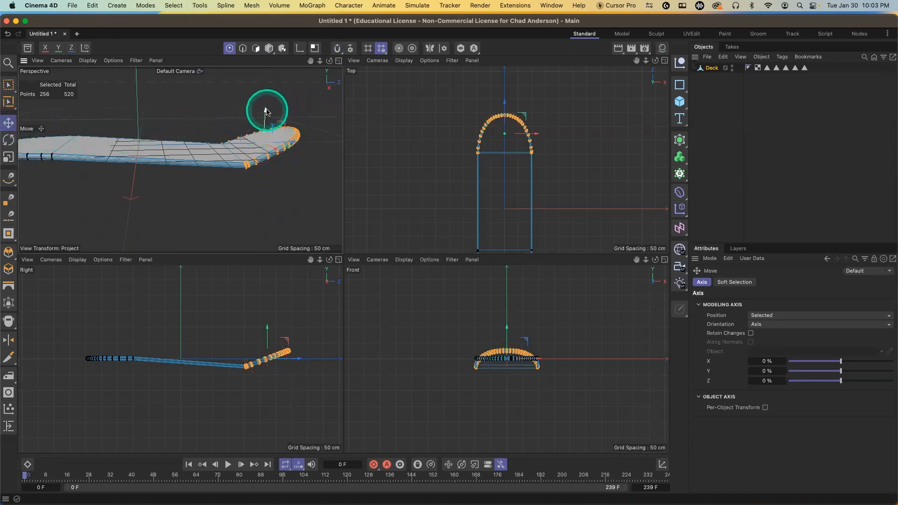
pyautogui.moveTo(265, 113); pyautogui.dragTo(265, 102)
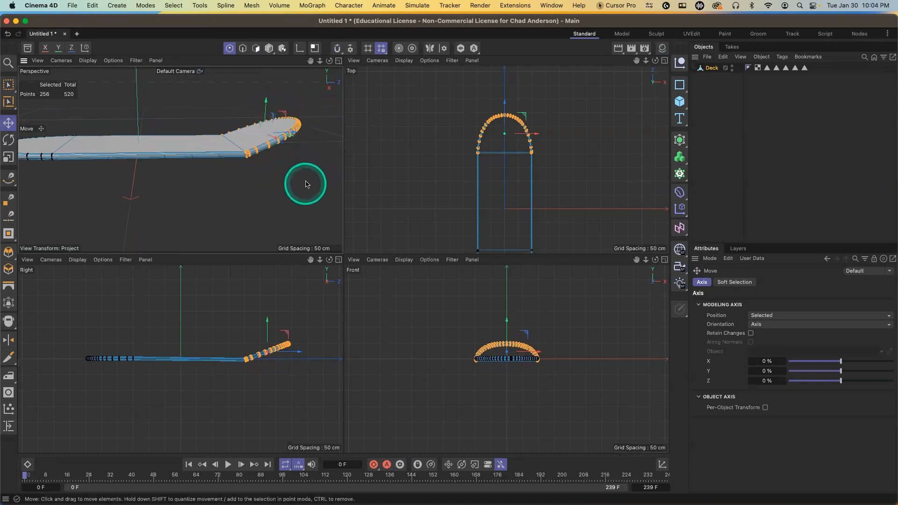
# Switch to Model mode and render the whole deck in the maximized Perspective view to examine the upturned end
pyautogui.click(269, 49)
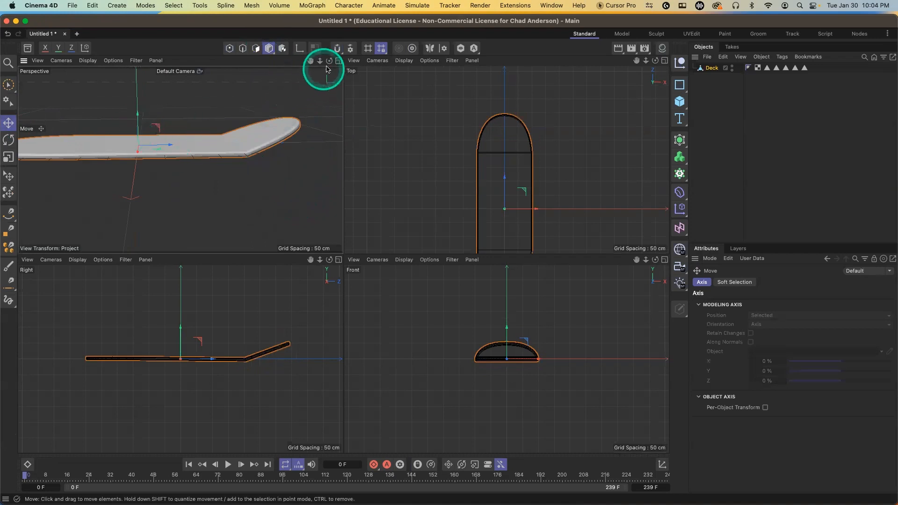
pyautogui.middleClick(335, 112)
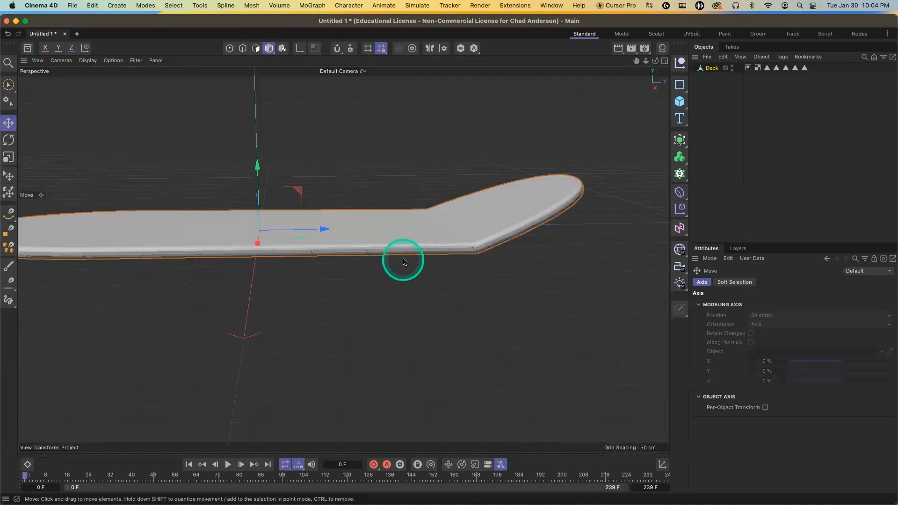
pyautogui.press('h')
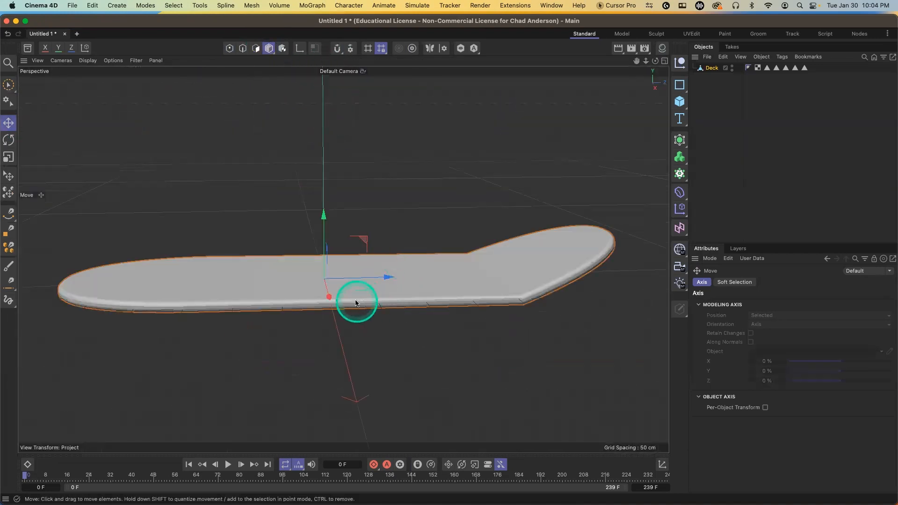
pyautogui.keyDown('alt'); pyautogui.moveTo(345, 294); pyautogui.dragTo(385, 331); pyautogui.keyUp('alt')
pyautogui.hotkey('ctrl', 'r')
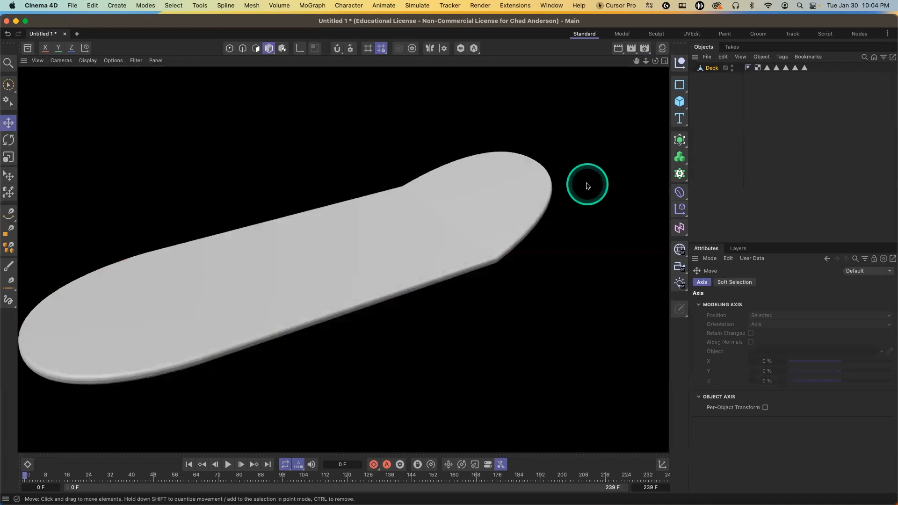
# Rectangle-select all points of the deck's lower rounded end, including its cut line, in the maximized Top view
pyautogui.click(664, 60)
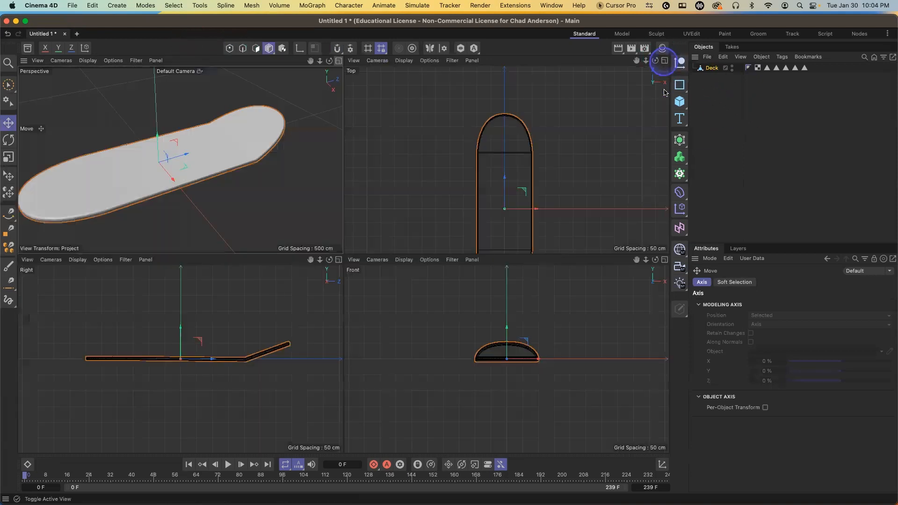
pyautogui.click(665, 61)
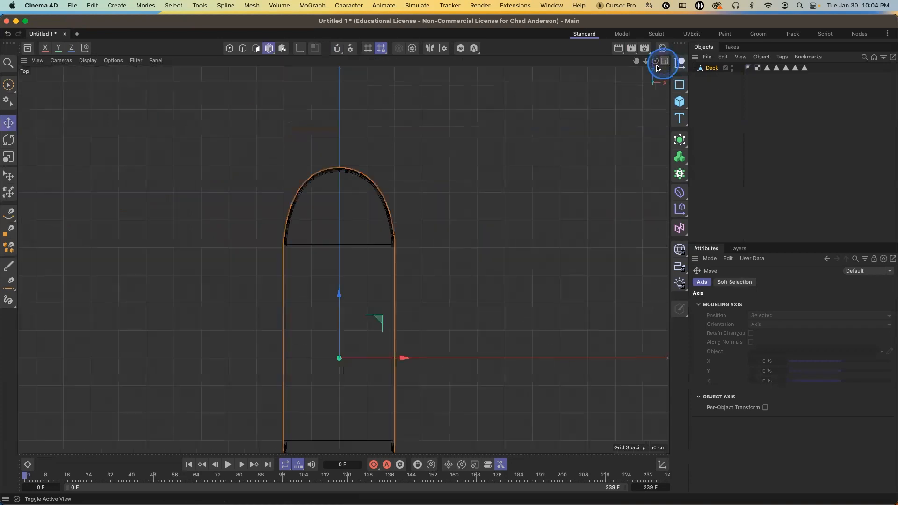
pyautogui.click(230, 49)
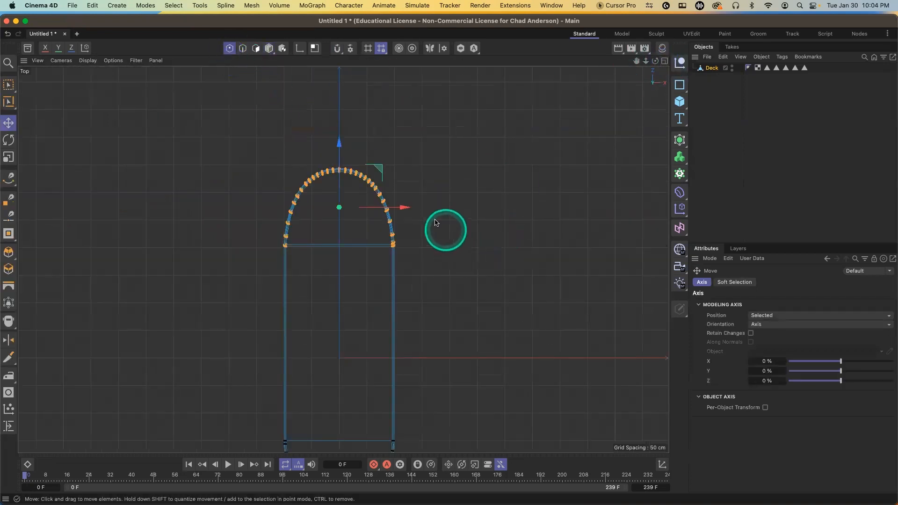
pyautogui.click(8, 84)
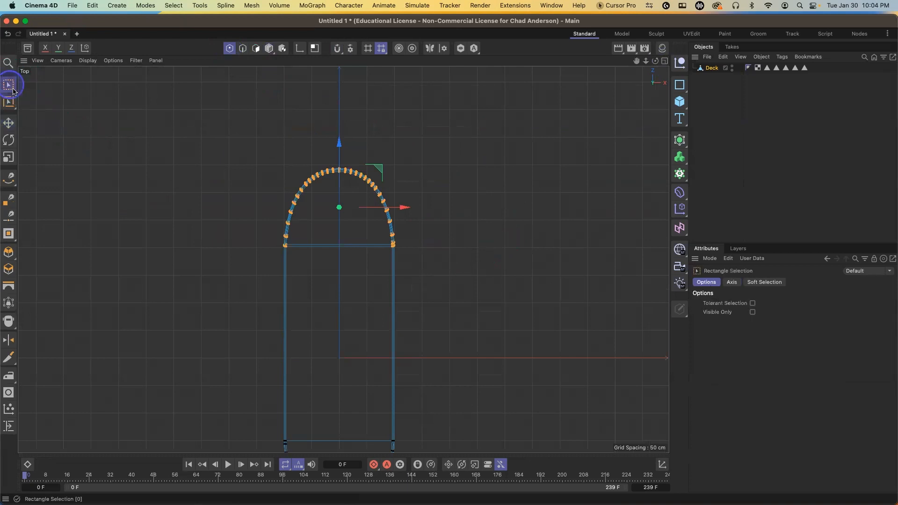
pyautogui.keyDown('alt'); pyautogui.moveTo(237, 300); pyautogui.dragTo(239, 177, button='middle'); pyautogui.keyUp('alt')
pyautogui.moveTo(262, 288); pyautogui.dragTo(421, 383)
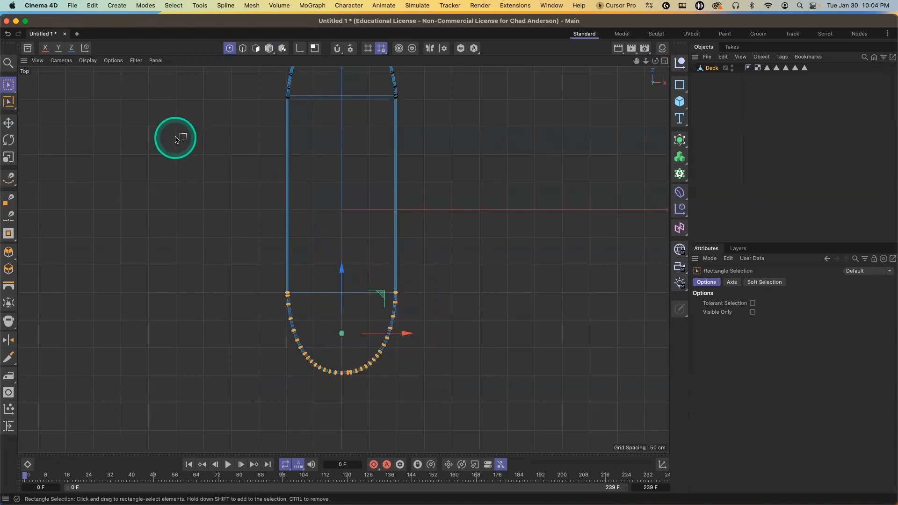
# Rotate the selected end points so the tip tilts upward, and raise them about 14 cm to line up with the flat middle
pyautogui.press('F1')
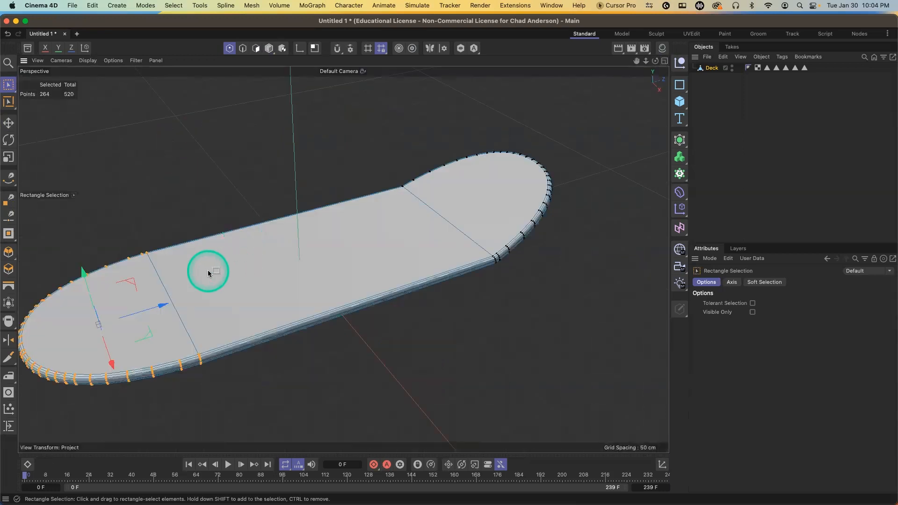
pyautogui.press('r')
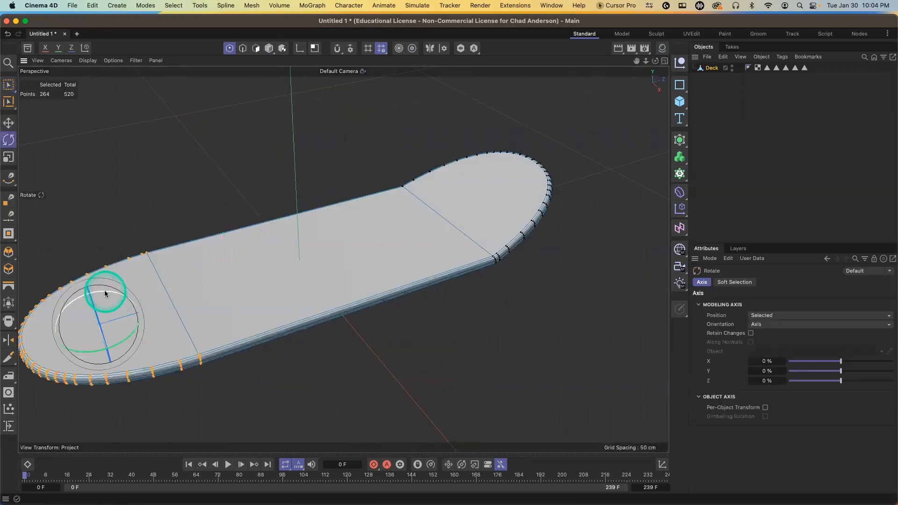
pyautogui.moveTo(104, 291); pyautogui.dragTo(117, 294)
pyautogui.press('e')
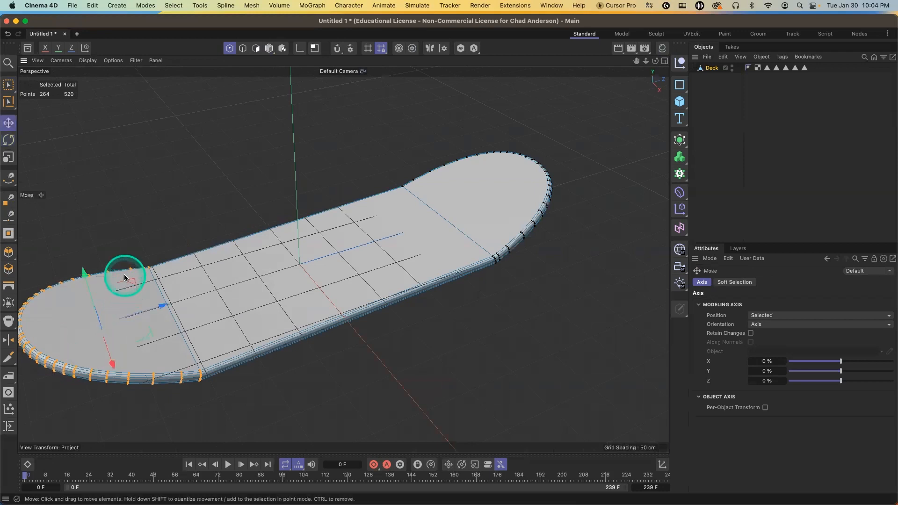
pyautogui.keyDown('alt'); pyautogui.moveTo(228, 353); pyautogui.dragTo(246, 349); pyautogui.keyUp('alt')
pyautogui.moveTo(107, 220); pyautogui.dragTo(111, 209)
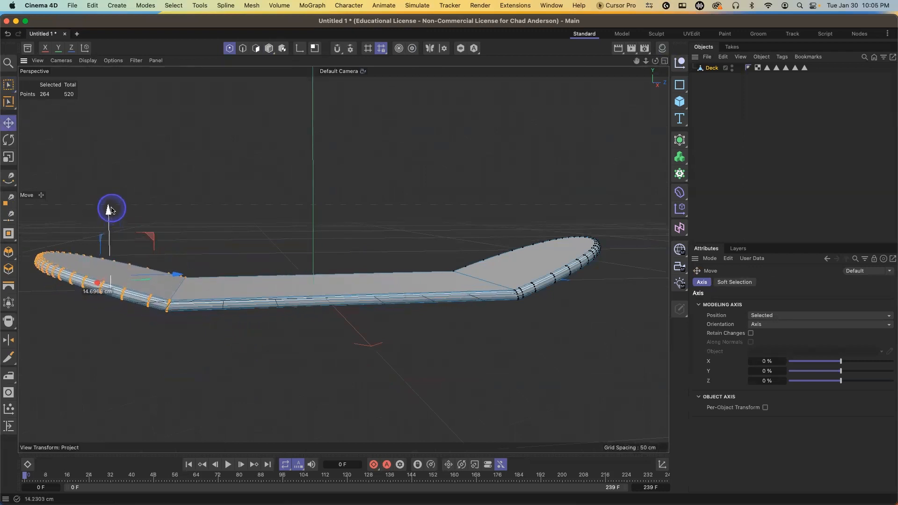
# Clear the point selection and switch to Model mode to examine the whole deck with both ends upturned
pyautogui.click(231, 360)
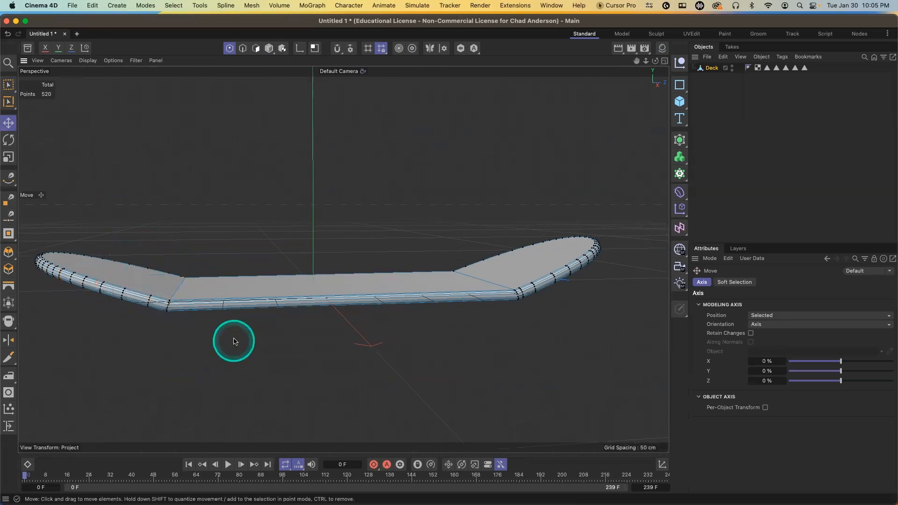
pyautogui.moveTo(282, 201); pyautogui.dragTo(276, 183)
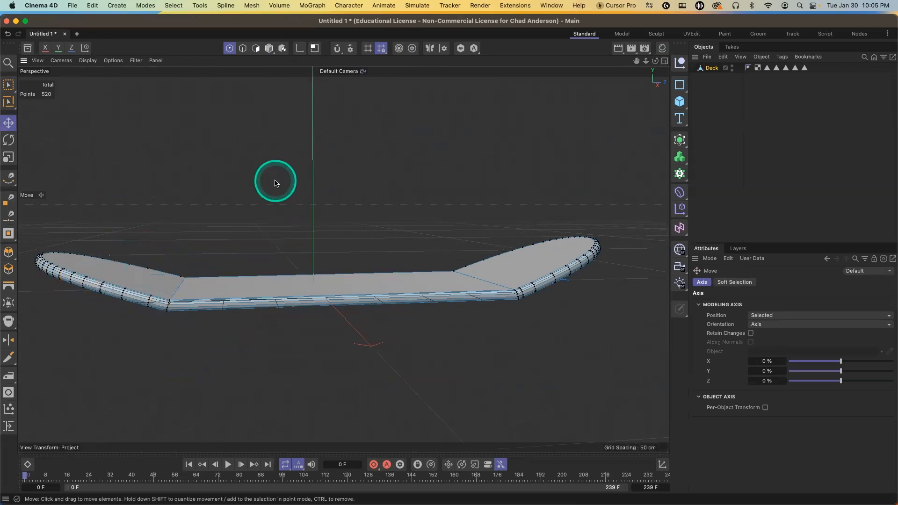
pyautogui.click(268, 48)
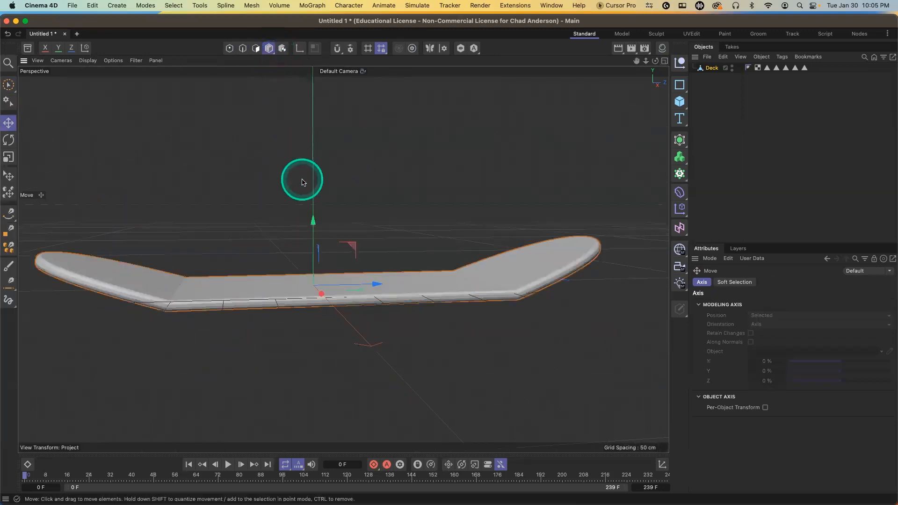
pyautogui.keyDown('alt'); pyautogui.moveTo(262, 255); pyautogui.dragTo(306, 306); pyautogui.keyUp('alt')
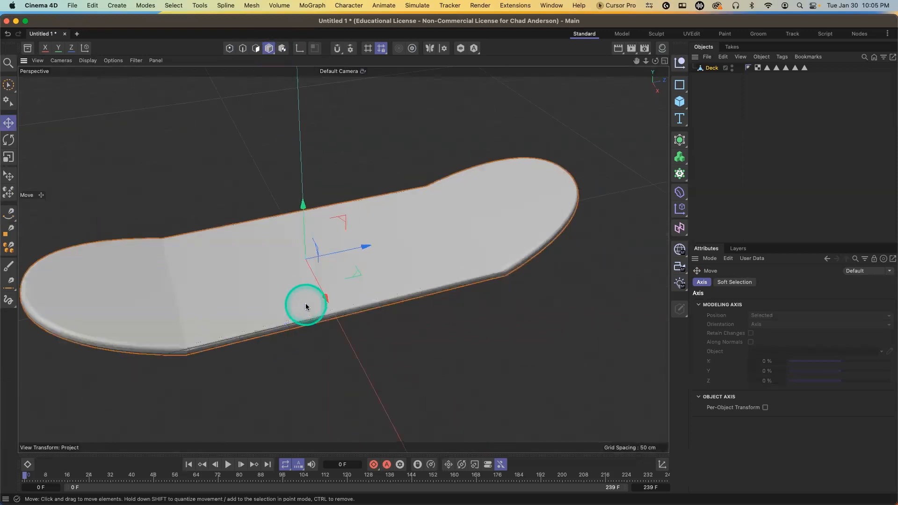
pyautogui.moveTo(305, 304)
pyautogui.keyDown('alt'); pyautogui.mouseDown(button='right')
pyautogui.moveTo(359, 275)
pyautogui.moveTo(295, 304)
pyautogui.mouseUp(button='right'); pyautogui.keyUp('alt')
pyautogui.keyDown('alt'); pyautogui.moveTo(295, 304); pyautogui.dragTo(338, 280, button='middle'); pyautogui.keyUp('alt')
# Search the material library for "wood", apply the Ash - Texture material to the deck, and render the view
pyautogui.click(27, 48)
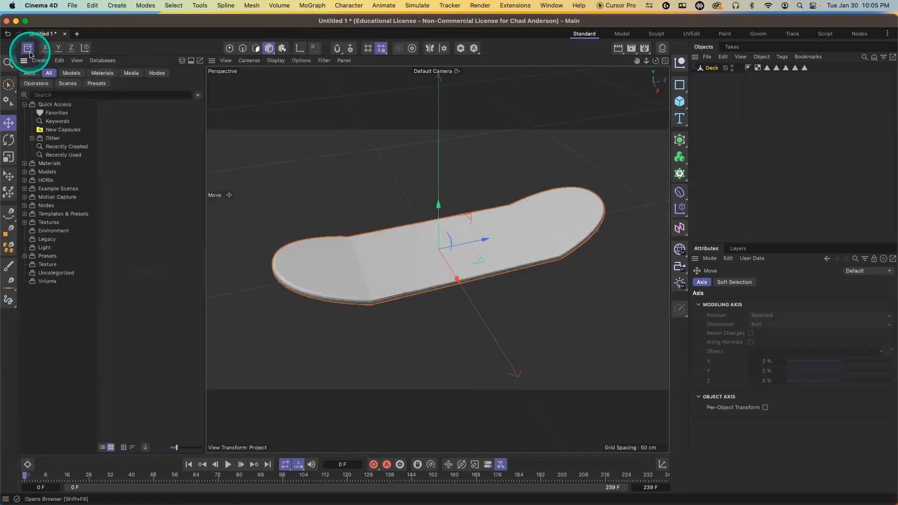
pyautogui.click(102, 73)
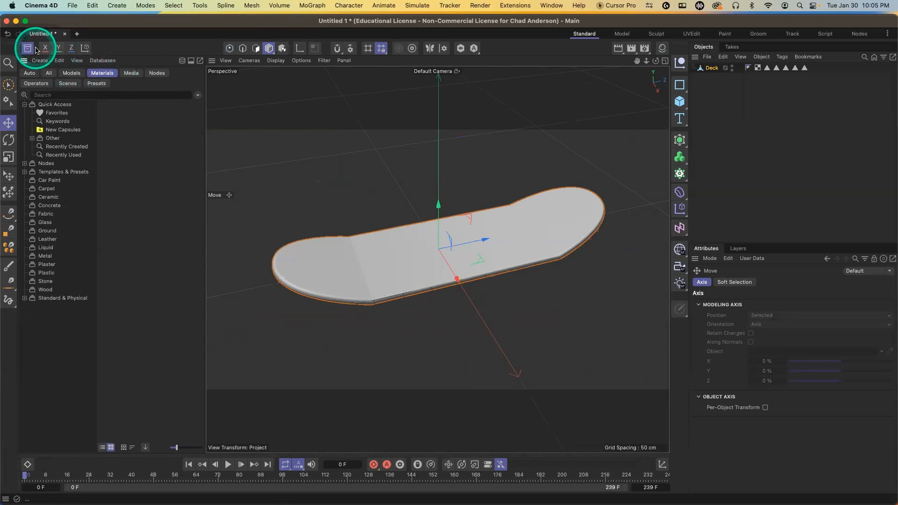
pyautogui.click(102, 95)
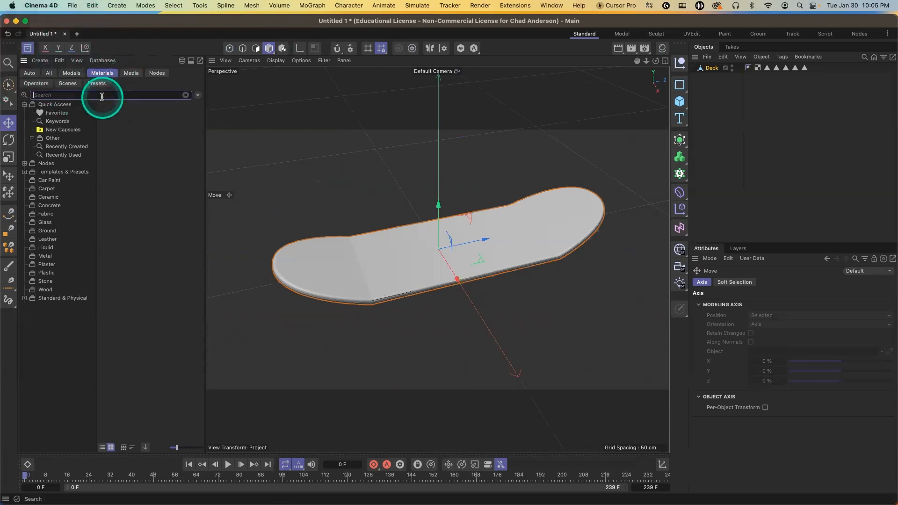
pyautogui.write('wood')
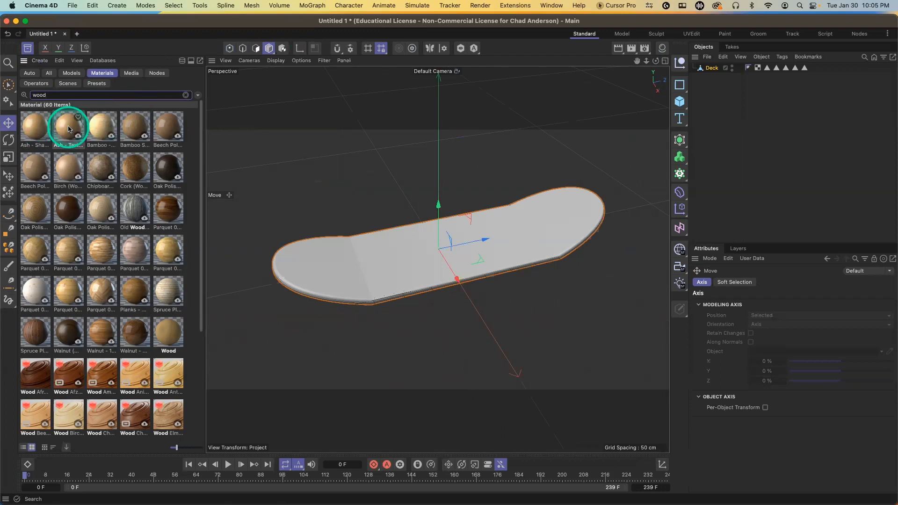
pyautogui.moveTo(69, 128); pyautogui.dragTo(415, 255)
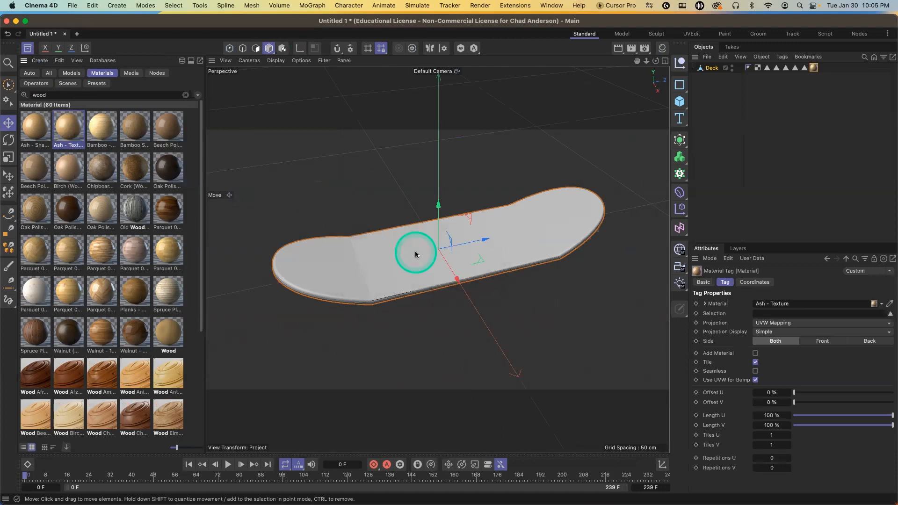
pyautogui.click(28, 48)
pyautogui.press('super+r')
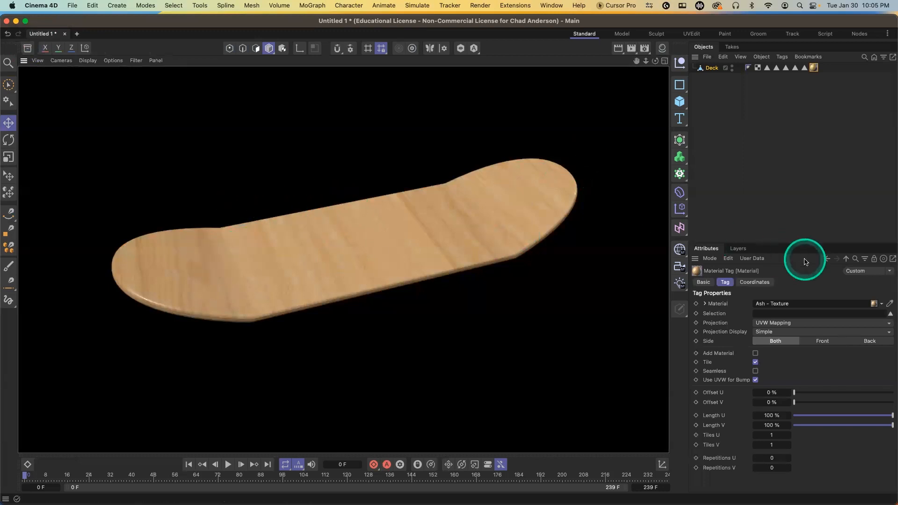
# Set the projection of the deck's wood material tag to Cubic and render the view
pyautogui.click(814, 69)
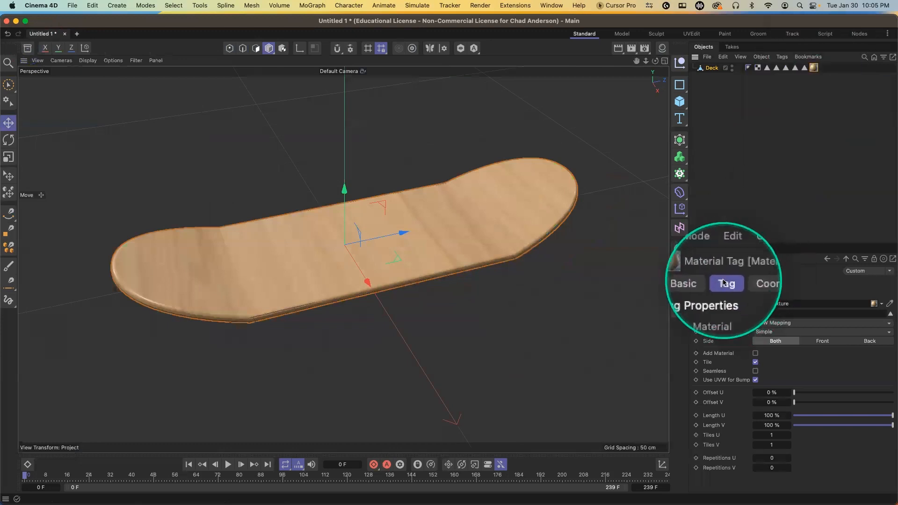
pyautogui.click(771, 323)
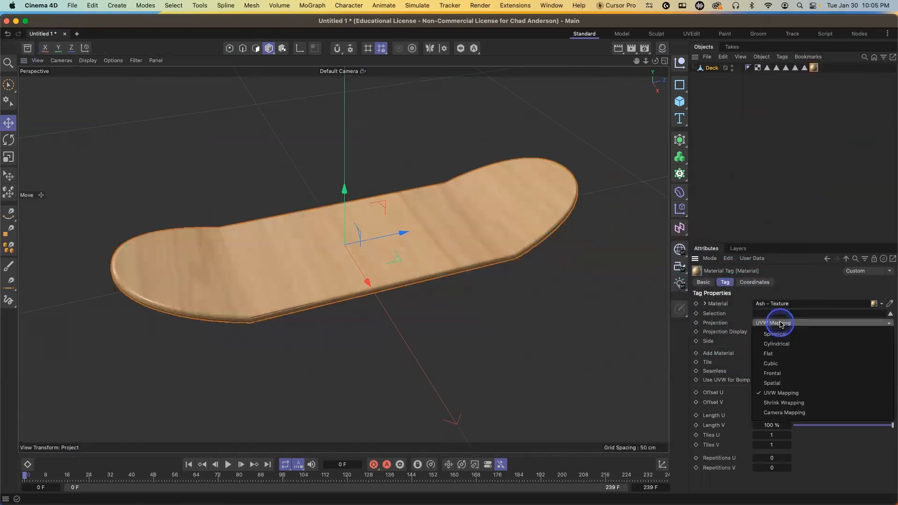
pyautogui.click(785, 365)
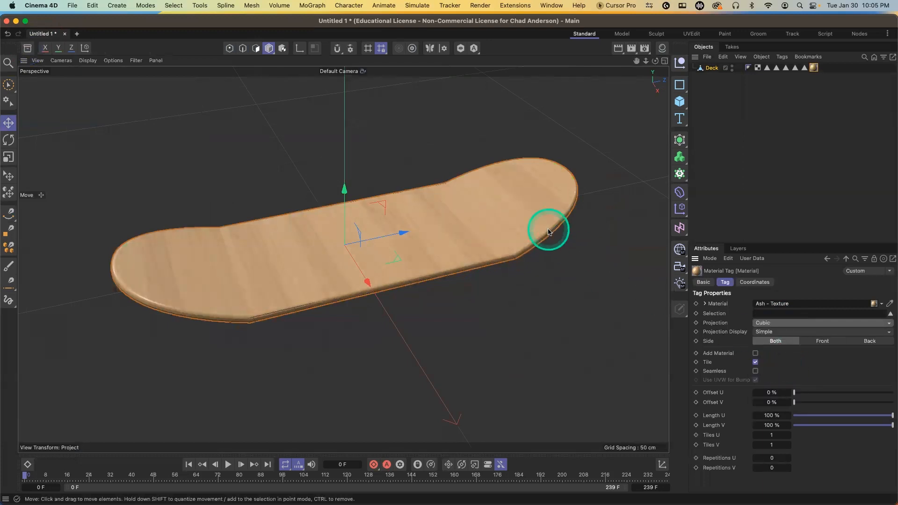
pyautogui.press('super+r')
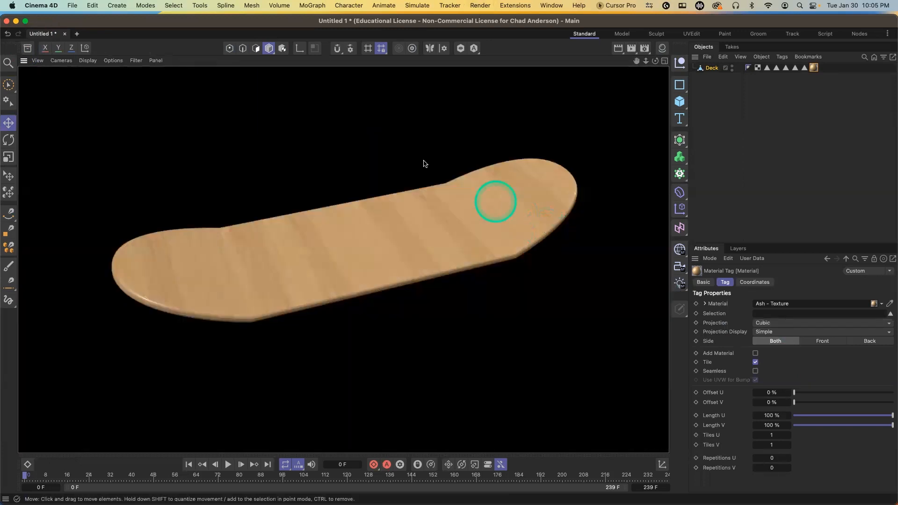
# Rotate the texture projection a quarter turn about the vertical axis so the grain runs along the deck, and render the result
pyautogui.click(283, 48)
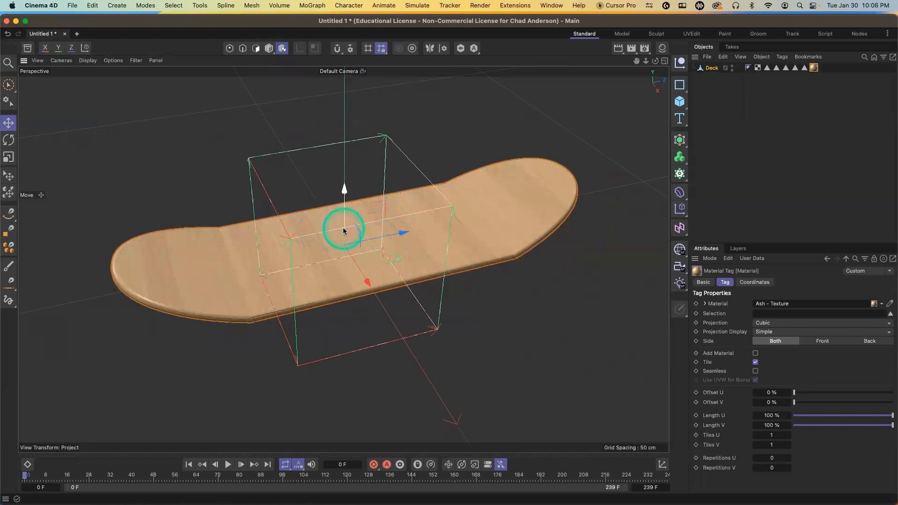
pyautogui.press('r')
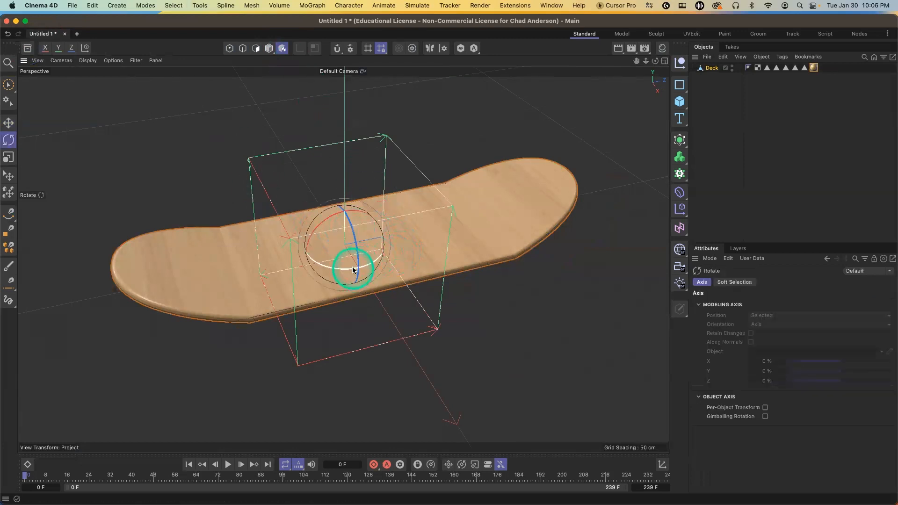
pyautogui.moveTo(353, 270); pyautogui.dragTo(303, 251)
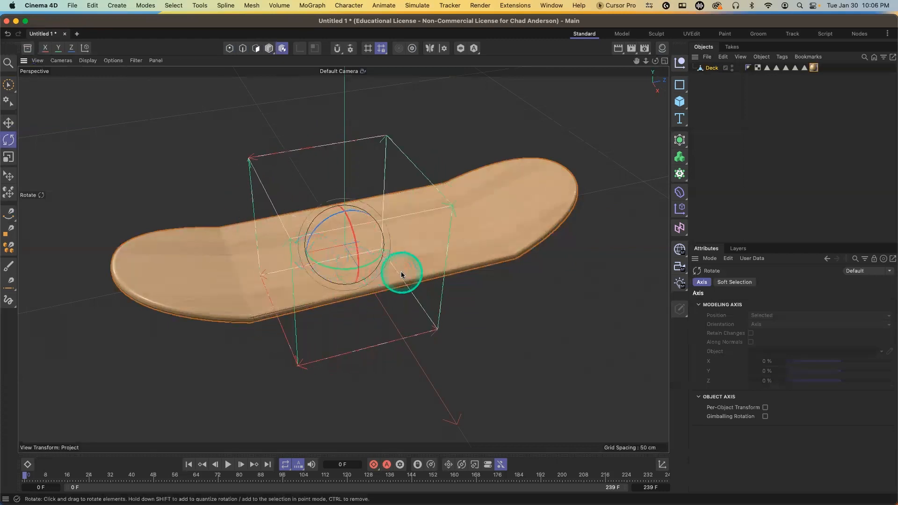
pyautogui.hotkey('ctrl', 'r')
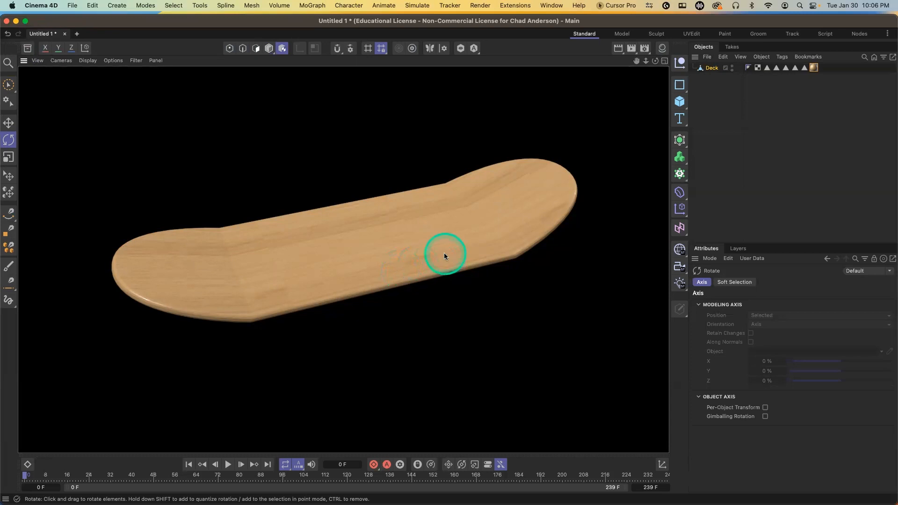
pyautogui.click(435, 268)
# Return to Model mode and recall the deck's stored polygon selections to select the C1 polygons covering its underside
pyautogui.keyDown('alt'); pyautogui.moveTo(434, 265); pyautogui.dragTo(460, 248); pyautogui.keyUp('alt')
pyautogui.click(269, 49)
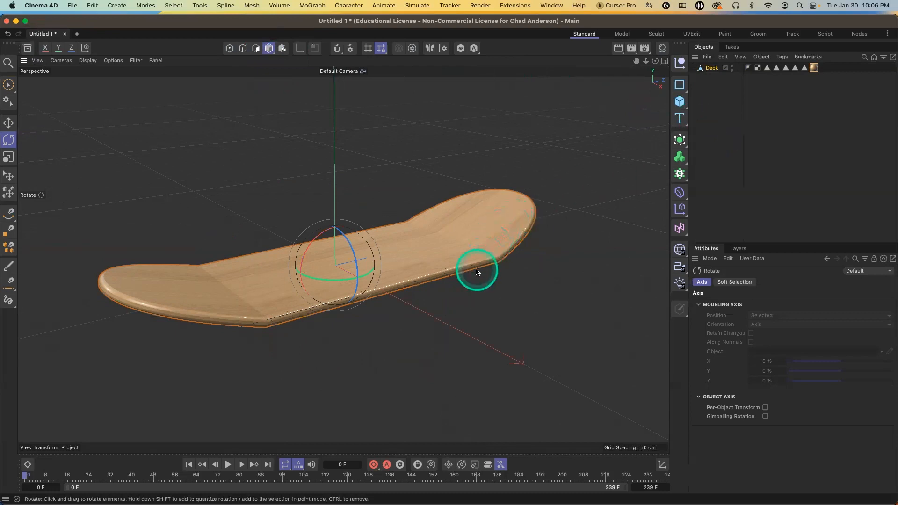
pyautogui.keyDown('alt'); pyautogui.moveTo(475, 266); pyautogui.dragTo(446, 179); pyautogui.keyUp('alt')
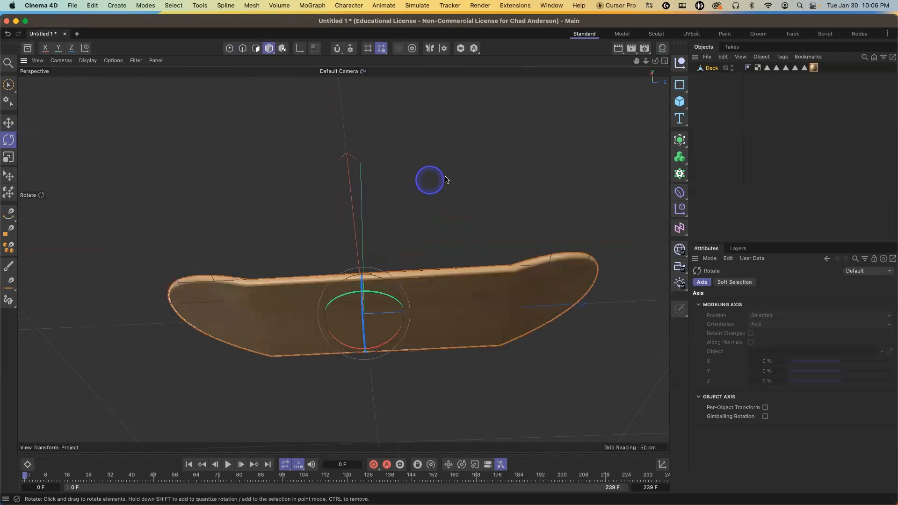
pyautogui.click(786, 68)
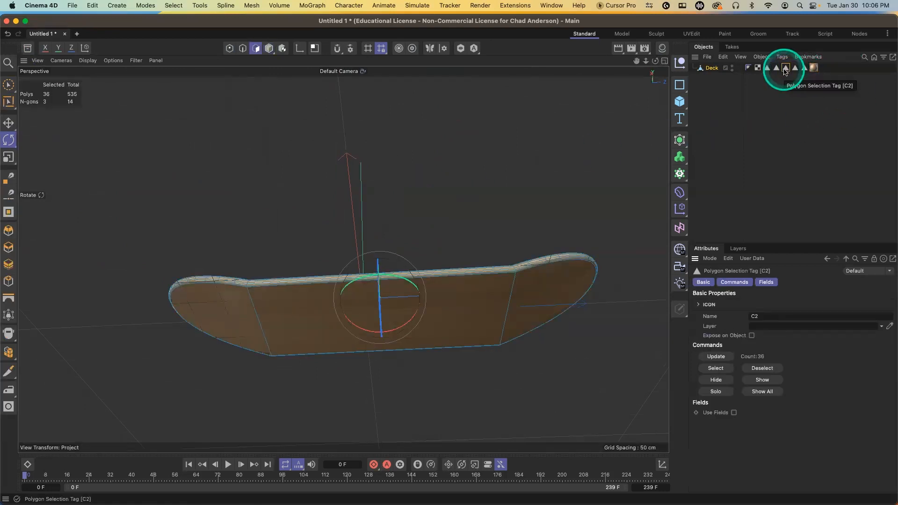
pyautogui.click(773, 137)
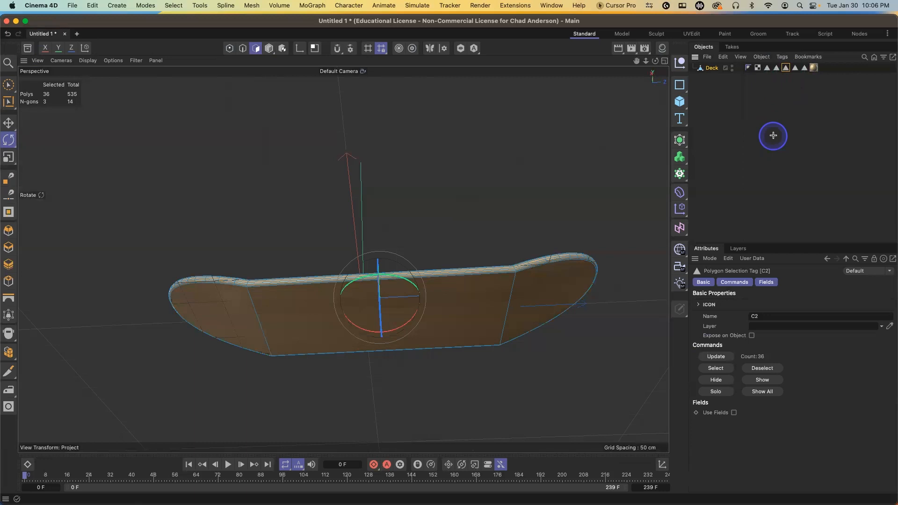
pyautogui.click(768, 68)
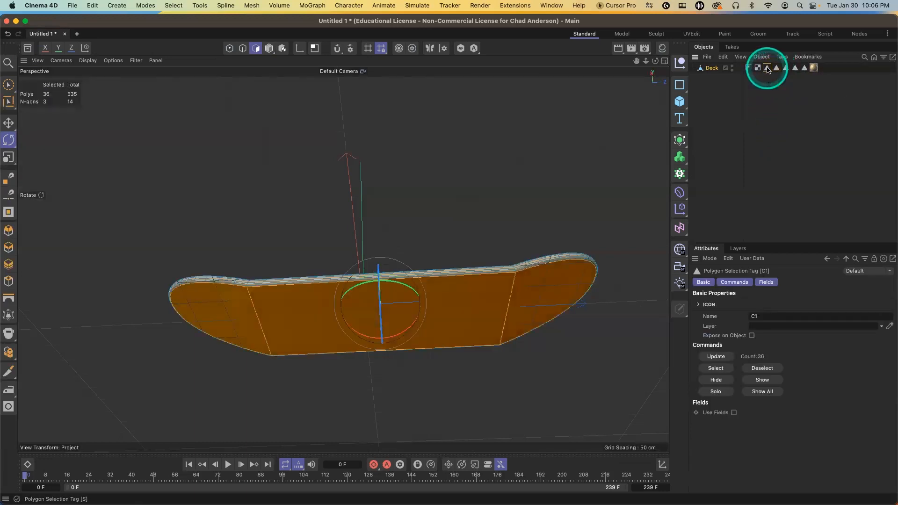
pyautogui.click(804, 68)
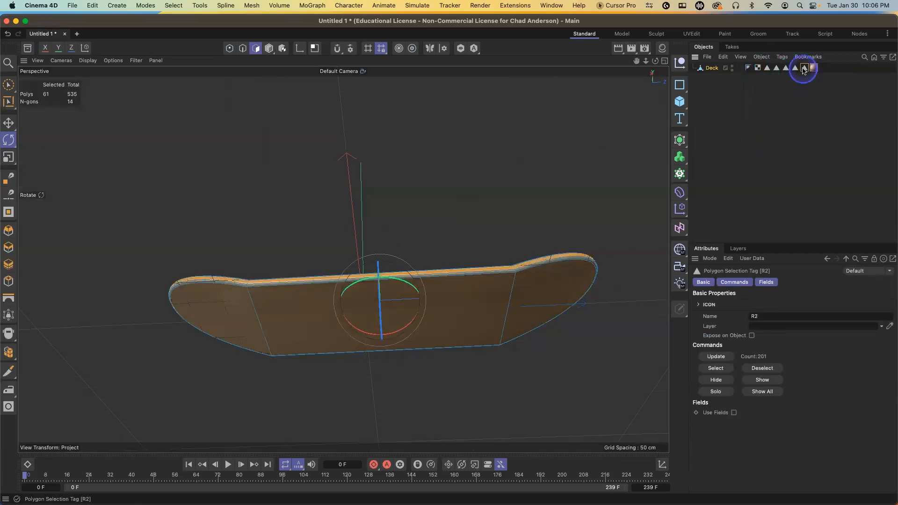
pyautogui.click(732, 117)
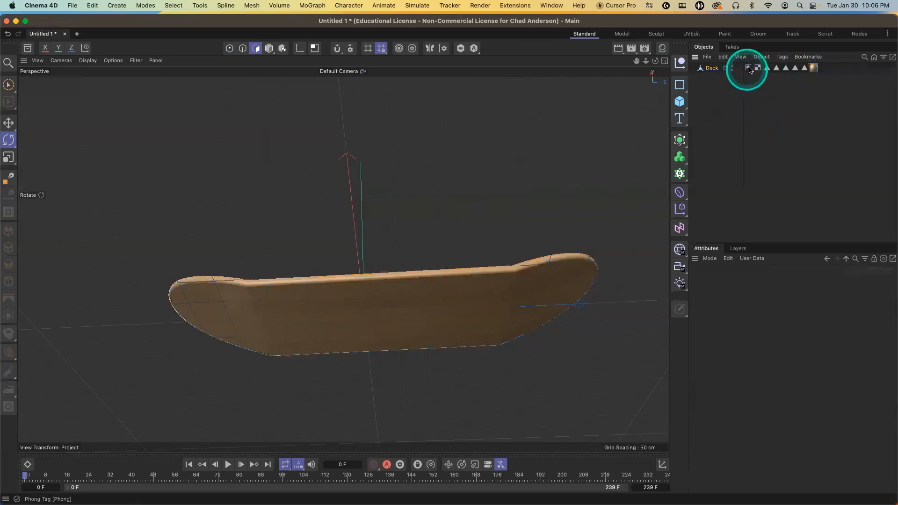
pyautogui.click(776, 69)
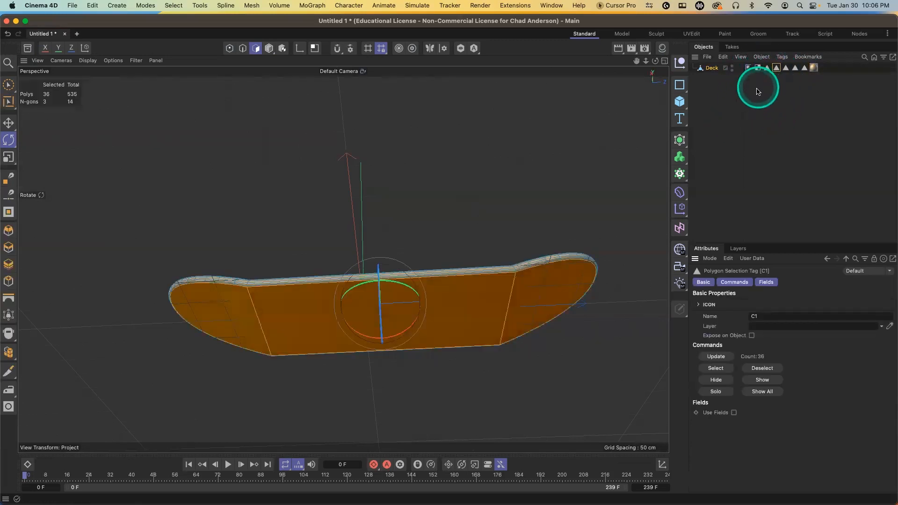
# Clear the deck selection and render the textured deck from an angle above
pyautogui.click(767, 69)
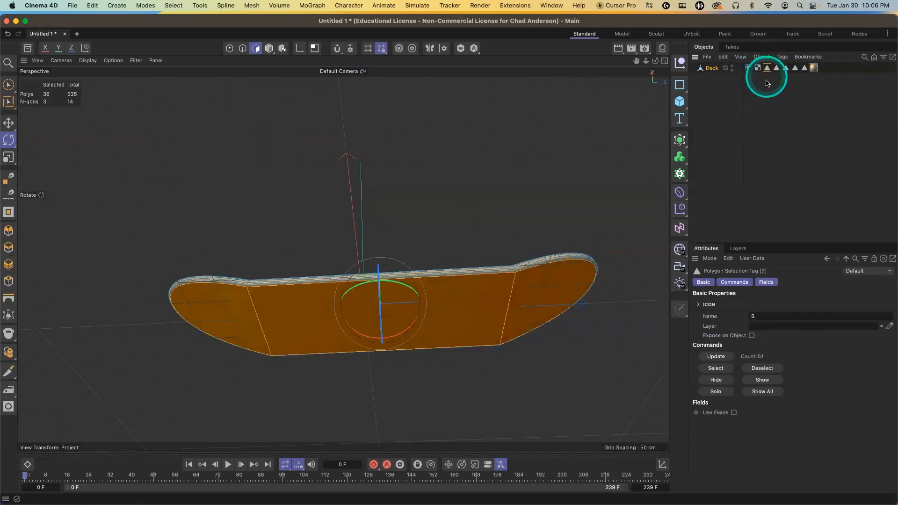
pyautogui.click(712, 131)
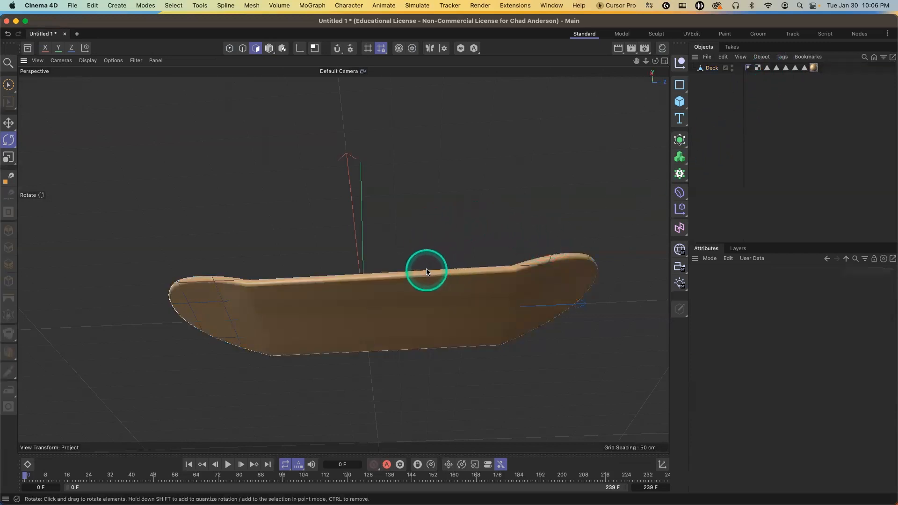
pyautogui.keyDown('alt'); pyautogui.moveTo(427, 269); pyautogui.dragTo(471, 353); pyautogui.keyUp('alt')
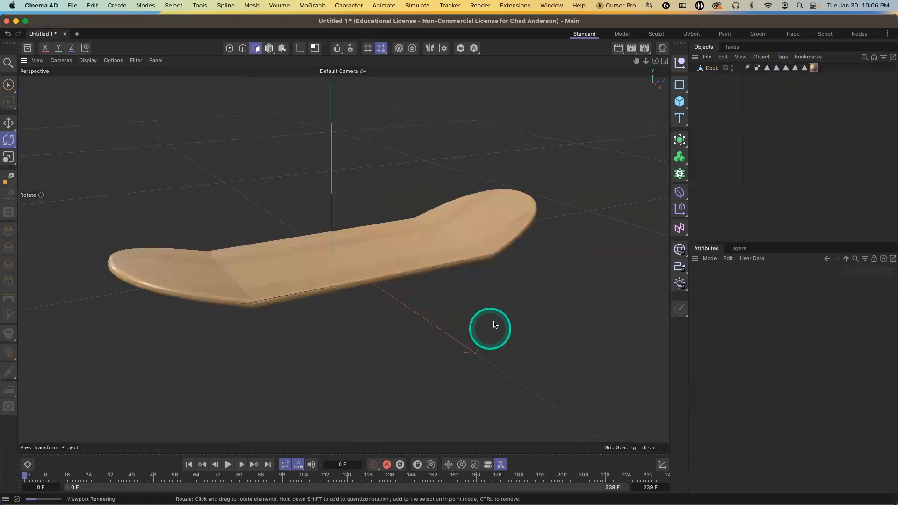
pyautogui.hotkey('ctrl', 'r')
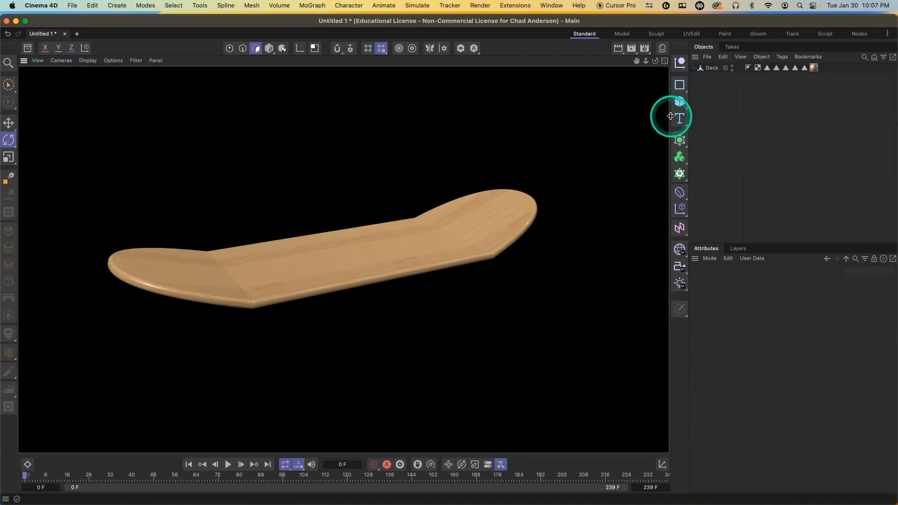
pyautogui.click(720, 152)
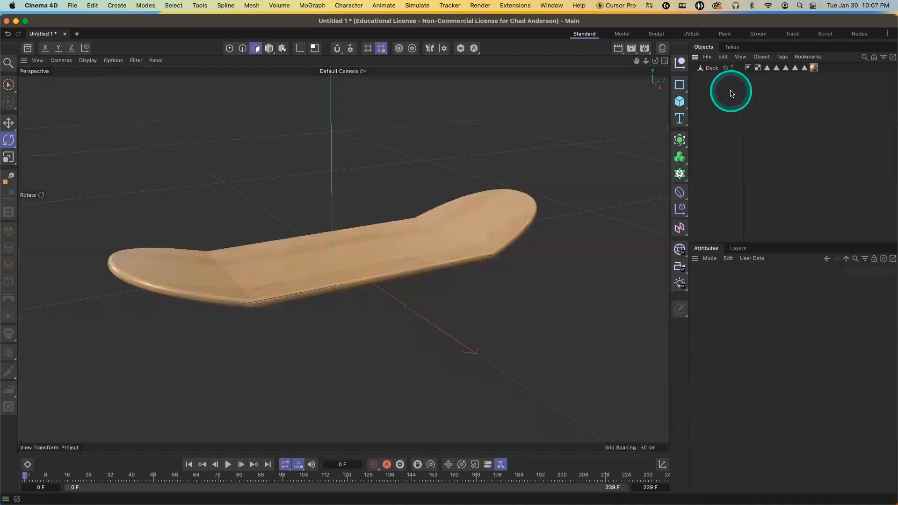
# Hide the Deck object in both the viewport and the renderer, and check with a test render
pyautogui.click(732, 67)
pyautogui.click(733, 67)
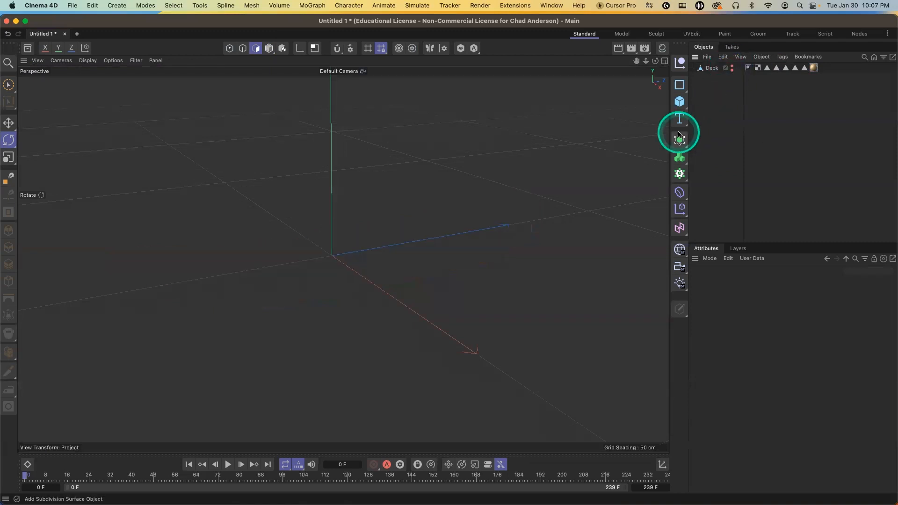
pyautogui.press('super+r')
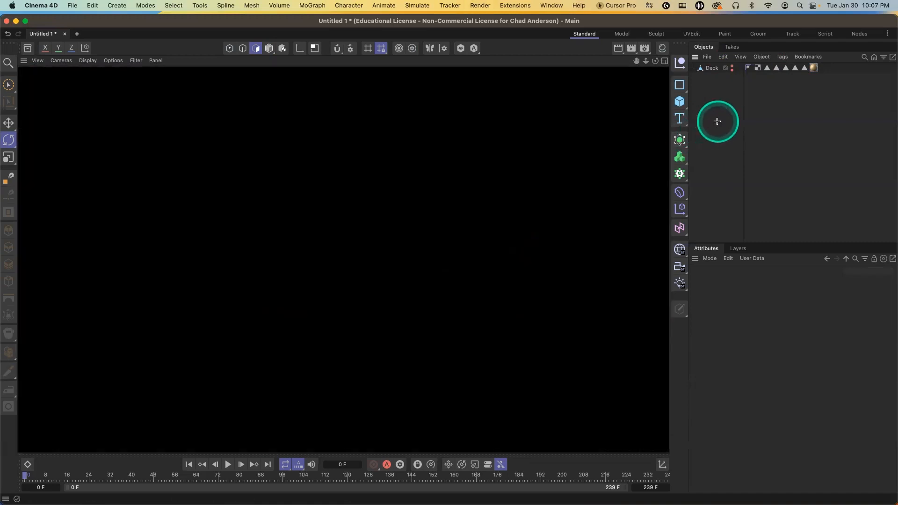
pyautogui.click(717, 121)
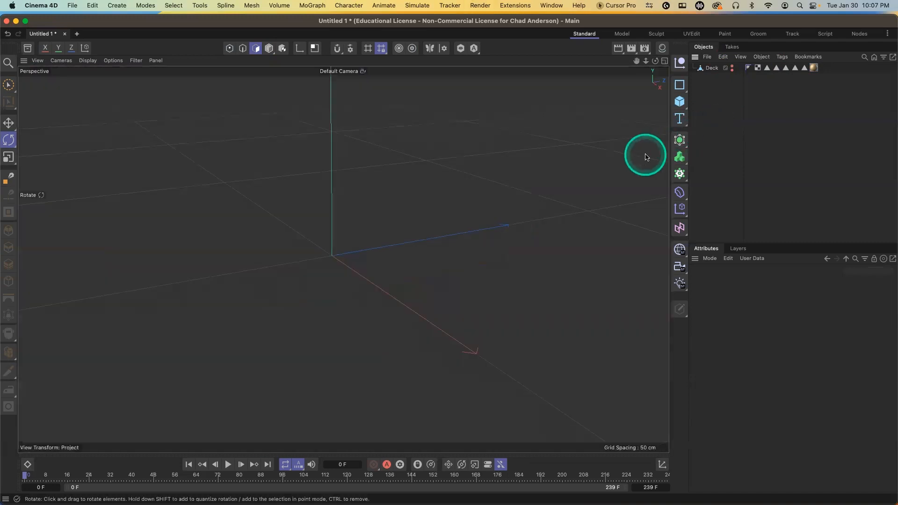
# Add a cylinder primitive with +X orientation and 32 rotation segments
pyautogui.click(680, 102)
pyautogui.moveTo(681, 102); pyautogui.dragTo(772, 117)
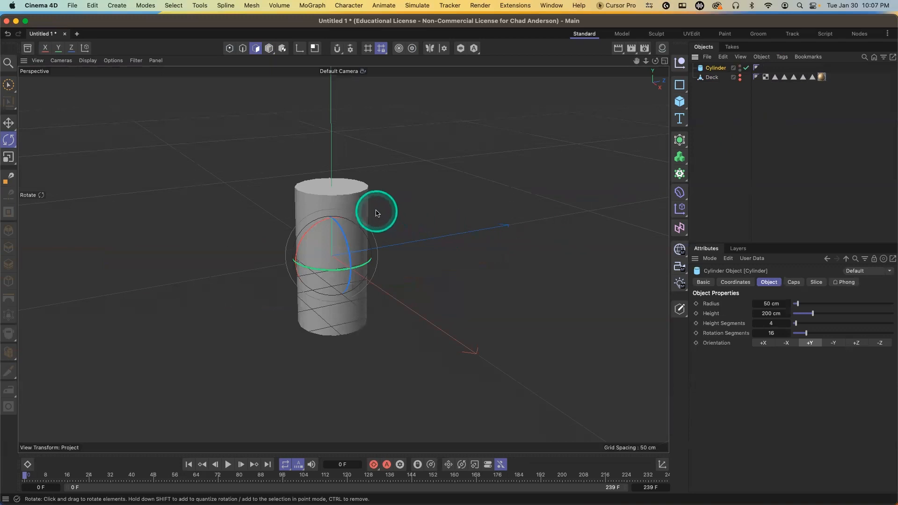
pyautogui.click(763, 344)
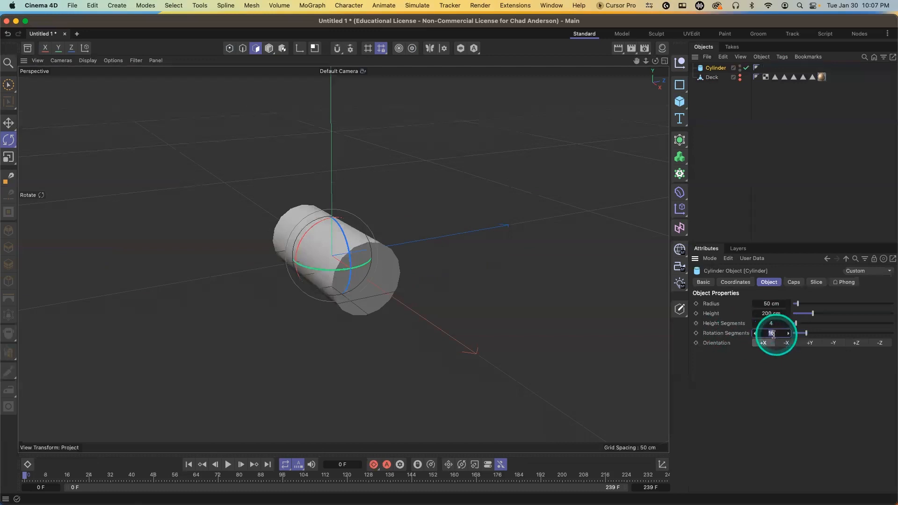
pyautogui.doubleClick(772, 334)
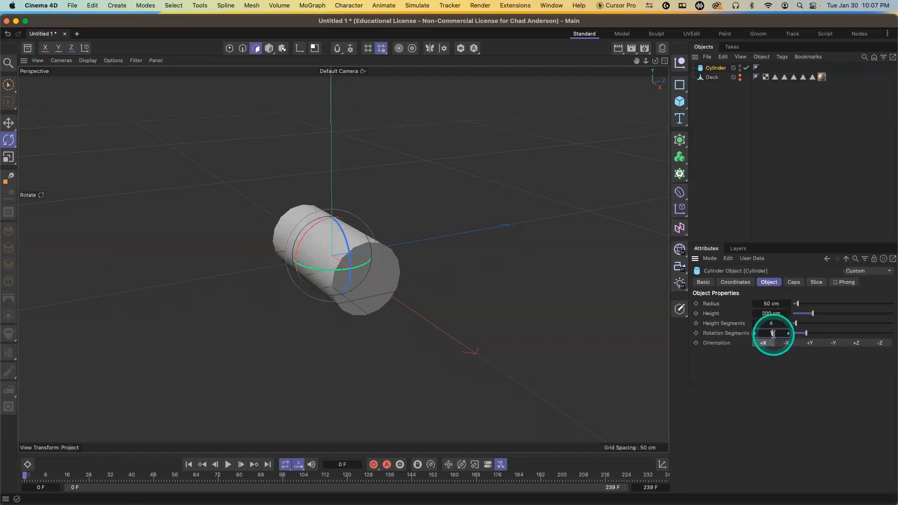
pyautogui.write('32')
pyautogui.press('Return')
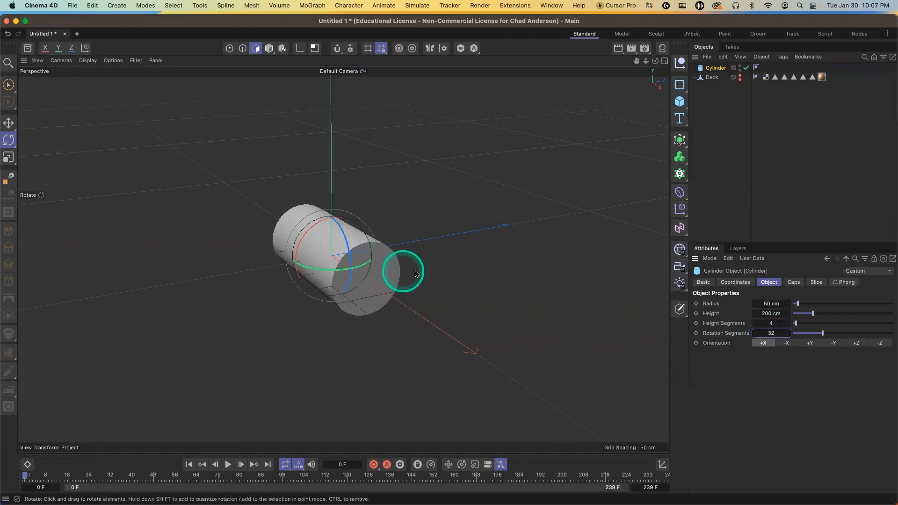
# Set the cylinder's radius to 65 cm and its height to 70 cm
pyautogui.moveTo(757, 305); pyautogui.dragTo(754, 313)
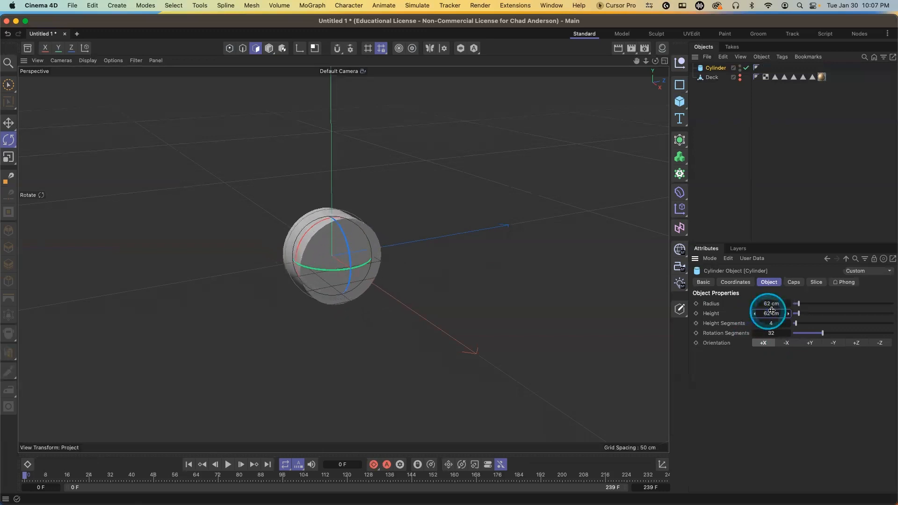
pyautogui.doubleClick(772, 305)
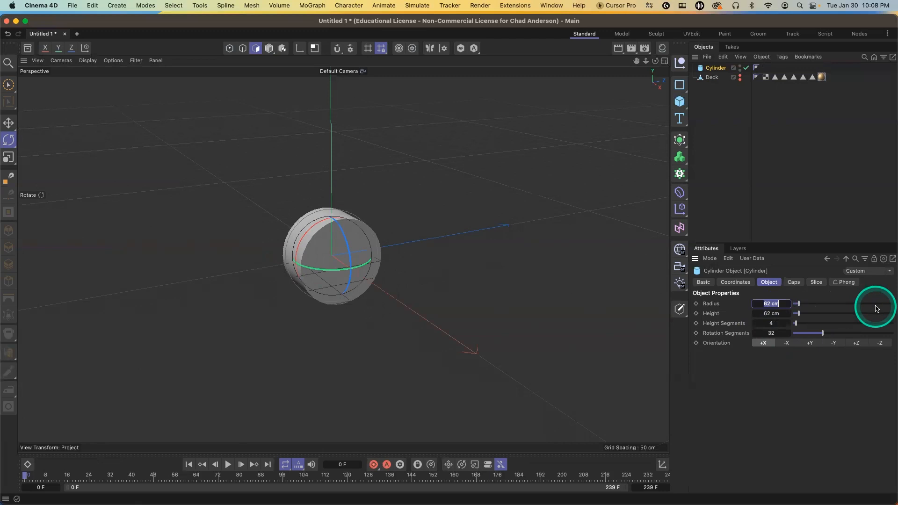
pyautogui.press('Return')
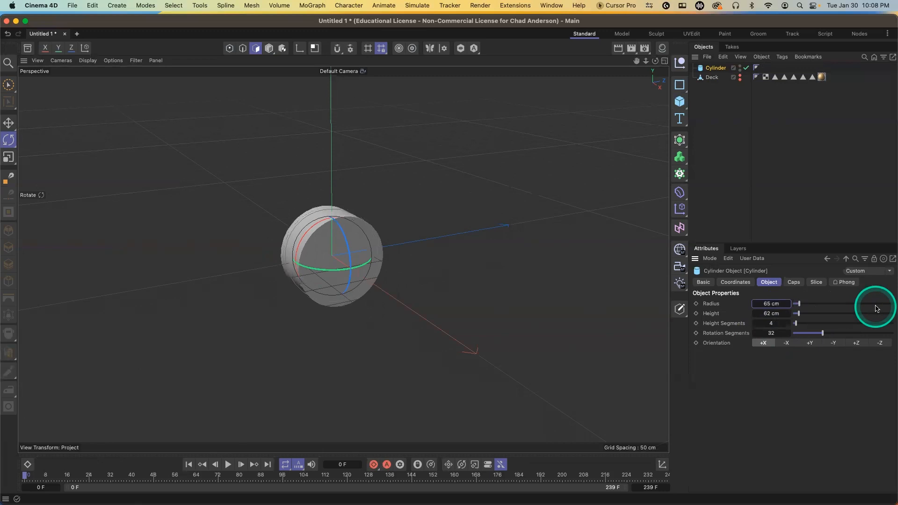
pyautogui.doubleClick(772, 314)
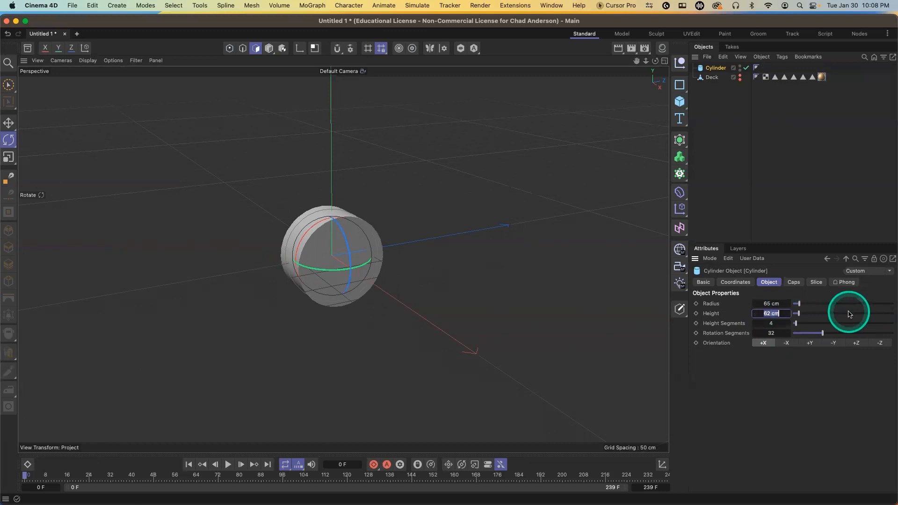
pyautogui.press('Return')
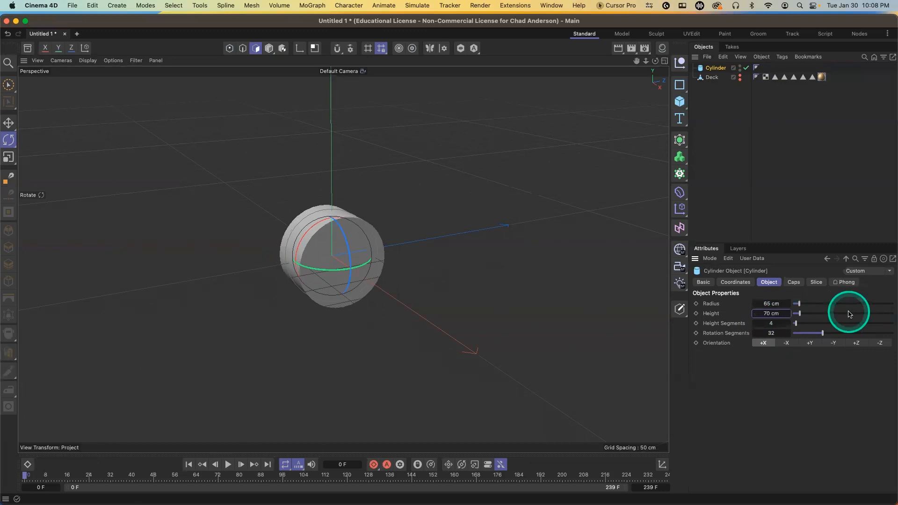
pyautogui.keyDown('alt'); pyautogui.moveTo(323, 255); pyautogui.dragTo(487, 293); pyautogui.keyUp('alt')
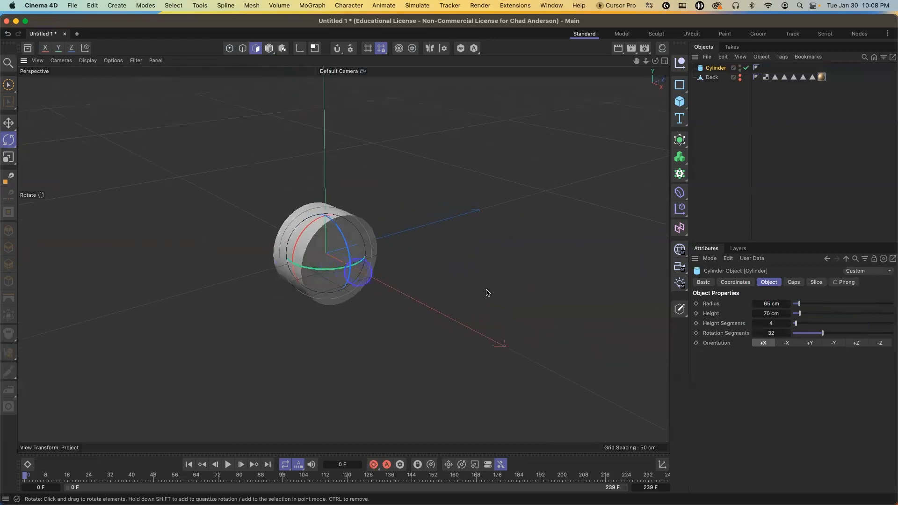
pyautogui.doubleClick(770, 313)
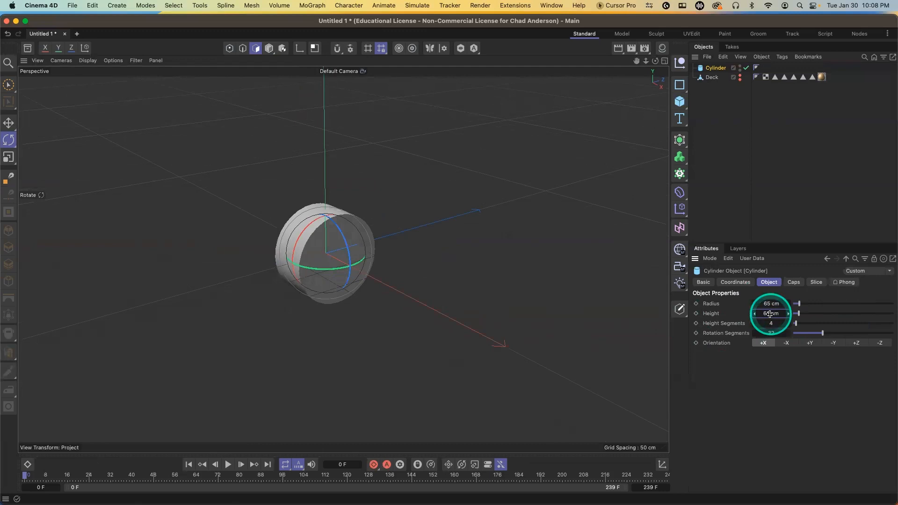
pyautogui.doubleClick(770, 313)
pyautogui.write('70')
pyautogui.press('Return')
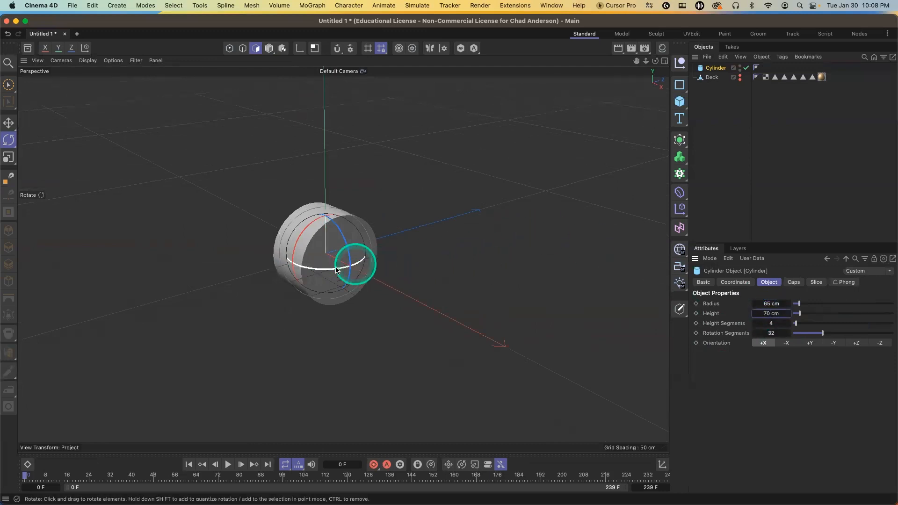
# Convert the cylinder to an editable polygon object and undo the conversion
pyautogui.press('e')
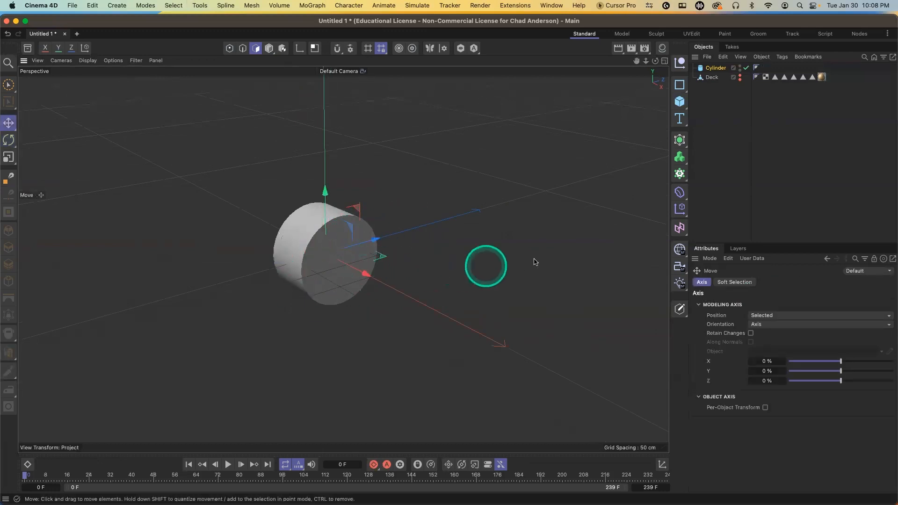
pyautogui.click(717, 69)
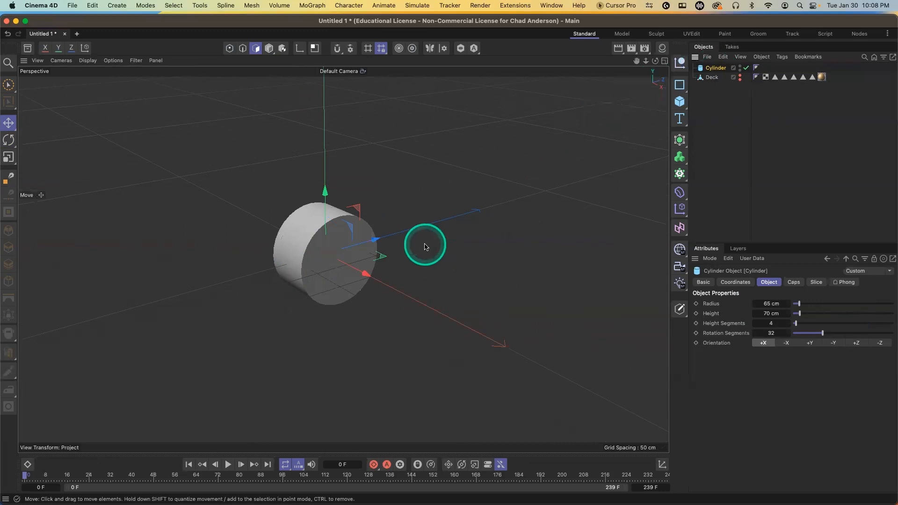
pyautogui.click(718, 71)
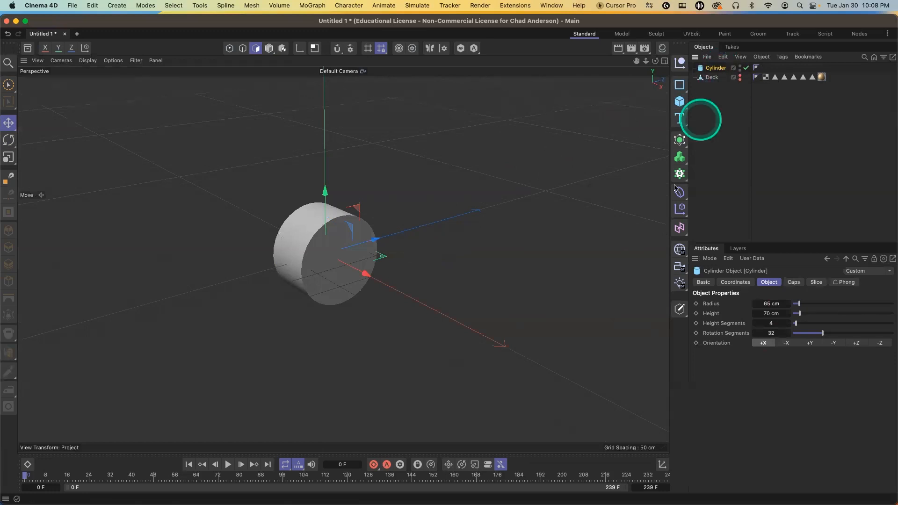
pyautogui.click(680, 307)
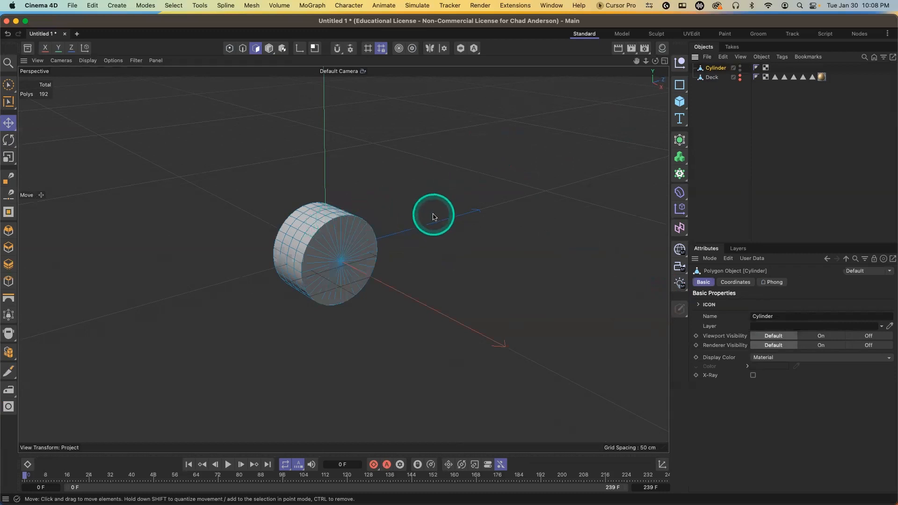
pyautogui.press('super+z')
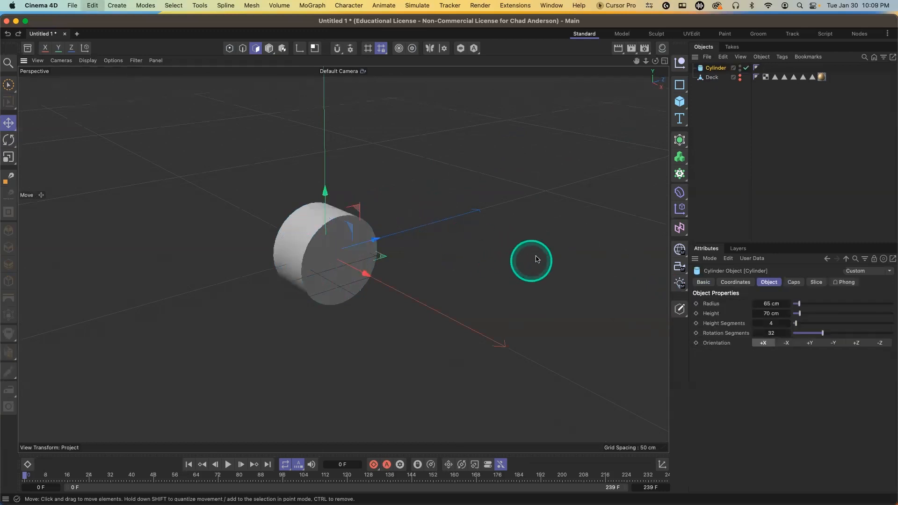
# Try a cap fillet with 6 segments and a 9 cm radius on the cylinder, and disable the fillet again
pyautogui.click(794, 282)
pyautogui.click(733, 325)
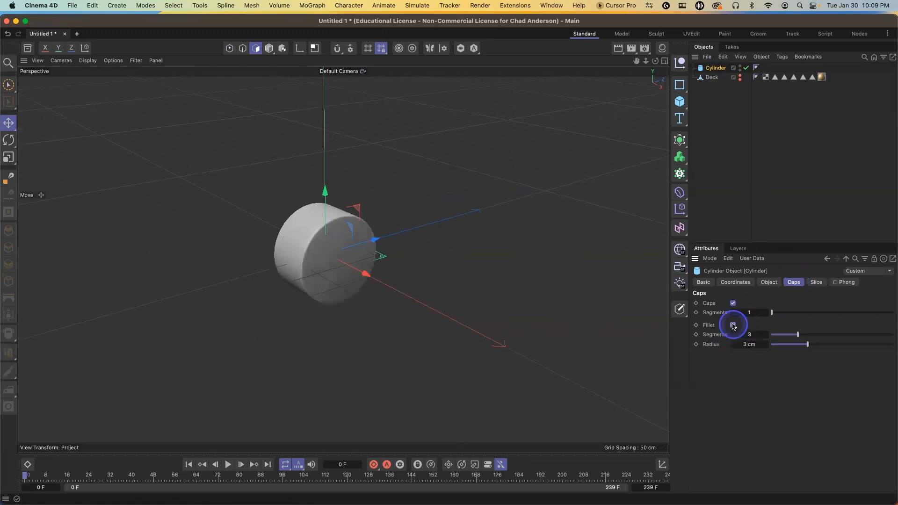
pyautogui.moveTo(756, 331)
pyautogui.mouseDown()
pyautogui.moveTo(768, 335)
pyautogui.moveTo(763, 345)
pyautogui.mouseUp()
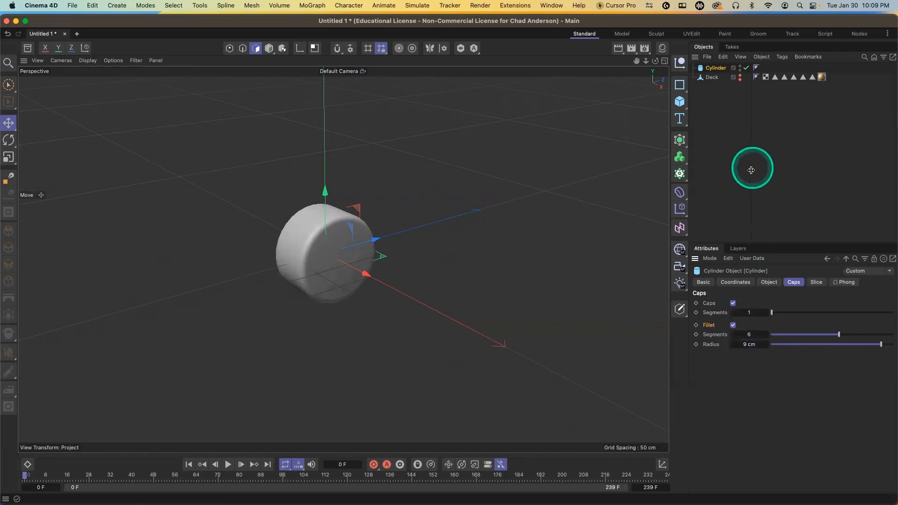
pyautogui.click(739, 326)
pyautogui.click(733, 325)
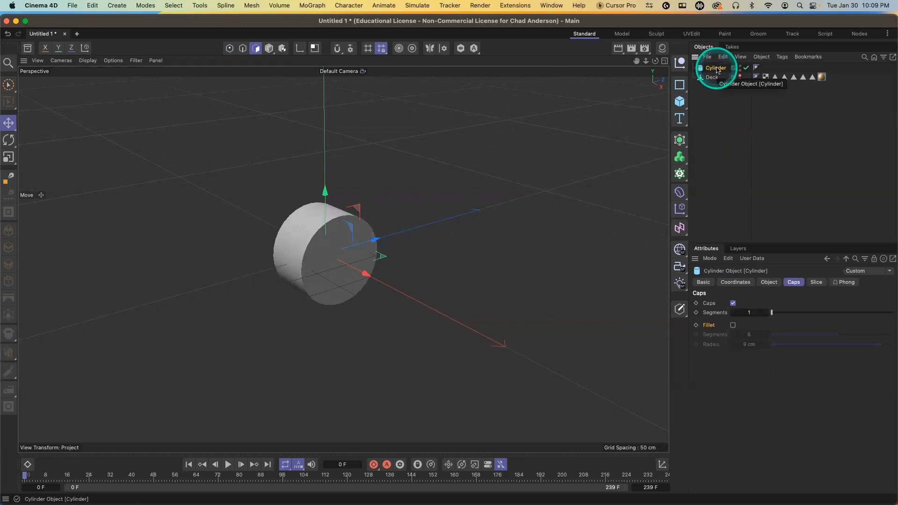
# Make the cylinder editable and use Loop Selection in Edge mode to select the rim of its front cap
pyautogui.press('c')
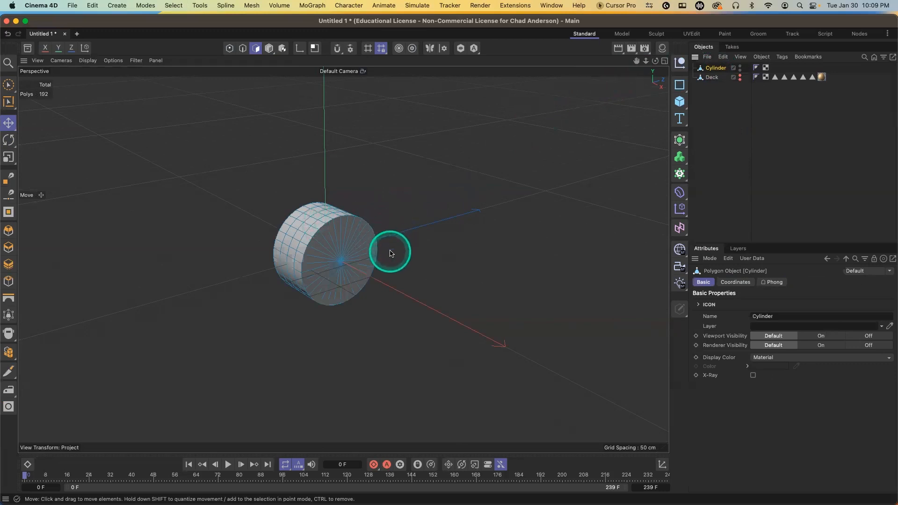
pyautogui.click(243, 48)
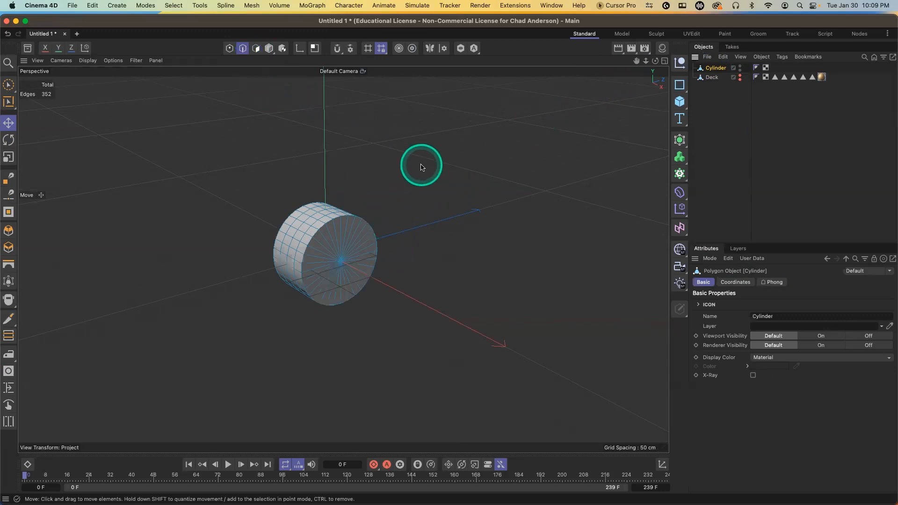
pyautogui.press('u')
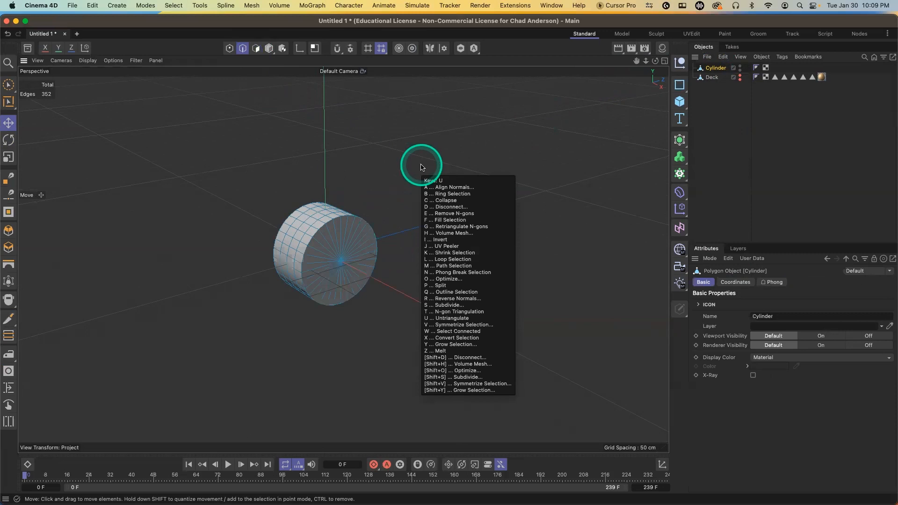
pyautogui.press('l')
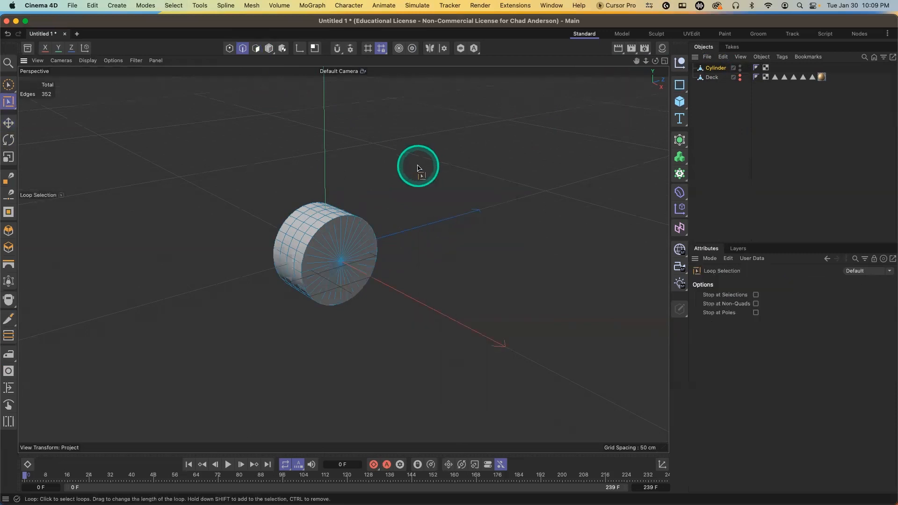
pyautogui.click(332, 221)
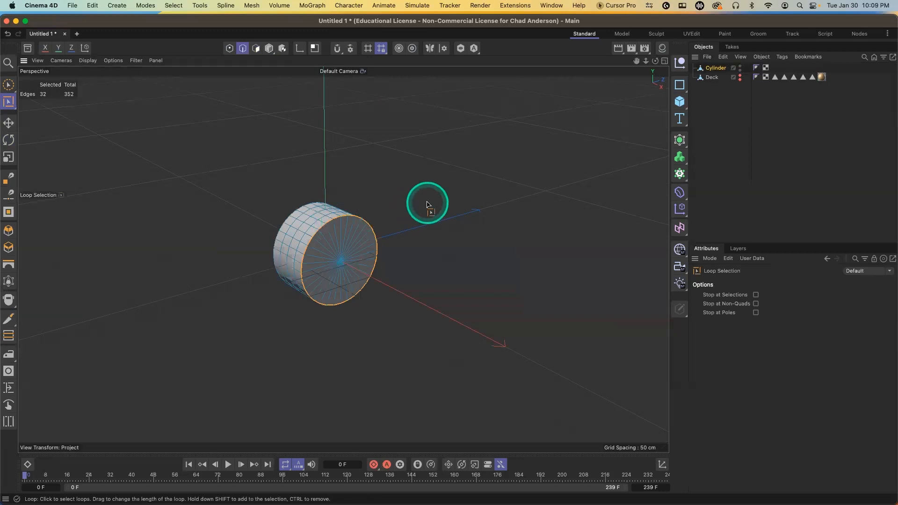
pyautogui.rightClick(402, 177)
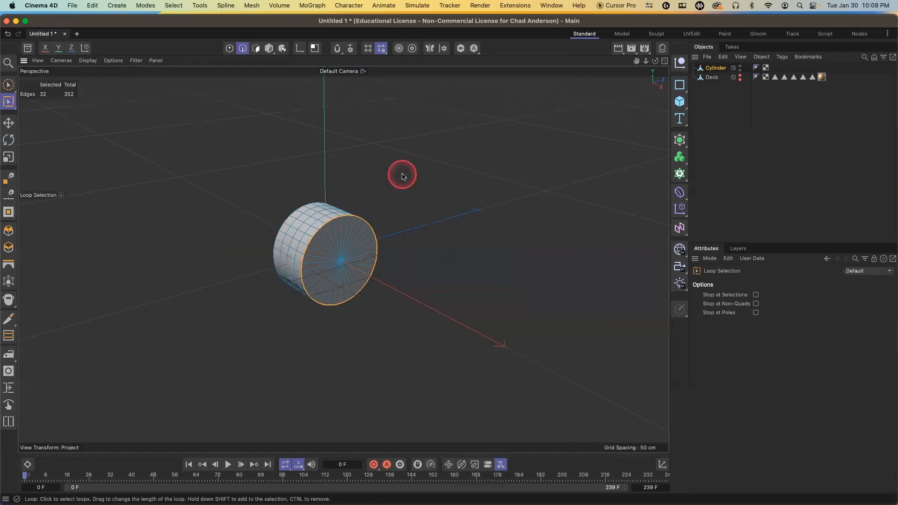
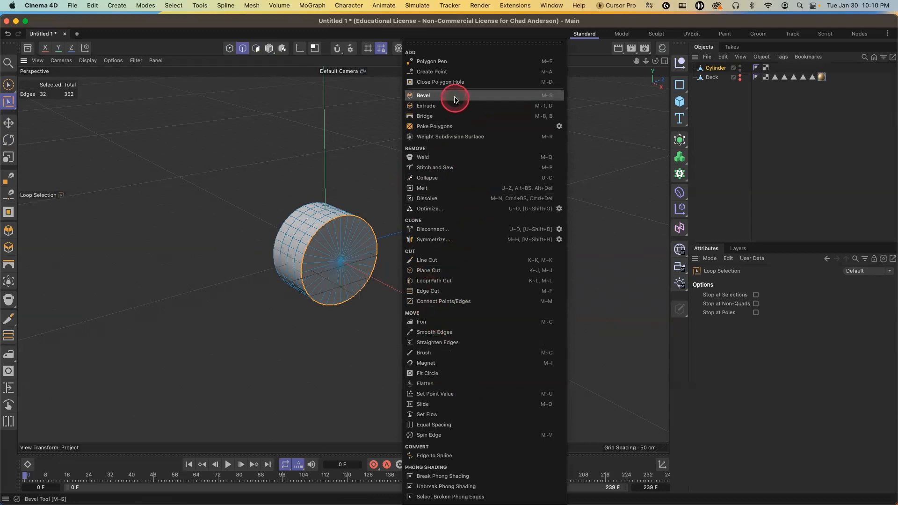
# Bevel the selected front cap rim with an offset of about 3.6 cm and 3 subdivisions, and render previews of it
pyautogui.click(455, 97)
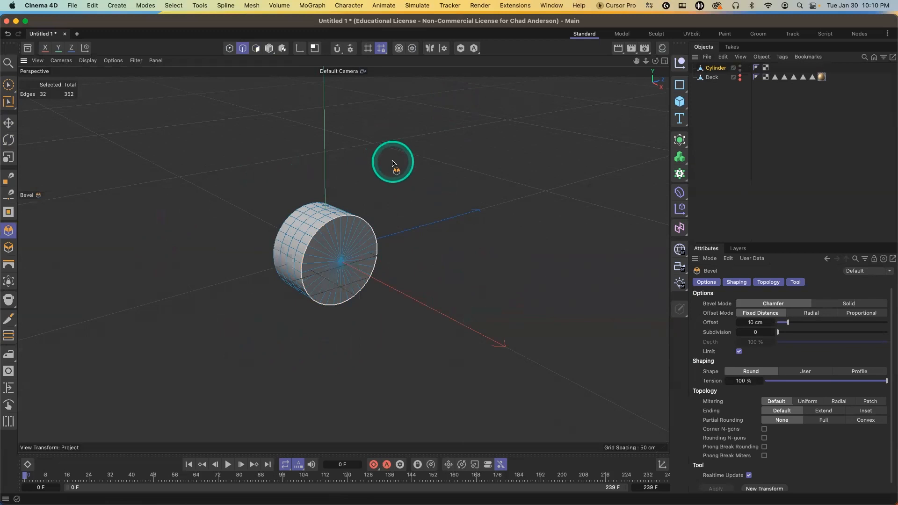
pyautogui.moveTo(393, 163); pyautogui.dragTo(467, 257)
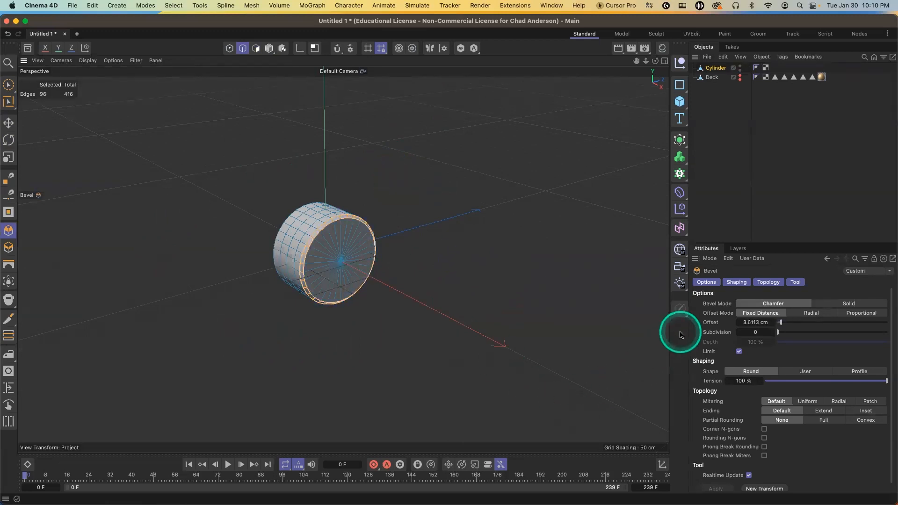
pyautogui.press('super+r')
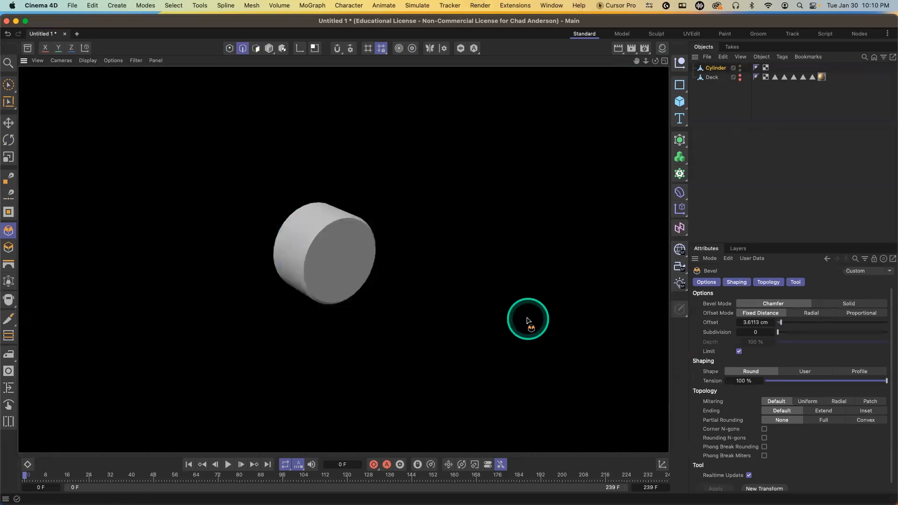
pyautogui.click(772, 335)
pyautogui.doubleClick(772, 335)
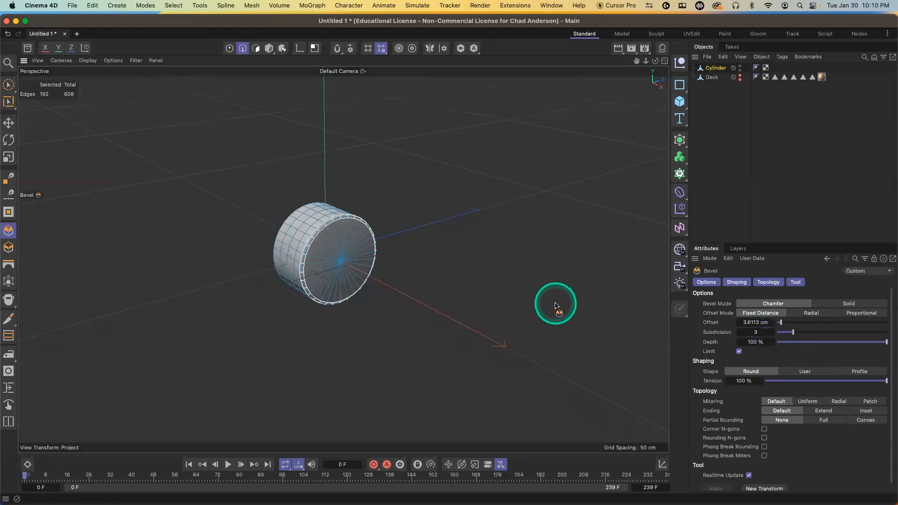
pyautogui.press('super+r')
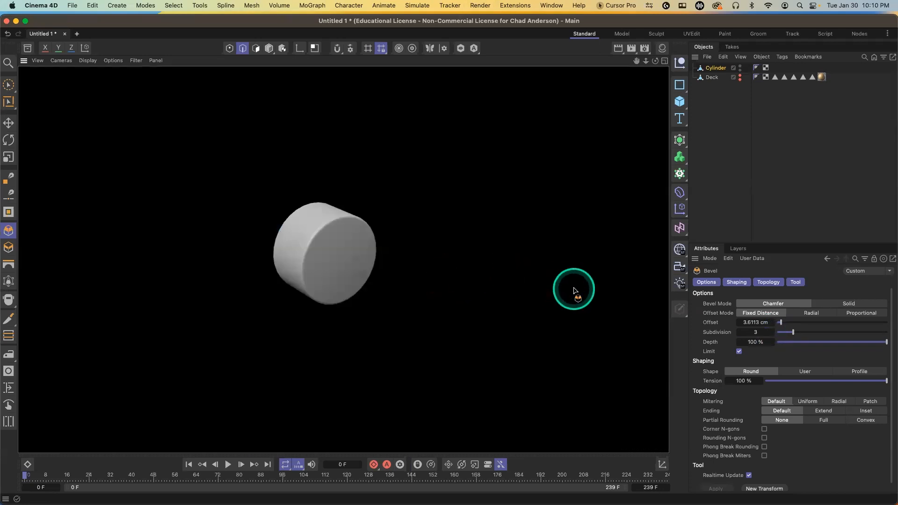
# Try bevel offsets of 5 cm and 12 cm on the front rim, rendering a preview of each
pyautogui.doubleClick(759, 322)
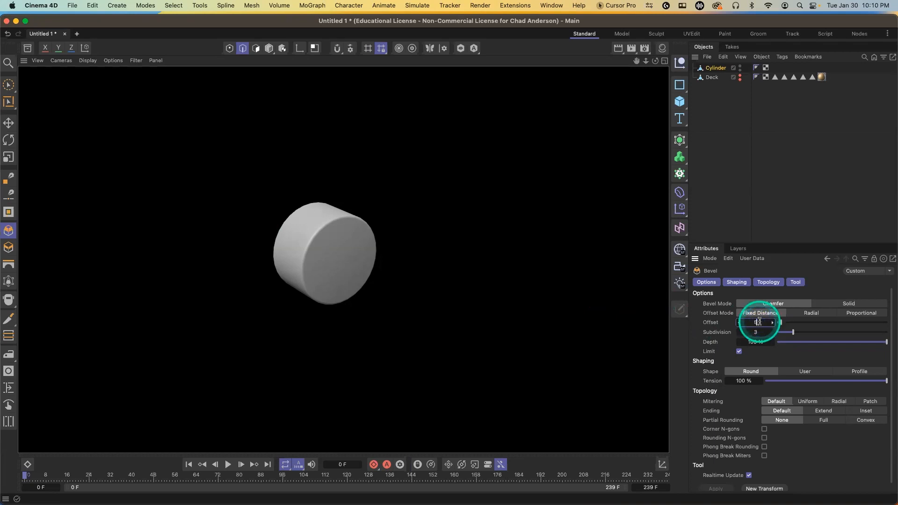
pyautogui.write('5')
pyautogui.press('Return')
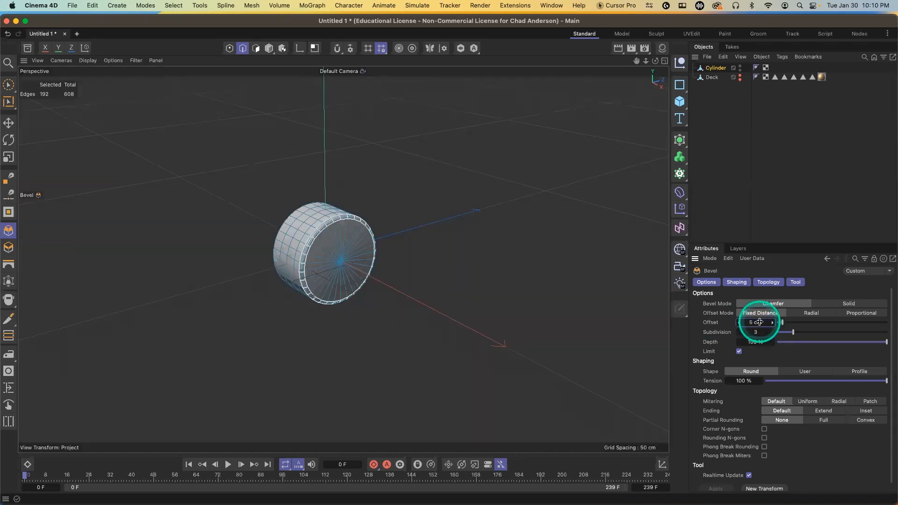
pyautogui.press('super+r')
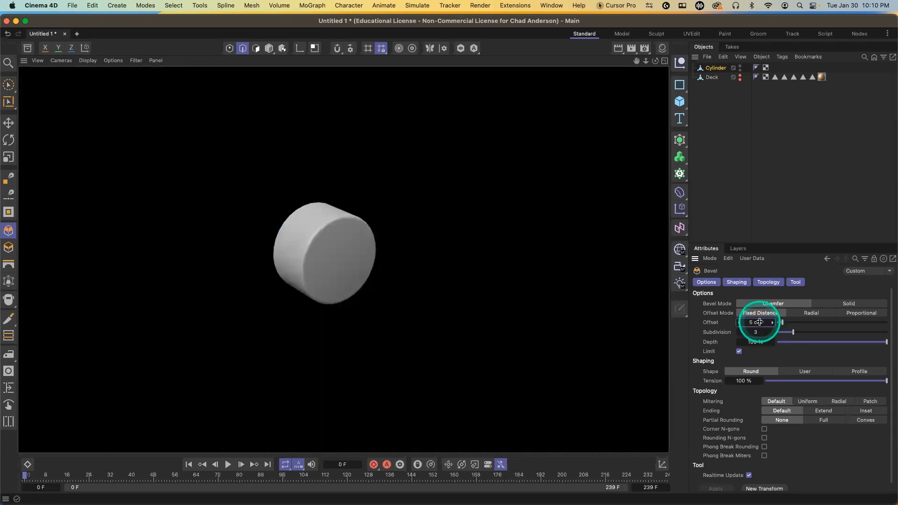
pyautogui.doubleClick(759, 322)
pyautogui.write('12')
pyautogui.press('Return')
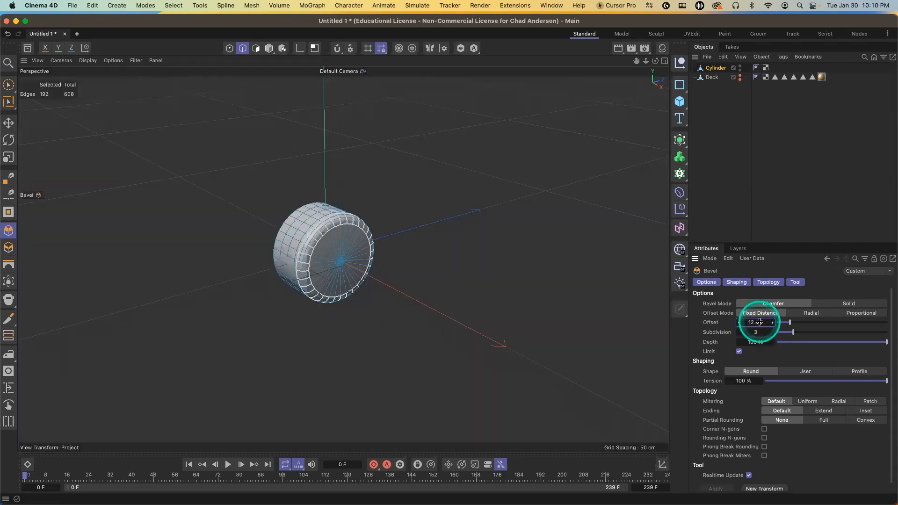
pyautogui.press('super+r')
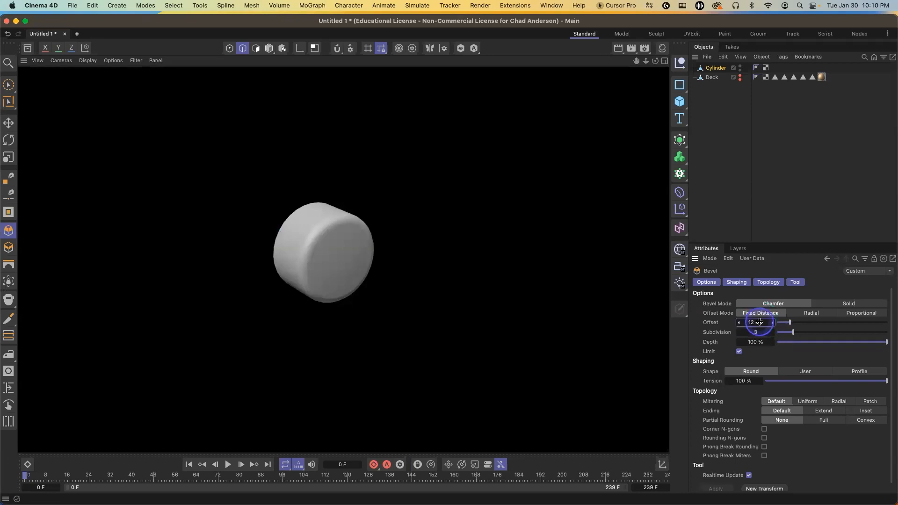
# Set the front rim bevel's offset to 8 cm and its subdivision to 4
pyautogui.doubleClick(759, 322)
pyautogui.write('8')
pyautogui.press('Return')
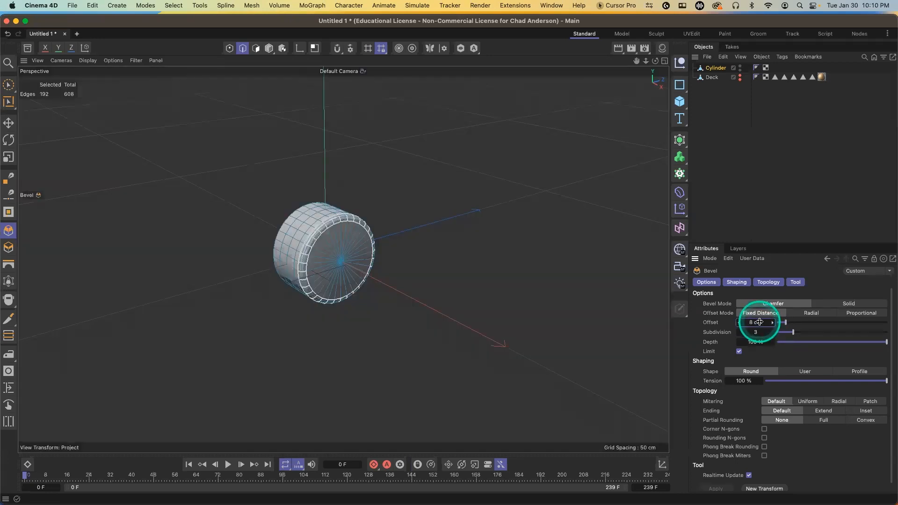
pyautogui.click(771, 333)
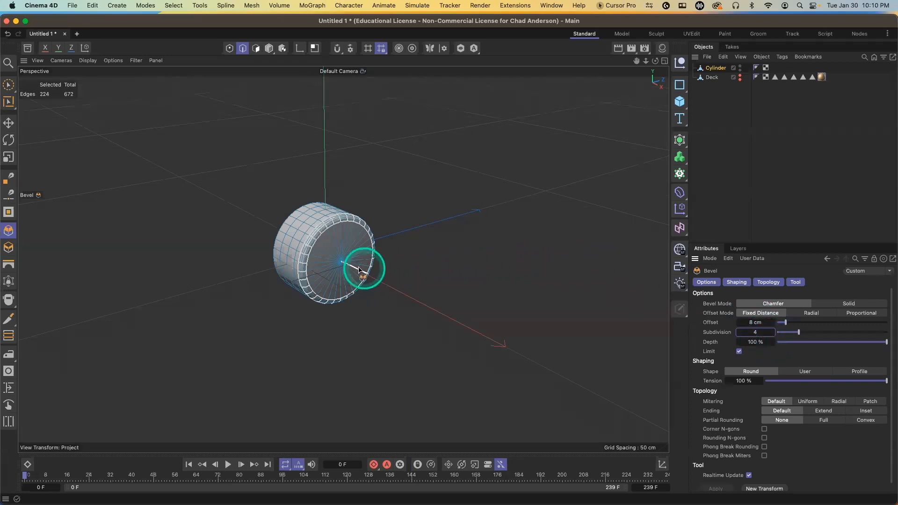
# Loop-select the rim of the cylinder's opposite cap and bevel it with an 8 cm offset and 4 subdivisions
pyautogui.keyDown('alt'); pyautogui.moveTo(360, 267); pyautogui.dragTo(458, 276); pyautogui.keyUp('alt')
pyautogui.press('u')
pyautogui.press('l')
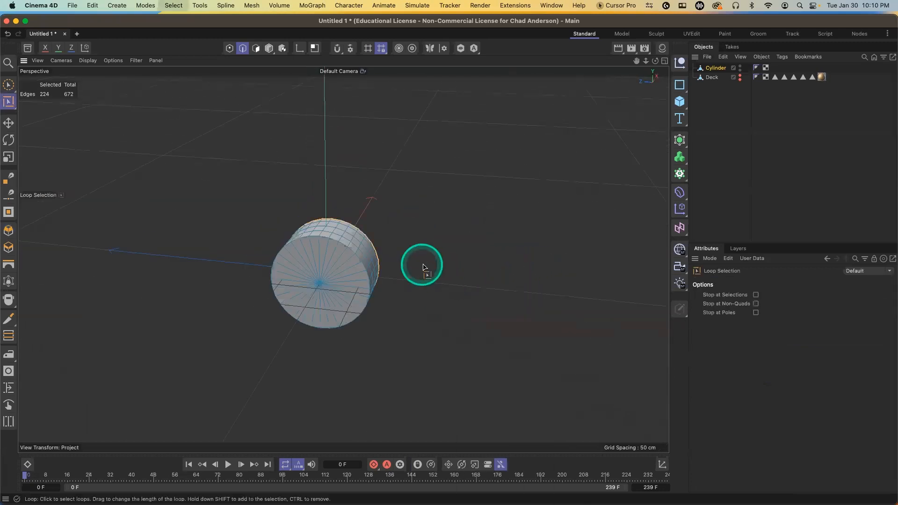
pyautogui.click(346, 247)
pyautogui.press('m')
pyautogui.press('s')
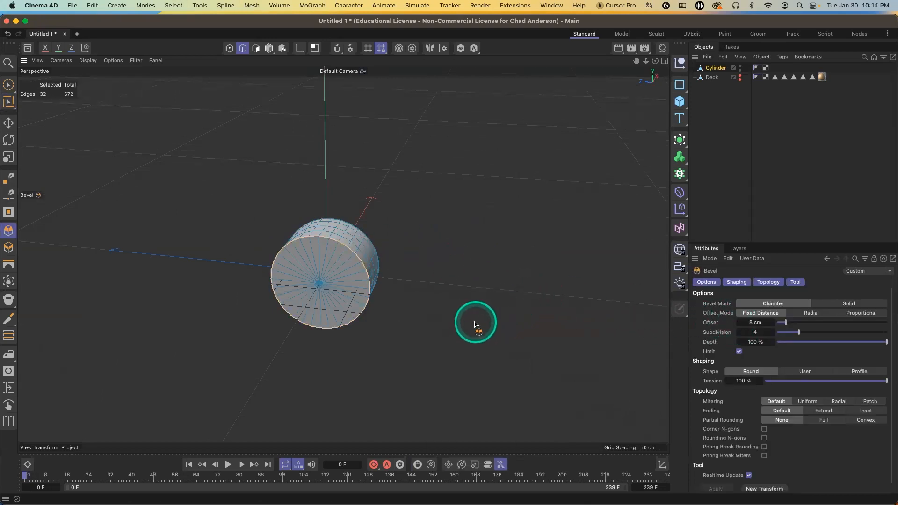
pyautogui.moveTo(469, 325); pyautogui.dragTo(488, 257)
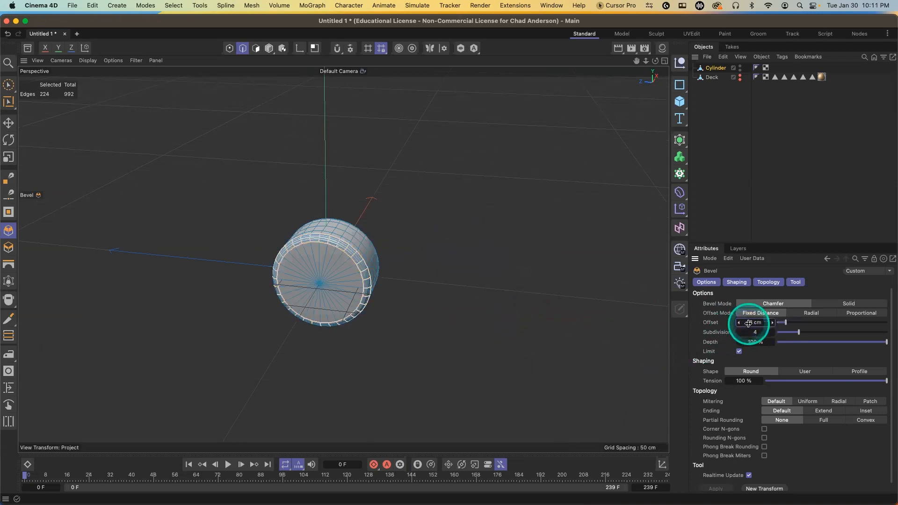
# Switch to Model mode, check the beveled rims in a render preview, and return to the Move tool
pyautogui.keyDown('alt'); pyautogui.moveTo(439, 318); pyautogui.dragTo(315, 316); pyautogui.keyUp('alt')
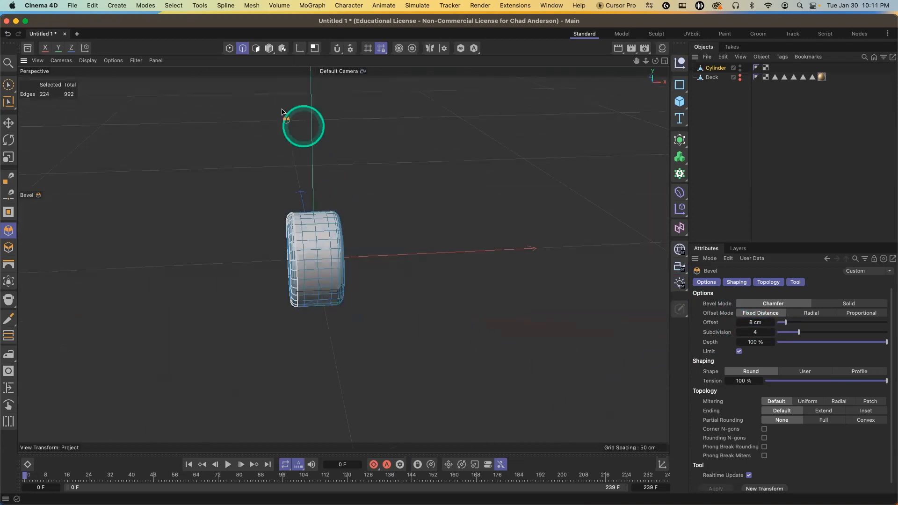
pyautogui.click(270, 49)
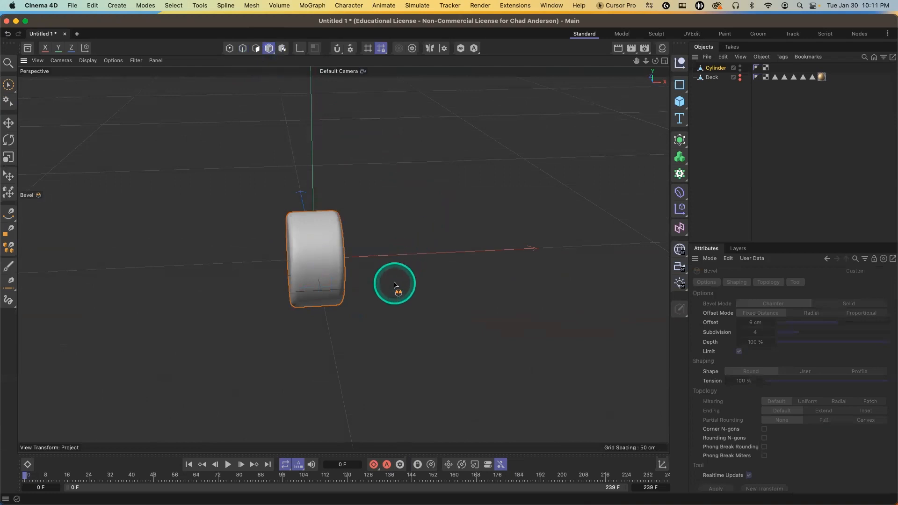
pyautogui.keyDown('alt'); pyautogui.moveTo(397, 280); pyautogui.dragTo(461, 263); pyautogui.keyUp('alt')
pyautogui.press('super+r')
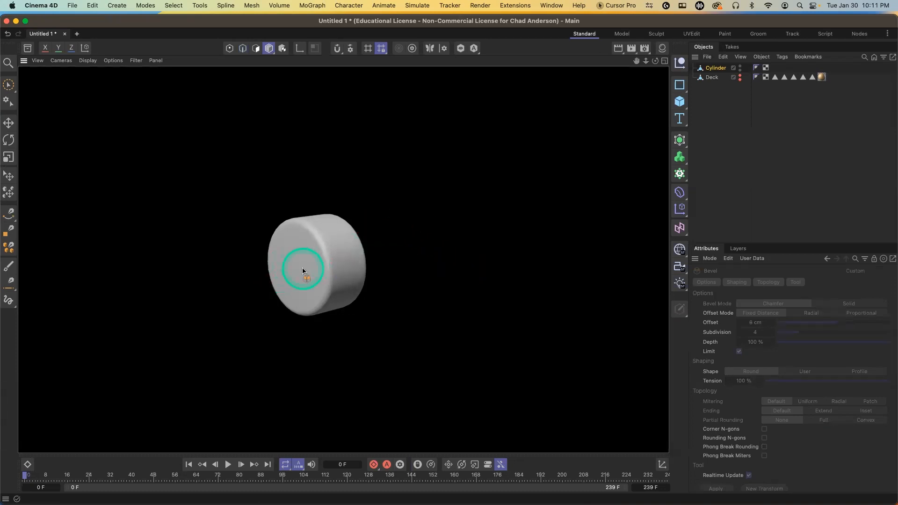
pyautogui.press('e')
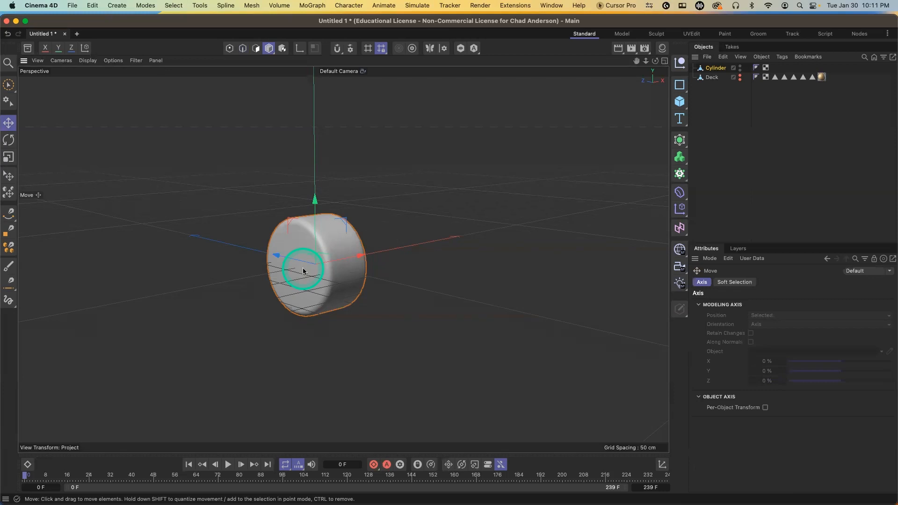
# Switch to Polygon mode and activate Loop/Path Cut with one of the wheel's caps facing the view
pyautogui.click(256, 48)
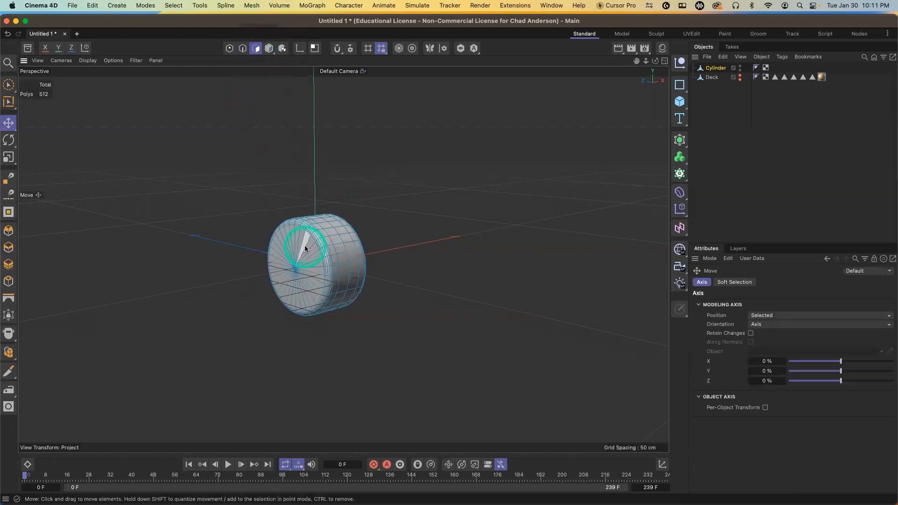
pyautogui.keyDown('alt'); pyautogui.moveTo(371, 261); pyautogui.dragTo(453, 273); pyautogui.keyUp('alt')
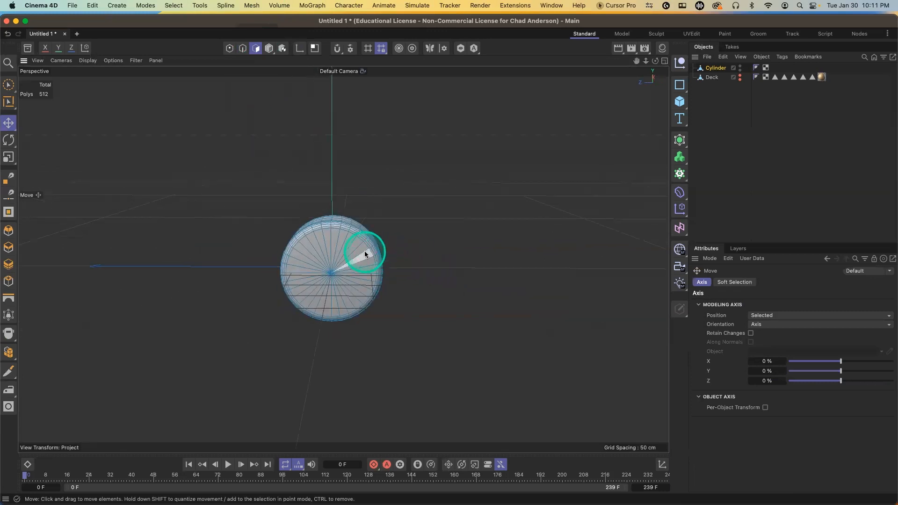
pyautogui.press('k')
pyautogui.press('l')
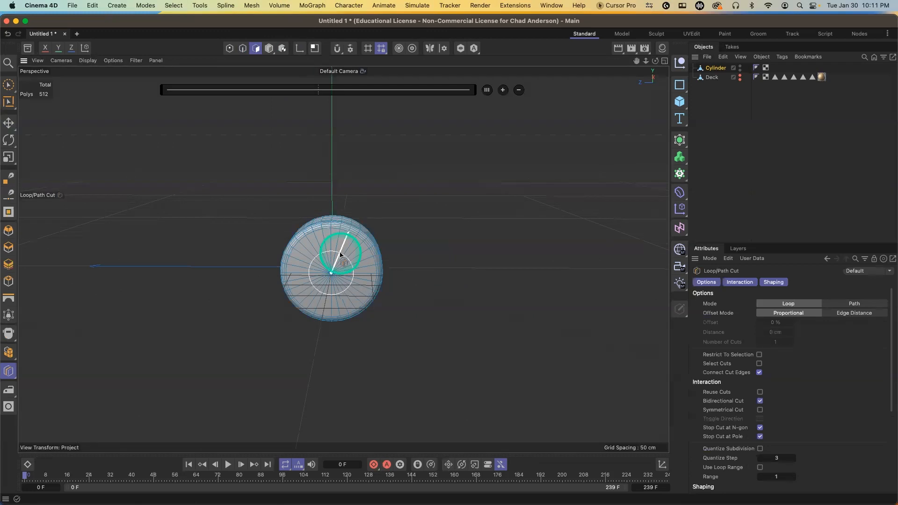
# Try a loop cut around the cap's centre with its offset set to 50%, and undo the cut
pyautogui.click(341, 254)
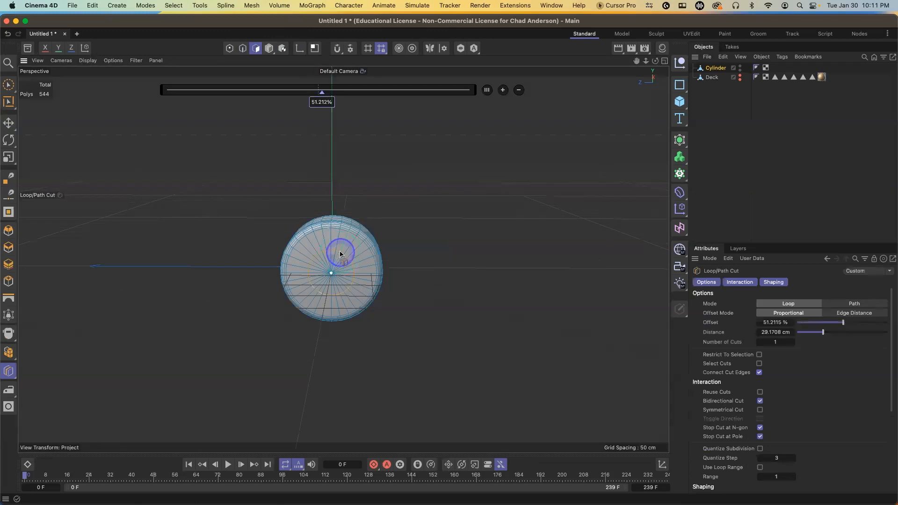
pyautogui.click(320, 103)
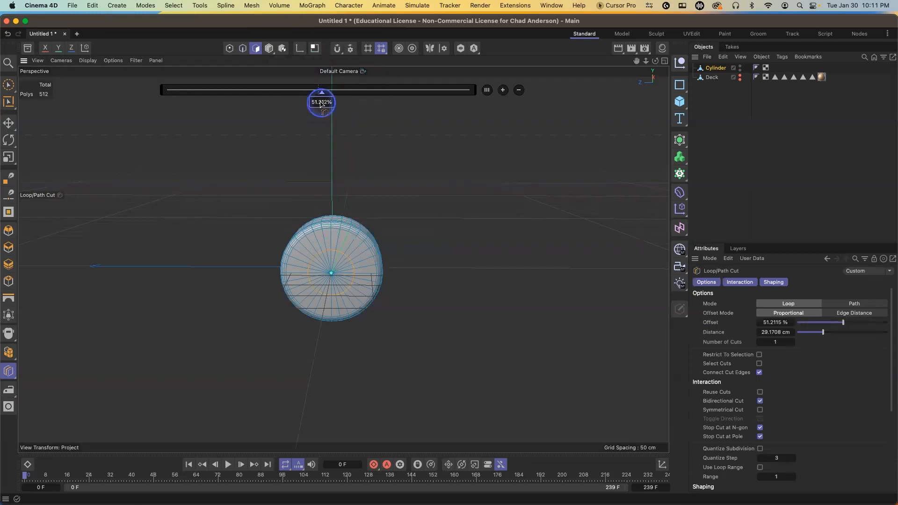
pyautogui.doubleClick(320, 102)
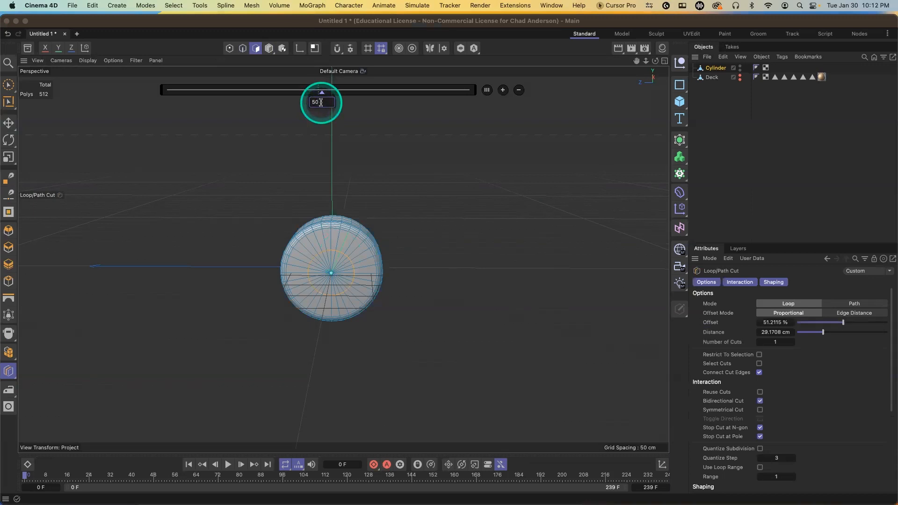
pyautogui.press('Return')
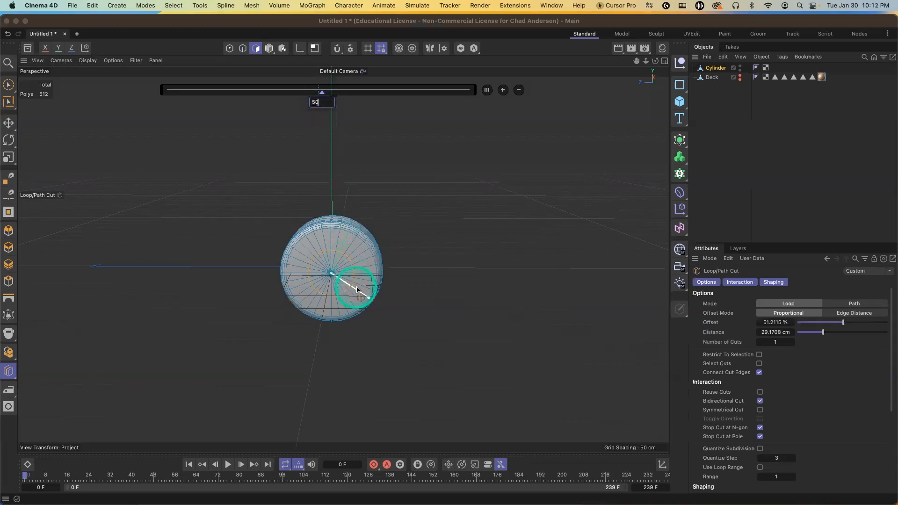
pyautogui.scroll(3, 357, 282)
pyautogui.scroll(5, 356, 282)
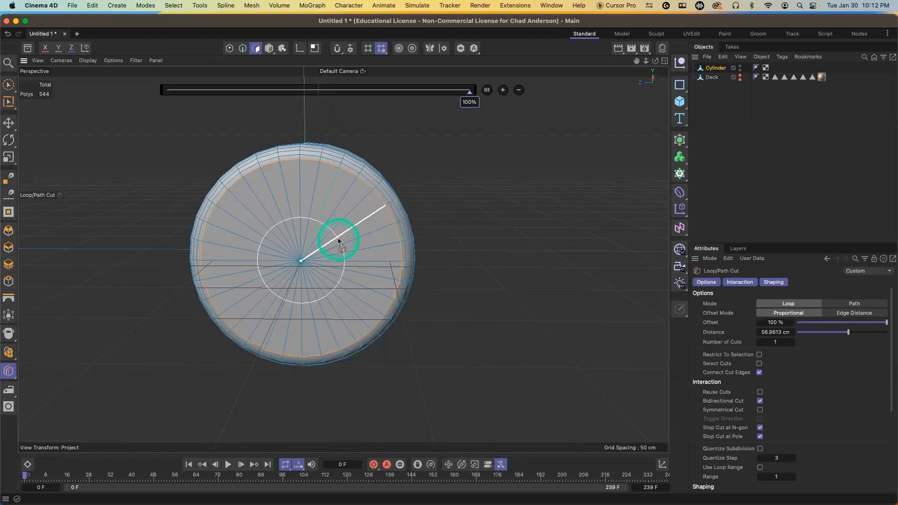
pyautogui.press('super+z')
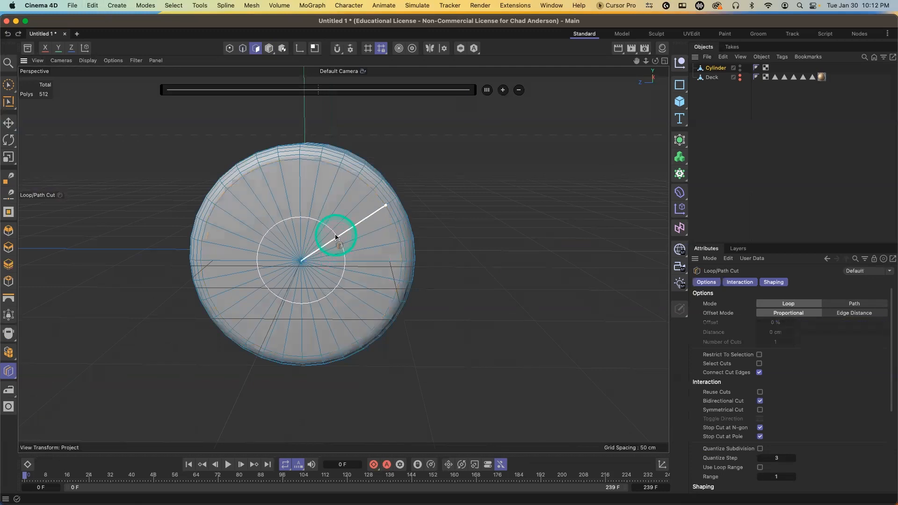
# Add a loop cut at 50% around the cap's centre and increase it to 3 evenly spaced cuts
pyautogui.click(336, 237)
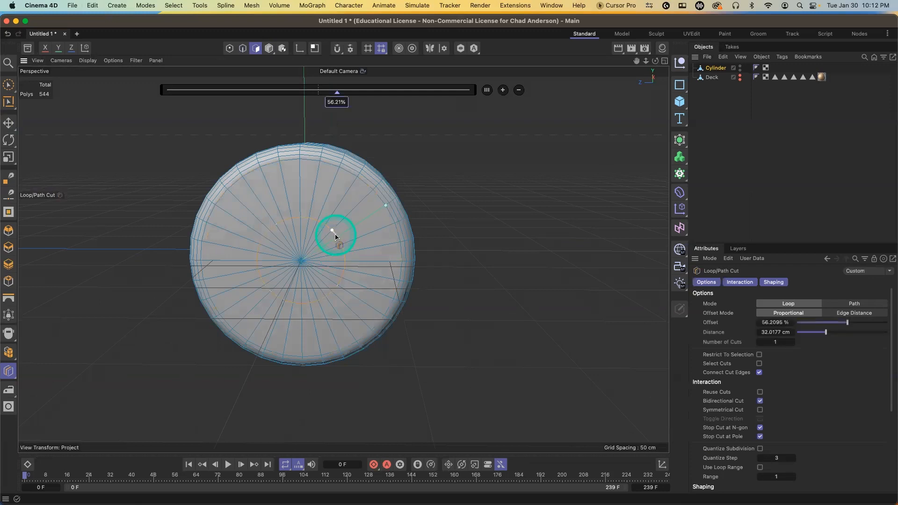
pyautogui.doubleClick(336, 103)
pyautogui.write('50')
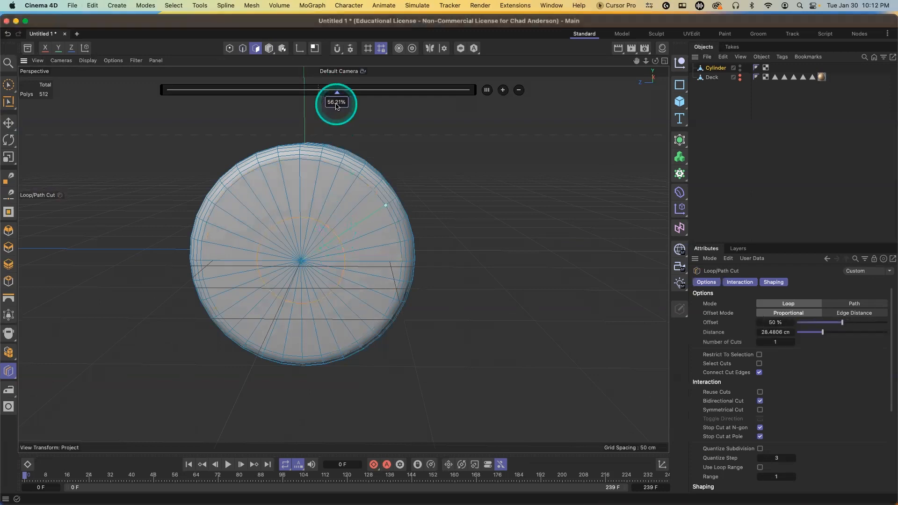
pyautogui.press('Return')
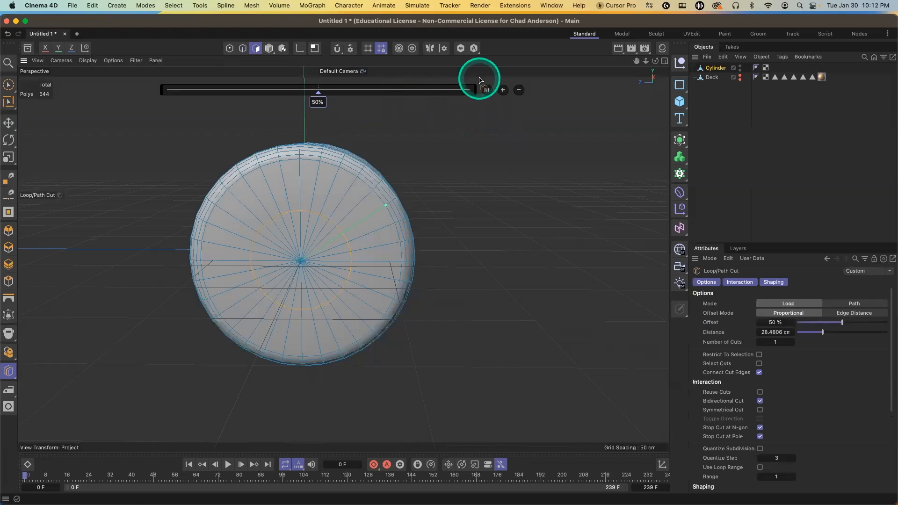
pyautogui.click(503, 91)
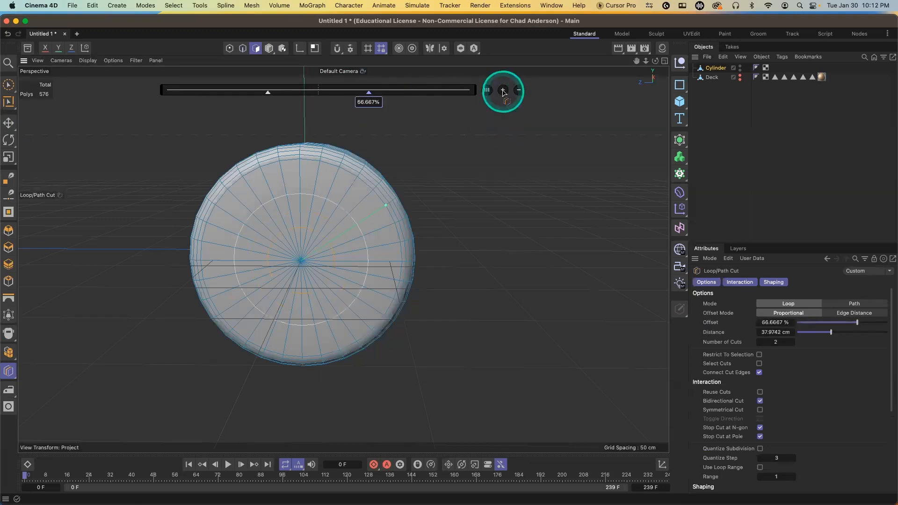
pyautogui.click(503, 91)
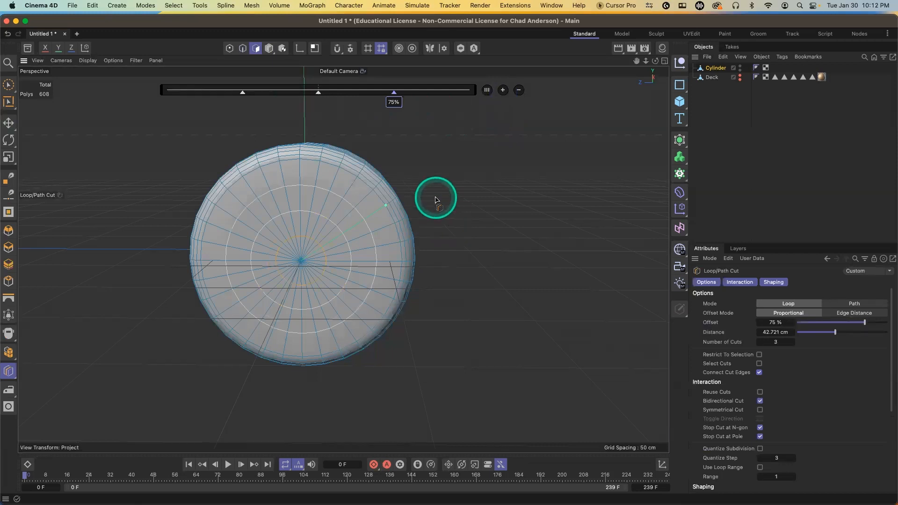
# Add a loop cut at 50% around the opposite cap's centre, increase it to 3 evenly spaced cuts, and return to the Move tool
pyautogui.keyDown('alt'); pyautogui.moveTo(380, 221); pyautogui.dragTo(132, 216); pyautogui.keyUp('alt')
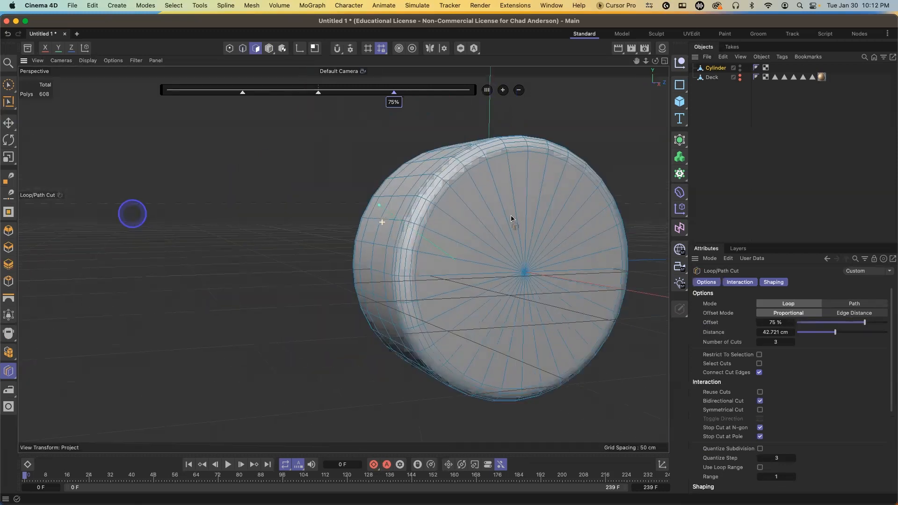
pyautogui.keyDown('alt'); pyautogui.moveTo(513, 216); pyautogui.dragTo(449, 219); pyautogui.keyUp('alt')
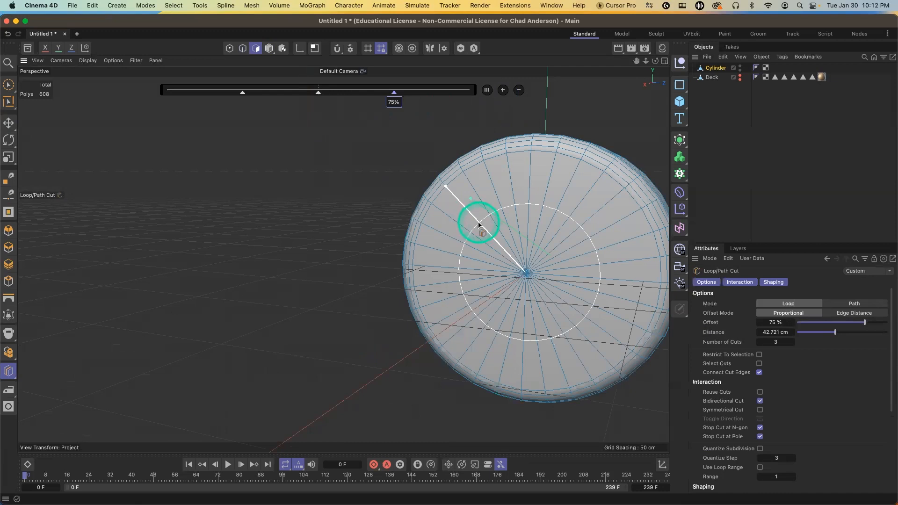
pyautogui.click(478, 224)
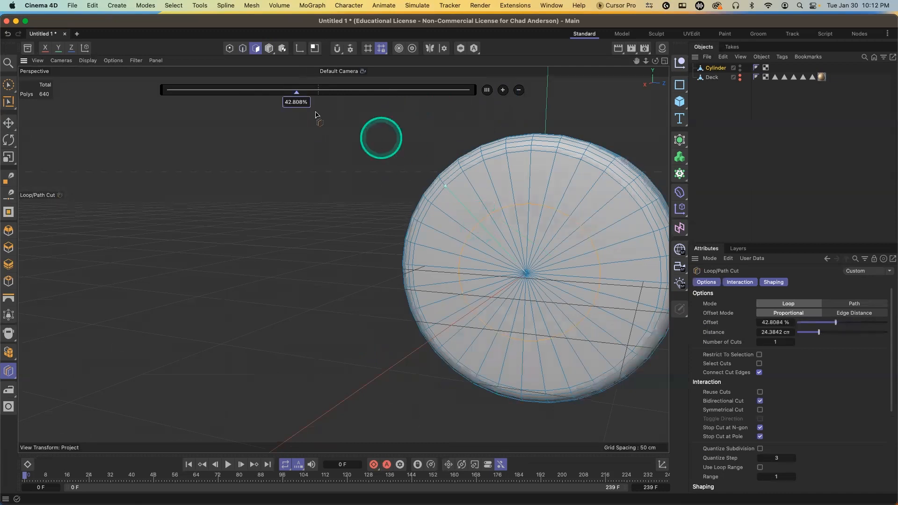
pyautogui.doubleClick(297, 103)
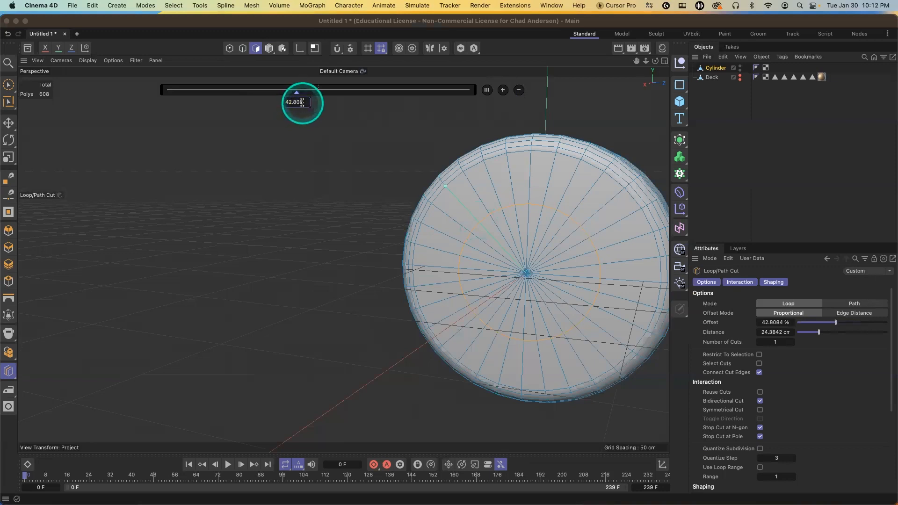
pyautogui.moveTo(303, 102); pyautogui.dragTo(284, 103)
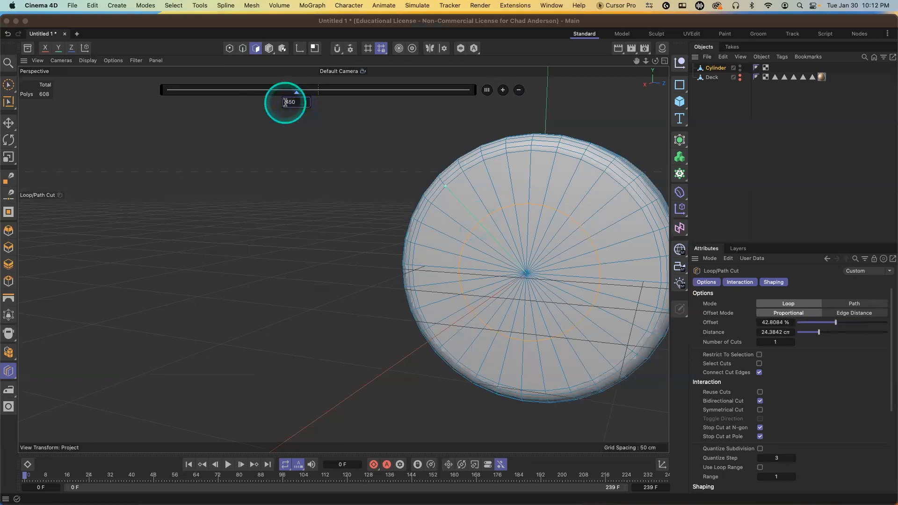
pyautogui.press('Return')
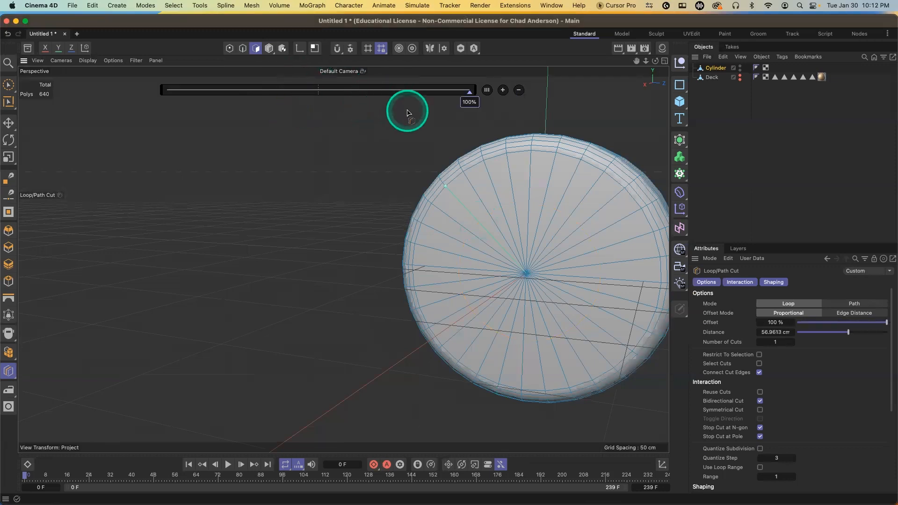
pyautogui.click(468, 102)
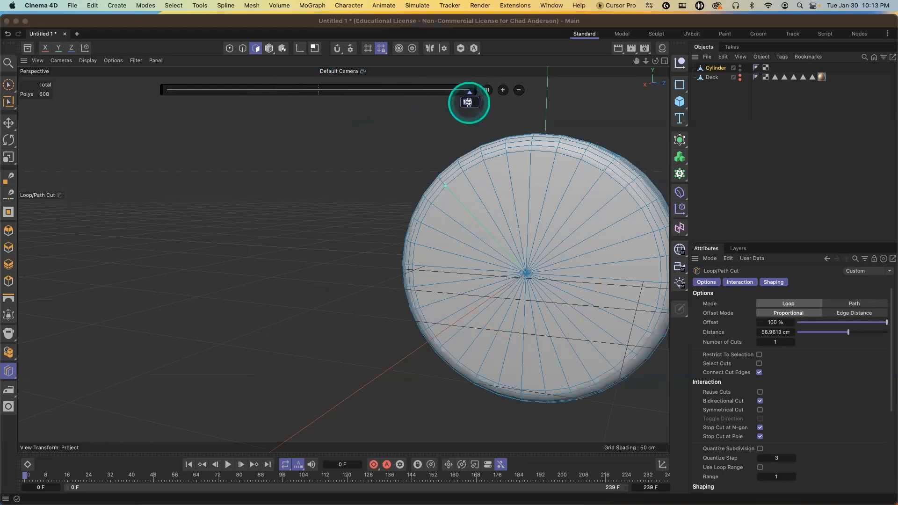
pyautogui.press('Return')
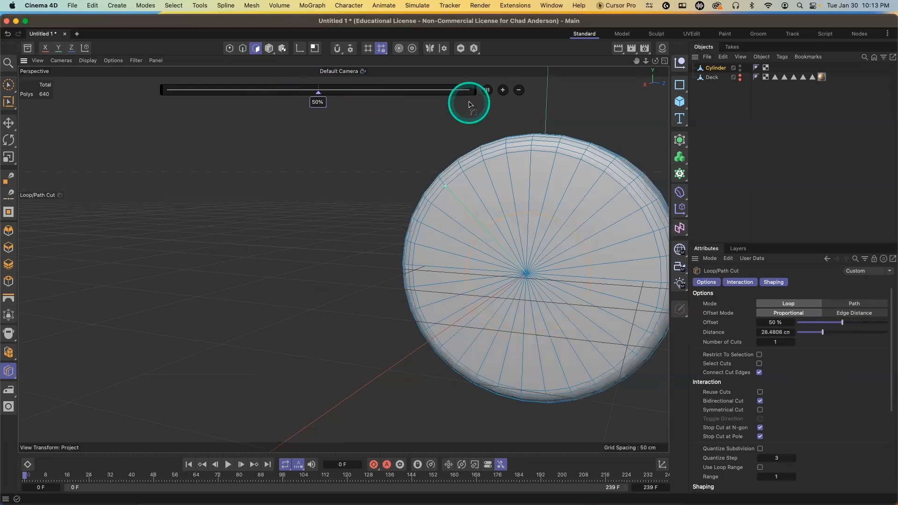
pyautogui.click(502, 90)
pyautogui.click(503, 91)
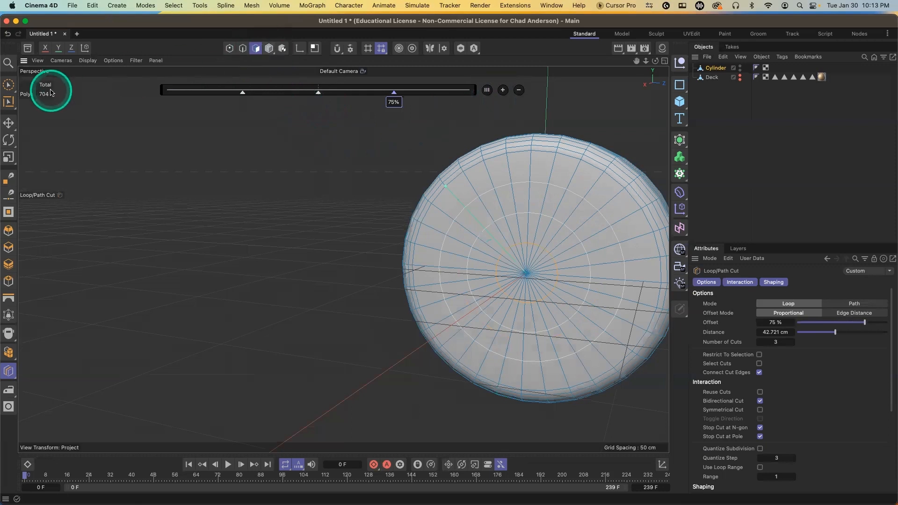
pyautogui.press('e')
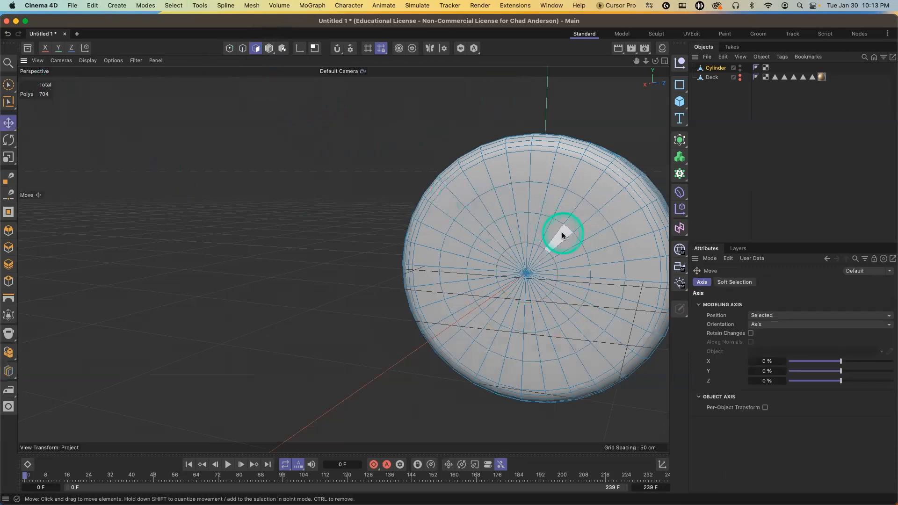
# Undo the second cap's loop cuts and redo them
pyautogui.keyDown('alt'); pyautogui.moveTo(597, 244); pyautogui.dragTo(604, 239); pyautogui.keyUp('alt')
pyautogui.press('super+z')
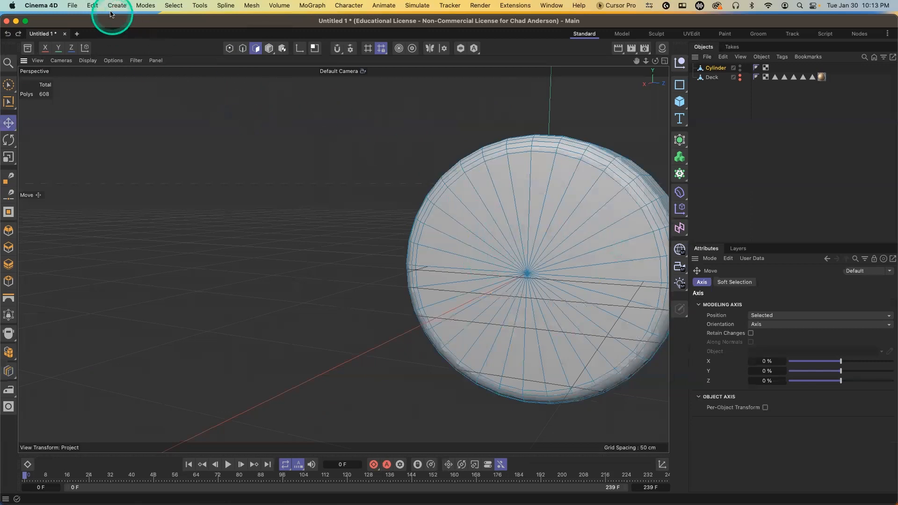
pyautogui.click(96, 5)
pyautogui.click(116, 55)
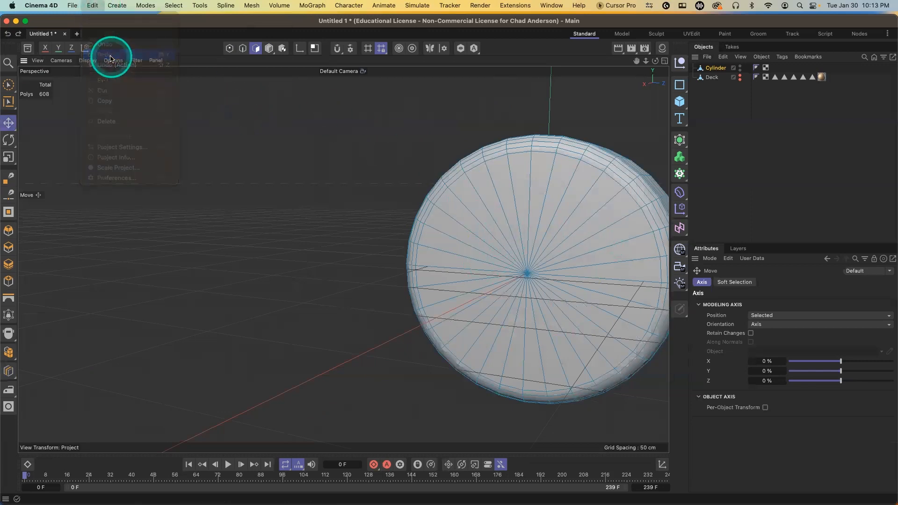
# Loop-select the innermost ring of polygons on the first cap and delete it to open a centre hole
pyautogui.keyDown('alt'); pyautogui.moveTo(583, 230); pyautogui.dragTo(416, 218, button='middle'); pyautogui.keyUp('alt')
pyautogui.moveTo(459, 229)
pyautogui.keyDown('alt'); pyautogui.mouseDown()
pyautogui.moveTo(342, 214)
pyautogui.moveTo(259, 226)
pyautogui.moveTo(467, 229)
pyautogui.mouseUp(); pyautogui.keyUp('alt')
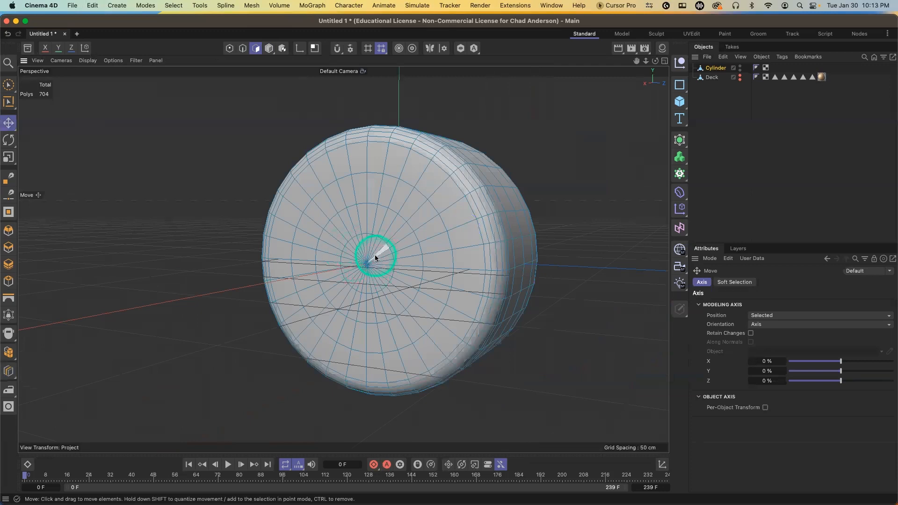
pyautogui.press('u')
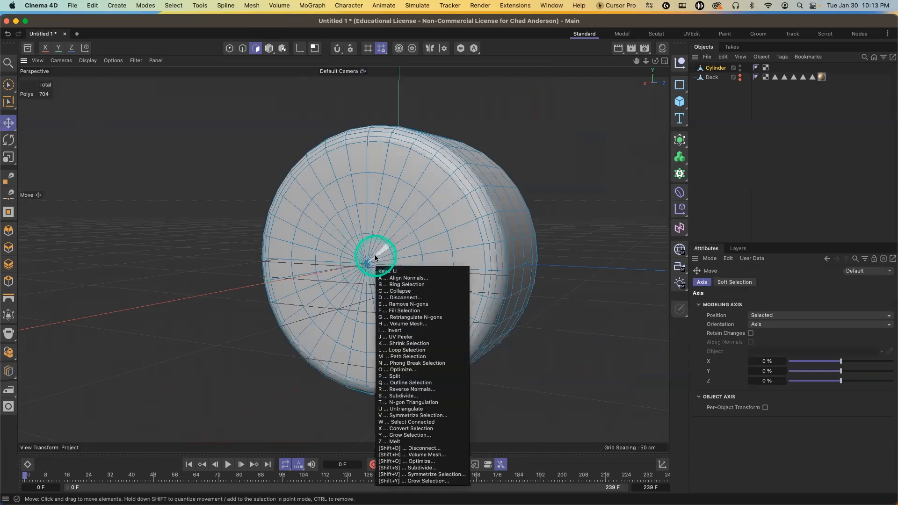
pyautogui.press('l')
pyautogui.click(387, 290)
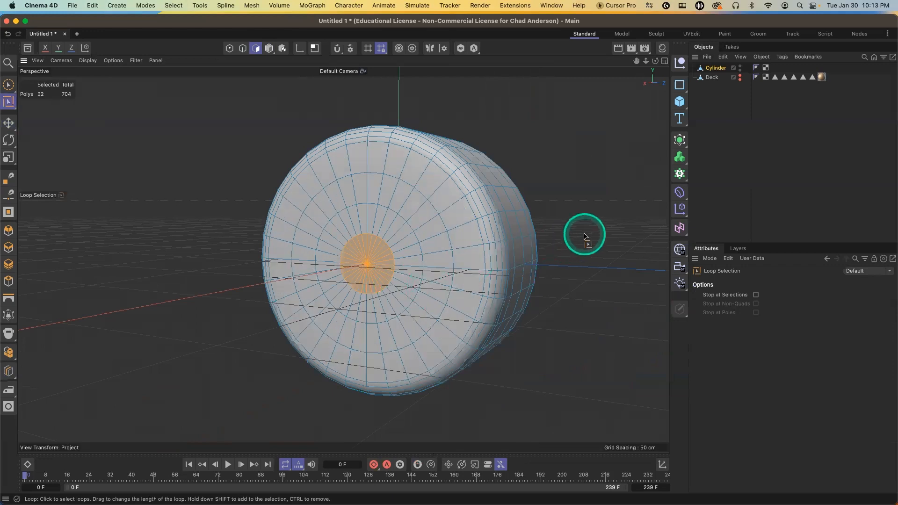
pyautogui.press('Delete')
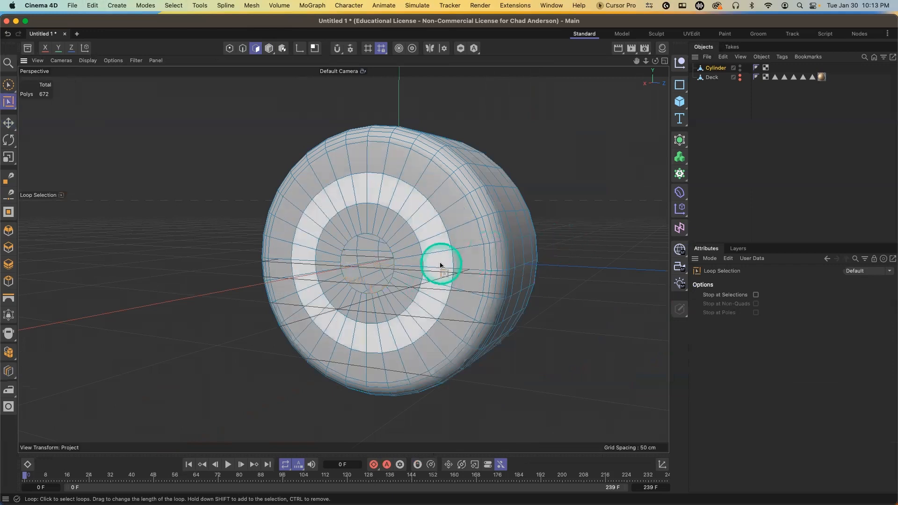
# Loop-select the innermost ring of polygons on the opposite cap and delete it
pyautogui.keyDown('alt'); pyautogui.moveTo(400, 262); pyautogui.dragTo(458, 257); pyautogui.keyUp('alt')
pyautogui.keyDown('alt'); pyautogui.moveTo(420, 283); pyautogui.dragTo(465, 267); pyautogui.keyUp('alt')
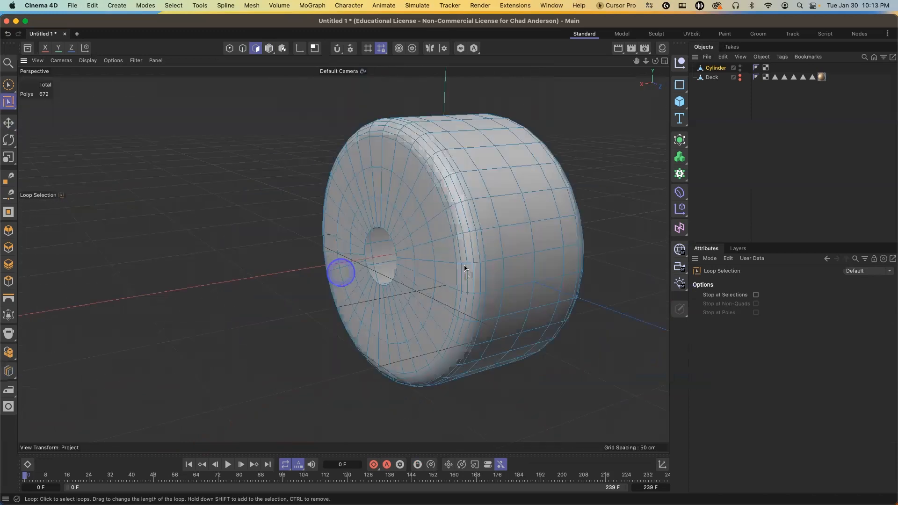
pyautogui.keyDown('alt'); pyautogui.moveTo(525, 265); pyautogui.dragTo(435, 257); pyautogui.keyUp('alt')
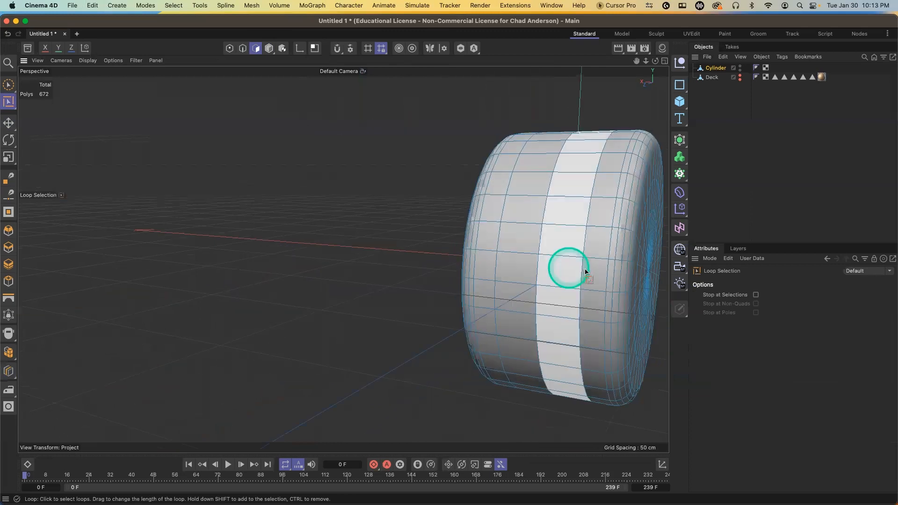
pyautogui.keyDown('alt'); pyautogui.moveTo(590, 270); pyautogui.dragTo(491, 261); pyautogui.keyUp('alt')
pyautogui.click(503, 252)
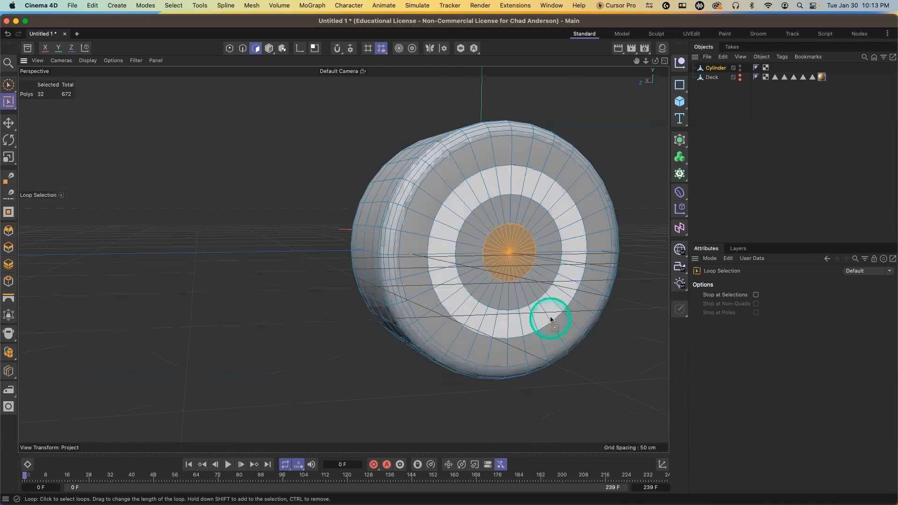
pyautogui.press('Delete')
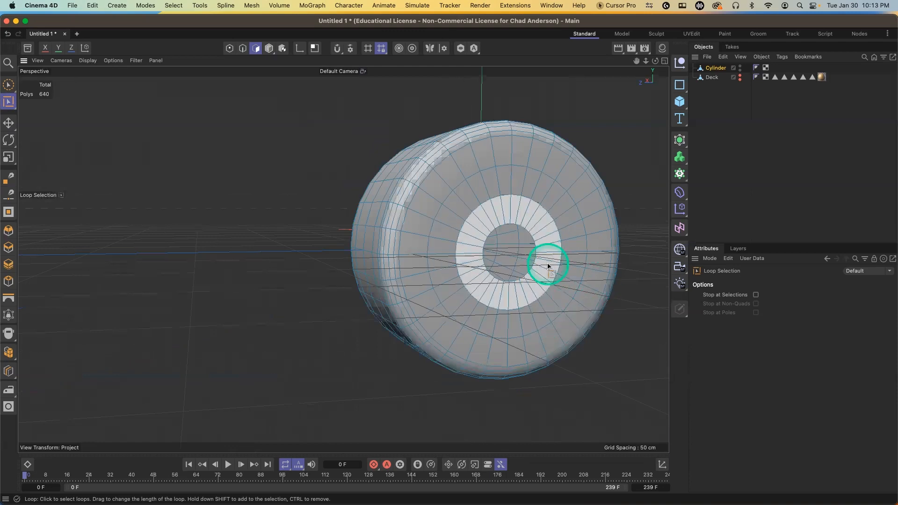
# Switch to Edge mode, clear the old edge selection, and loop-select the edges around one cap's centre hole
pyautogui.keyDown('alt'); pyautogui.moveTo(544, 264); pyautogui.dragTo(428, 258); pyautogui.keyUp('alt')
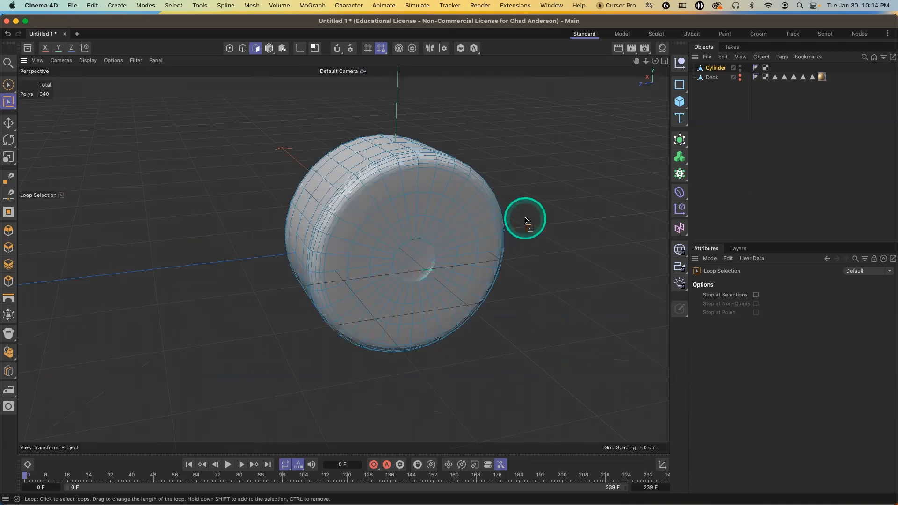
pyautogui.click(242, 48)
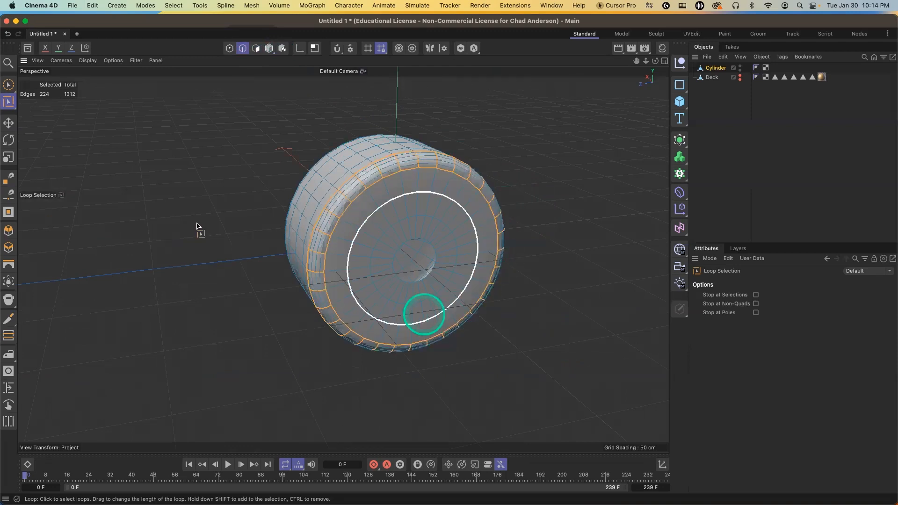
pyautogui.click(179, 202)
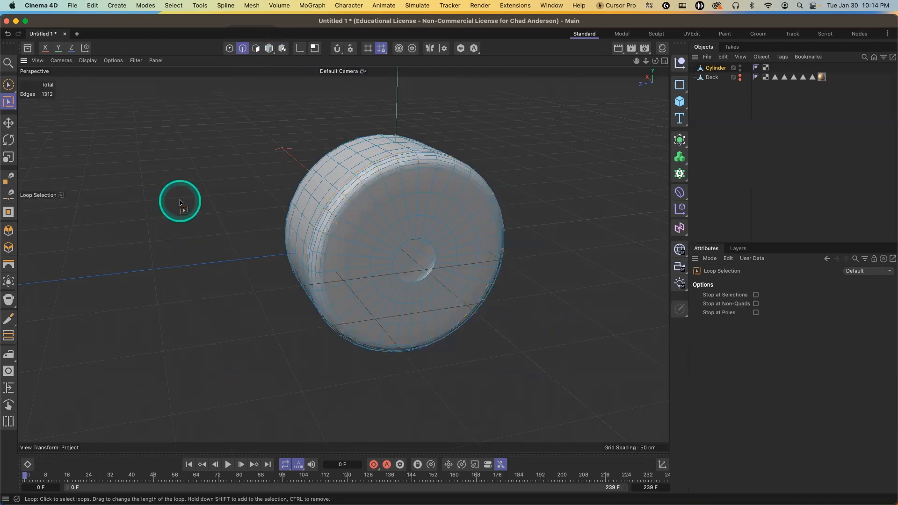
pyautogui.press('u')
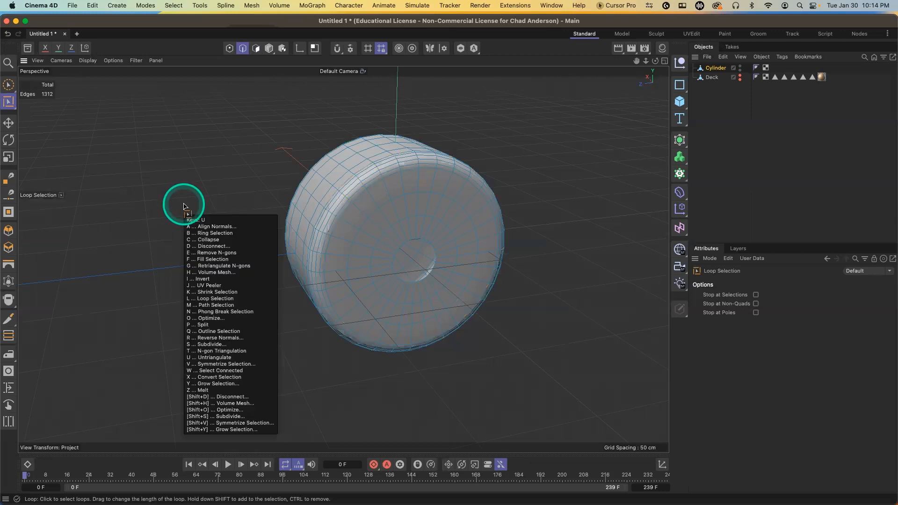
pyautogui.press('l')
pyautogui.moveTo(396, 261)
pyautogui.mouseDown()
pyautogui.moveTo(457, 325)
pyautogui.moveTo(393, 261)
pyautogui.mouseUp()
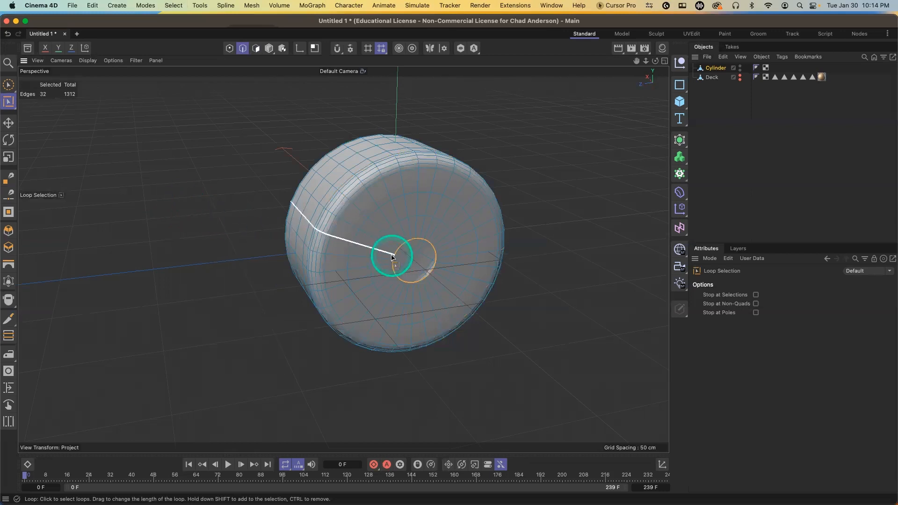
# Add the edge loop around the opposite cap's hole to the selection
pyautogui.keyDown('alt'); pyautogui.moveTo(317, 211); pyautogui.dragTo(397, 216); pyautogui.keyUp('alt')
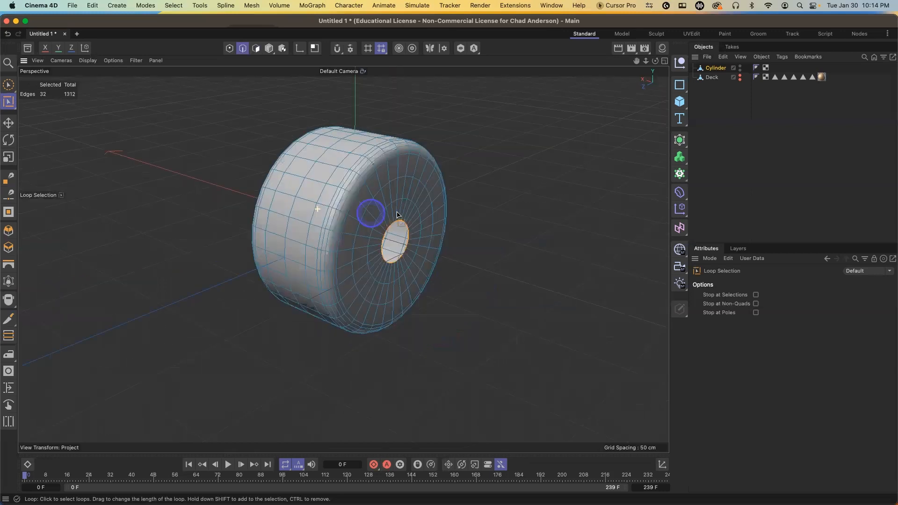
pyautogui.keyDown('alt'); pyautogui.moveTo(475, 214); pyautogui.dragTo(535, 200); pyautogui.keyUp('alt')
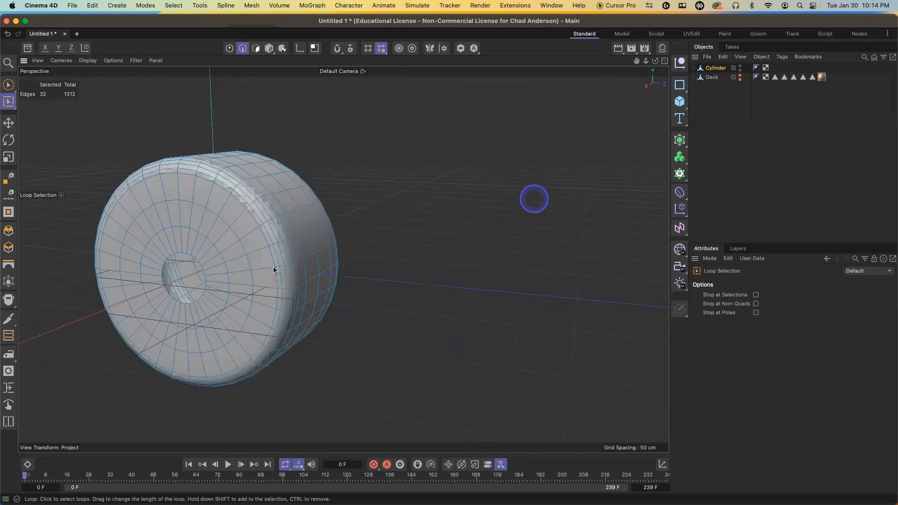
pyautogui.moveTo(274, 270); pyautogui.dragTo(195, 259)
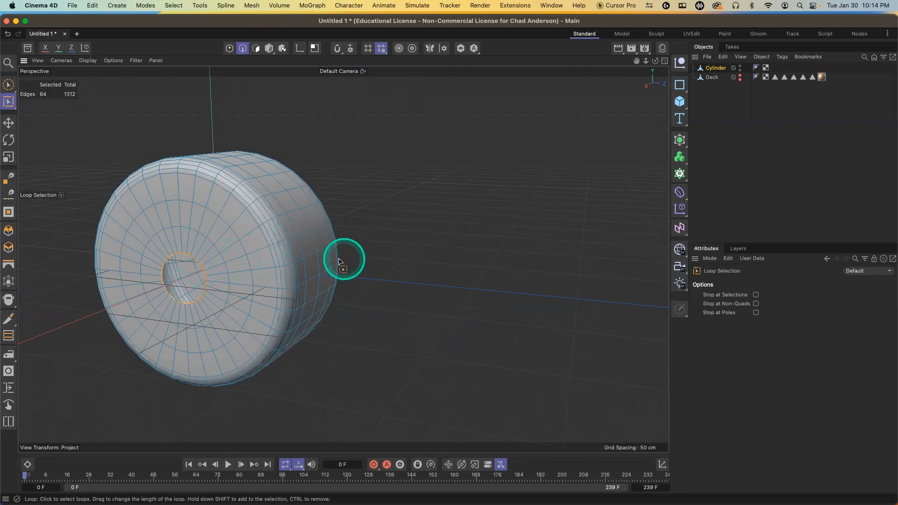
# Bridge the two selected edge loops through the wheel, check the hole in a render preview, and return to the Move tool
pyautogui.keyDown('alt'); pyautogui.moveTo(326, 261); pyautogui.dragTo(106, 246); pyautogui.keyUp('alt')
pyautogui.keyDown('alt'); pyautogui.moveTo(432, 283); pyautogui.dragTo(365, 253); pyautogui.keyUp('alt')
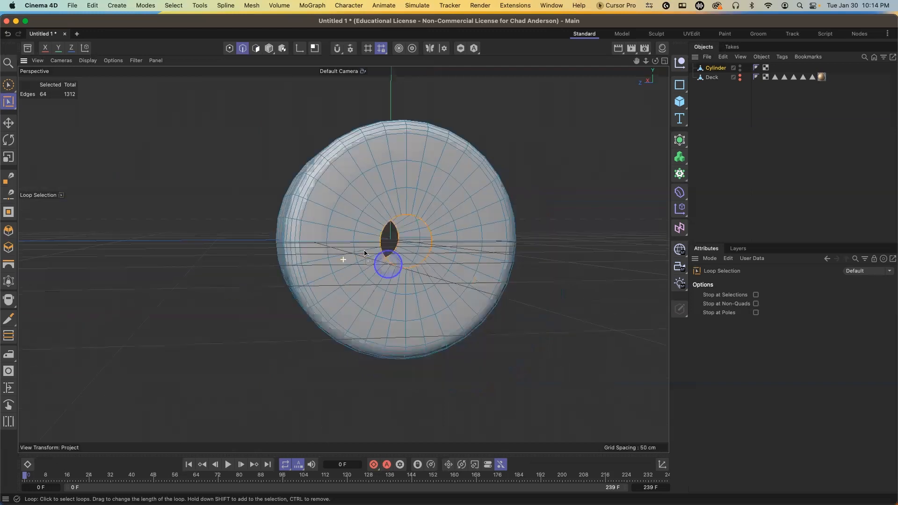
pyautogui.keyDown('alt'); pyautogui.moveTo(364, 250); pyautogui.dragTo(338, 238, button='middle'); pyautogui.keyUp('alt')
pyautogui.keyDown('alt'); pyautogui.moveTo(345, 247); pyautogui.dragTo(356, 267); pyautogui.keyUp('alt')
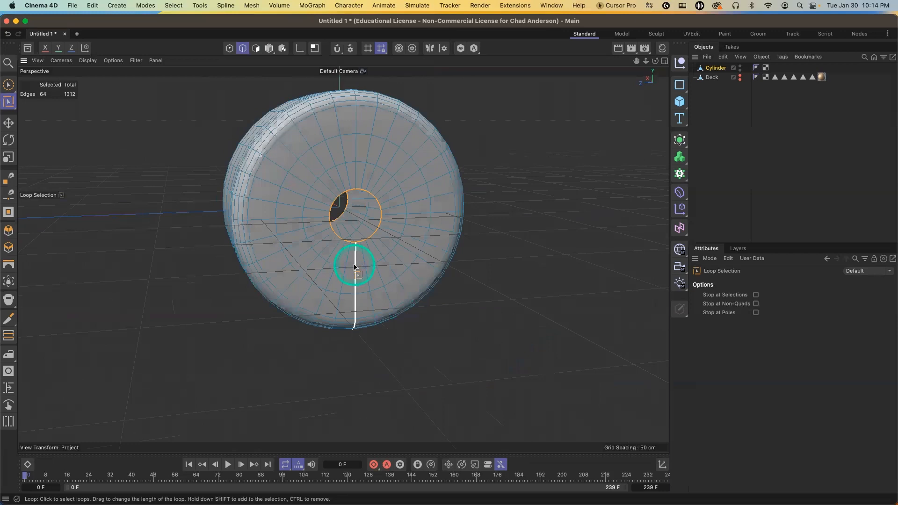
pyautogui.rightClick(491, 182)
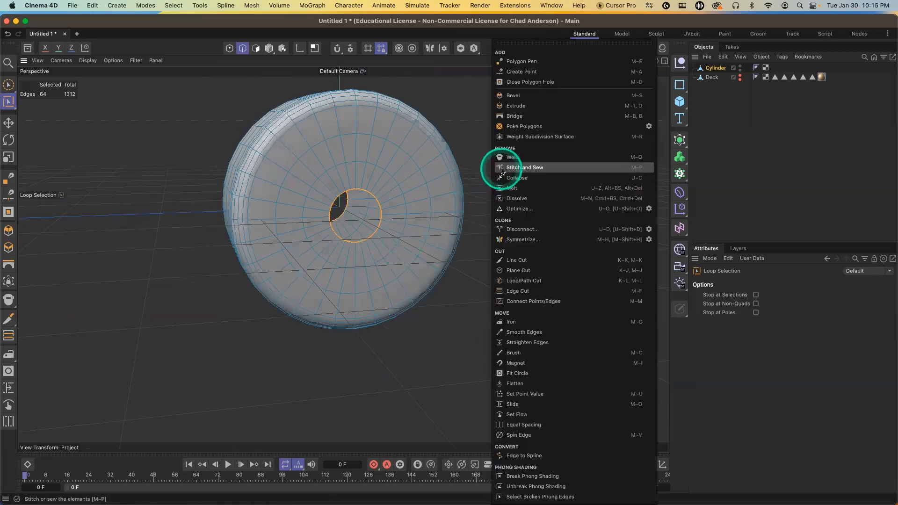
pyautogui.click(516, 117)
pyautogui.moveTo(383, 218)
pyautogui.mouseDown()
pyautogui.moveTo(347, 212)
pyautogui.moveTo(375, 225)
pyautogui.moveTo(377, 196)
pyautogui.moveTo(379, 223)
pyautogui.mouseUp()
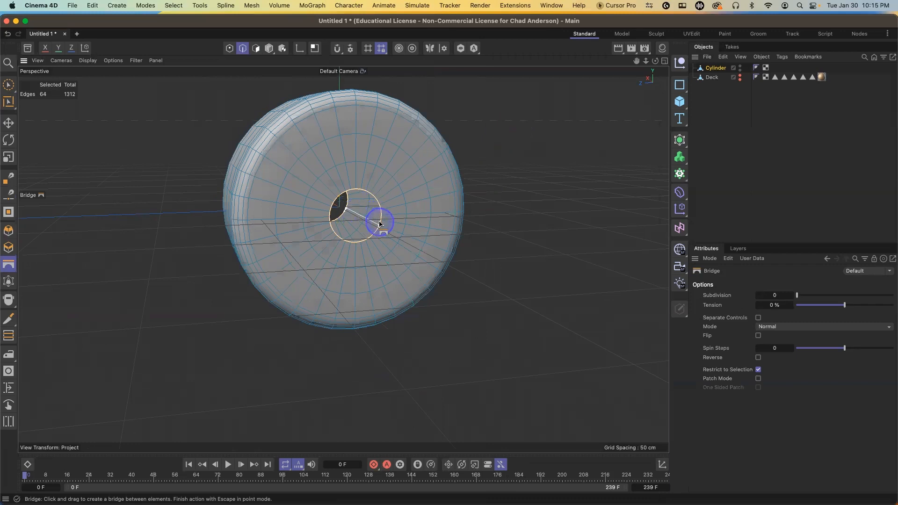
pyautogui.moveTo(380, 224); pyautogui.dragTo(380, 224)
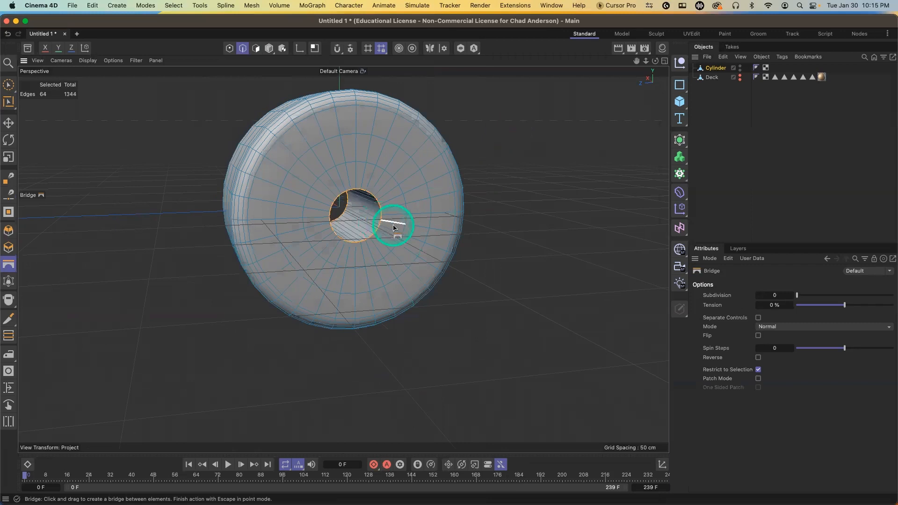
pyautogui.press('super+r')
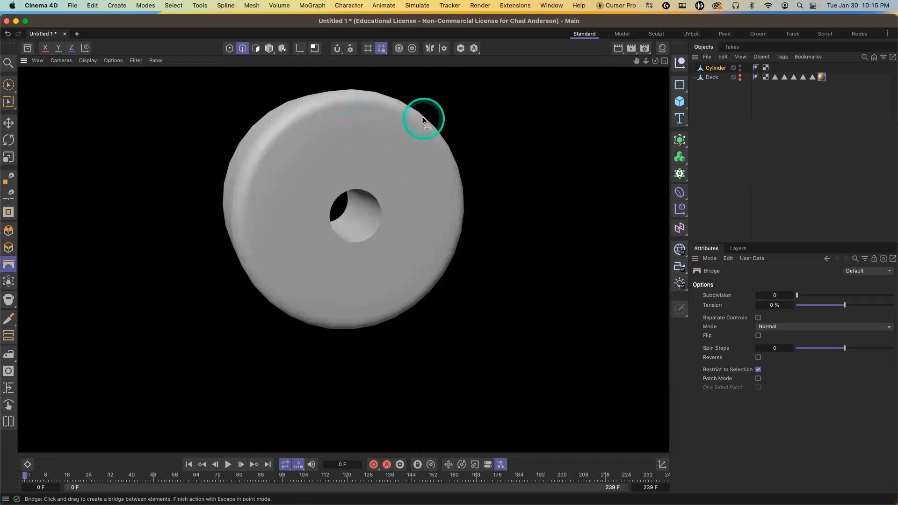
pyautogui.press('e')
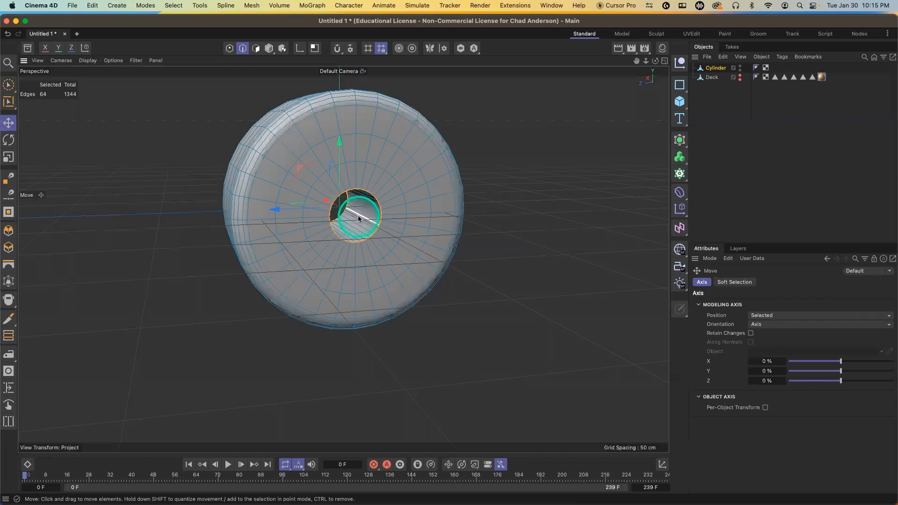
# Loop-cut the centre hole's inner wall at a 50% offset, add a second evenly spaced cut, and return to the Move tool
pyautogui.press('k')
pyautogui.press('l')
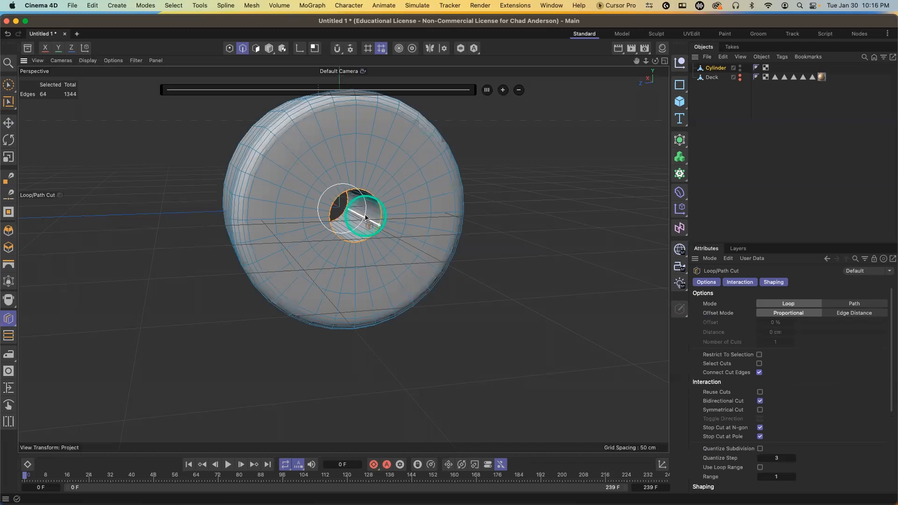
pyautogui.click(366, 217)
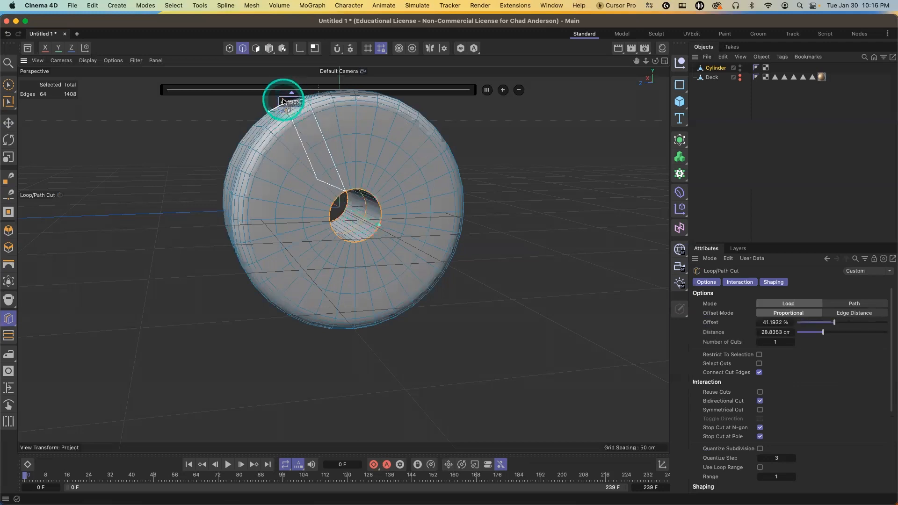
pyautogui.keyDown('alt'); pyautogui.moveTo(321, 150); pyautogui.dragTo(322, 179); pyautogui.keyUp('alt')
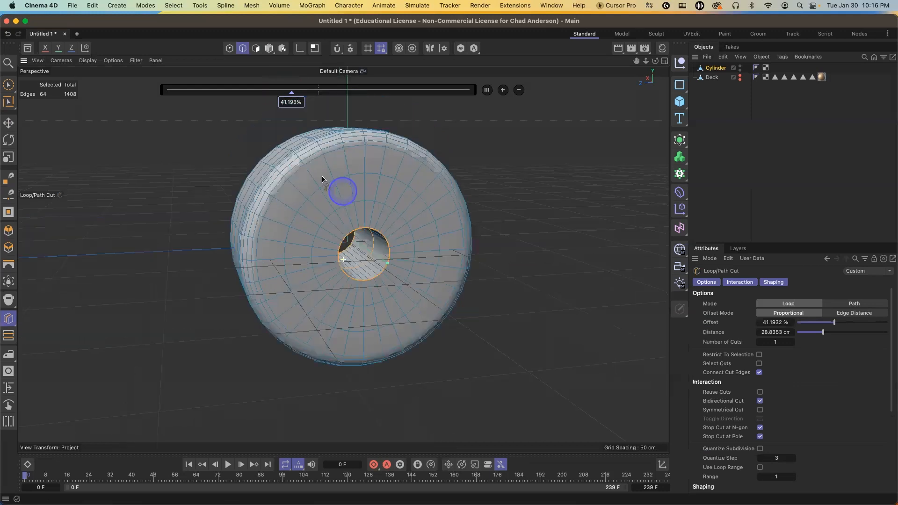
pyautogui.doubleClick(291, 102)
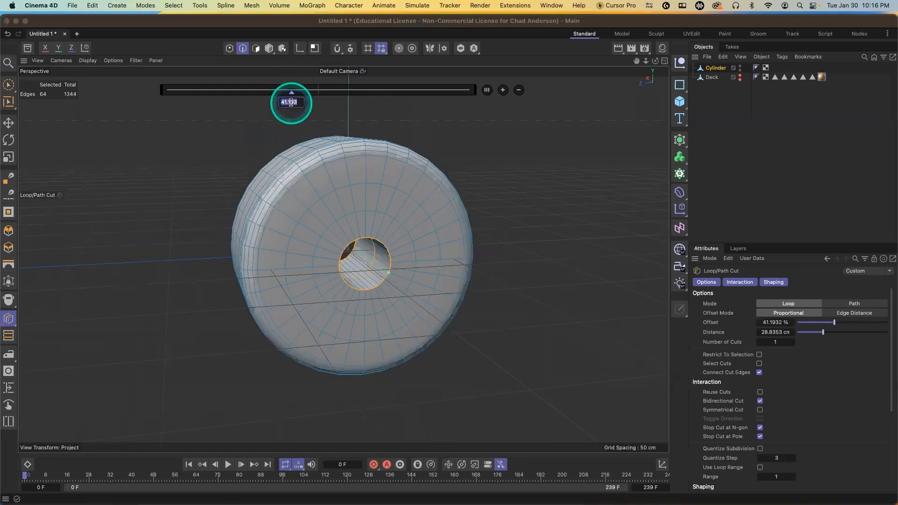
pyautogui.write('50')
pyautogui.press('Return')
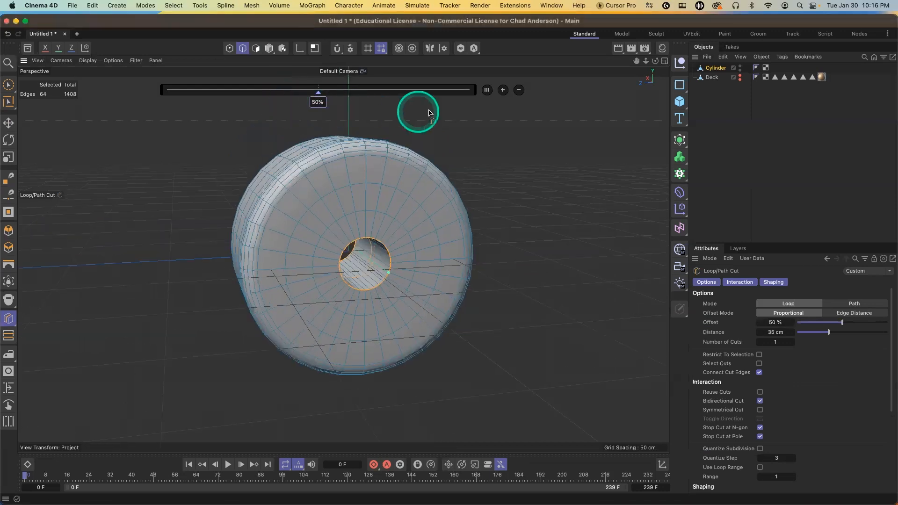
pyautogui.click(503, 90)
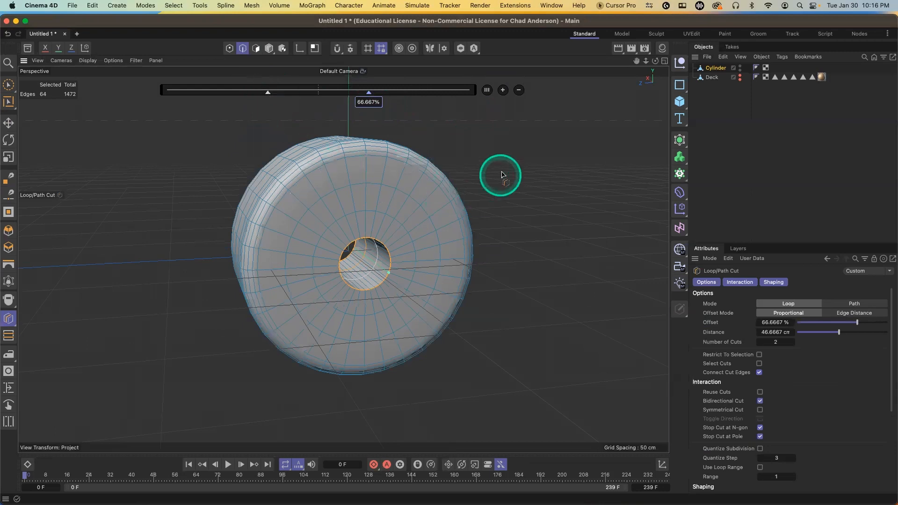
pyautogui.click(8, 123)
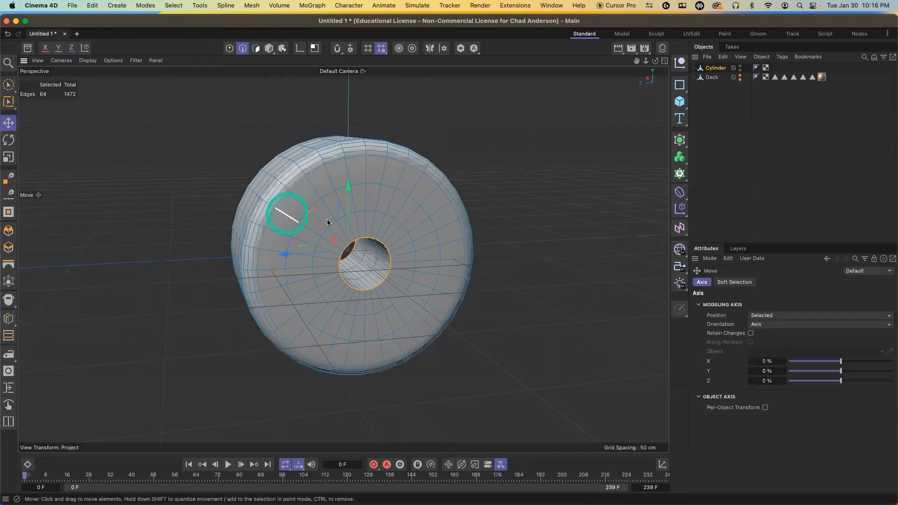
# Switch to Polygon mode and loop-select the middle ring of polygons on the centre hole's inner wall
pyautogui.click(255, 48)
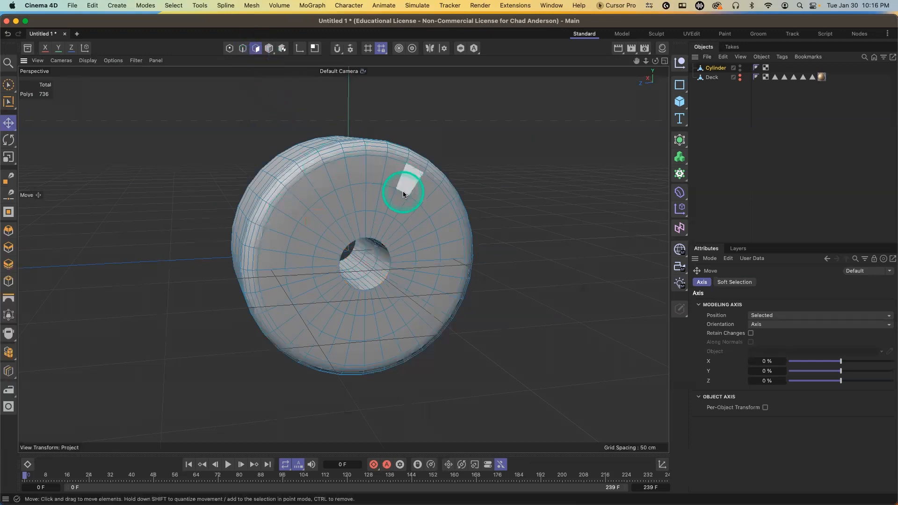
pyautogui.press('u')
pyautogui.press('l')
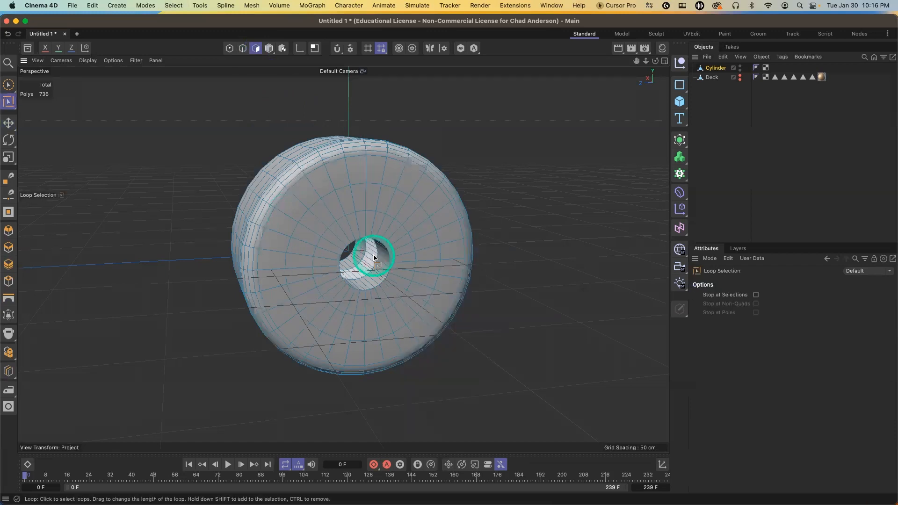
pyautogui.click(373, 257)
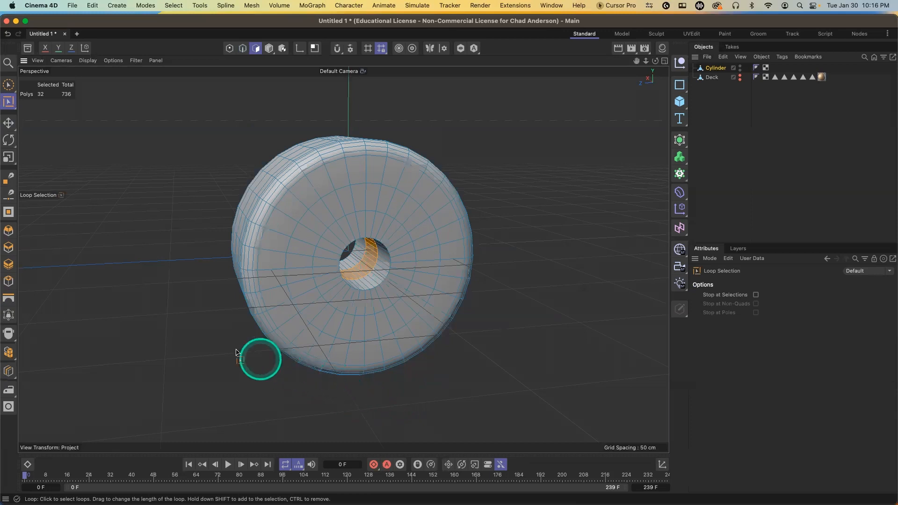
# Extrude the selected inner ring about 5.36 cm into the hole, and check the wheel in Model mode with a render preview
pyautogui.press('d')
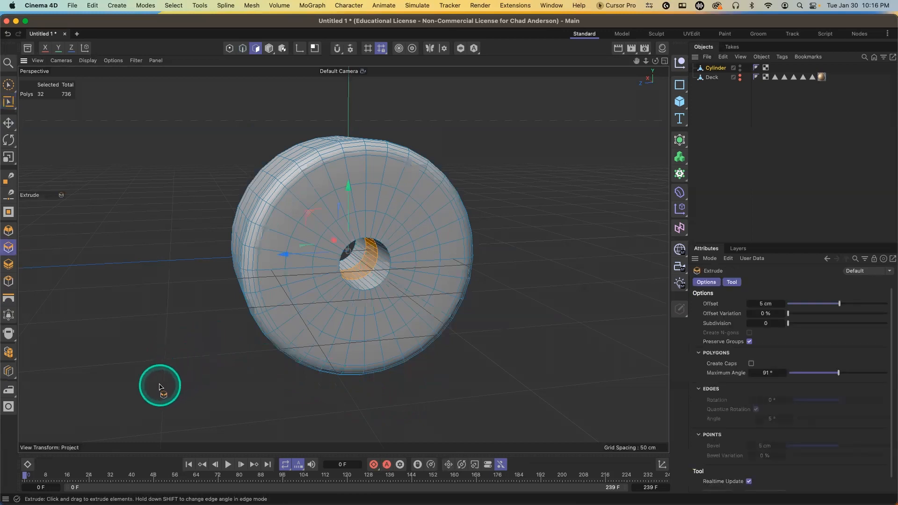
pyautogui.moveTo(451, 254); pyautogui.dragTo(473, 258)
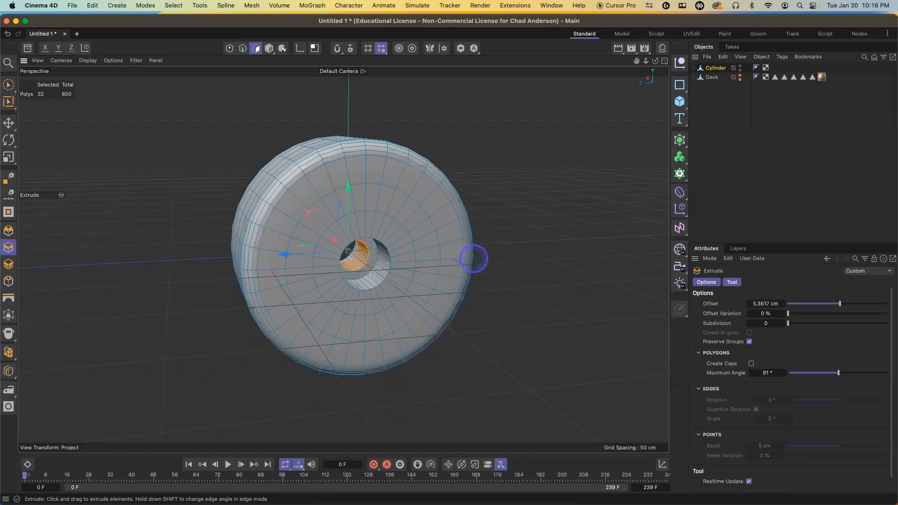
pyautogui.click(268, 48)
pyautogui.press('super+r')
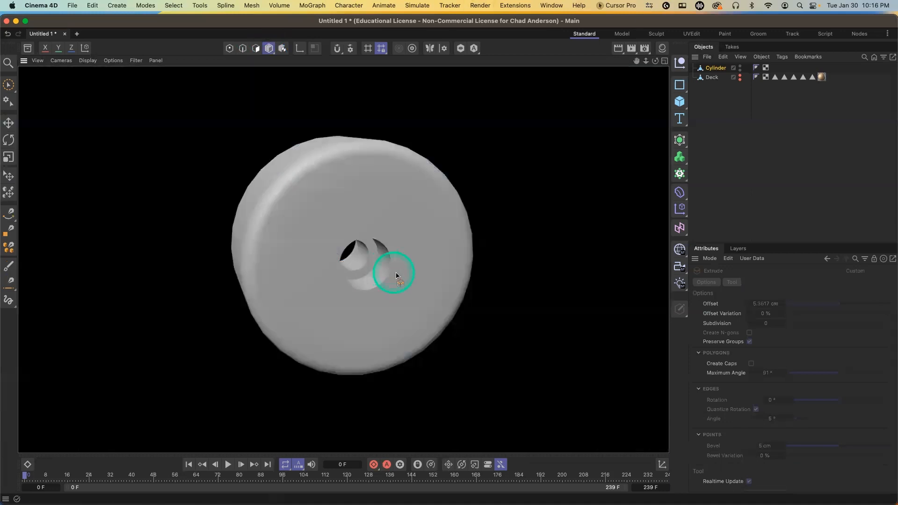
pyautogui.moveTo(470, 307)
pyautogui.keyDown('alt'); pyautogui.mouseDown()
pyautogui.moveTo(376, 289)
pyautogui.moveTo(206, 290)
pyautogui.moveTo(129, 306)
pyautogui.moveTo(121, 300)
pyautogui.moveTo(169, 293)
pyautogui.moveTo(237, 307)
pyautogui.moveTo(476, 301)
pyautogui.moveTo(467, 300)
pyautogui.mouseUp(); pyautogui.keyUp('alt')
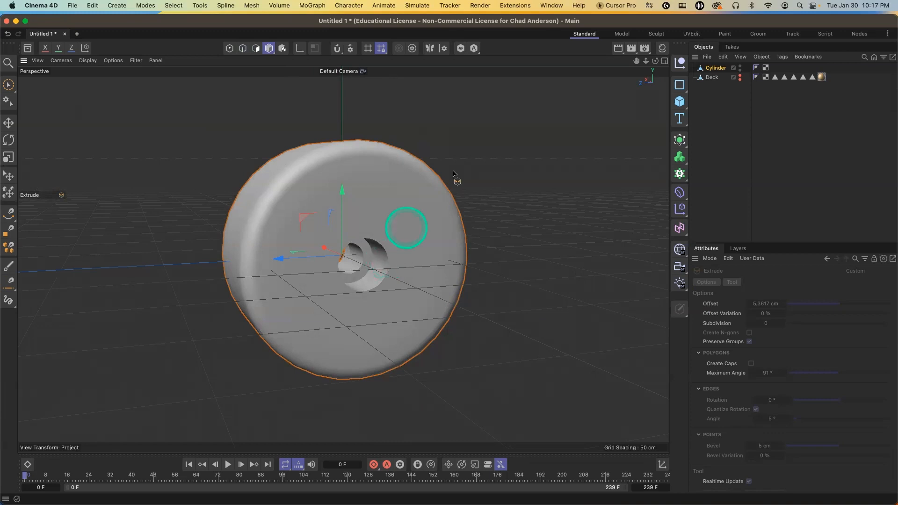
# Rename the Cylinder object to Wheel
pyautogui.click(710, 69)
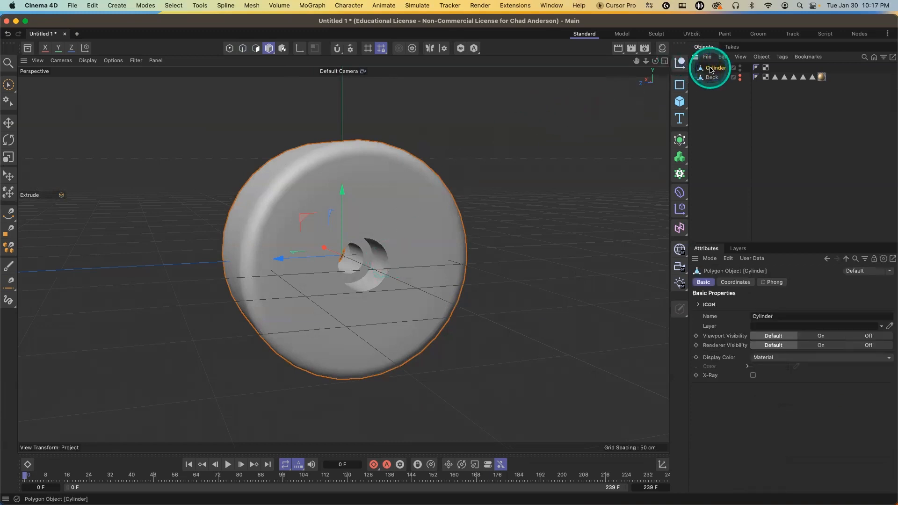
pyautogui.doubleClick(710, 67)
pyautogui.write('Wh')
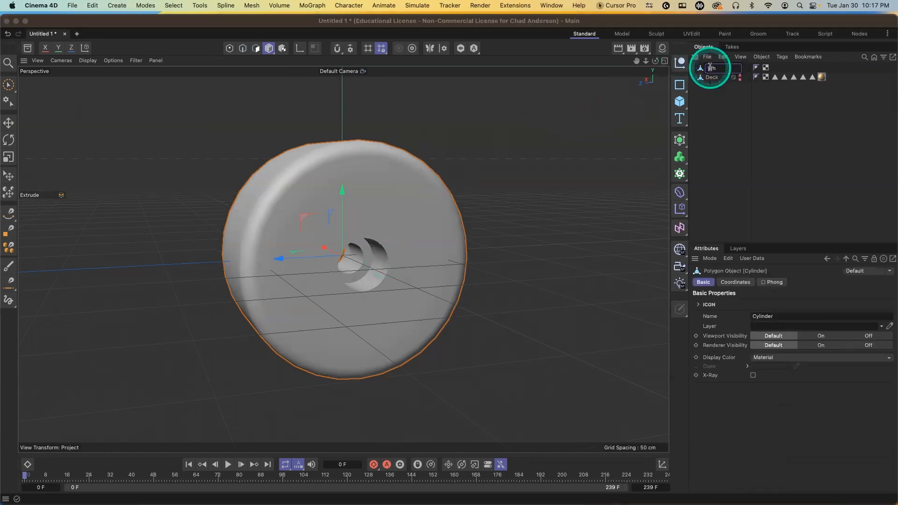
pyautogui.write('eel')
pyautogui.press('Return')
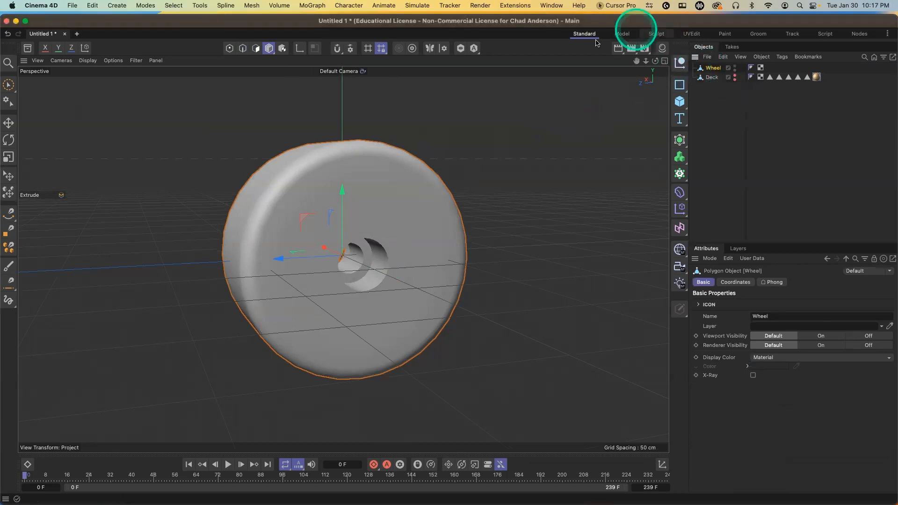
# Add a Subdivision Surface, make Wheel its child, and compare render previews of the wheel before and after smoothing
pyautogui.press('super+r')
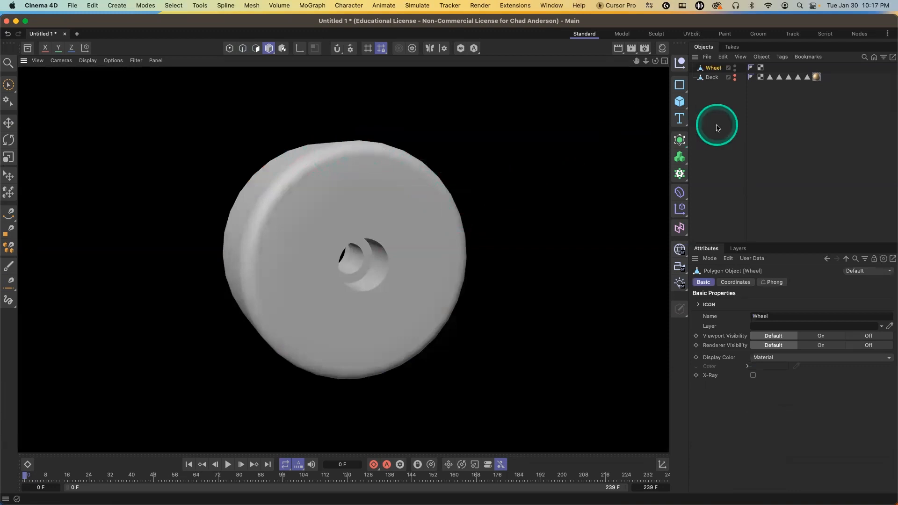
pyautogui.click(681, 139)
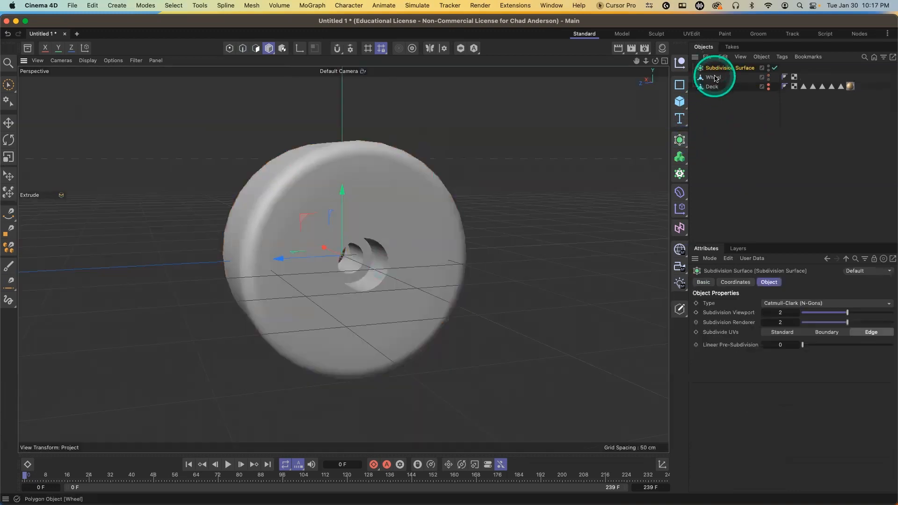
pyautogui.moveTo(713, 77); pyautogui.dragTo(714, 68)
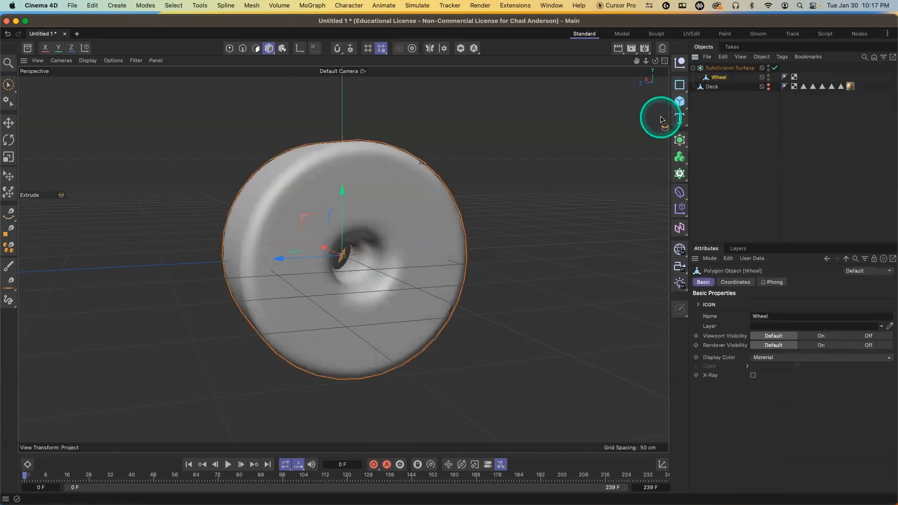
pyautogui.press('super+r')
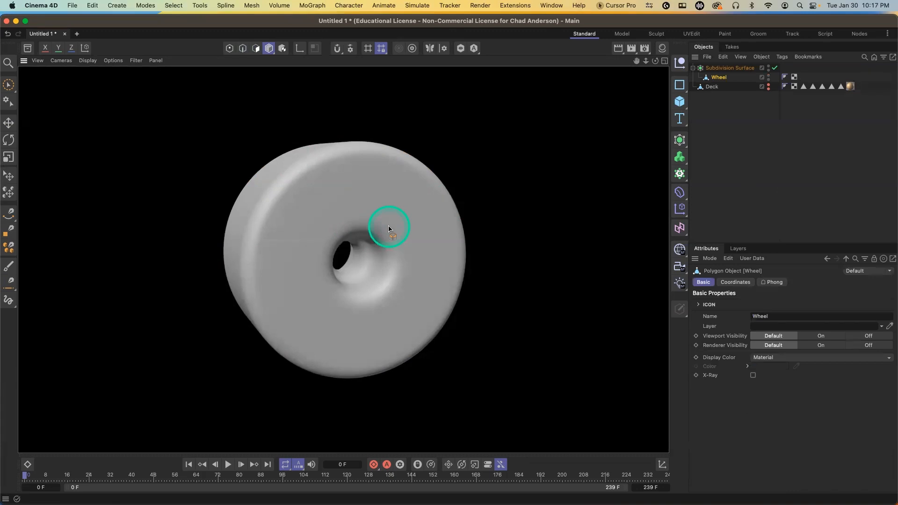
# Select Wheel in Polygon mode and loop-select the ring of polygons midway between one cap's hole and its outer rim
pyautogui.click(719, 77)
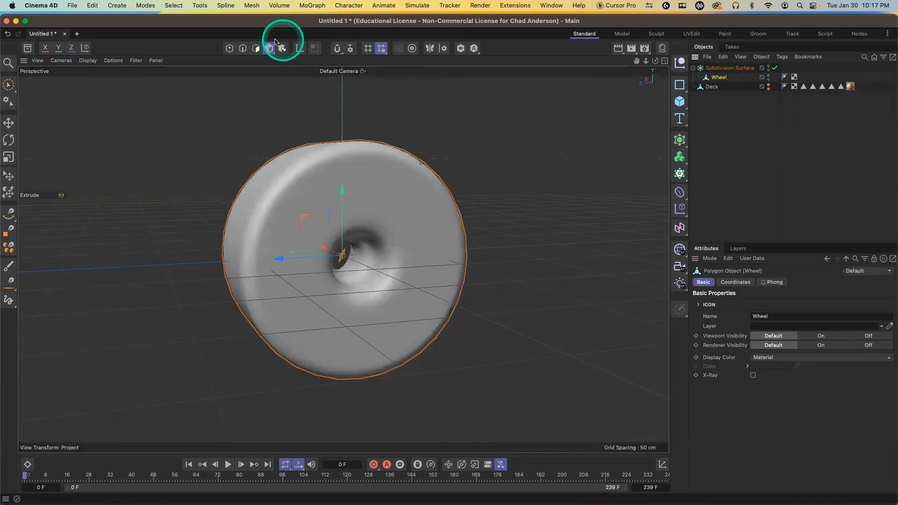
pyautogui.click(258, 52)
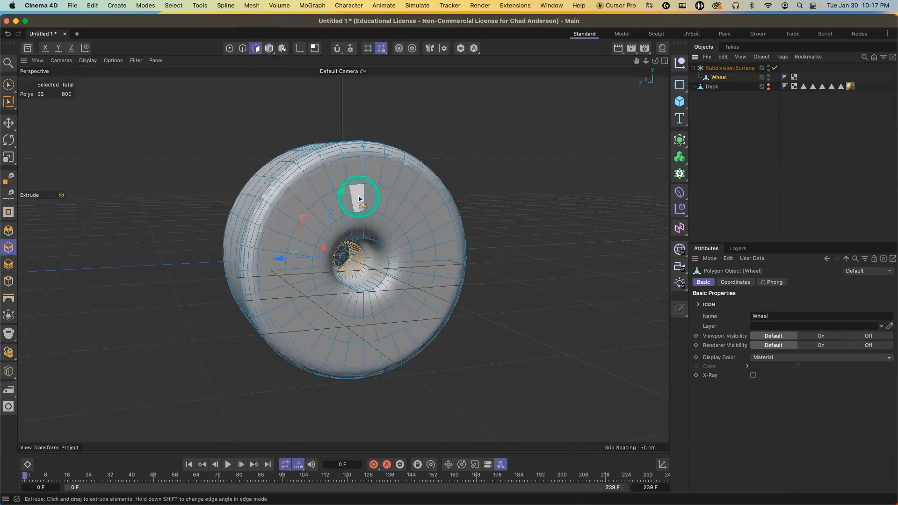
pyautogui.press('u')
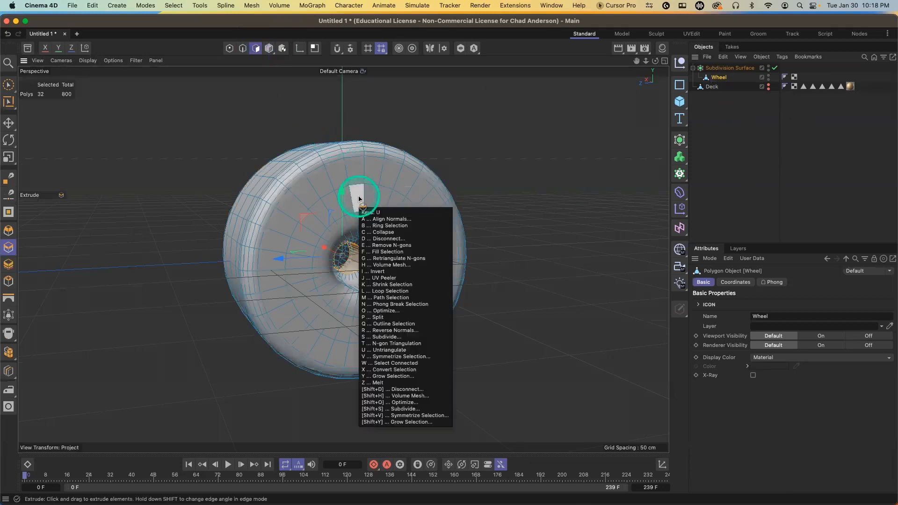
pyautogui.press('l')
pyautogui.click(351, 199)
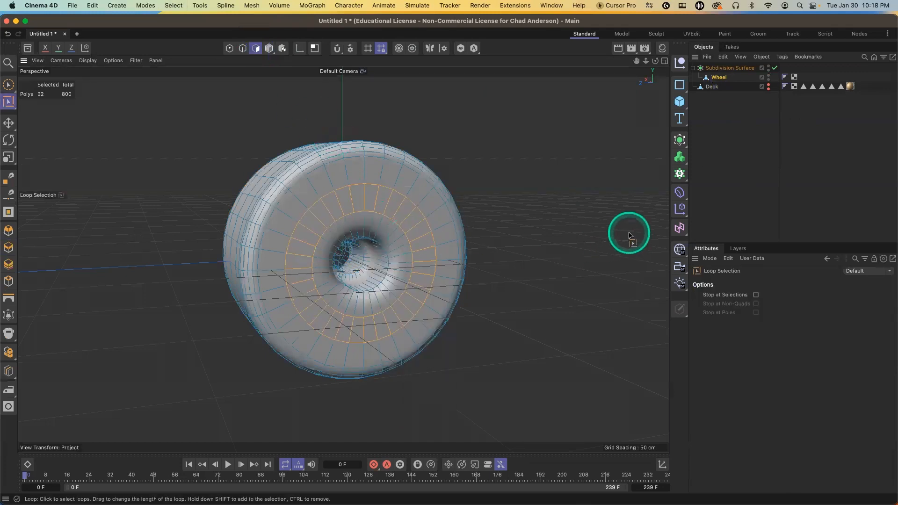
# Move the selected cap ring inward along the wheel's axle direction to dish the face, and check it in a render preview
pyautogui.press('e')
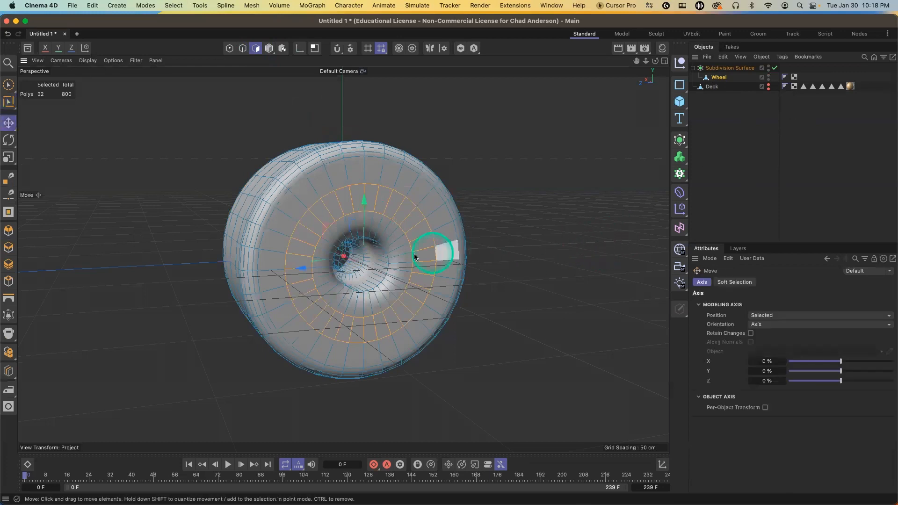
pyautogui.moveTo(343, 257); pyautogui.dragTo(340, 257)
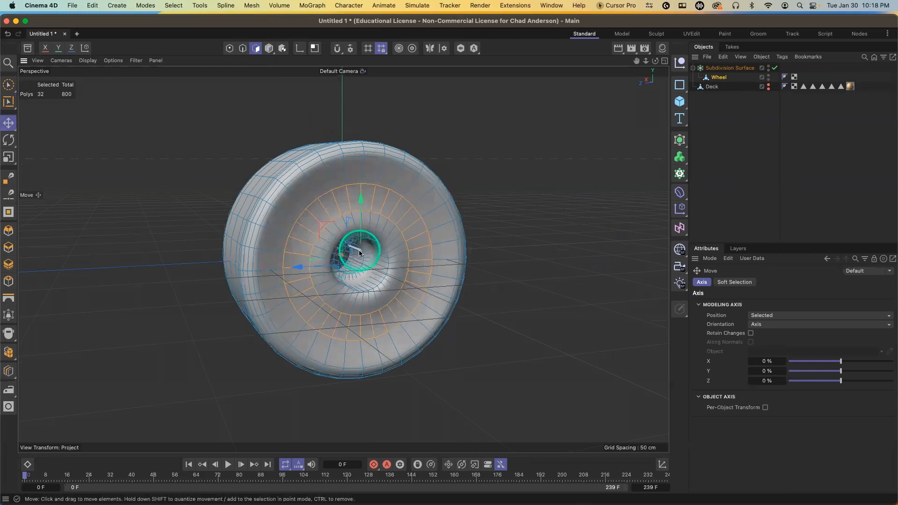
pyautogui.moveTo(358, 252); pyautogui.dragTo(338, 257)
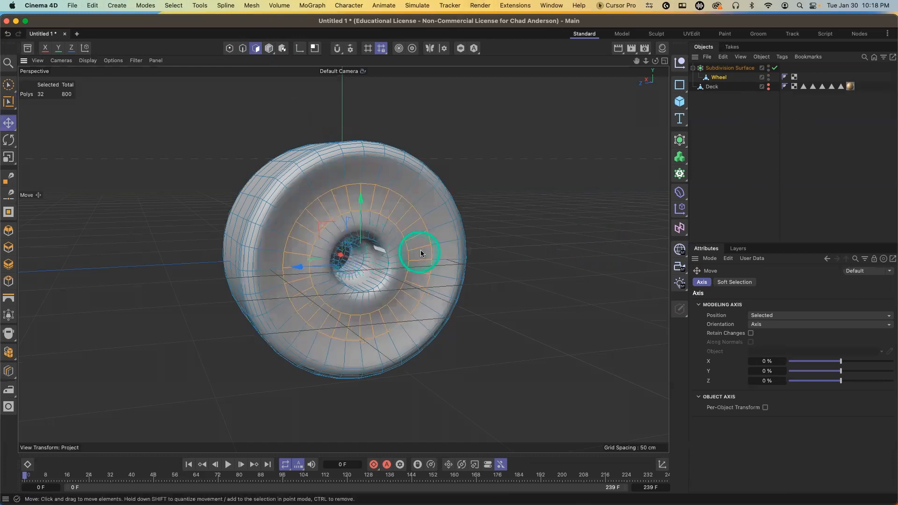
pyautogui.press('super+r')
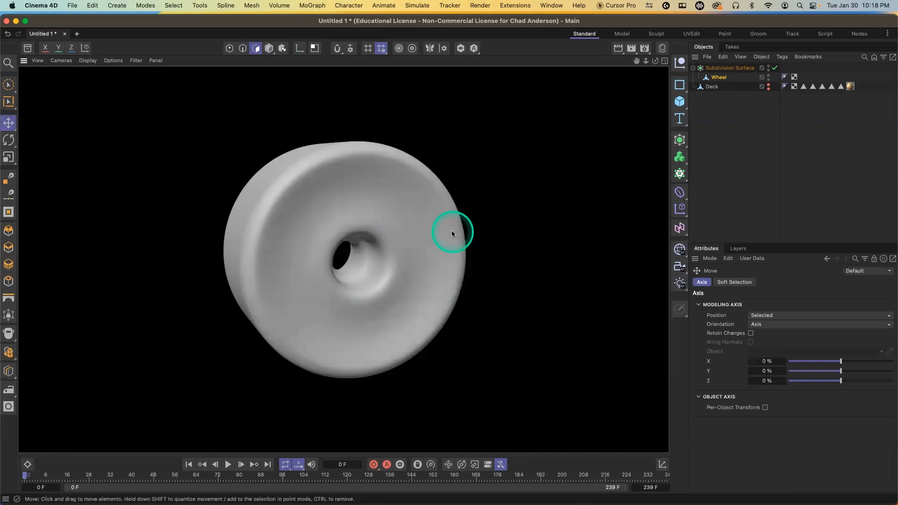
# Loop-select the matching middle ring of polygons on the wheel's opposite cap
pyautogui.keyDown('alt'); pyautogui.moveTo(389, 232); pyautogui.dragTo(584, 235); pyautogui.keyUp('alt')
pyautogui.press('u')
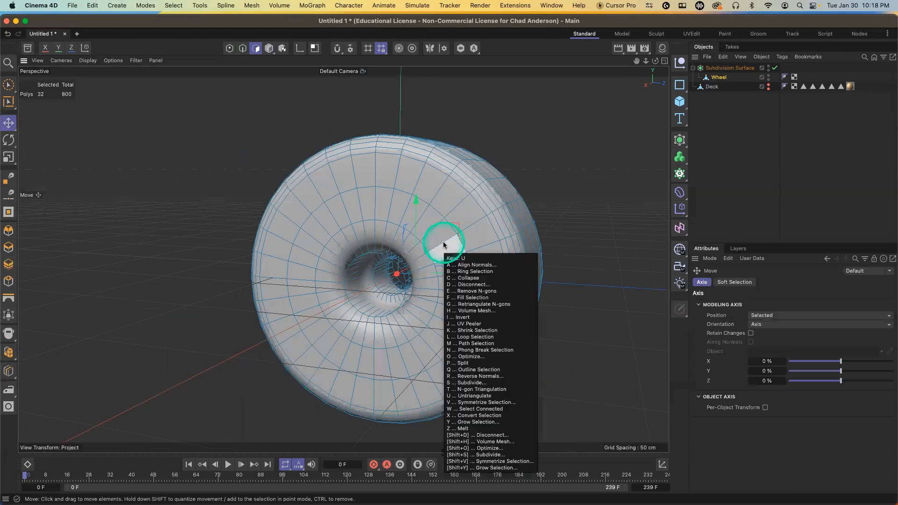
pyautogui.press('l')
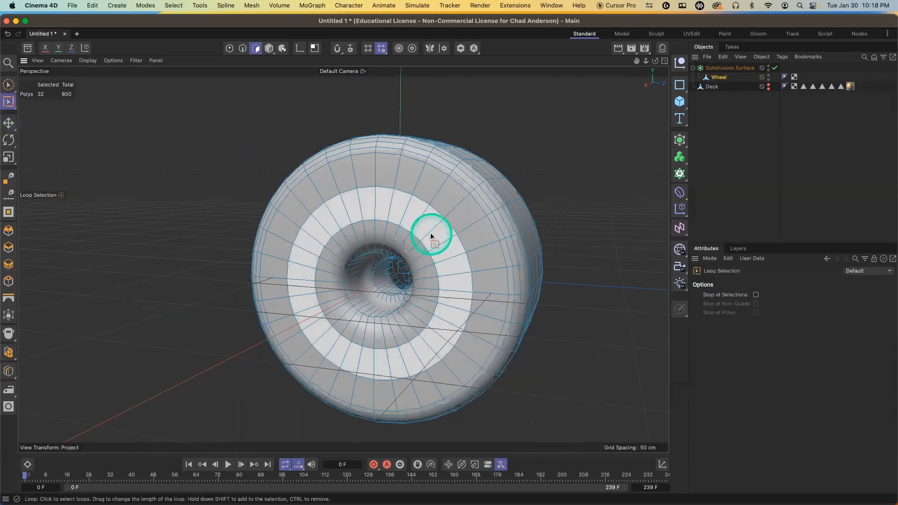
pyautogui.click(436, 265)
# Move the opposite cap's selected ring inward along the axle direction to dish that face, and check it in a render preview
pyautogui.press('t')
pyautogui.moveTo(173, 165)
pyautogui.mouseDown()
pyautogui.moveTo(197, 162)
pyautogui.moveTo(162, 171)
pyautogui.mouseUp()
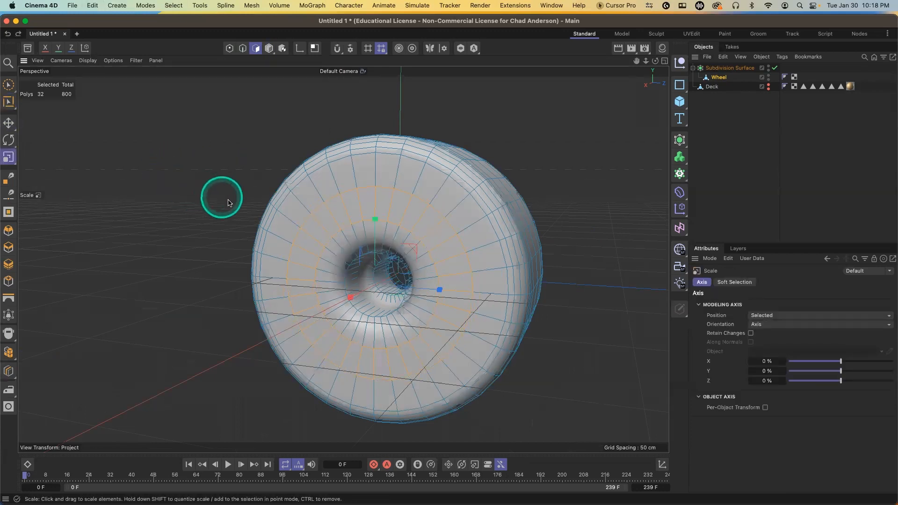
pyautogui.press('e')
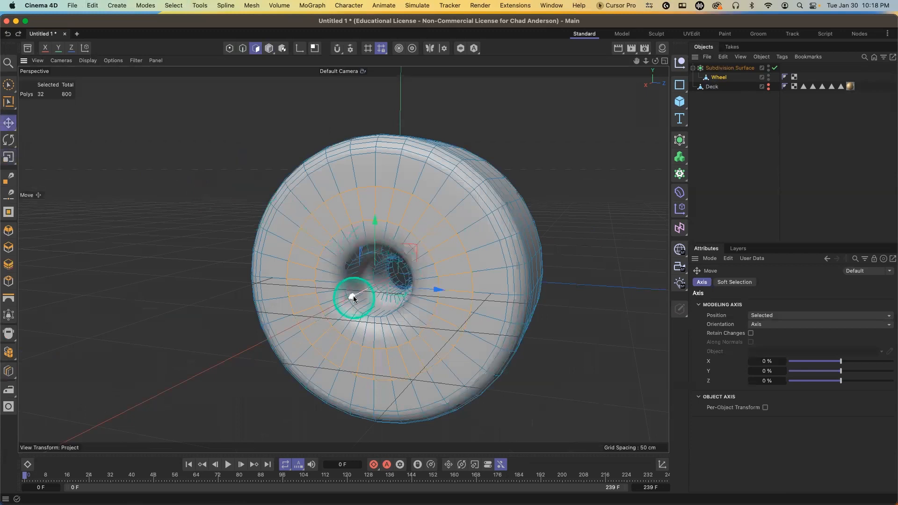
pyautogui.moveTo(352, 298); pyautogui.dragTo(355, 297)
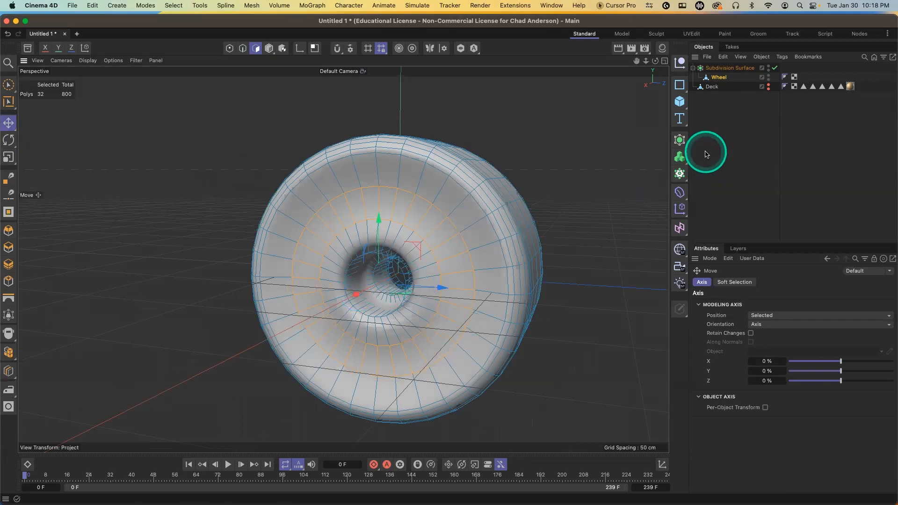
pyautogui.press('super+r')
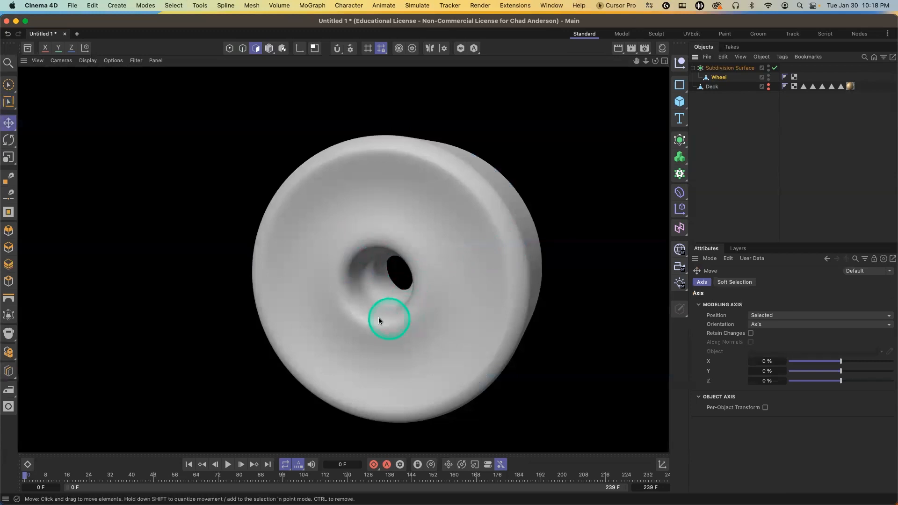
# Add a loop cut just inside the wheel's center hole near one cap, at about 84% offset, and check it in a render preview
pyautogui.press('k')
pyautogui.press('l')
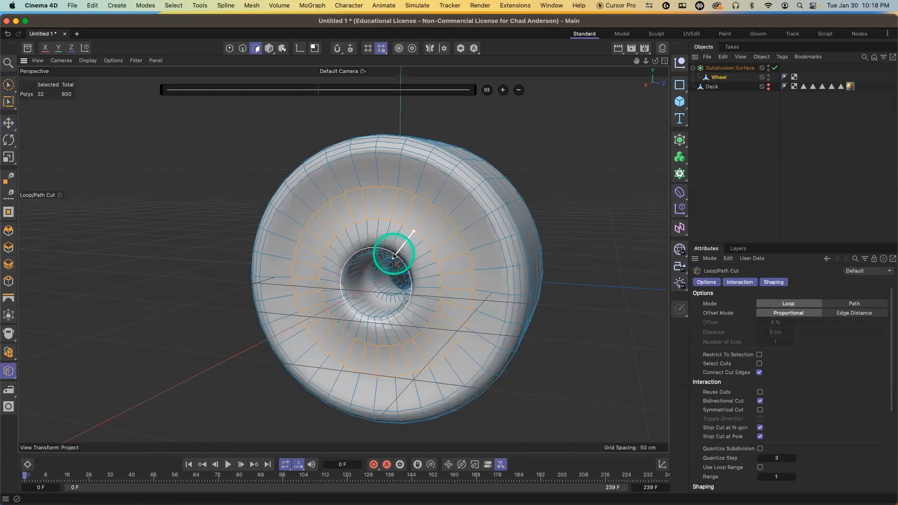
pyautogui.click(394, 256)
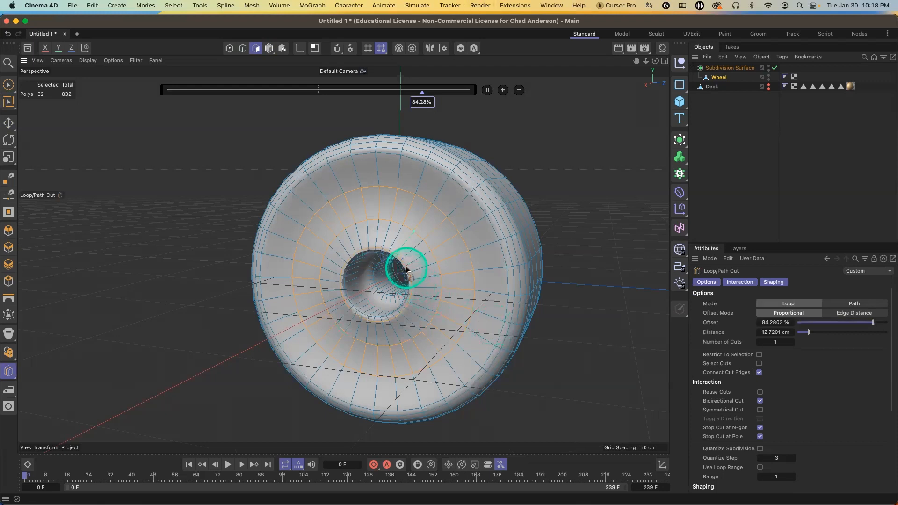
pyautogui.press('super+r')
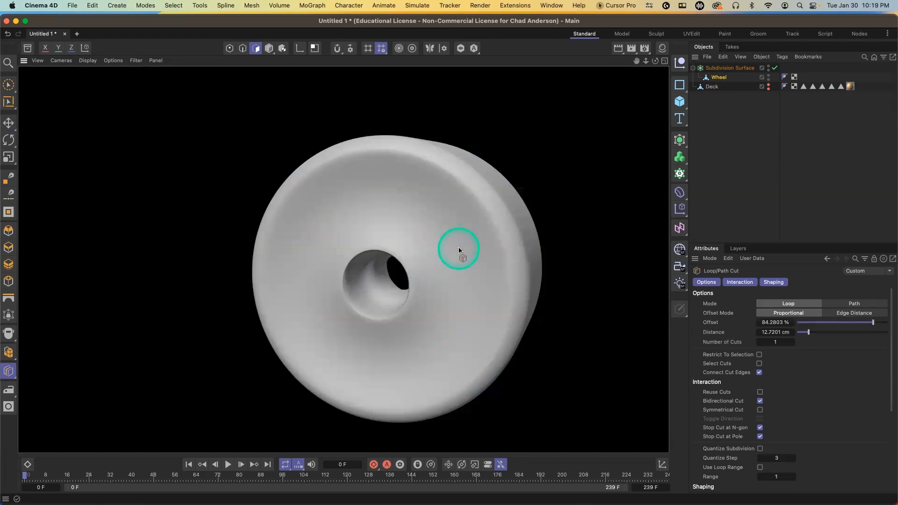
# Add a matching loop cut inside the hole near the opposite cap, at about 13% offset, and check the whole wheel in a render preview
pyautogui.keyDown('alt'); pyautogui.moveTo(461, 248); pyautogui.dragTo(289, 262); pyautogui.keyUp('alt')
pyautogui.keyDown('alt'); pyautogui.moveTo(537, 275); pyautogui.dragTo(348, 256); pyautogui.keyUp('alt')
pyautogui.keyDown('alt'); pyautogui.moveTo(411, 257); pyautogui.dragTo(501, 250); pyautogui.keyUp('alt')
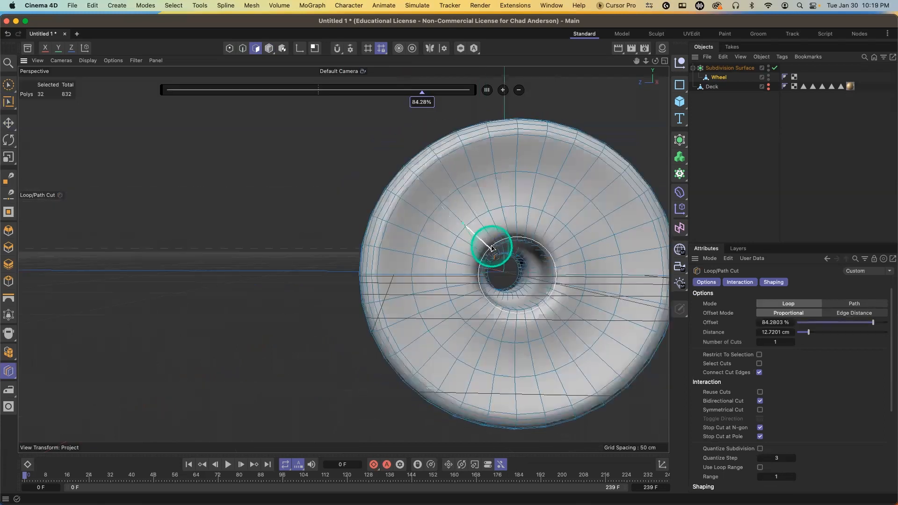
pyautogui.click(491, 247)
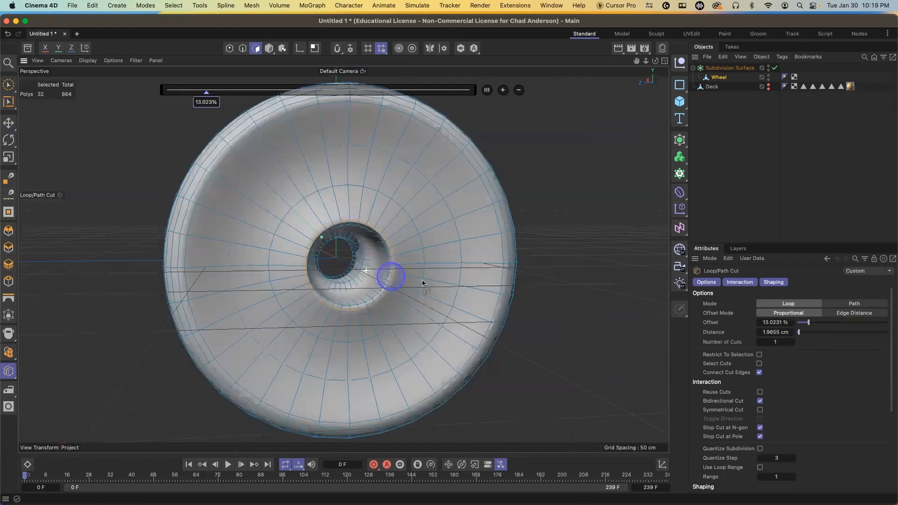
pyautogui.keyDown('alt'); pyautogui.moveTo(361, 265); pyautogui.dragTo(384, 253); pyautogui.keyUp('alt')
pyautogui.keyDown('alt'); pyautogui.moveTo(384, 253); pyautogui.dragTo(479, 308, button='right'); pyautogui.keyUp('alt')
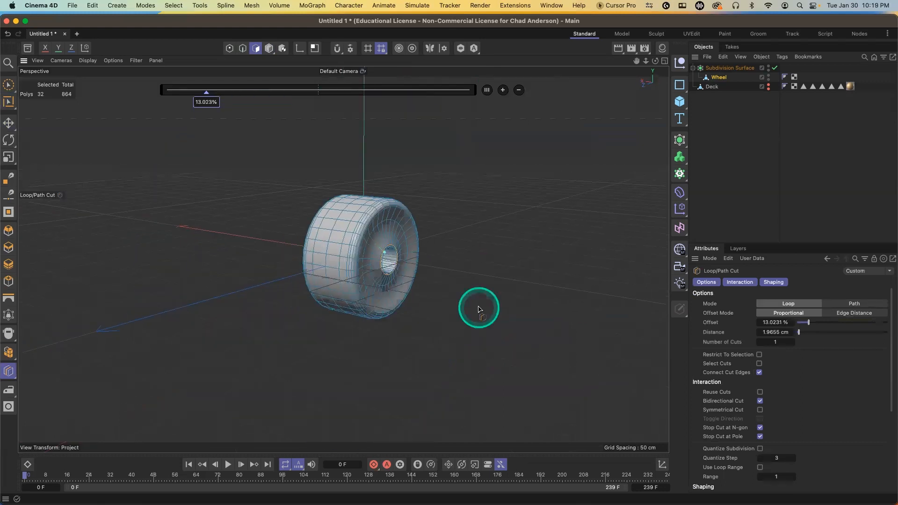
pyautogui.press('super+r')
pyautogui.click(766, 151)
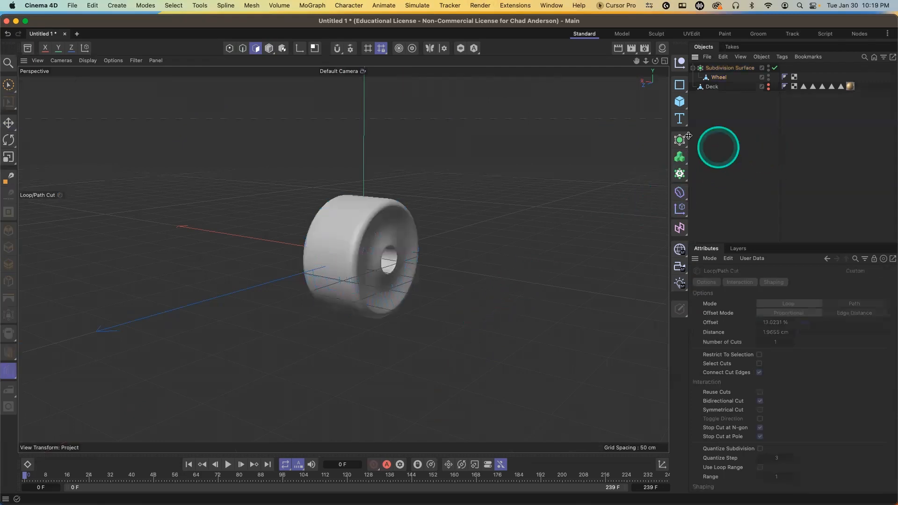
# Create a near-white material with a color value (V) of 95% and apply it to the Subdivision Surface
pyautogui.click(663, 48)
pyautogui.doubleClick(576, 99)
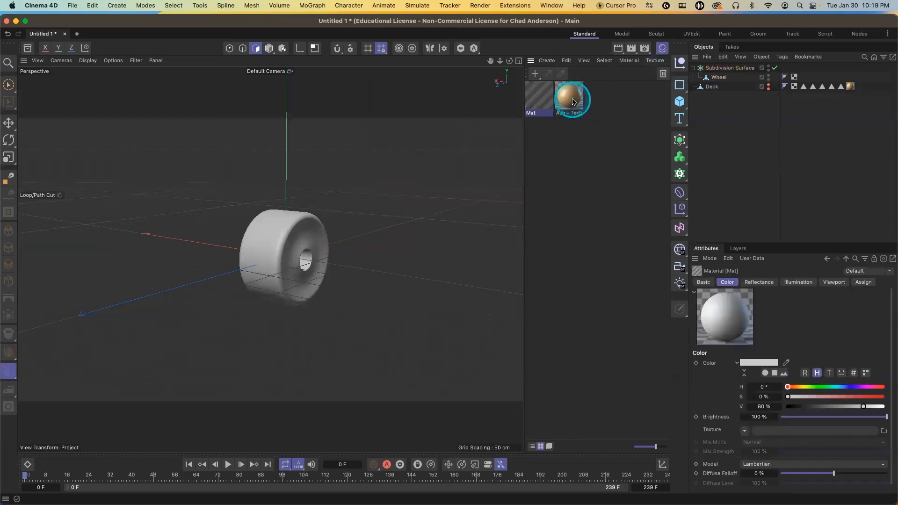
pyautogui.moveTo(551, 98); pyautogui.dragTo(723, 69)
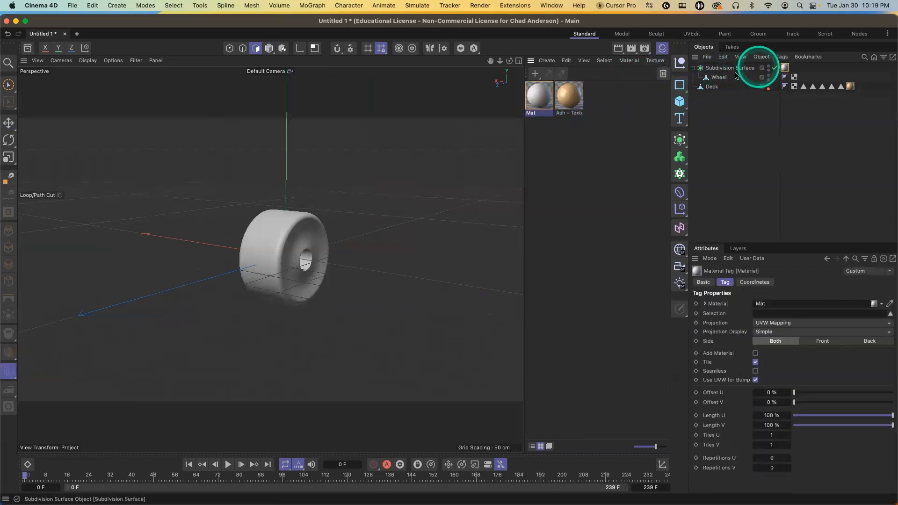
pyautogui.doubleClick(538, 95)
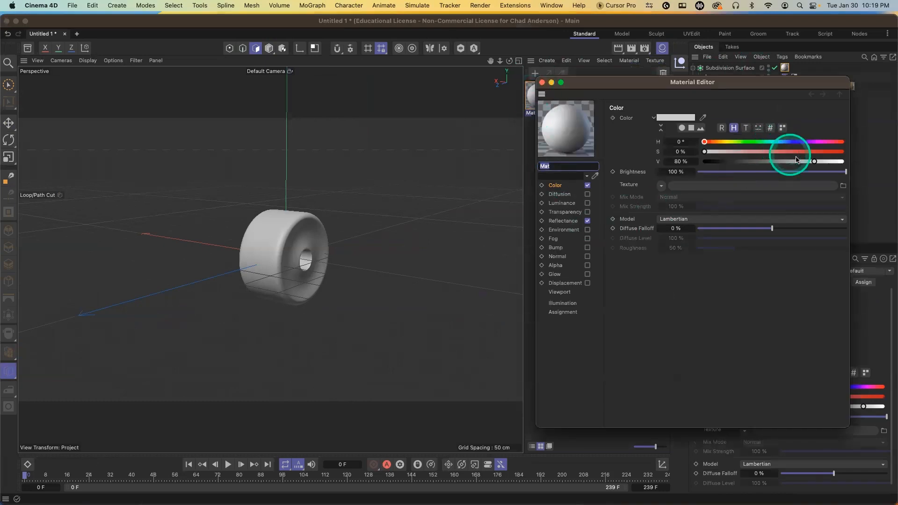
pyautogui.moveTo(813, 161); pyautogui.dragTo(836, 163)
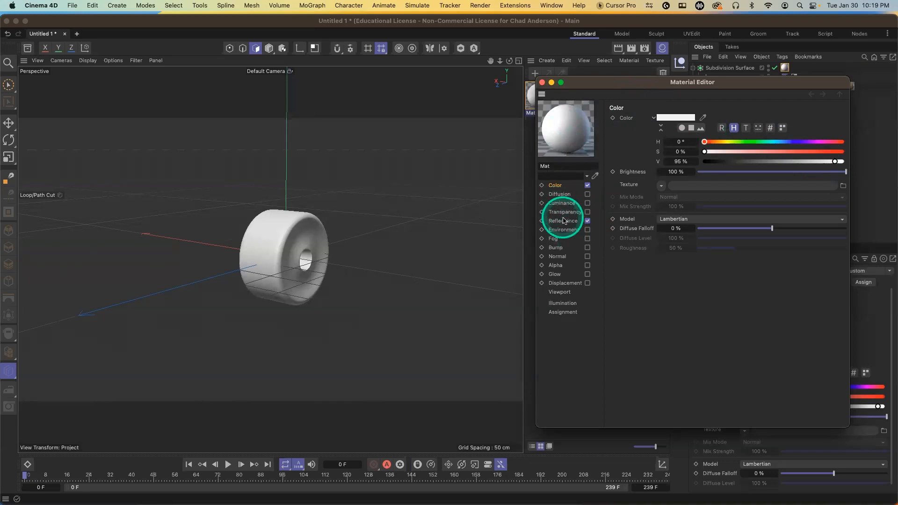
# Enable the material's Bump channel with a Noise texture and set the noise's Global Scale to 2%
pyautogui.click(587, 247)
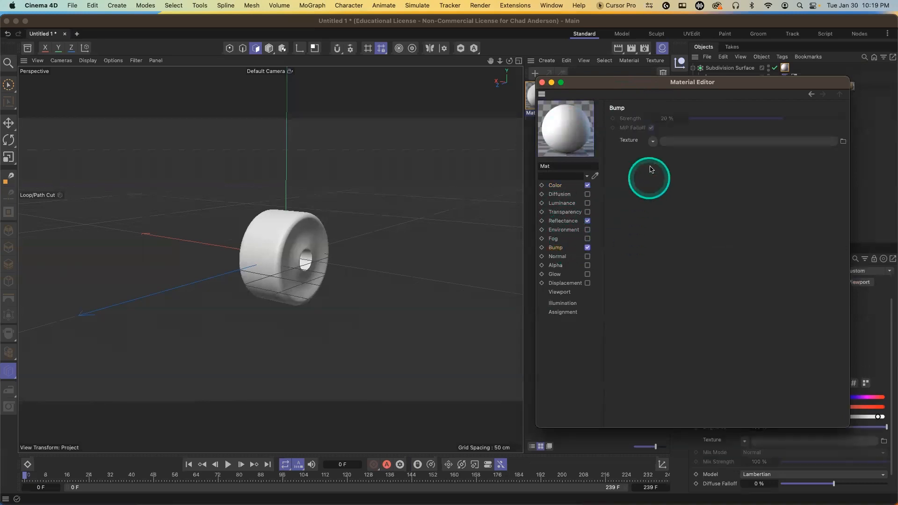
pyautogui.click(652, 140)
pyautogui.moveTo(681, 227)
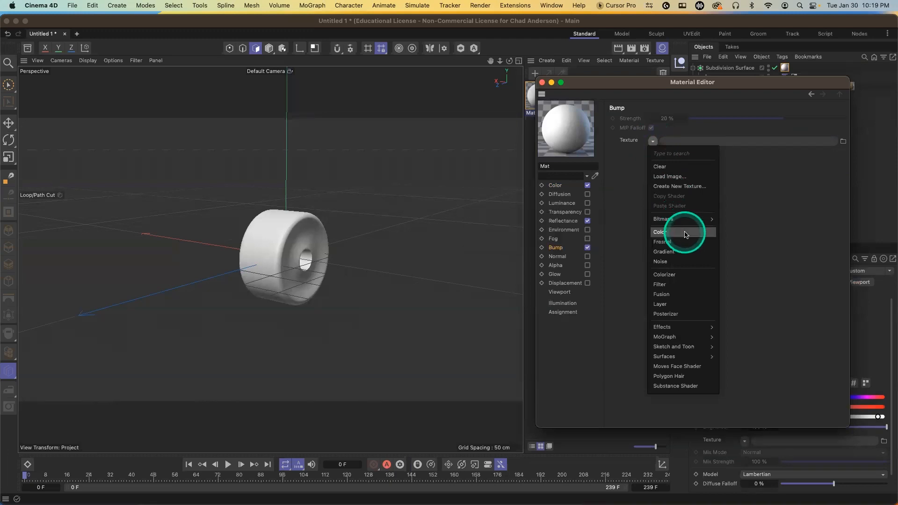
pyautogui.click(680, 261)
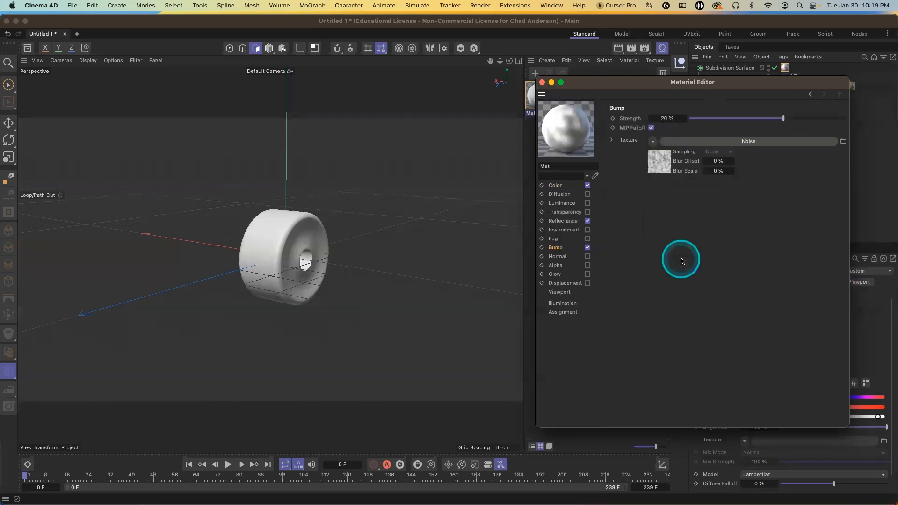
pyautogui.click(656, 171)
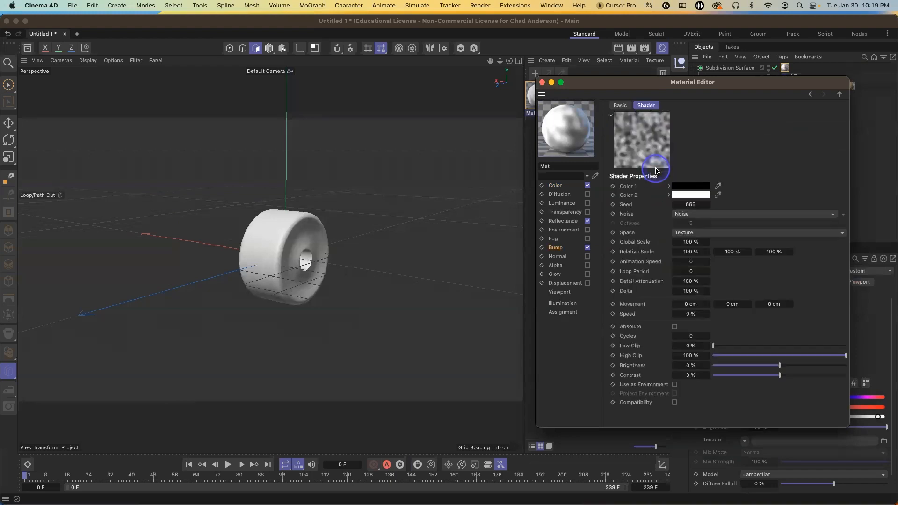
pyautogui.doubleClick(689, 243)
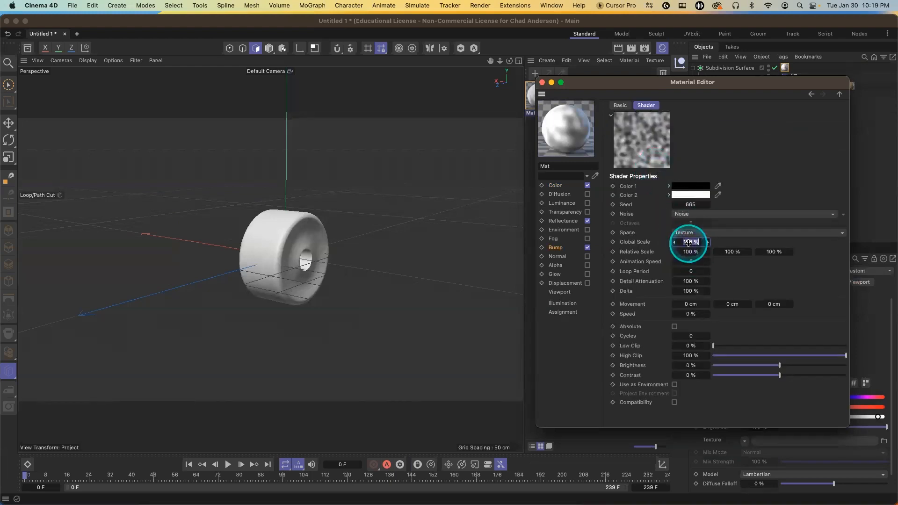
pyautogui.write('10')
pyautogui.press('Return')
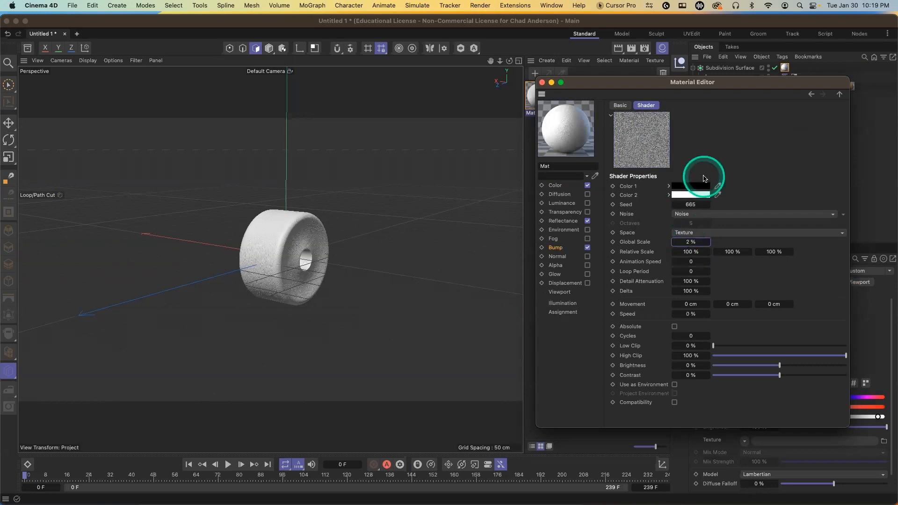
# Try a bump strength of 2% in a render preview and disable the material's Bump channel
pyautogui.click(812, 94)
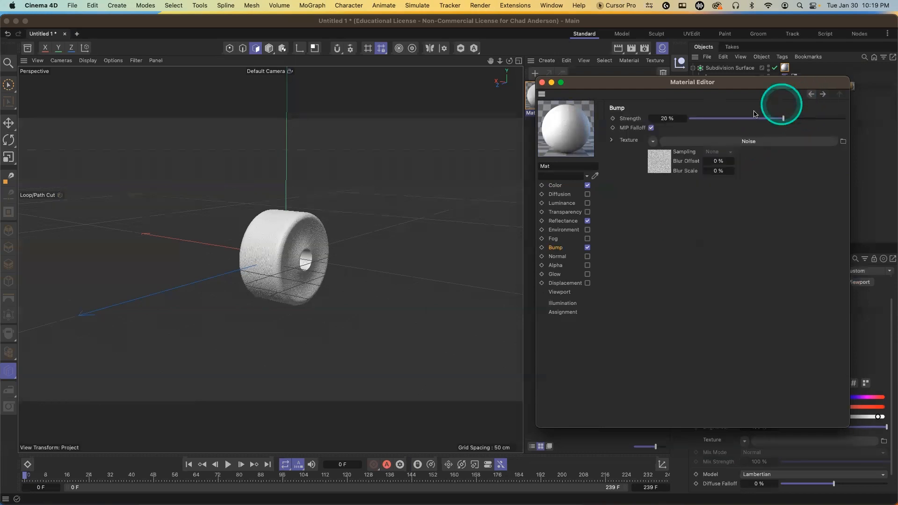
pyautogui.doubleClick(668, 118)
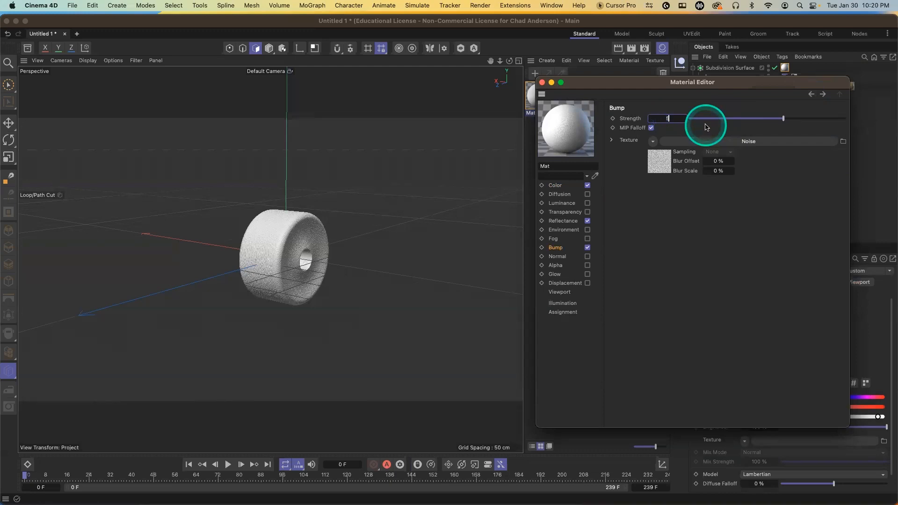
pyautogui.doubleClick(667, 119)
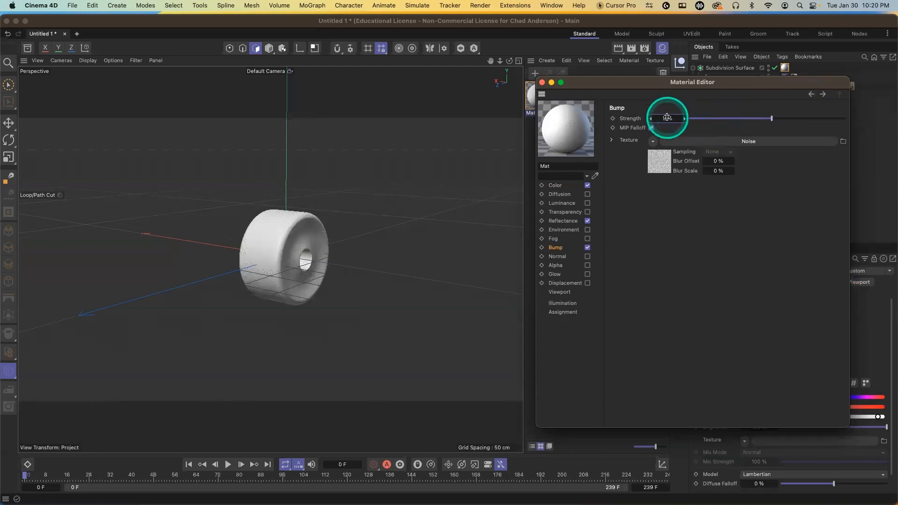
pyautogui.write('2')
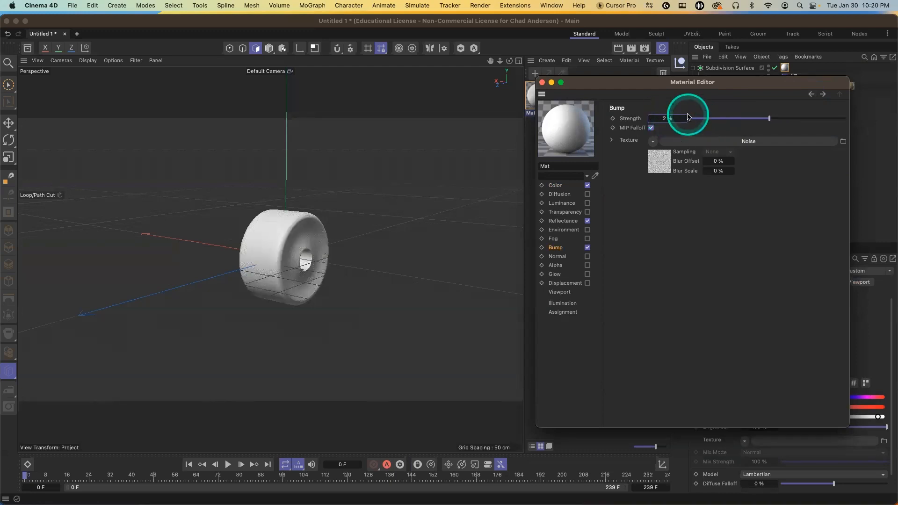
pyautogui.click(486, 199)
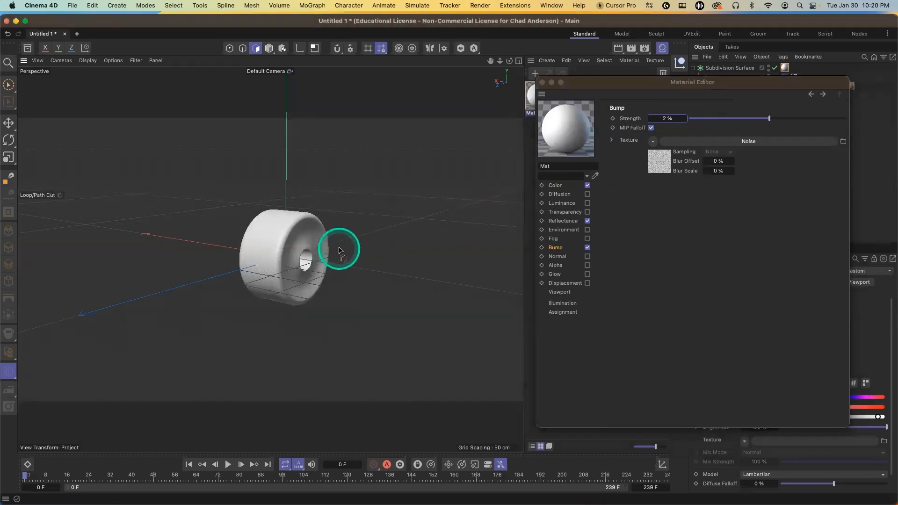
pyautogui.press('e')
pyautogui.hotkey('ctrl', 'r')
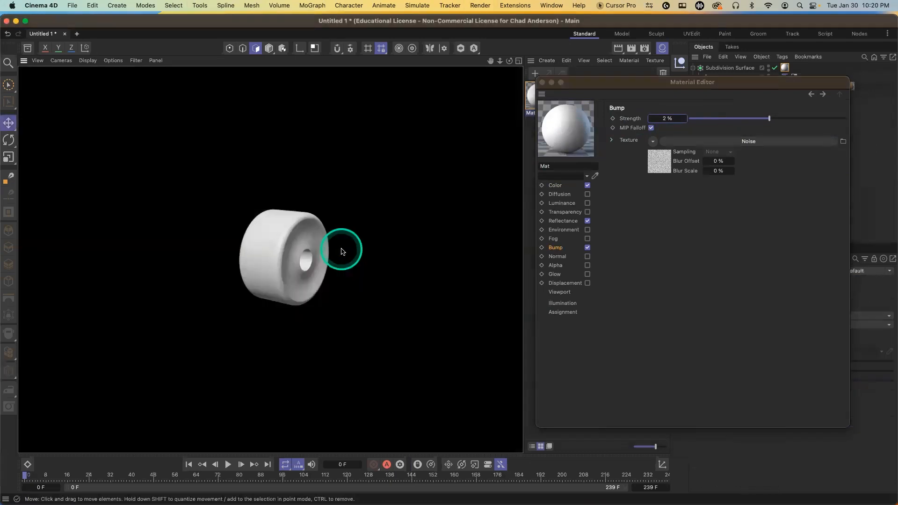
pyautogui.click(313, 256)
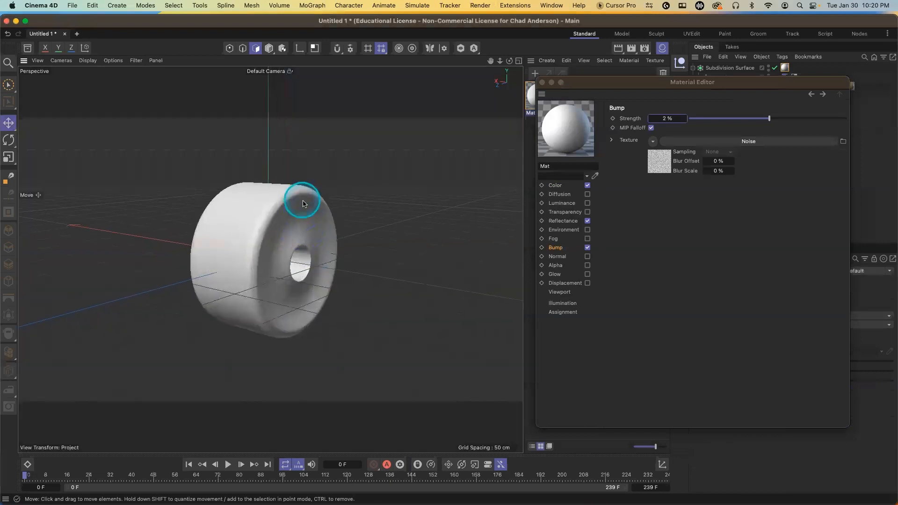
pyautogui.hotkey('ctrl', 'r')
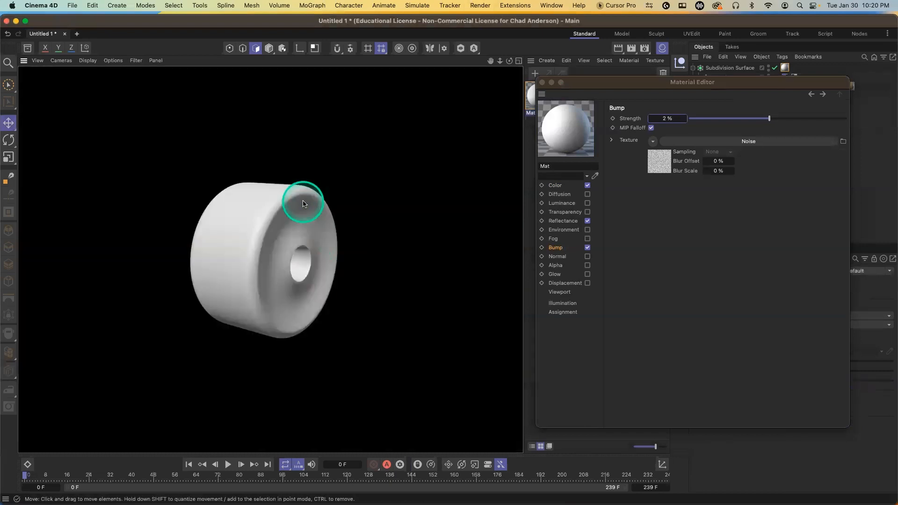
pyautogui.click(587, 247)
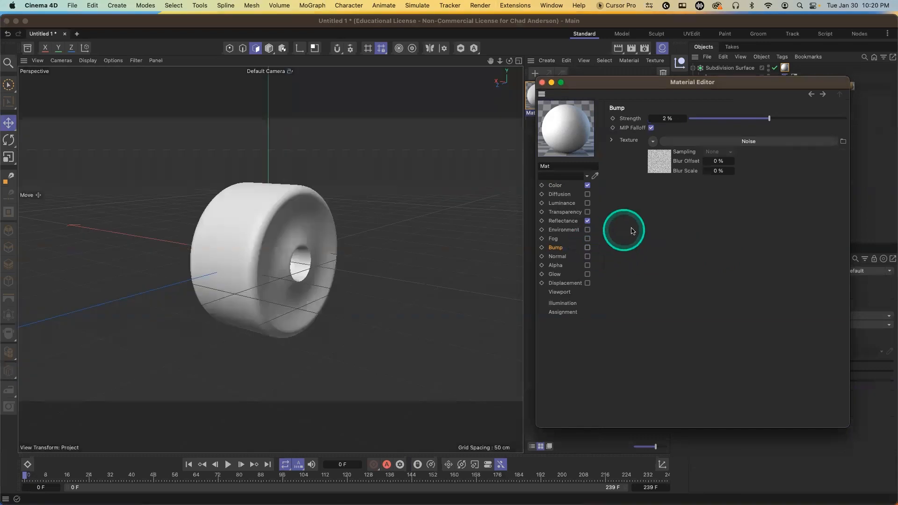
# Enable the Diffusion channel with a Noise texture and set the noise's Color 1 to light grey, about 89% value
pyautogui.click(587, 194)
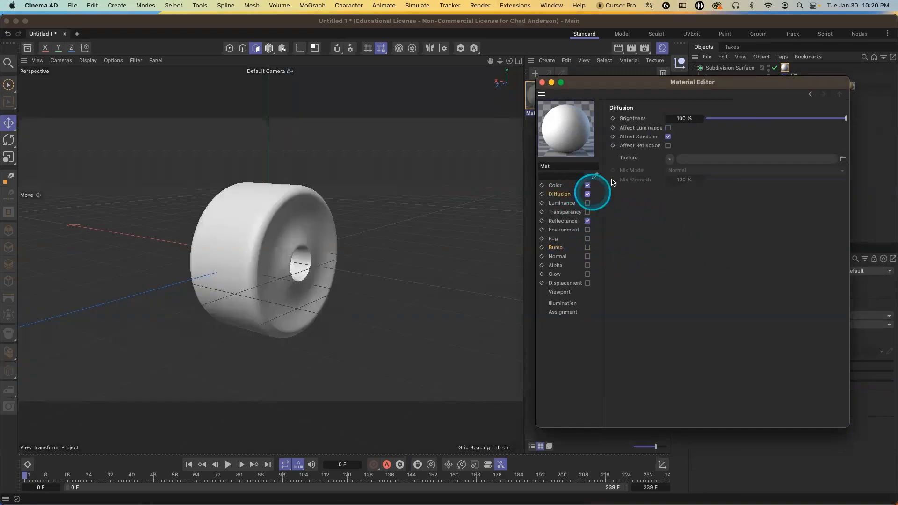
pyautogui.click(670, 159)
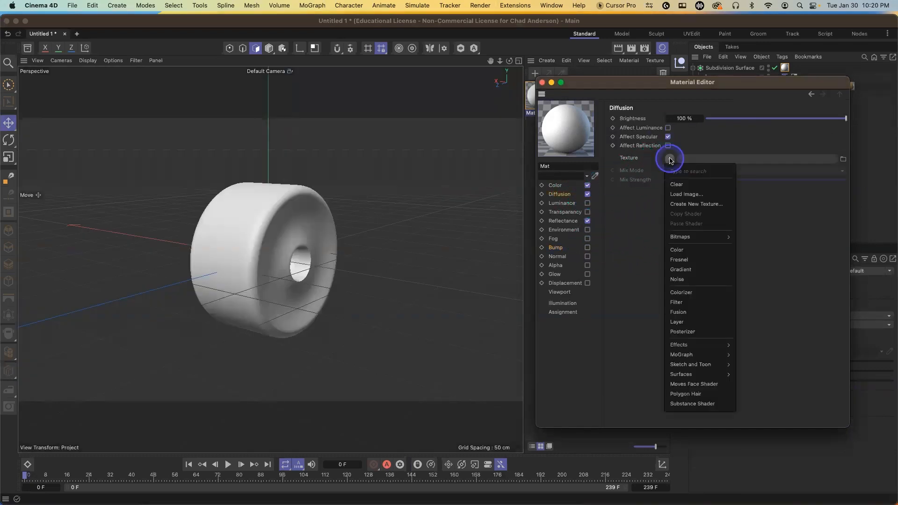
pyautogui.click(704, 279)
pyautogui.click(678, 181)
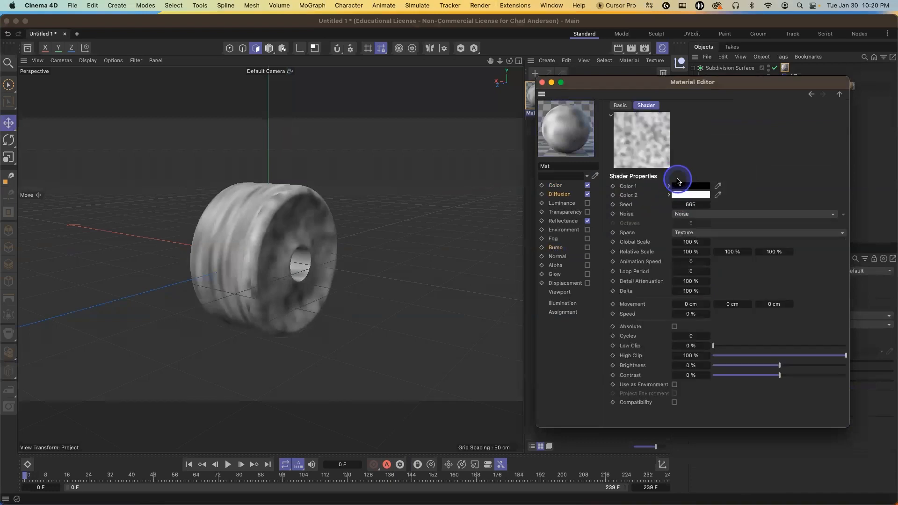
pyautogui.click(690, 185)
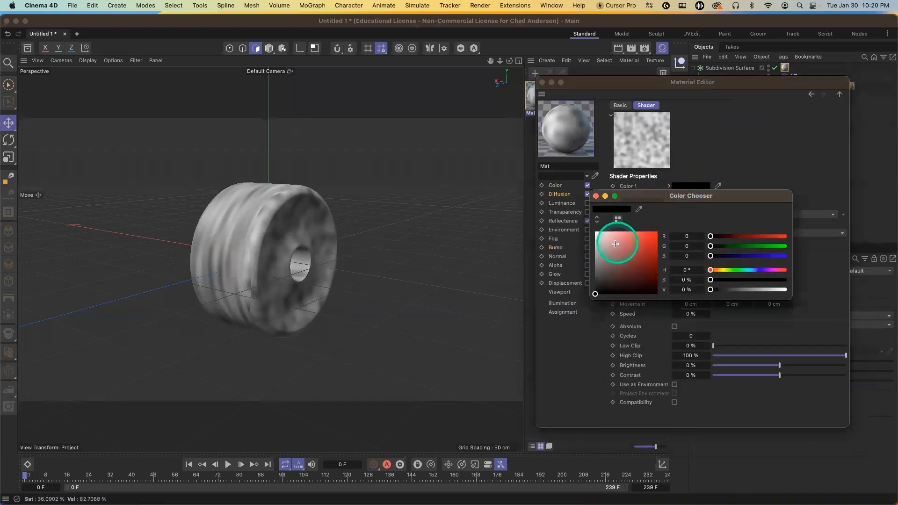
pyautogui.moveTo(615, 243); pyautogui.dragTo(594, 239)
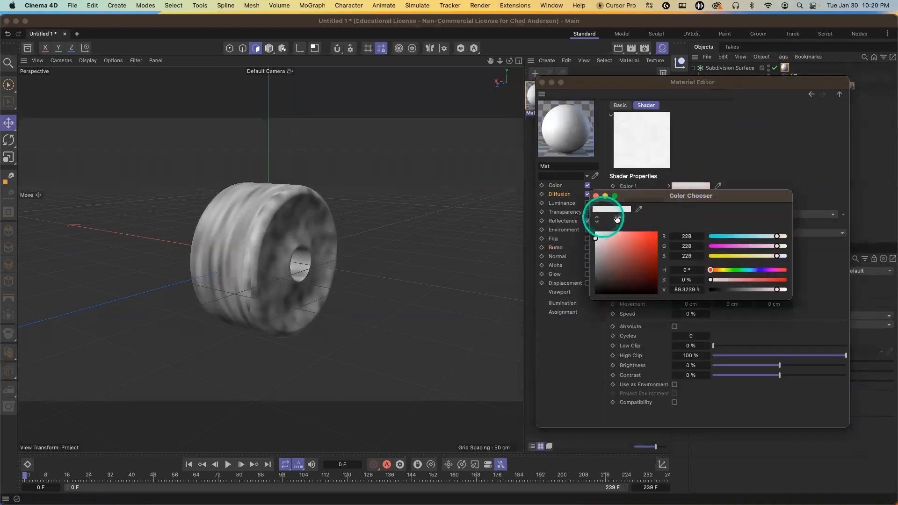
pyautogui.click(596, 196)
# Set the diffusion noise's Global Scale to 2%, check the wheel in a render preview, and close the material's settings
pyautogui.doubleClick(691, 242)
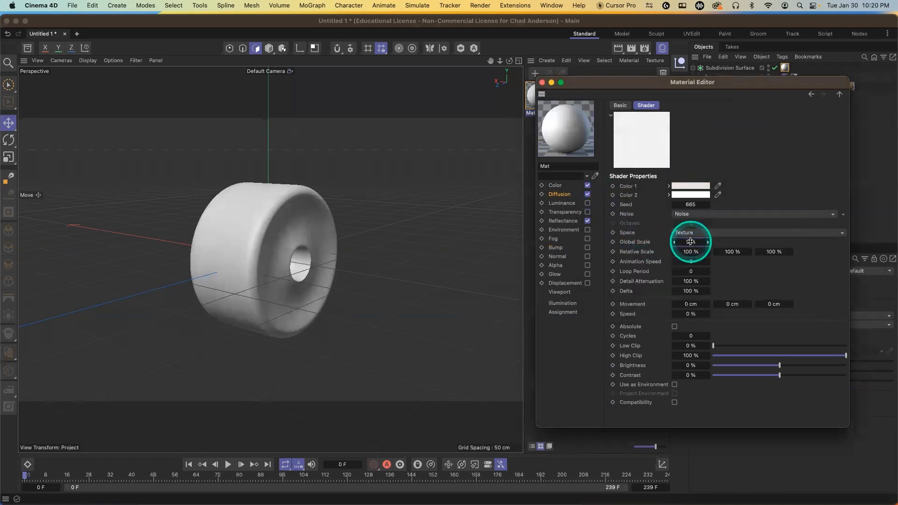
pyautogui.press('super+r')
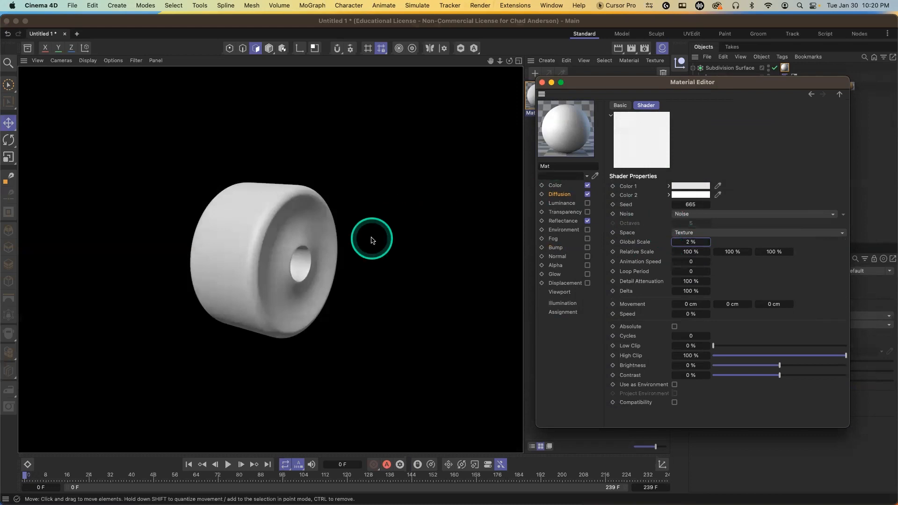
pyautogui.click(542, 82)
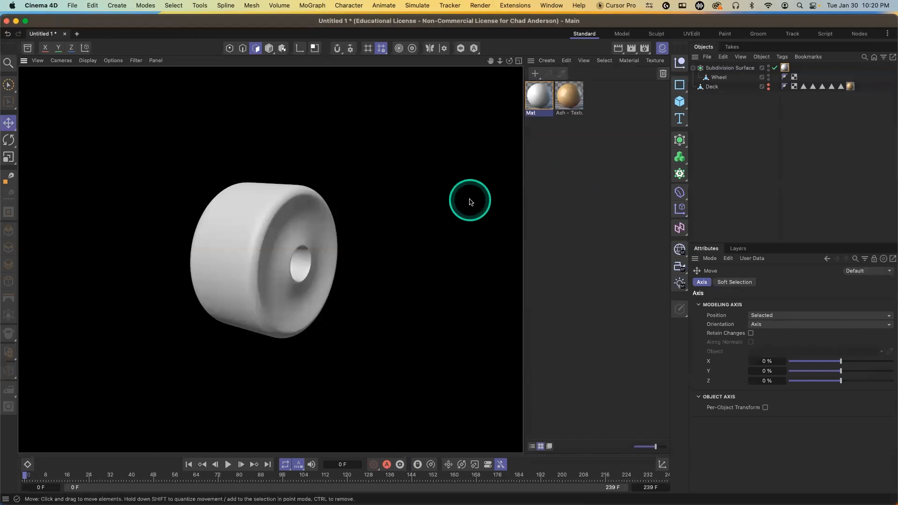
pyautogui.click(567, 172)
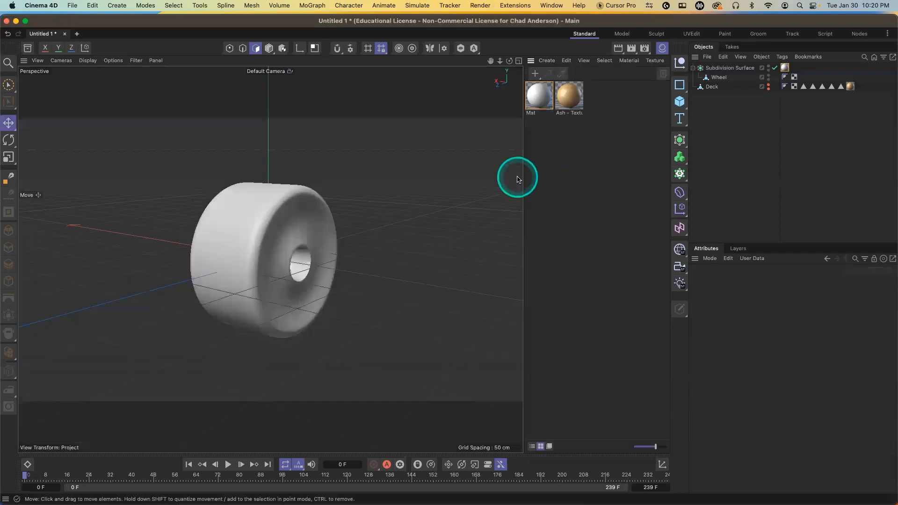
# Hide the wheel's Subdivision Surface and the Deck in both viewport and render, and close the Material Manager
pyautogui.click(769, 67)
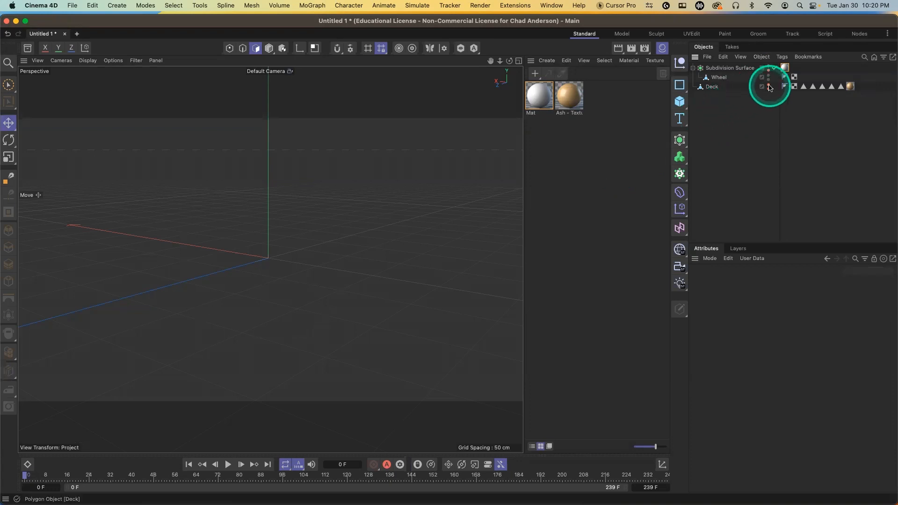
pyautogui.click(768, 85)
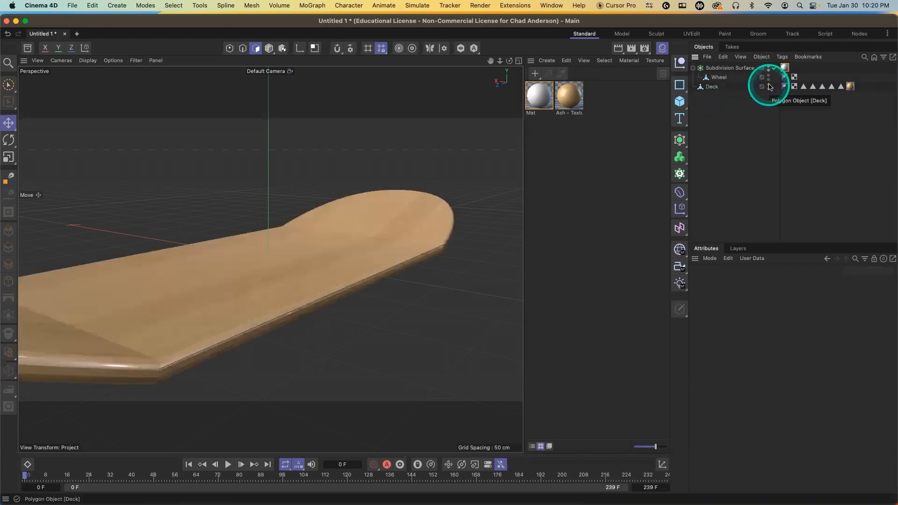
pyautogui.click(769, 86)
pyautogui.click(769, 86)
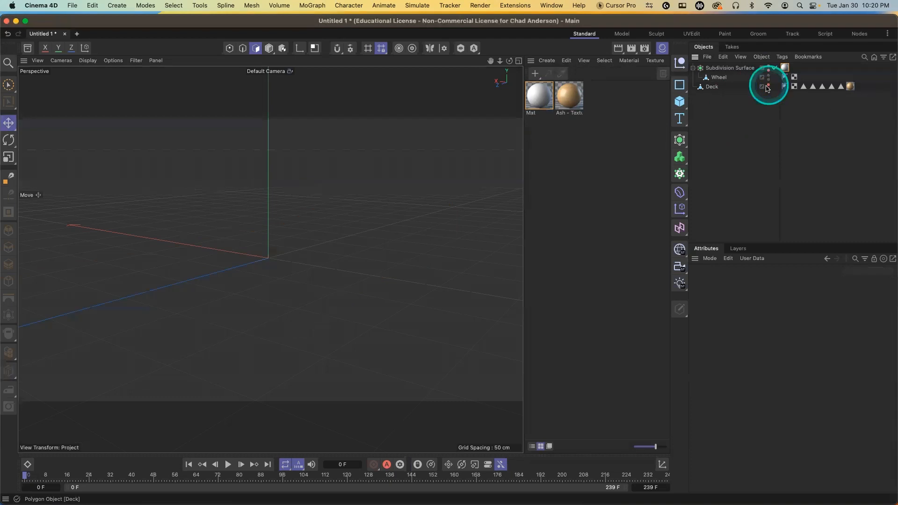
pyautogui.click(663, 49)
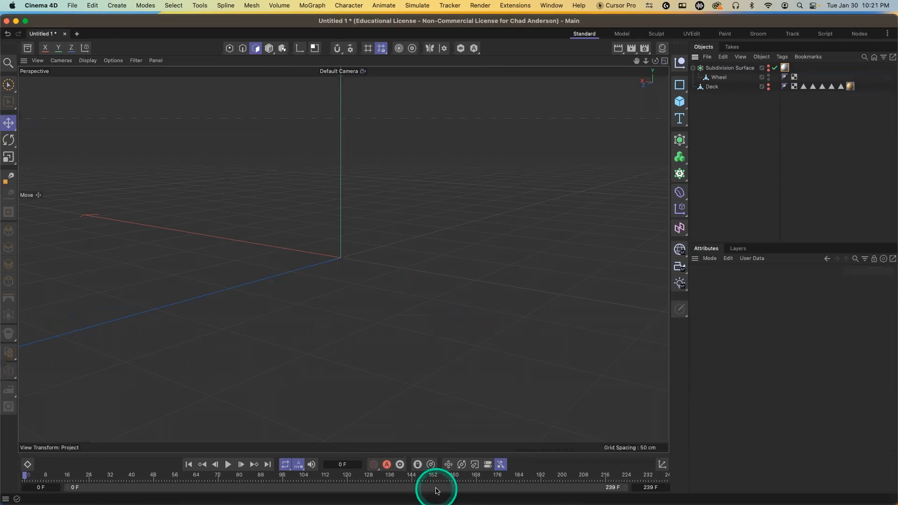
# Switch to Preview, examine the skateboard truck's shape in skate truck.webp, and return to Cinema 4D
pyautogui.moveTo(436, 504)
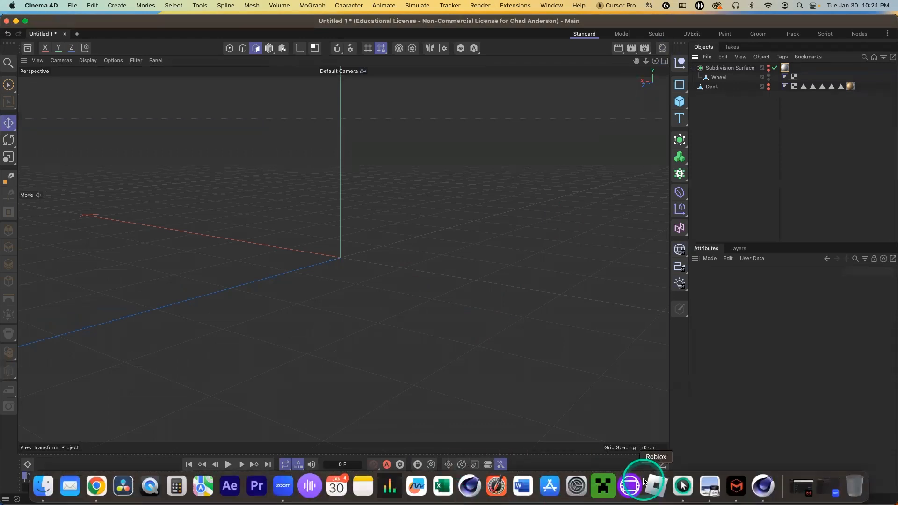
pyautogui.rightClick(708, 487)
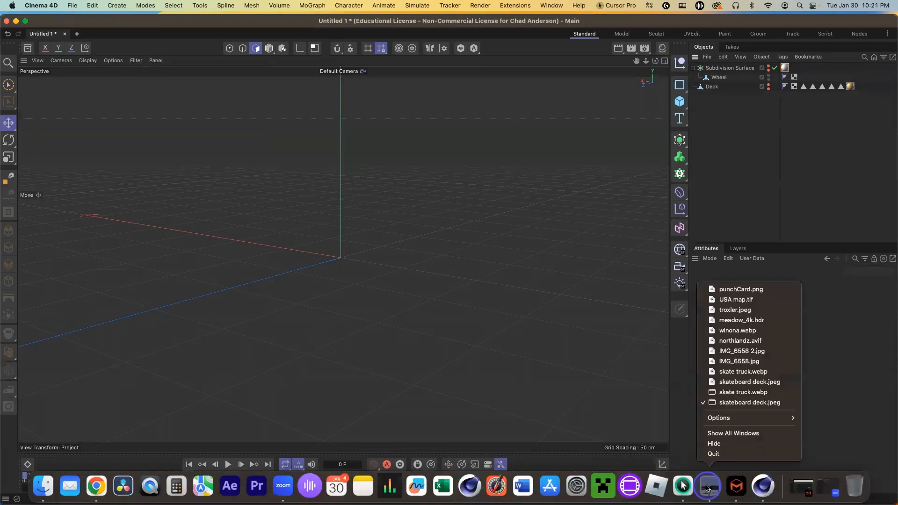
pyautogui.click(730, 392)
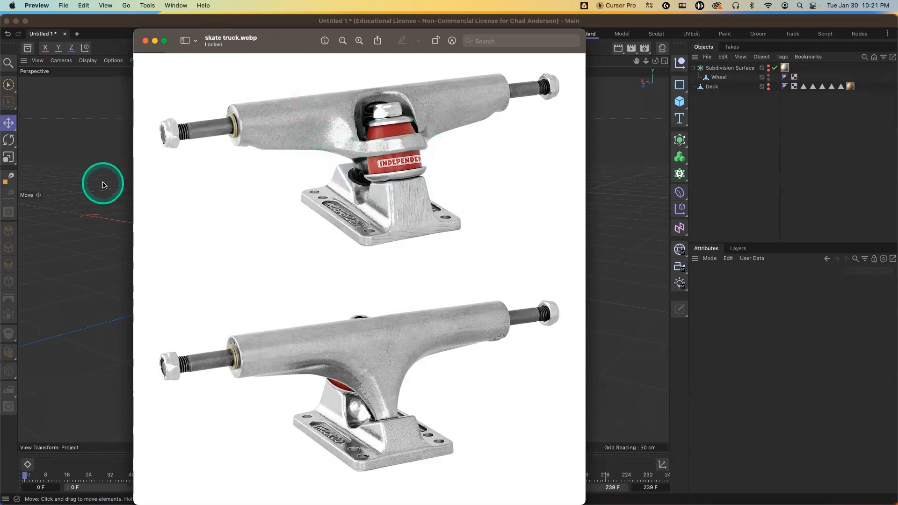
pyautogui.click(89, 192)
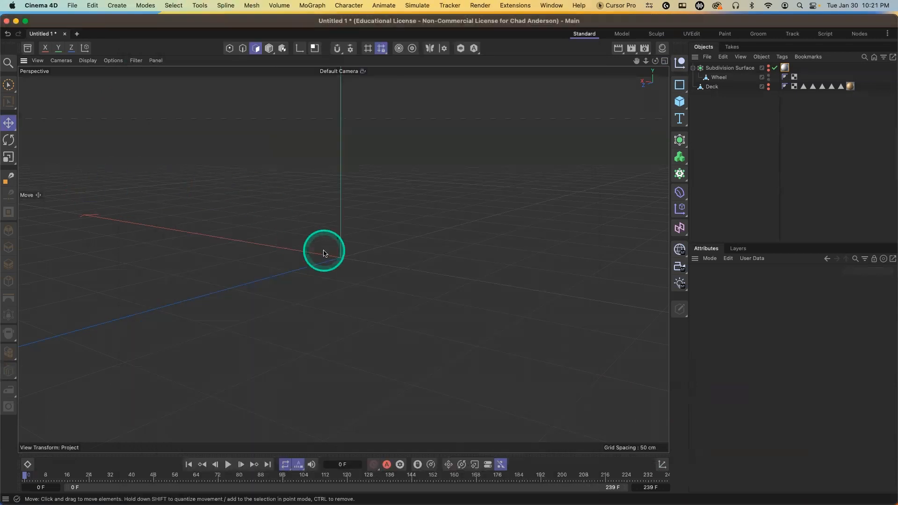
pyautogui.moveTo(591, 495)
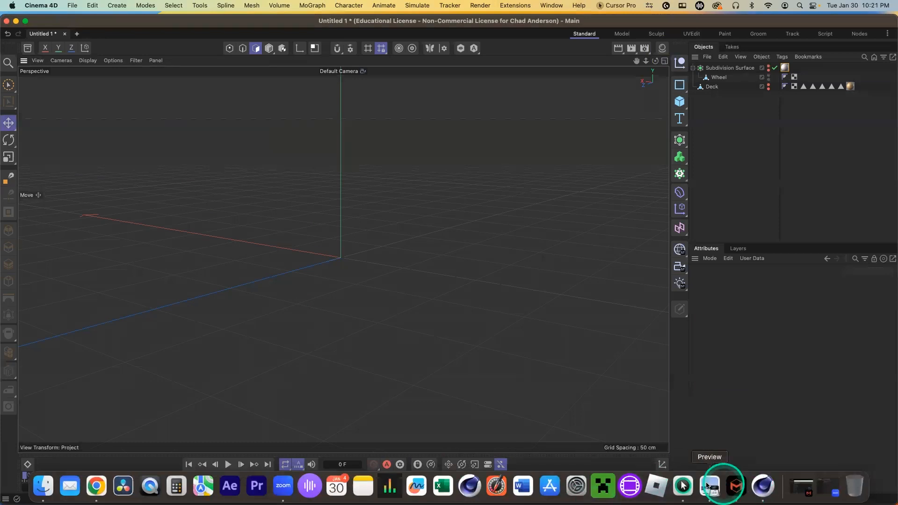
pyautogui.click(709, 485)
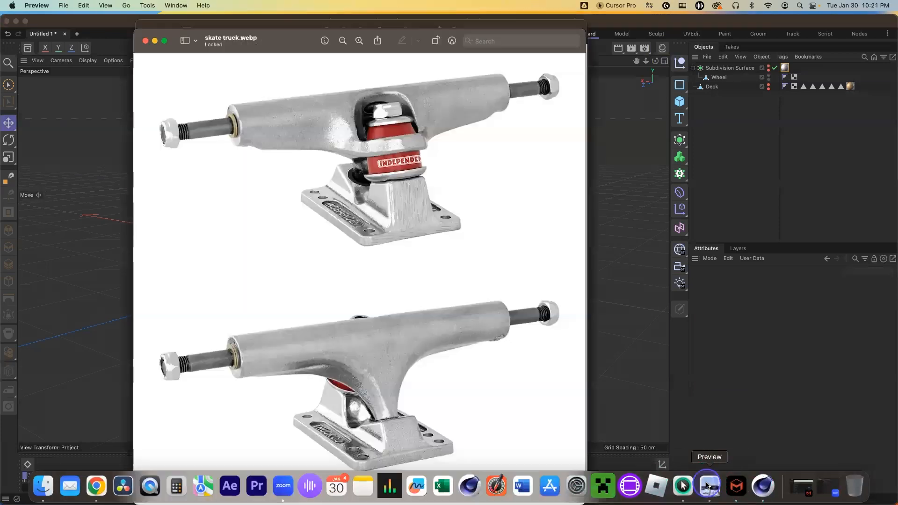
pyautogui.click(95, 283)
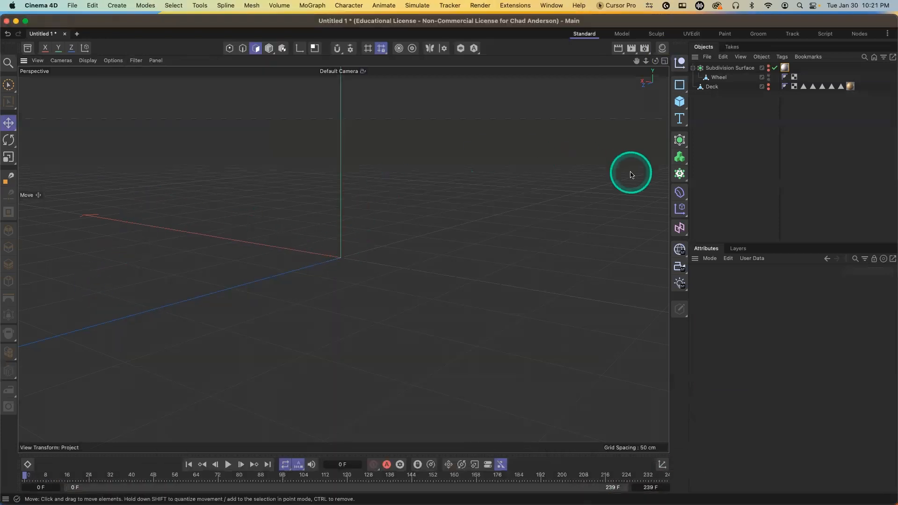
# Add a cube and flatten it to a Y size of about 9.6 cm
pyautogui.click(680, 101)
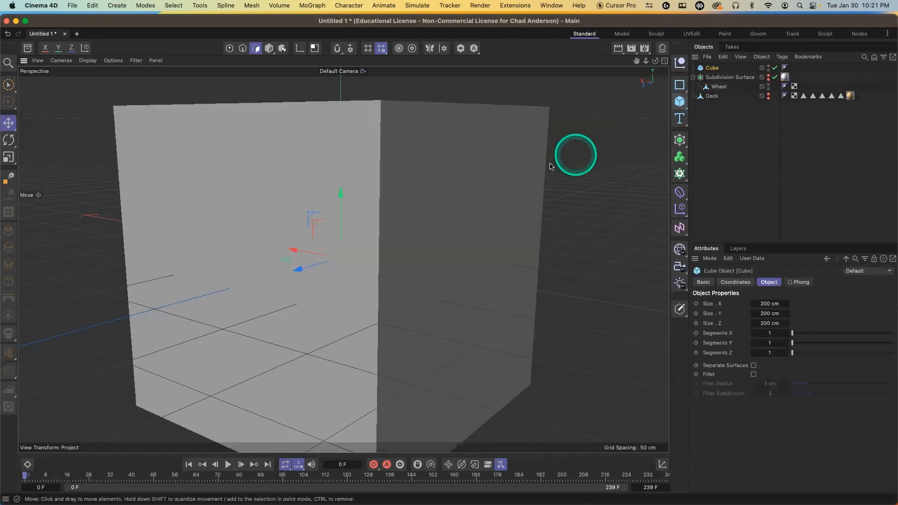
pyautogui.click(46, 67)
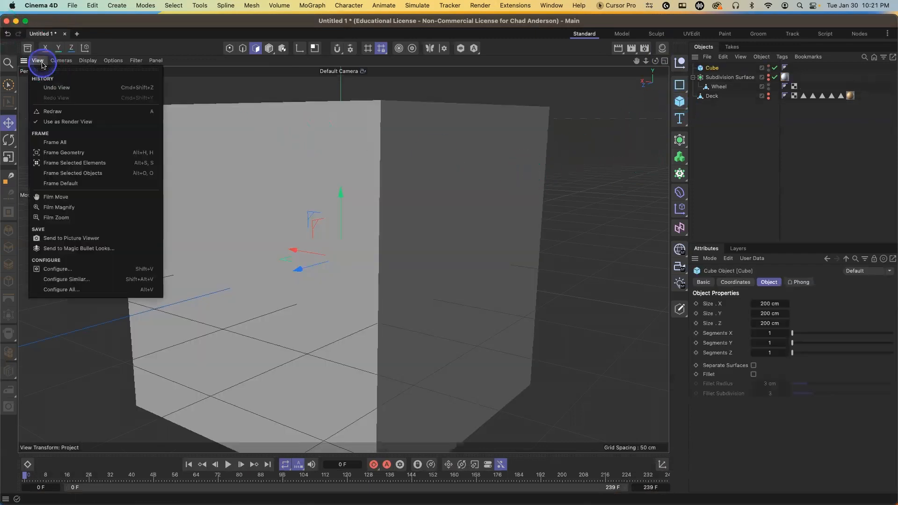
pyautogui.click(85, 181)
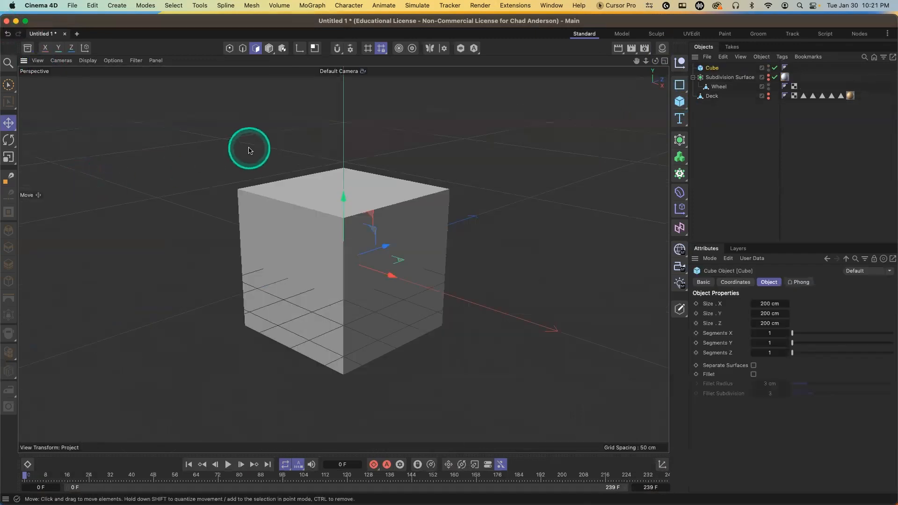
pyautogui.click(269, 49)
pyautogui.click(344, 191)
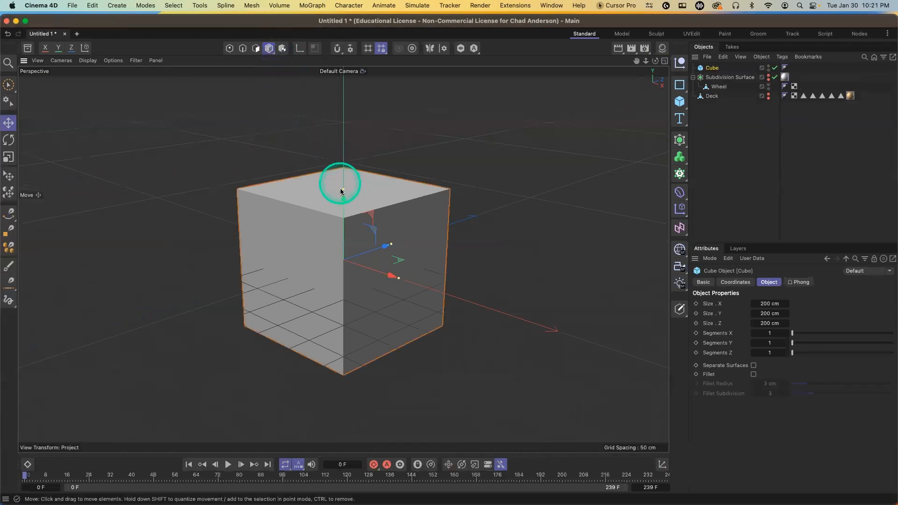
pyautogui.moveTo(344, 191); pyautogui.dragTo(343, 259)
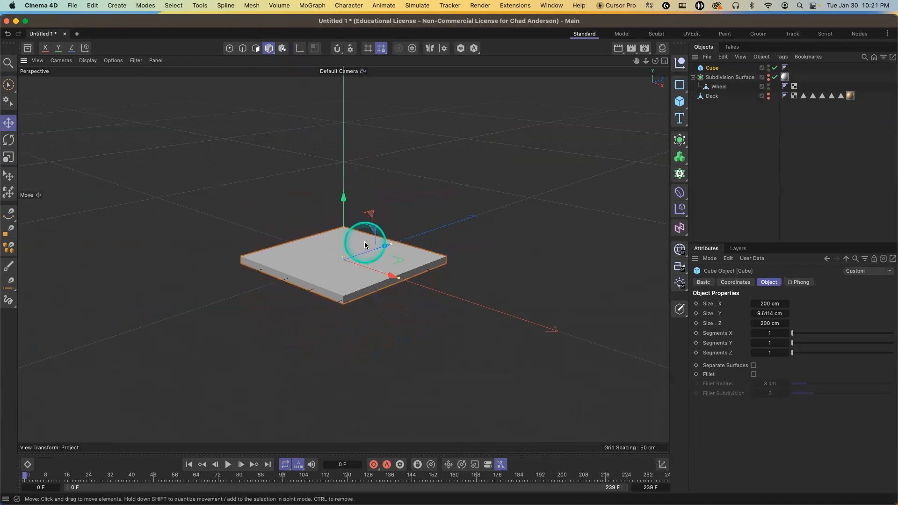
# Stretch the flattened cube along X to a size of about 285 cm
pyautogui.click(403, 278)
pyautogui.moveTo(399, 280); pyautogui.dragTo(421, 304)
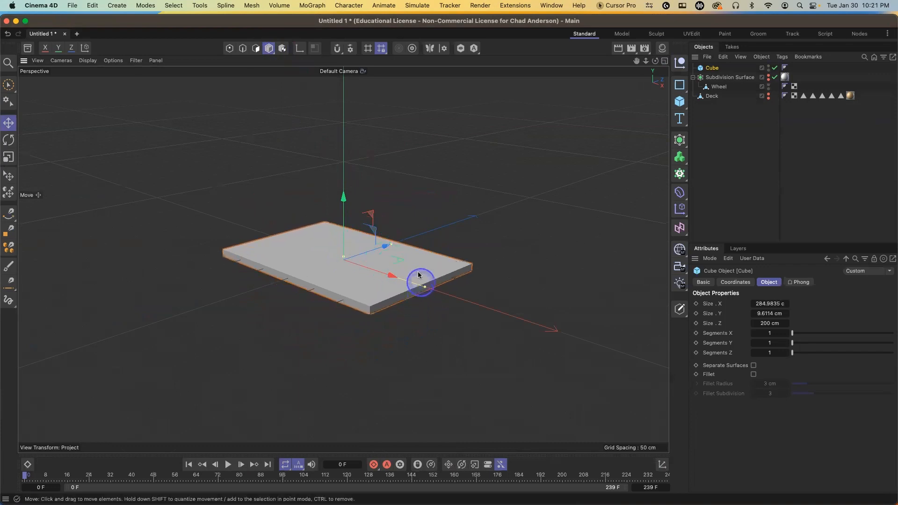
pyautogui.keyDown('alt'); pyautogui.moveTo(389, 272); pyautogui.dragTo(415, 277); pyautogui.keyUp('alt')
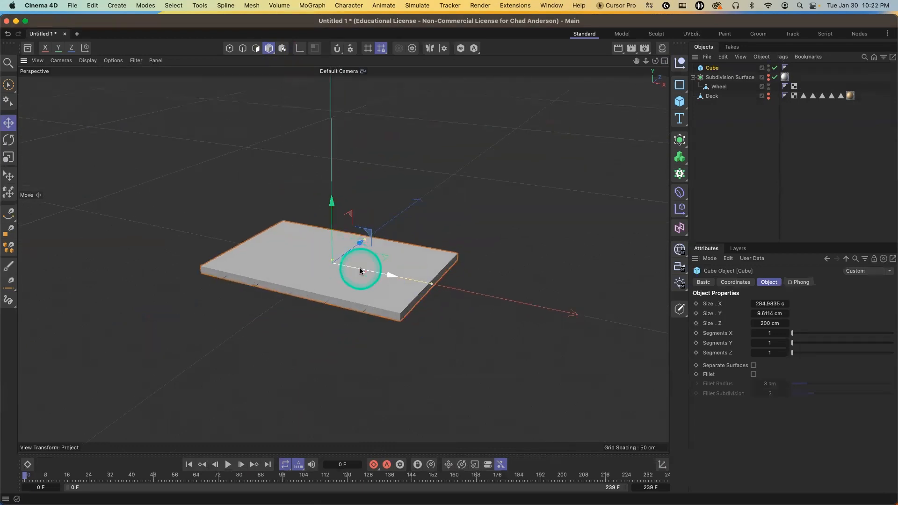
pyautogui.moveTo(362, 267)
pyautogui.keyDown('alt'); pyautogui.mouseDown()
pyautogui.moveTo(403, 272)
pyautogui.moveTo(375, 276)
pyautogui.mouseUp(); pyautogui.keyUp('alt')
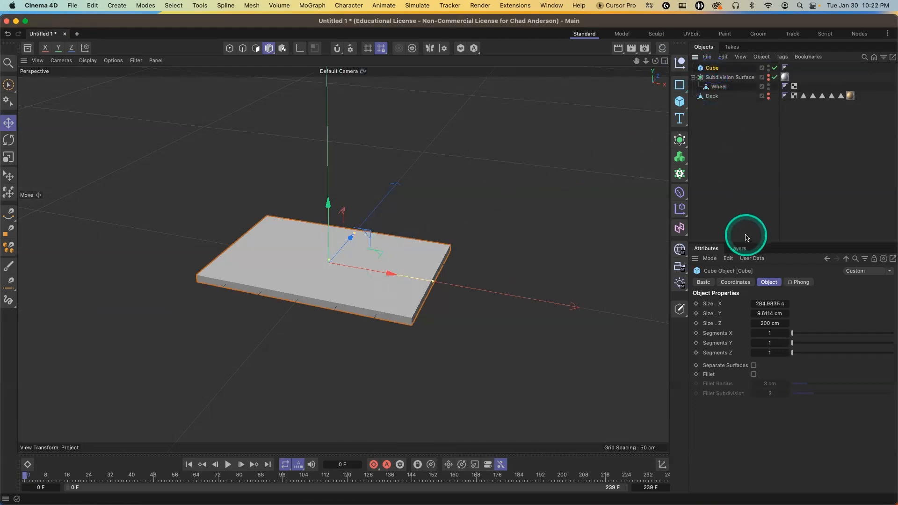
# Divide the slab into 3 segments along Z and 3 segments along X
pyautogui.click(788, 352)
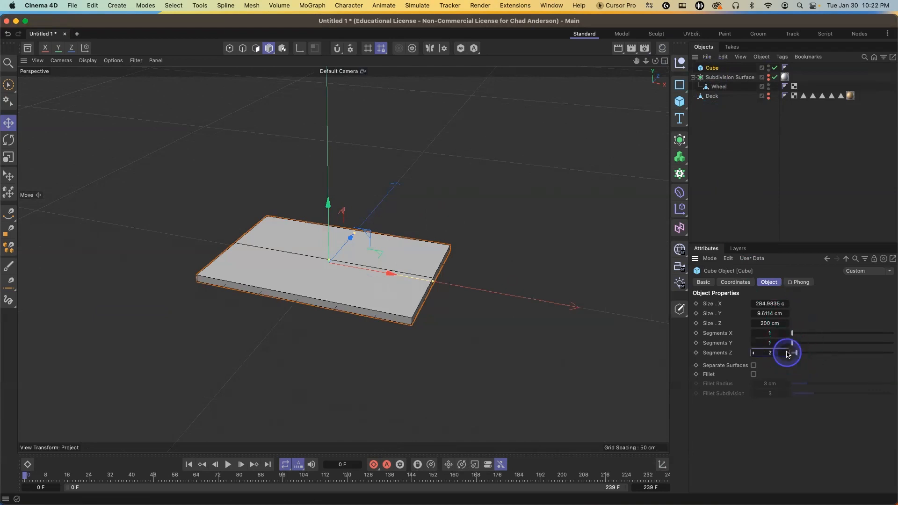
pyautogui.click(787, 352)
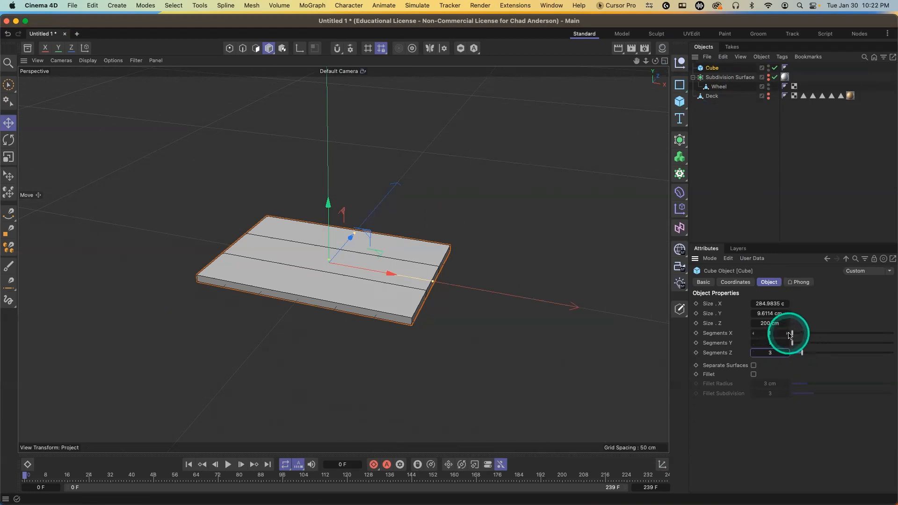
pyautogui.click(788, 333)
pyautogui.click(788, 333)
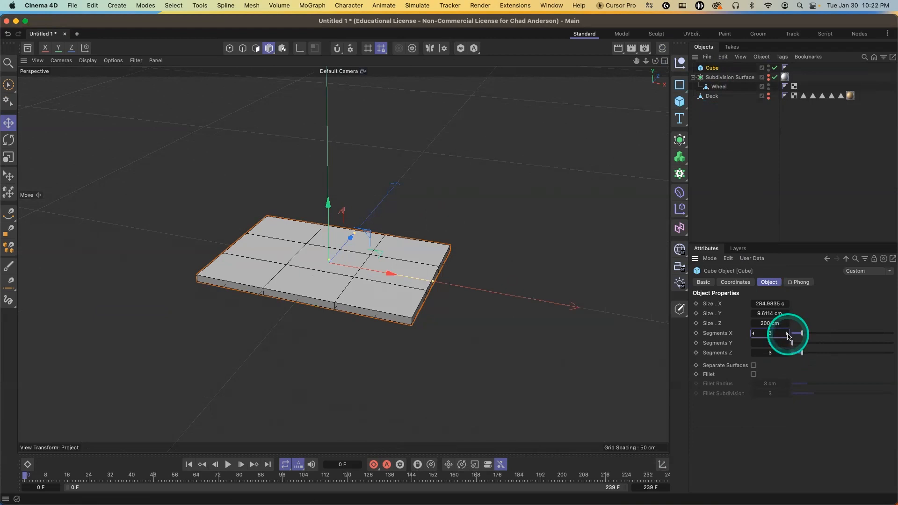
# Convert the segmented cube to an editable polygon object and switch to Polygon mode
pyautogui.click(709, 69)
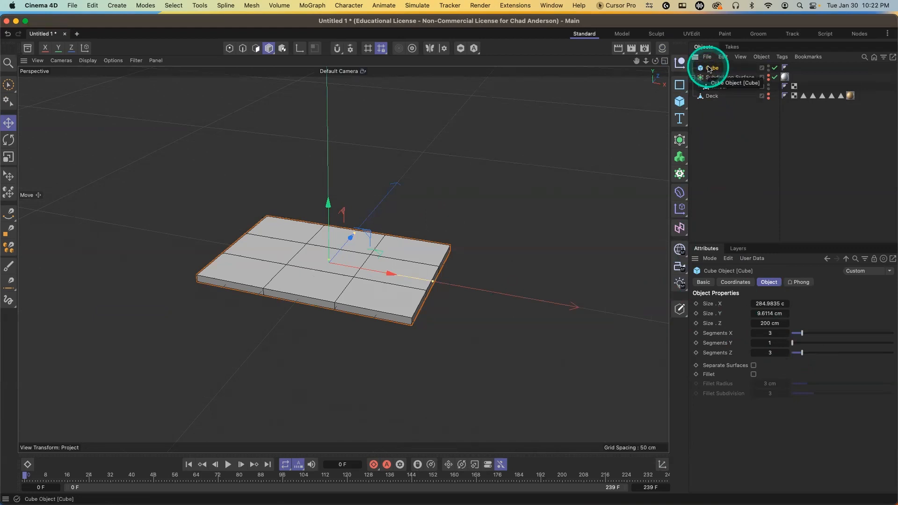
pyautogui.press('c')
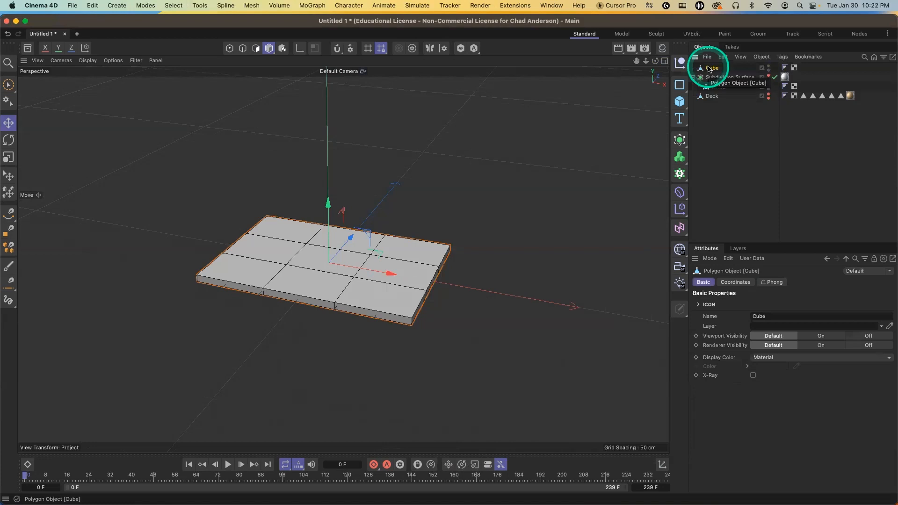
pyautogui.click(257, 49)
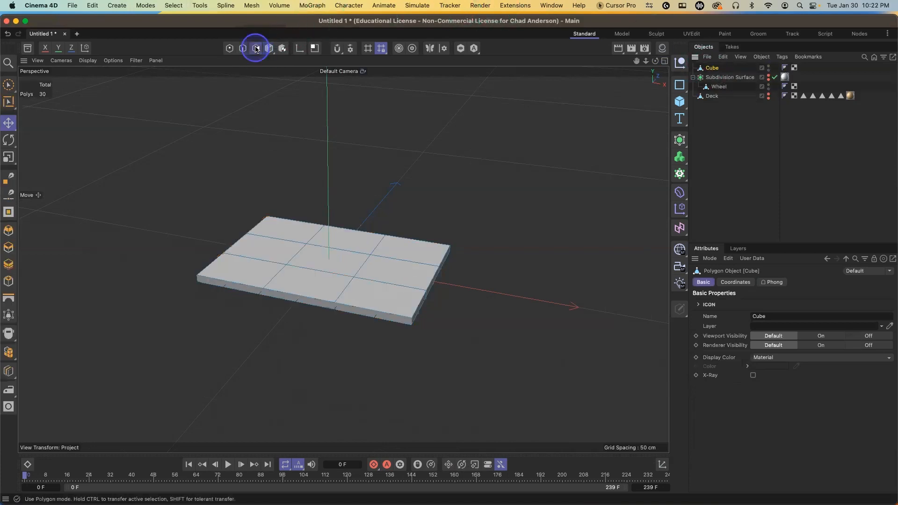
pyautogui.click(230, 49)
pyautogui.click(256, 49)
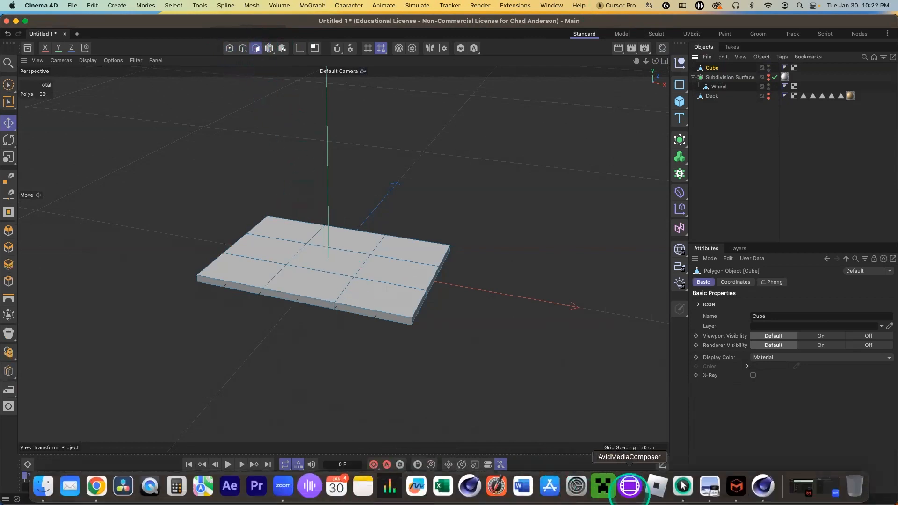
# Check the truck reference in Preview, then loop-select the slab's middle polygon band across its width and scale it narrower along X
pyautogui.click(709, 495)
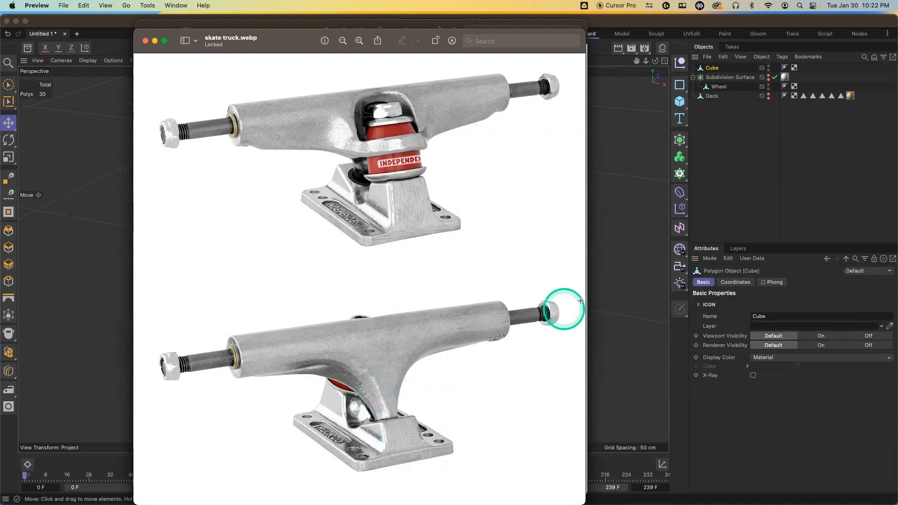
pyautogui.click(712, 201)
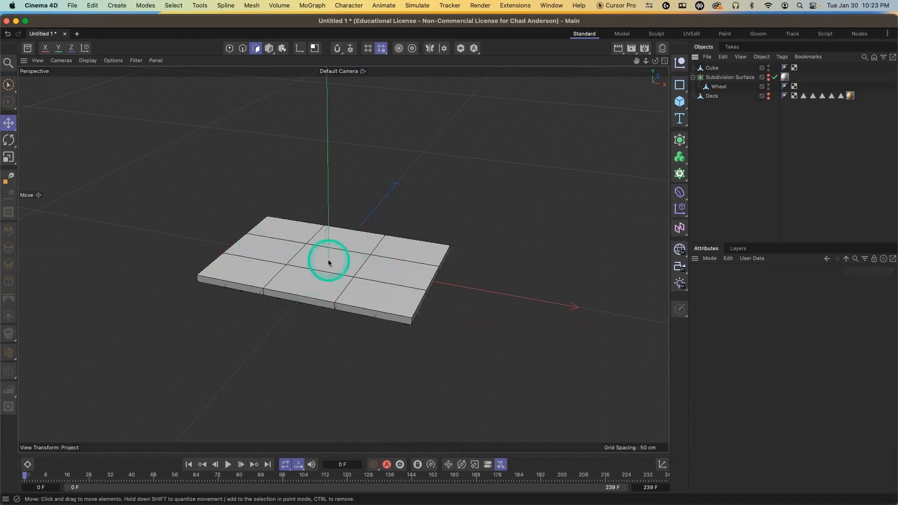
pyautogui.press('u')
pyautogui.press('l')
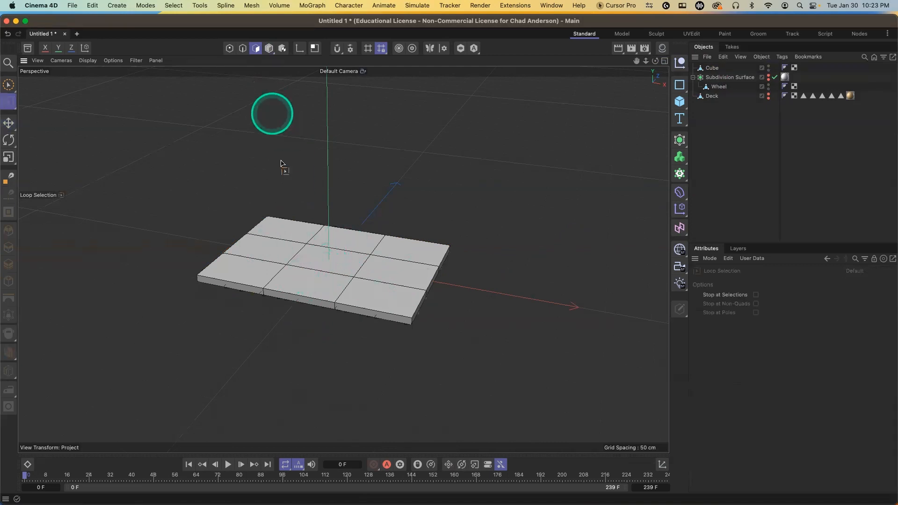
pyautogui.click(713, 68)
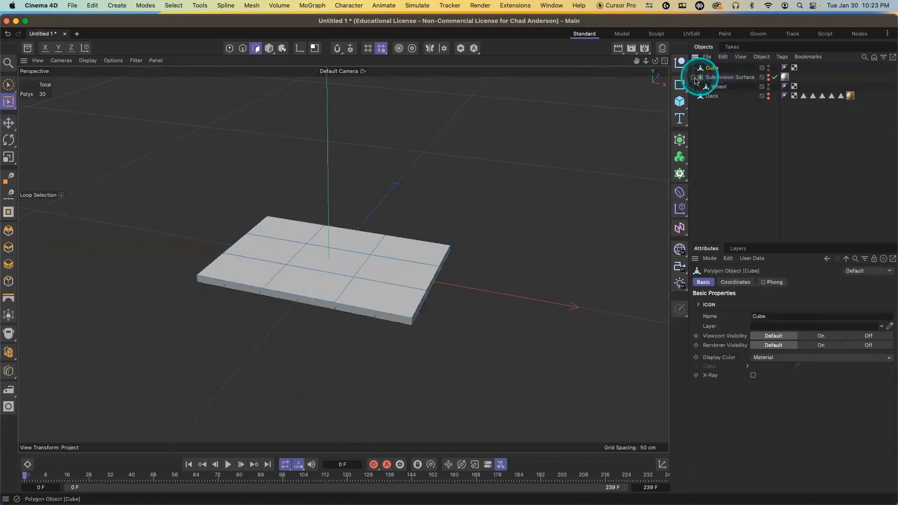
pyautogui.click(328, 272)
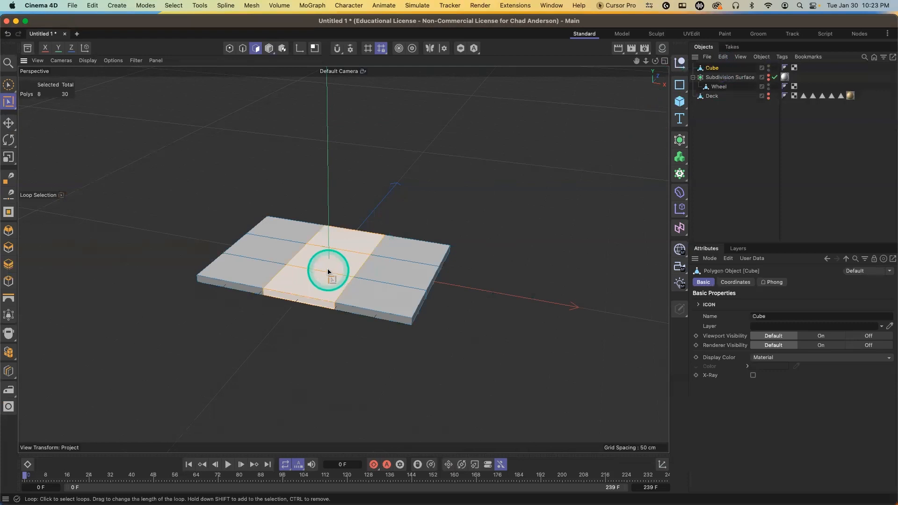
pyautogui.press('t')
pyautogui.moveTo(361, 266)
pyautogui.mouseDown()
pyautogui.moveTo(395, 276)
pyautogui.moveTo(373, 272)
pyautogui.mouseUp()
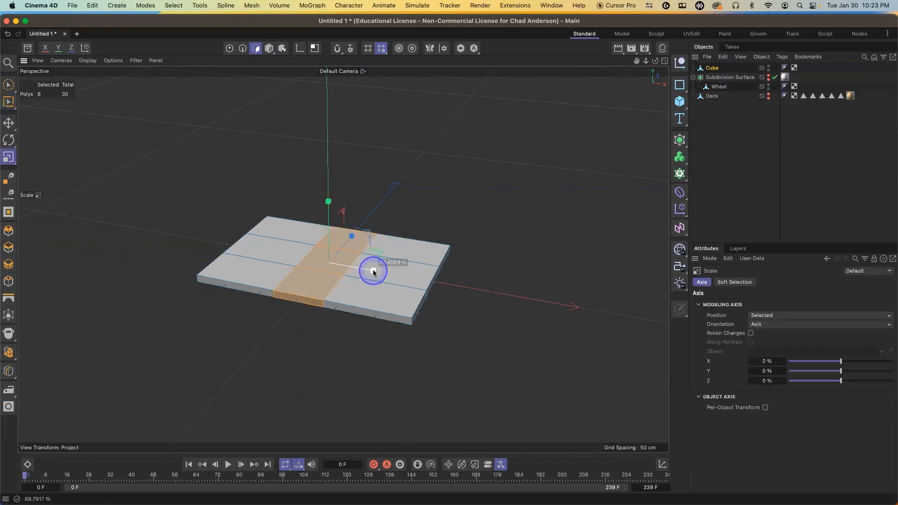
pyautogui.moveTo(373, 272); pyautogui.dragTo(377, 272)
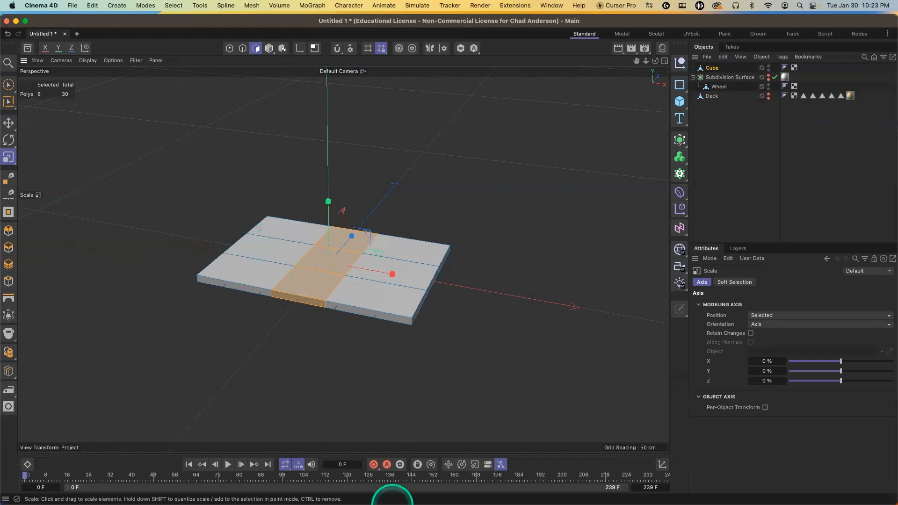
# Check the truck reference in Preview, then extrude the middle polygon at one end of the slab upward by about 39 cm
pyautogui.moveTo(395, 496)
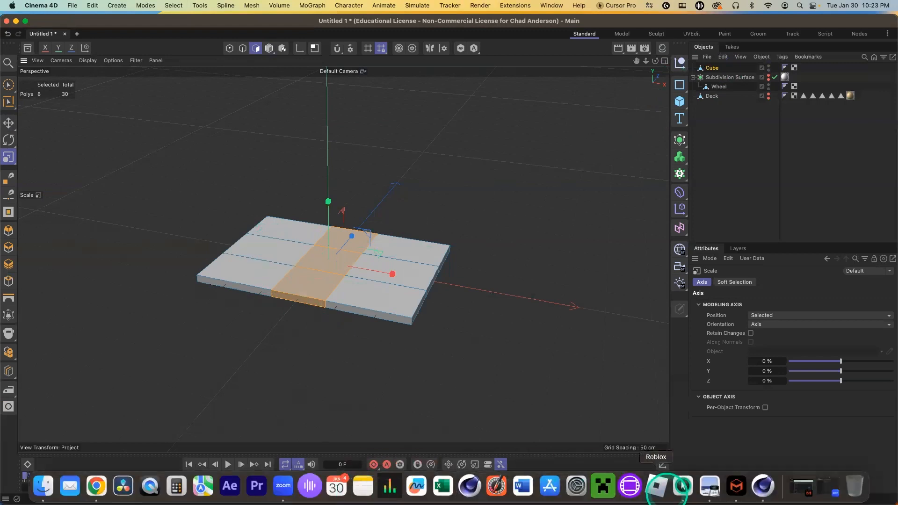
pyautogui.click(709, 487)
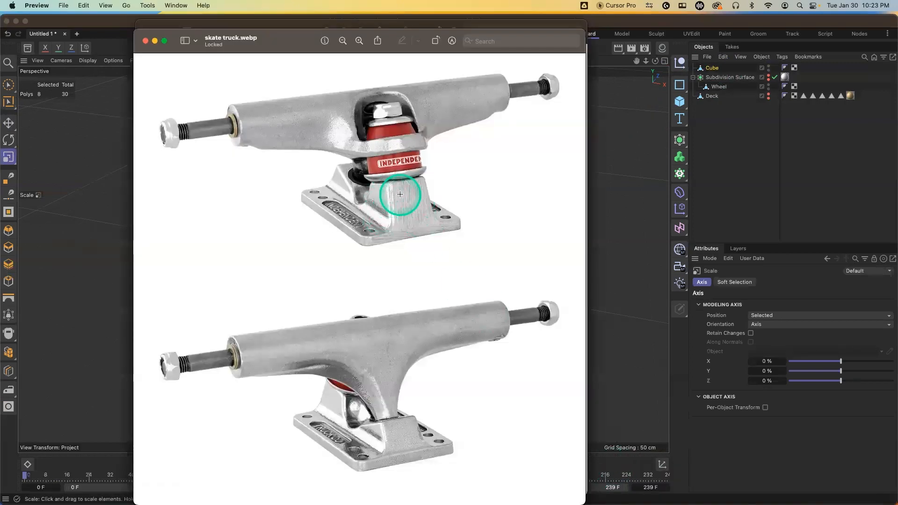
pyautogui.click(732, 197)
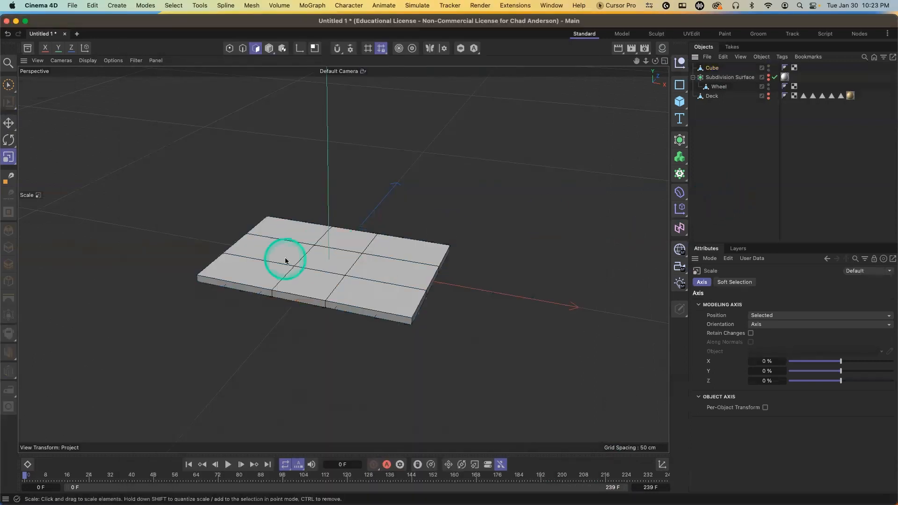
pyautogui.click(270, 250)
pyautogui.click(272, 251)
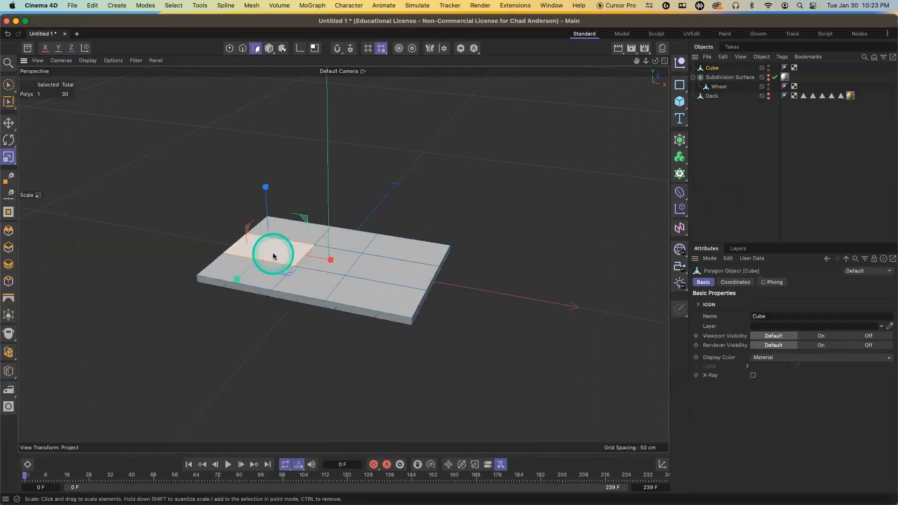
pyautogui.press('d')
pyautogui.moveTo(225, 342); pyautogui.dragTo(622, 245)
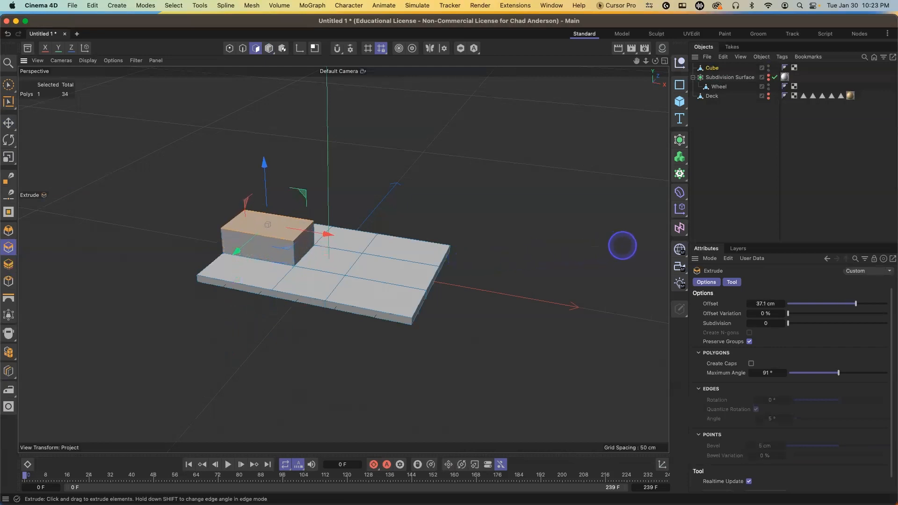
pyautogui.moveTo(623, 246); pyautogui.dragTo(632, 245)
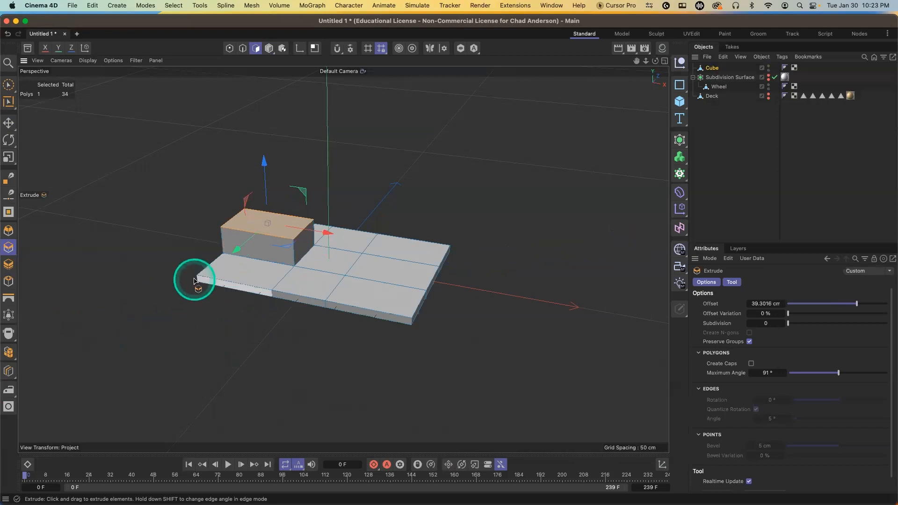
# Scale the extruded block's top face narrower along X, then raise it and shift it slightly toward the slab's centre
pyautogui.press('t')
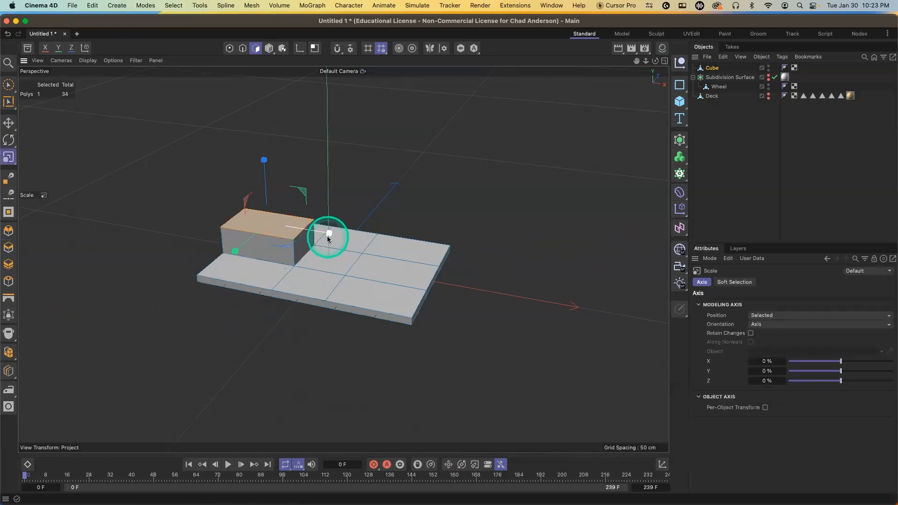
pyautogui.moveTo(328, 236)
pyautogui.mouseDown()
pyautogui.moveTo(307, 238)
pyautogui.moveTo(336, 236)
pyautogui.mouseUp()
pyautogui.press('e')
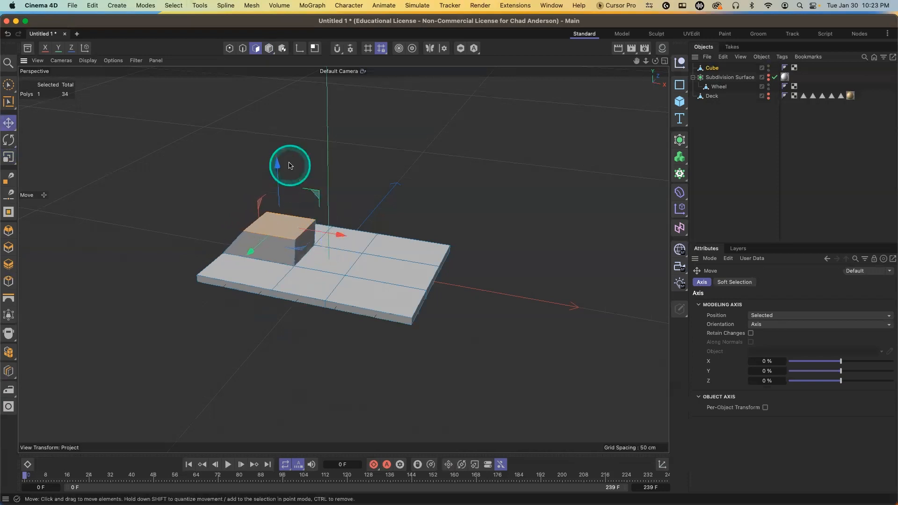
pyautogui.moveTo(278, 165); pyautogui.dragTo(277, 154)
pyautogui.moveTo(331, 220); pyautogui.dragTo(337, 228)
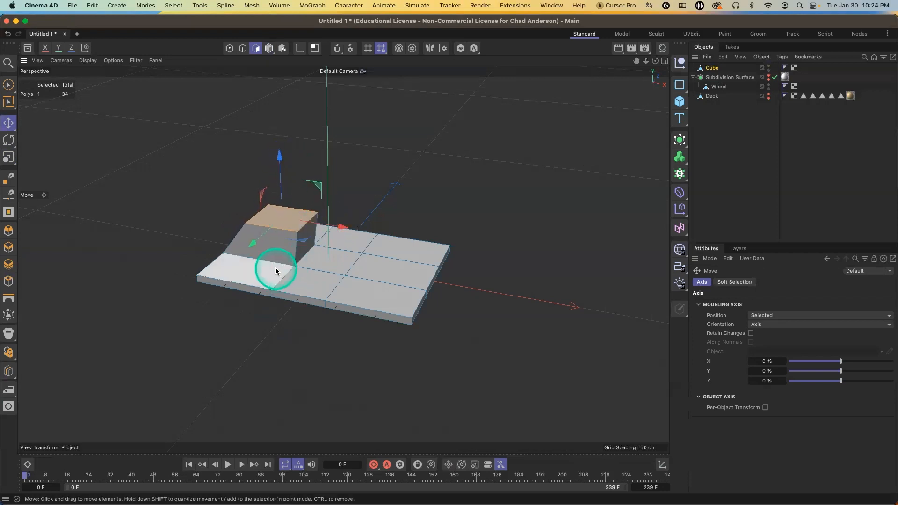
# Loop-select the slab's middle polygon band across its width and scale it narrower along X again
pyautogui.moveTo(280, 268)
pyautogui.keyDown('alt'); pyautogui.mouseDown()
pyautogui.moveTo(385, 247)
pyautogui.moveTo(328, 262)
pyautogui.moveTo(254, 256)
pyautogui.moveTo(282, 255)
pyautogui.mouseUp(); pyautogui.keyUp('alt')
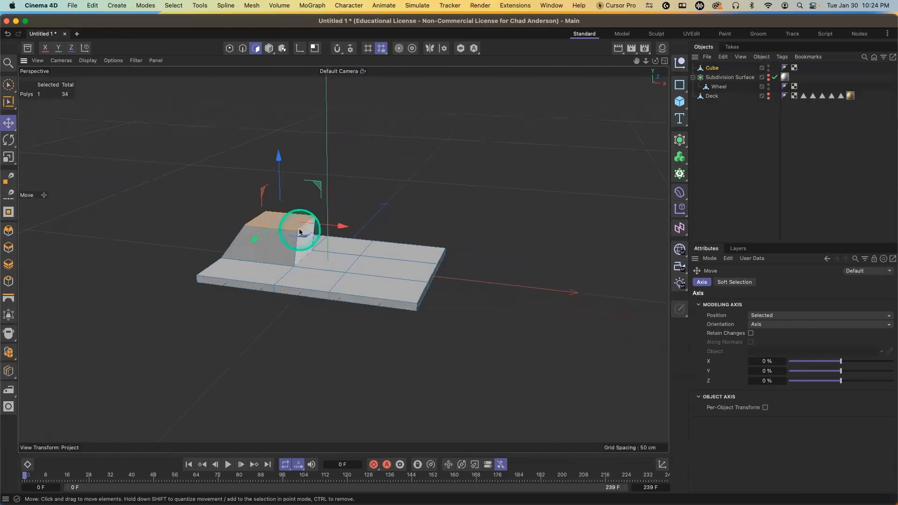
pyautogui.press('u')
pyautogui.press('l')
pyautogui.click(315, 288)
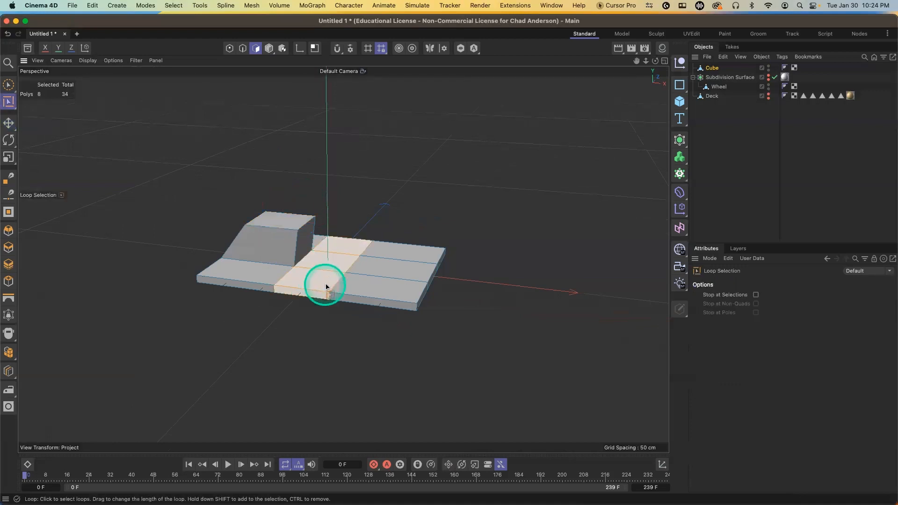
pyautogui.press('t')
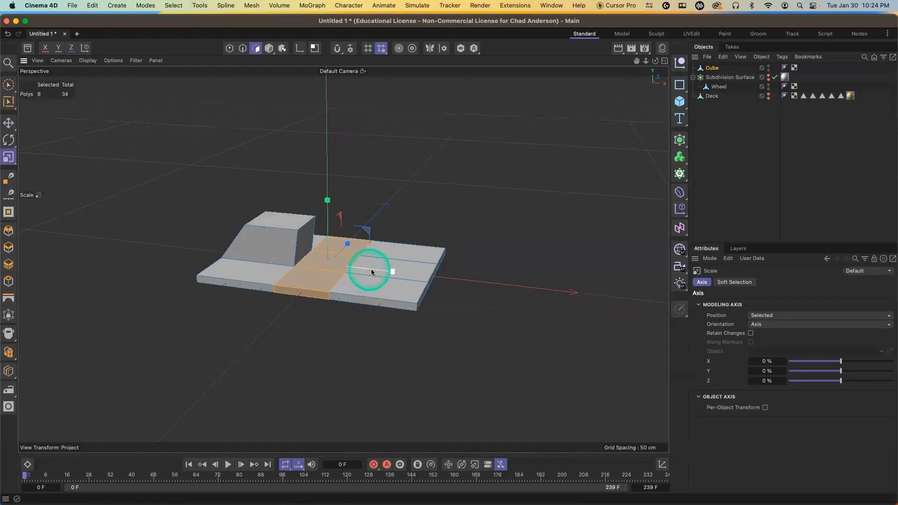
pyautogui.moveTo(388, 271); pyautogui.dragTo(368, 267)
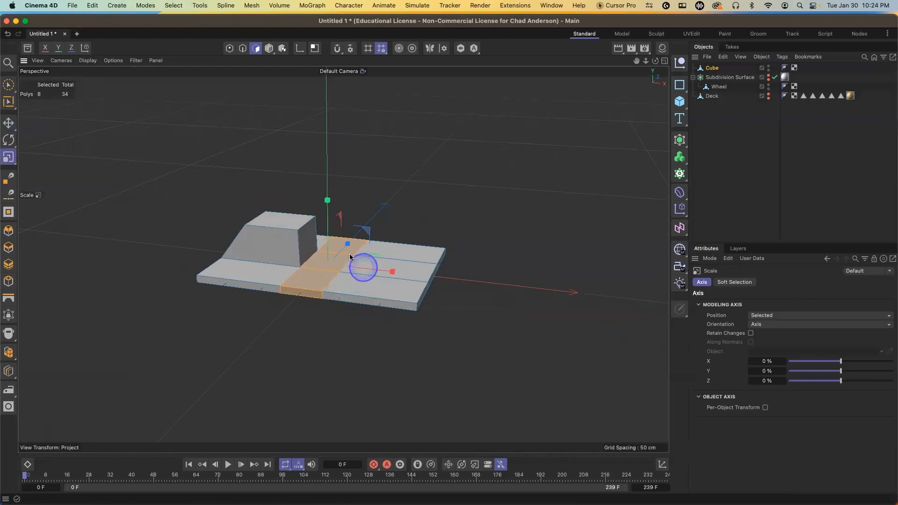
# Move the tall block's top face along X toward the slab's centre so its inner wall leans inward
pyautogui.click(298, 223)
pyautogui.press('e')
pyautogui.moveTo(305, 233); pyautogui.dragTo(347, 232)
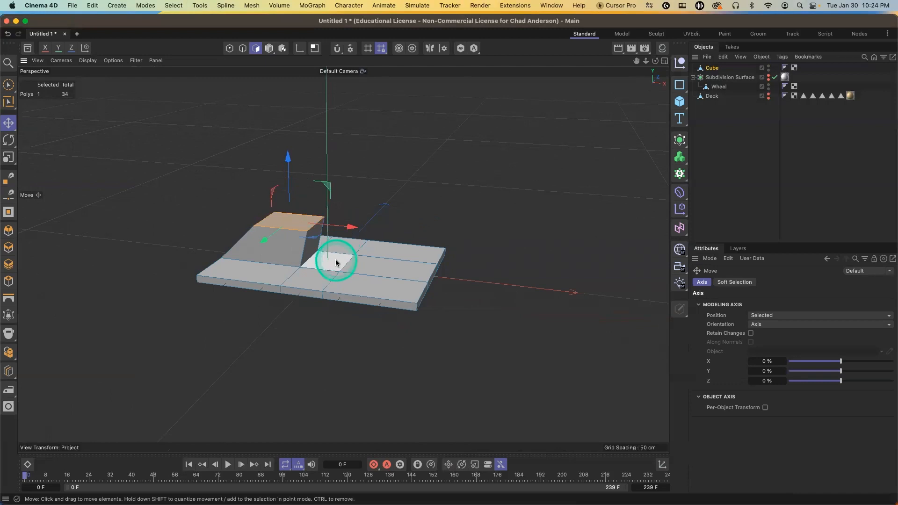
# Check the truck reference in Preview, then extrude the middle polygon at the slab's opposite end into a low block
pyautogui.click(386, 264)
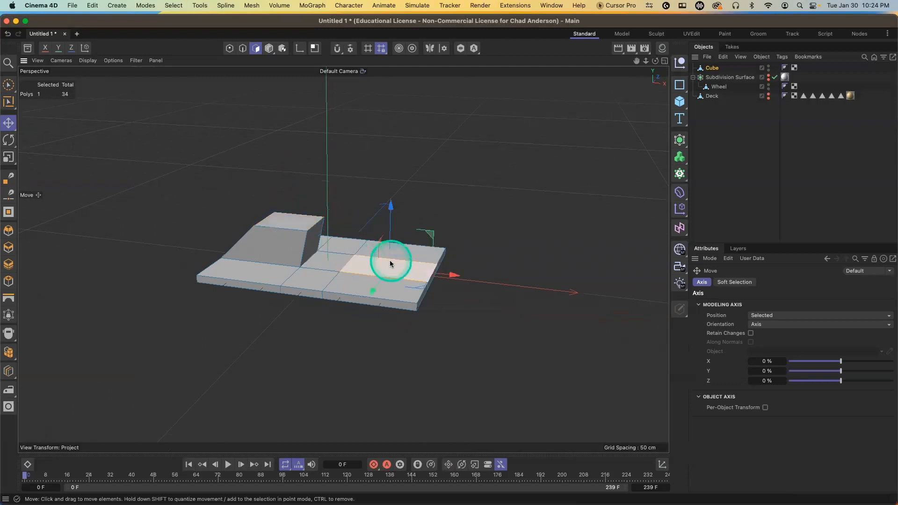
pyautogui.press('d')
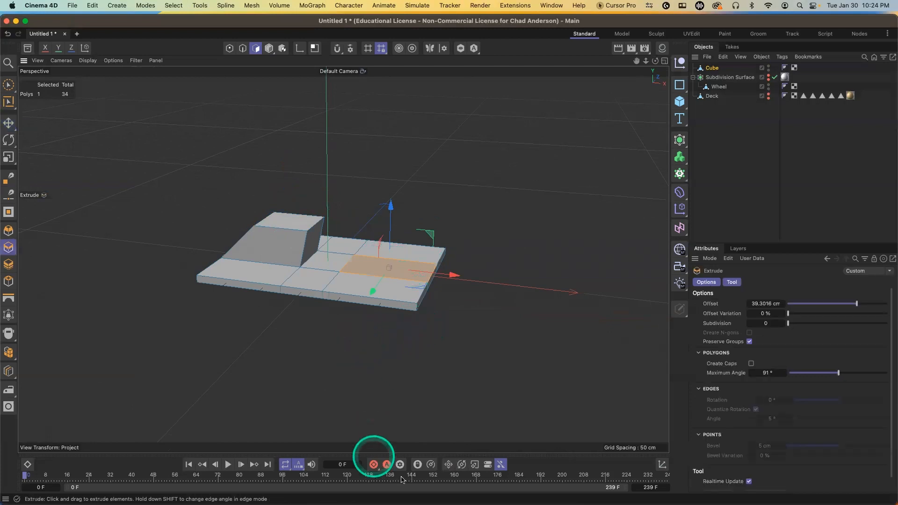
pyautogui.moveTo(509, 495)
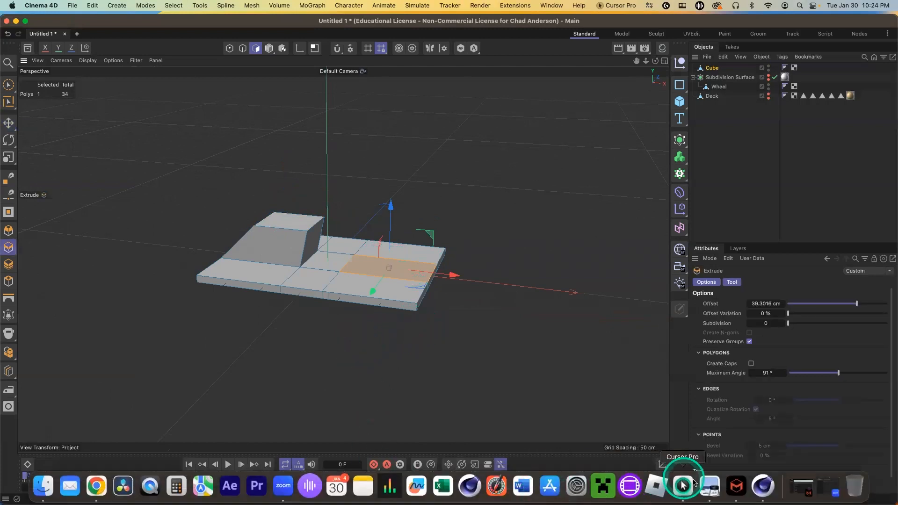
pyautogui.click(709, 487)
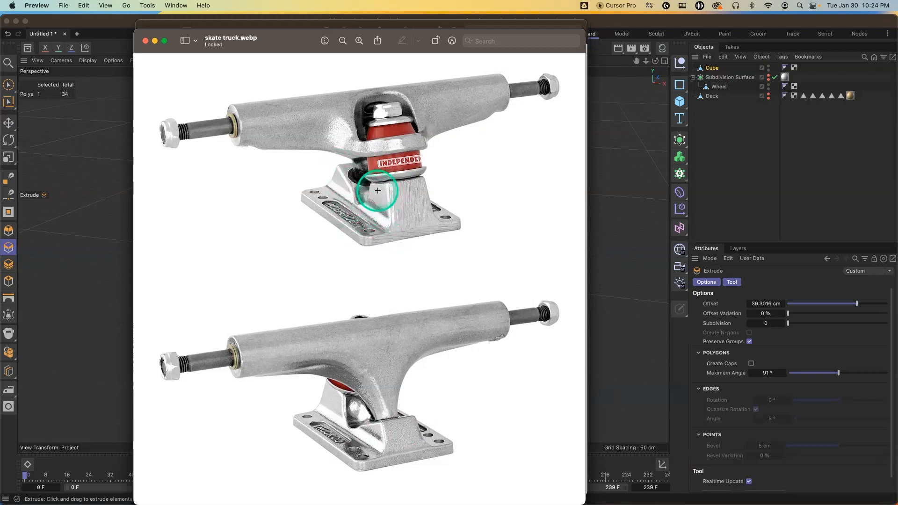
pyautogui.click(66, 271)
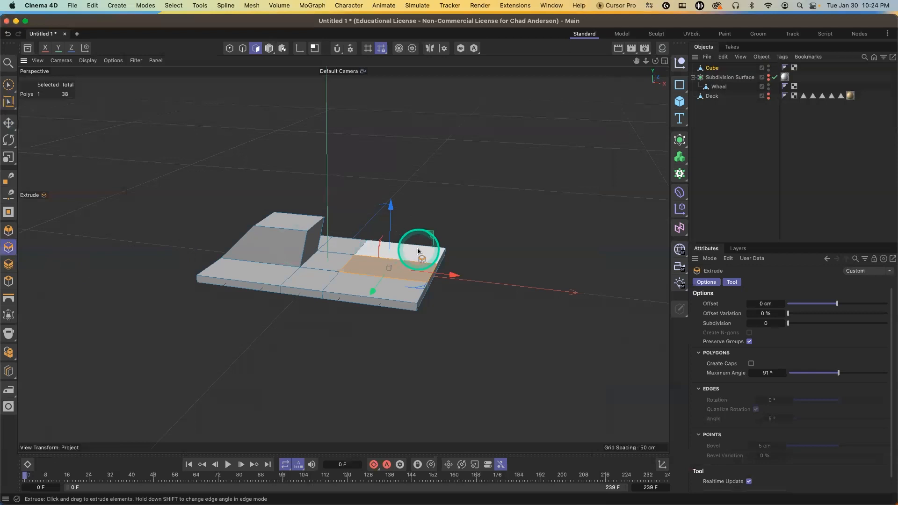
pyautogui.moveTo(448, 260); pyautogui.dragTo(526, 251)
# Rotate the low block's top face so it slopes up toward the slab's outer end, then raise the face
pyautogui.press('r')
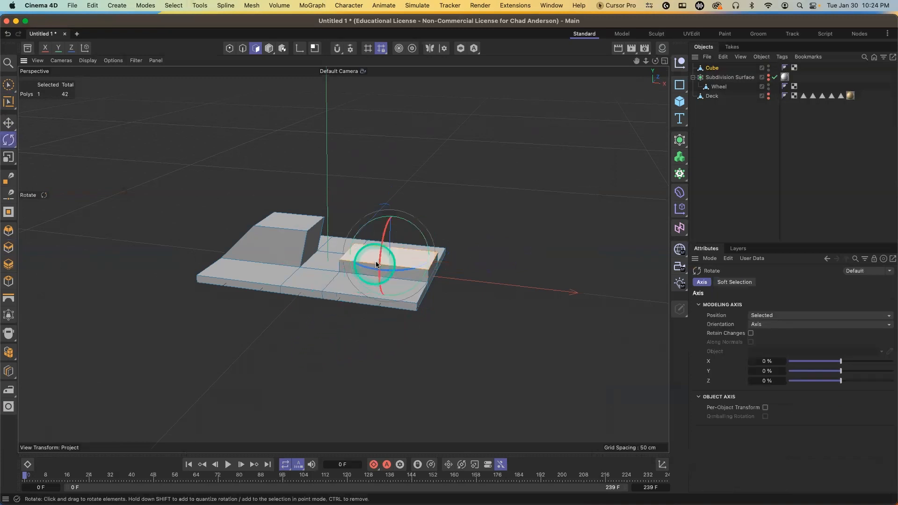
pyautogui.moveTo(425, 242); pyautogui.dragTo(413, 234)
pyautogui.press('e')
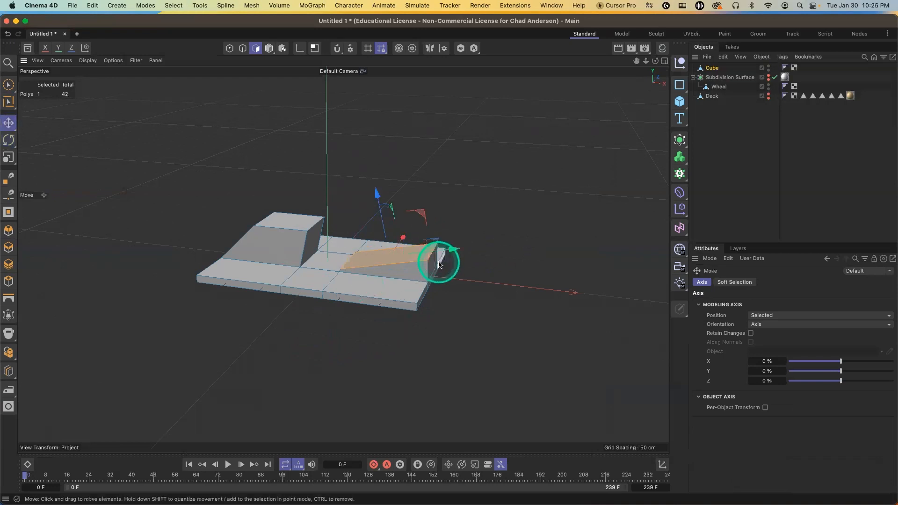
pyautogui.moveTo(383, 202); pyautogui.dragTo(370, 191)
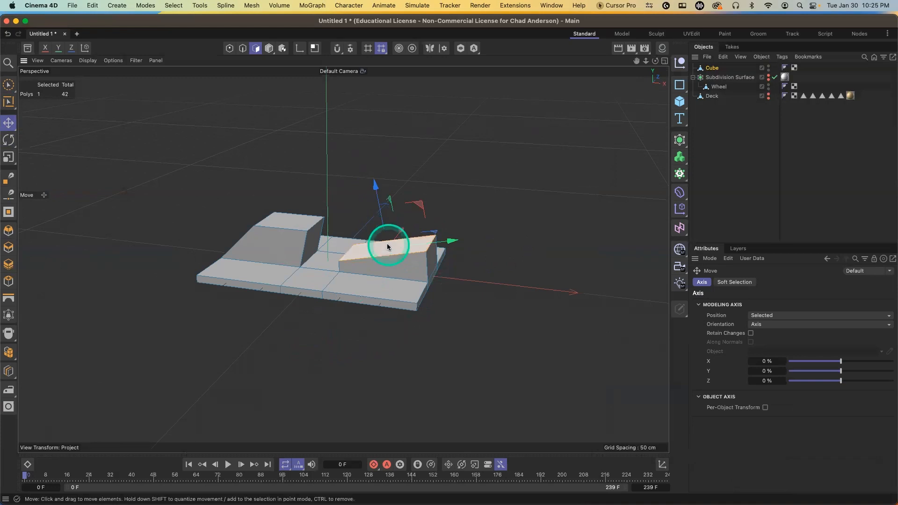
# Select the slab's centre polygon and add a loop cut across the middle band at 50%
pyautogui.click(321, 264)
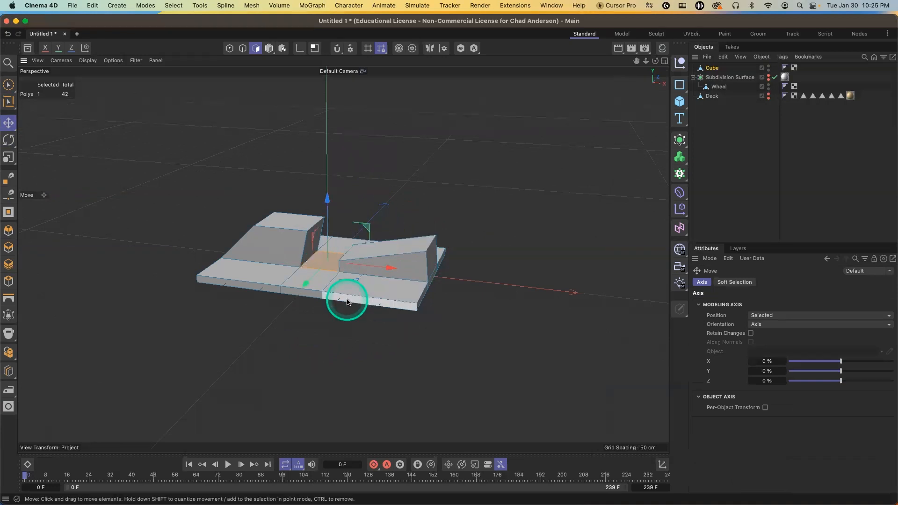
pyautogui.press('k')
pyautogui.press('l')
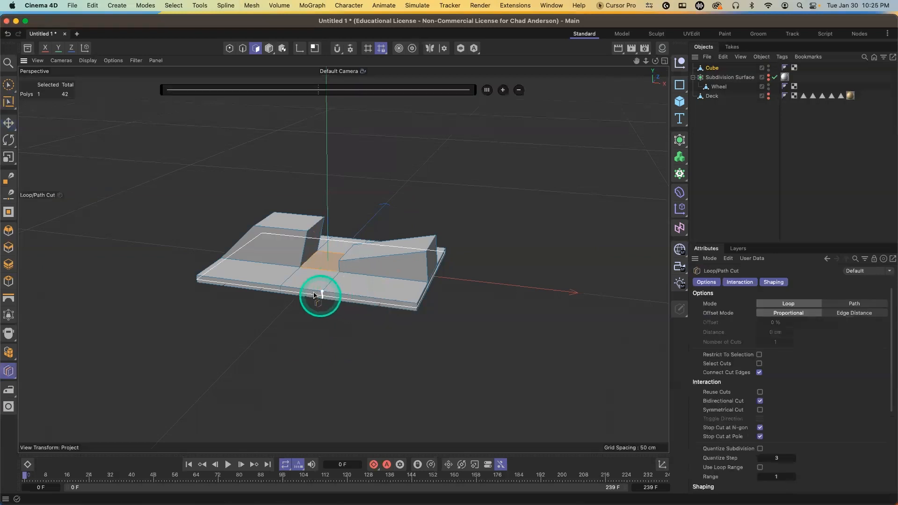
pyautogui.click(299, 291)
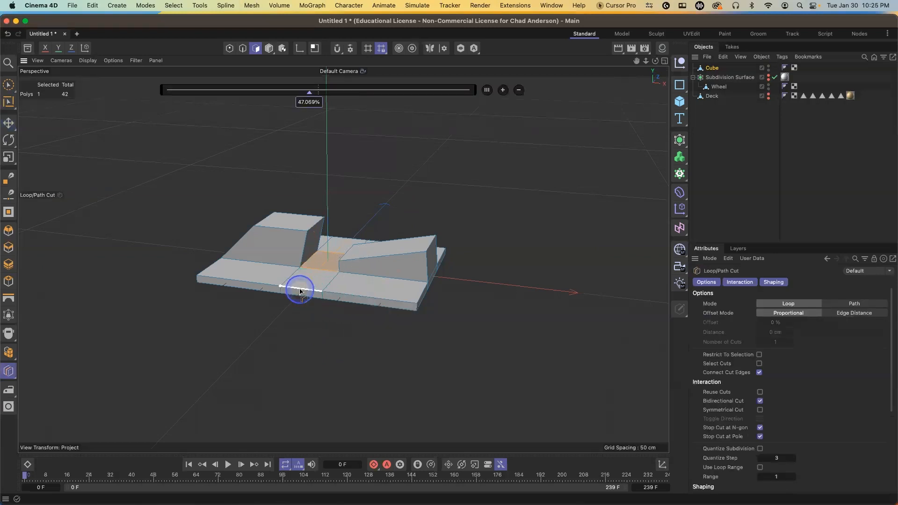
pyautogui.doubleClick(307, 100)
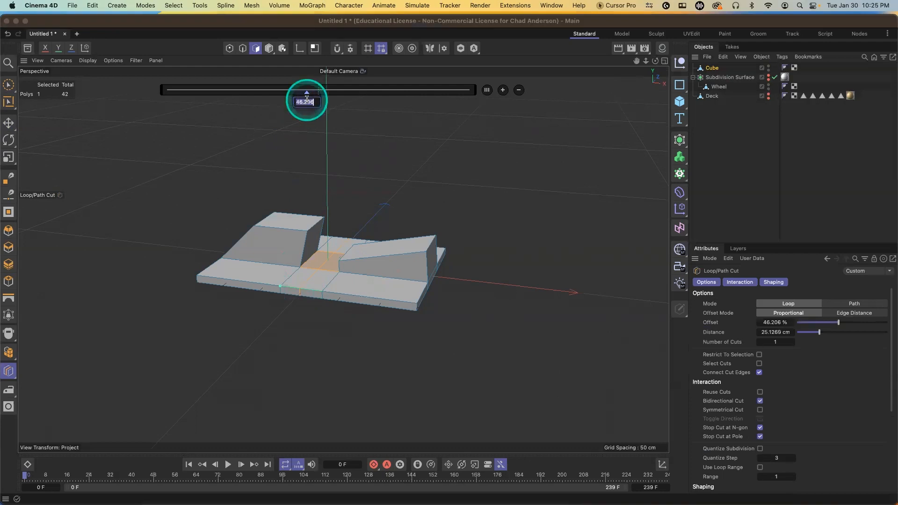
pyautogui.press('Return')
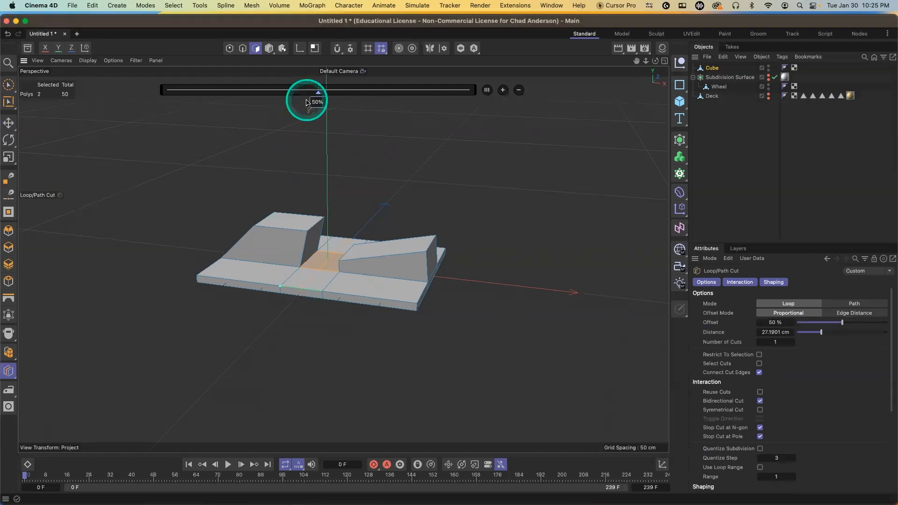
# Extrude the two centre polygons between the blocks upward by about 9 cm
pyautogui.press('e')
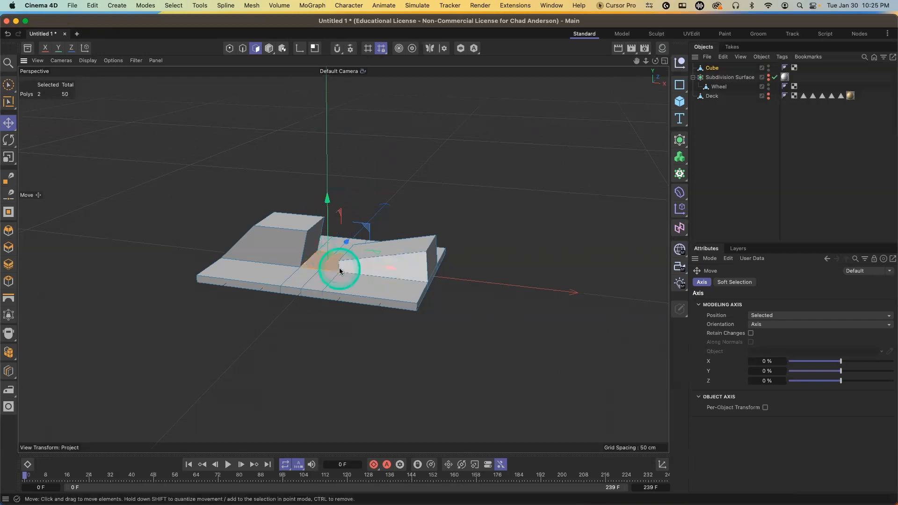
pyautogui.press('d')
pyautogui.moveTo(301, 341); pyautogui.dragTo(266, 304)
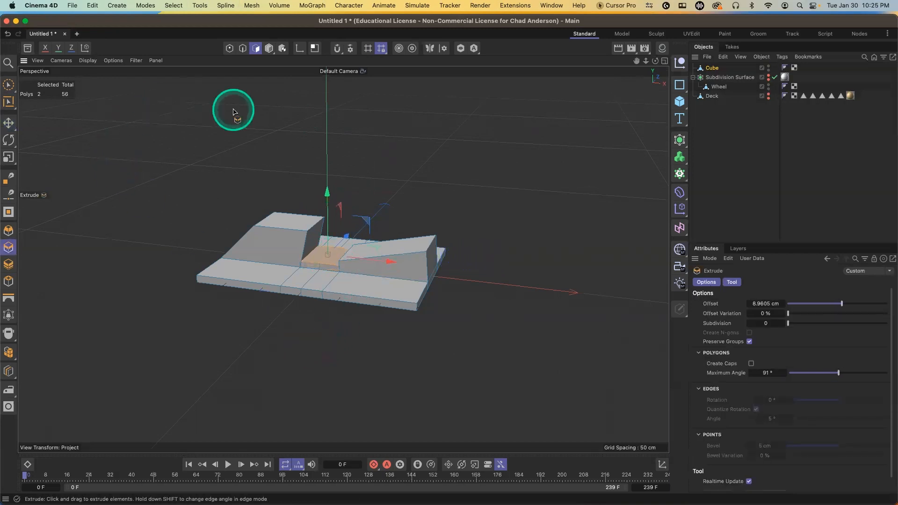
# Lower the middle edge of the raised centre section in Edge mode to form a shallow V, then clear the selection
pyautogui.click(242, 49)
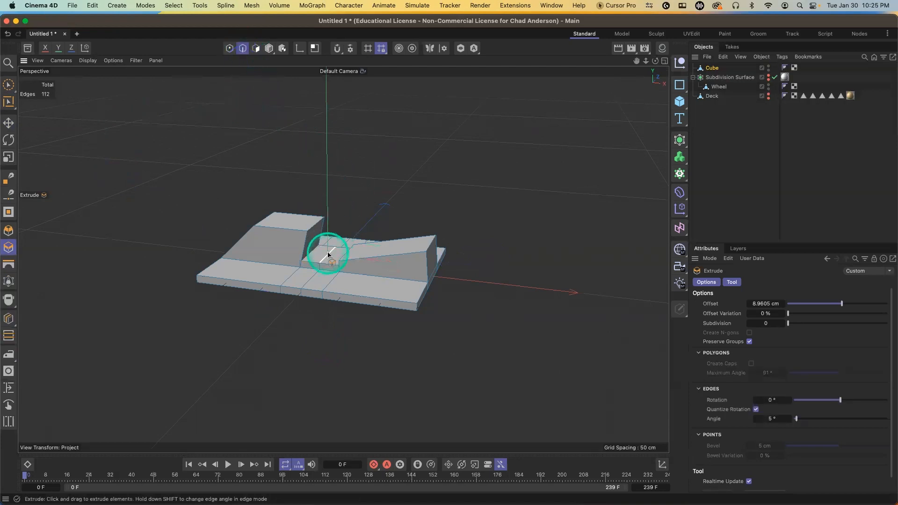
pyautogui.moveTo(326, 256); pyautogui.dragTo(328, 198)
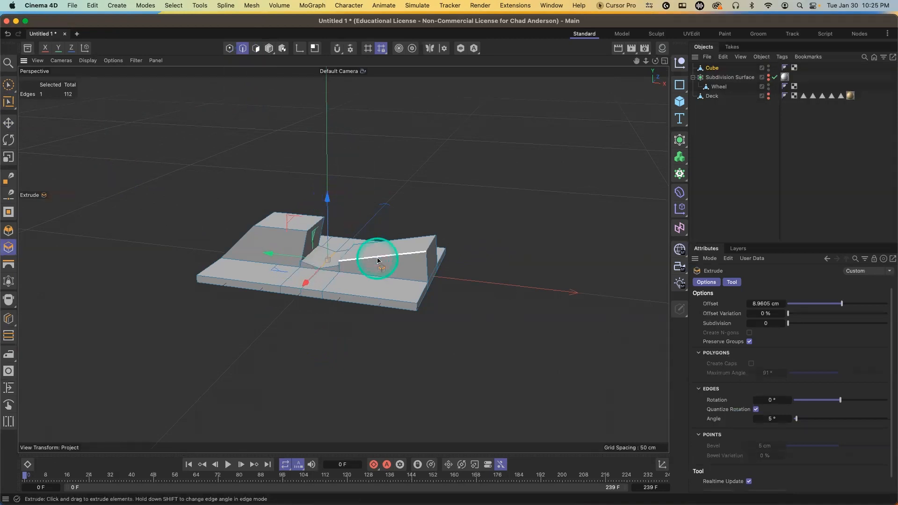
pyautogui.click(492, 271)
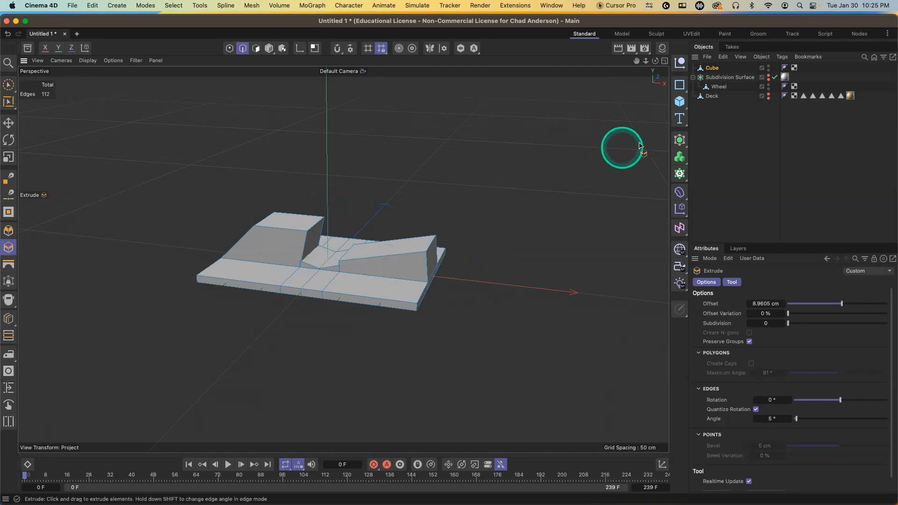
# Try a Subdivision Surface on the baseplate cube, then undo it
pyautogui.keyDown('alt'); pyautogui.click(679, 140); pyautogui.keyUp('alt')
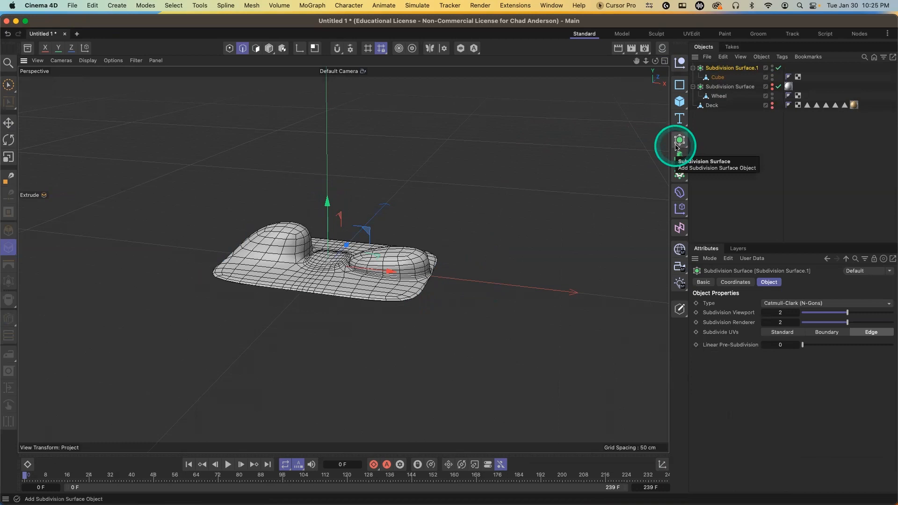
pyautogui.press('super+z')
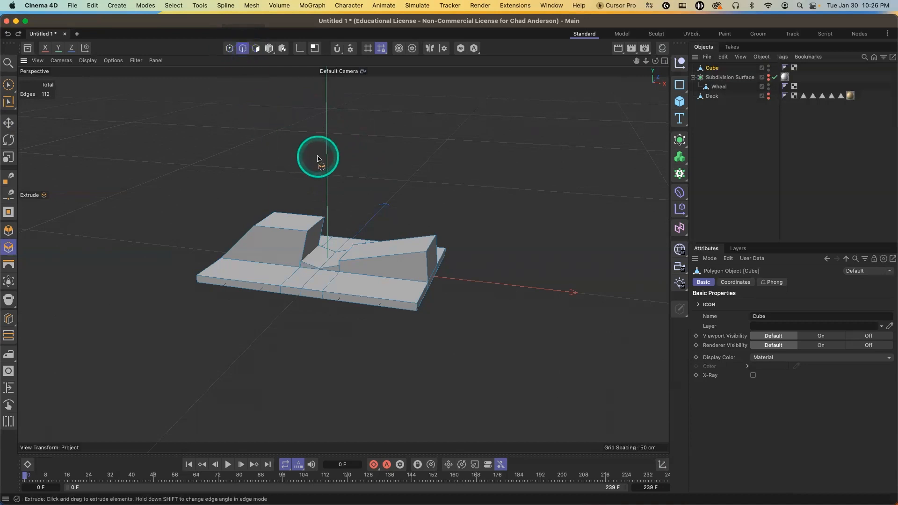
# Bevel all edges of the baseplate by about 4.16 cm with 4 subdivisions and render the view to check it
pyautogui.press('super+a')
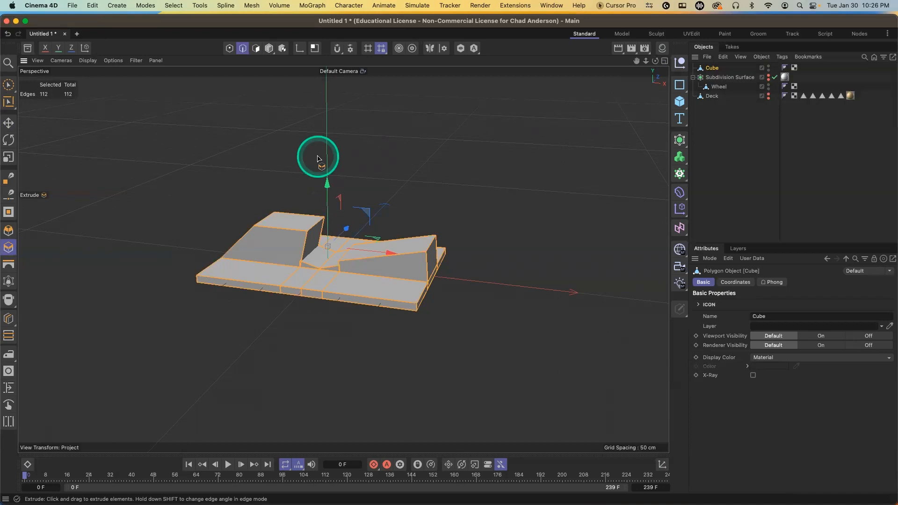
pyautogui.press('m')
pyautogui.press('s')
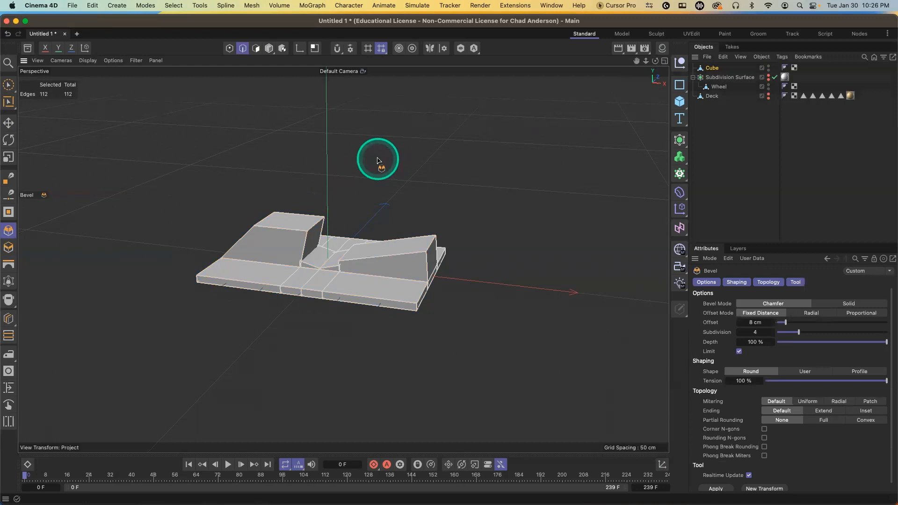
pyautogui.moveTo(378, 161); pyautogui.dragTo(454, 259)
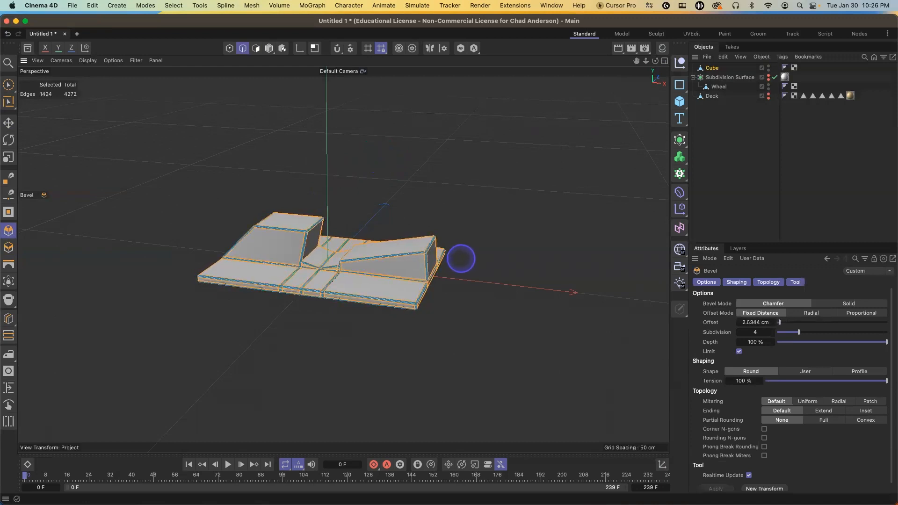
pyautogui.moveTo(460, 259); pyautogui.dragTo(468, 259)
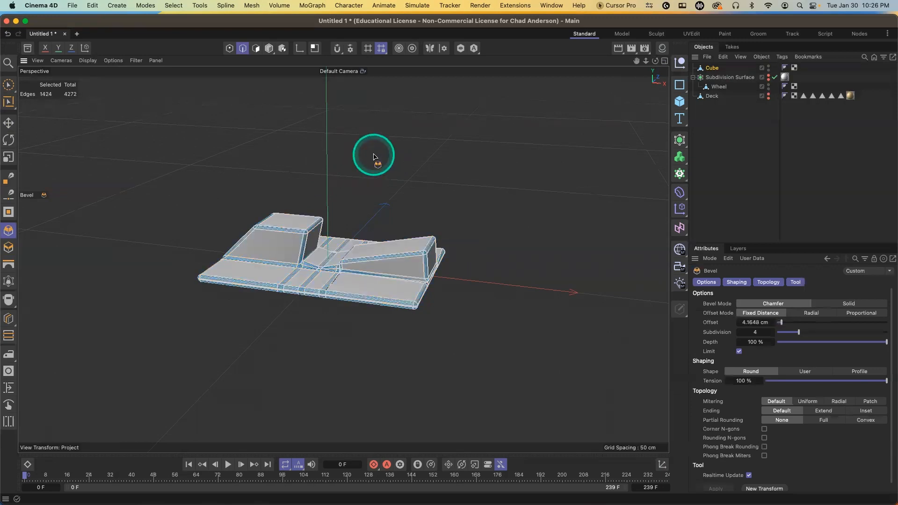
pyautogui.press('super+r')
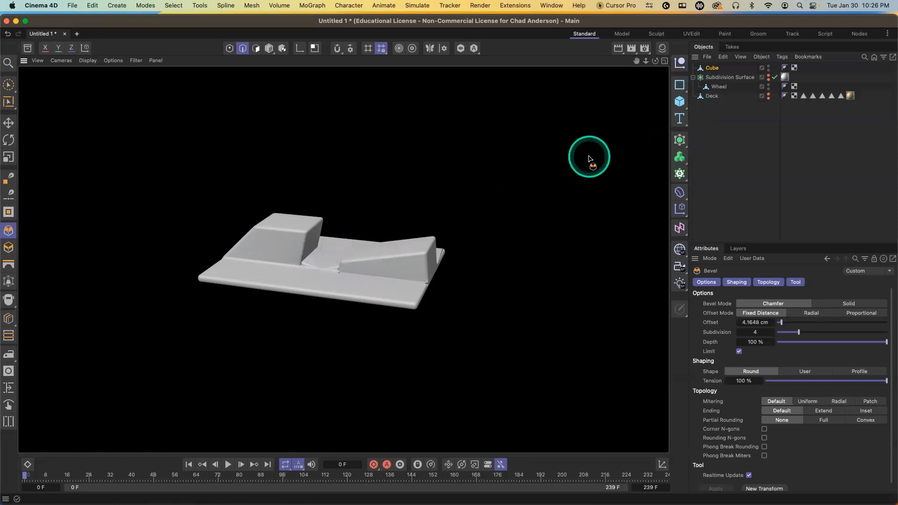
# Undo the bevel and all the raised blocks back to the flat slab divided into nine sections
pyautogui.press('super+z')
pyautogui.press('super+z')
pyautogui.press('super+z')
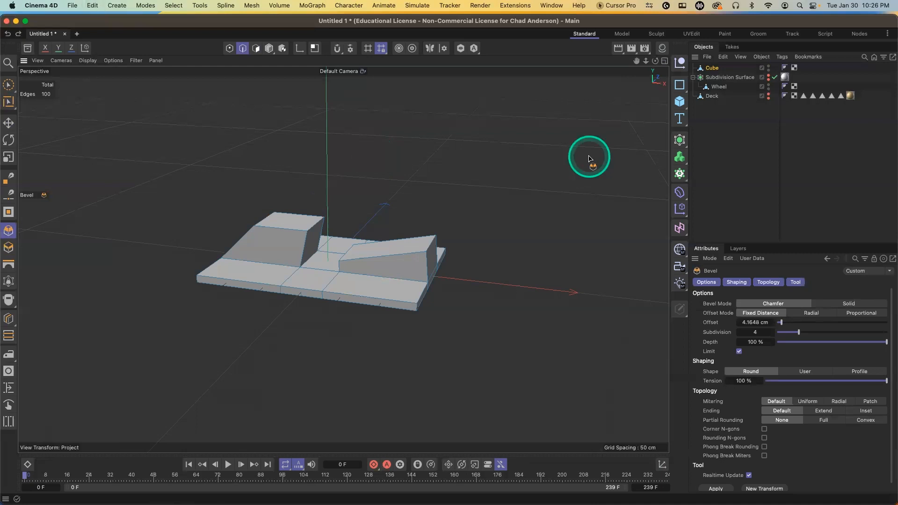
pyautogui.press('super+z')
pyautogui.press('super+z')
pyautogui.press('super+z')
pyautogui.press('super+z')
pyautogui.press('super+z')
pyautogui.press('super+z')
pyautogui.press('super+z')
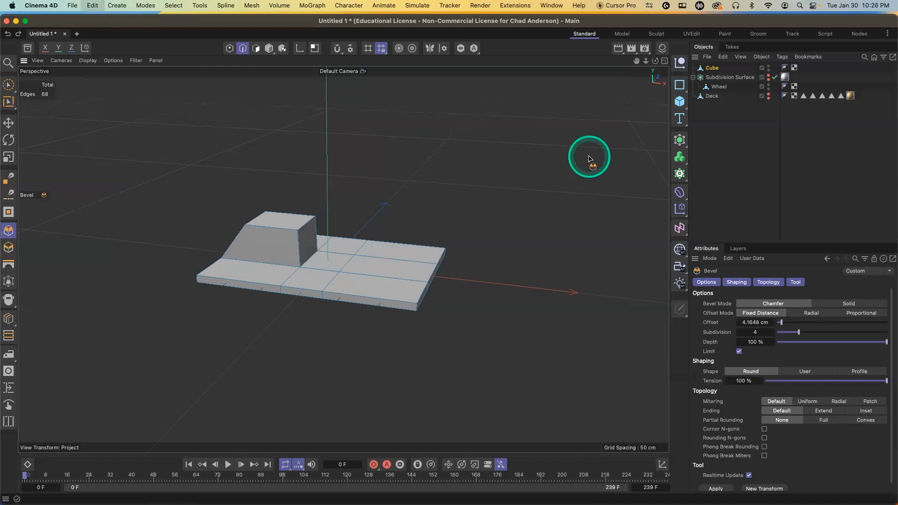
pyautogui.press('super+z')
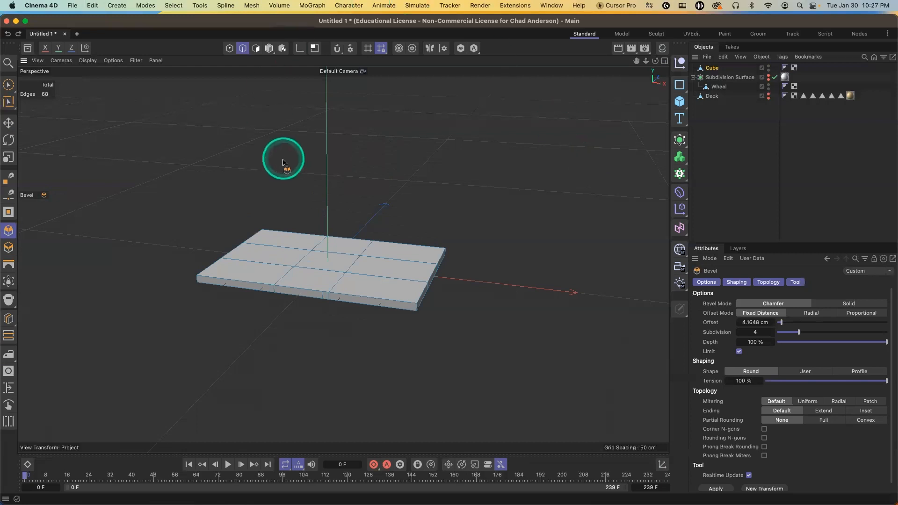
# Extrude the slab's three middle-row polygons upward together by about 29.6 cm and lower the centre one to form a dip
pyautogui.click(255, 48)
pyautogui.click(271, 256)
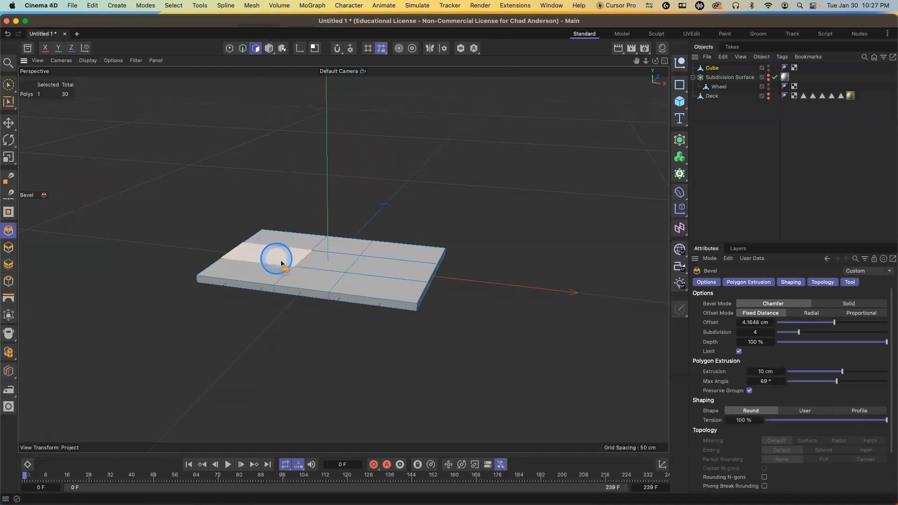
pyautogui.keyDown('shift'); pyautogui.click(327, 263); pyautogui.keyUp('shift')
pyautogui.keyDown('shift'); pyautogui.click(394, 267); pyautogui.keyUp('shift')
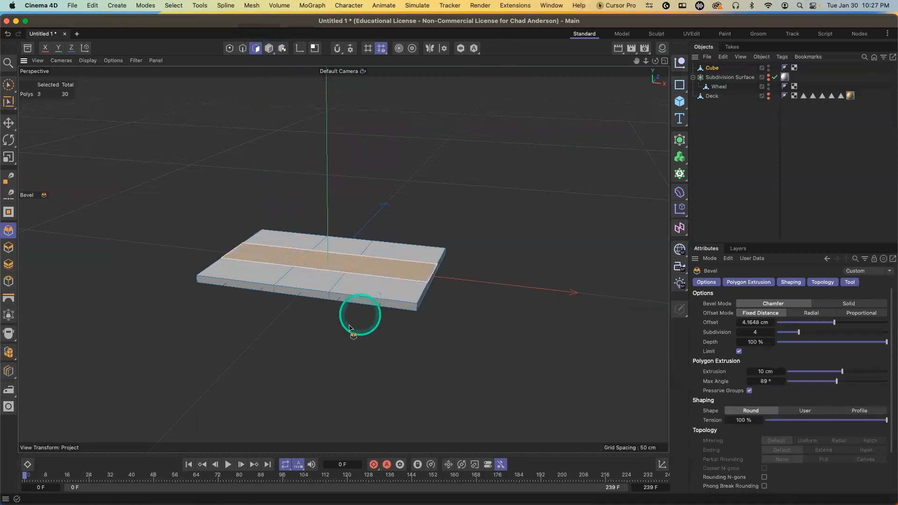
pyautogui.press('d')
pyautogui.moveTo(455, 260); pyautogui.dragTo(587, 247)
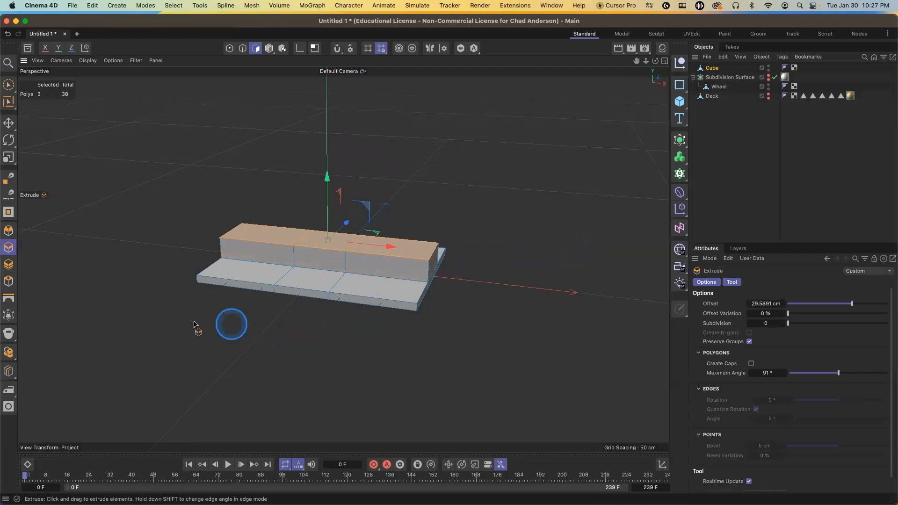
pyautogui.click(299, 257)
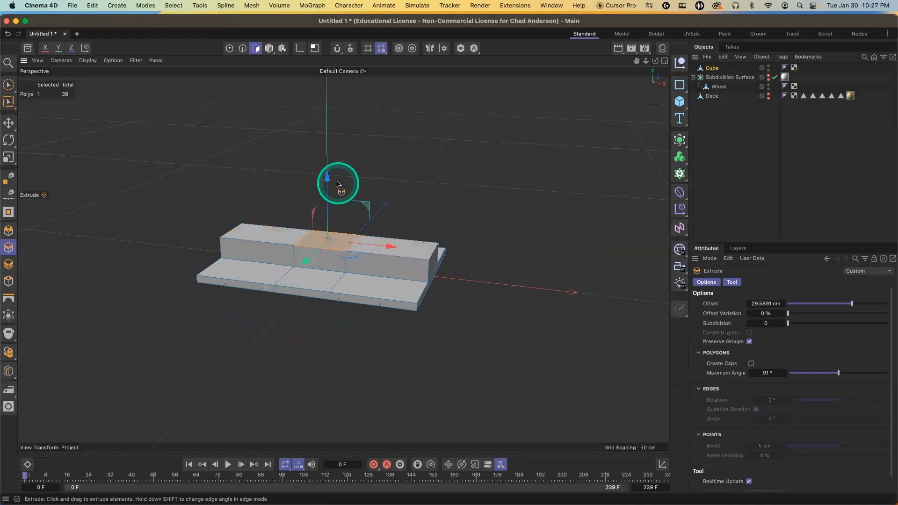
pyautogui.moveTo(322, 178); pyautogui.dragTo(332, 192)
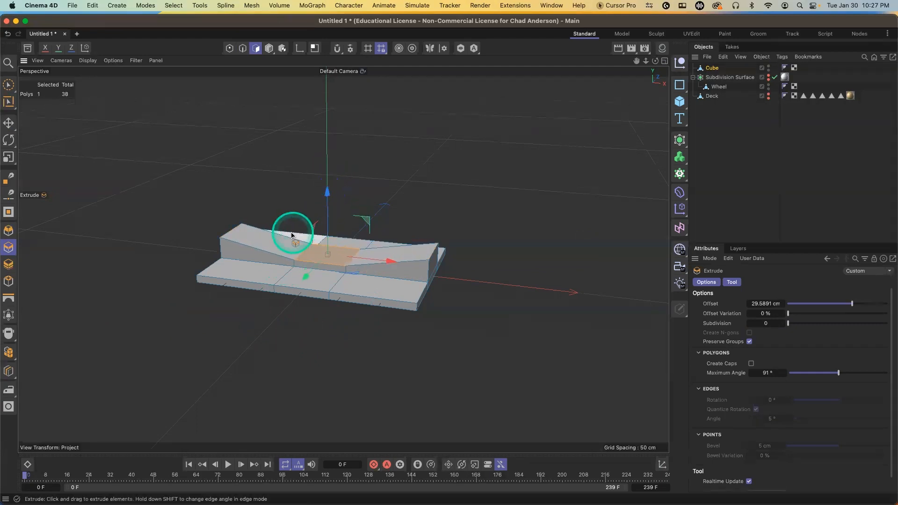
# Try extruding the left end polygon of the raised strip by about 36 cm, then undo it
pyautogui.click(274, 244)
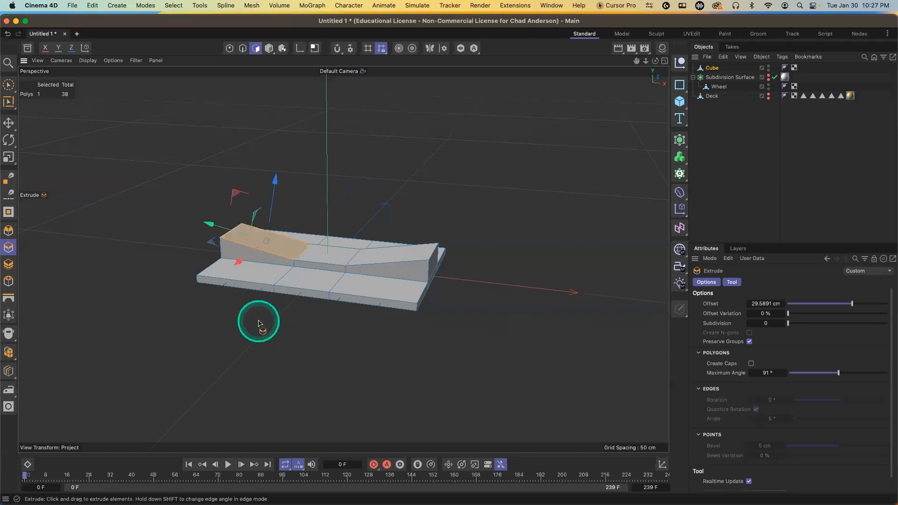
pyautogui.moveTo(273, 333); pyautogui.dragTo(618, 254)
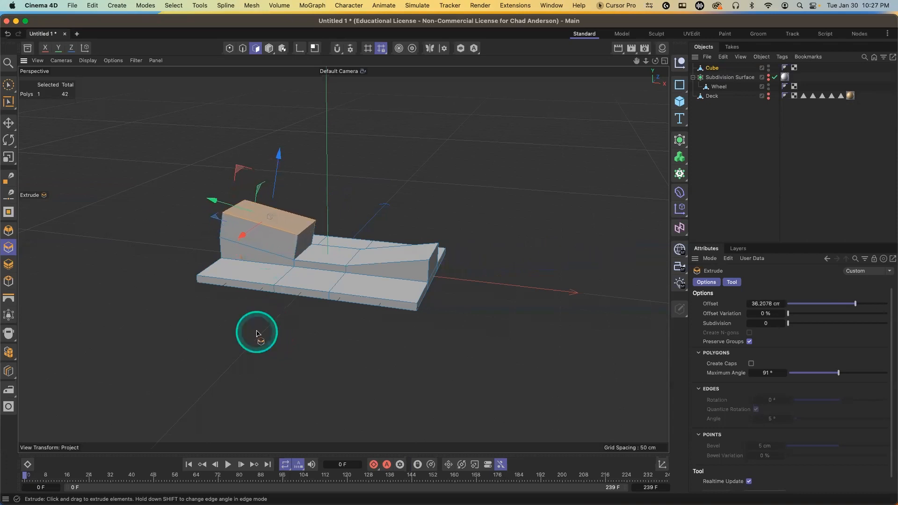
pyautogui.press('super+z')
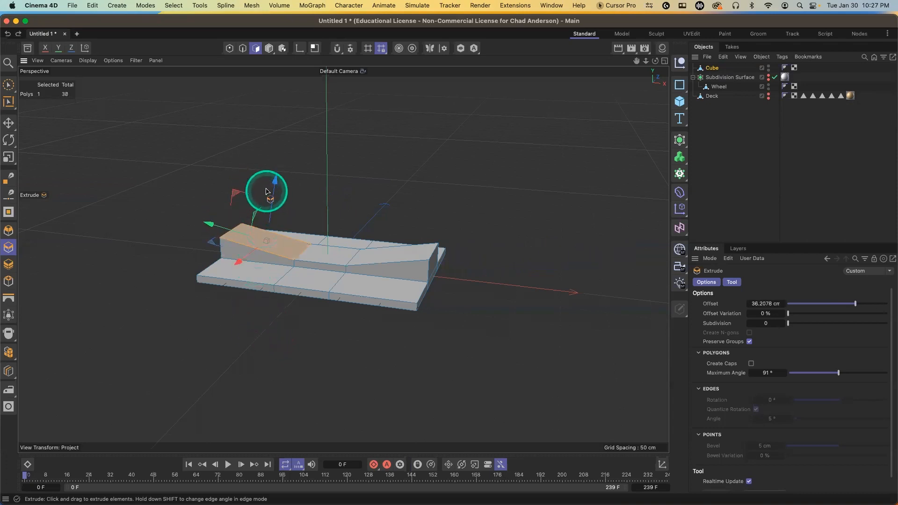
# Raise the strip's left end polygon along its normal so that end stands higher than the rest
pyautogui.moveTo(275, 188); pyautogui.dragTo(280, 172)
pyautogui.press('r')
pyautogui.moveTo(289, 205); pyautogui.dragTo(287, 174)
pyautogui.press('e')
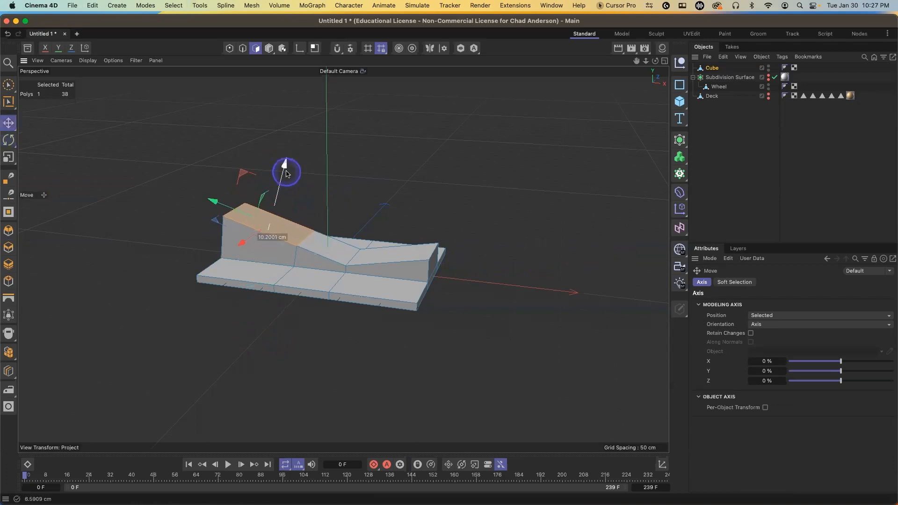
# Lower the strip's centre polygon, scale it to about 69% along the strip, and rotate it nearly level
pyautogui.click(321, 253)
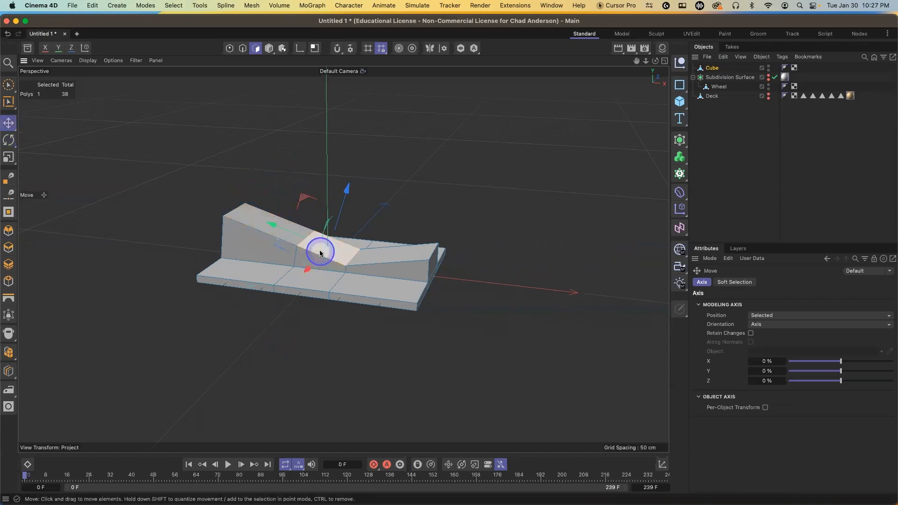
pyautogui.moveTo(342, 196); pyautogui.dragTo(334, 225)
pyautogui.press('t')
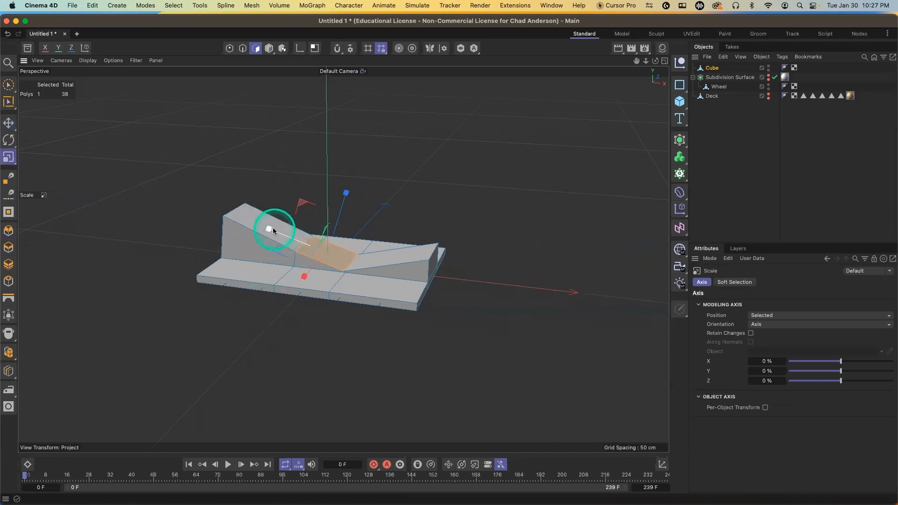
pyautogui.moveTo(269, 230); pyautogui.dragTo(288, 239)
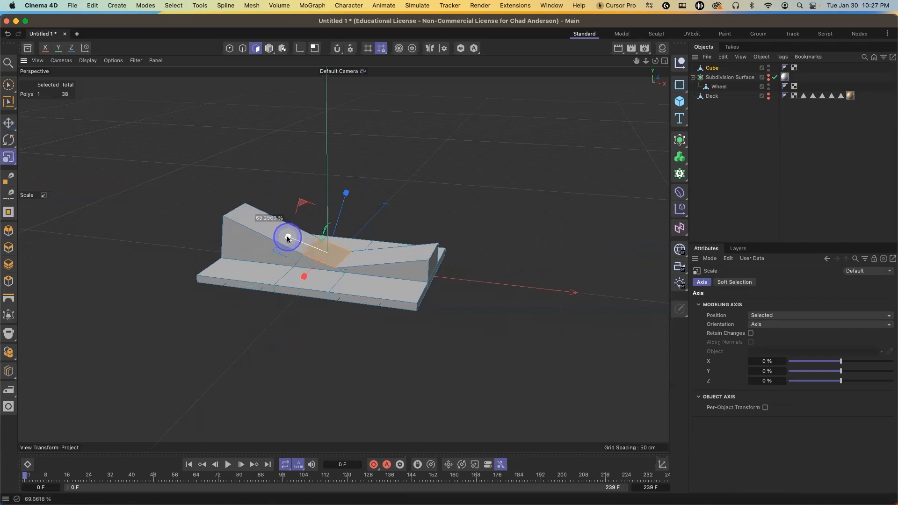
pyautogui.press('r')
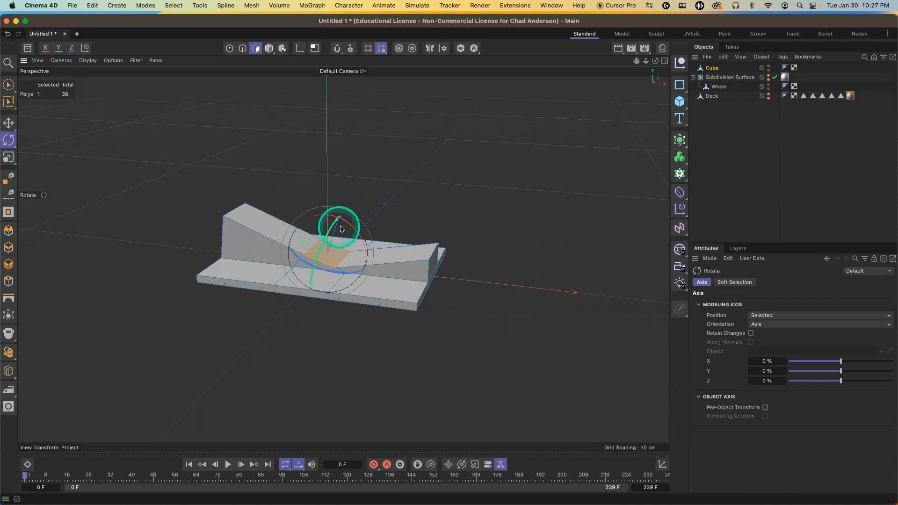
pyautogui.moveTo(353, 230); pyautogui.dragTo(346, 231)
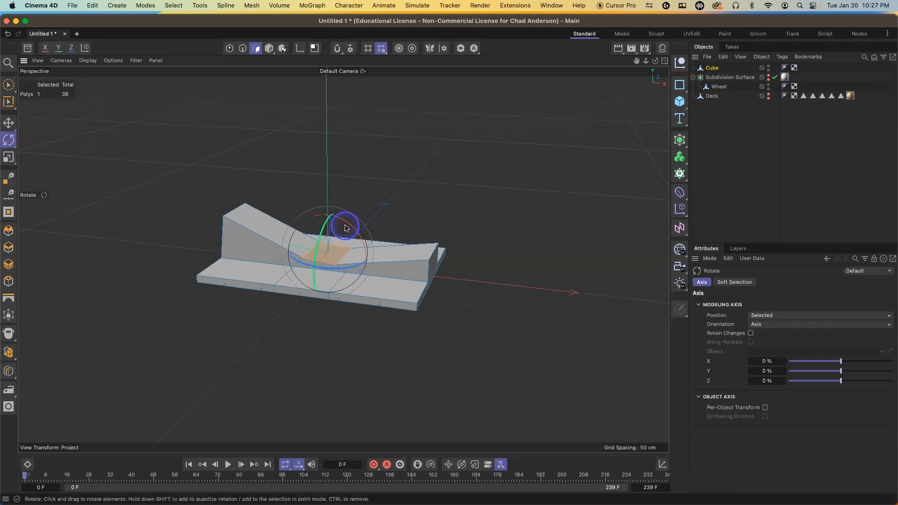
# Raise the strip's right end polygon slightly along its normal
pyautogui.click(399, 254)
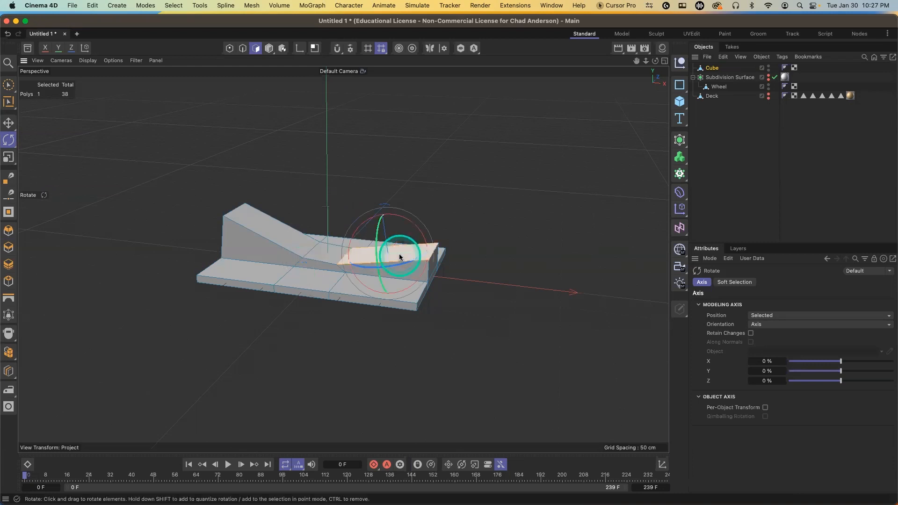
pyautogui.press('e')
pyautogui.moveTo(375, 216)
pyautogui.mouseDown()
pyautogui.moveTo(377, 195)
pyautogui.moveTo(383, 207)
pyautogui.mouseUp()
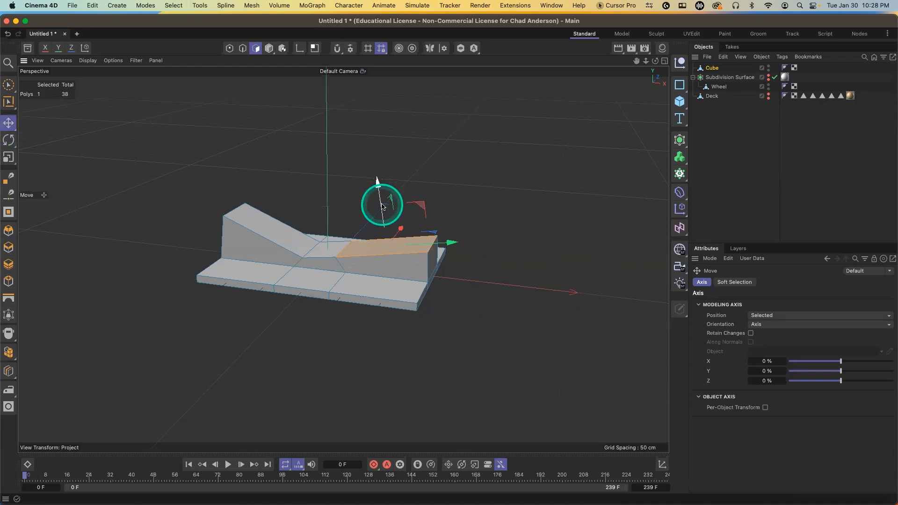
# Undo all shaping and the extrusion of the middle strip back to the flat slab
pyautogui.press('super+z')
pyautogui.press('super+z')
pyautogui.press('super+z')
pyautogui.press('super+z')
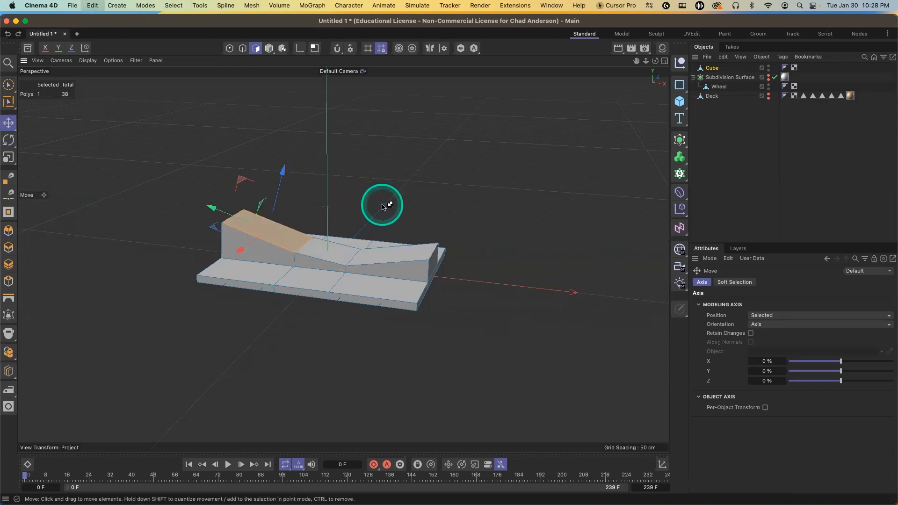
pyautogui.press('super+z')
pyautogui.press('super+z')
pyautogui.press('super+z')
pyautogui.press('super+z')
pyautogui.press('super+z')
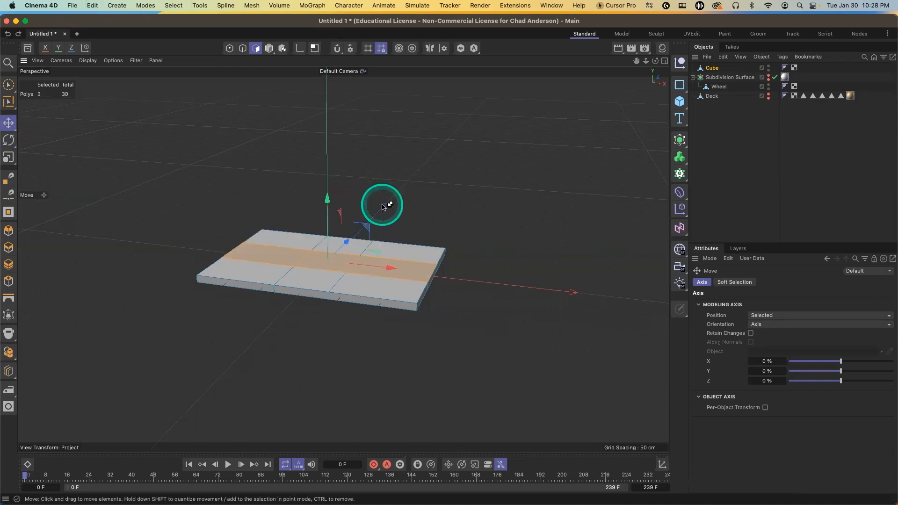
# Select only the left polygon of the slab's middle row and extrude it upward by about 47 cm
pyautogui.click(140, 236)
pyautogui.click(281, 251)
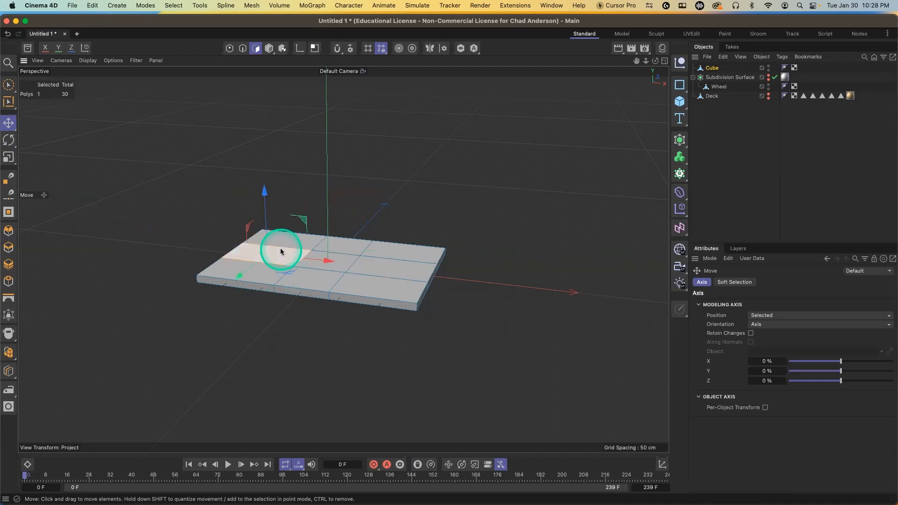
pyautogui.press('d')
pyautogui.moveTo(235, 345); pyautogui.dragTo(670, 249)
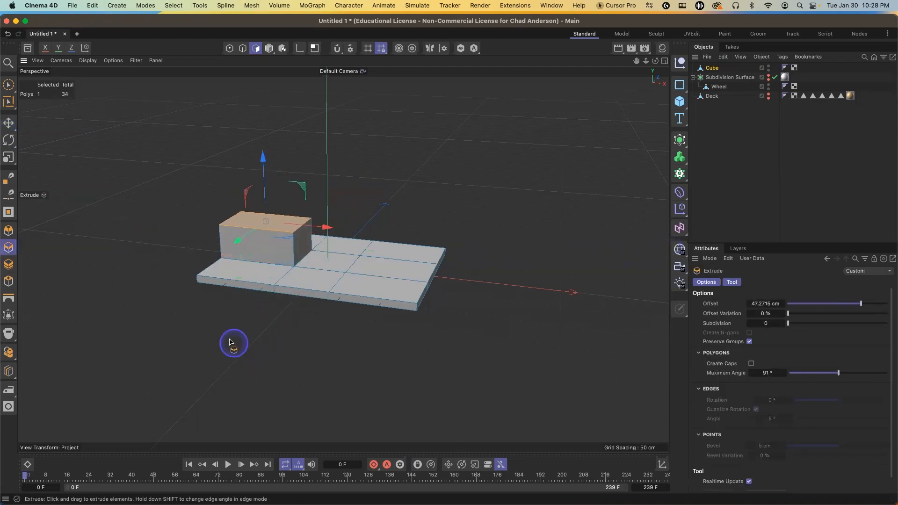
# Rotate the left block's top polygon to slope down toward the slab's centre and scale it to taper the block
pyautogui.press('r')
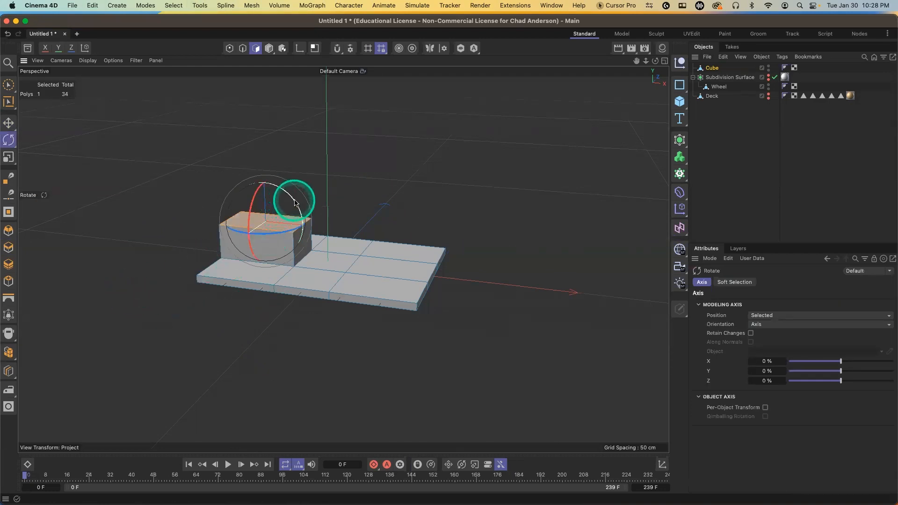
pyautogui.moveTo(295, 202); pyautogui.dragTo(233, 209)
pyautogui.press('t')
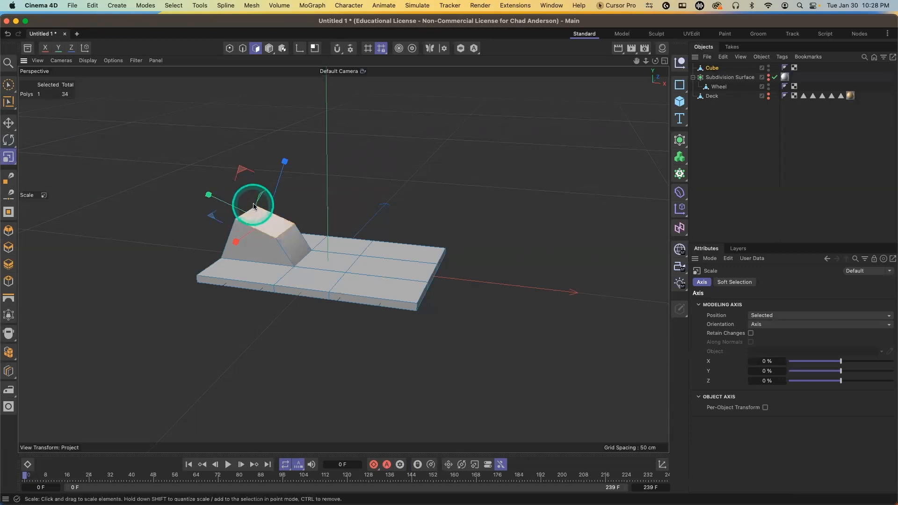
pyautogui.moveTo(233, 240); pyautogui.dragTo(234, 246)
# Extrude the right polygon of the slab's middle row upward by about 21 cm
pyautogui.click(397, 274)
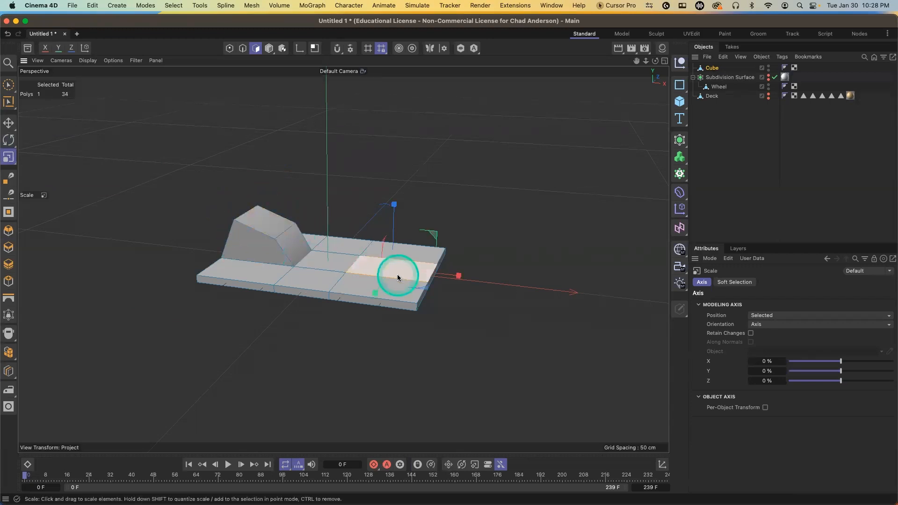
pyautogui.press('d')
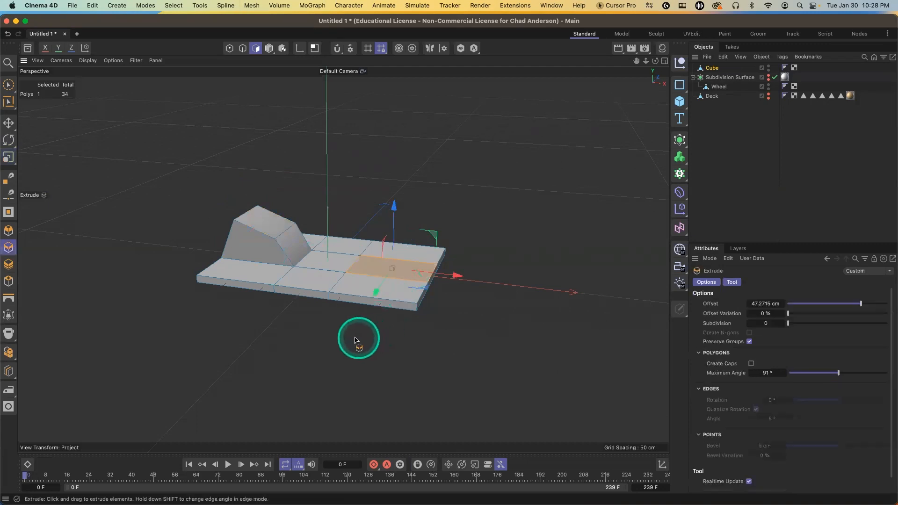
pyautogui.moveTo(335, 341); pyautogui.dragTo(546, 257)
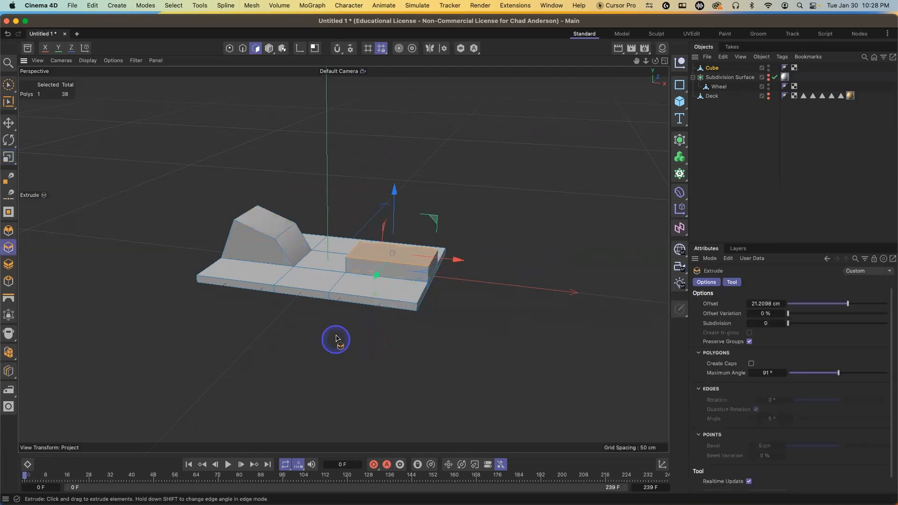
# Rotate the right block's top polygon to slope down toward the slab's centre, and switch to Edge mode
pyautogui.press('r')
pyautogui.moveTo(426, 224); pyautogui.dragTo(409, 231)
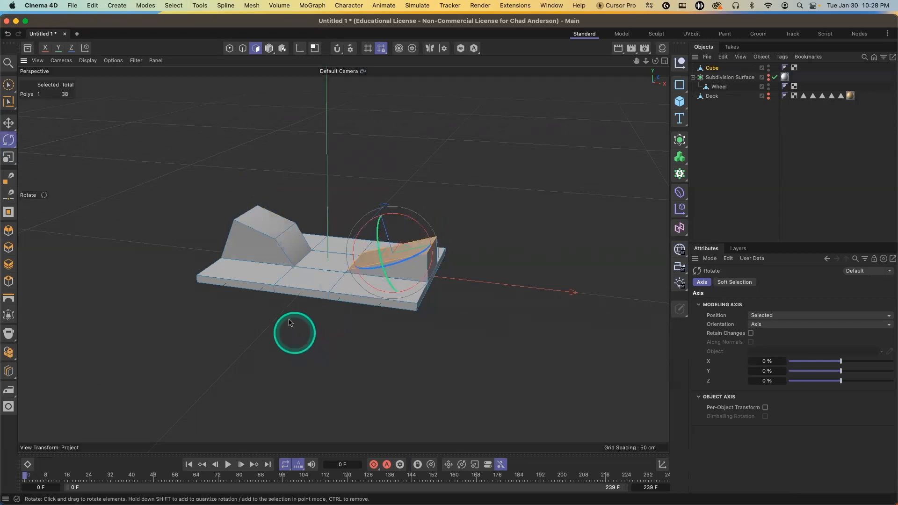
pyautogui.click(243, 49)
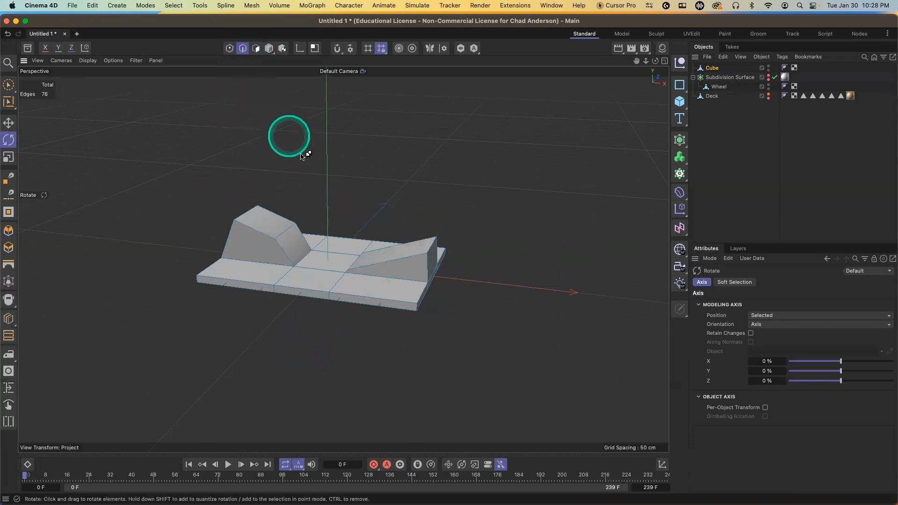
# Try beveling all edges of the baseplate by about 4.9 cm with 4 subdivisions, render a preview, and undo the bevel
pyautogui.press('super+a')
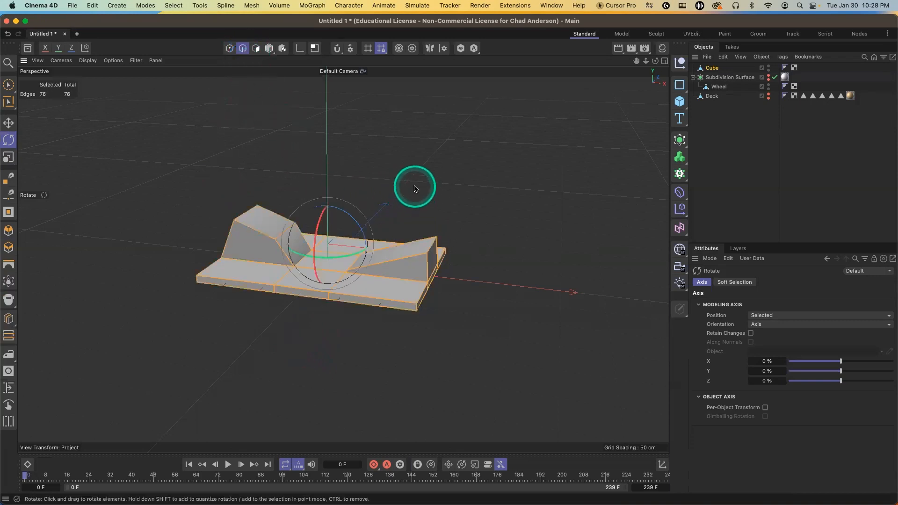
pyautogui.press('m')
pyautogui.press('s')
pyautogui.moveTo(357, 158); pyautogui.dragTo(471, 258)
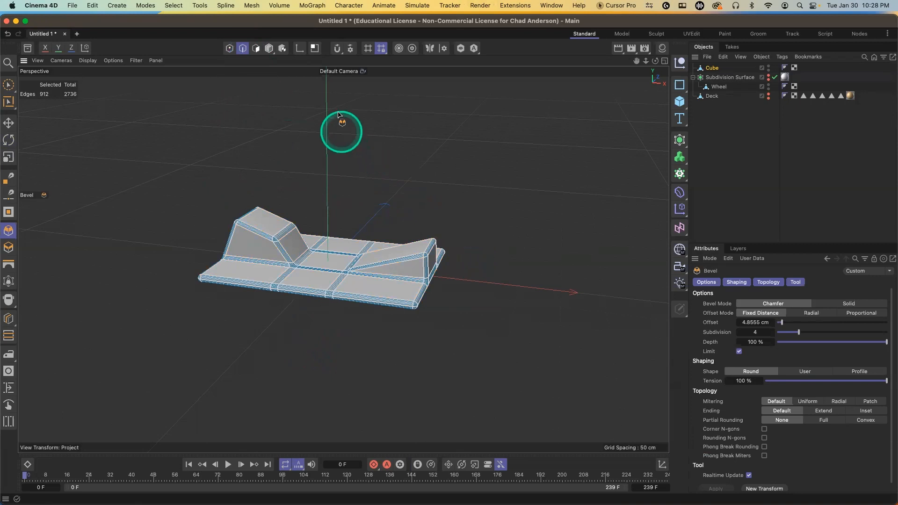
pyautogui.press('super+r')
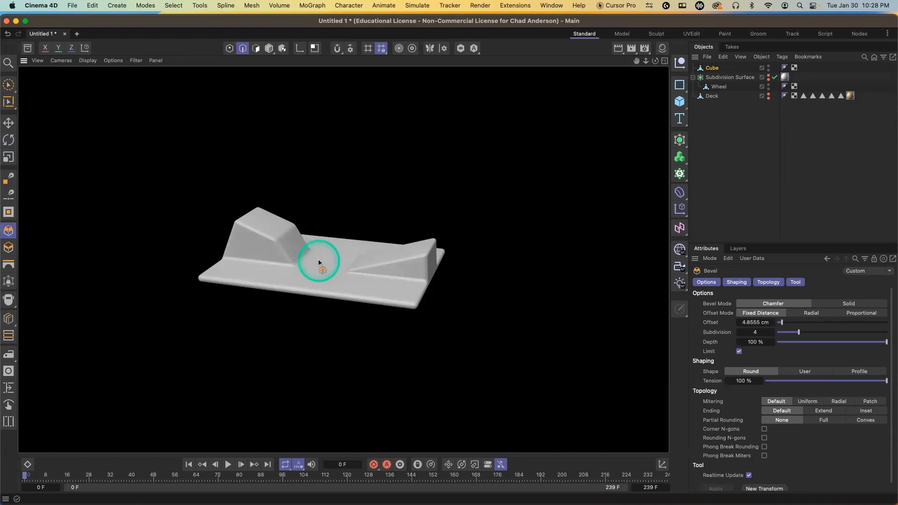
pyautogui.click(382, 125)
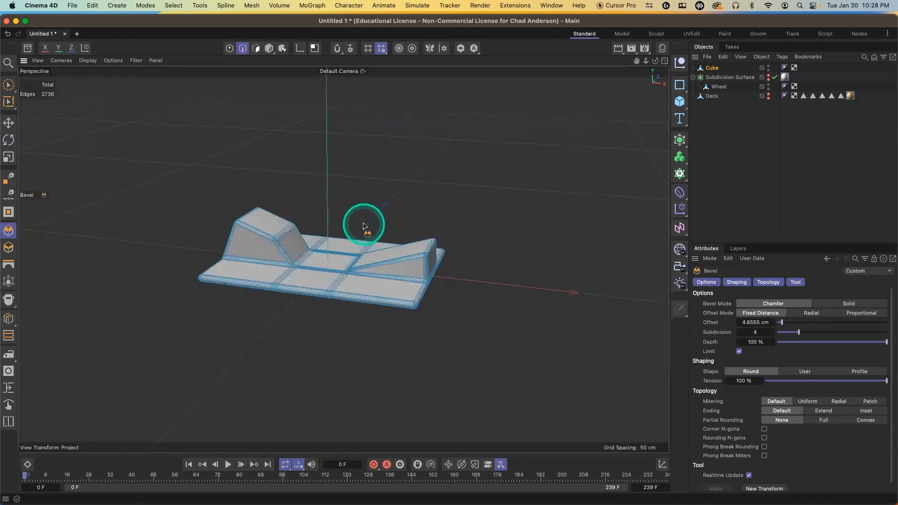
pyautogui.press('super+z')
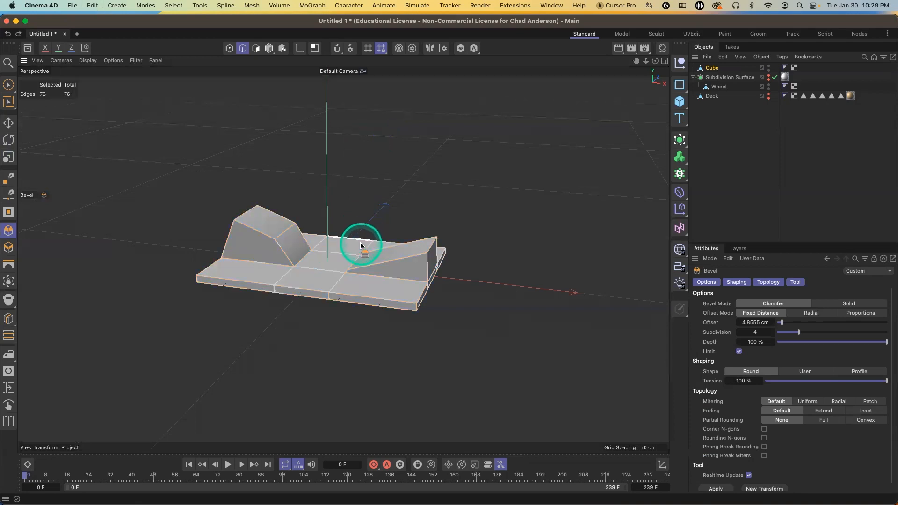
# Try narrowing the slab's central polygon loop along X with both blocks in place
pyautogui.press('u')
pyautogui.press('l')
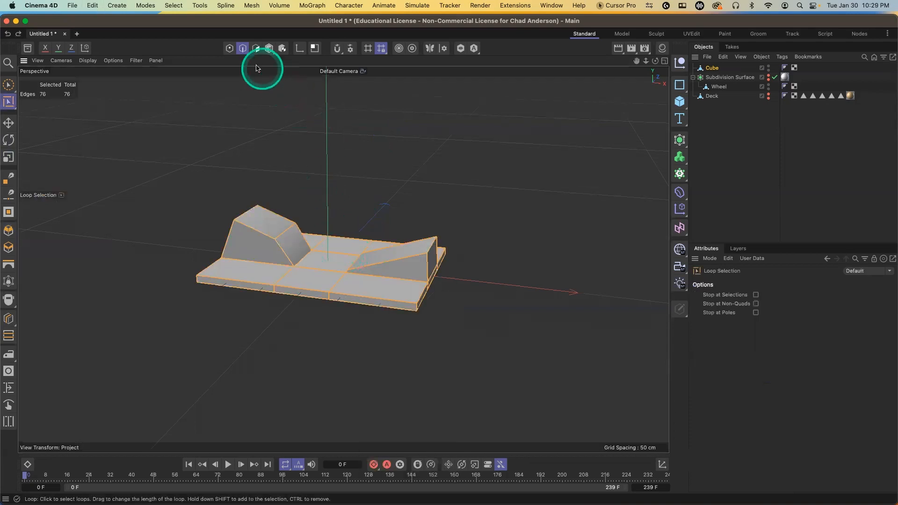
pyautogui.click(256, 49)
pyautogui.click(330, 267)
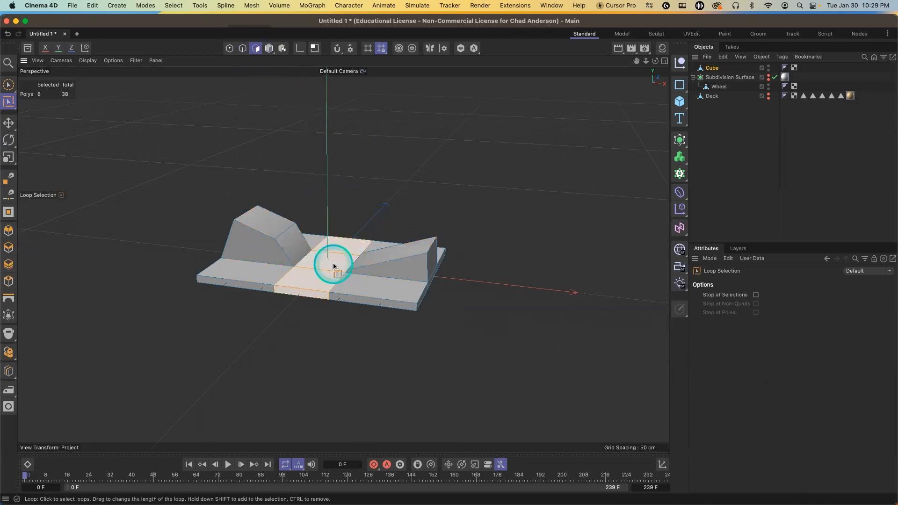
pyautogui.press('t')
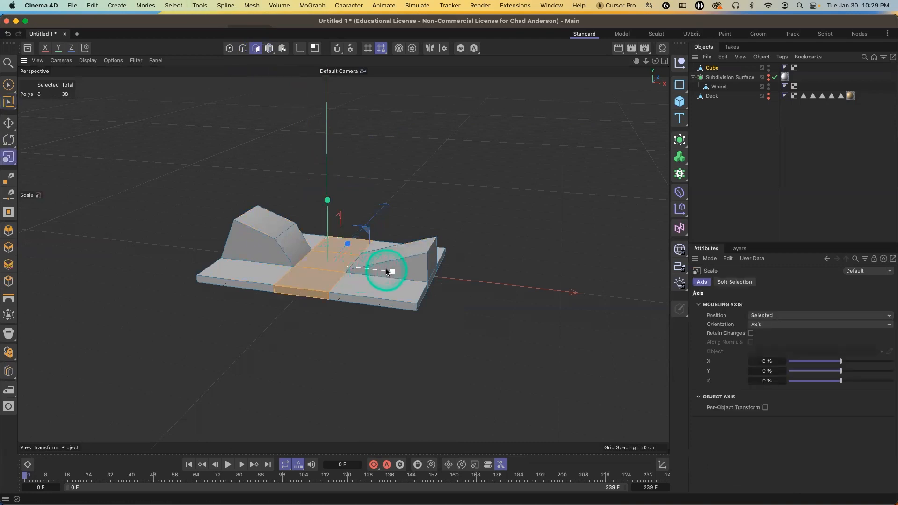
pyautogui.moveTo(396, 273)
pyautogui.mouseDown()
pyautogui.moveTo(364, 268)
pyautogui.moveTo(380, 272)
pyautogui.mouseUp()
pyautogui.click(421, 271)
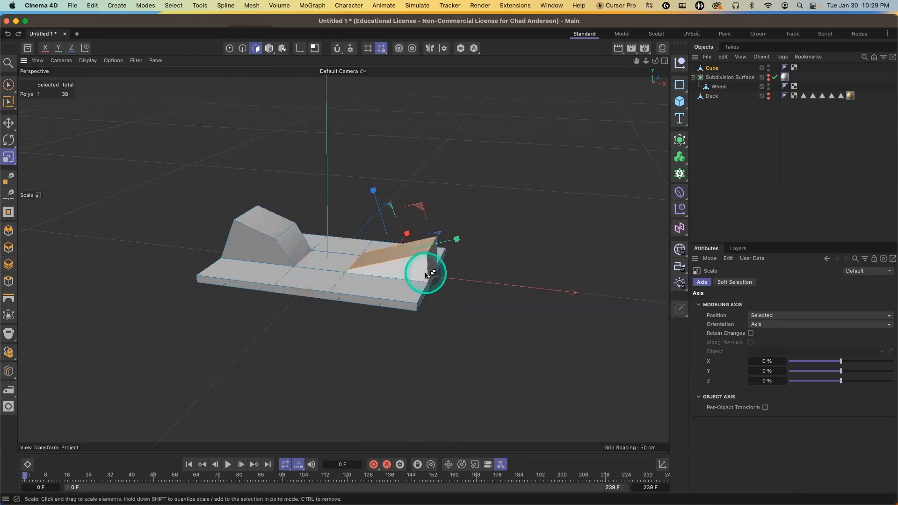
# Undo back to before the right block's extrusion, then select the slab's central polygon loop and scale it narrower along X
pyautogui.press('super+z')
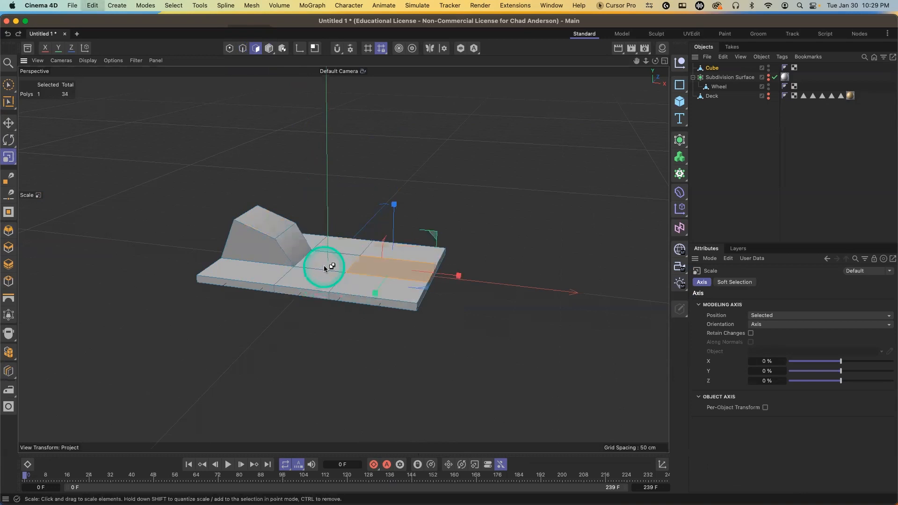
pyautogui.press('u')
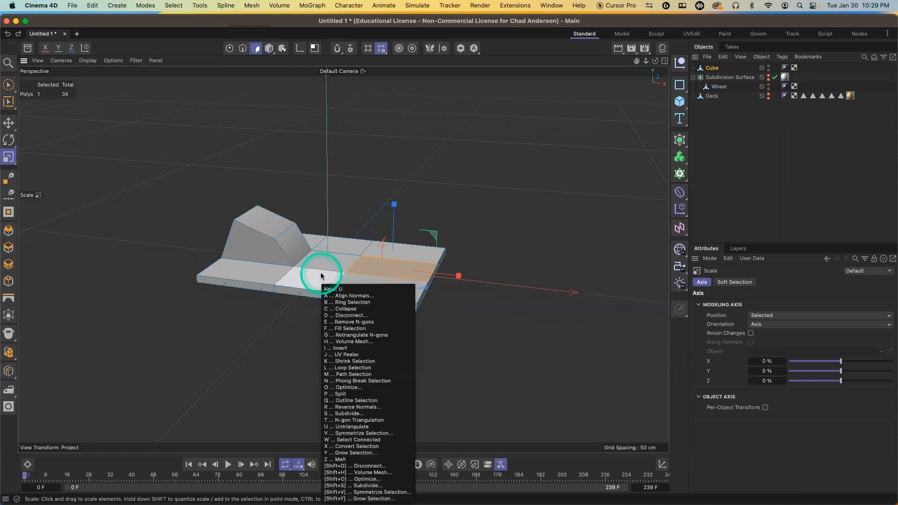
pyautogui.press('l')
pyautogui.click(330, 270)
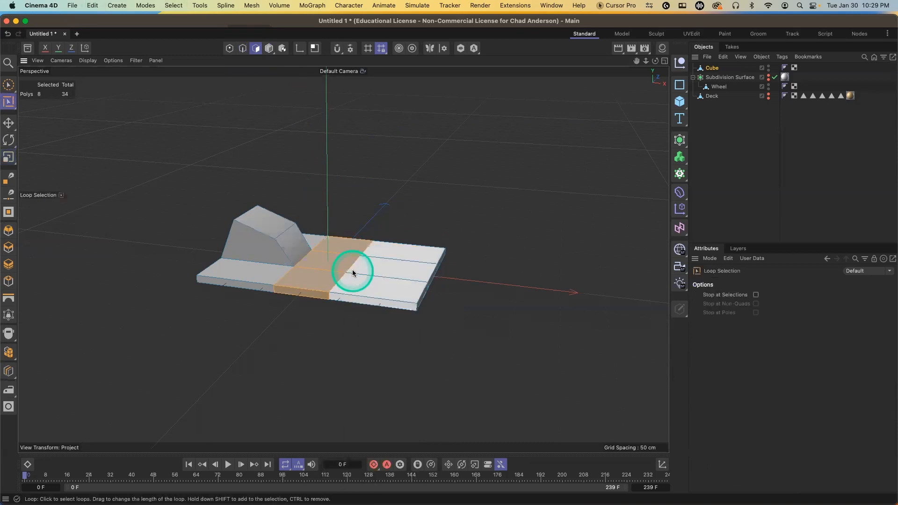
pyautogui.press('t')
pyautogui.moveTo(393, 269); pyautogui.dragTo(368, 272)
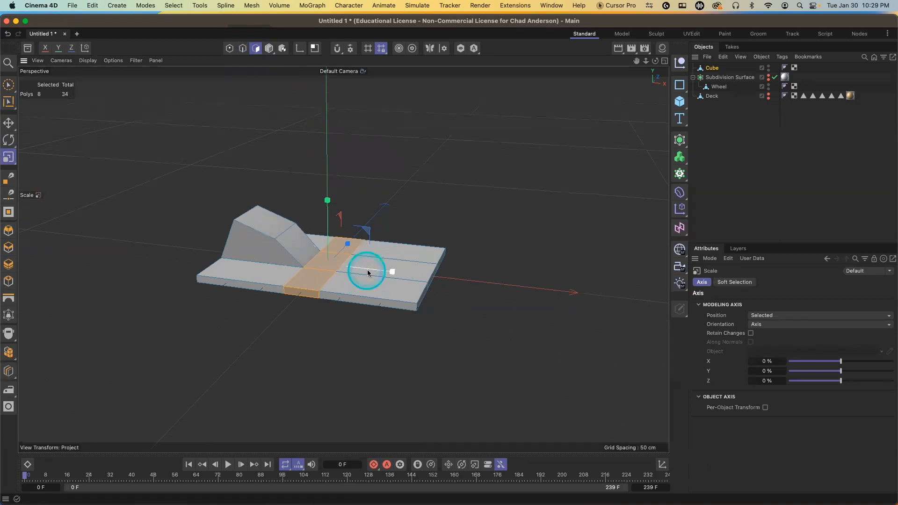
# Extrude the right polygon of the slab's middle row upward into a low block
pyautogui.click(399, 269)
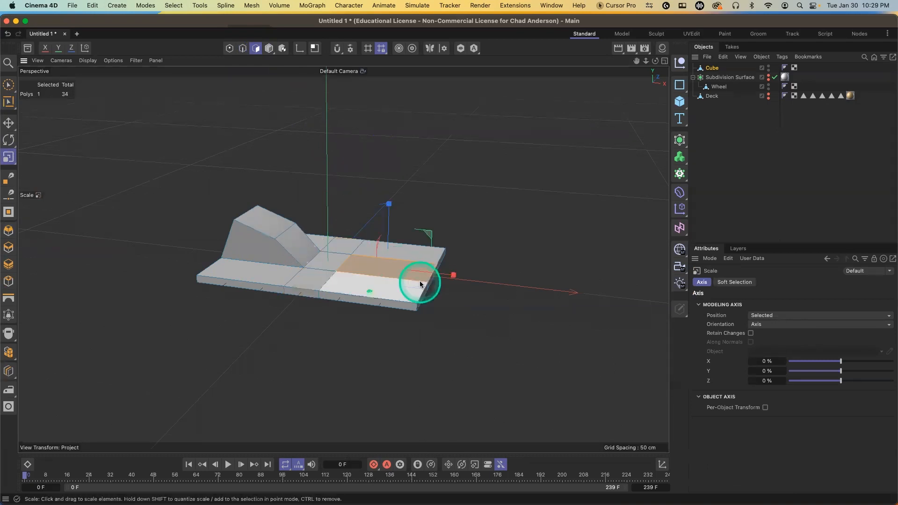
pyautogui.press('d')
pyautogui.moveTo(348, 372); pyautogui.dragTo(572, 254)
# Rotate the right block's top polygon to slope down toward the slab's centre and scale it down to taper the block
pyautogui.press('t')
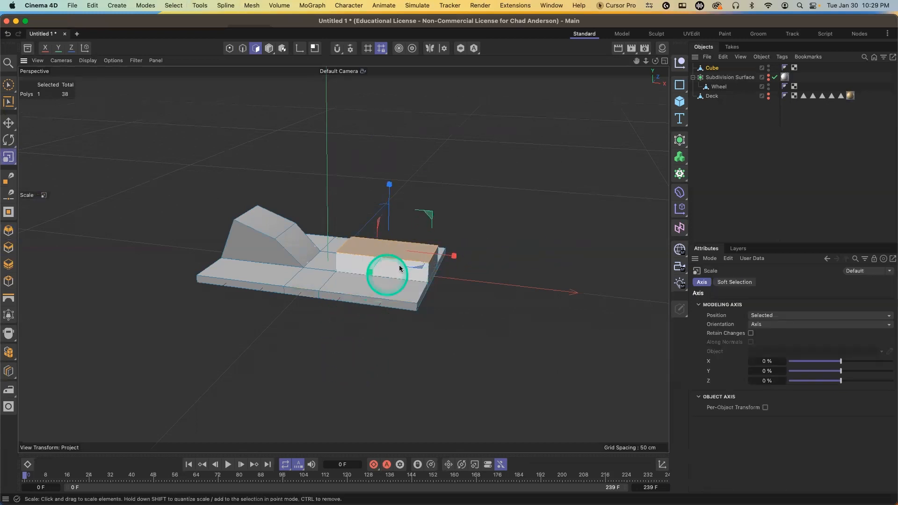
pyautogui.press('r')
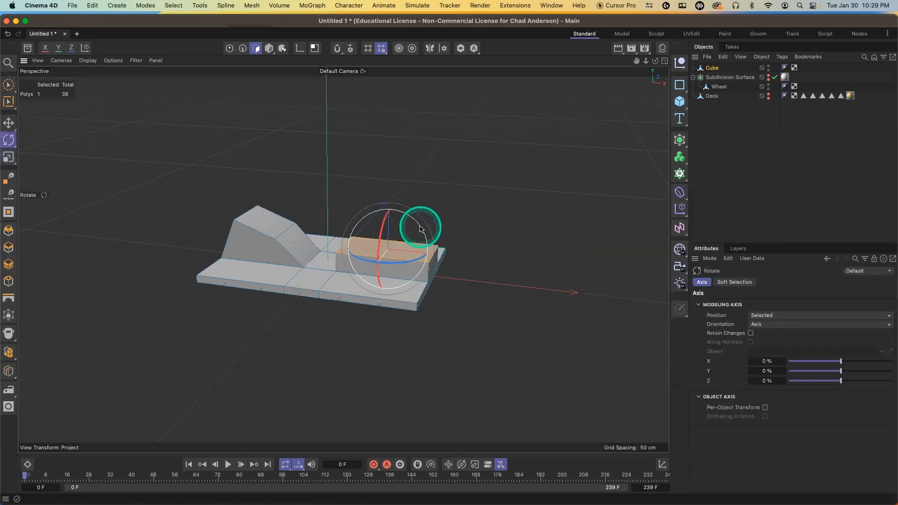
pyautogui.moveTo(419, 220); pyautogui.dragTo(426, 240)
pyautogui.press('t')
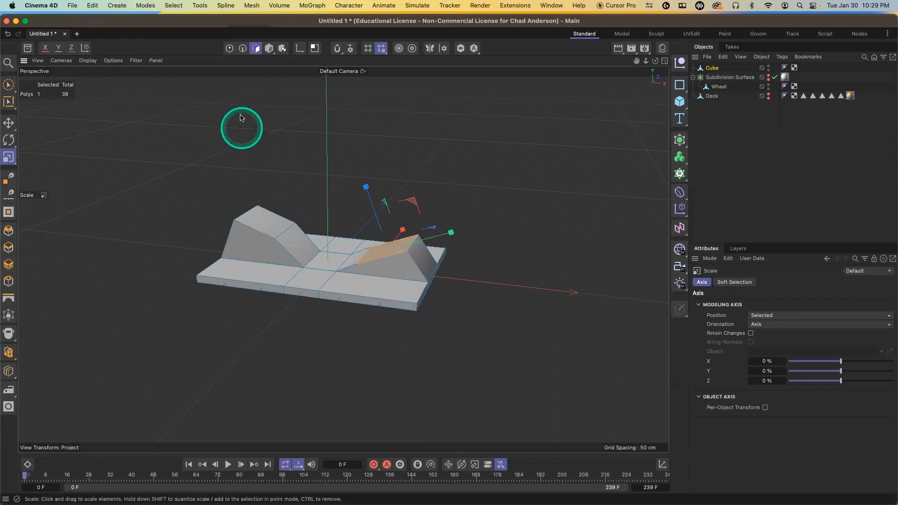
# Select all edges of the baseplate and bevel them by about 5.9 cm with 4 subdivisions
pyautogui.click(242, 49)
pyautogui.press('super+a')
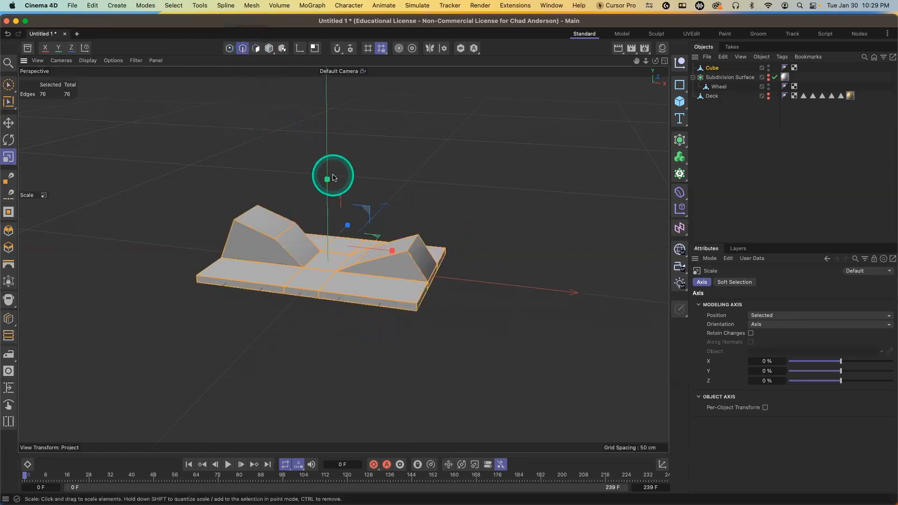
pyautogui.press('m')
pyautogui.press('s')
pyautogui.moveTo(304, 152); pyautogui.dragTo(476, 257)
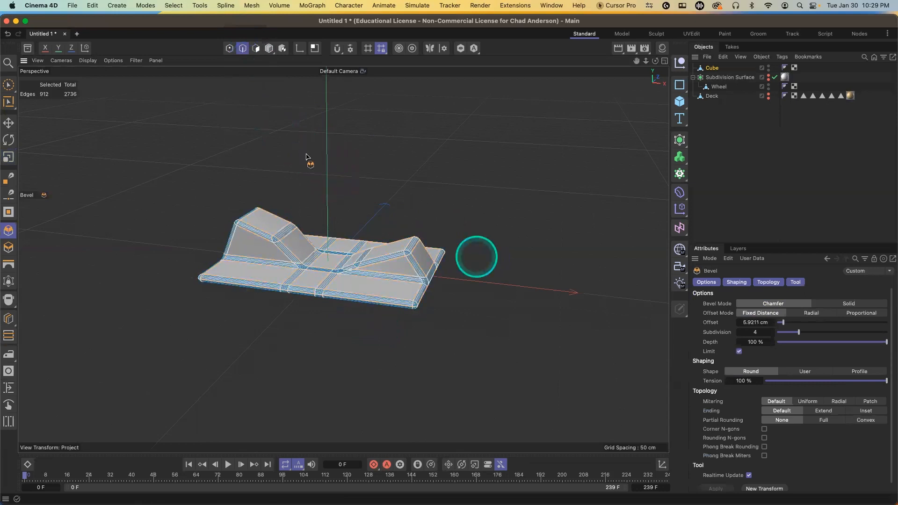
# Try setting the bevel offset to 6 cm, and undo the extra bevel
pyautogui.doubleClick(753, 322)
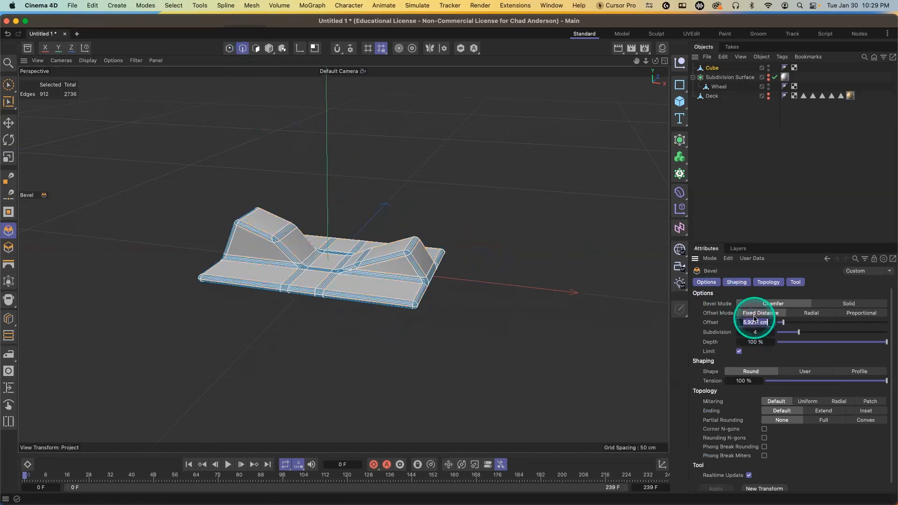
pyautogui.write('6')
pyautogui.press('Return')
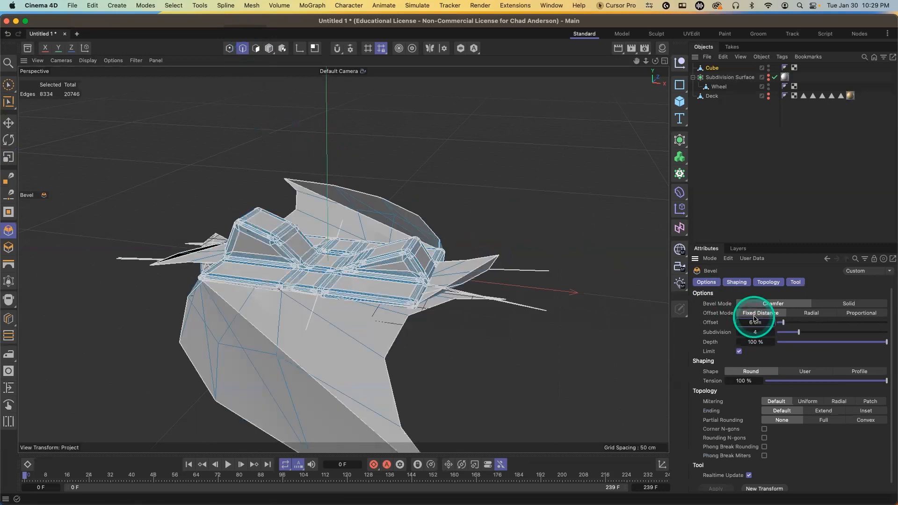
pyautogui.press('super+z')
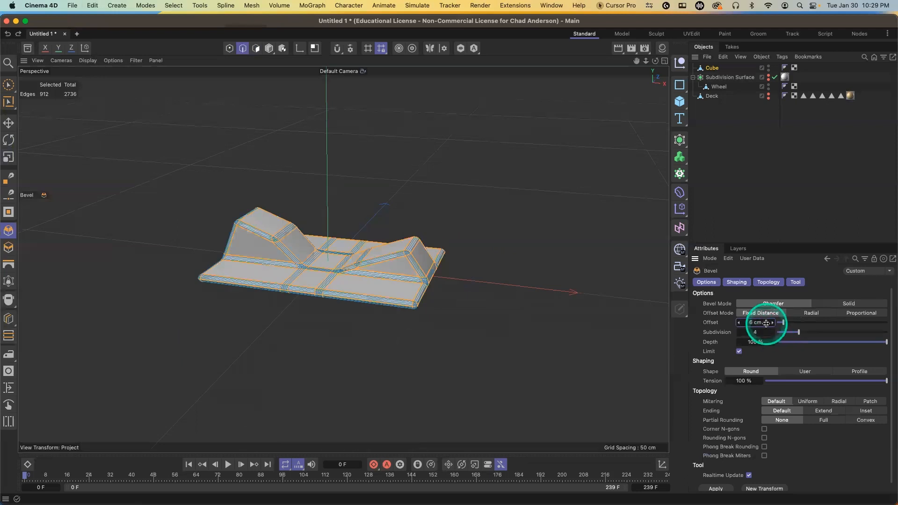
pyautogui.click(756, 322)
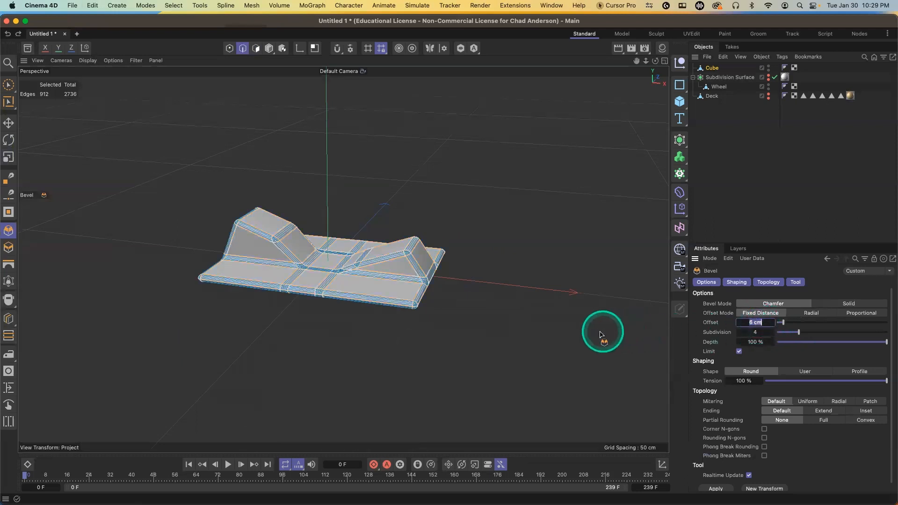
# Deselect the edges and render the beveled baseplate in the viewport to check its rounded edges
pyautogui.press('super+r')
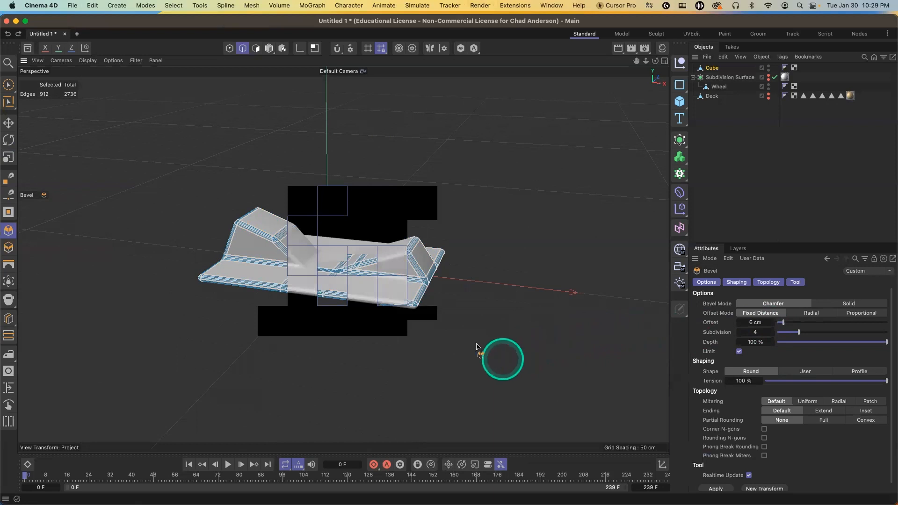
pyautogui.click(478, 345)
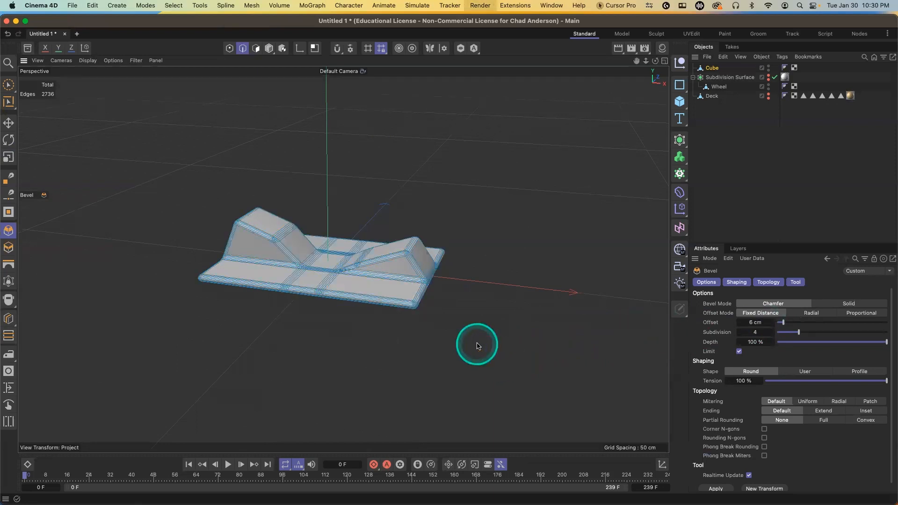
pyautogui.press('super+r')
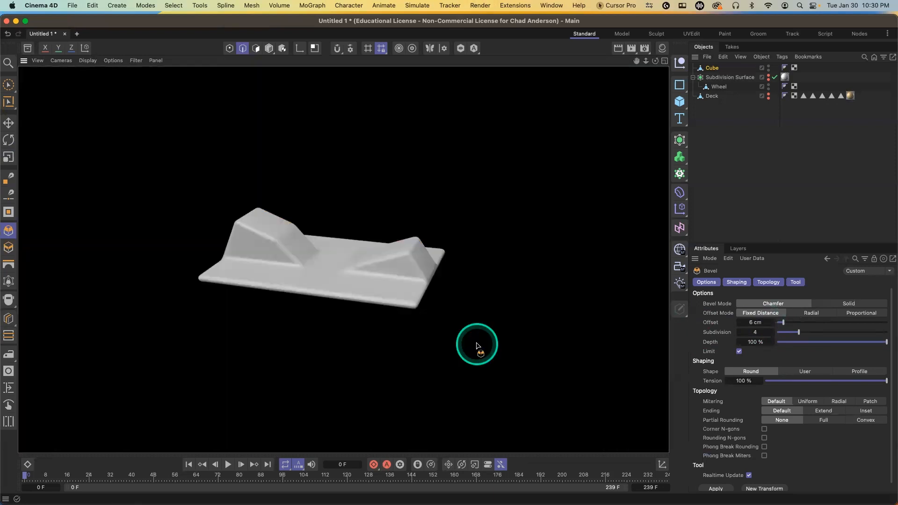
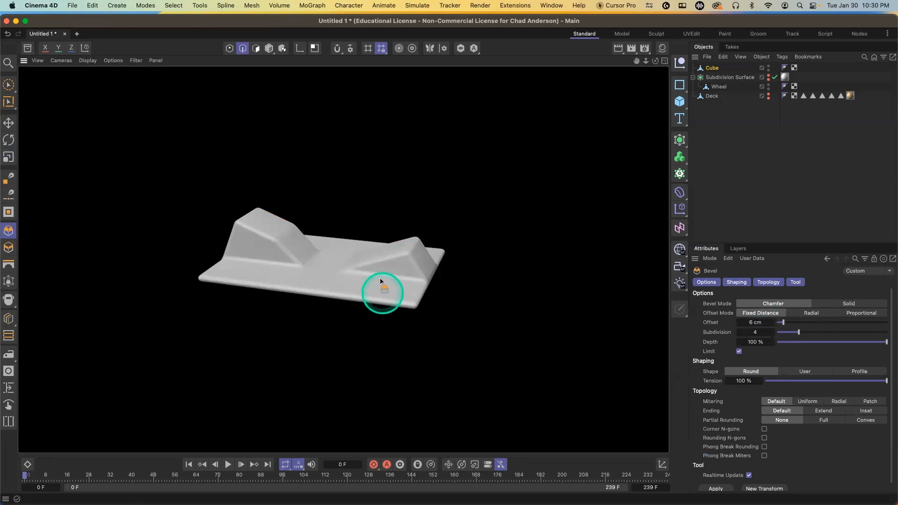
# Scale the whole baseplate up vertically to about 112% and render the viewport to check its shape
pyautogui.press('t')
pyautogui.click(269, 49)
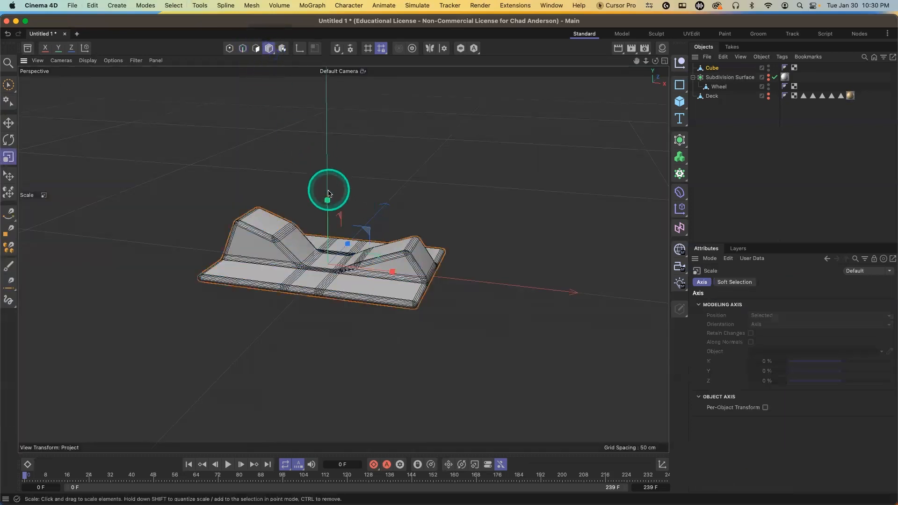
pyautogui.moveTo(328, 200); pyautogui.dragTo(327, 195)
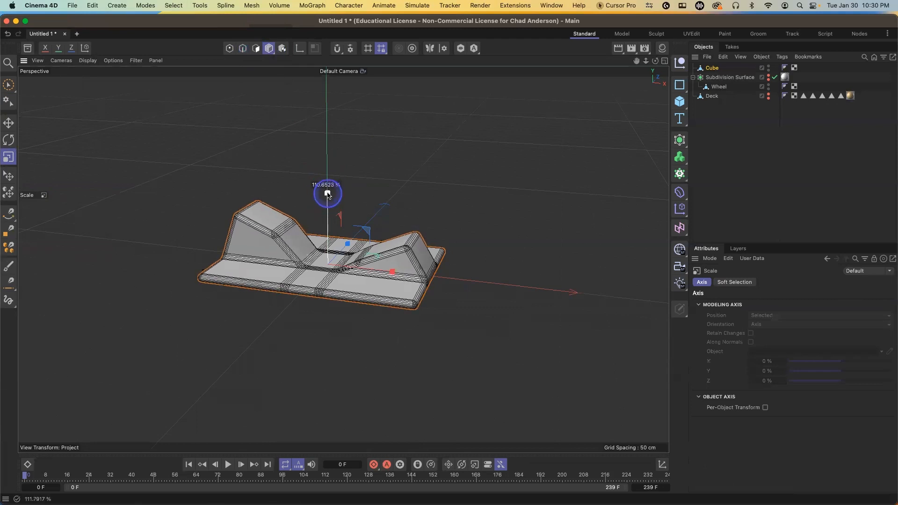
pyautogui.press('super+r')
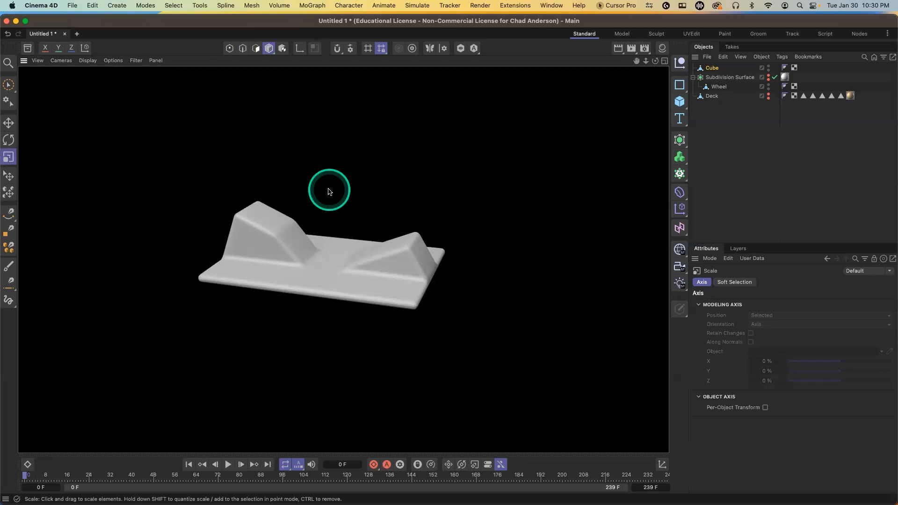
# Switch to the skate truck reference photo in Preview to study how the hanger sits above the baseplate, and return to Cinema 4D
pyautogui.moveTo(551, 488)
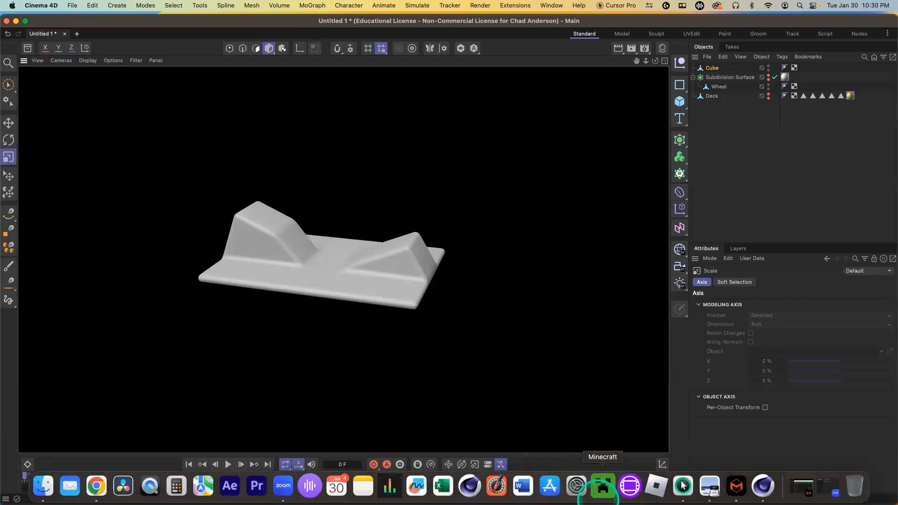
pyautogui.click(710, 487)
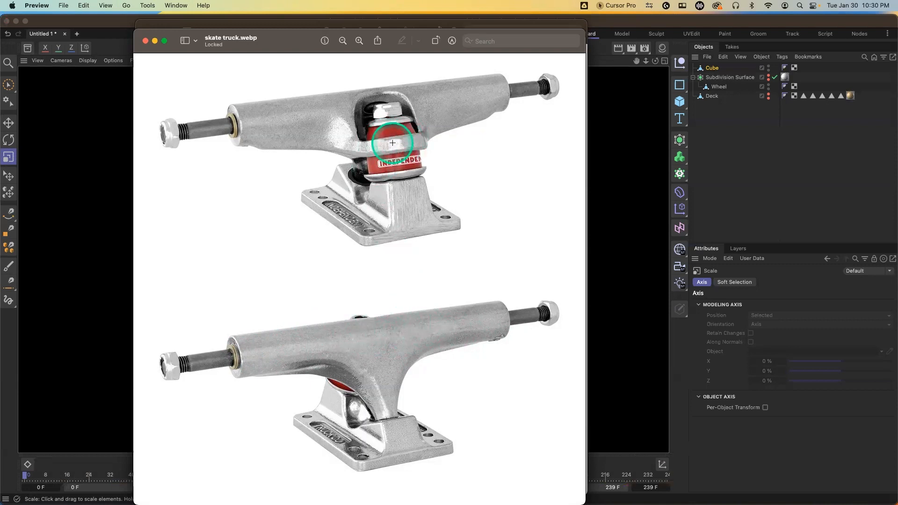
pyautogui.click(616, 189)
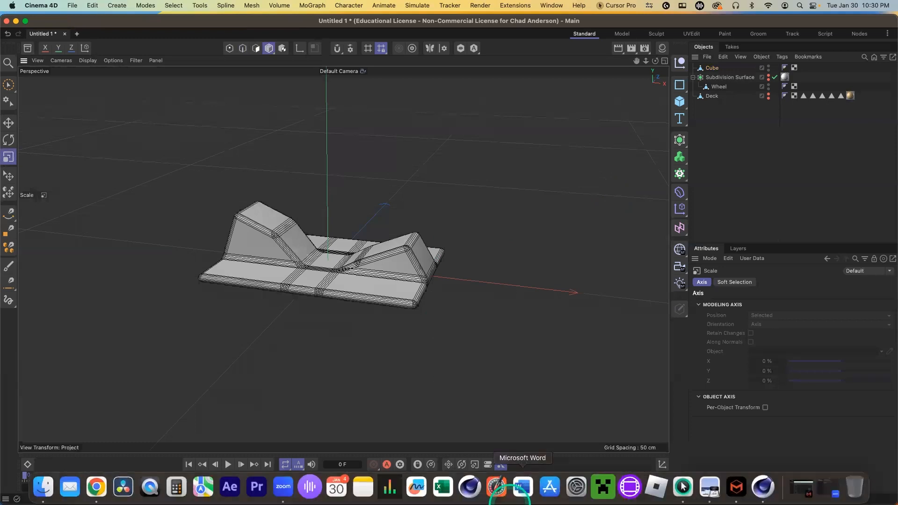
pyautogui.click(706, 489)
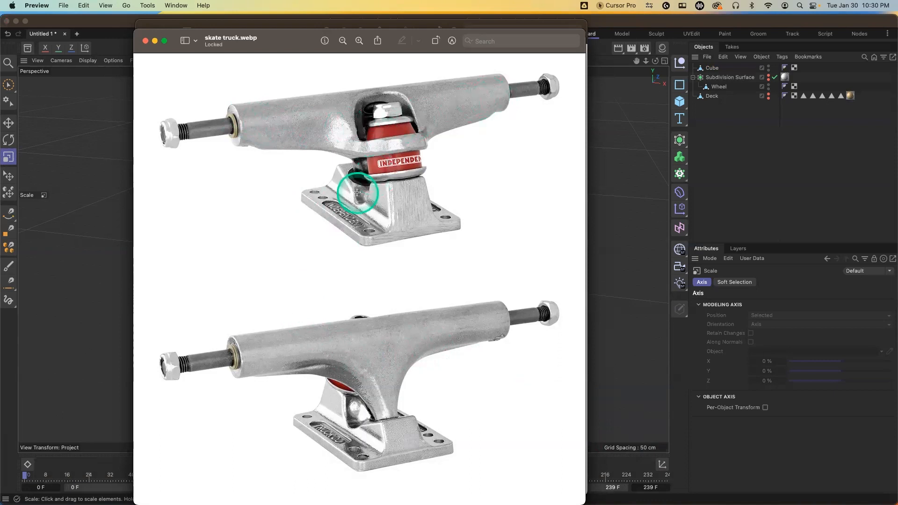
pyautogui.click(726, 157)
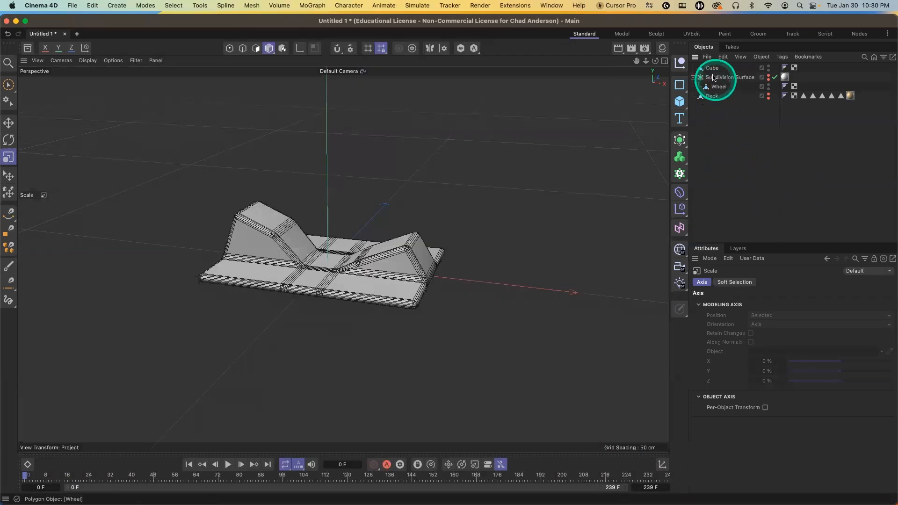
# Add a cylinder primitive oriented along +Z and set its rotation segments to 32
pyautogui.click(683, 103)
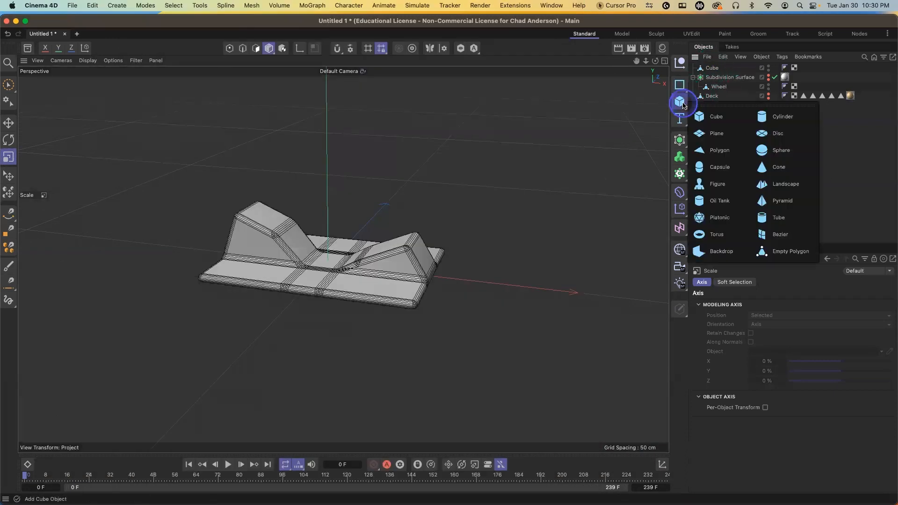
pyautogui.click(760, 117)
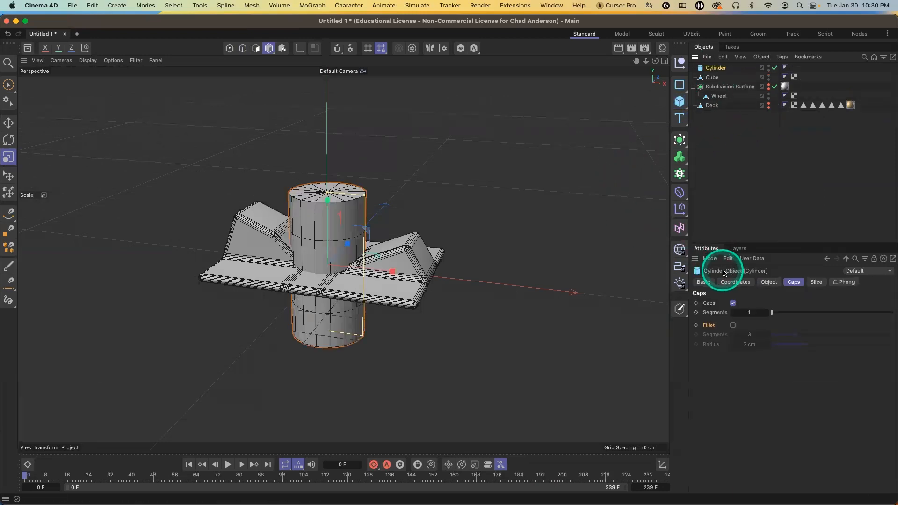
pyautogui.click(734, 282)
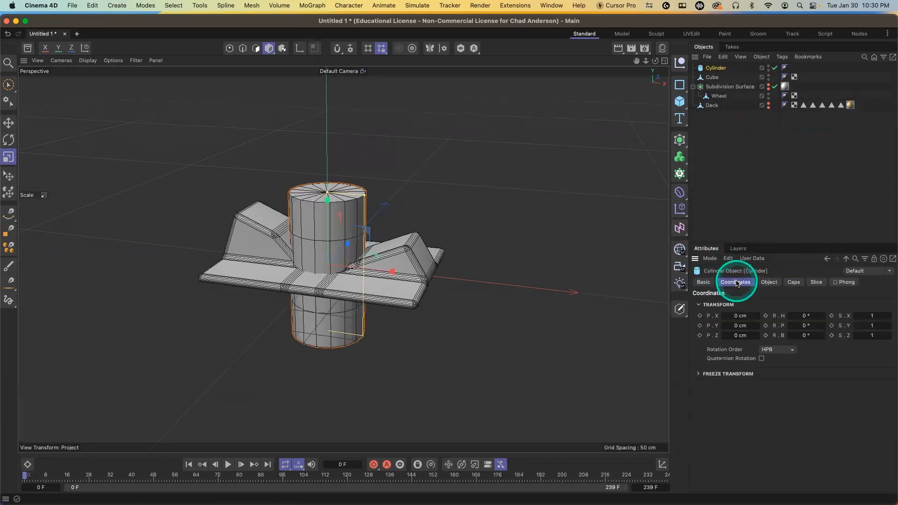
pyautogui.click(702, 282)
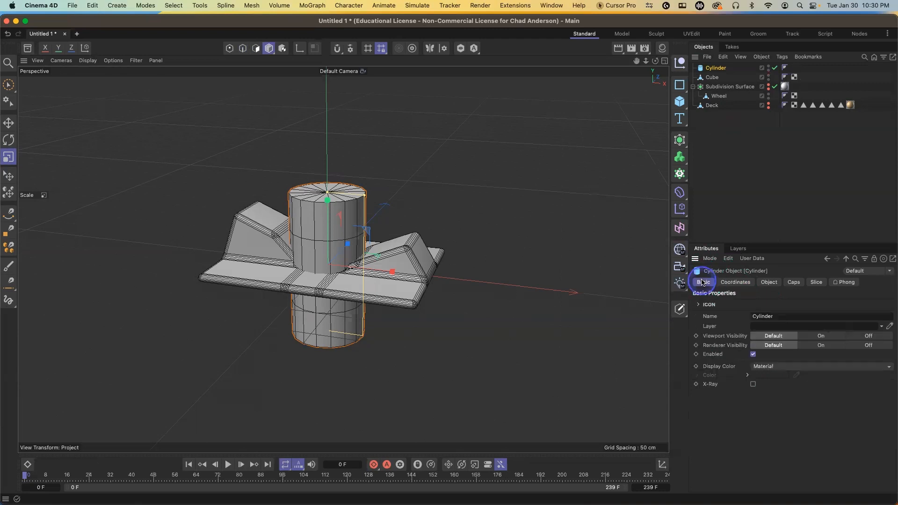
pyautogui.click(769, 282)
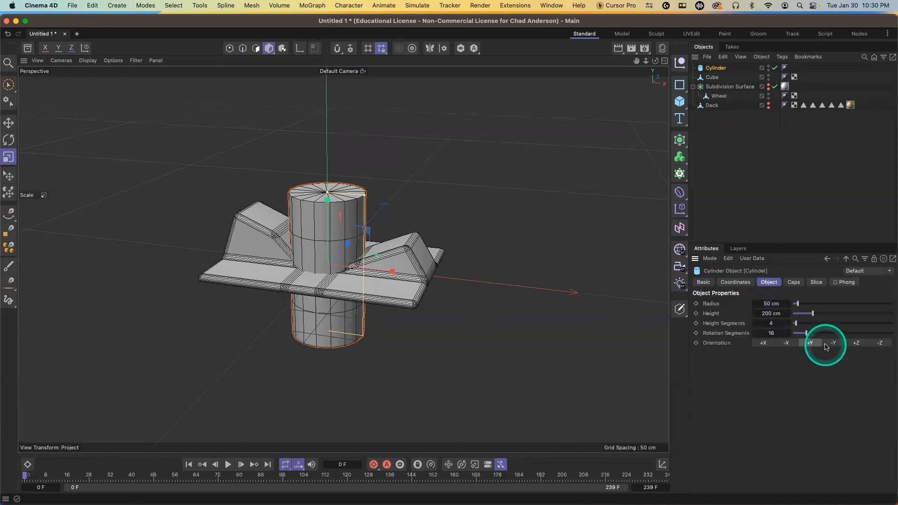
pyautogui.click(856, 343)
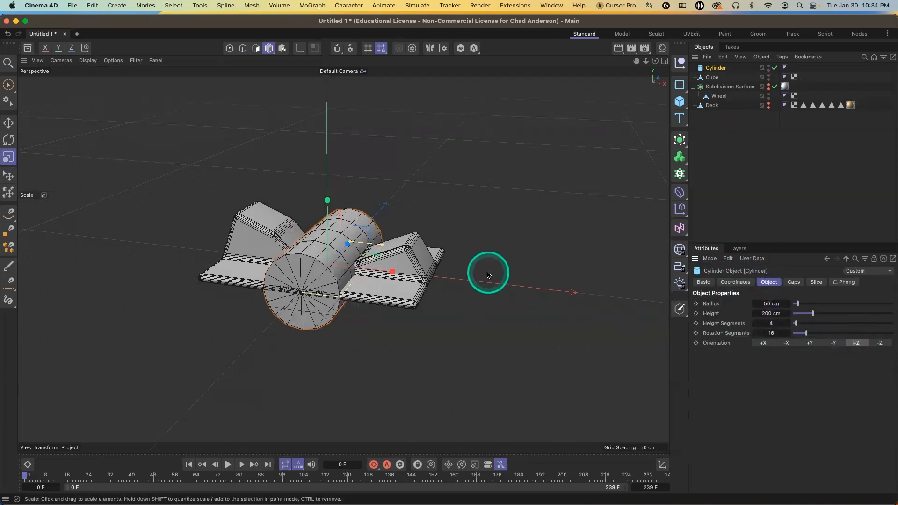
pyautogui.click(778, 333)
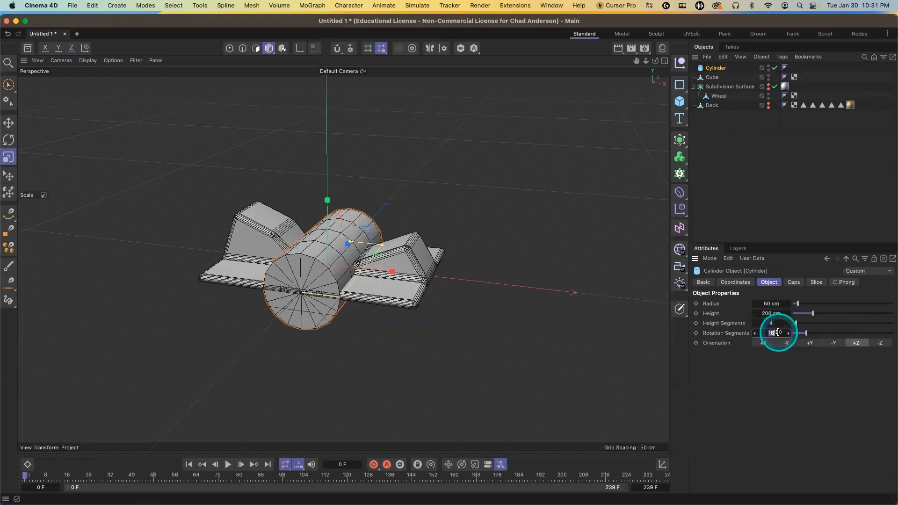
pyautogui.write('32')
pyautogui.press('Return')
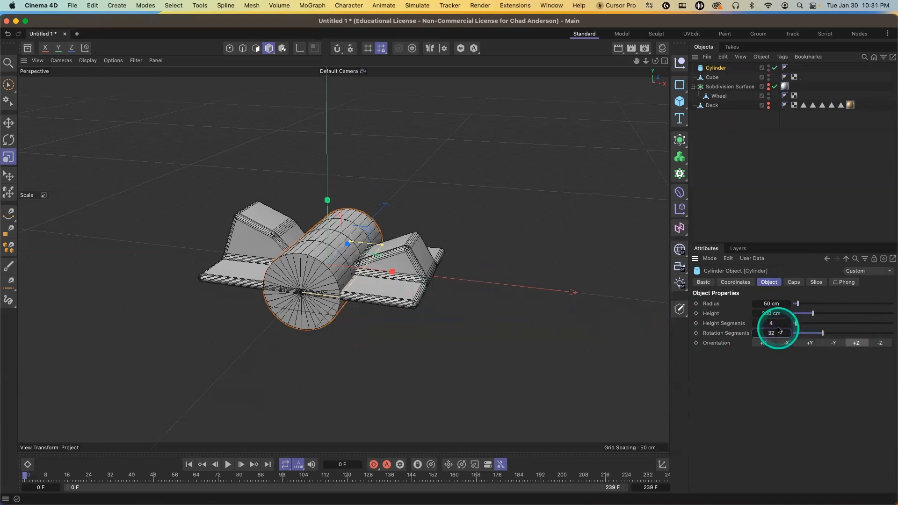
# Slim and lengthen the cylinder to about 28 cm radius and 389 cm height, and raise it above the baseplate
pyautogui.moveTo(392, 273); pyautogui.dragTo(368, 225)
pyautogui.press('super+z')
pyautogui.press('e')
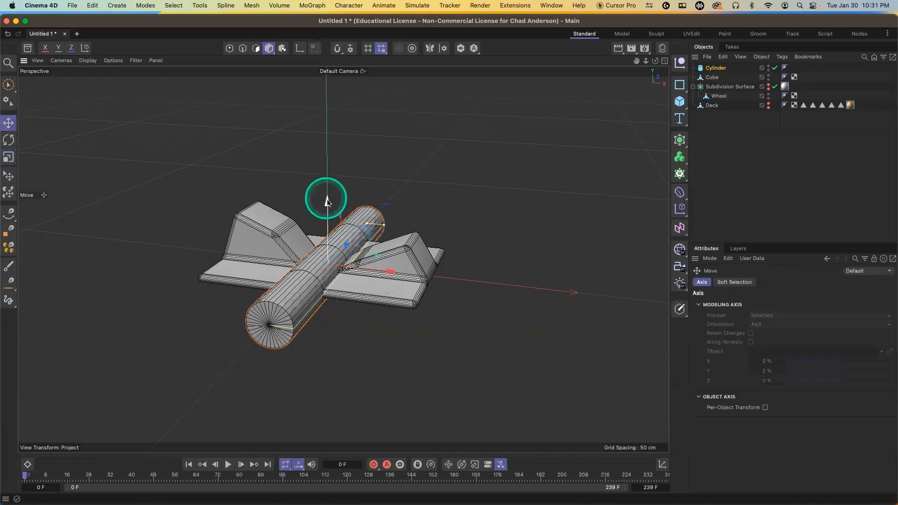
pyautogui.moveTo(327, 201); pyautogui.dragTo(326, 140)
pyautogui.moveTo(392, 207); pyautogui.dragTo(401, 205)
pyautogui.keyDown('alt'); pyautogui.moveTo(361, 240); pyautogui.dragTo(428, 232); pyautogui.keyUp('alt')
pyautogui.moveTo(395, 194); pyautogui.dragTo(388, 202)
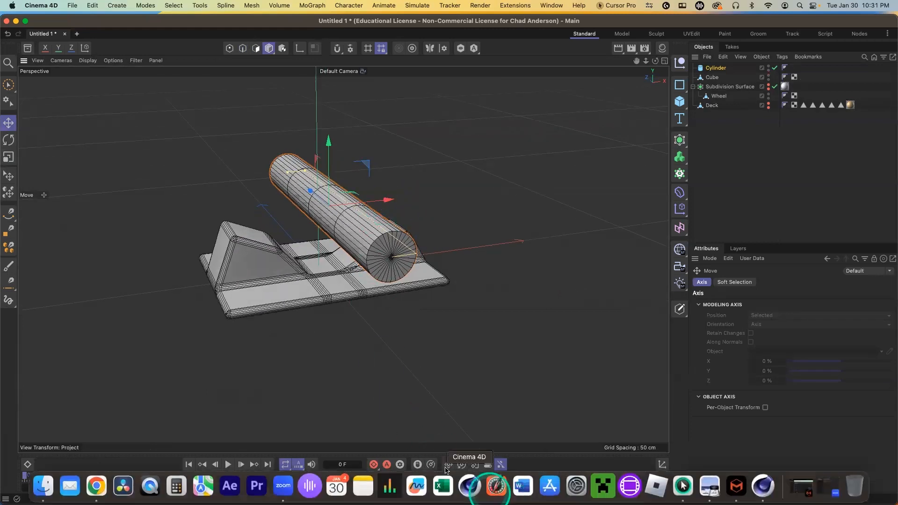
pyautogui.keyDown('alt'); pyautogui.moveTo(288, 275); pyautogui.dragTo(407, 285); pyautogui.keyUp('alt')
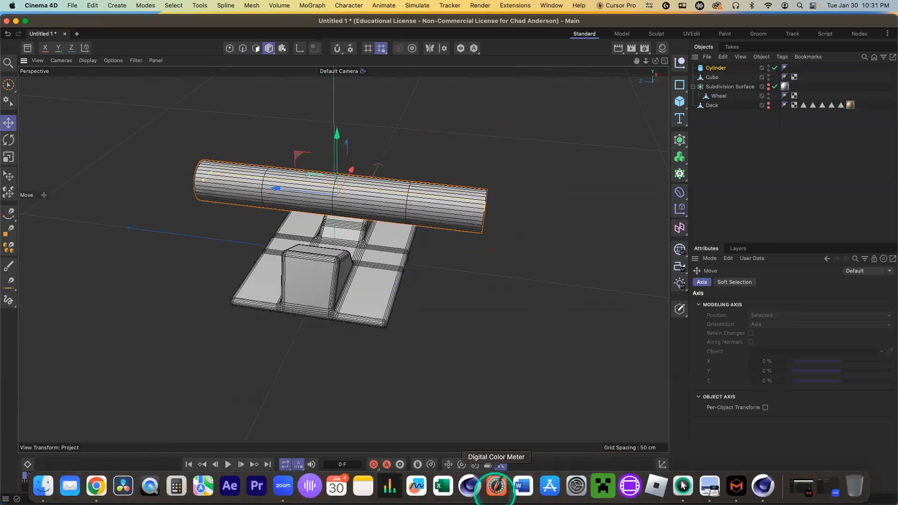
# Check the hanger's proportions in the truck photo and enlarge the cylinder to about 30 cm radius and 424 cm height
pyautogui.click(710, 487)
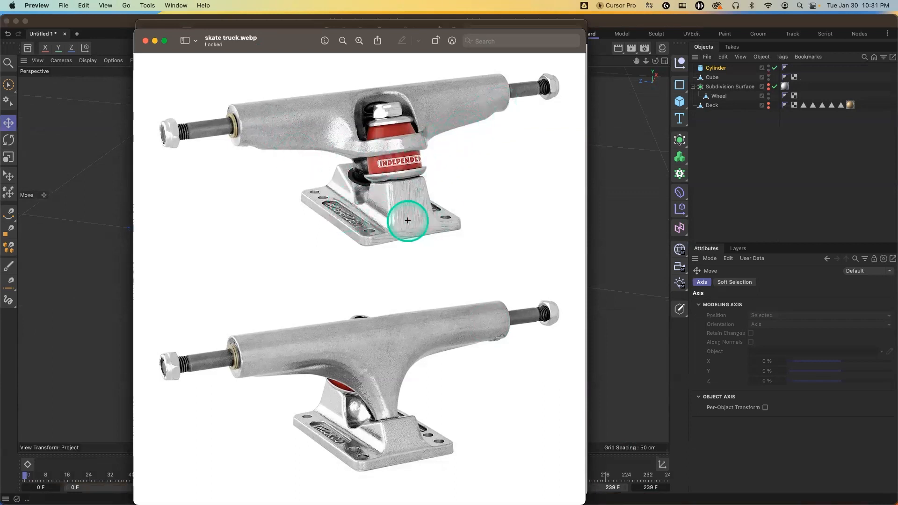
pyautogui.click(624, 327)
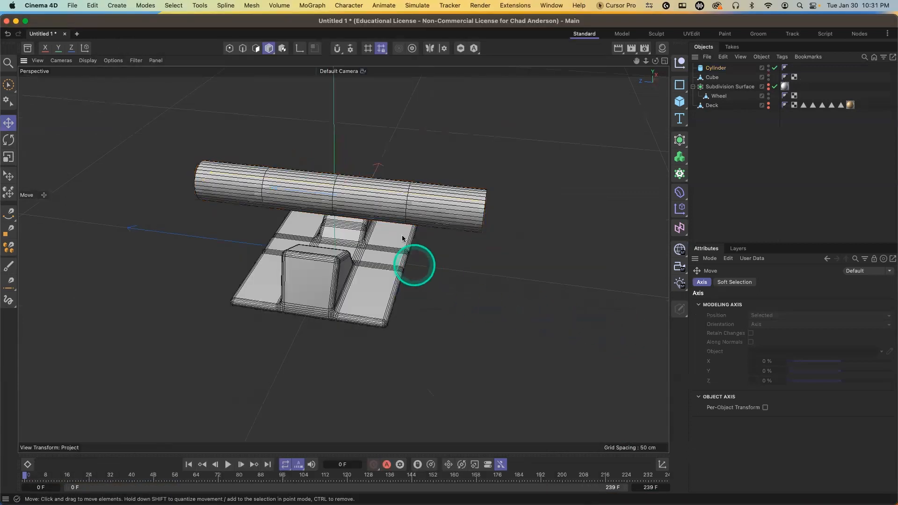
pyautogui.click(429, 207)
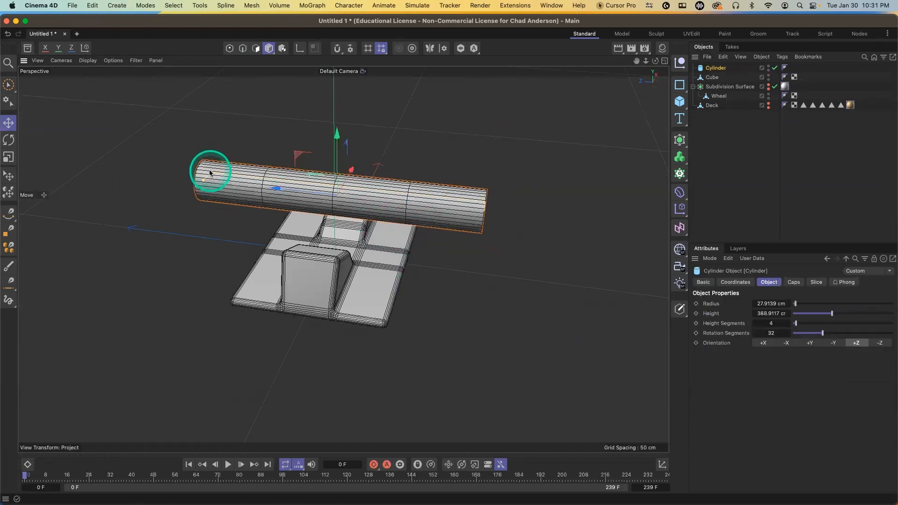
pyautogui.moveTo(210, 171); pyautogui.dragTo(191, 181)
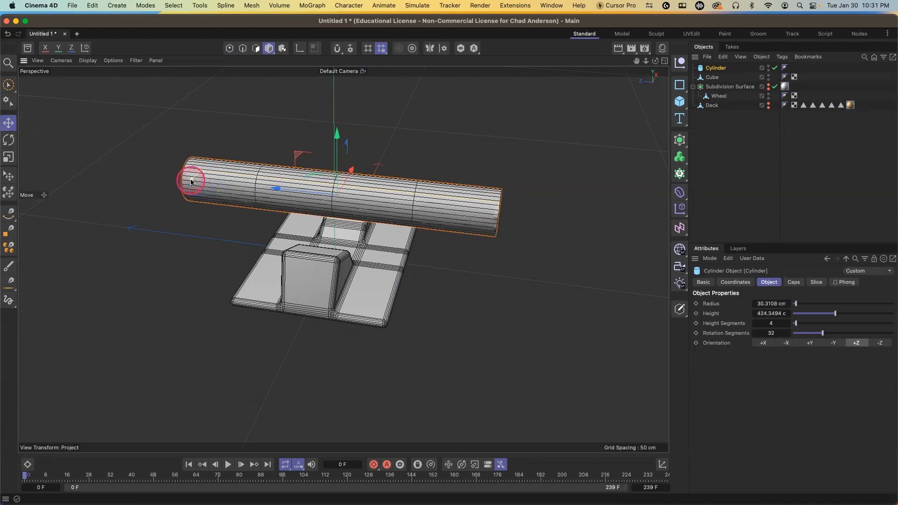
# Add a capsule with a 20 cm radius and 99 cm height, and move it along X to the baseplate's right block
pyautogui.keyDown('alt'); pyautogui.moveTo(387, 231); pyautogui.dragTo(310, 210); pyautogui.keyUp('alt')
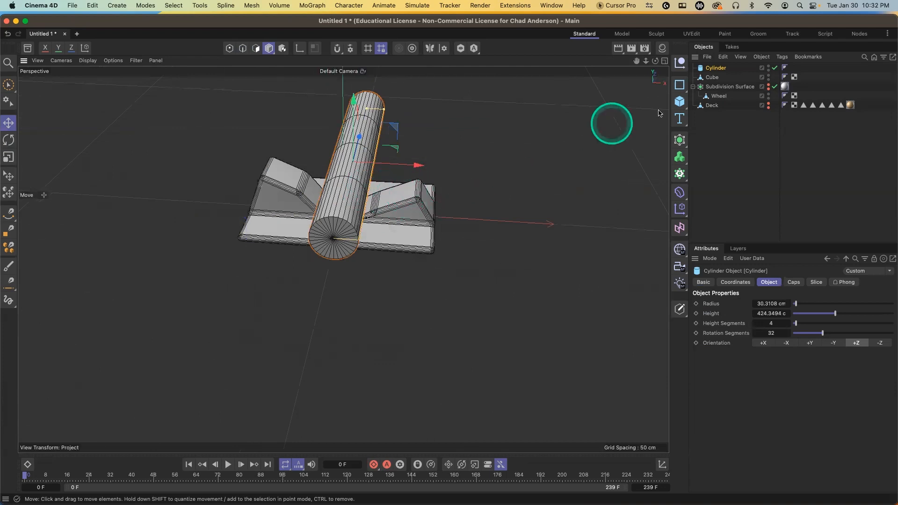
pyautogui.click(710, 78)
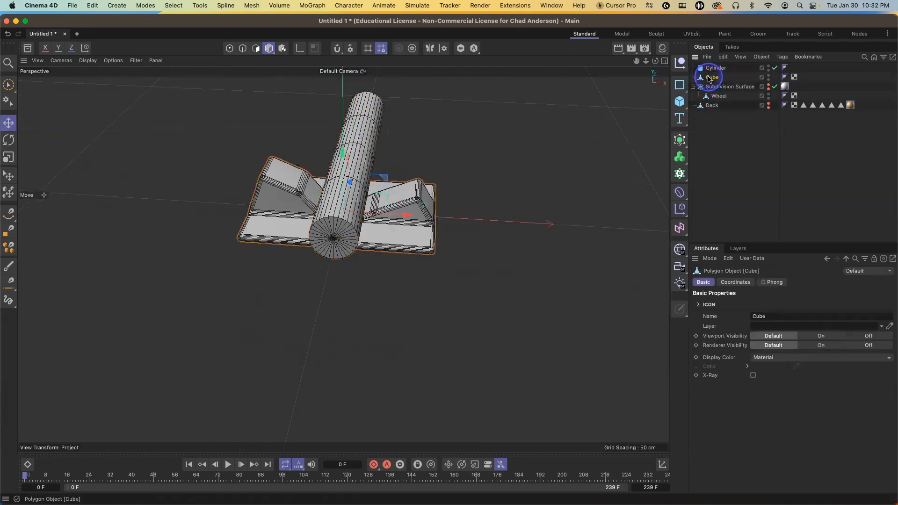
pyautogui.click(683, 102)
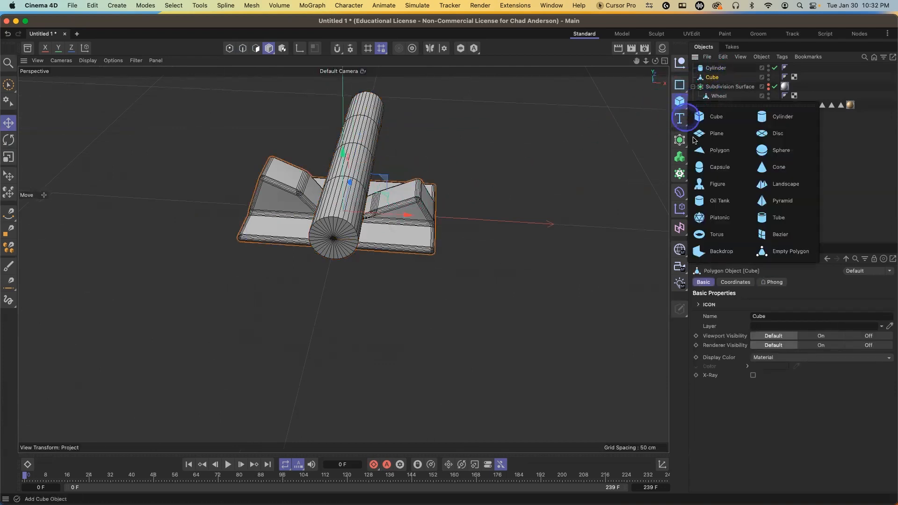
pyautogui.click(732, 168)
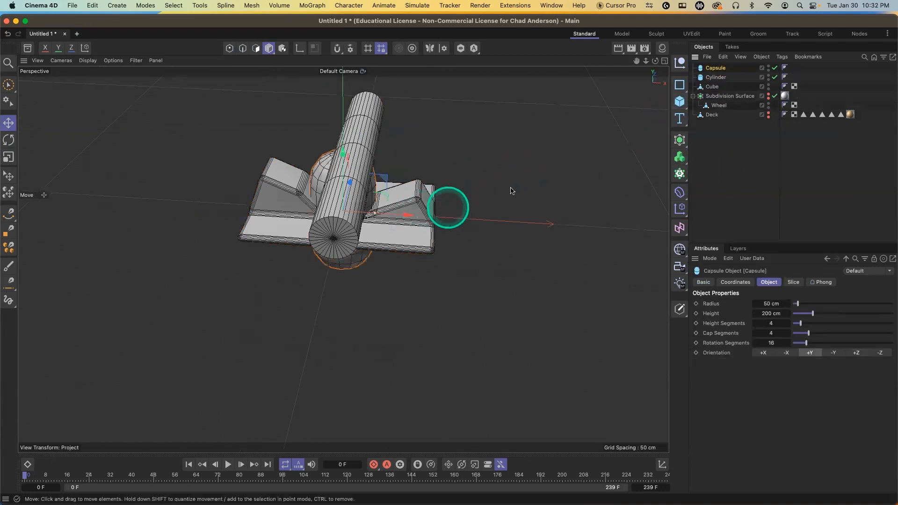
pyautogui.moveTo(781, 301); pyautogui.dragTo(781, 304)
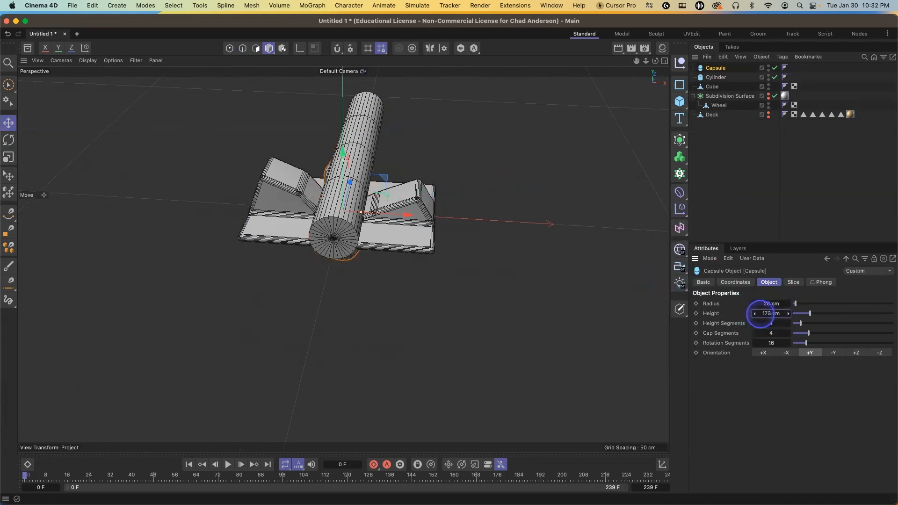
pyautogui.moveTo(408, 215); pyautogui.dragTo(466, 220)
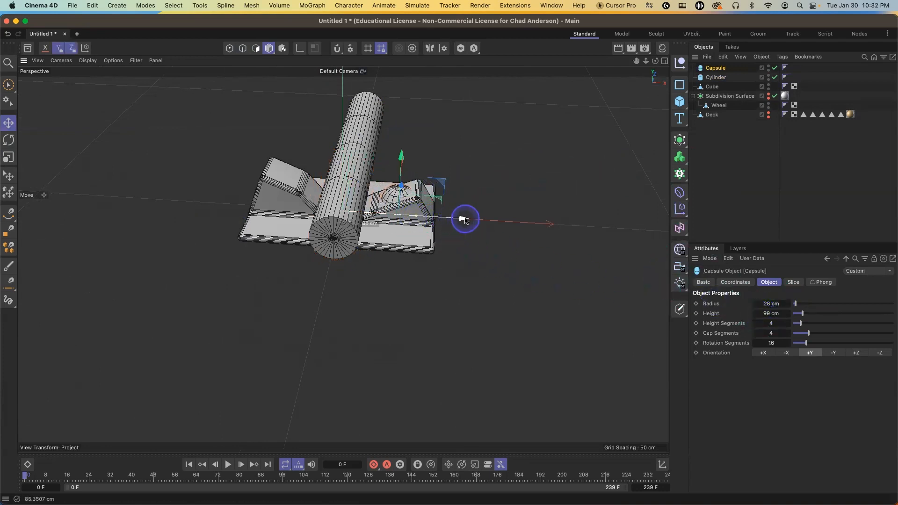
pyautogui.doubleClick(768, 303)
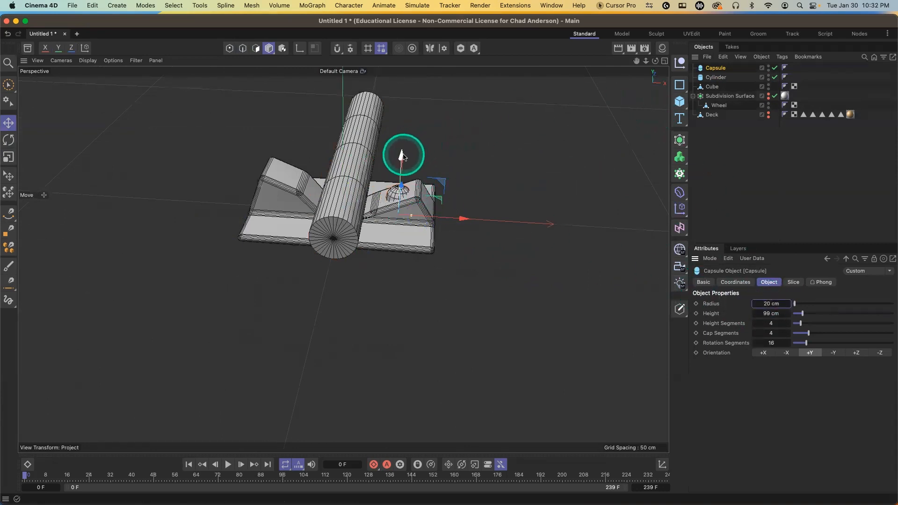
# Raise the capsule out of the right block, tilt its top toward the cylinder, and nudge it along its own X axis
pyautogui.moveTo(402, 155); pyautogui.dragTo(403, 133)
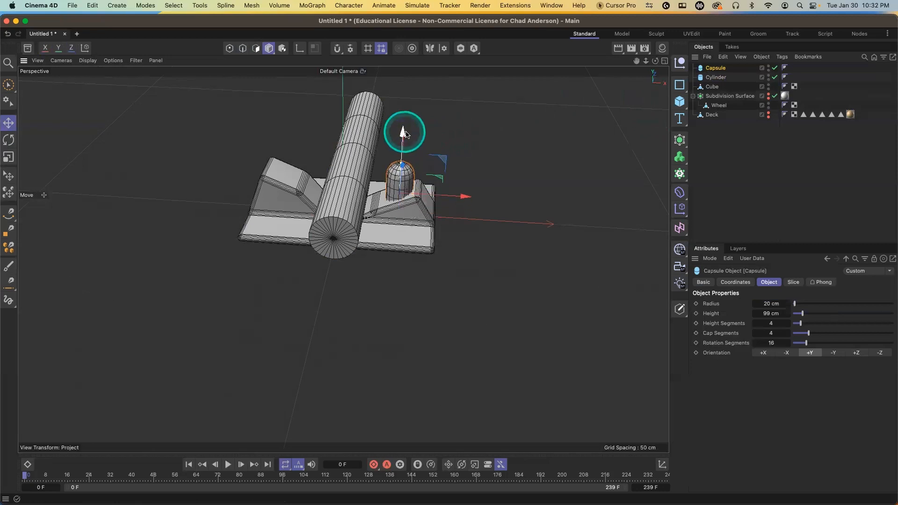
pyautogui.press('r')
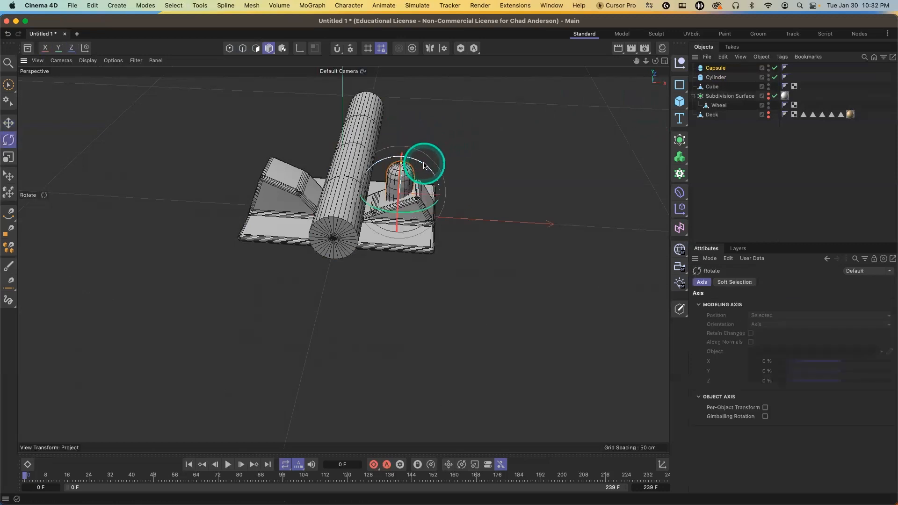
pyautogui.moveTo(424, 166); pyautogui.dragTo(411, 165)
pyautogui.click(549, 152)
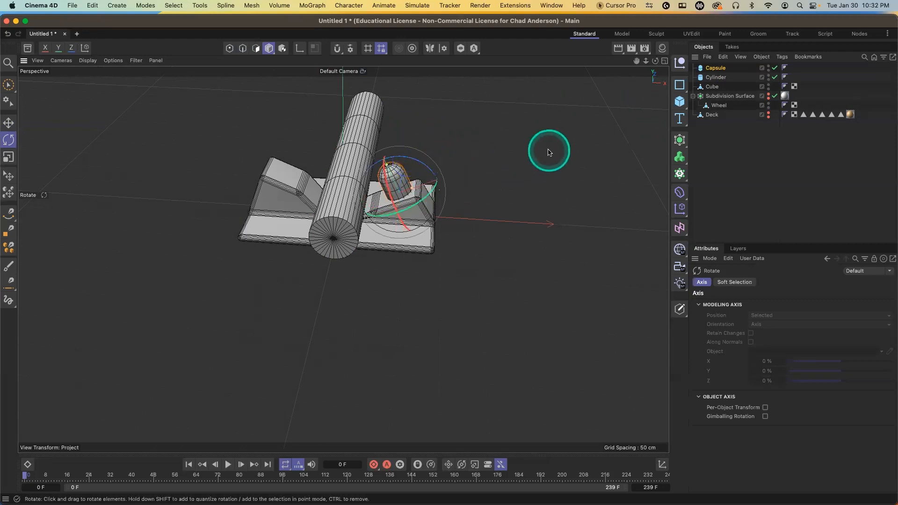
pyautogui.press('e')
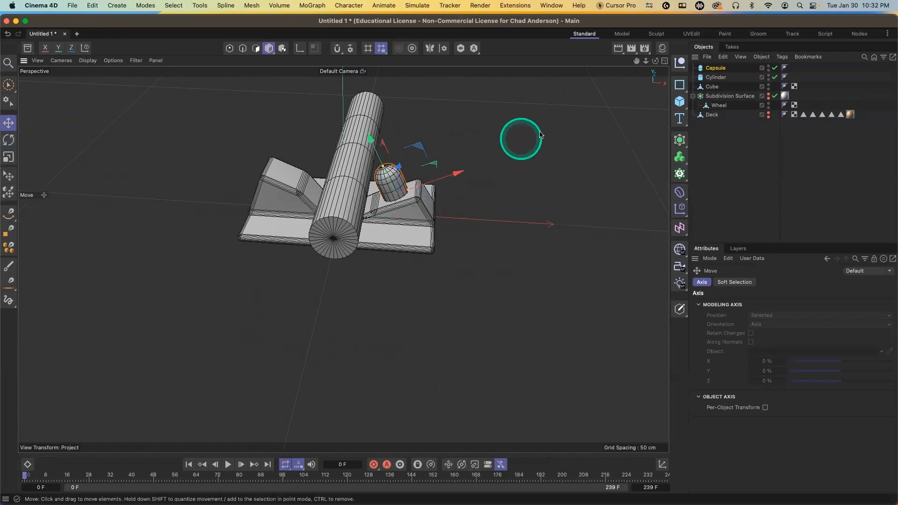
pyautogui.moveTo(456, 175); pyautogui.dragTo(461, 174)
pyautogui.click(717, 68)
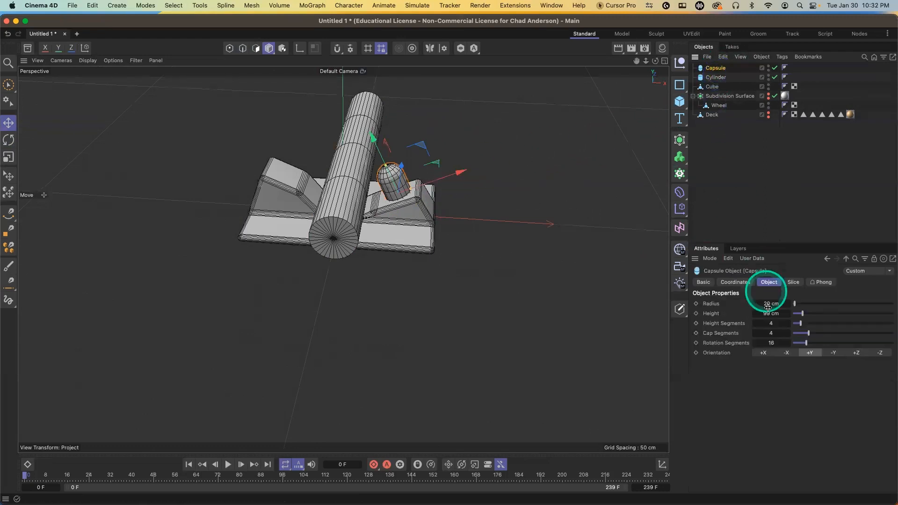
# Set the capsule's radius to 18 cm, order it below the cylinder, and add a Boole generator
pyautogui.click(768, 305)
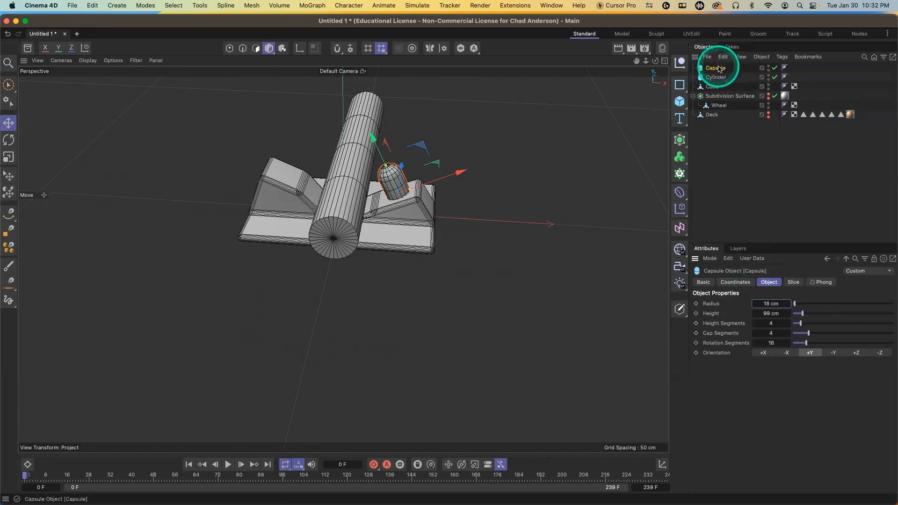
pyautogui.moveTo(717, 68); pyautogui.dragTo(718, 91)
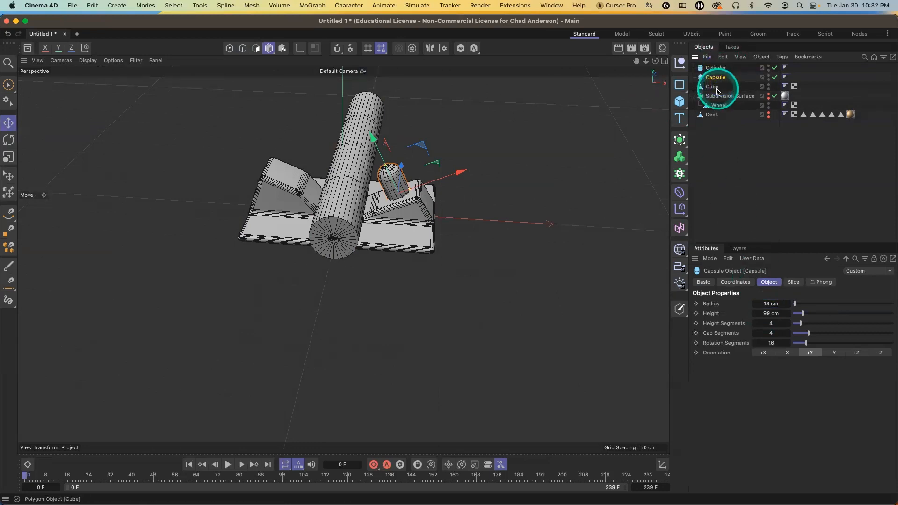
pyautogui.click(679, 143)
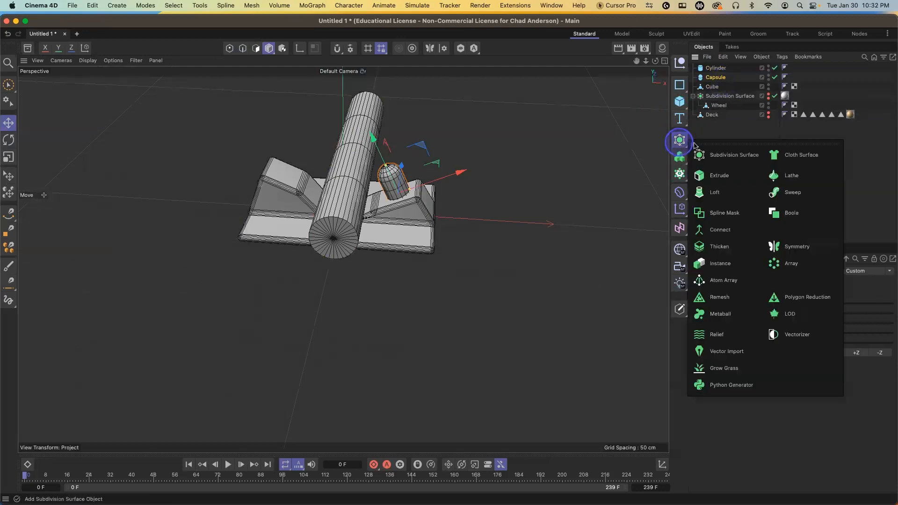
pyautogui.click(791, 209)
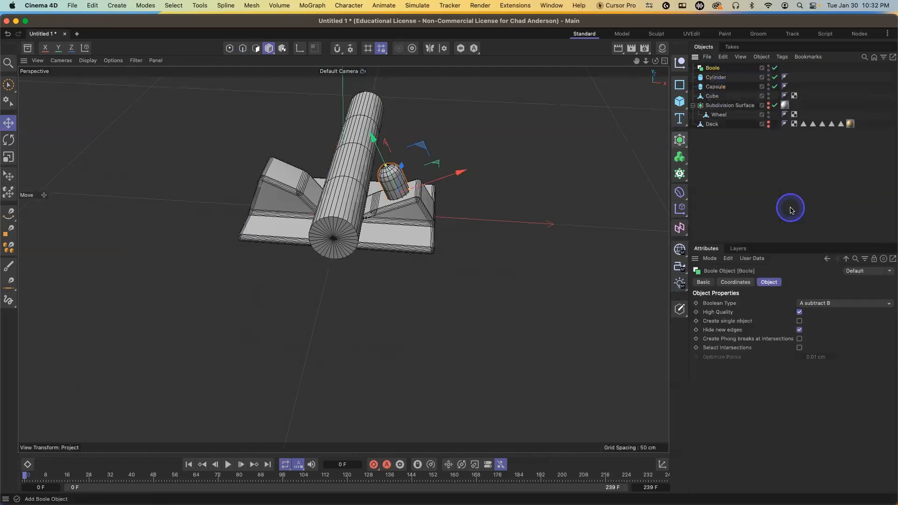
# Nest the baseplate cube above the capsule inside the Boole to subtract the capsule, and preview the cut in a render
pyautogui.moveTo(712, 96); pyautogui.dragTo(711, 83)
pyautogui.click(712, 95)
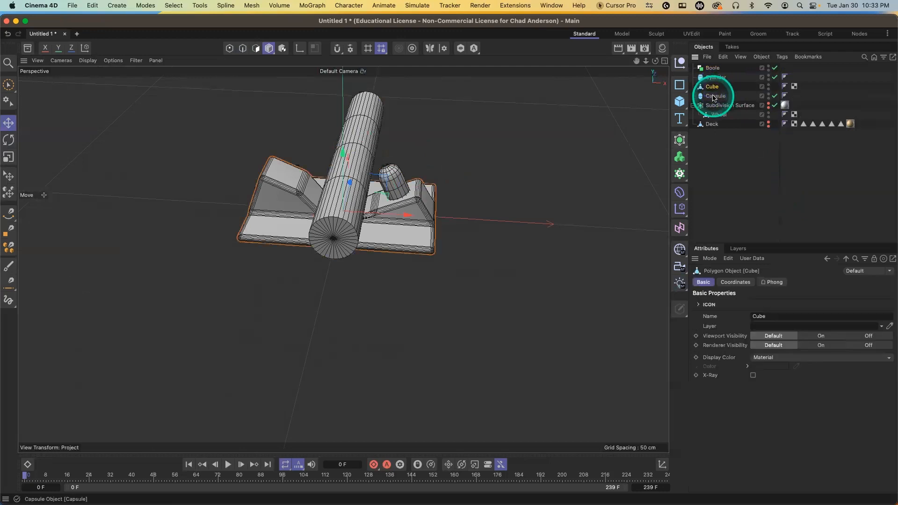
pyautogui.keyDown('ctrl'); pyautogui.click(712, 87); pyautogui.keyUp('ctrl')
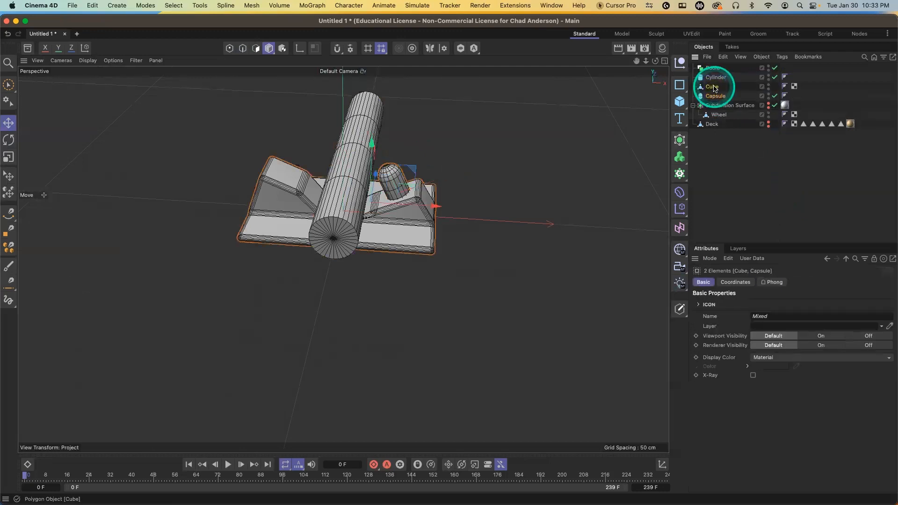
pyautogui.moveTo(714, 88); pyautogui.dragTo(716, 70)
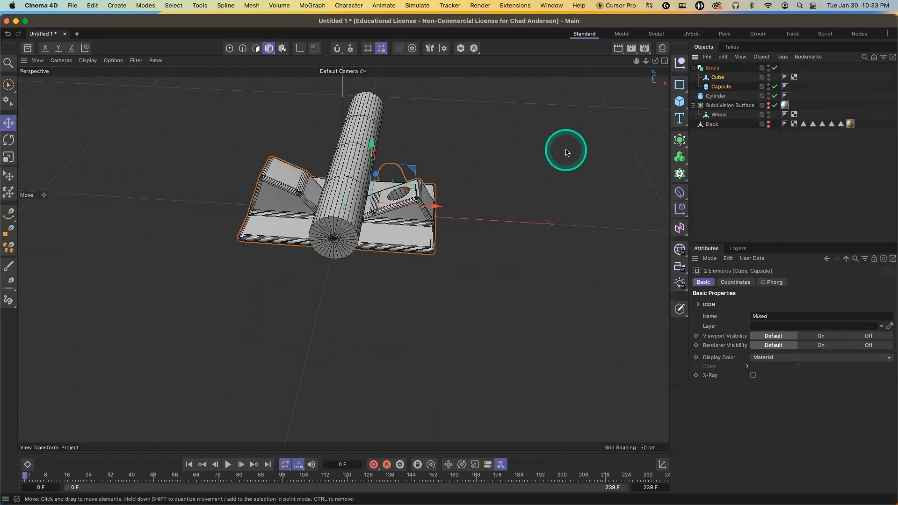
pyautogui.press('super+r')
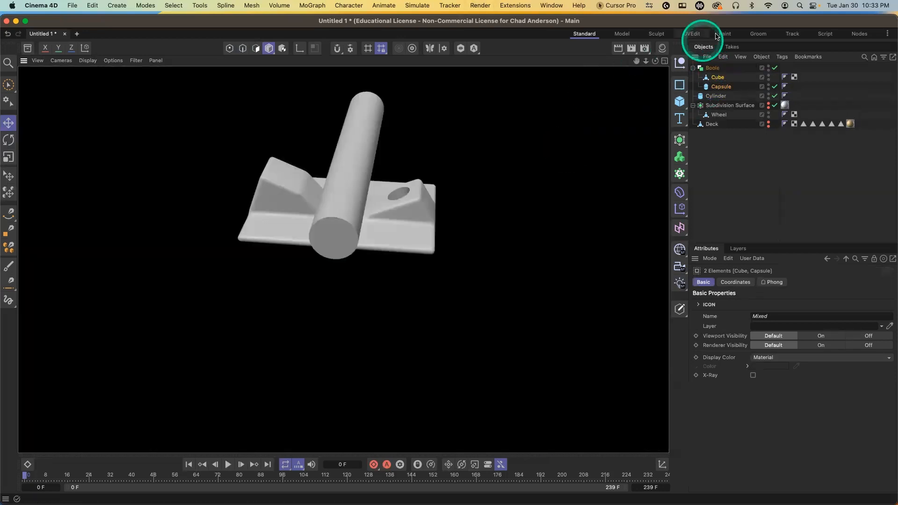
pyautogui.click(693, 68)
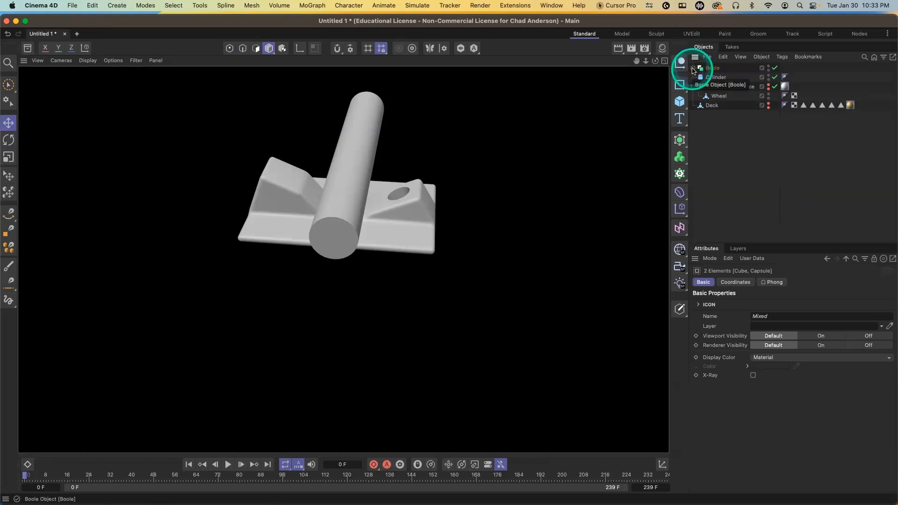
# Raise the cylinder slightly higher above the baseplate
pyautogui.keyDown('alt'); pyautogui.moveTo(400, 206); pyautogui.dragTo(444, 170); pyautogui.keyUp('alt')
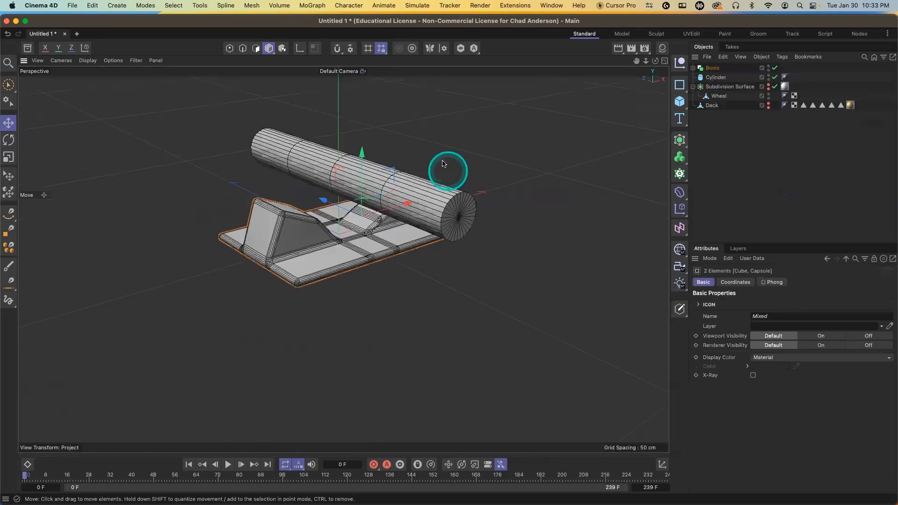
pyautogui.click(716, 77)
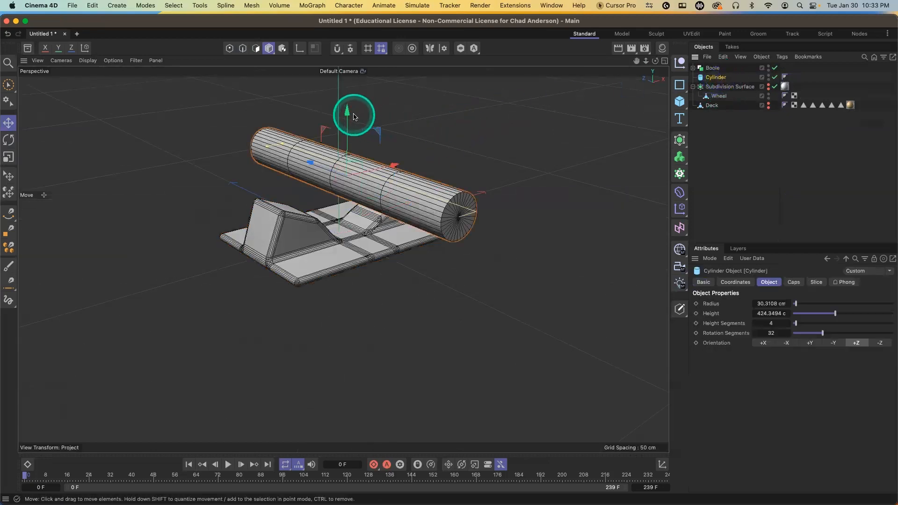
pyautogui.moveTo(354, 116); pyautogui.dragTo(353, 107)
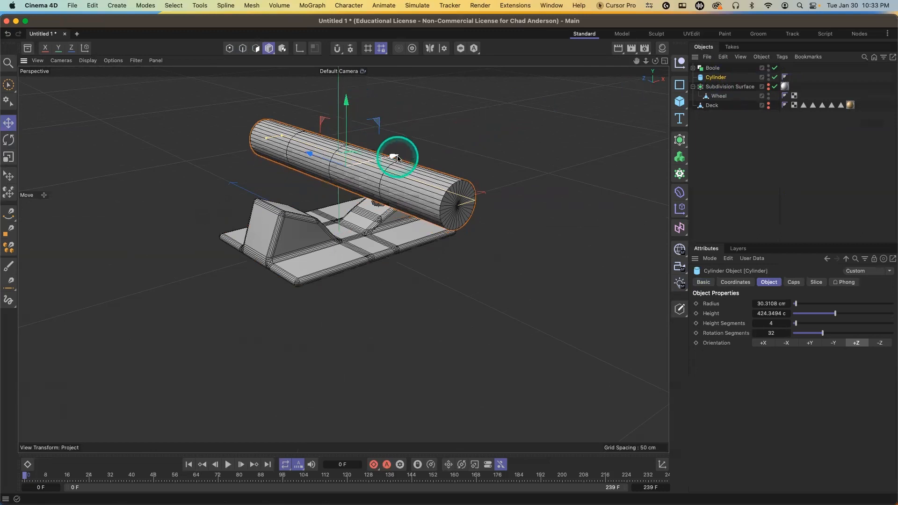
pyautogui.keyDown('alt'); pyautogui.moveTo(396, 158); pyautogui.dragTo(257, 161); pyautogui.keyUp('alt')
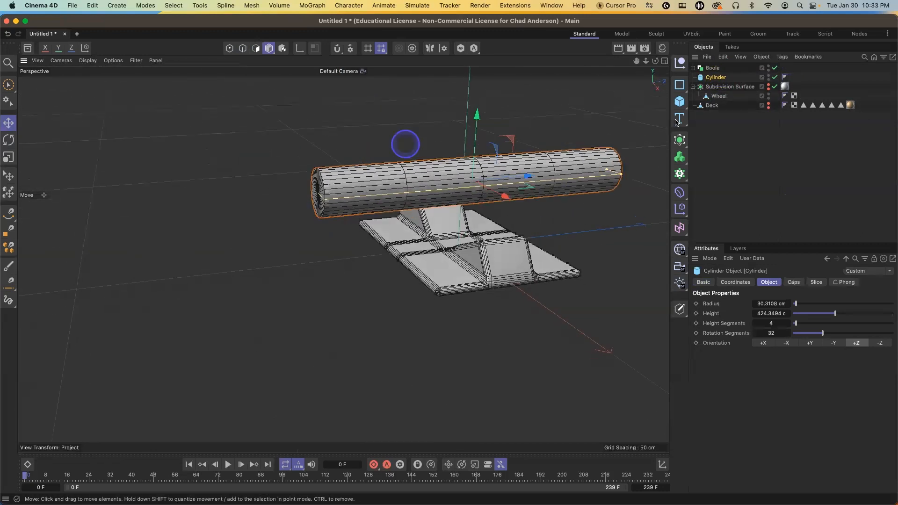
pyautogui.click(716, 77)
# Check the hanger's shape in the truck photo and convert the cylinder to an editable polygon object in polygon mode
pyautogui.moveTo(568, 504)
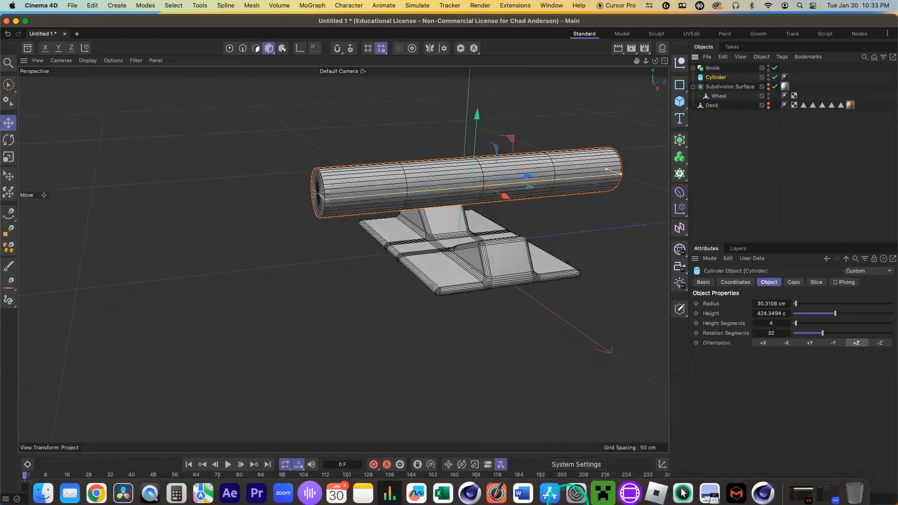
pyautogui.click(709, 487)
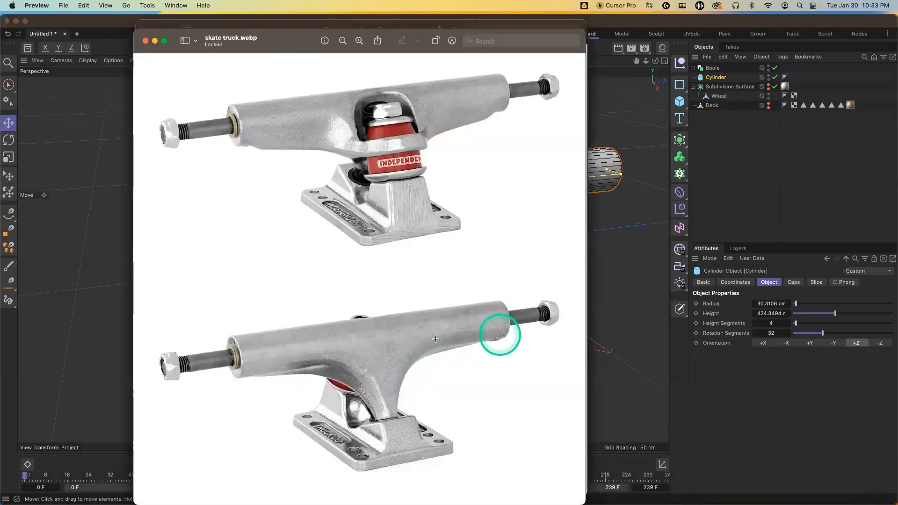
pyautogui.click(691, 414)
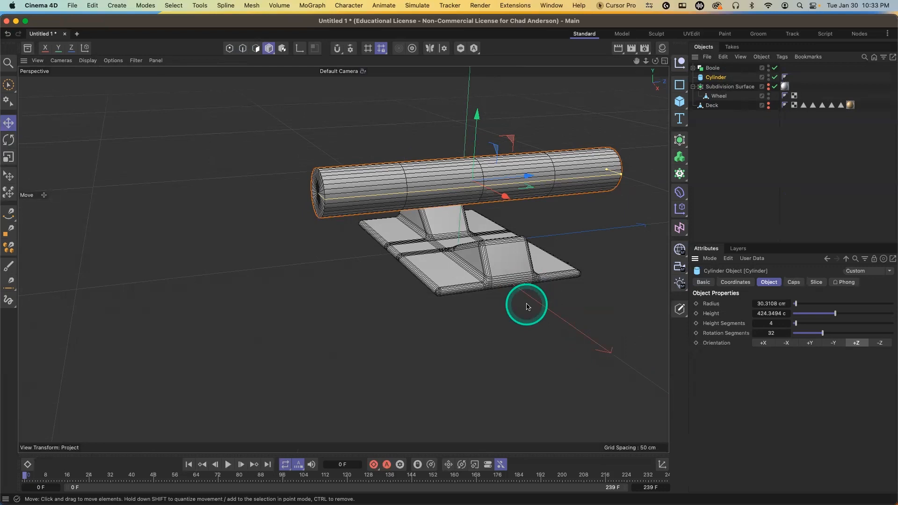
pyautogui.press('c')
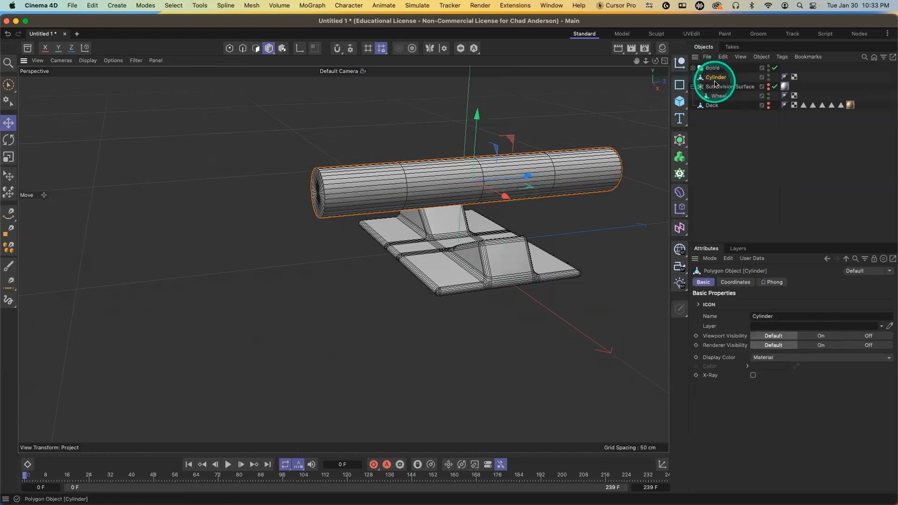
pyautogui.click(256, 48)
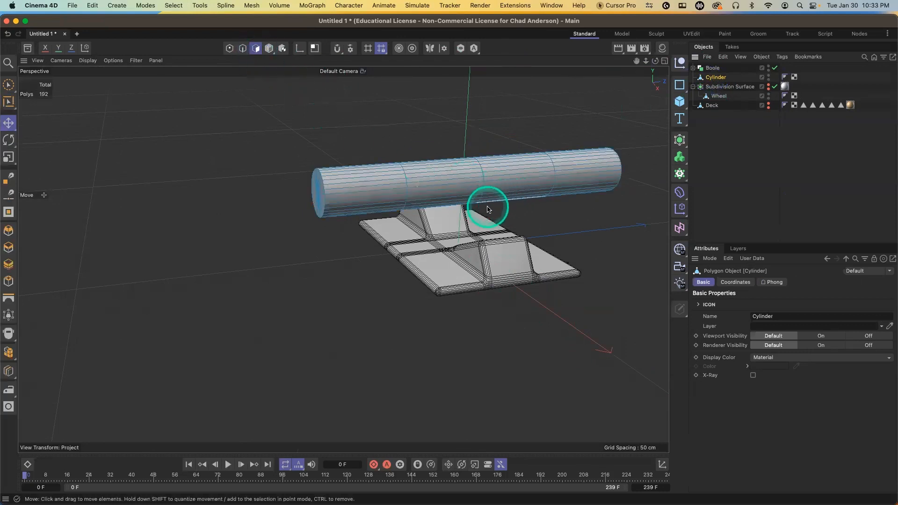
# Select six adjoining polygons across the cylinder's two middle segments, on the side facing the holed block, checking against the truck photo
pyautogui.keyDown('alt'); pyautogui.moveTo(485, 212); pyautogui.dragTo(457, 231); pyautogui.keyUp('alt')
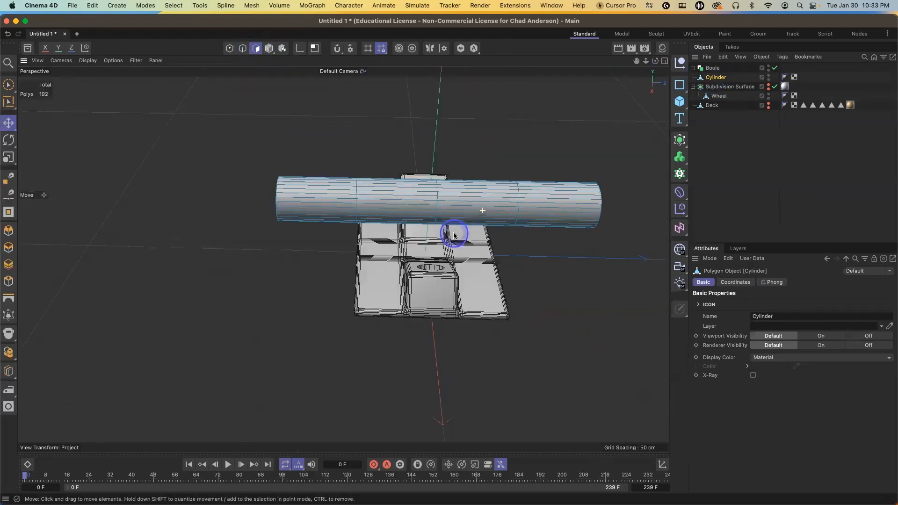
pyautogui.click(408, 211)
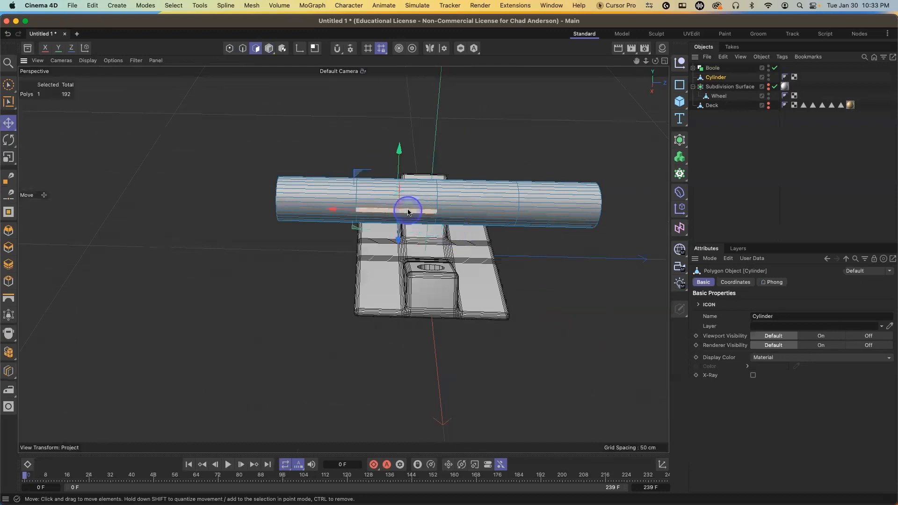
pyautogui.keyDown('shift'); pyautogui.click(445, 214); pyautogui.keyUp('shift')
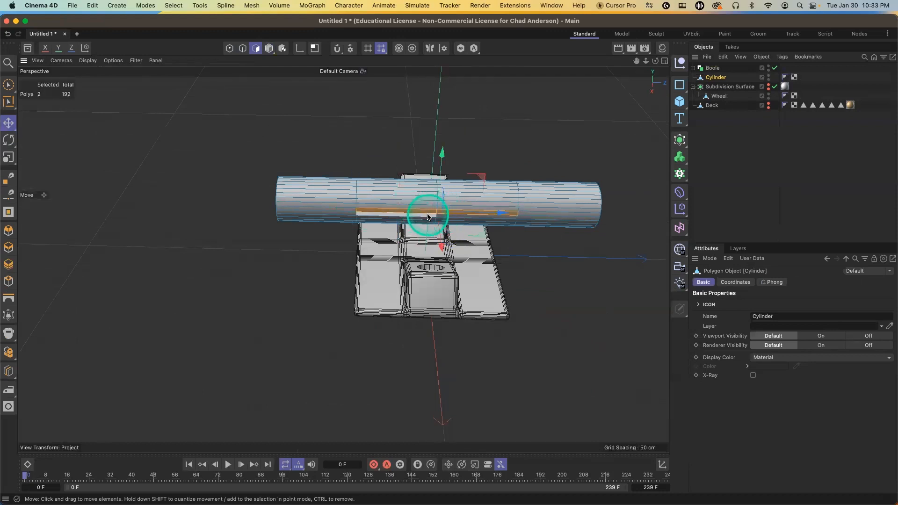
pyautogui.keyDown('shift'); pyautogui.click(449, 215); pyautogui.keyUp('shift')
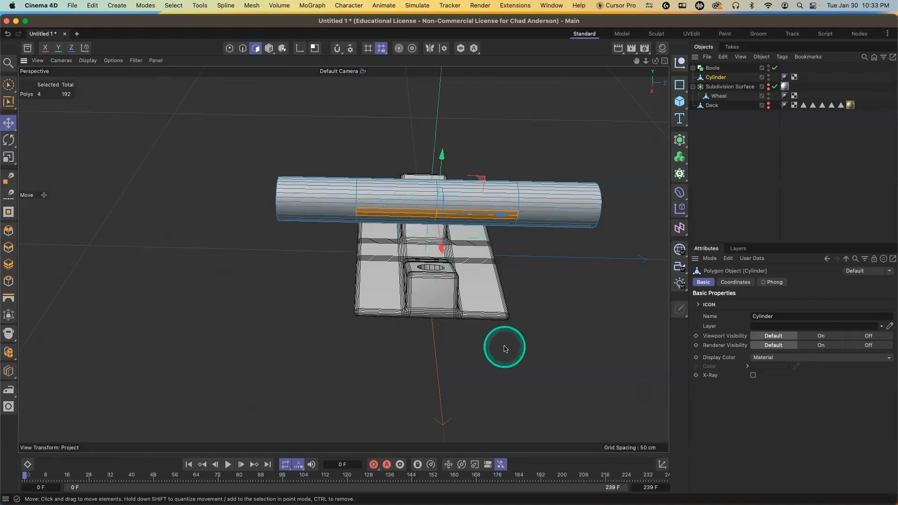
pyautogui.click(709, 489)
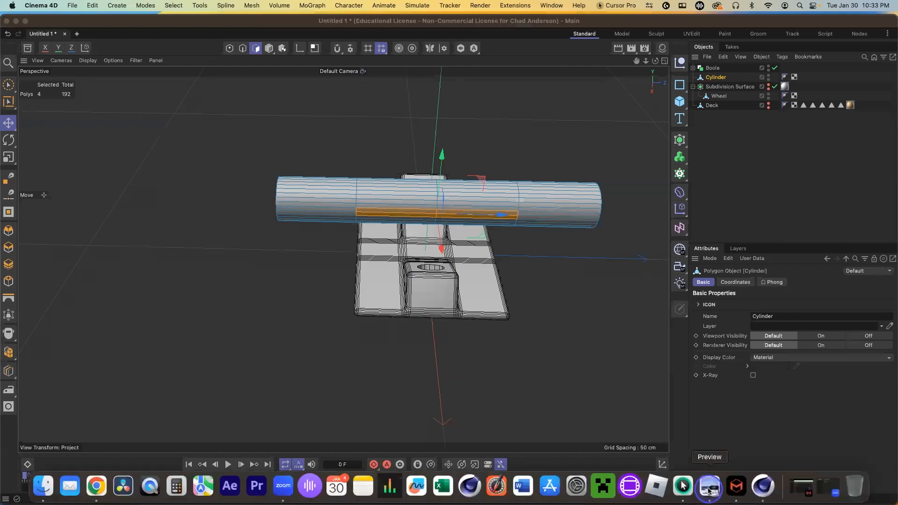
pyautogui.click(726, 417)
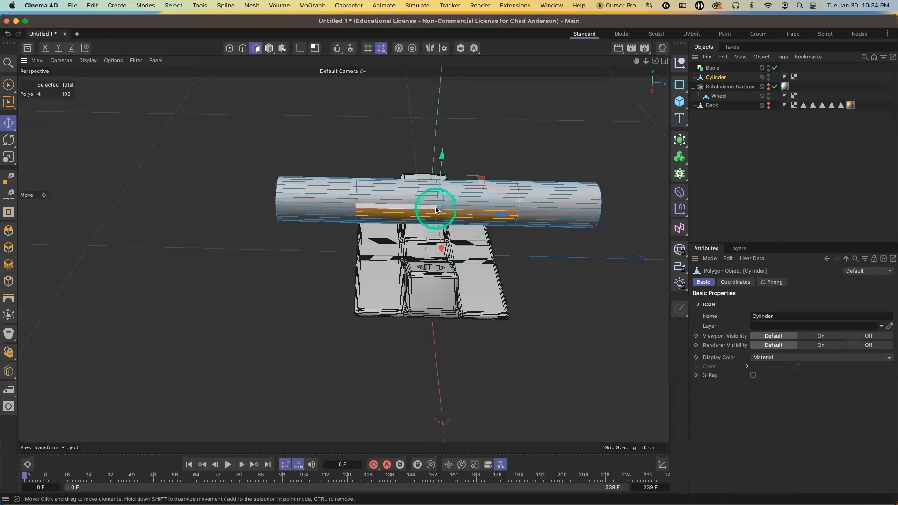
pyautogui.keyDown('alt'); pyautogui.moveTo(435, 203); pyautogui.dragTo(444, 172); pyautogui.keyUp('alt')
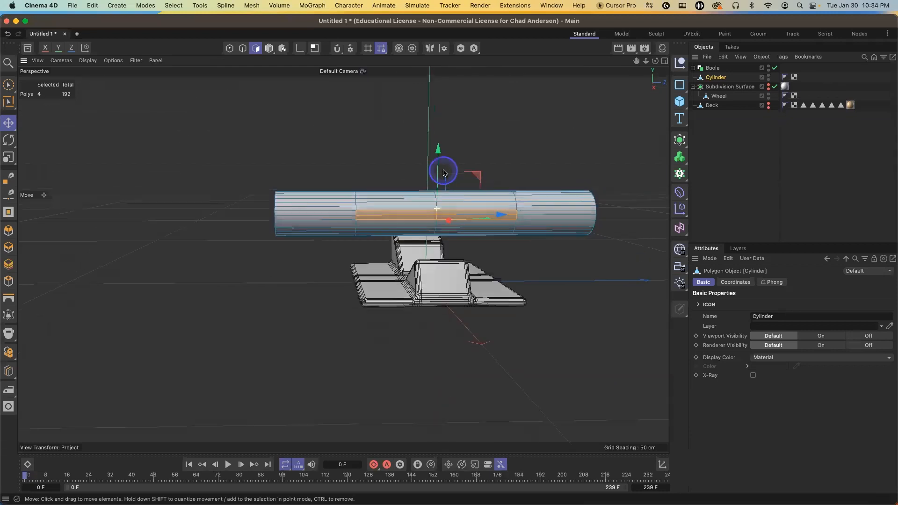
pyautogui.keyDown('shift'); pyautogui.click(410, 225); pyautogui.keyUp('shift')
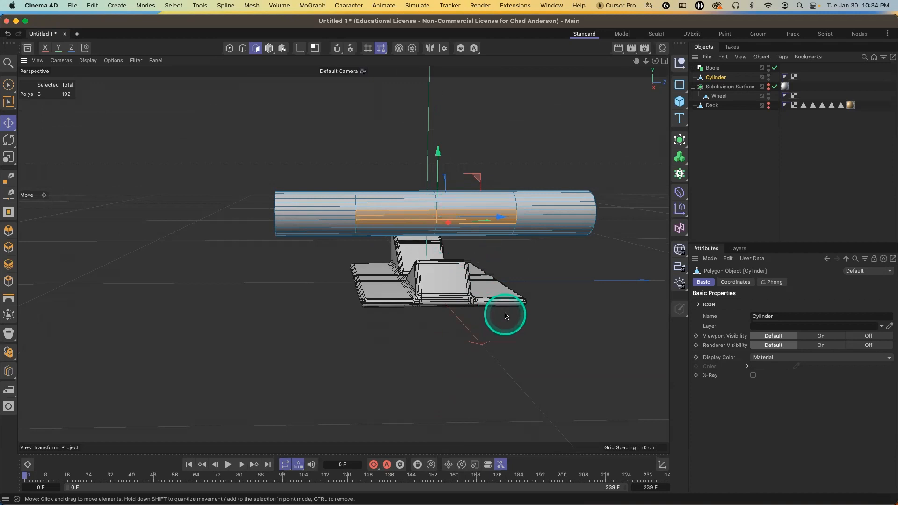
# Extrude the selected polygons about 70 cm out of the cylinder toward the baseplate's holed block
pyautogui.press('d')
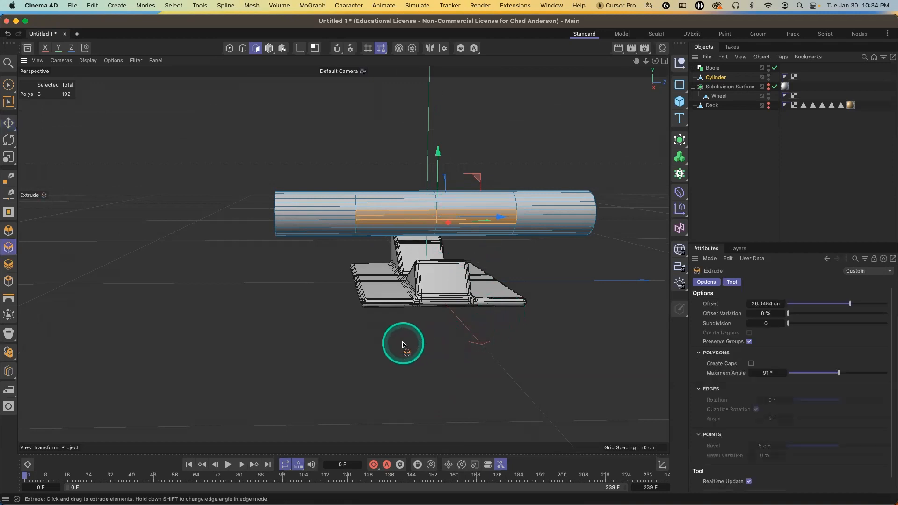
pyautogui.moveTo(403, 344); pyautogui.dragTo(777, 248)
pyautogui.moveTo(401, 346); pyautogui.dragTo(431, 373)
pyautogui.press('super+z')
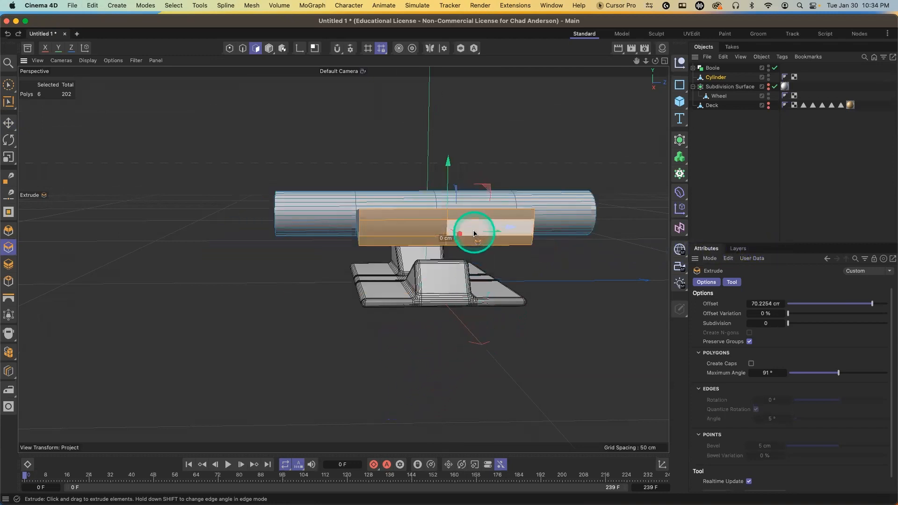
pyautogui.keyDown('alt'); pyautogui.moveTo(474, 233); pyautogui.dragTo(302, 262); pyautogui.keyUp('alt')
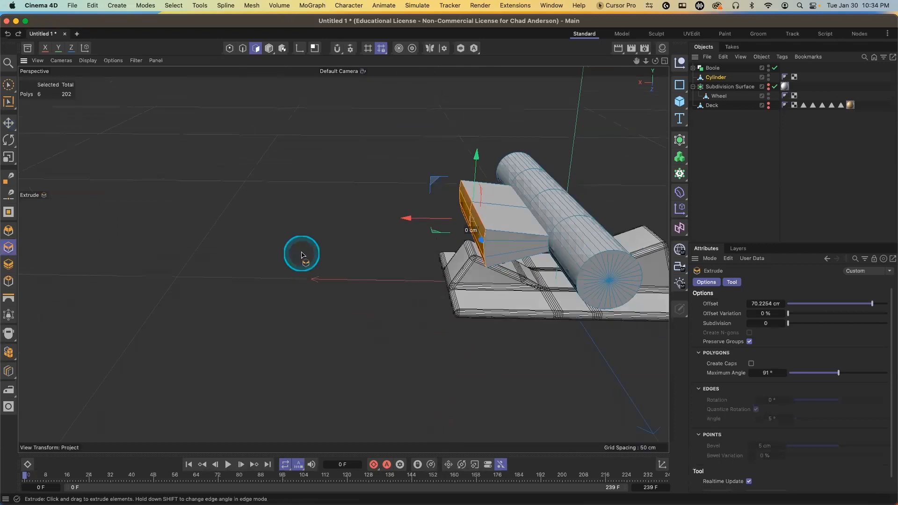
# Flatten the extruded end vertically and narrow it along the cylinder's length to about the block's width
pyautogui.press('t')
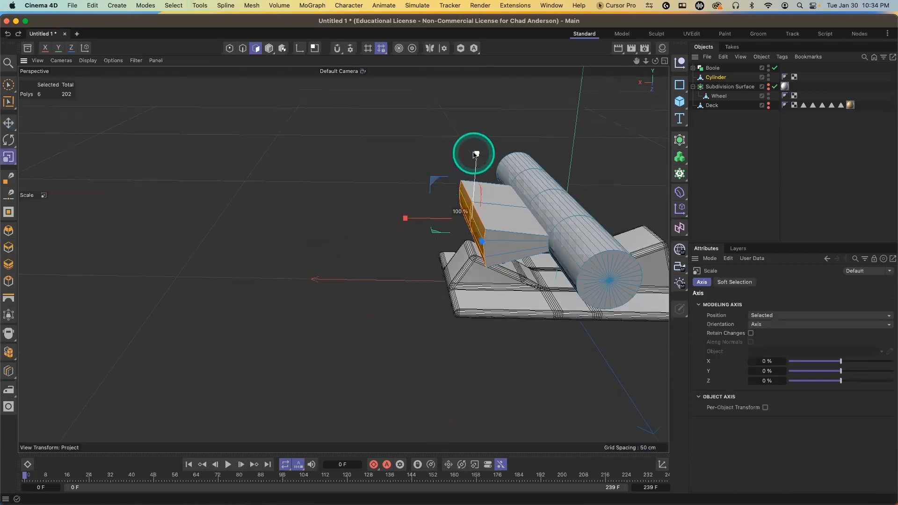
pyautogui.moveTo(476, 154); pyautogui.dragTo(482, 196)
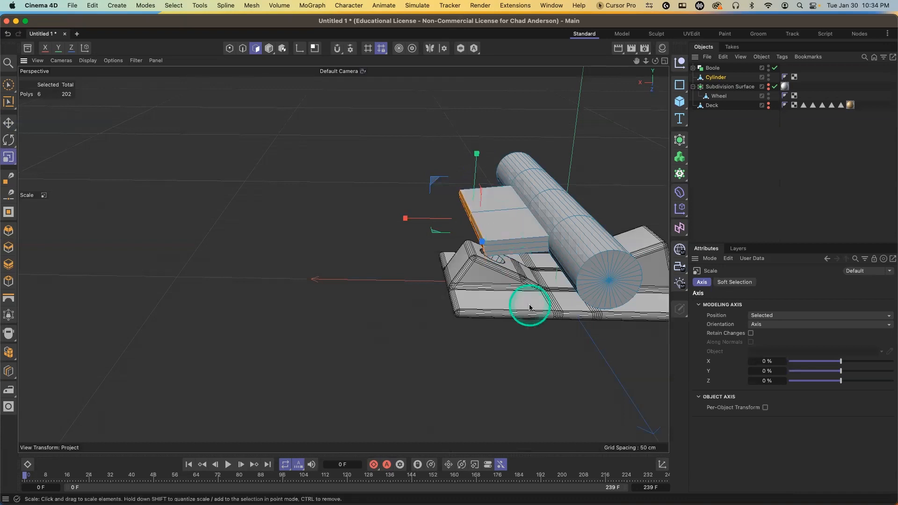
pyautogui.keyDown('alt'); pyautogui.moveTo(519, 351); pyautogui.dragTo(628, 357); pyautogui.keyUp('alt')
pyautogui.moveTo(380, 165); pyautogui.dragTo(300, 187)
# Lower the tapered end of the extrusion to the top of the holed block, and undo the extra shift along X
pyautogui.press('e')
pyautogui.moveTo(276, 132); pyautogui.dragTo(270, 153)
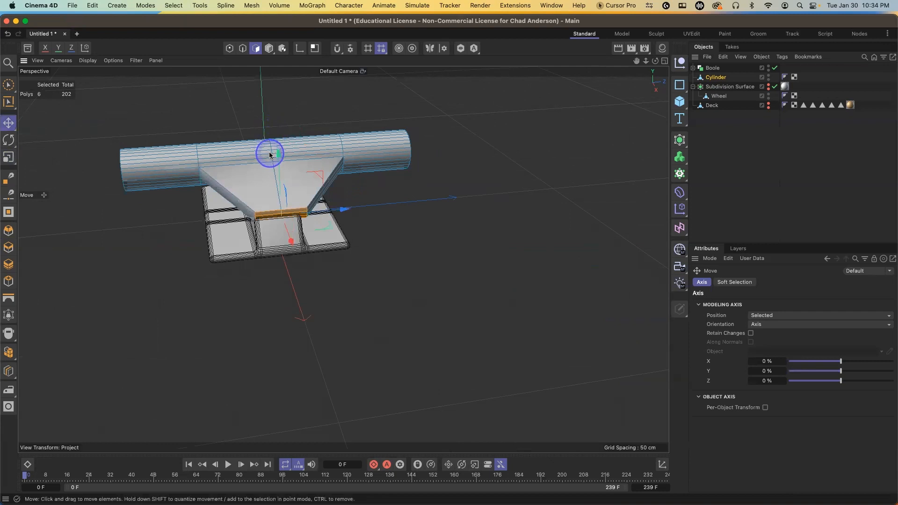
pyautogui.keyDown('alt'); pyautogui.moveTo(385, 220); pyautogui.dragTo(200, 182); pyautogui.keyUp('alt')
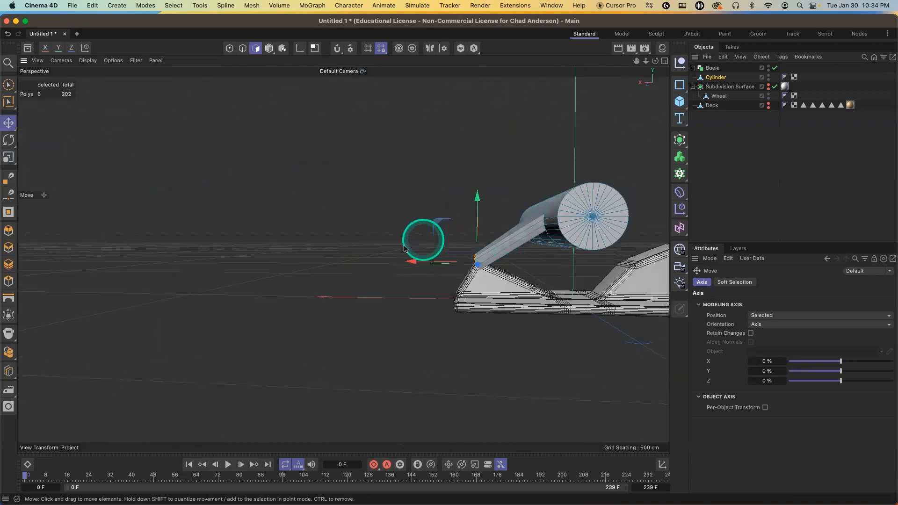
pyautogui.moveTo(411, 261); pyautogui.dragTo(619, 282)
pyautogui.press('super+z')
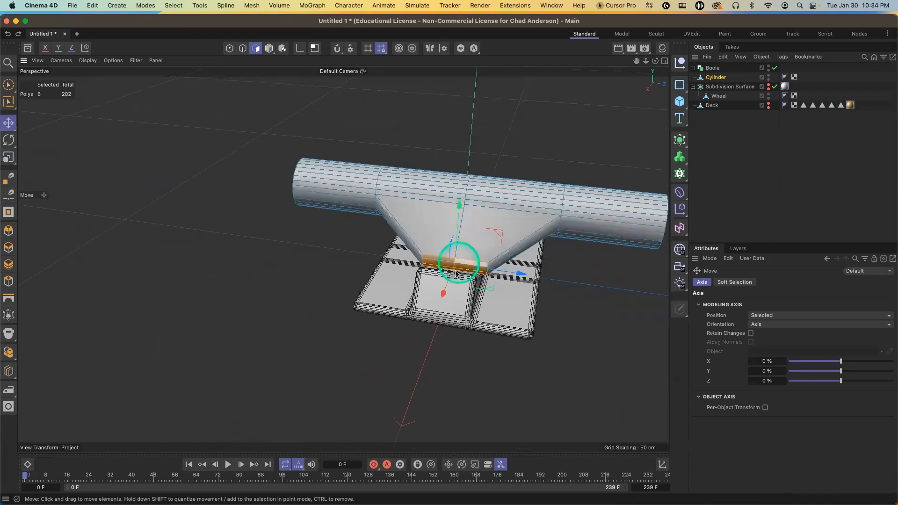
# Raise the tapered end of the cylinder's extrusion slightly so it sits just above the holed block
pyautogui.moveTo(441, 293); pyautogui.dragTo(418, 233)
pyautogui.press('t')
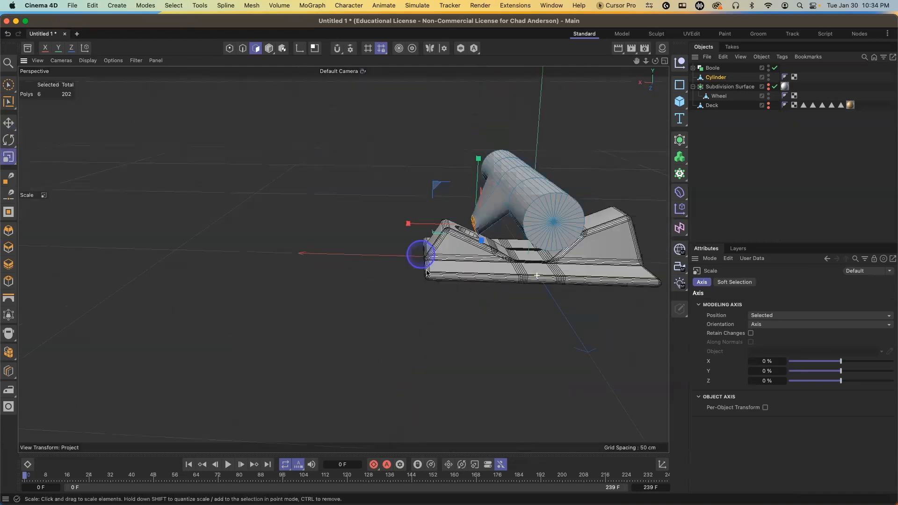
pyautogui.keyDown('alt'); pyautogui.moveTo(419, 255); pyautogui.dragTo(450, 253); pyautogui.keyUp('alt')
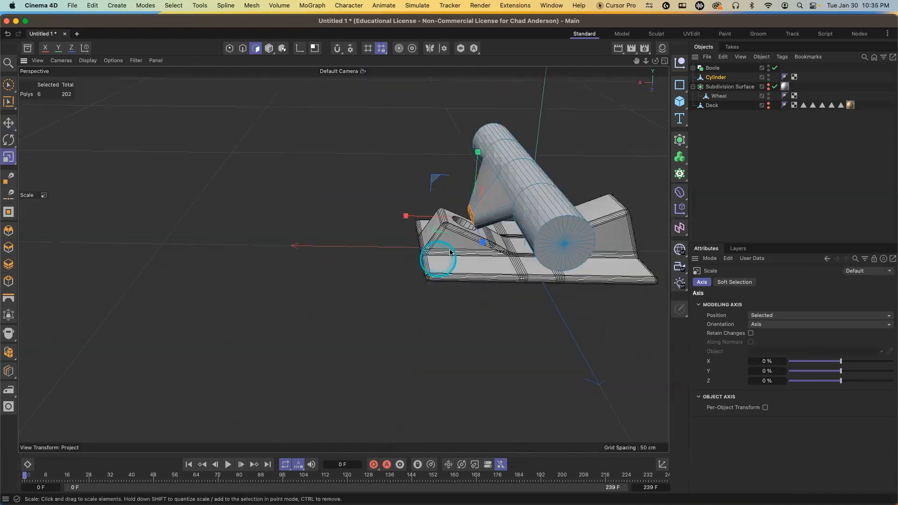
pyautogui.press('e')
pyautogui.moveTo(475, 161); pyautogui.dragTo(477, 160)
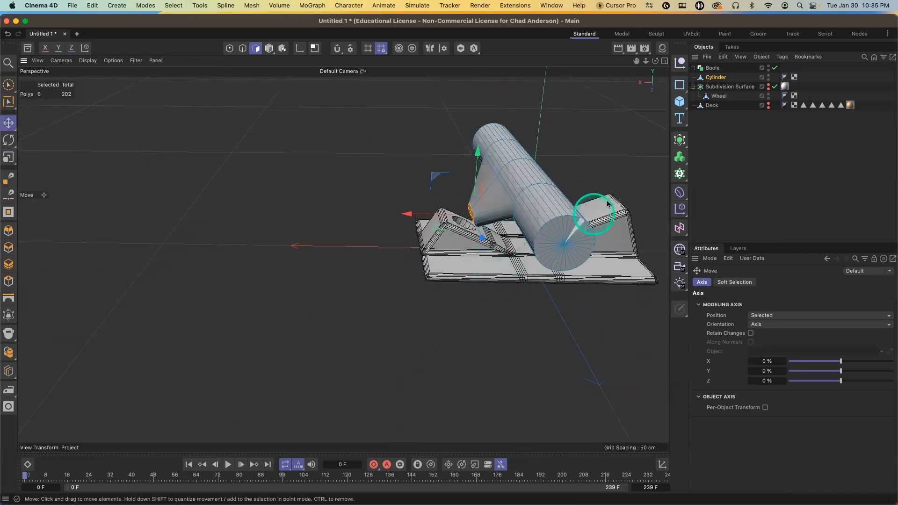
# Move the Cylinder above the Boole in the object hierarchy and nest it under a new Subdivision Surface
pyautogui.moveTo(714, 78); pyautogui.dragTo(712, 66)
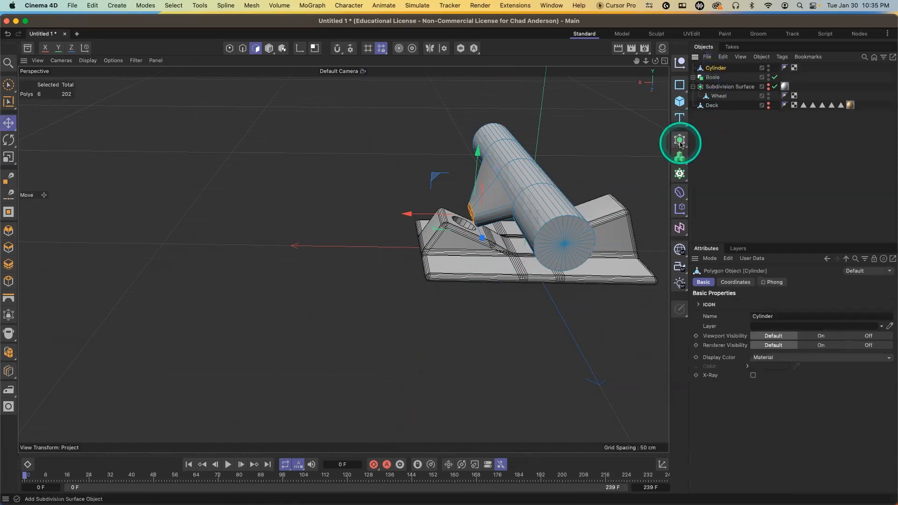
pyautogui.click(680, 141)
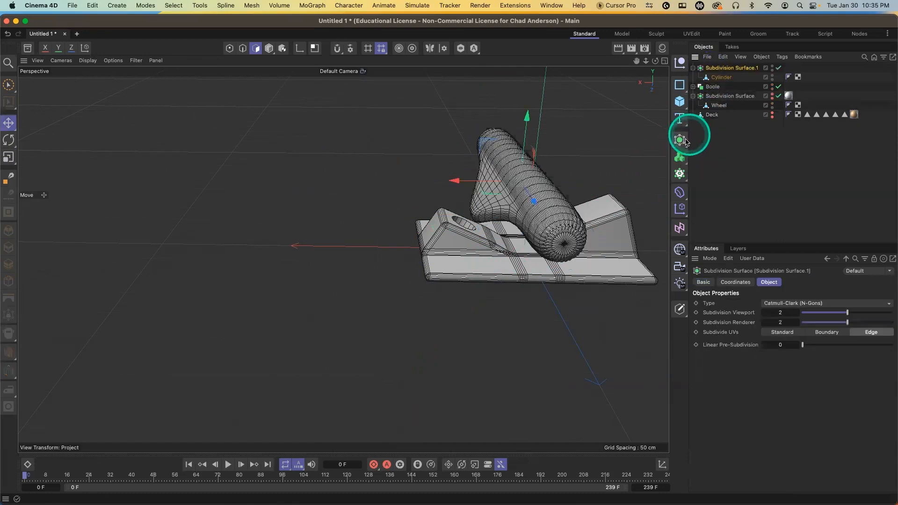
pyautogui.keyDown('alt'); pyautogui.moveTo(529, 209); pyautogui.dragTo(607, 223); pyautogui.keyUp('alt')
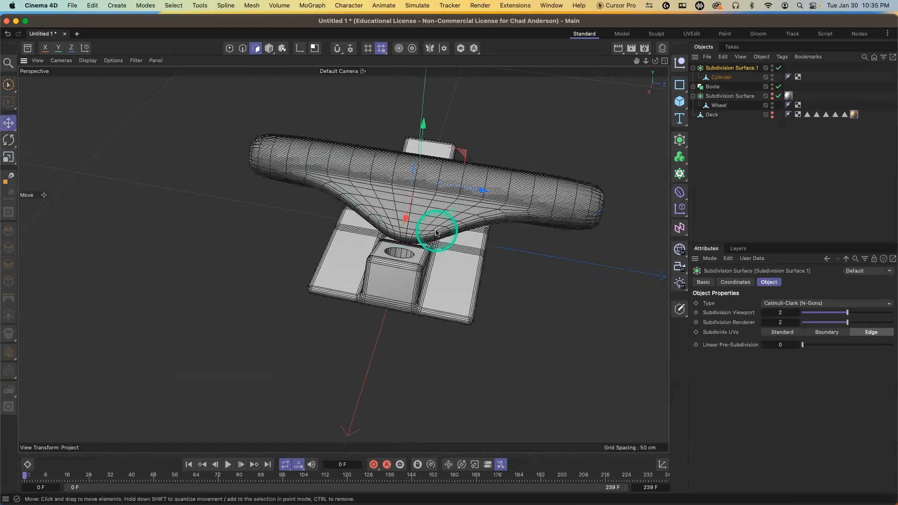
# Disable the cylinder's Subdivision Surface, shrink its selected end polygons, and extrude them about 14.5 cm outward over the hole
pyautogui.click(779, 69)
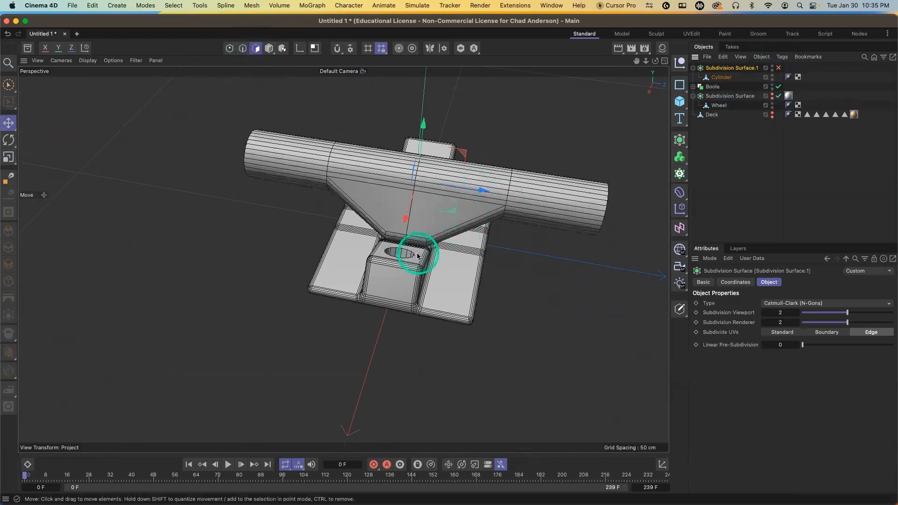
pyautogui.click(721, 77)
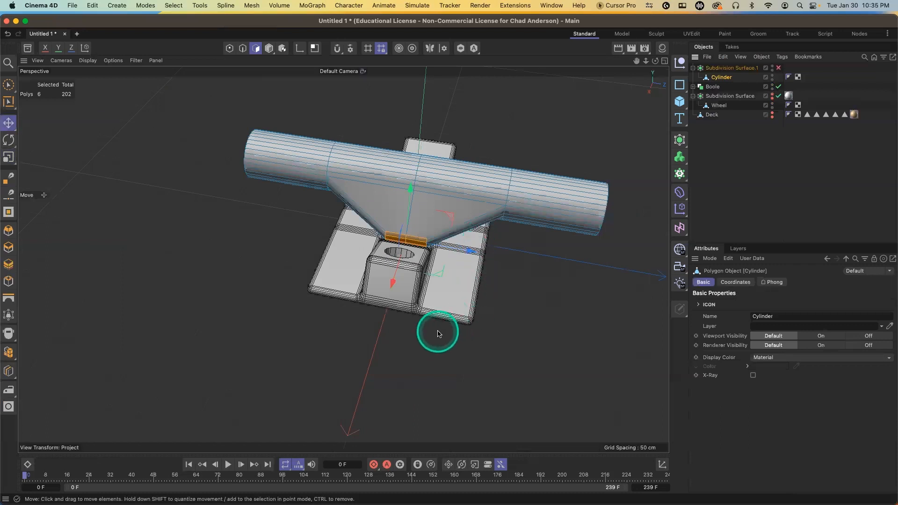
pyautogui.press('t')
pyautogui.moveTo(474, 249); pyautogui.dragTo(498, 259)
pyautogui.press('d')
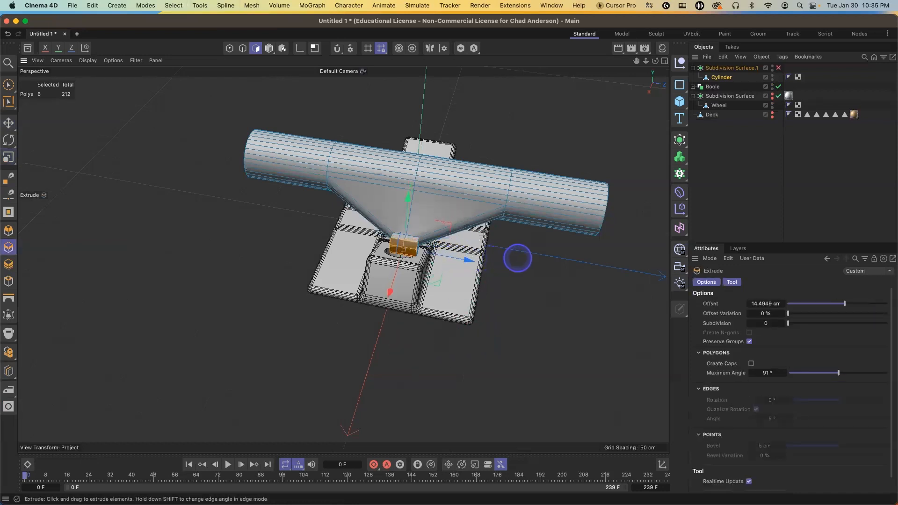
# Scale down the newly extruded end and lower it about 21 cm into the hole of the baseplate's block
pyautogui.press('t')
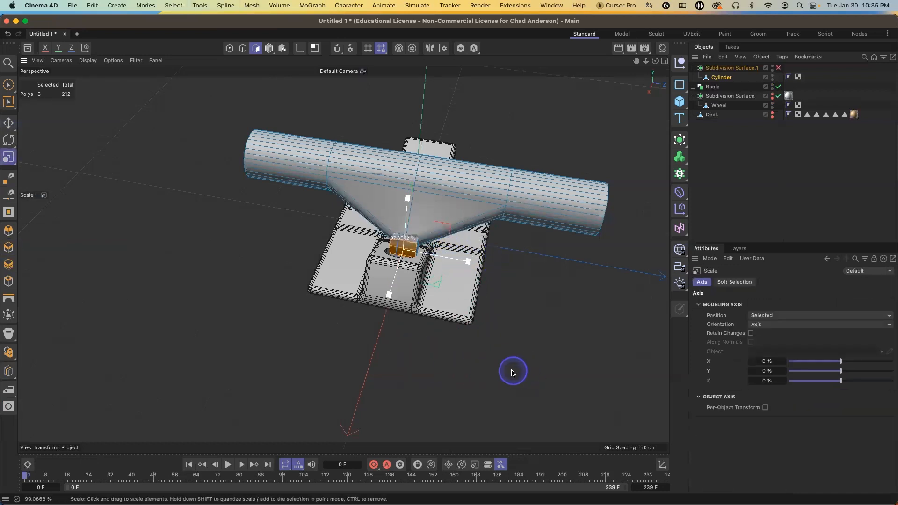
pyautogui.moveTo(513, 371); pyautogui.dragTo(414, 321)
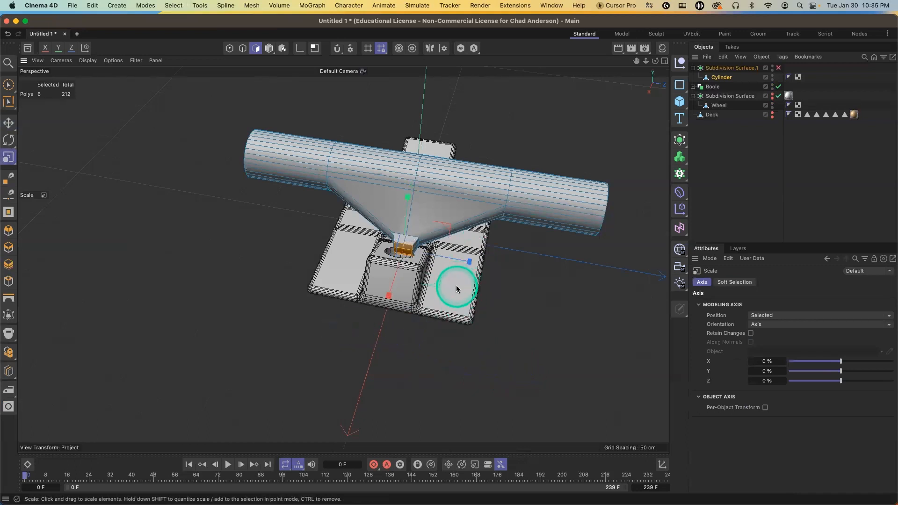
pyautogui.keyDown('alt'); pyautogui.moveTo(457, 291); pyautogui.dragTo(309, 251); pyautogui.keyUp('alt')
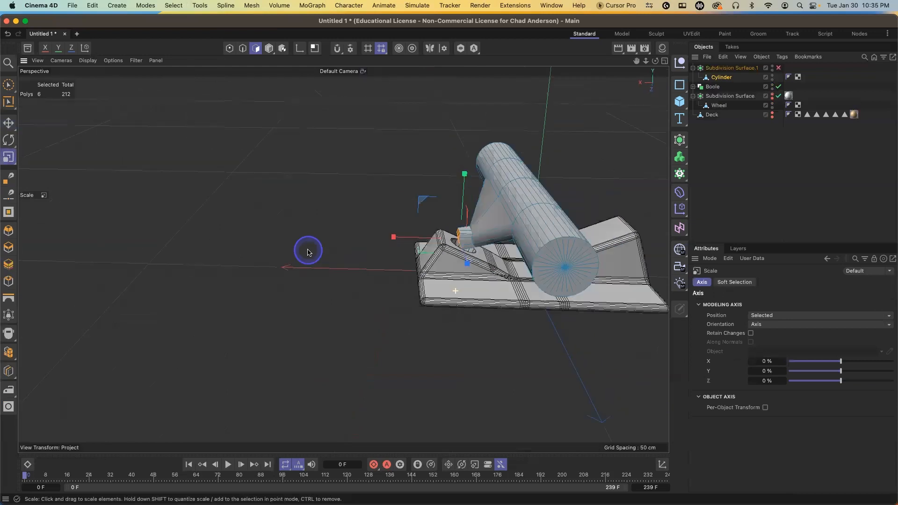
pyautogui.press('e')
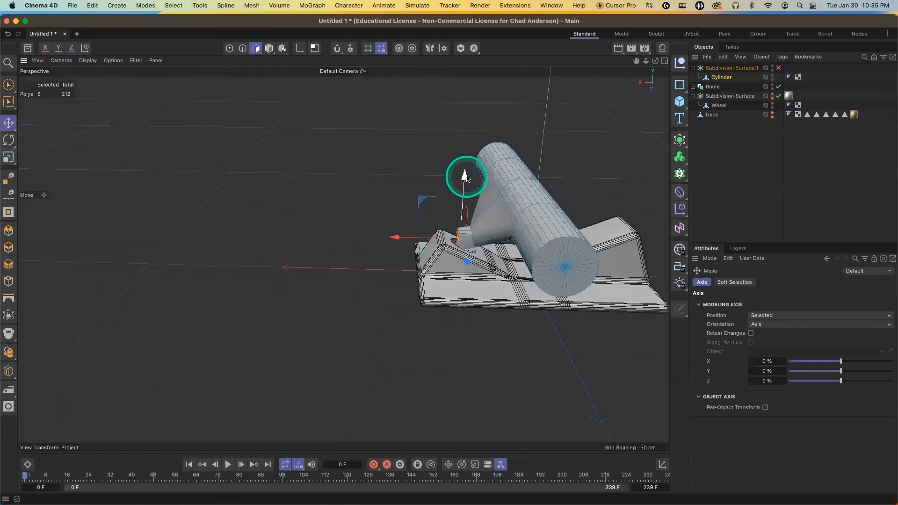
pyautogui.moveTo(463, 176); pyautogui.dragTo(468, 189)
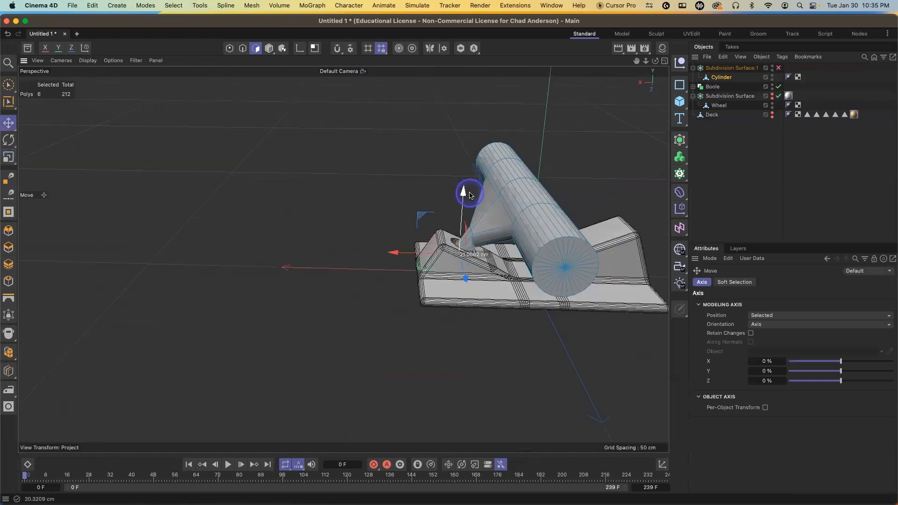
pyautogui.keyDown('alt'); pyautogui.moveTo(474, 322); pyautogui.dragTo(523, 337); pyautogui.keyUp('alt')
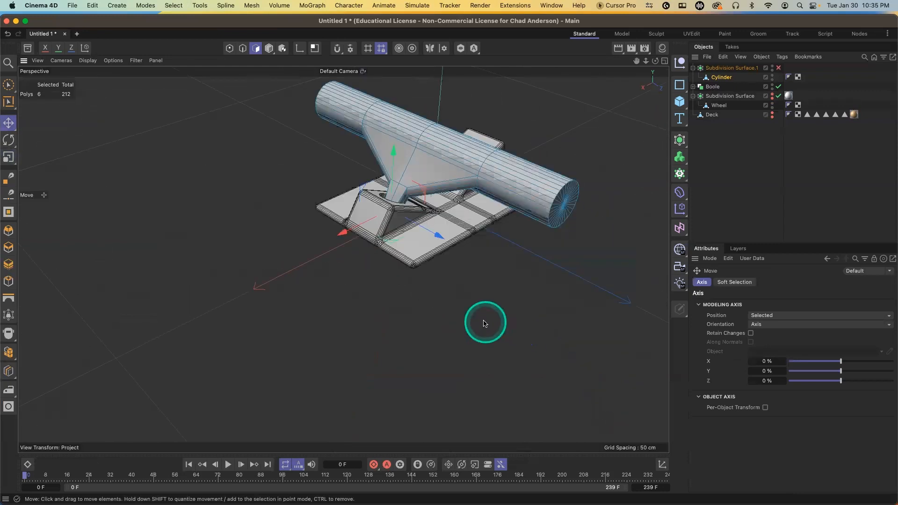
pyautogui.press('t')
pyautogui.moveTo(439, 311); pyautogui.dragTo(537, 310)
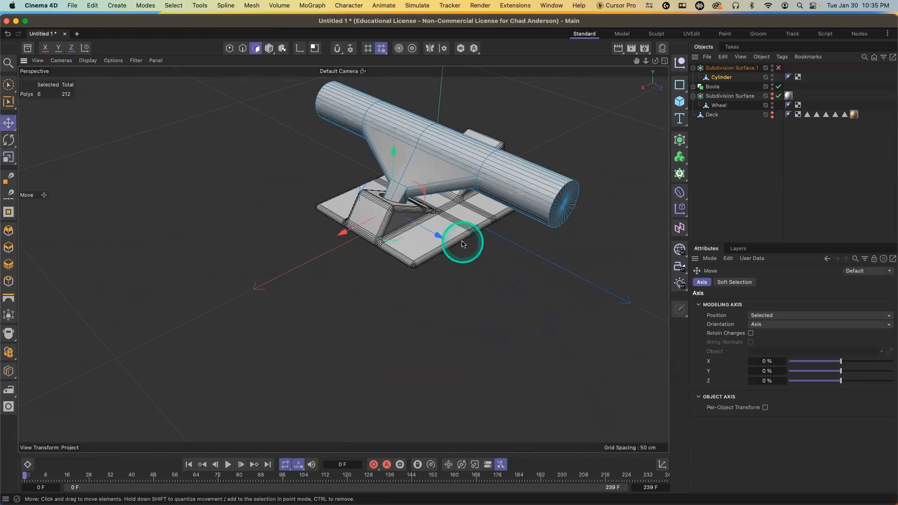
# Nudge the Boole's Capsule and the Cylinder's end polygons along Z to centre the tip in the hole
pyautogui.press('e')
pyautogui.keyDown('alt'); pyautogui.moveTo(450, 229); pyautogui.dragTo(545, 280); pyautogui.keyUp('alt')
pyautogui.click(693, 87)
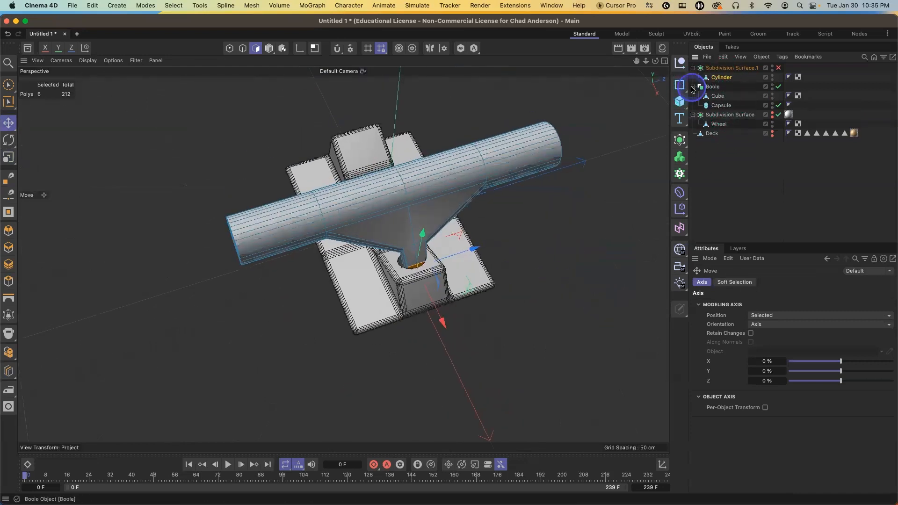
pyautogui.click(721, 105)
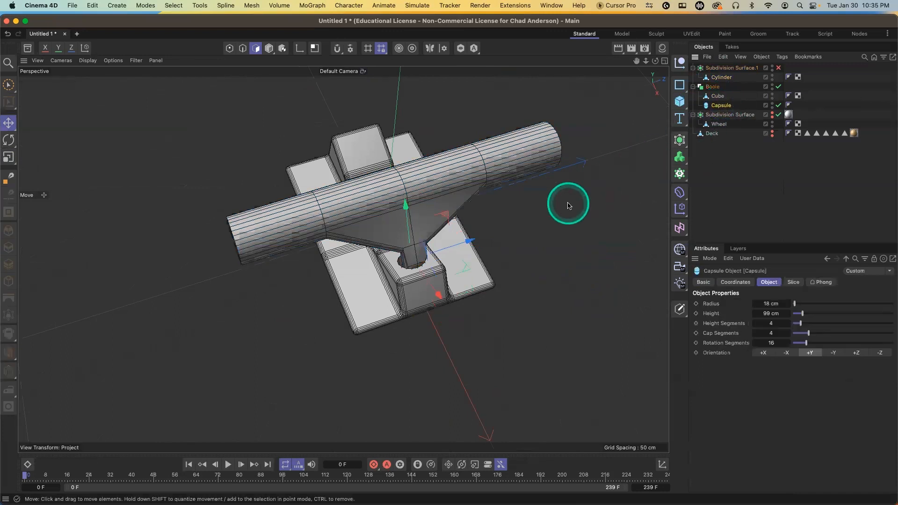
pyautogui.moveTo(474, 241); pyautogui.dragTo(471, 242)
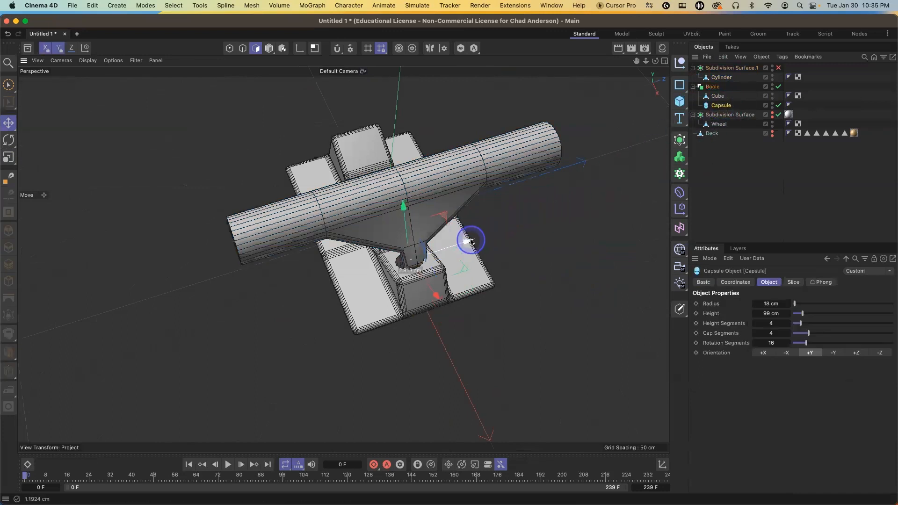
pyautogui.click(721, 77)
pyautogui.moveTo(473, 248); pyautogui.dragTo(470, 251)
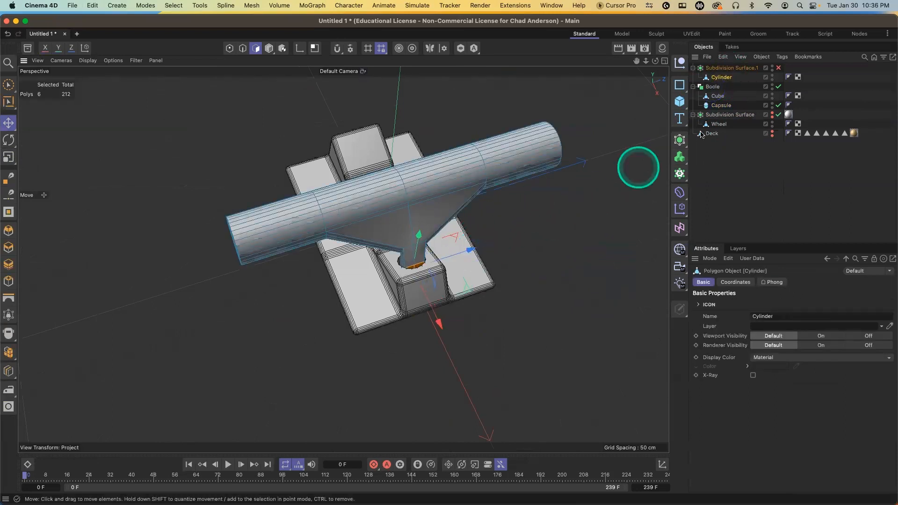
# Re-enable the cylinder's Subdivision Surface and shift the tip slightly up and outward along X to seat it in the hole
pyautogui.click(779, 69)
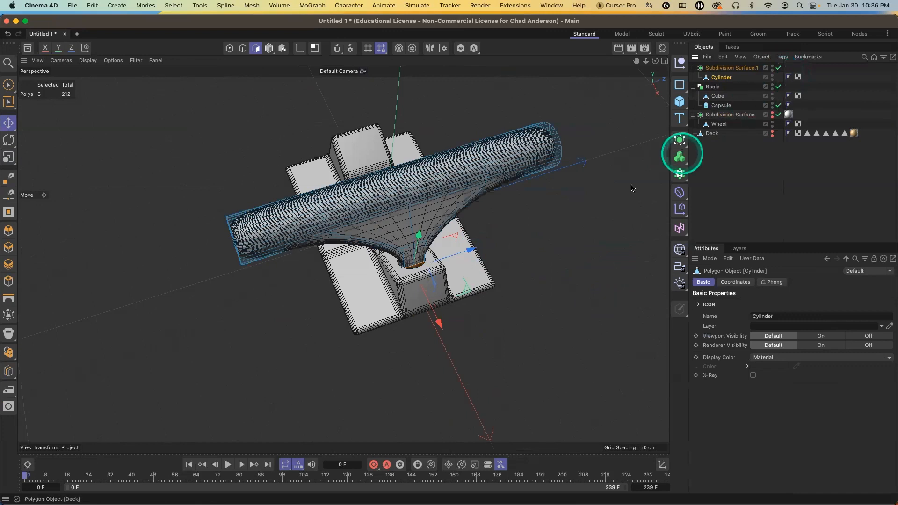
pyautogui.keyDown('alt'); pyautogui.moveTo(571, 213); pyautogui.dragTo(407, 222); pyautogui.keyUp('alt')
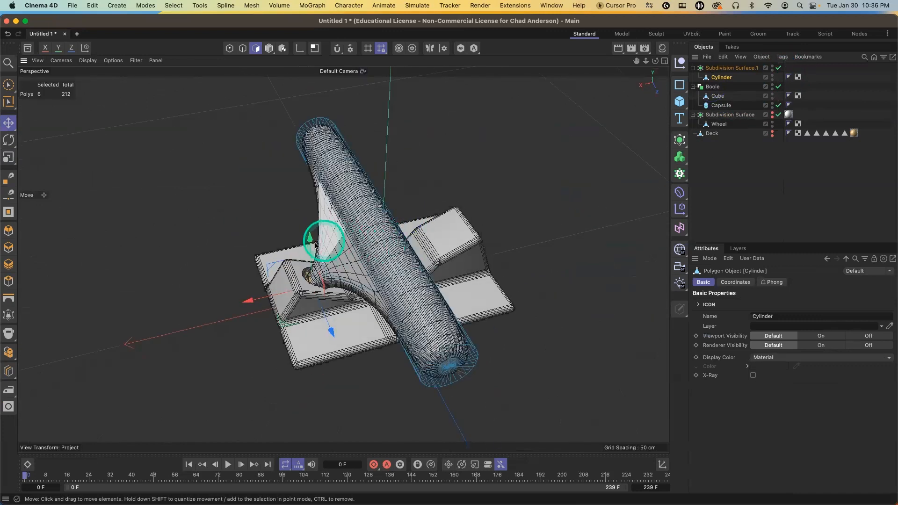
pyautogui.moveTo(310, 239); pyautogui.dragTo(309, 237)
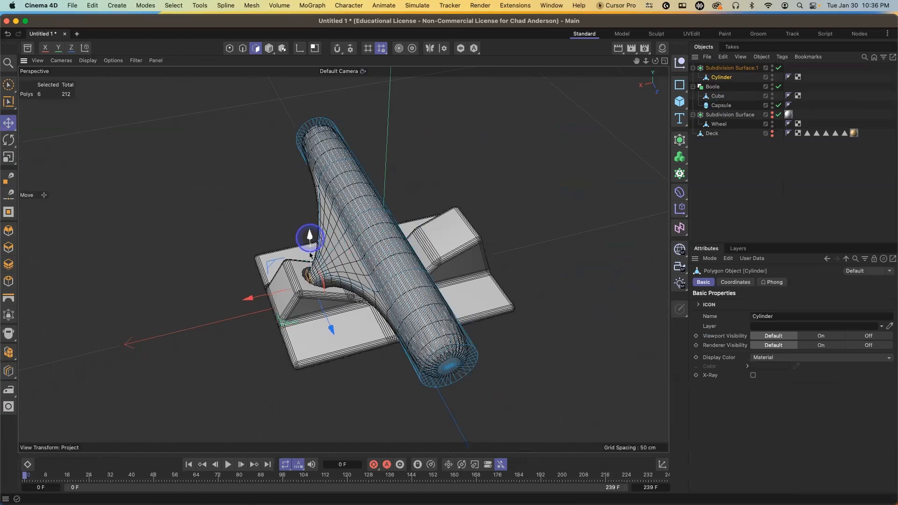
pyautogui.moveTo(245, 299); pyautogui.dragTo(238, 301)
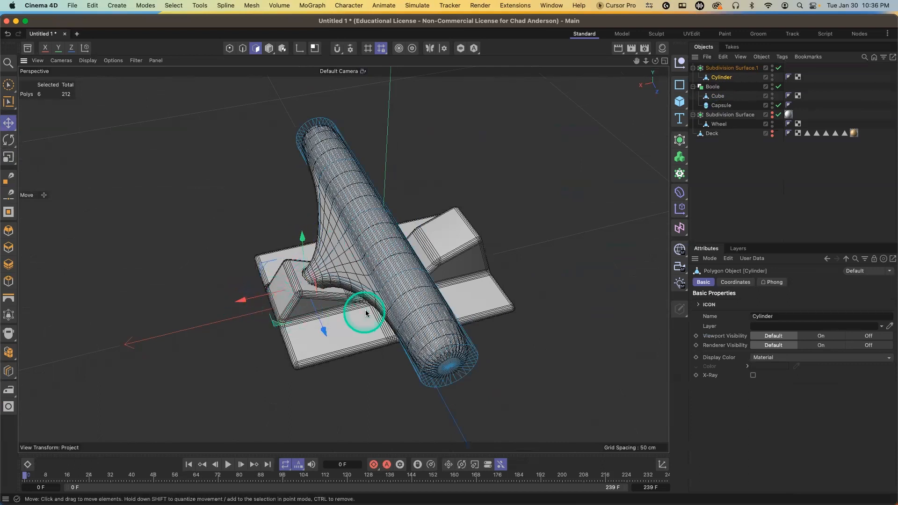
pyautogui.keyDown('alt'); pyautogui.moveTo(381, 301); pyautogui.dragTo(511, 273); pyautogui.keyUp('alt')
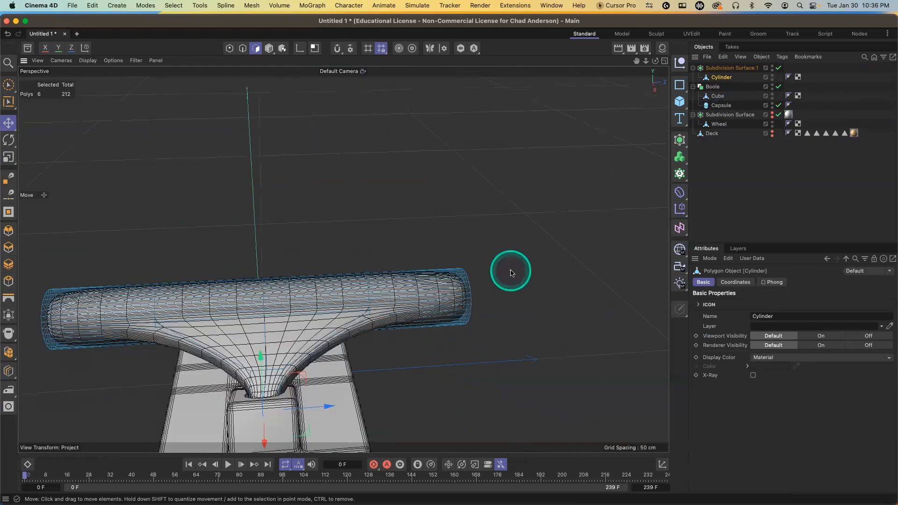
# Set the cylinder's Subdivision Surface renderer level to 3, rendering the view before and after to compare the smoothness
pyautogui.press('super+r')
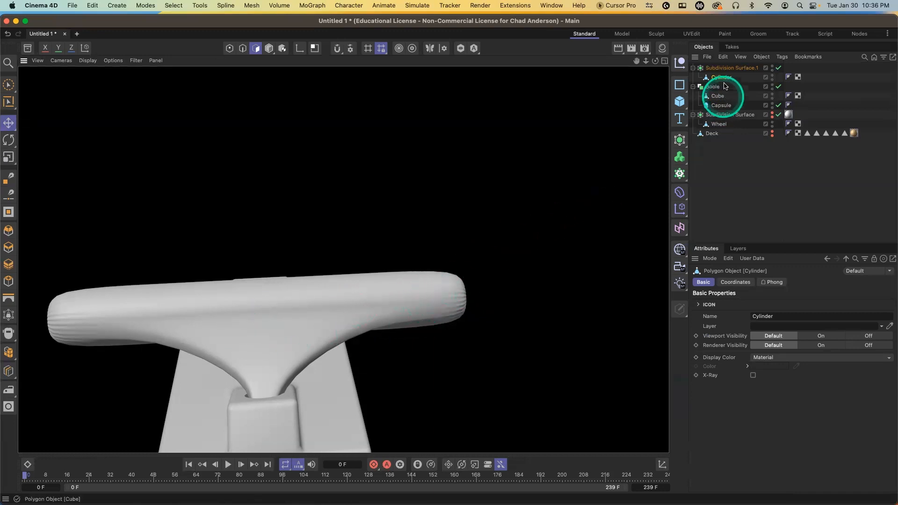
pyautogui.click(728, 68)
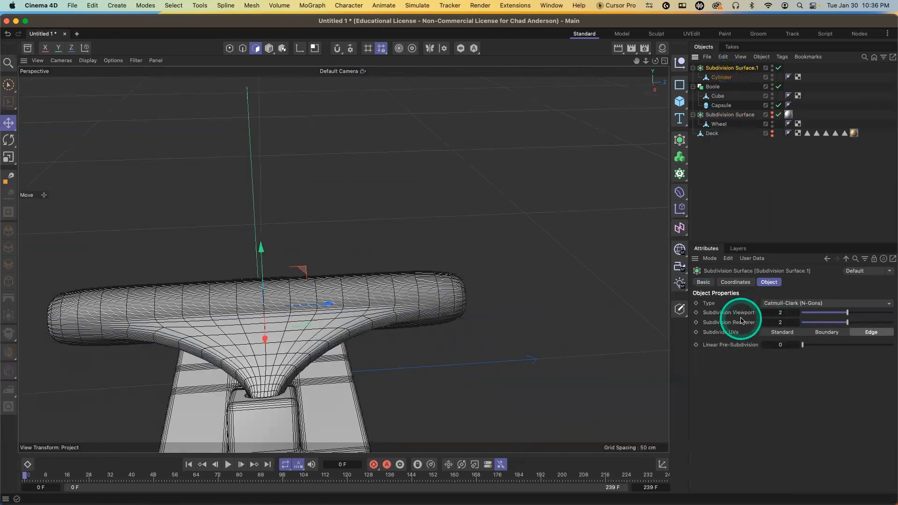
pyautogui.click(782, 322)
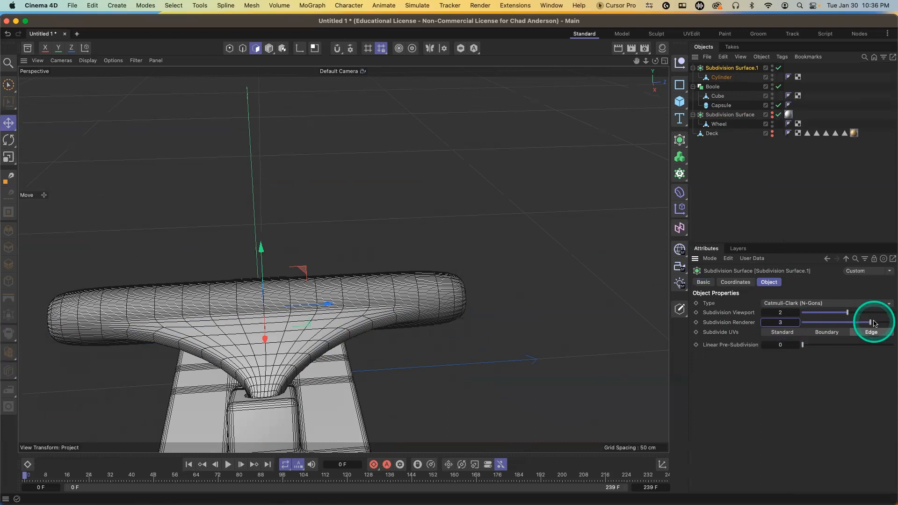
pyautogui.press('super+r')
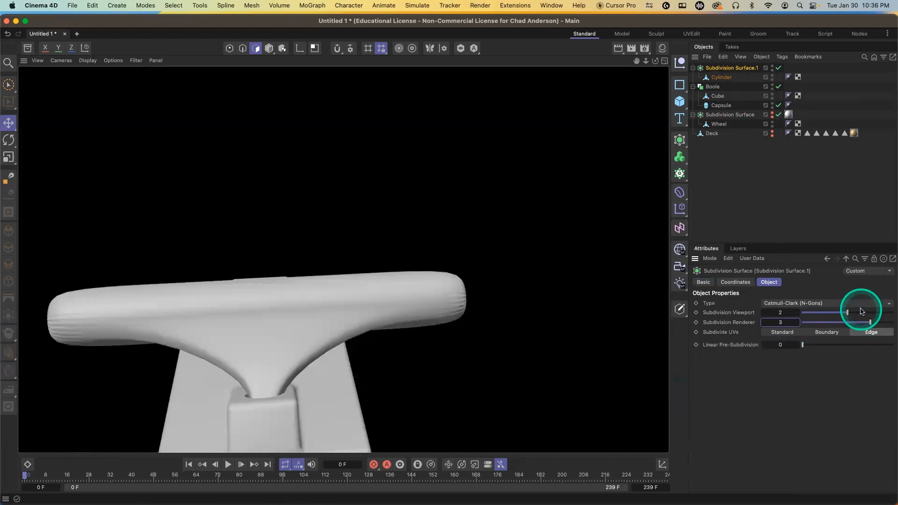
# Add a loop cut around the Cylinder near its +Z end, with the offset set to 95%
pyautogui.click(720, 78)
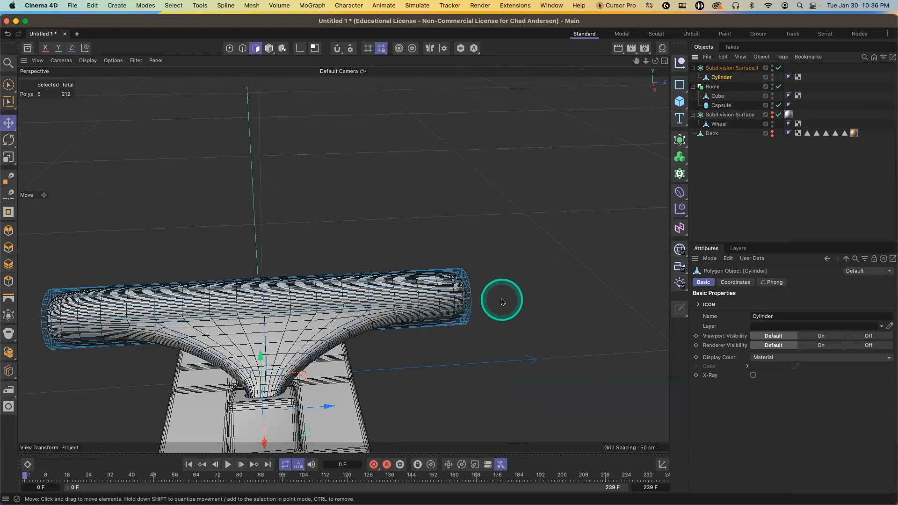
pyautogui.press('k')
pyautogui.press('l')
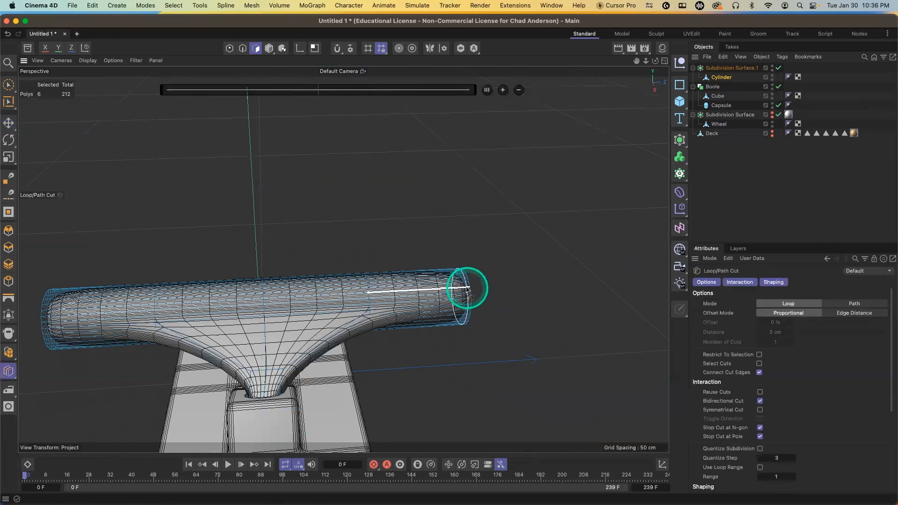
pyautogui.click(468, 288)
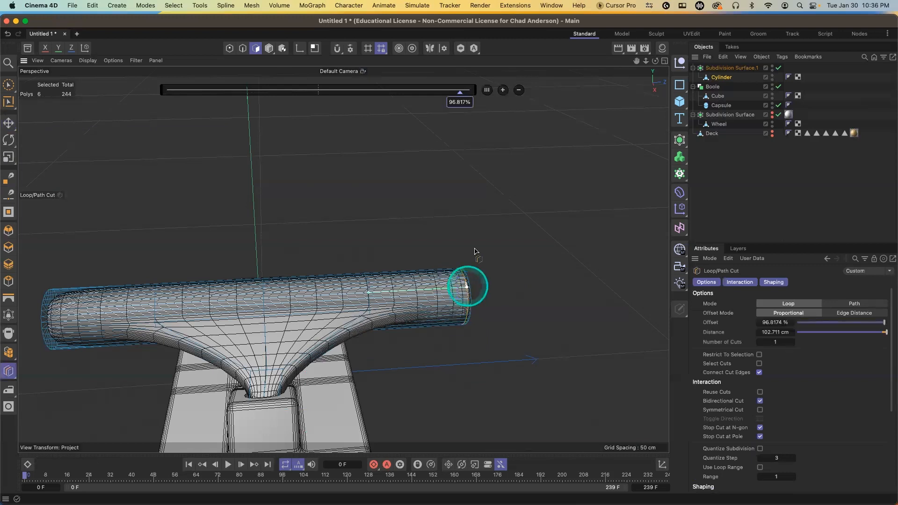
pyautogui.doubleClick(459, 103)
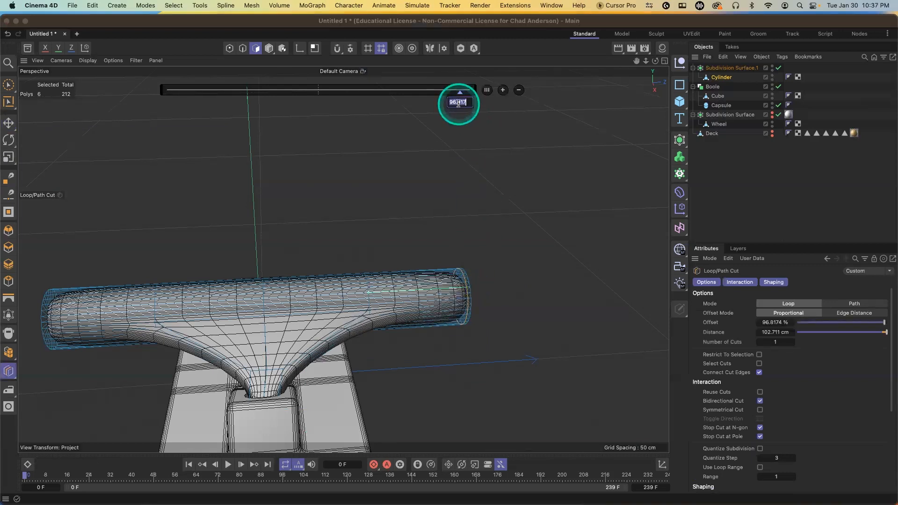
pyautogui.press('Return')
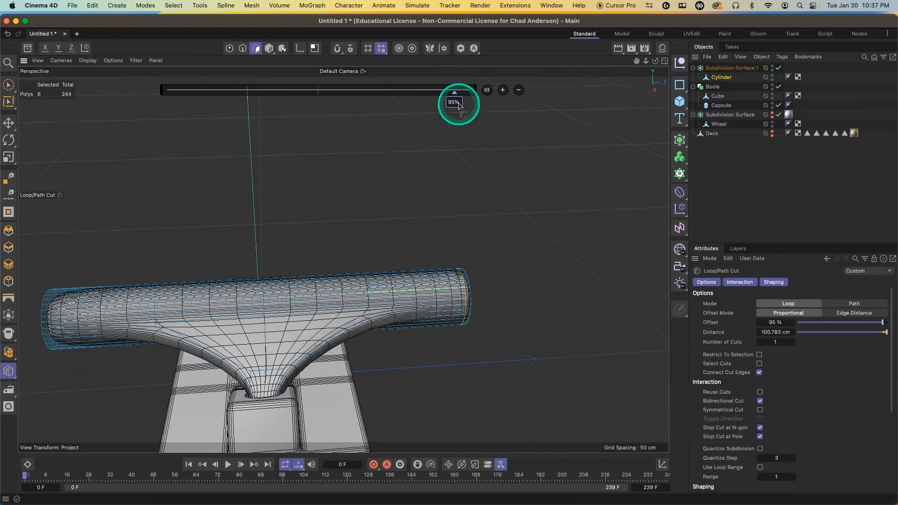
# Render the view to check the cylinder's newly cut end, and clear the polygon selection
pyautogui.press('super+r')
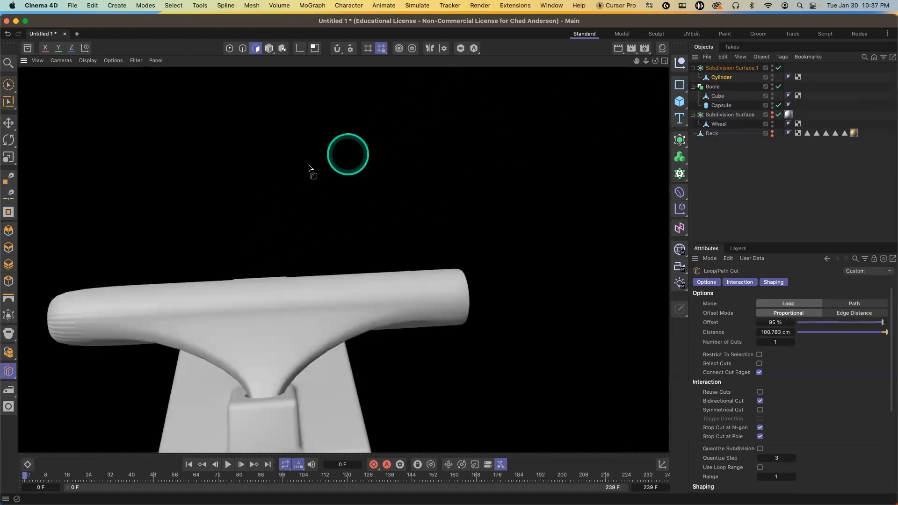
pyautogui.click(257, 264)
pyautogui.click(225, 232)
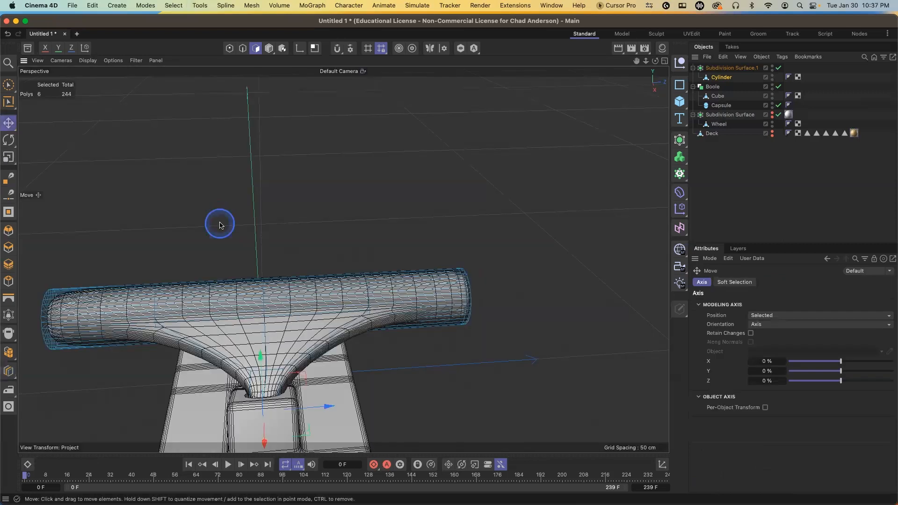
# Add a loop cut around the Cylinder near its -Z end with the offset set to 95%, and render the view to check it
pyautogui.click(46, 316)
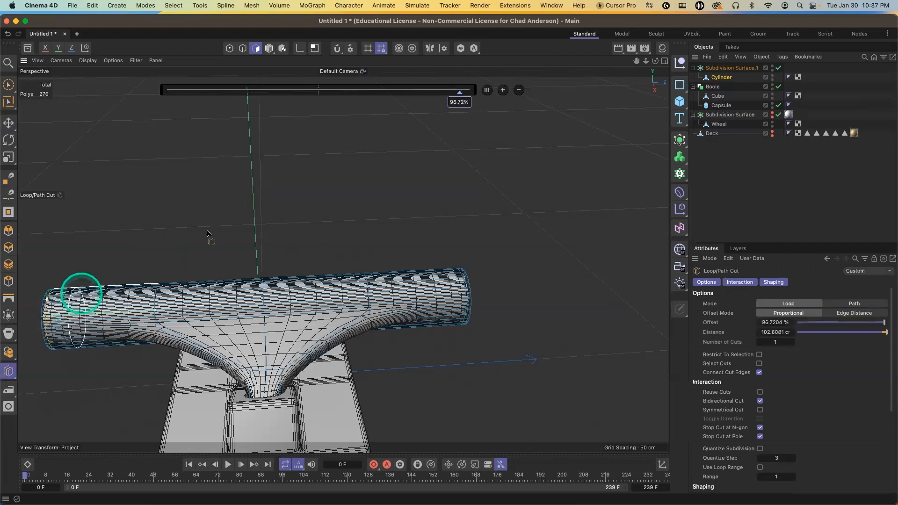
pyautogui.doubleClick(463, 103)
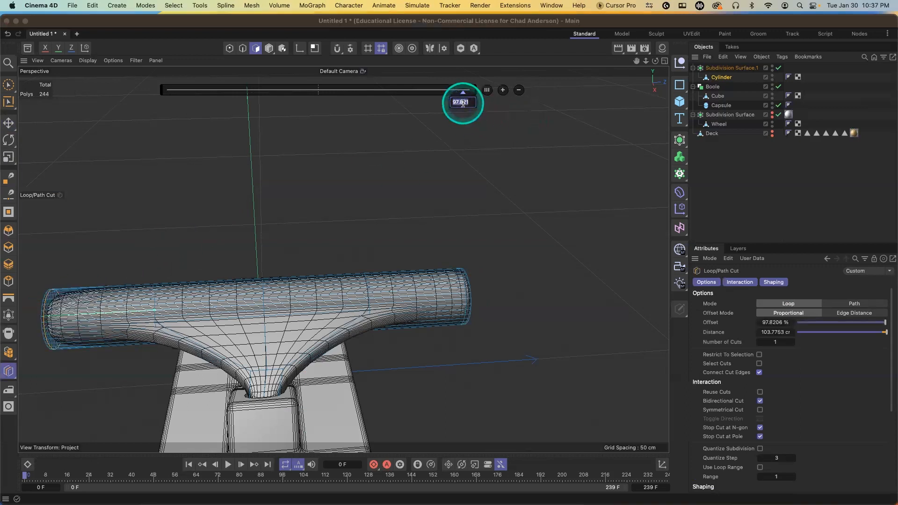
pyautogui.write('95')
pyautogui.press('Return')
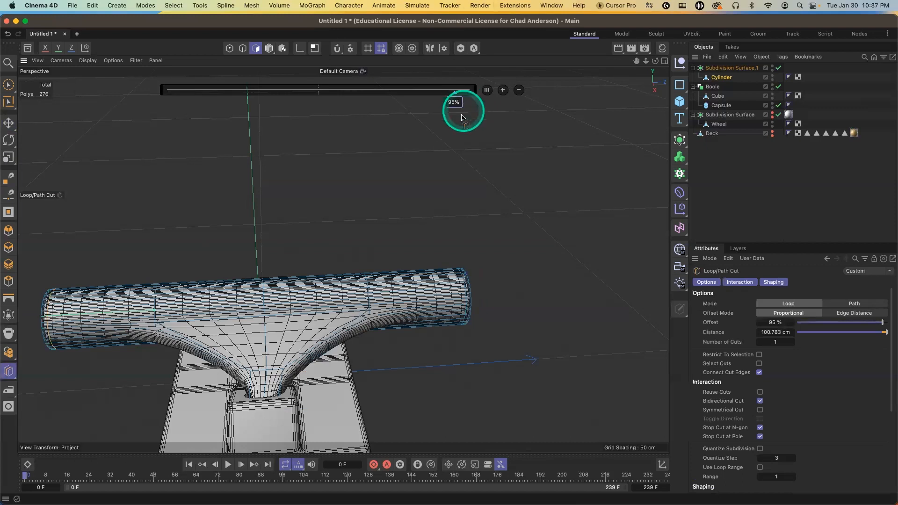
pyautogui.press('super+r')
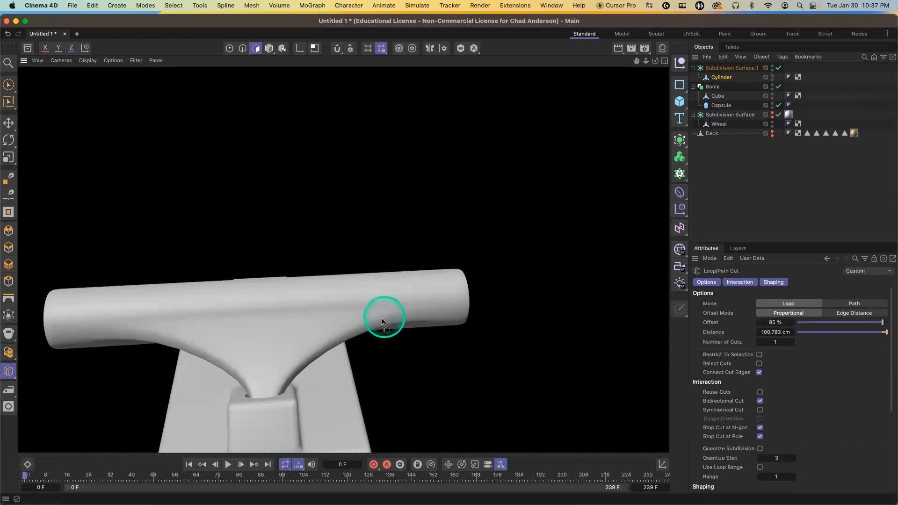
# Add a new Cylinder primitive with 32 rotation segments and move it over the baseplate's raised block
pyautogui.keyDown('alt'); pyautogui.moveTo(382, 322); pyautogui.dragTo(370, 303); pyautogui.keyUp('alt')
pyautogui.keyDown('alt'); pyautogui.moveTo(442, 303); pyautogui.dragTo(399, 274); pyautogui.keyUp('alt')
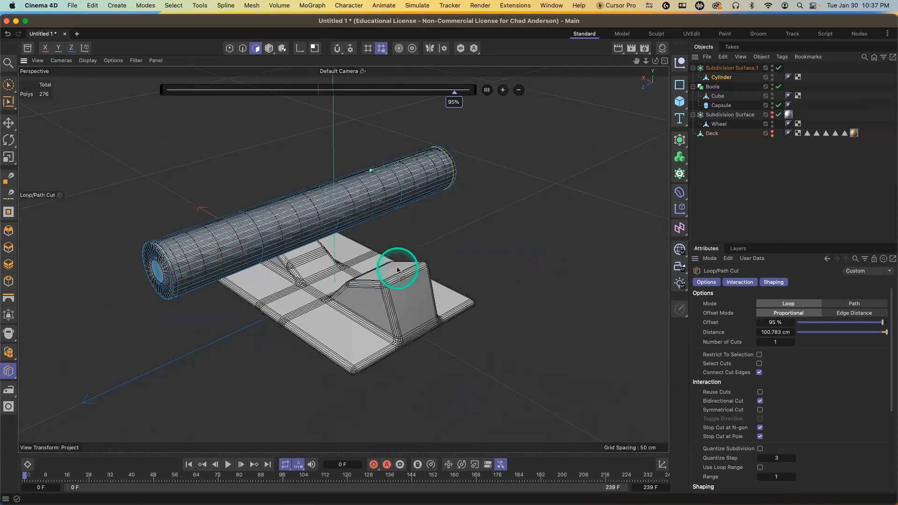
pyautogui.keyDown('alt'); pyautogui.moveTo(377, 257); pyautogui.dragTo(351, 267); pyautogui.keyUp('alt')
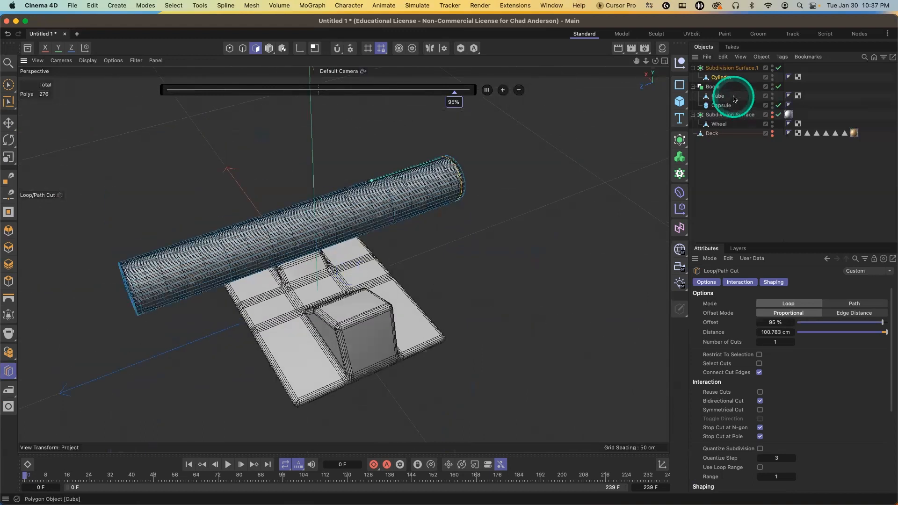
pyautogui.moveTo(687, 104); pyautogui.dragTo(776, 121)
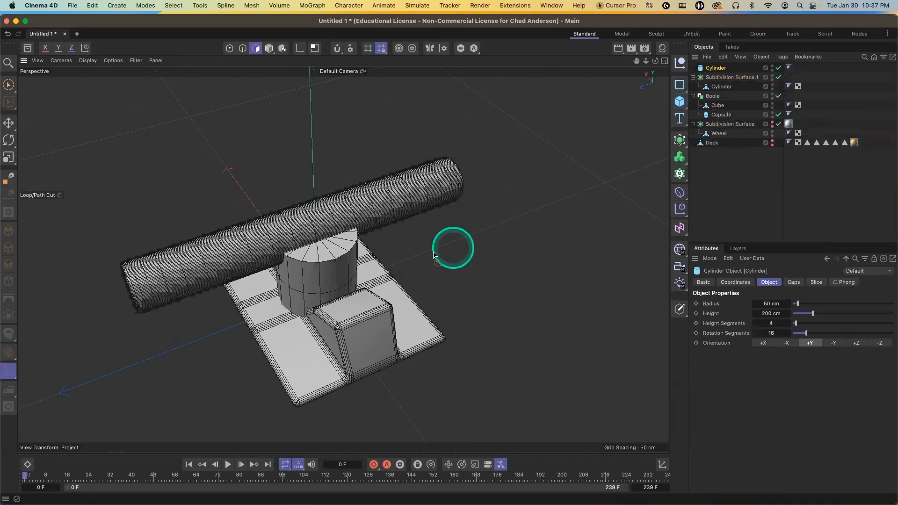
pyautogui.click(775, 333)
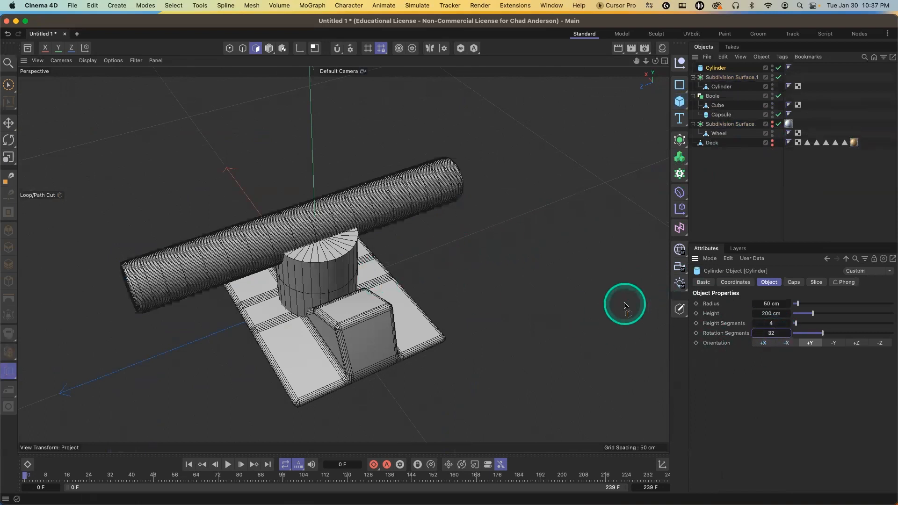
pyautogui.press('e')
pyautogui.moveTo(290, 256); pyautogui.dragTo(327, 297)
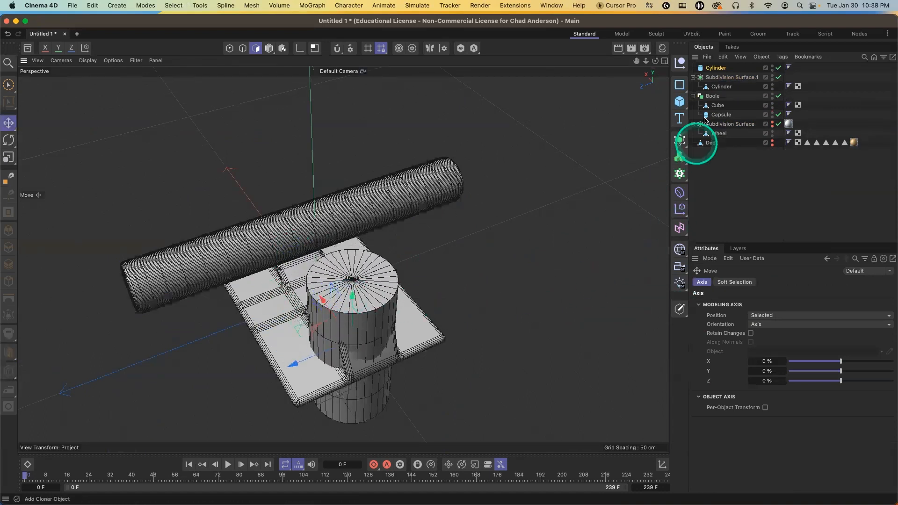
# In Model mode, shrink the new cylinder to about 25.2 cm radius and 28.7 cm height and place it on the raised block
pyautogui.click(716, 70)
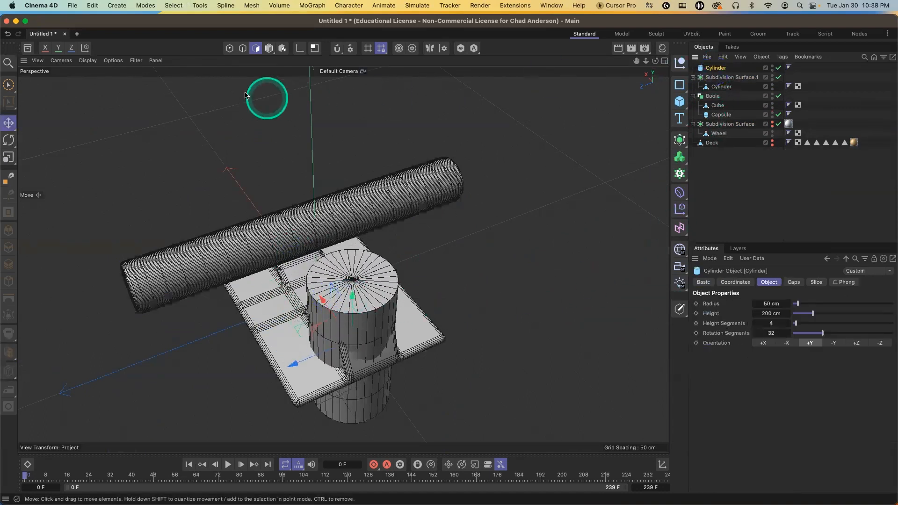
pyautogui.click(269, 48)
pyautogui.moveTo(335, 259); pyautogui.dragTo(354, 274)
pyautogui.moveTo(351, 237); pyautogui.dragTo(353, 253)
pyautogui.keyDown('alt'); pyautogui.moveTo(395, 291); pyautogui.dragTo(215, 243); pyautogui.keyUp('alt')
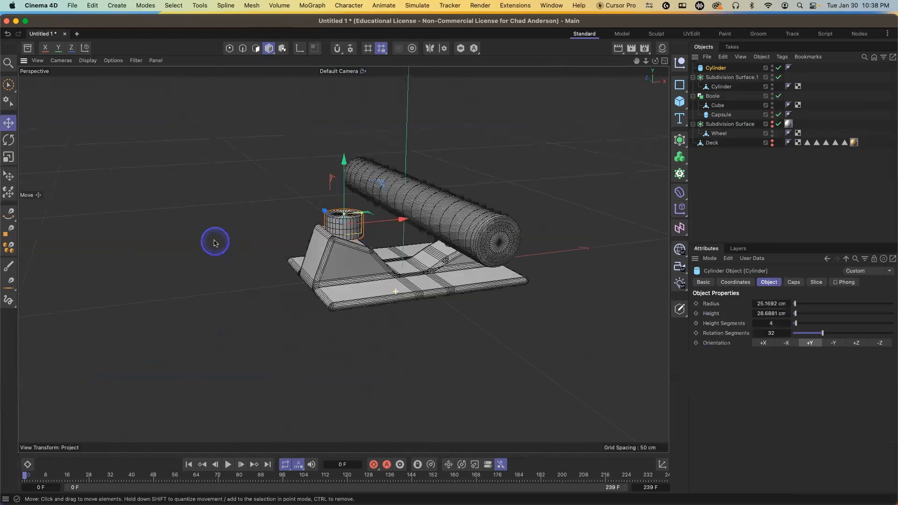
# Tilt the small cylinder to match the slope of the block's top face and settle it onto that face
pyautogui.press('r')
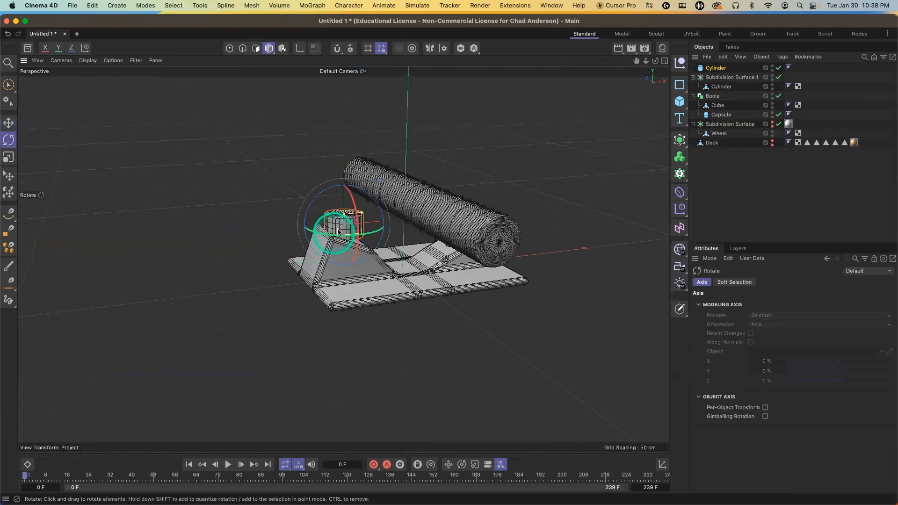
pyautogui.moveTo(360, 192); pyautogui.dragTo(377, 169)
pyautogui.press('e')
pyautogui.click(420, 261)
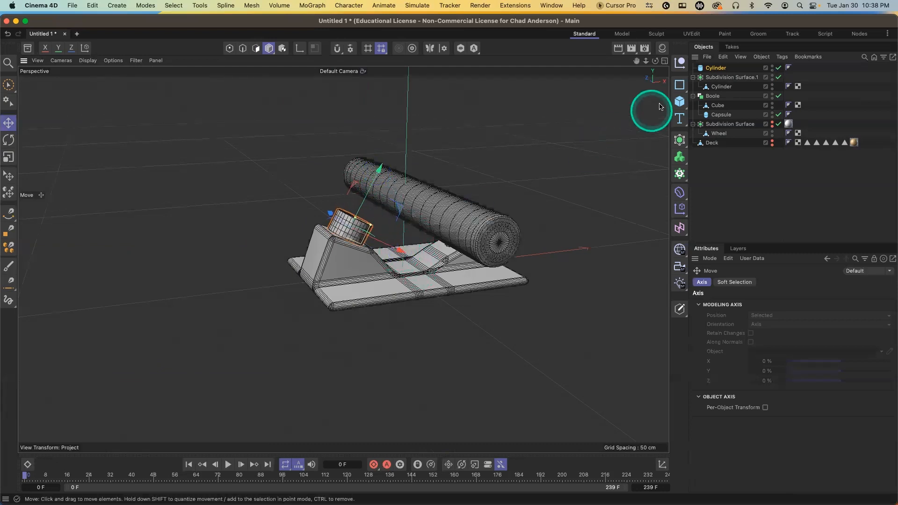
# Duplicate the tilted cylinder as a base disc about 35.7 cm in radius and 4.4 cm high, and nudge the original along its axis
pyautogui.click(714, 68)
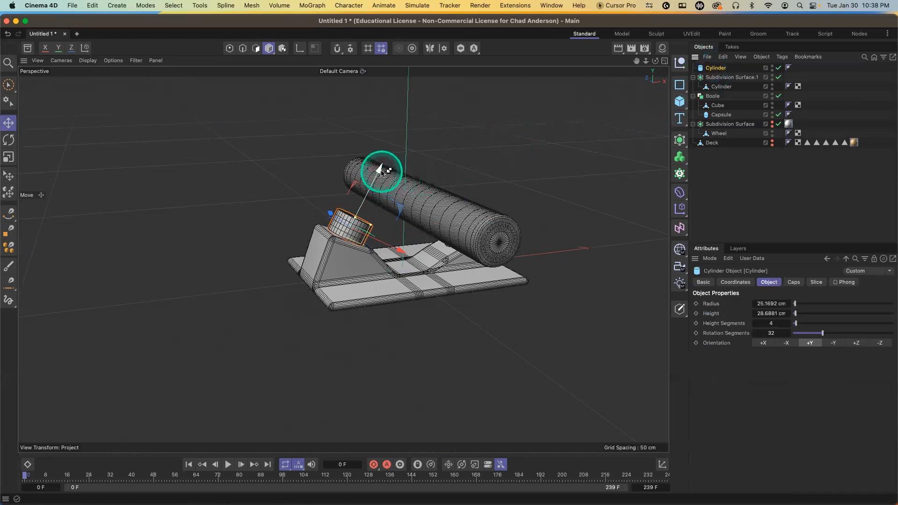
pyautogui.keyDown('ctrl'); pyautogui.moveTo(380, 169); pyautogui.dragTo(376, 177); pyautogui.keyUp('ctrl')
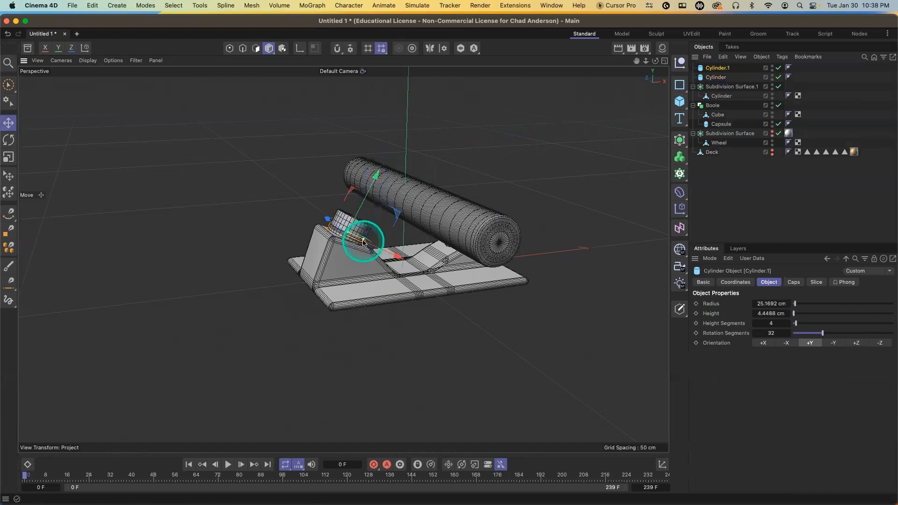
pyautogui.moveTo(370, 244); pyautogui.dragTo(376, 179)
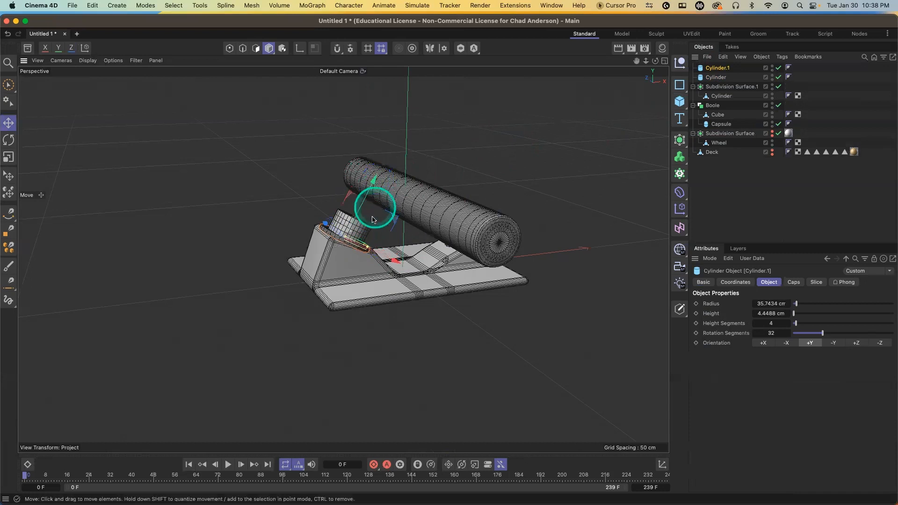
pyautogui.click(349, 225)
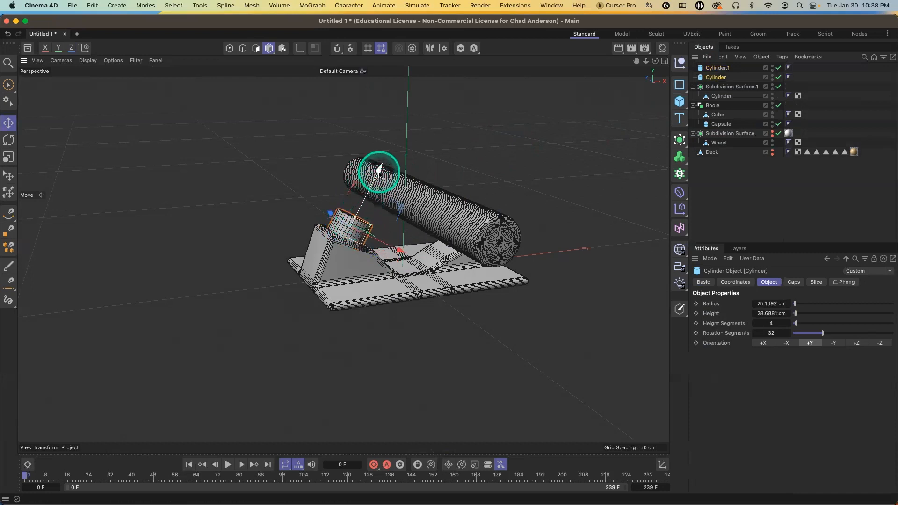
pyautogui.moveTo(380, 171); pyautogui.dragTo(379, 173)
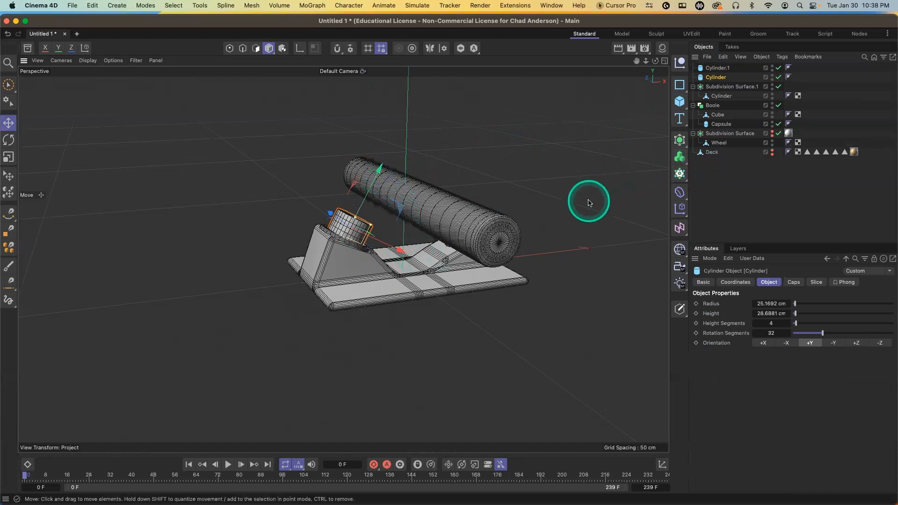
# Select both the small cylinder and the disc and shift them together along Z to centre them on the block
pyautogui.keyDown('alt'); pyautogui.moveTo(457, 245); pyautogui.dragTo(525, 320); pyautogui.keyUp('alt')
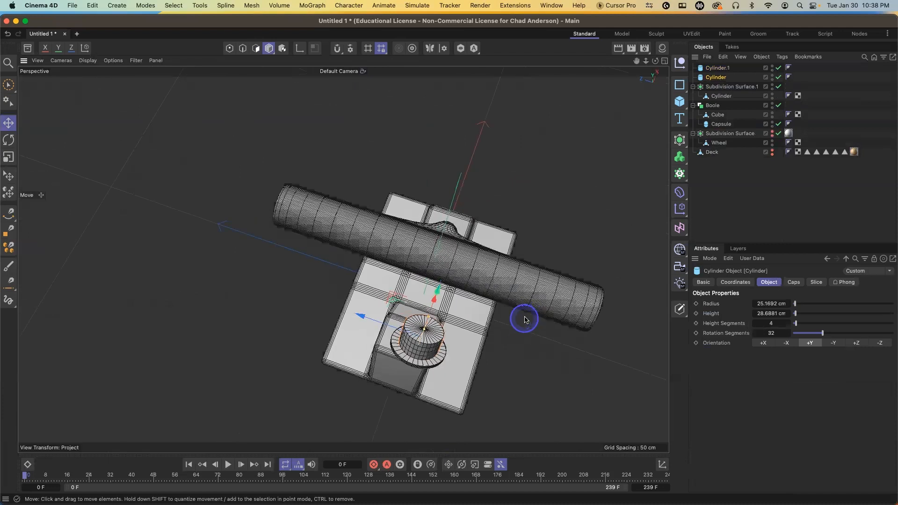
pyautogui.keyDown('shift'); pyautogui.click(717, 77); pyautogui.keyUp('shift')
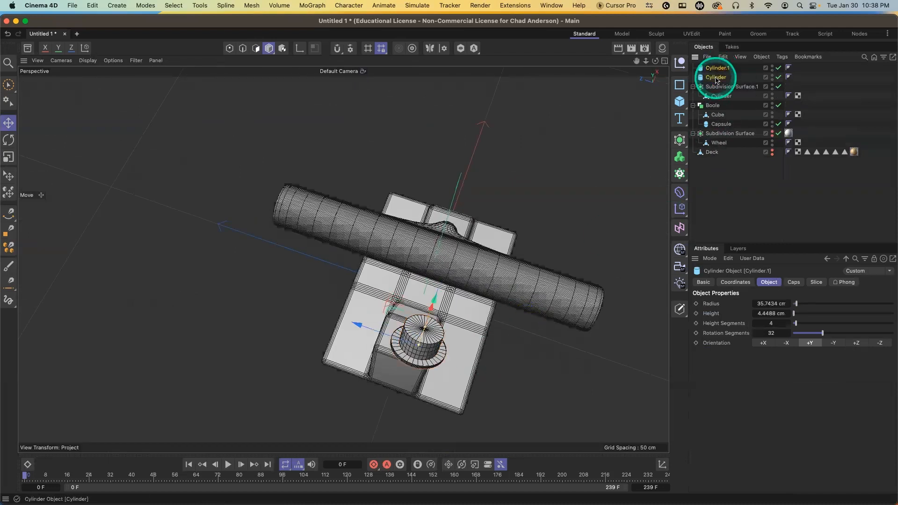
pyautogui.moveTo(359, 322); pyautogui.dragTo(347, 320)
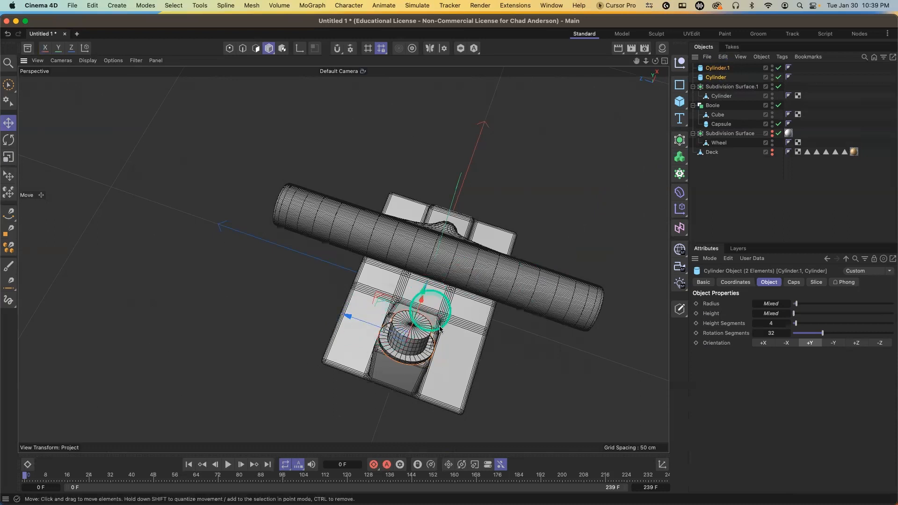
pyautogui.keyDown('alt'); pyautogui.moveTo(448, 352); pyautogui.dragTo(470, 308); pyautogui.keyUp('alt')
# Switch to Preview to examine the bushing and washer in the skate truck reference photos, and return to Cinema 4D
pyautogui.moveTo(547, 503)
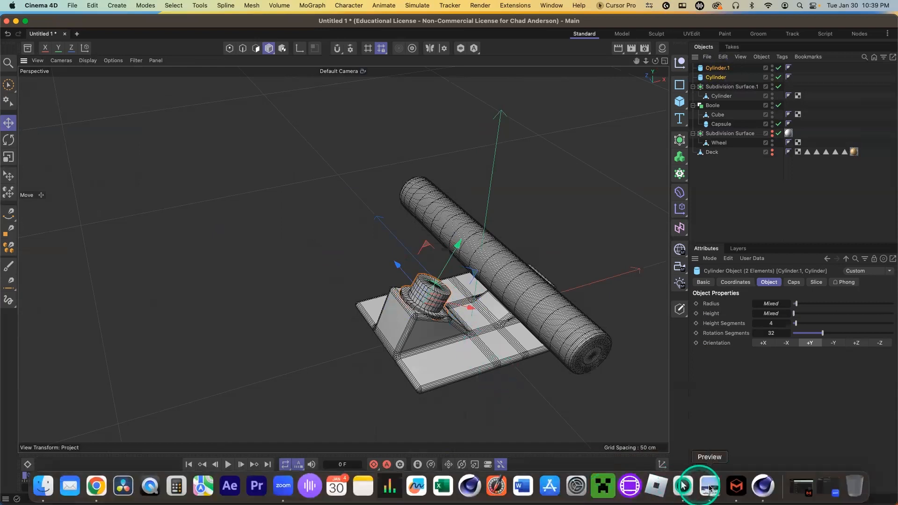
pyautogui.click(709, 488)
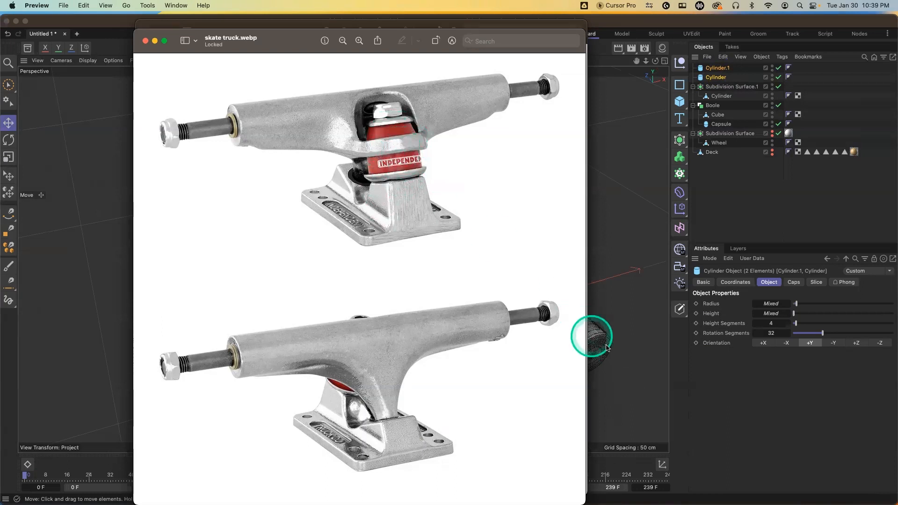
pyautogui.click(762, 432)
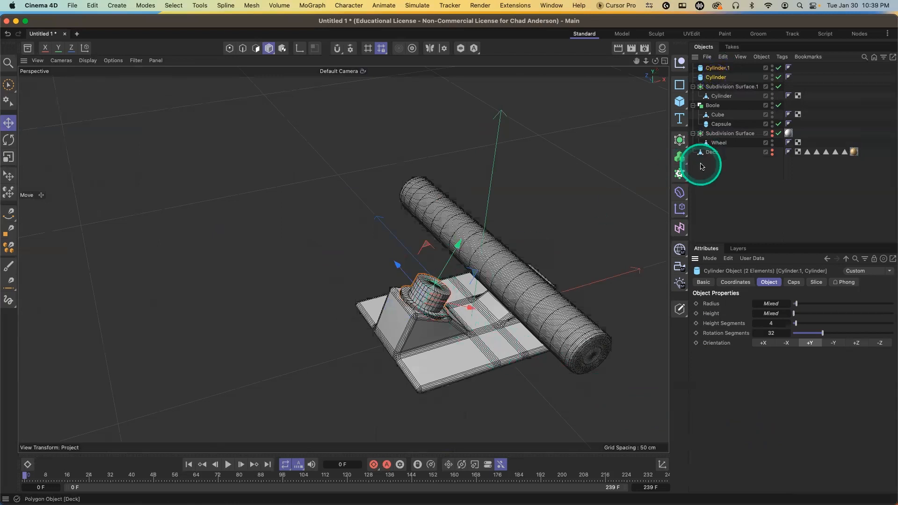
# Enable a fillet on the small cylinder's caps with 3 segments and a 3 cm radius, and nudge it slightly along its axis
pyautogui.click(717, 77)
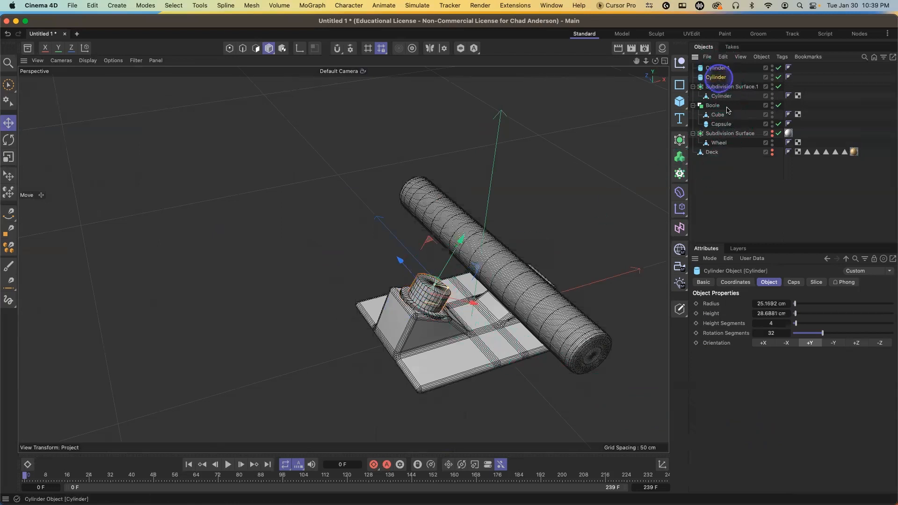
pyautogui.click(794, 283)
pyautogui.click(733, 325)
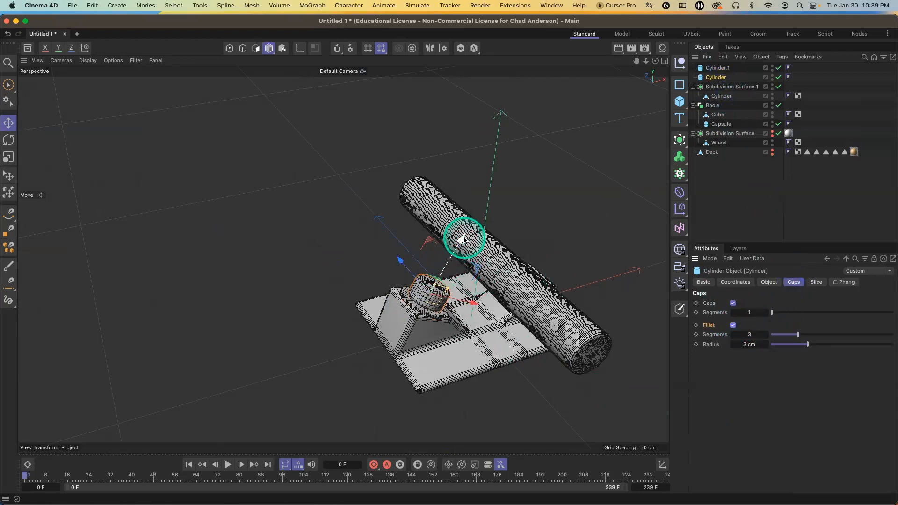
pyautogui.moveTo(463, 240); pyautogui.dragTo(461, 240)
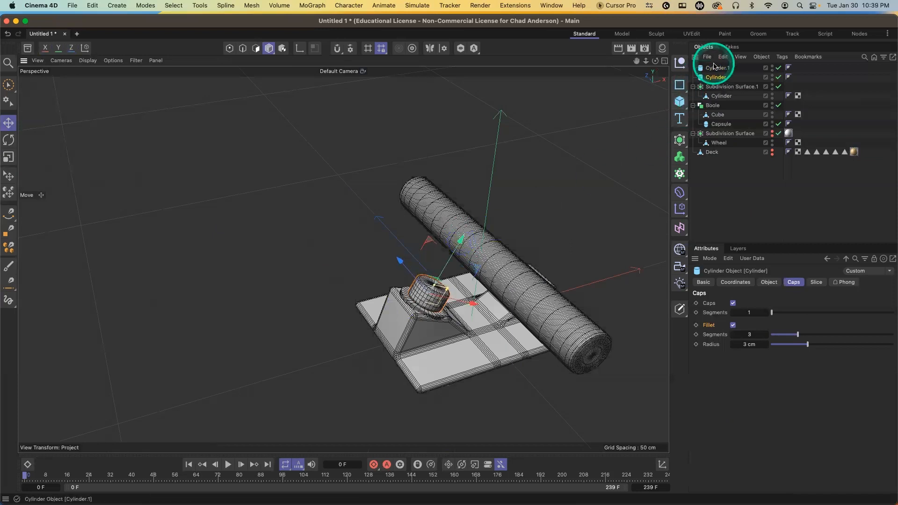
# Reorder the thin disc below the small Cylinder in the object hierarchy and rename it Washer
pyautogui.moveTo(718, 68); pyautogui.dragTo(718, 82)
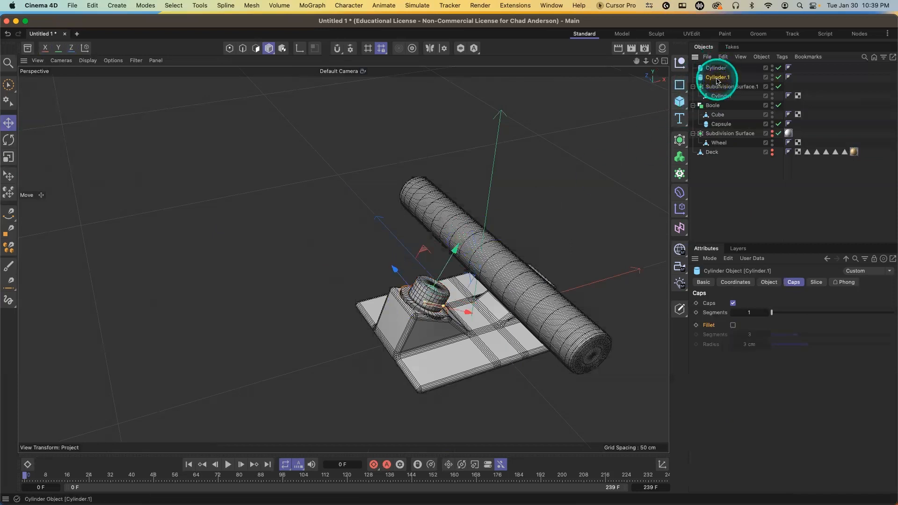
pyautogui.doubleClick(717, 79)
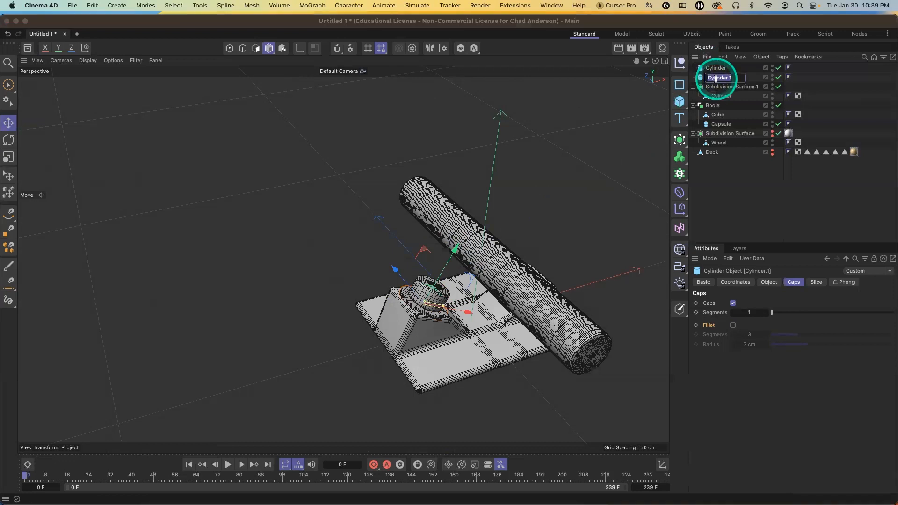
pyautogui.write('r')
pyautogui.press('Return')
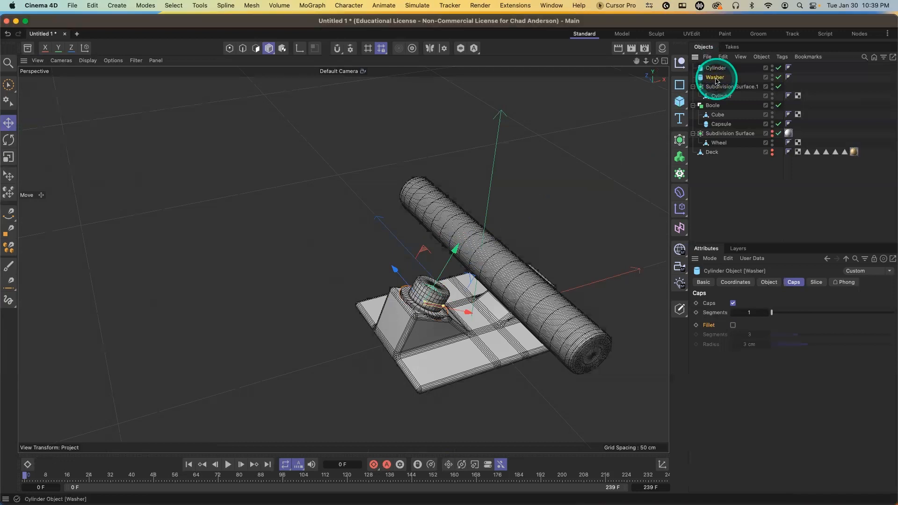
pyautogui.press('c')
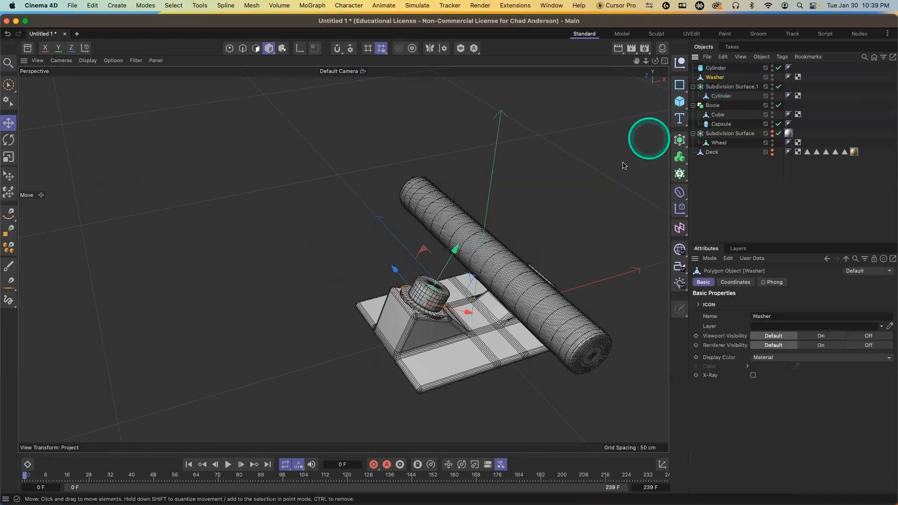
pyautogui.click(242, 48)
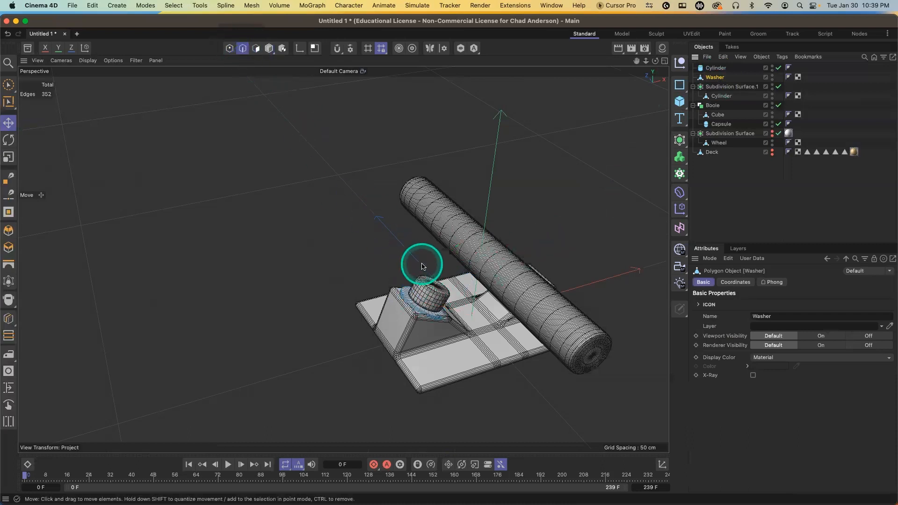
pyautogui.rightClick(422, 266)
pyautogui.click(423, 294)
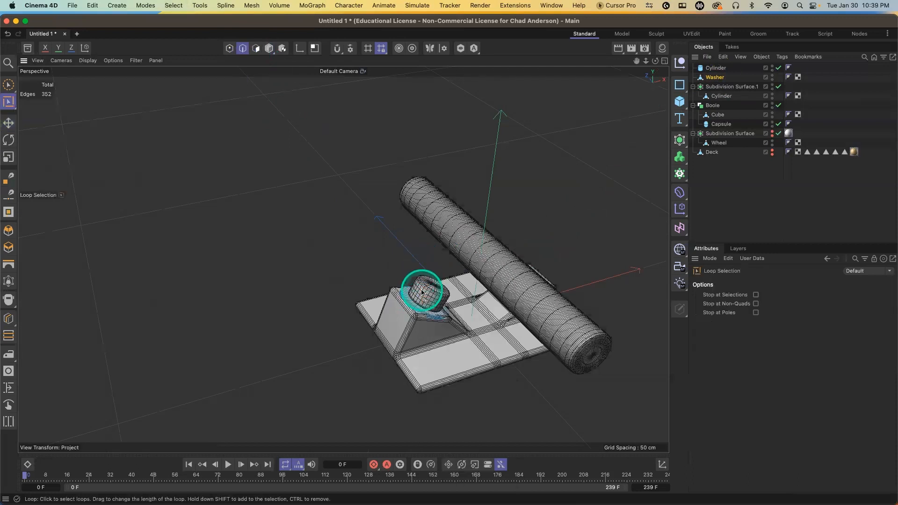
pyautogui.click(412, 307)
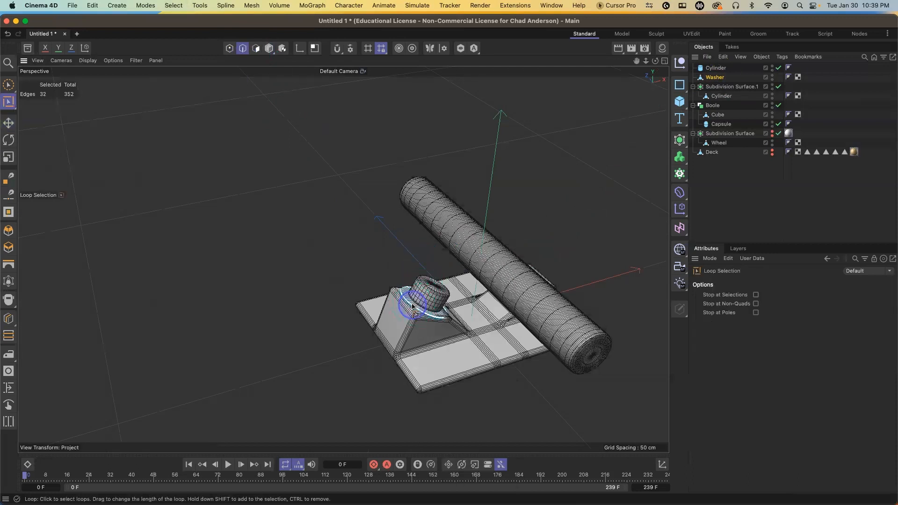
pyautogui.press('e')
pyautogui.moveTo(428, 282); pyautogui.dragTo(459, 260)
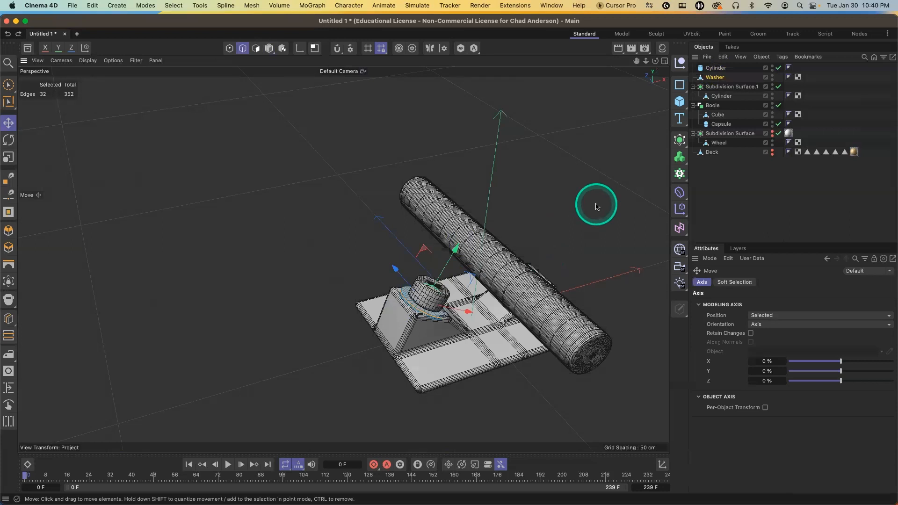
pyautogui.press('super+z')
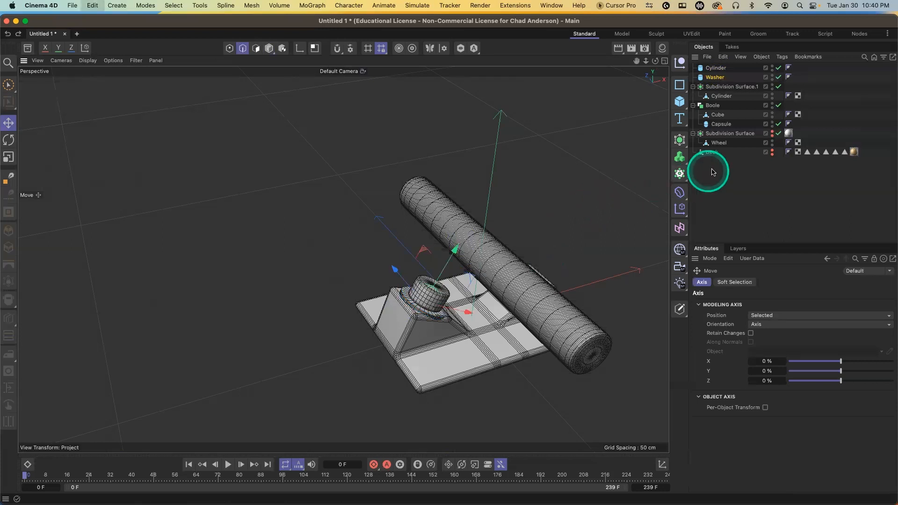
# Set the bushing cylinder's radius to 27 cm and the Washer's radius to 30 cm
pyautogui.click(715, 78)
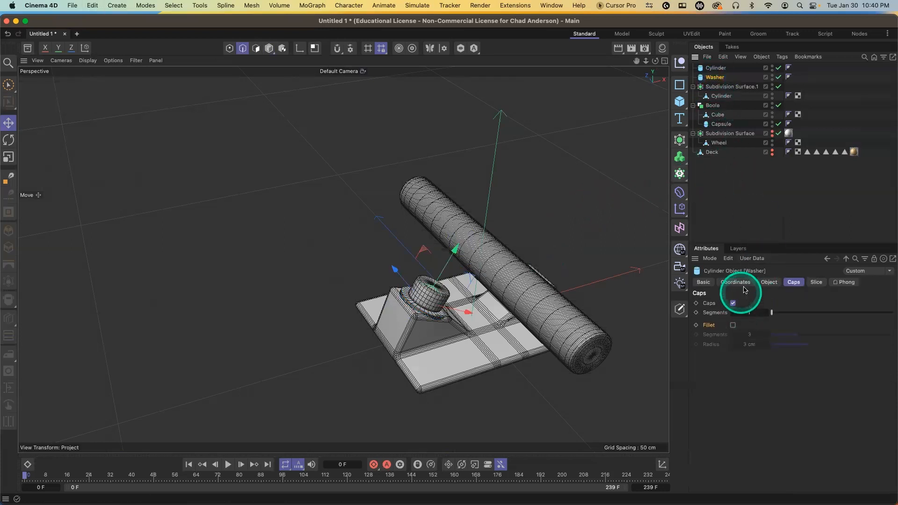
pyautogui.click(762, 283)
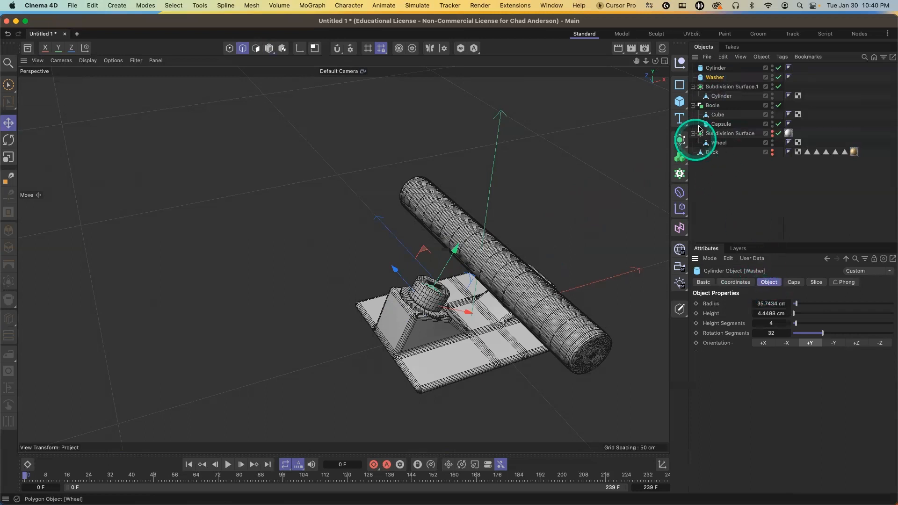
pyautogui.click(716, 68)
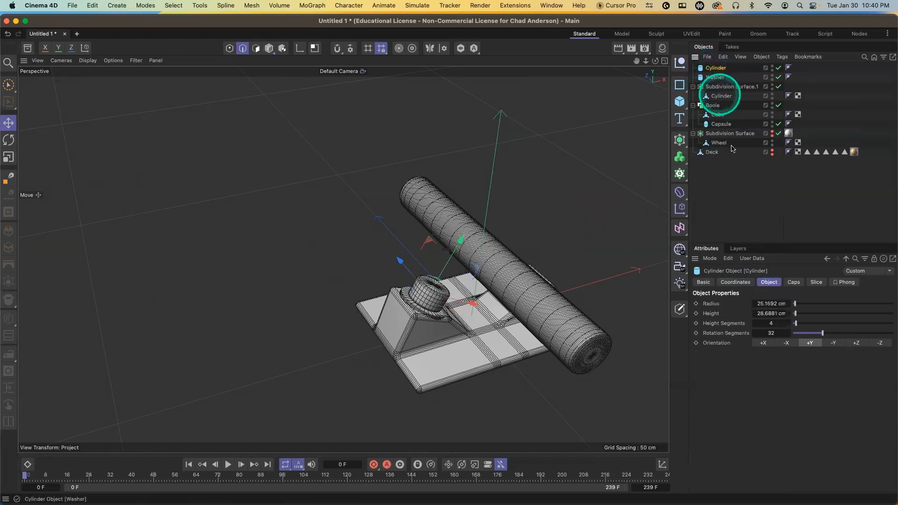
pyautogui.click(771, 304)
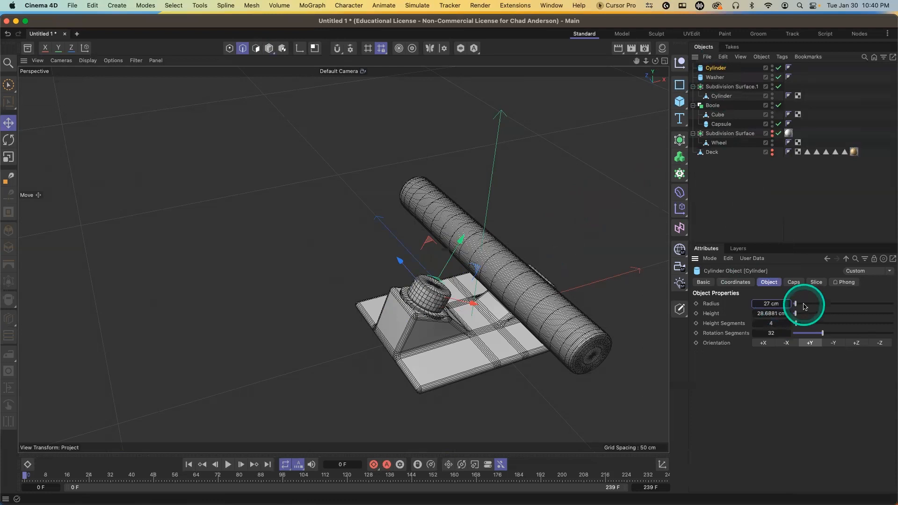
pyautogui.click(718, 78)
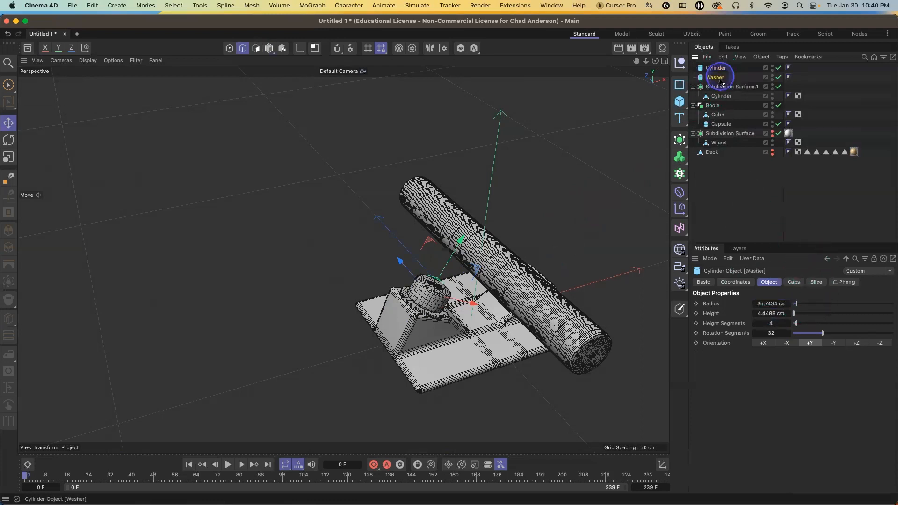
pyautogui.click(769, 304)
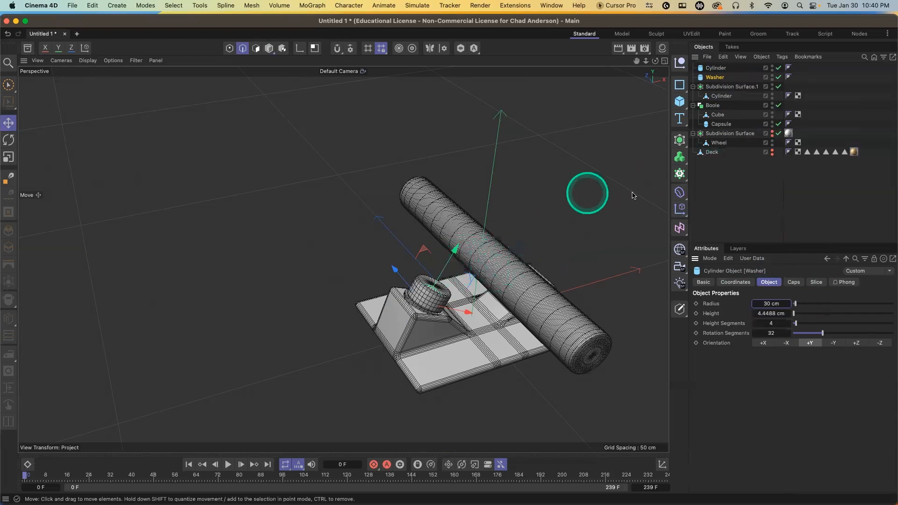
# Disable Subdivision Surface.1 and extrude the six middle polygons on the hanger's bushing side outward by about 63 cm
pyautogui.click(721, 96)
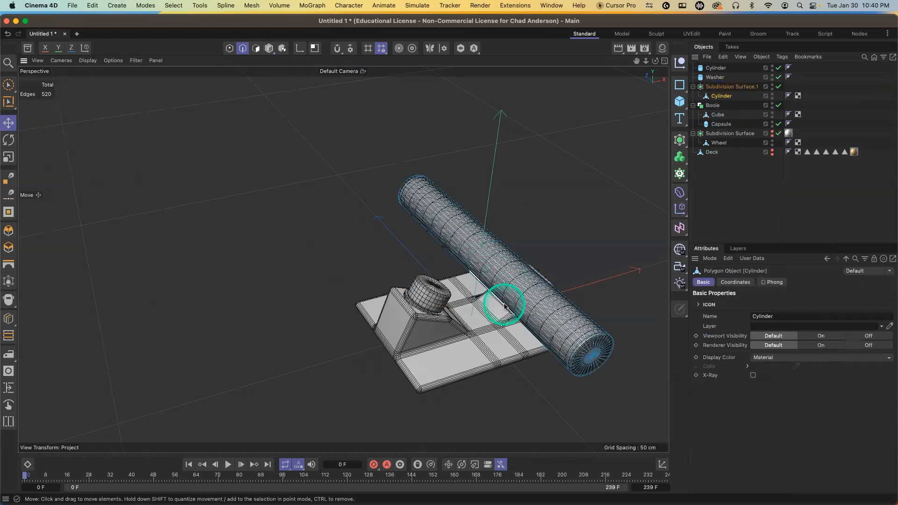
pyautogui.moveTo(504, 306); pyautogui.dragTo(591, 242)
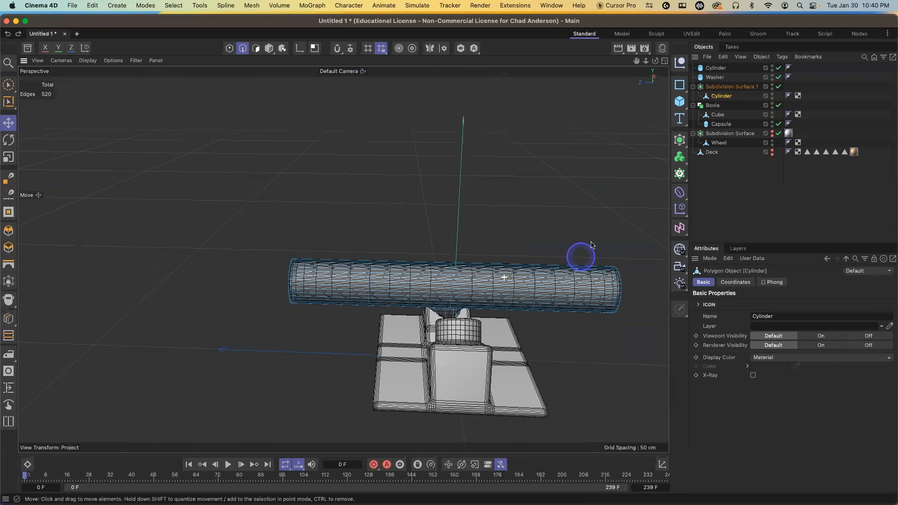
pyautogui.click(779, 87)
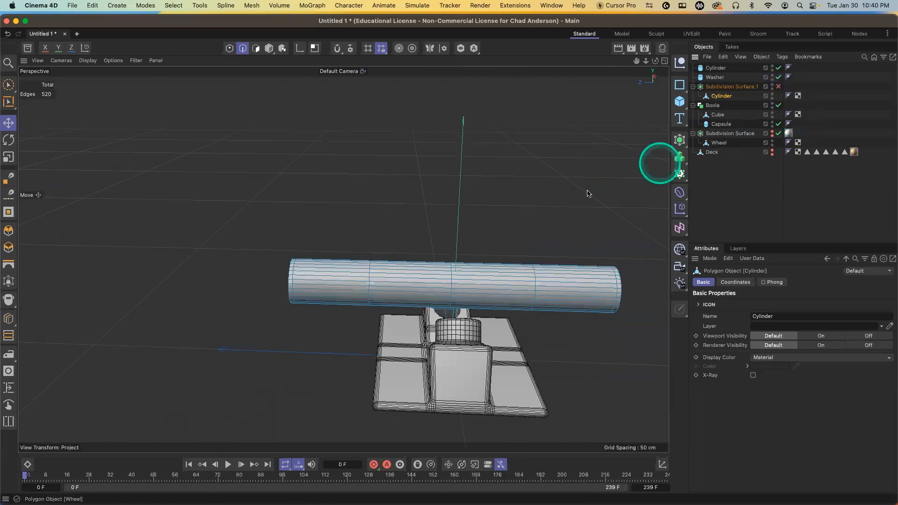
pyautogui.click(256, 49)
pyautogui.click(411, 294)
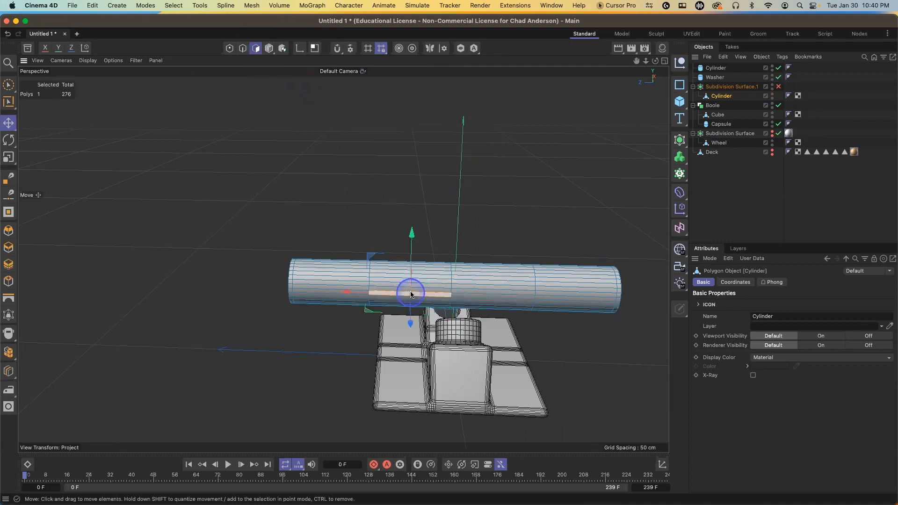
pyautogui.keyDown('shift'); pyautogui.click(478, 294); pyautogui.keyUp('shift')
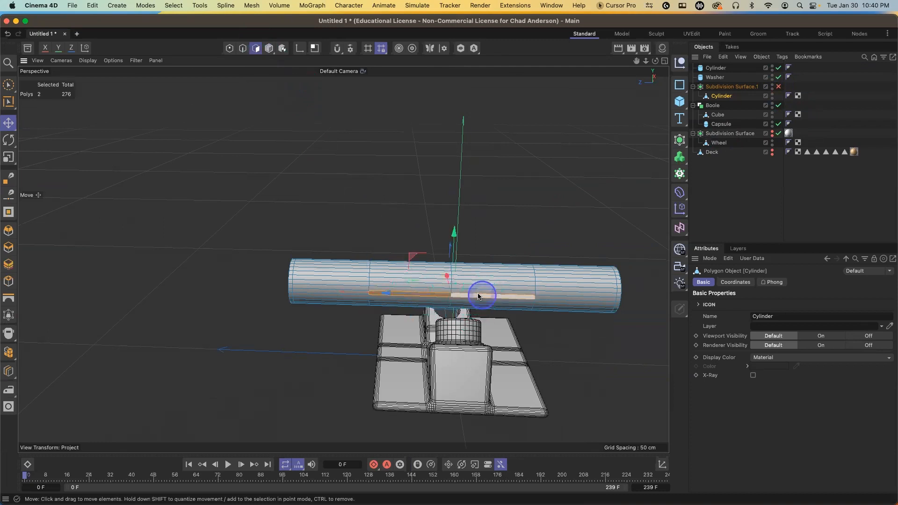
pyautogui.keyDown('shift'); pyautogui.click(419, 301); pyautogui.keyUp('shift')
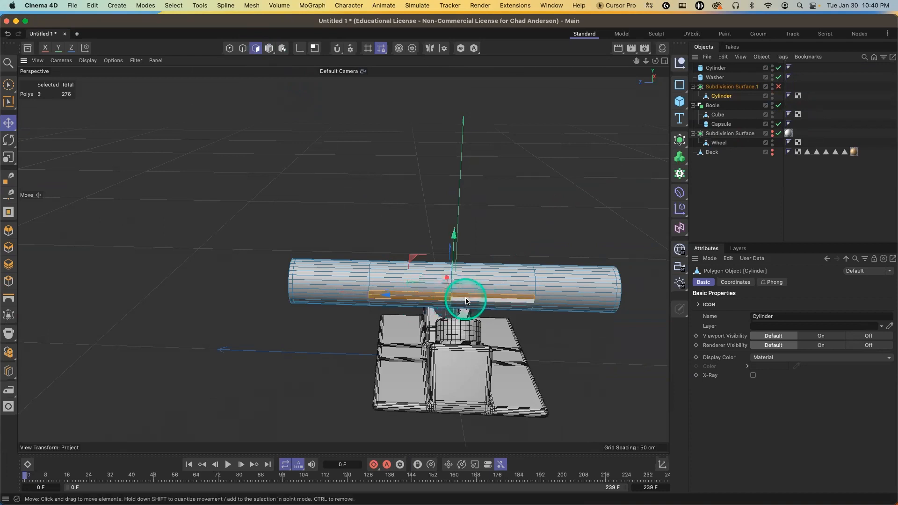
pyautogui.keyDown('shift'); pyautogui.click(438, 293); pyautogui.keyUp('shift')
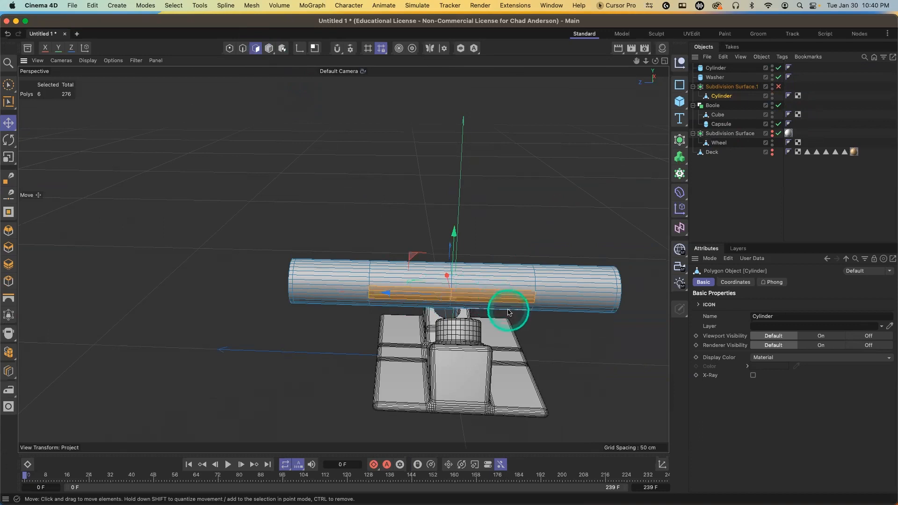
pyautogui.keyDown('alt'); pyautogui.moveTo(499, 311); pyautogui.dragTo(344, 360); pyautogui.keyUp('alt')
pyautogui.press('d')
pyautogui.moveTo(449, 259); pyautogui.dragTo(748, 248)
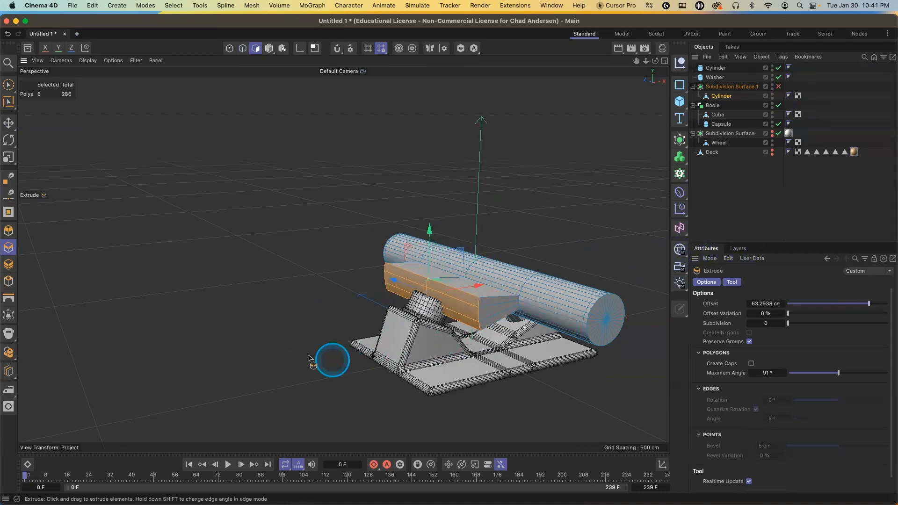
# Scale down the extruded end face to taper the hanger's arm, and move it slightly up and outward over the bushing
pyautogui.press('t')
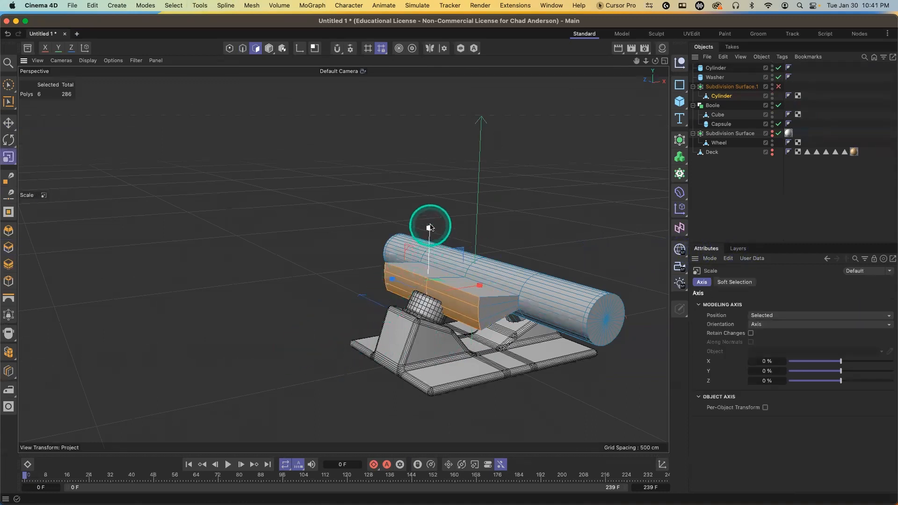
pyautogui.moveTo(430, 227); pyautogui.dragTo(467, 288)
pyautogui.press('e')
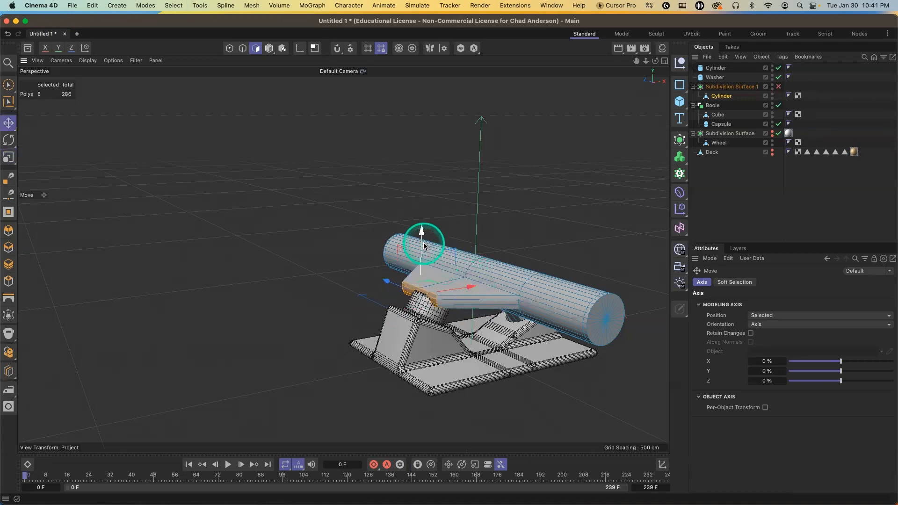
pyautogui.moveTo(423, 244); pyautogui.dragTo(422, 236)
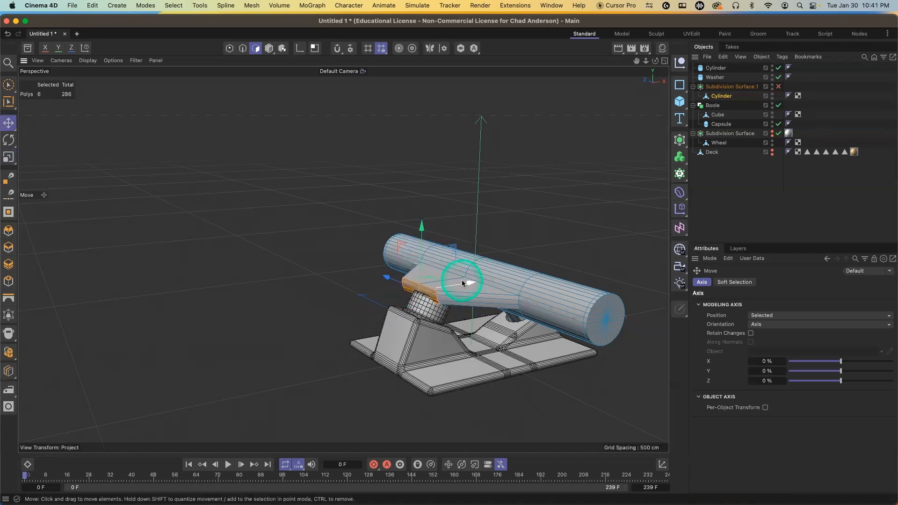
pyautogui.moveTo(463, 281); pyautogui.dragTo(456, 286)
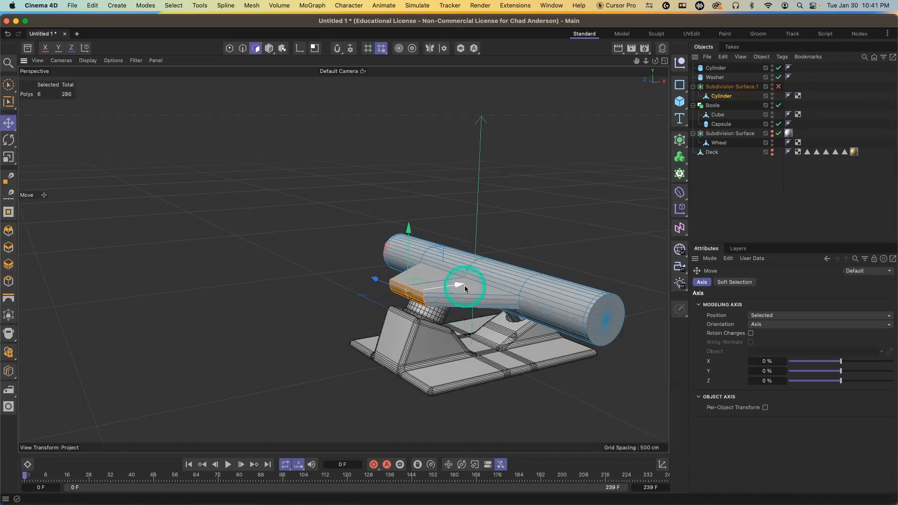
# Preview the smoothed hanger with Subdivision Surface.1 enabled, and switch the smoothing off again
pyautogui.click(778, 87)
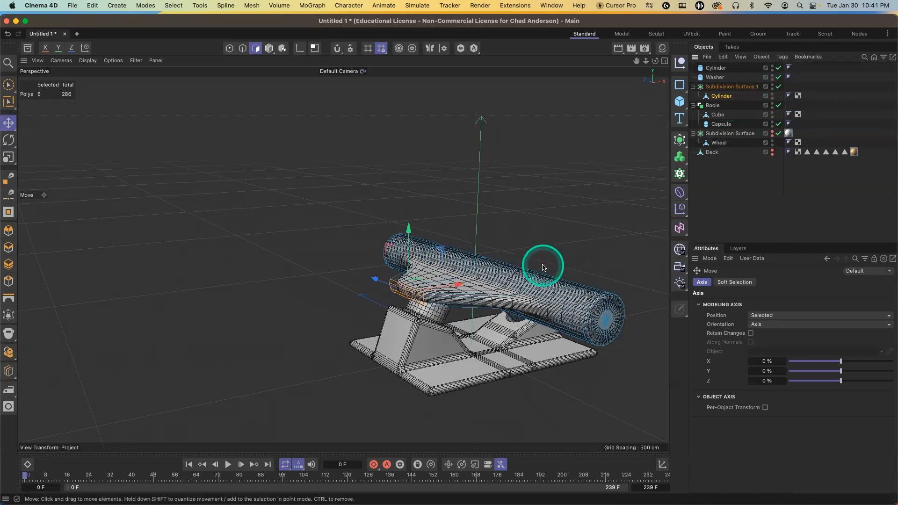
pyautogui.keyDown('alt'); pyautogui.moveTo(517, 278); pyautogui.dragTo(543, 309); pyautogui.keyUp('alt')
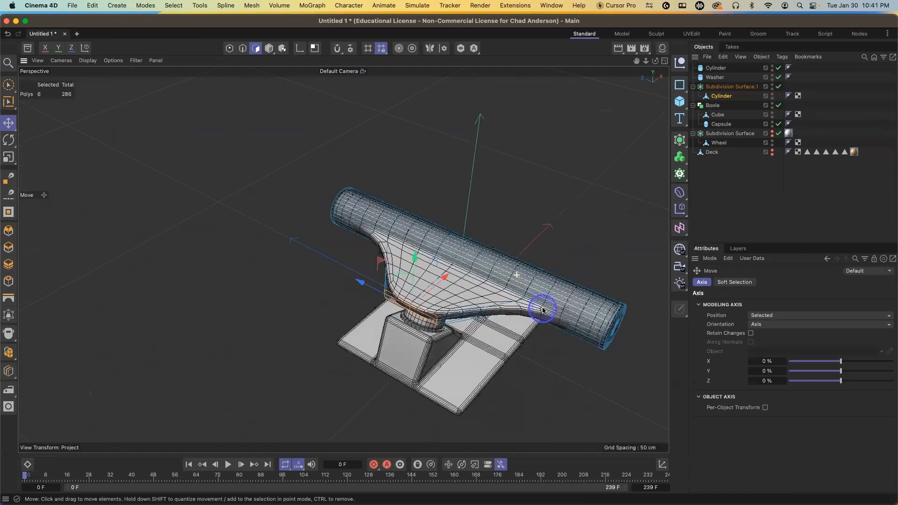
pyautogui.click(778, 87)
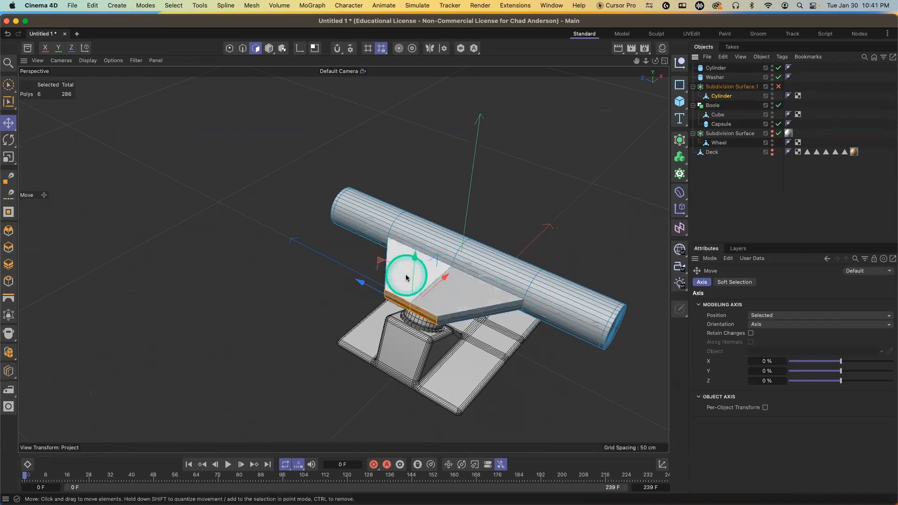
# Loop-cut across the hanger's tapered arm at 50% and increase it to three evenly spaced cuts
pyautogui.press('k')
pyautogui.press('l')
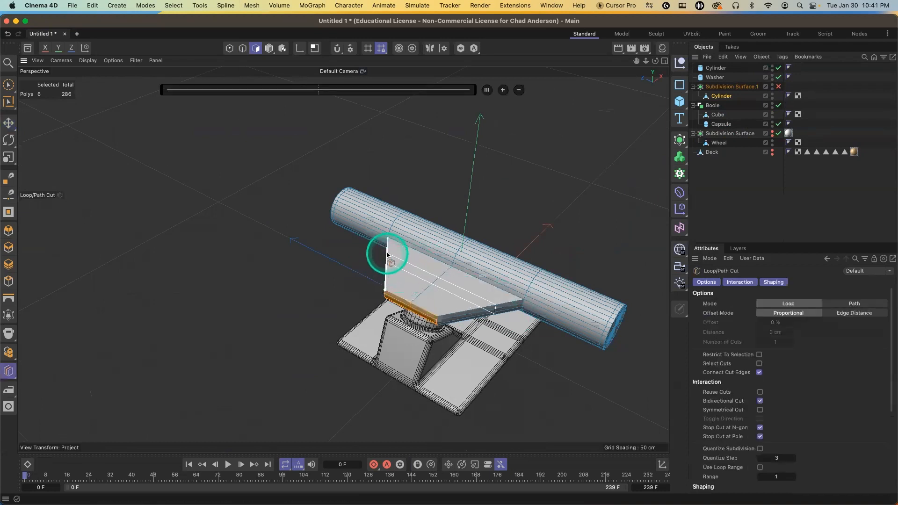
pyautogui.click(387, 255)
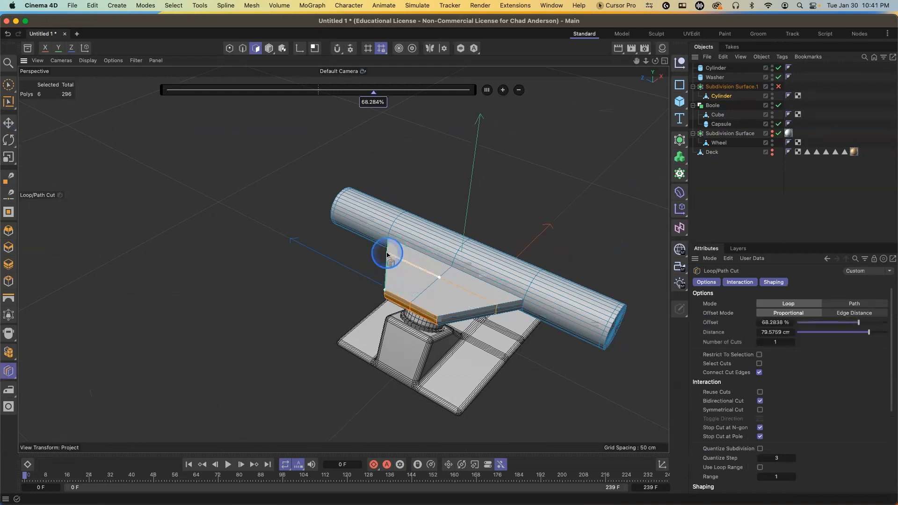
pyautogui.doubleClick(373, 102)
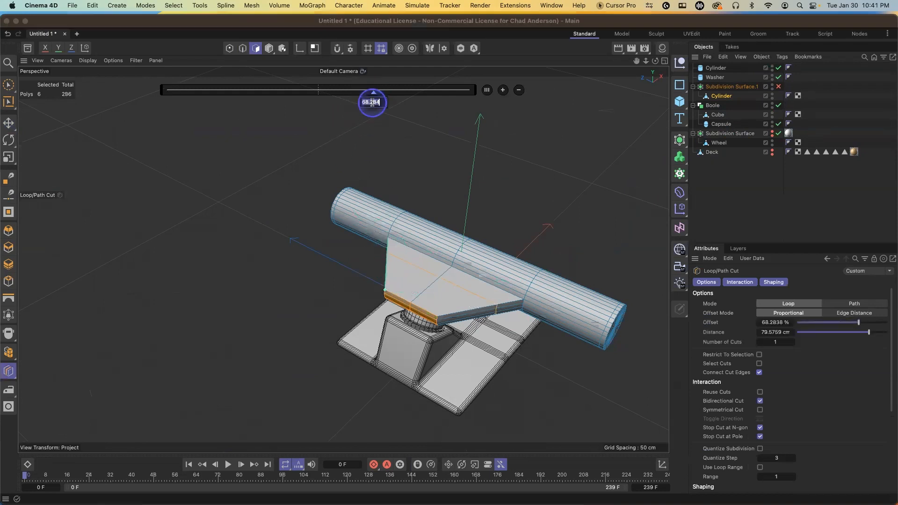
pyautogui.write('50')
pyautogui.press('Return')
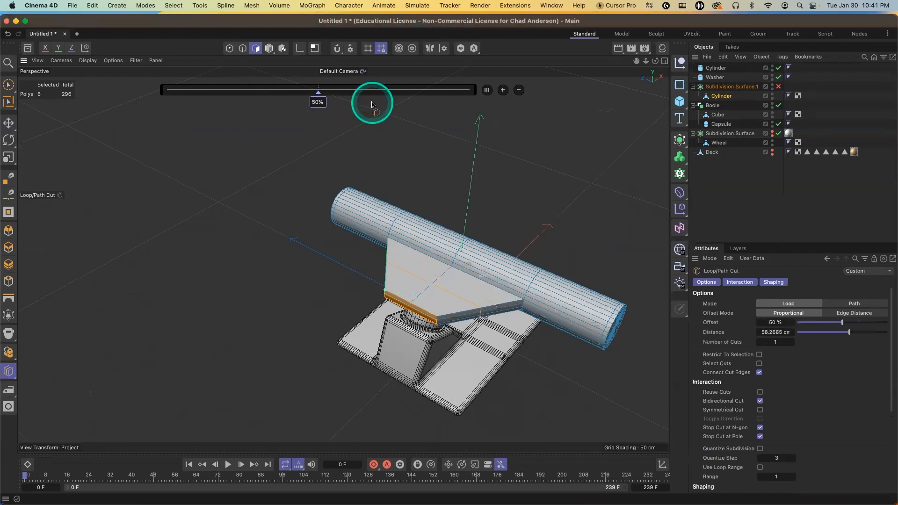
pyautogui.click(503, 90)
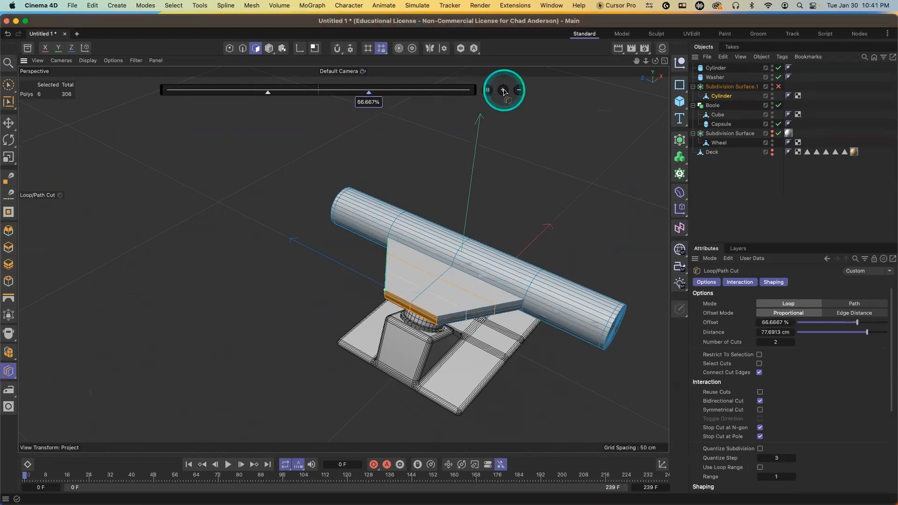
pyautogui.click(503, 91)
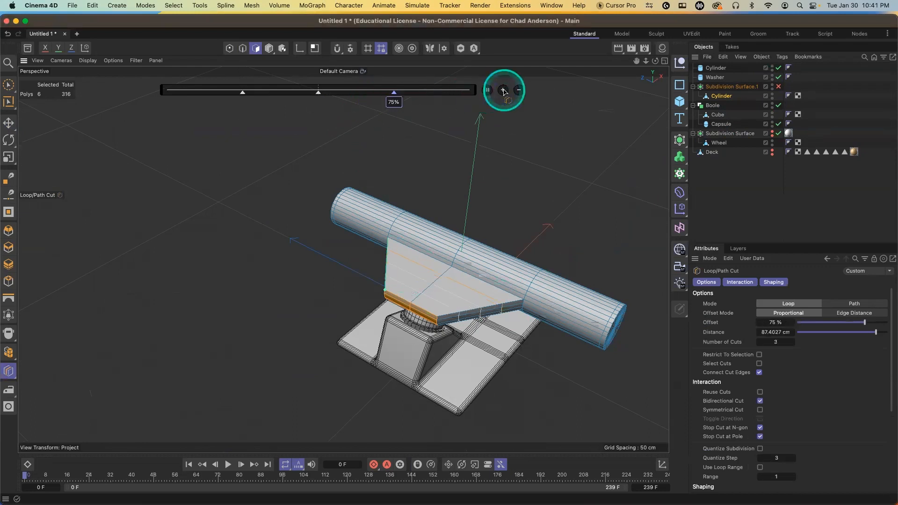
# Add two loop cuts running lengthwise along the hanger's tapered arm, one in each half, both at a 50% offset
pyautogui.click(395, 300)
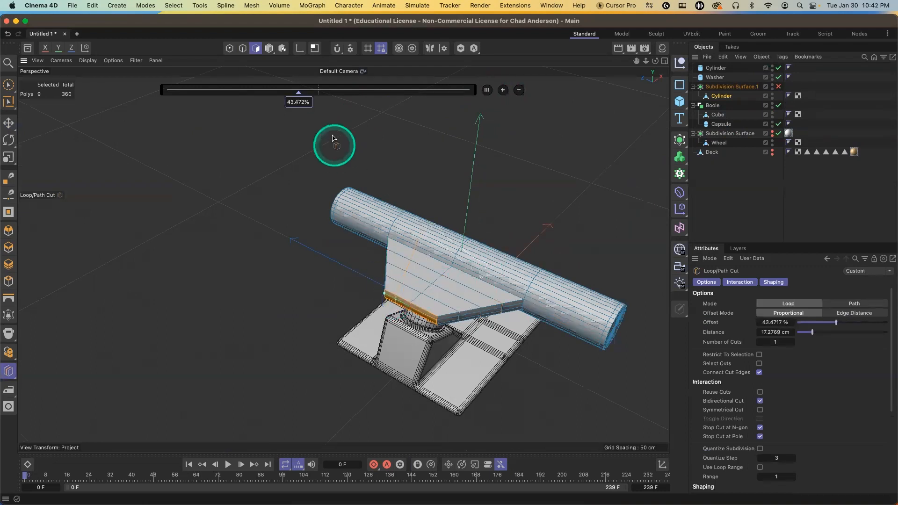
pyautogui.doubleClick(300, 101)
pyautogui.write('5')
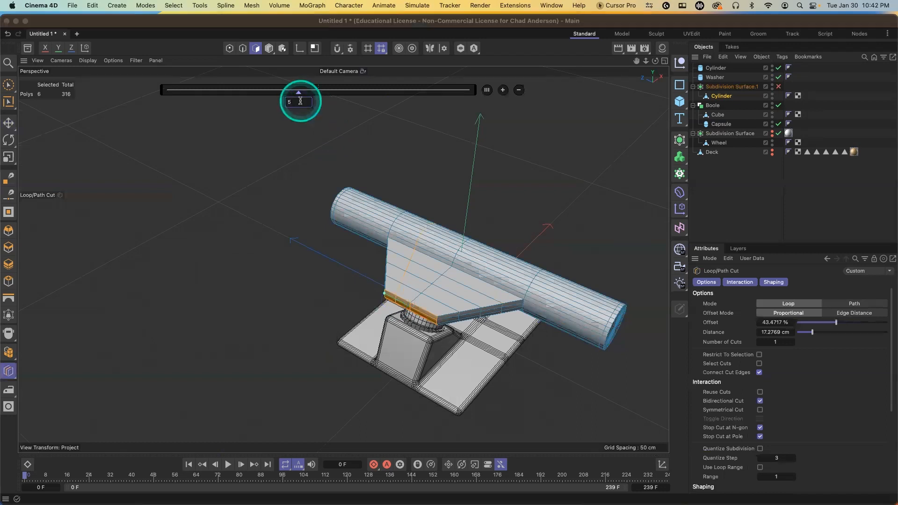
pyautogui.write('0')
pyautogui.press('Return')
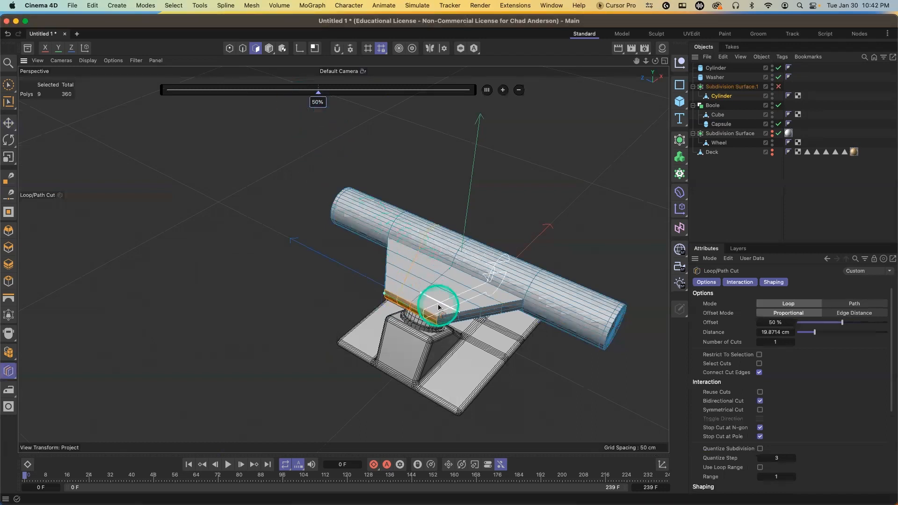
pyautogui.click(434, 308)
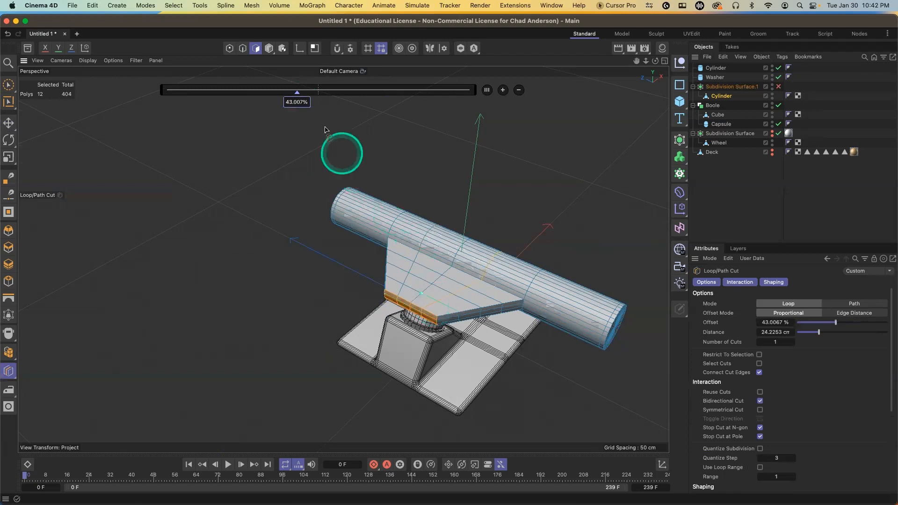
pyautogui.doubleClick(297, 101)
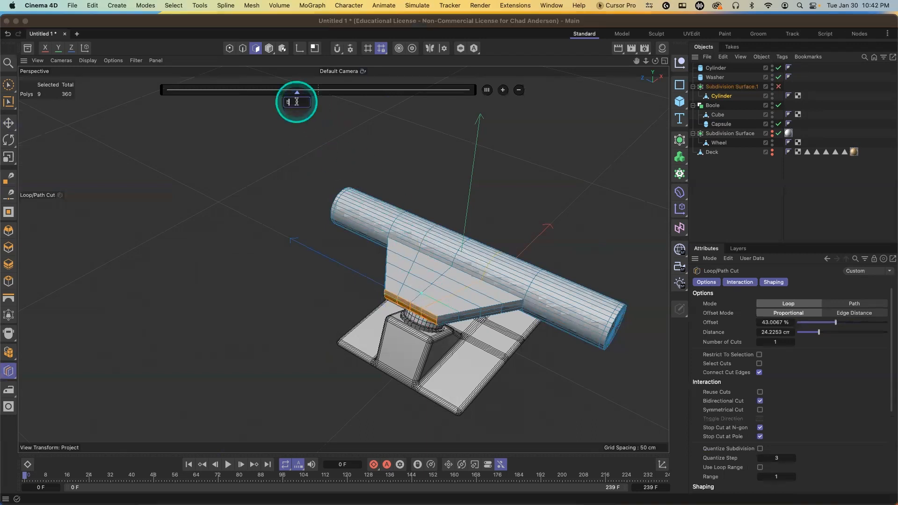
pyautogui.press('Return')
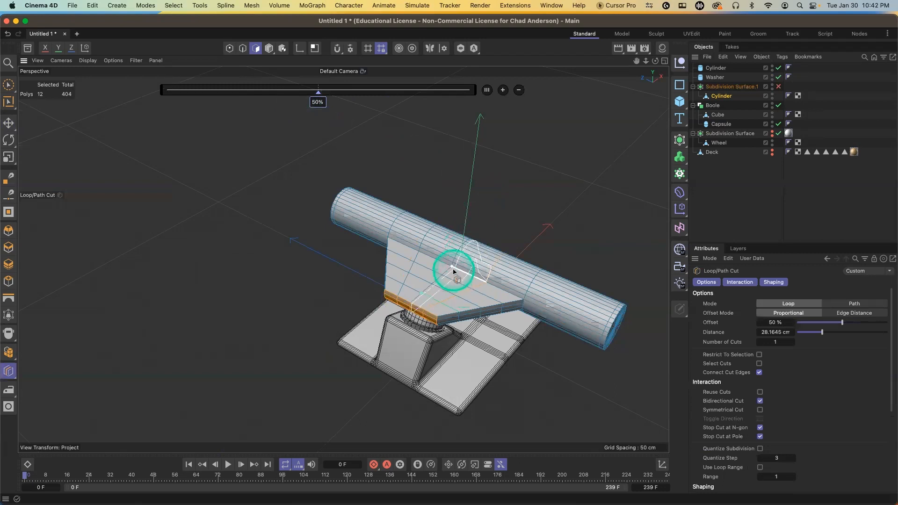
# Loop-select the two middle polygon bands around the hanger's arm and move them slightly down along the Y axis
pyautogui.press('u')
pyautogui.press('l')
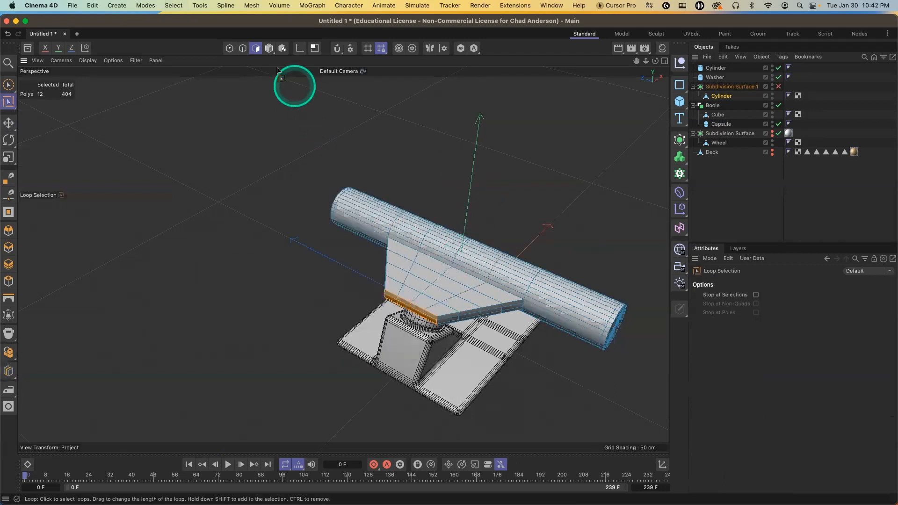
pyautogui.click(436, 285)
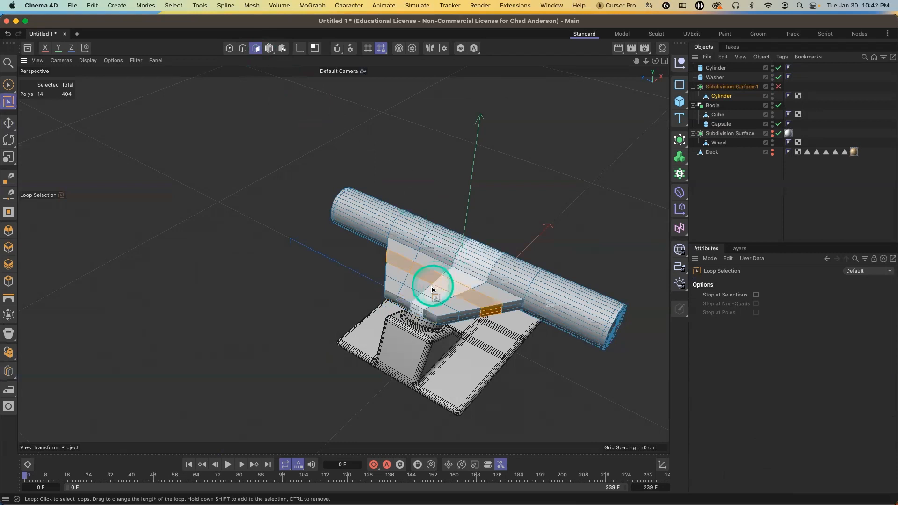
pyautogui.keyDown('shift'); pyautogui.click(432, 293); pyautogui.keyUp('shift')
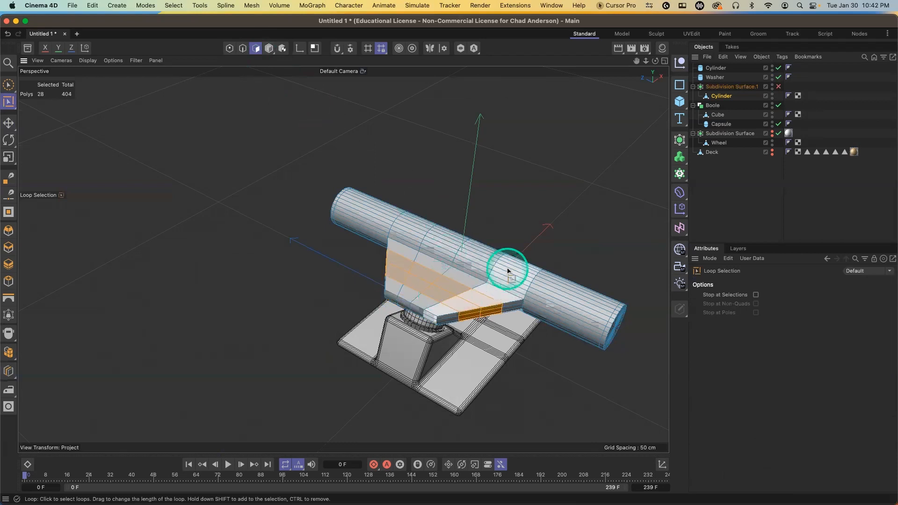
pyautogui.press('t')
pyautogui.press('e')
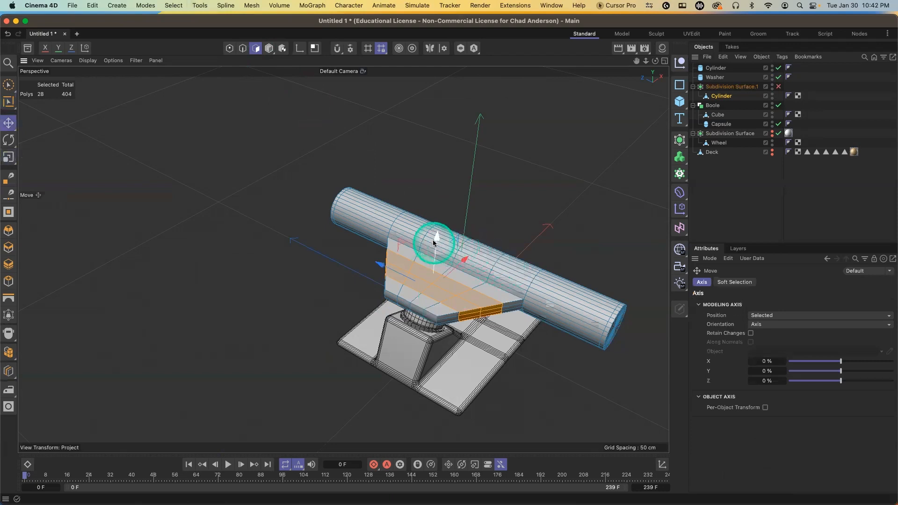
pyautogui.moveTo(438, 237); pyautogui.dragTo(439, 244)
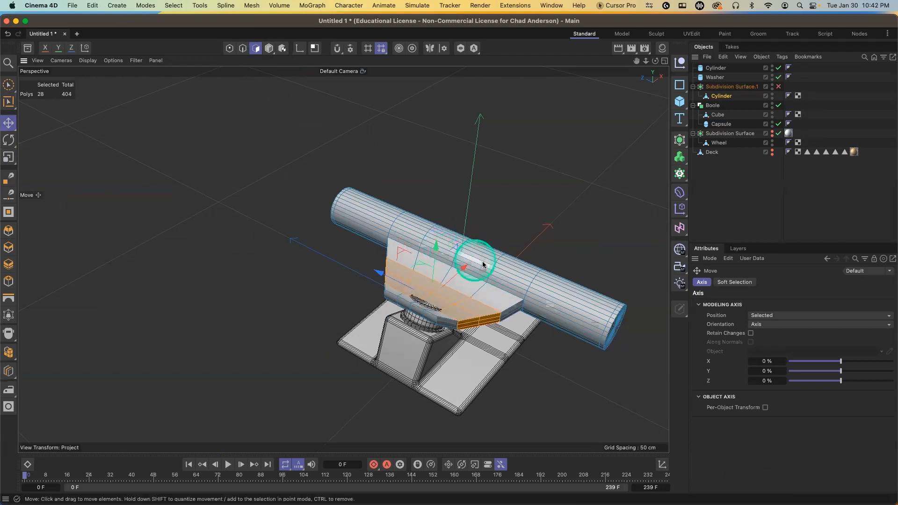
# Render a preview of the truck in the viewport and enable Subdivision Surface.1 to smooth the hanger
pyautogui.press('super+r')
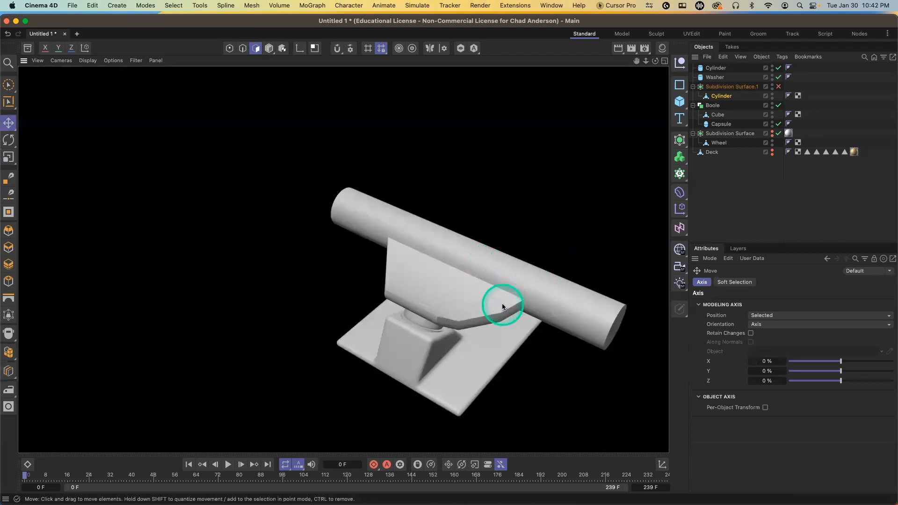
pyautogui.keyDown('alt'); pyautogui.moveTo(511, 329); pyautogui.dragTo(415, 278); pyautogui.keyUp('alt')
pyautogui.click(778, 86)
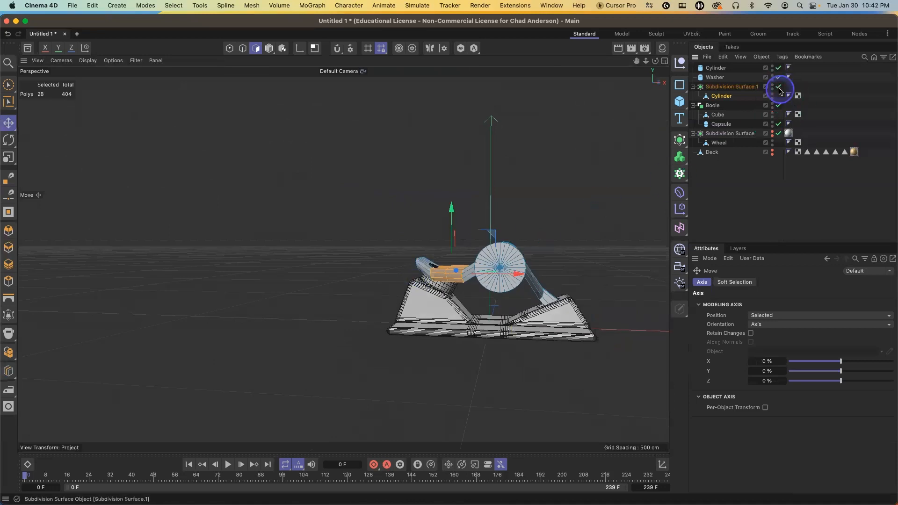
# Scale the selected middle bands narrower along the Z axis so the arm curves inward toward the bushing
pyautogui.keyDown('alt'); pyautogui.moveTo(487, 281); pyautogui.dragTo(549, 311); pyautogui.keyUp('alt')
pyautogui.press('t')
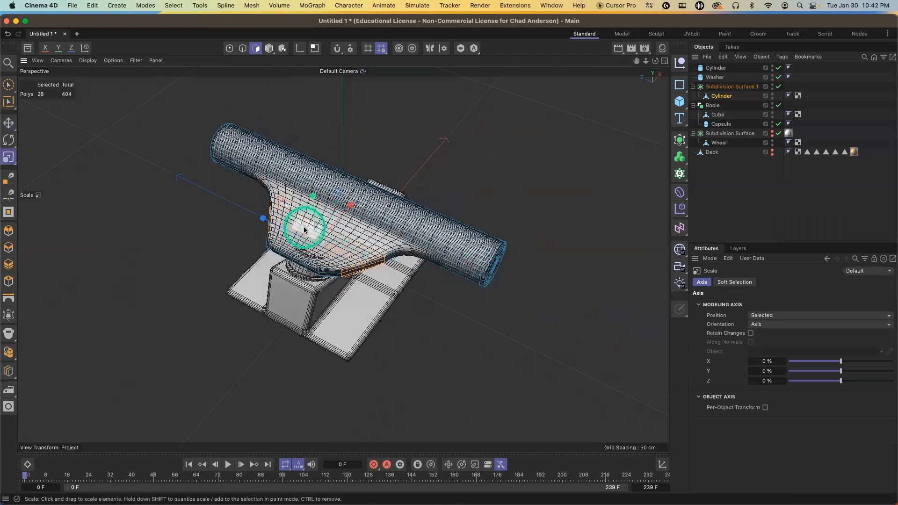
pyautogui.moveTo(263, 217)
pyautogui.mouseDown()
pyautogui.moveTo(255, 214)
pyautogui.moveTo(271, 222)
pyautogui.moveTo(262, 206)
pyautogui.moveTo(263, 214)
pyautogui.mouseUp()
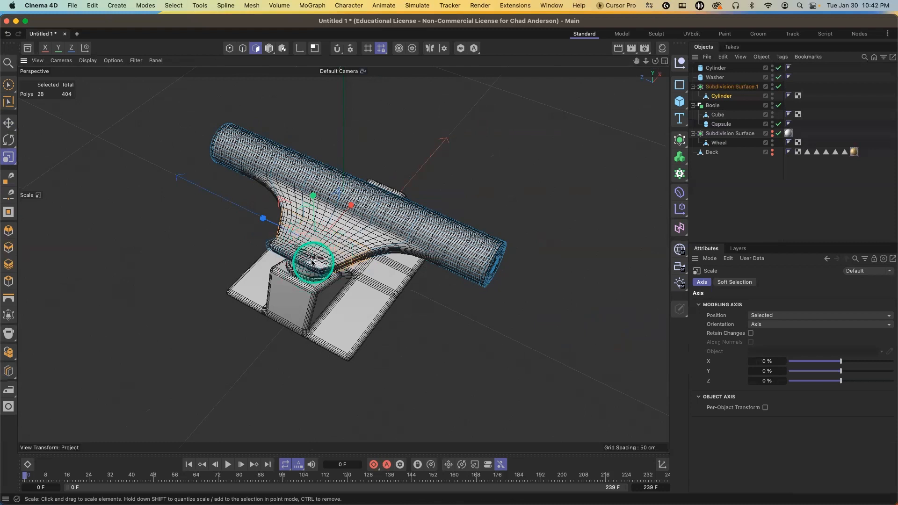
# Switch to Preview and examine the hanger's shape in the skate truck.webp reference image
pyautogui.moveTo(597, 497)
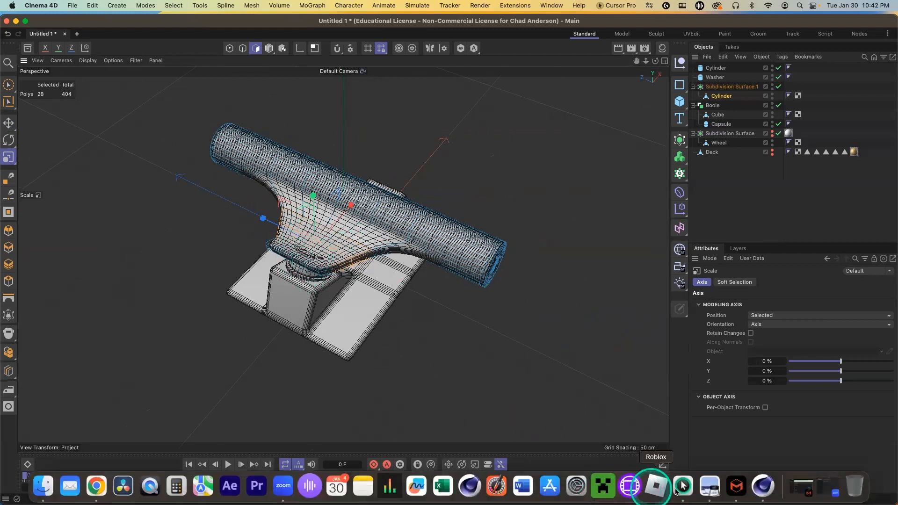
pyautogui.click(742, 487)
pyautogui.click(718, 488)
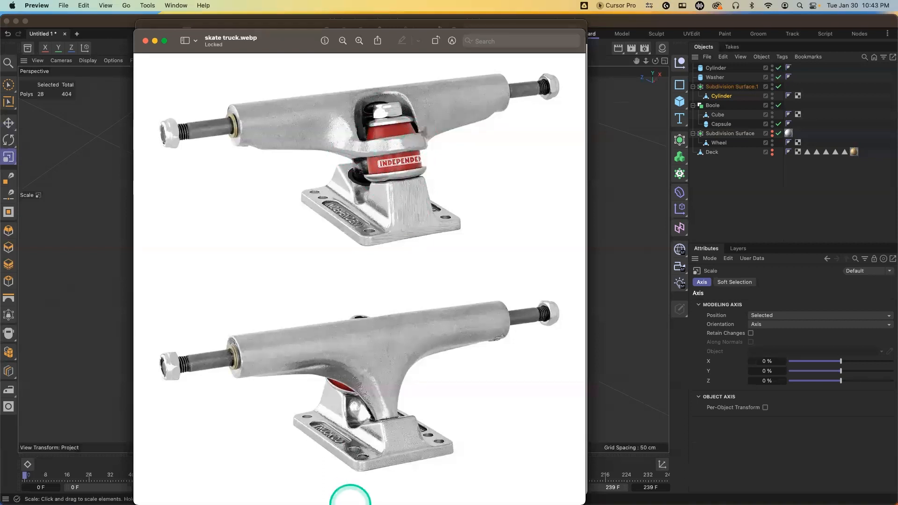
# Switch to Google Chrome, search for "skateboard trucks" and look through the web results for reference photos
pyautogui.moveTo(350, 501)
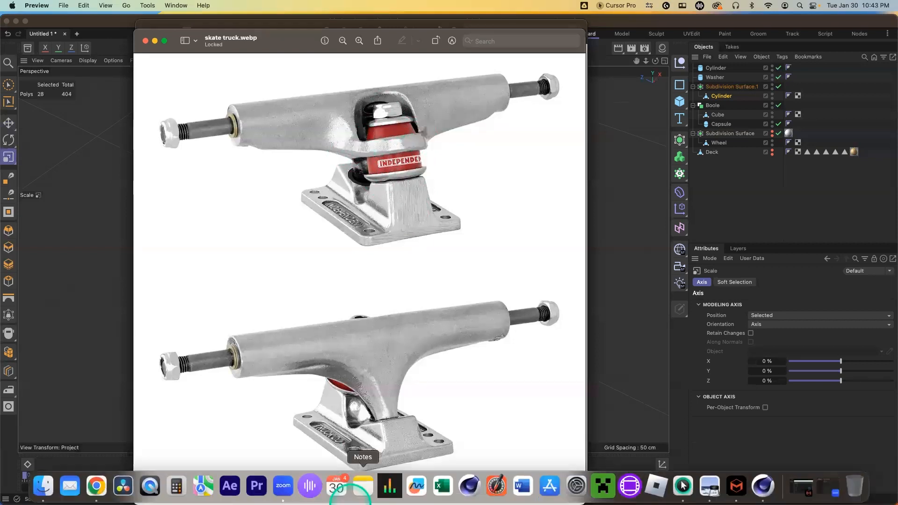
pyautogui.click(101, 489)
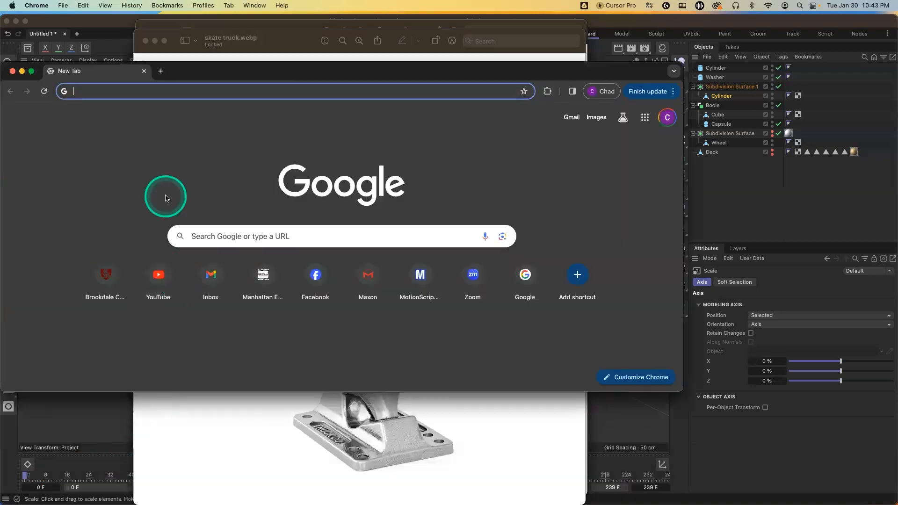
pyautogui.write('skateboard trucks')
pyautogui.press('Return')
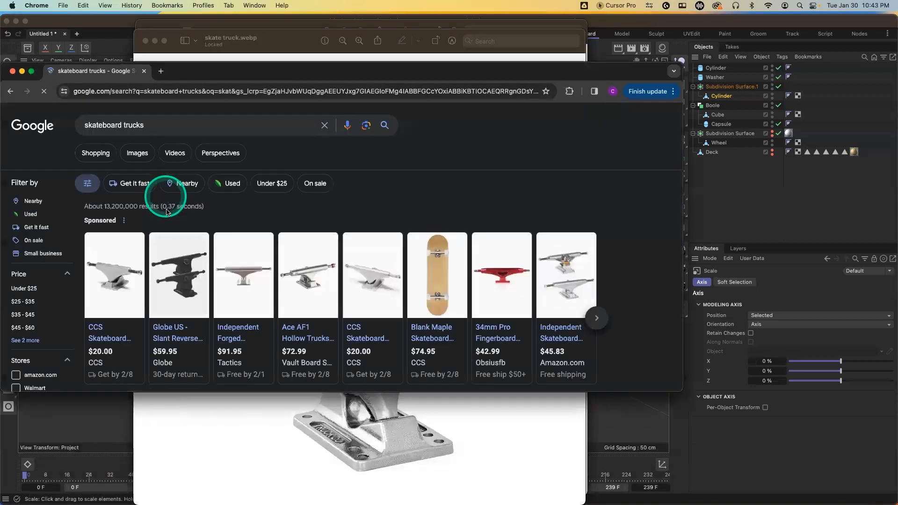
pyautogui.moveTo(322, 298)
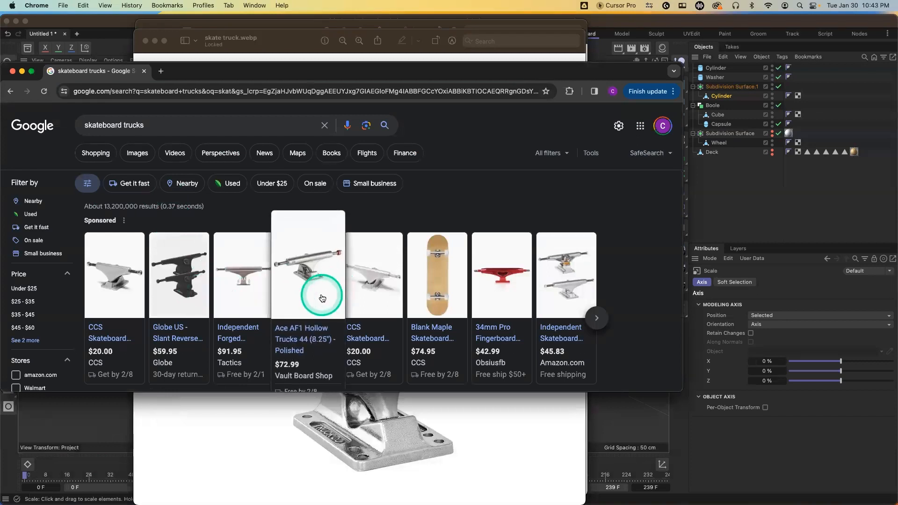
pyautogui.scroll(-1, 301, 320)
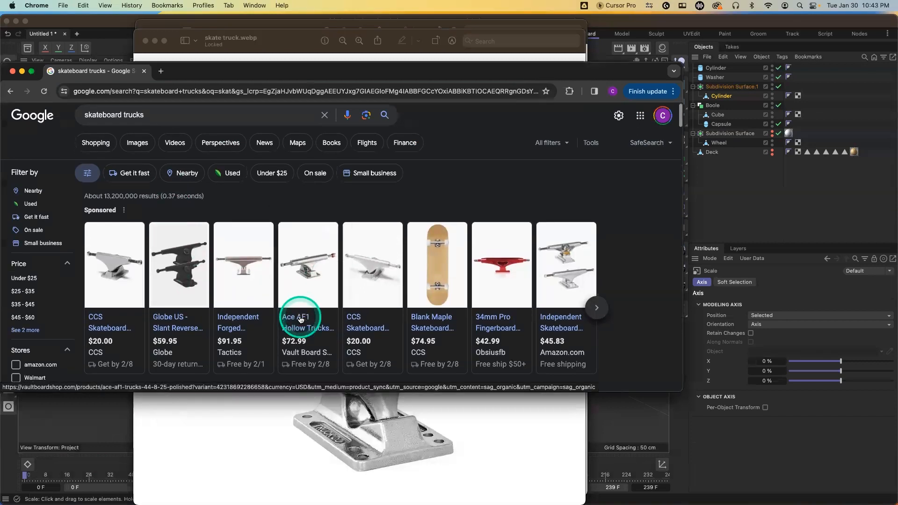
pyautogui.scroll(-5, 301, 320)
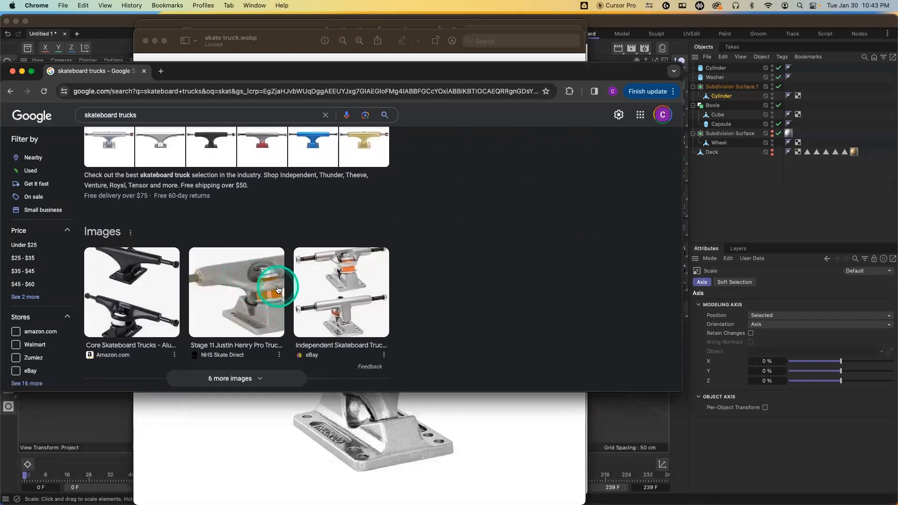
pyautogui.scroll(-1, 318, 273)
pyautogui.scroll(-10, 353, 281)
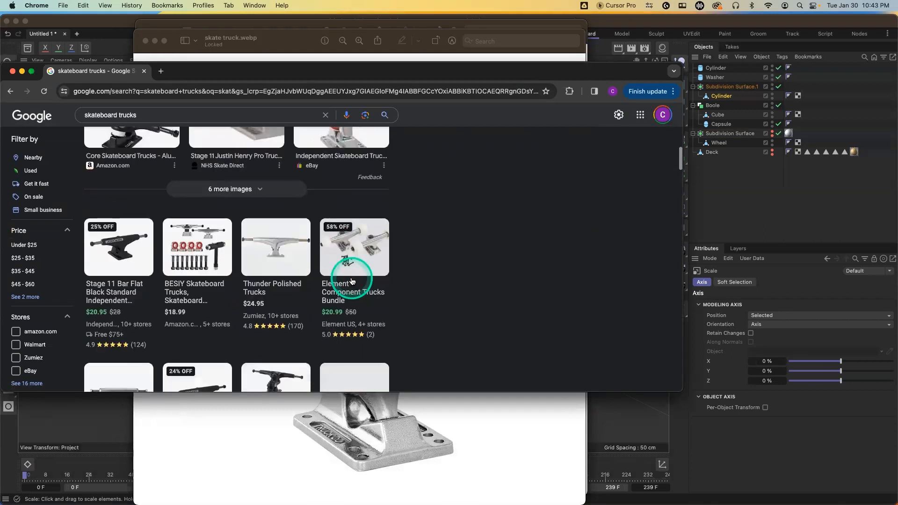
pyautogui.scroll(-6, 352, 276)
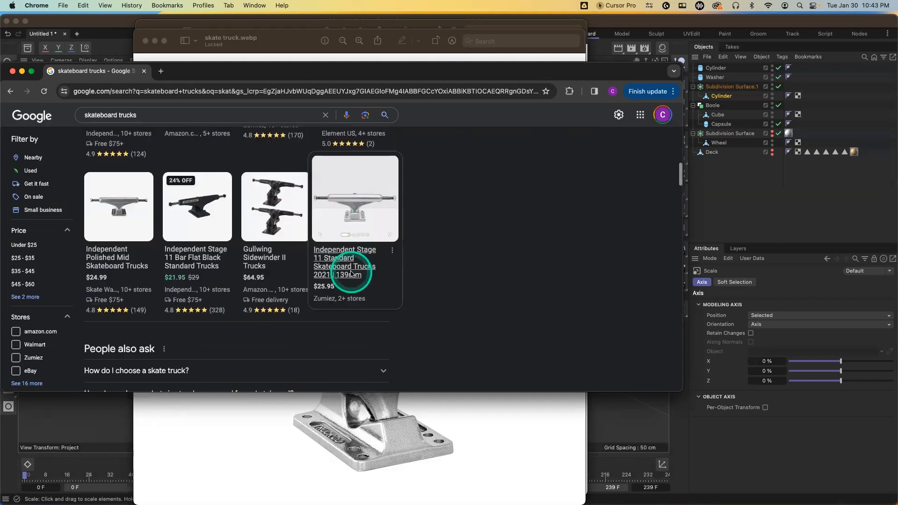
pyautogui.scroll(15, 344, 234)
pyautogui.scroll(5, 335, 262)
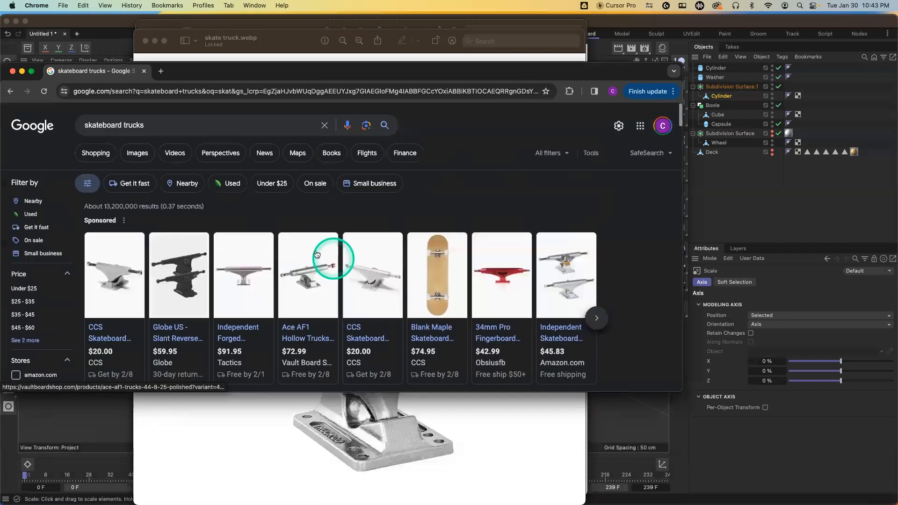
# Browse the image results for skateboard trucks to study the hanger's shape
pyautogui.click(136, 155)
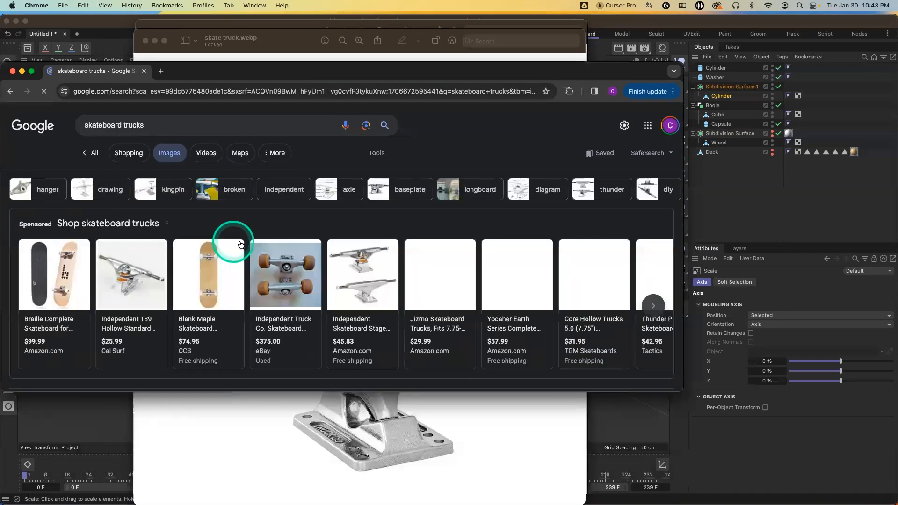
pyautogui.scroll(-5, 256, 262)
pyautogui.scroll(-5, 262, 273)
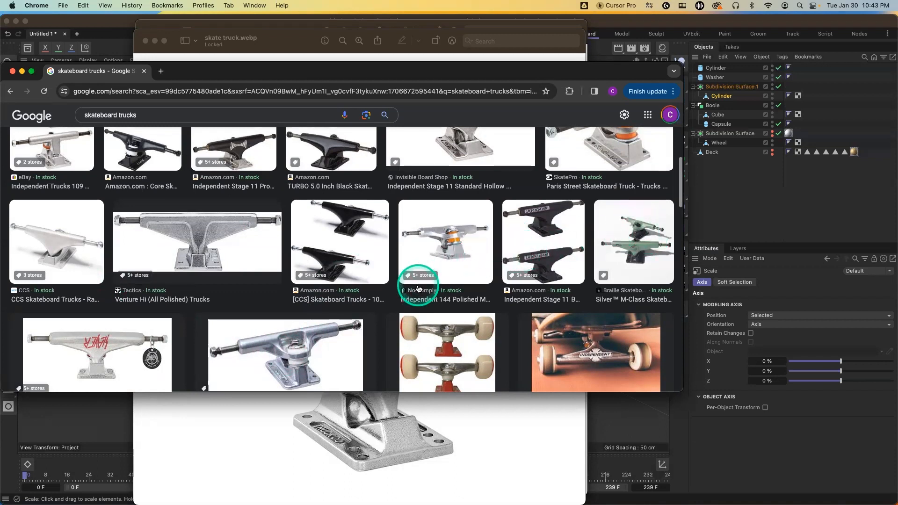
pyautogui.scroll(-10, 417, 283)
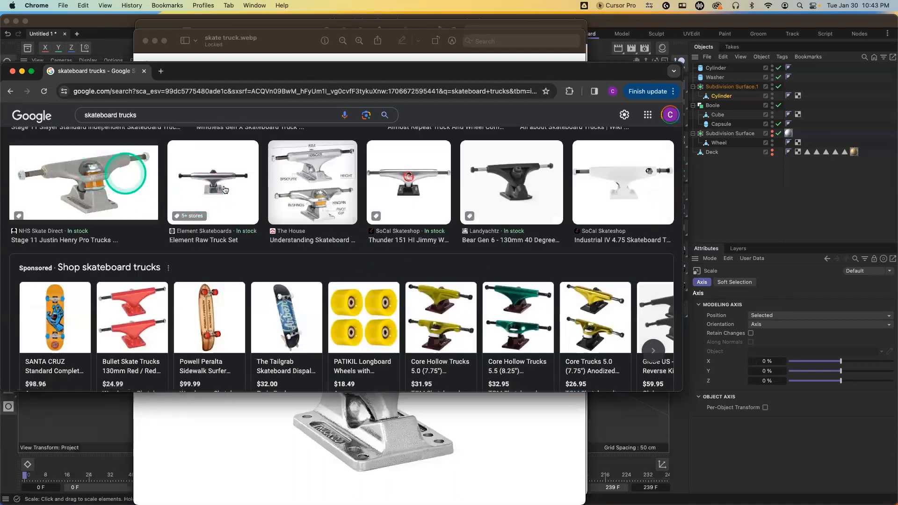
pyautogui.scroll(-1, 467, 218)
pyautogui.scroll(-8, 467, 218)
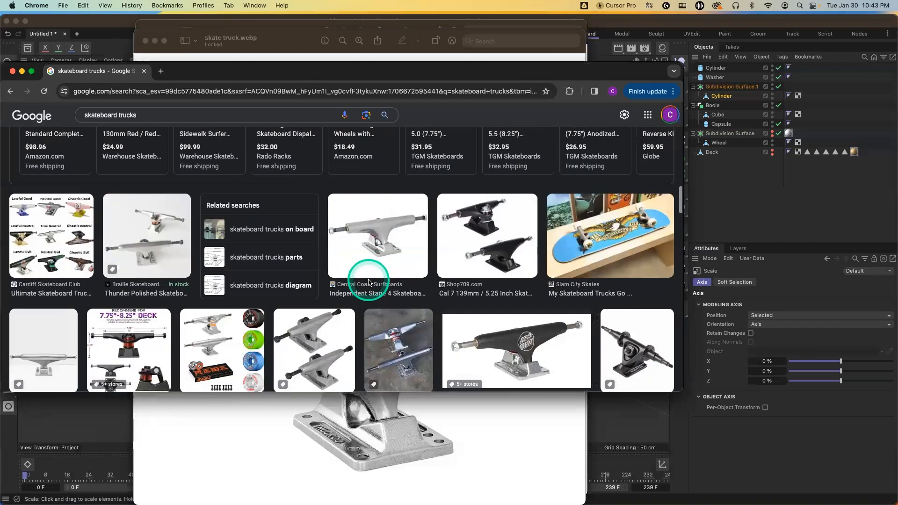
pyautogui.scroll(-2, 401, 293)
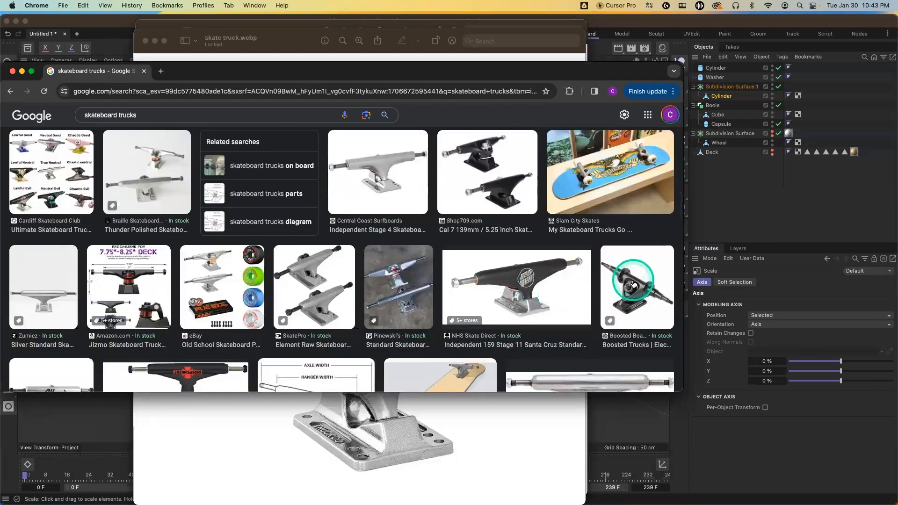
pyautogui.scroll(-3, 355, 281)
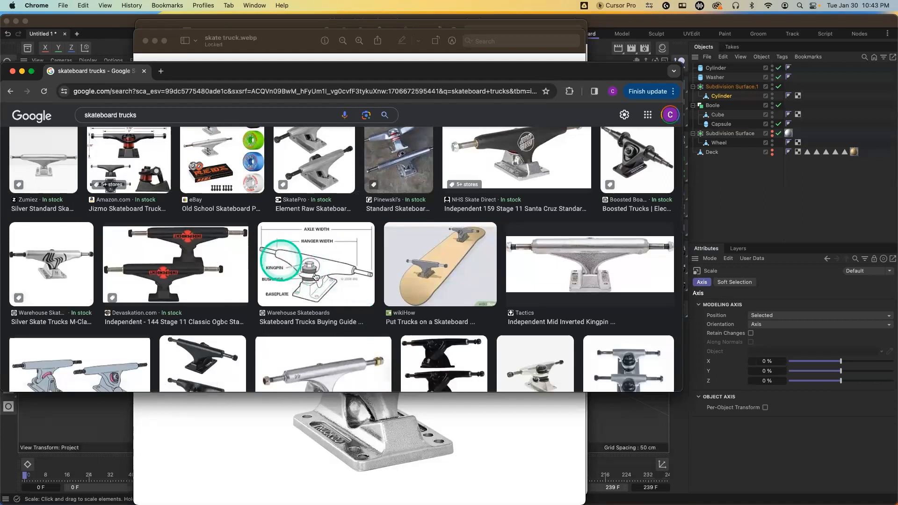
# Return to Cinema 4D and move two polygons on the hanger arm's upper face slightly along the Y axis
pyautogui.click(627, 410)
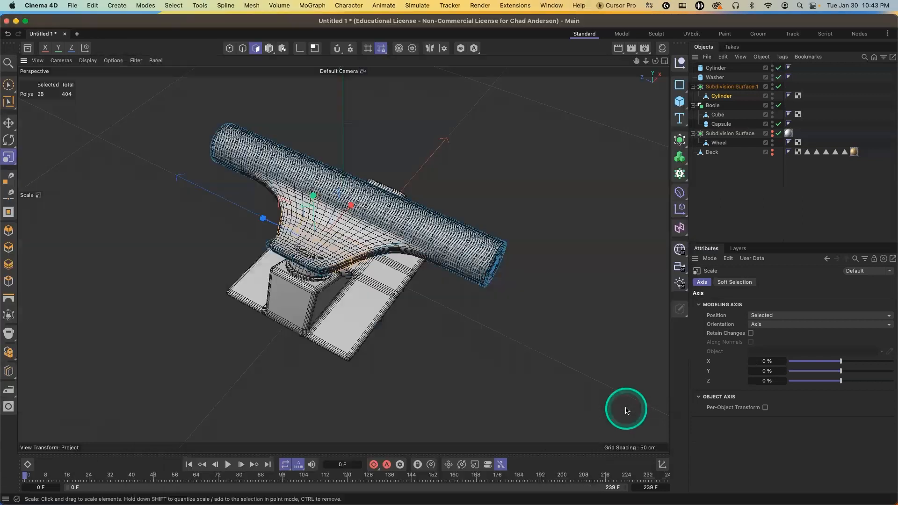
pyautogui.click(327, 238)
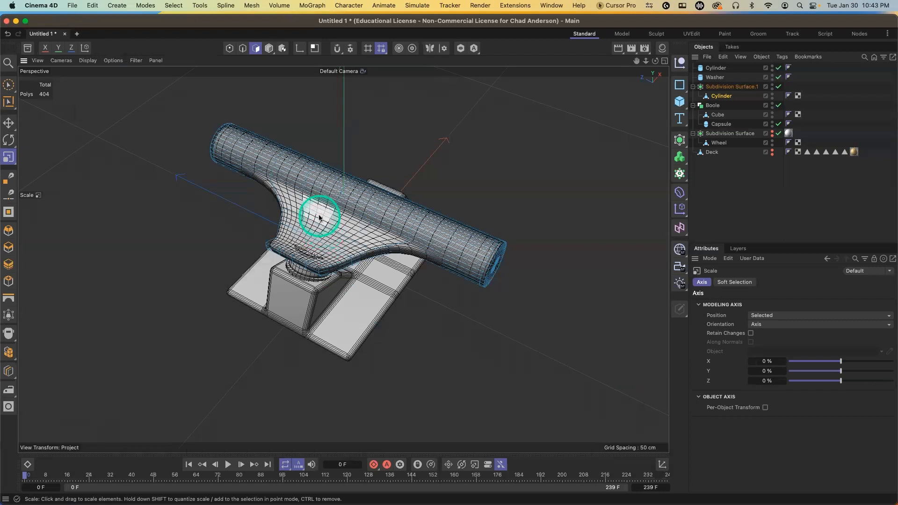
pyautogui.click(319, 217)
pyautogui.keyDown('shift'); pyautogui.click(337, 246); pyautogui.keyUp('shift')
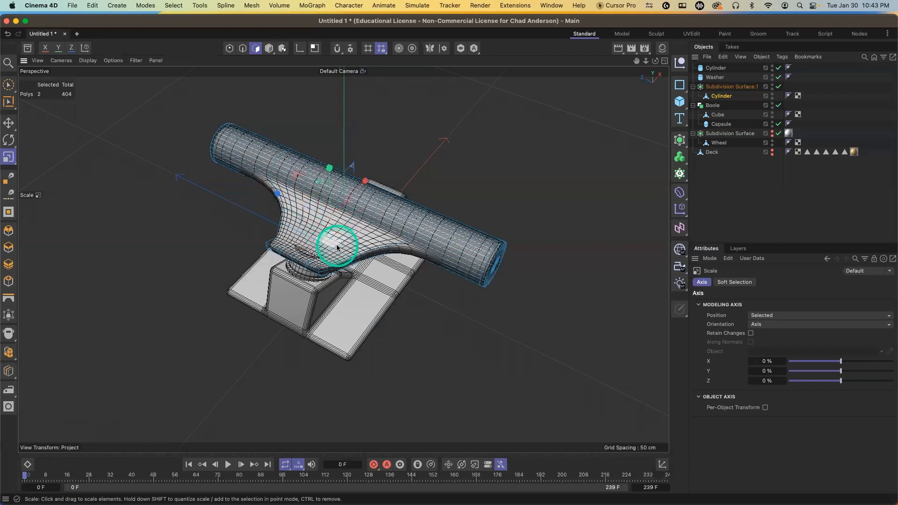
pyautogui.press('e')
pyautogui.moveTo(329, 169); pyautogui.dragTo(330, 176)
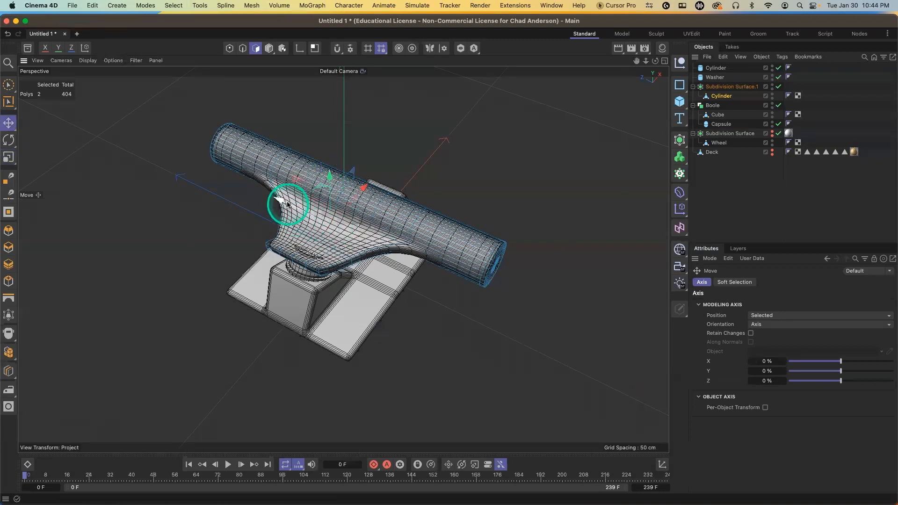
# Loop-select the arm's polygon band beside the axle tube and scale it narrower along Z, checking the shape with Subdivision Surface.1 off and on
pyautogui.press('u')
pyautogui.press('l')
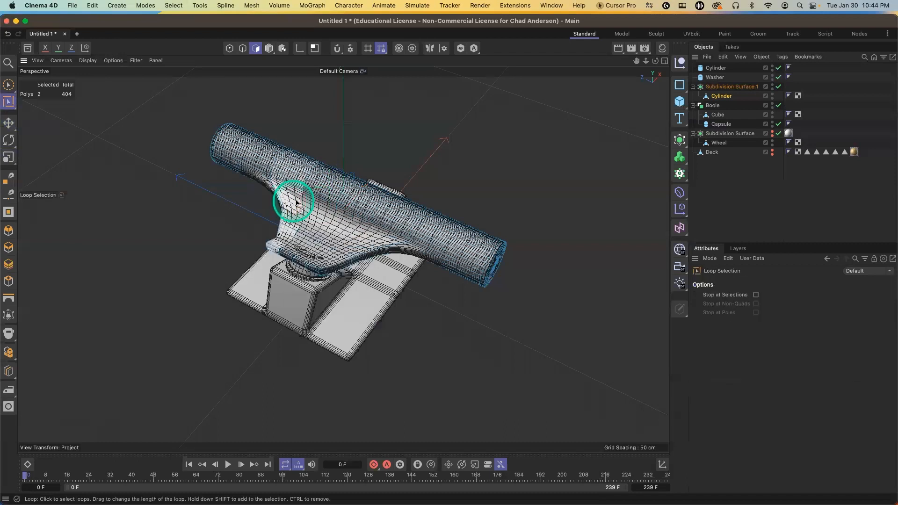
pyautogui.click(298, 211)
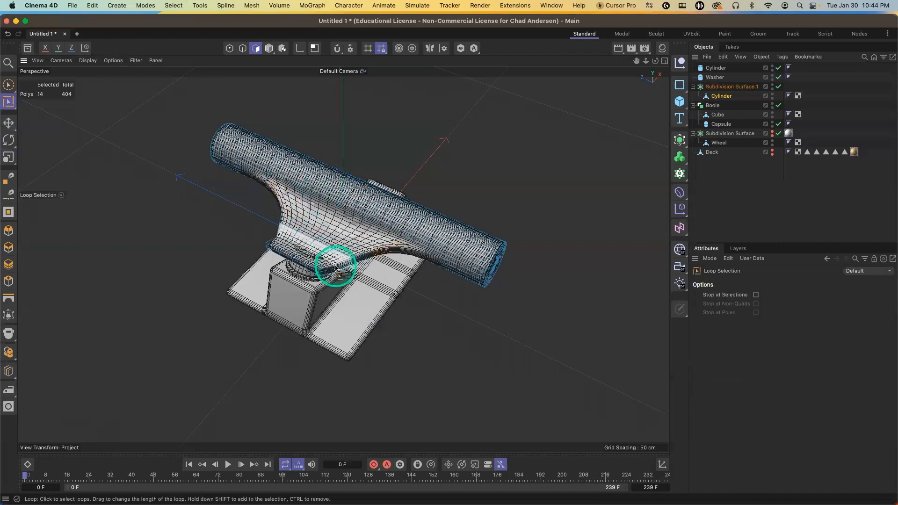
pyautogui.click(778, 86)
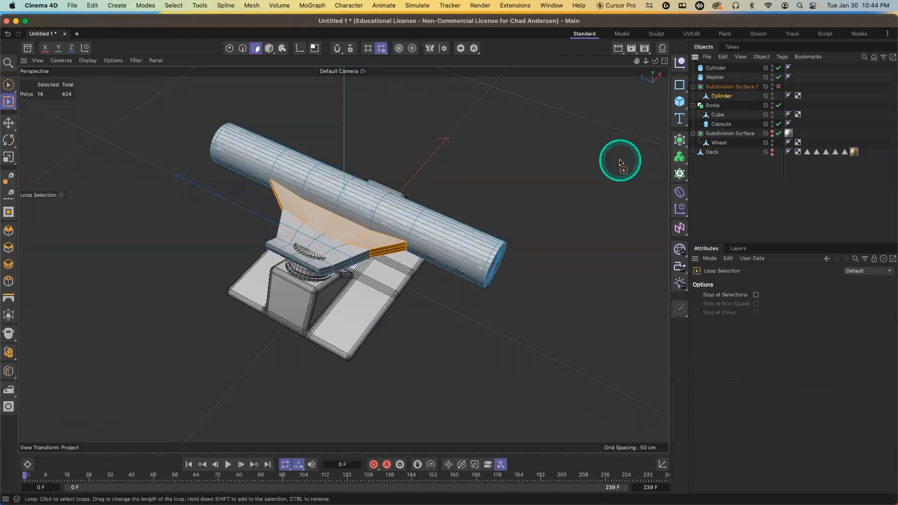
pyautogui.press('t')
pyautogui.moveTo(281, 201)
pyautogui.mouseDown()
pyautogui.moveTo(270, 200)
pyautogui.moveTo(284, 203)
pyautogui.mouseUp()
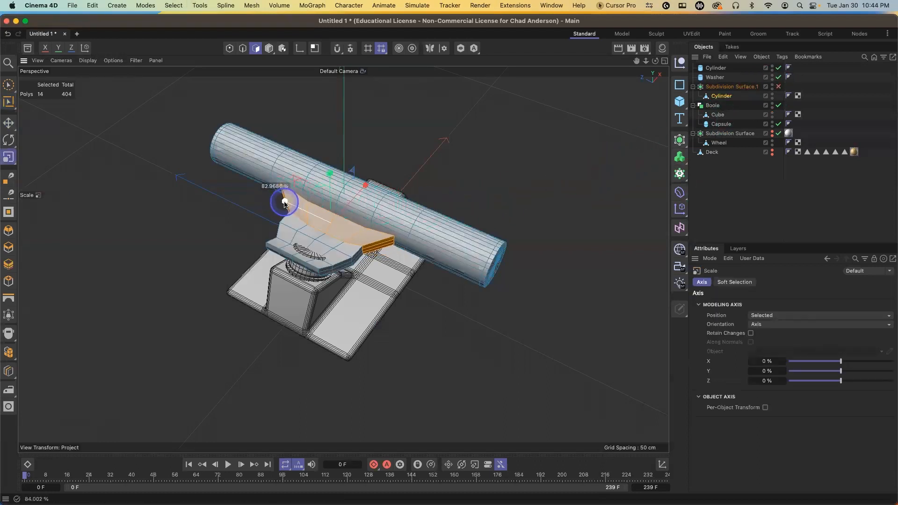
pyautogui.click(779, 87)
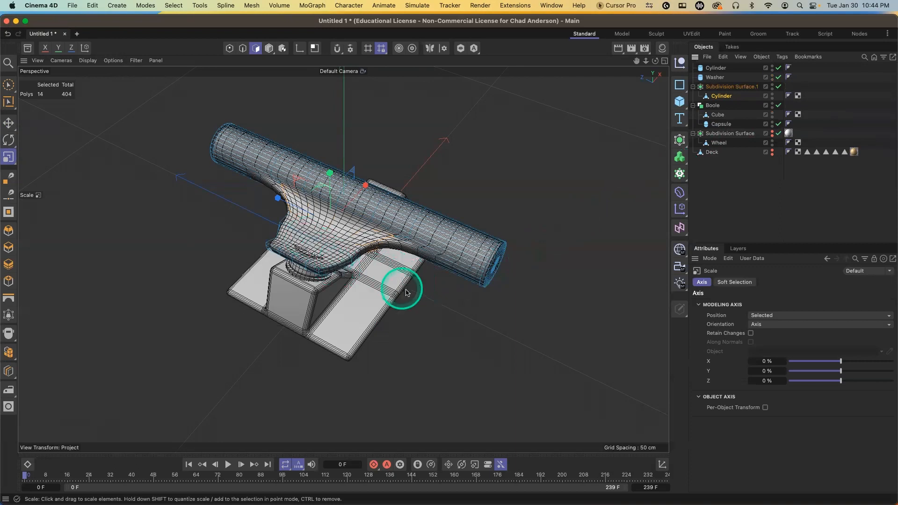
# Disable Subdivision Surface.1 and delete the four central polygons on the arm's upper face above the bushing
pyautogui.click(779, 87)
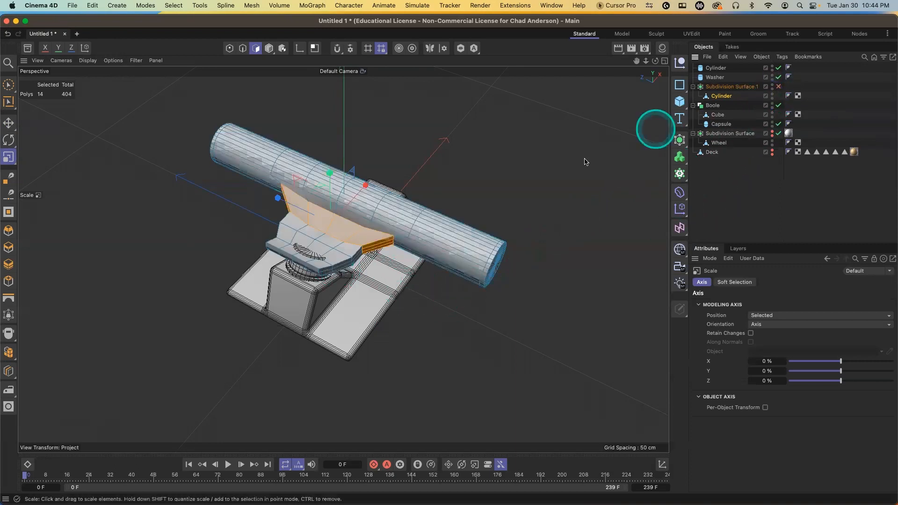
pyautogui.keyDown('alt'); pyautogui.moveTo(358, 285); pyautogui.dragTo(325, 209); pyautogui.keyUp('alt')
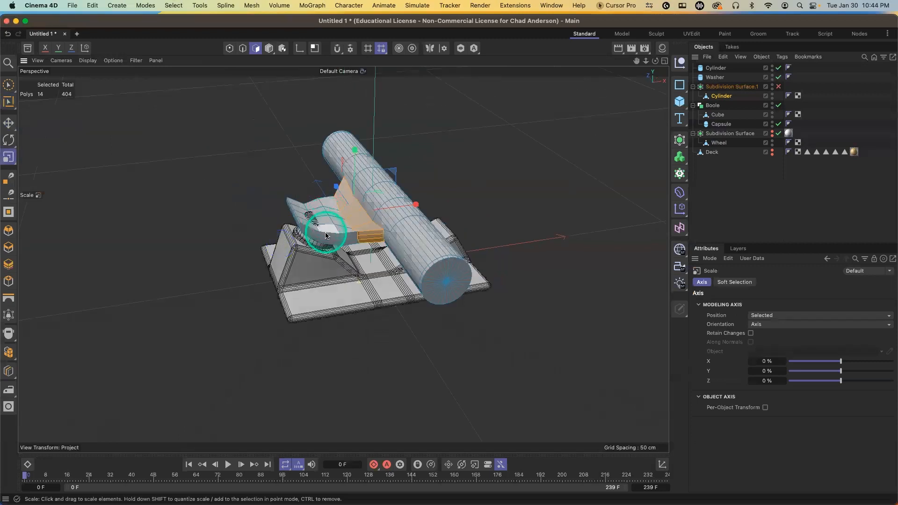
pyautogui.keyDown('alt'); pyautogui.moveTo(332, 255); pyautogui.dragTo(348, 279); pyautogui.keyUp('alt')
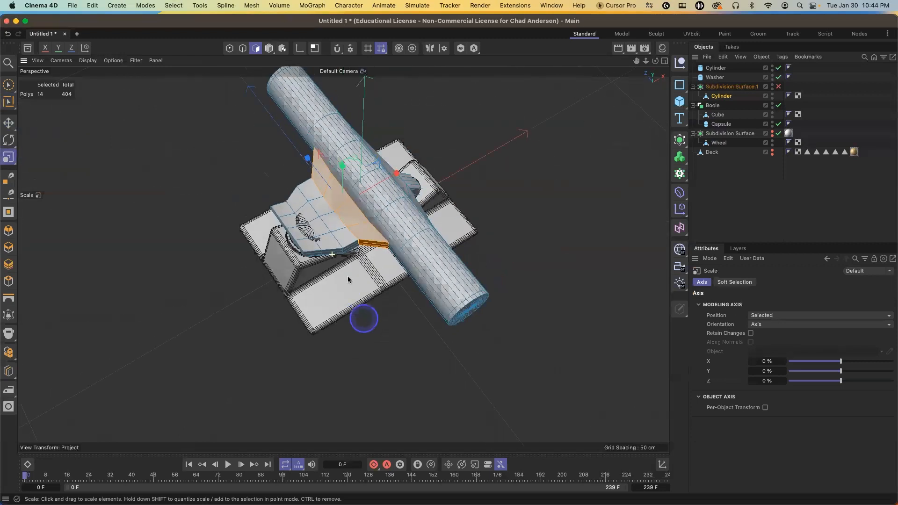
pyautogui.click(312, 219)
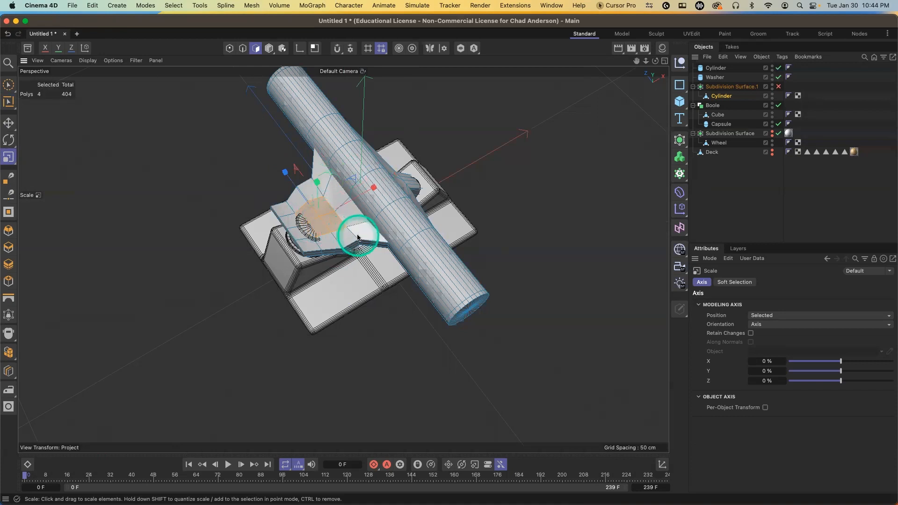
pyautogui.press('Delete')
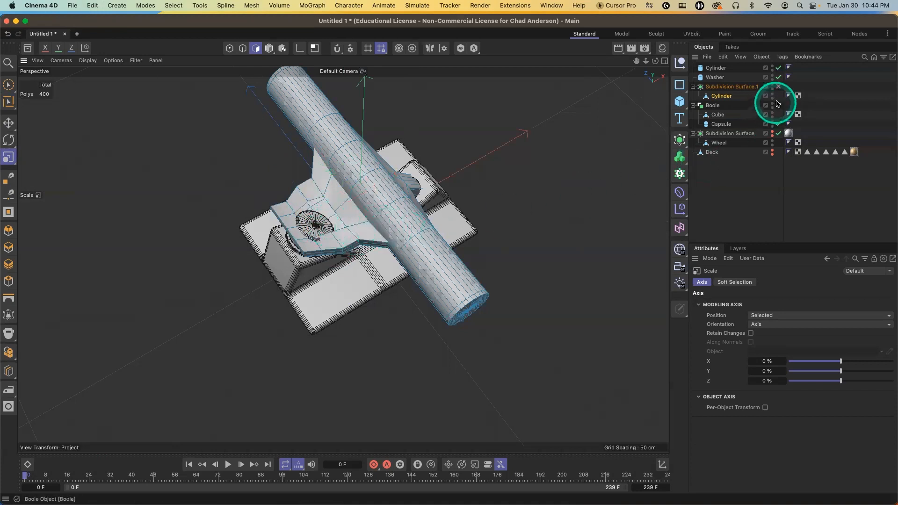
# Disable the separate Cylinder object and delete the four matching polygons on the arm's underside through the opening
pyautogui.click(779, 67)
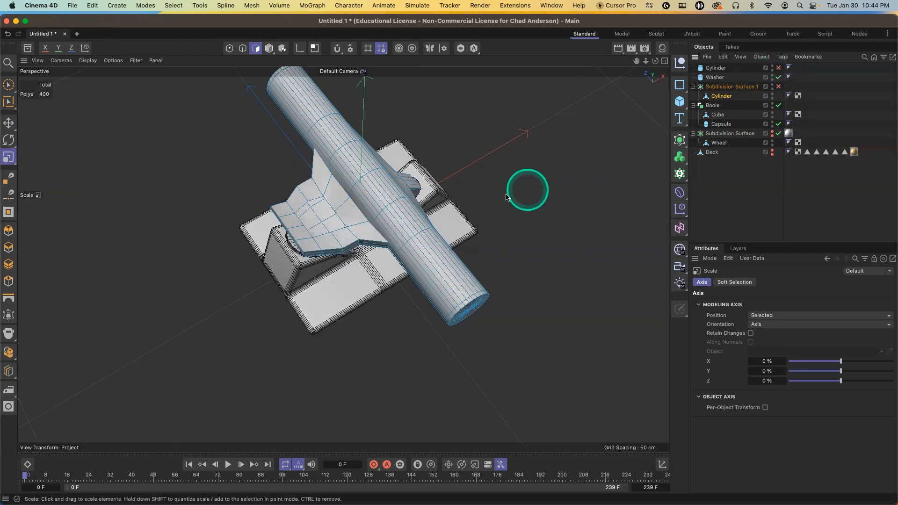
pyautogui.keyDown('alt'); pyautogui.moveTo(360, 226); pyautogui.dragTo(450, 230); pyautogui.keyUp('alt')
pyautogui.click(318, 241)
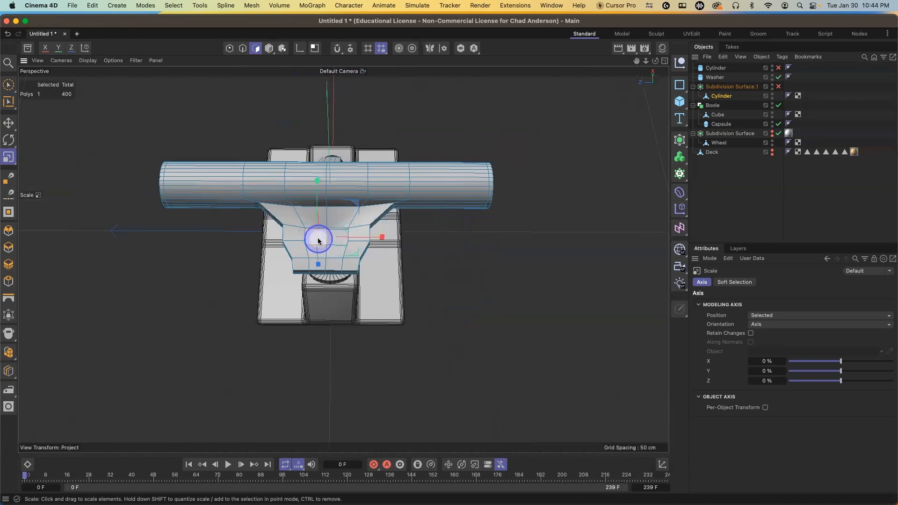
pyautogui.keyDown('shift'); pyautogui.click(333, 241); pyautogui.keyUp('shift')
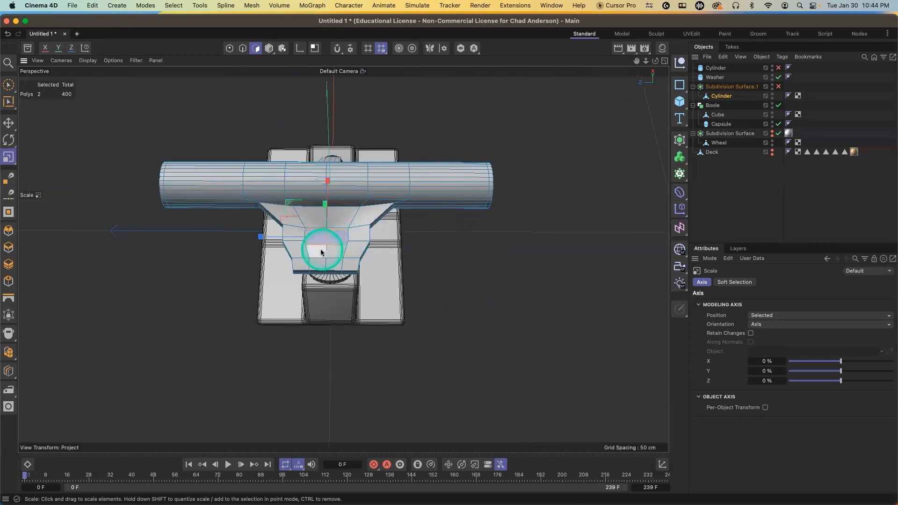
pyautogui.keyDown('shift'); pyautogui.click(321, 252); pyautogui.keyUp('shift')
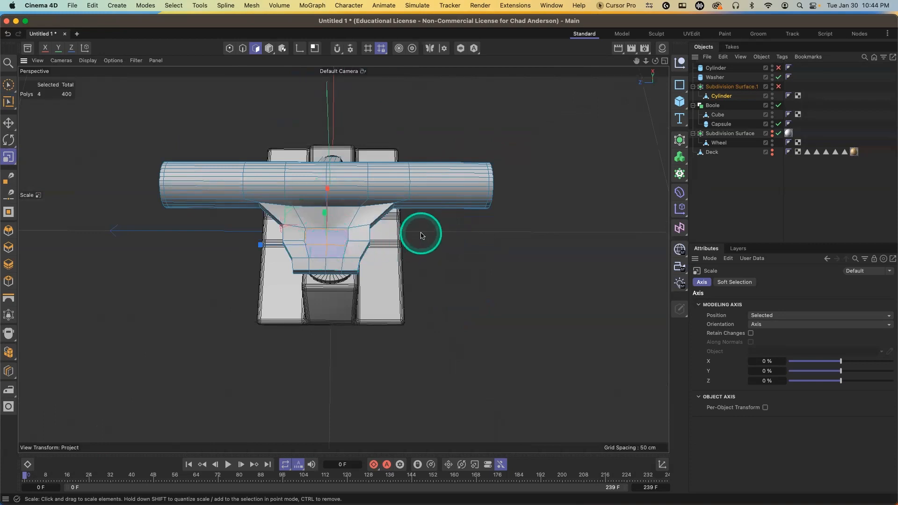
pyautogui.press('BackSpace')
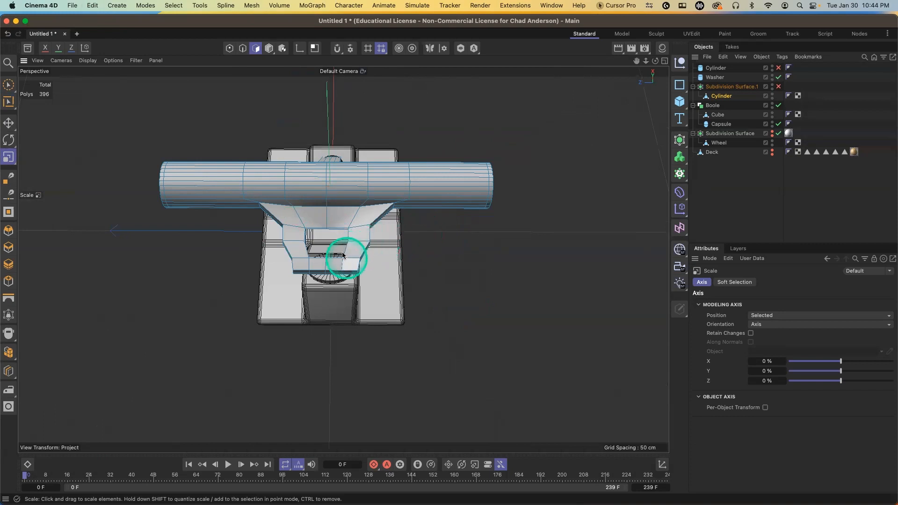
# Loop-select the border edges of the upper and lower openings and bridge them to form the hole's inner walls
pyautogui.keyDown('alt'); pyautogui.moveTo(343, 255); pyautogui.dragTo(408, 271); pyautogui.keyUp('alt')
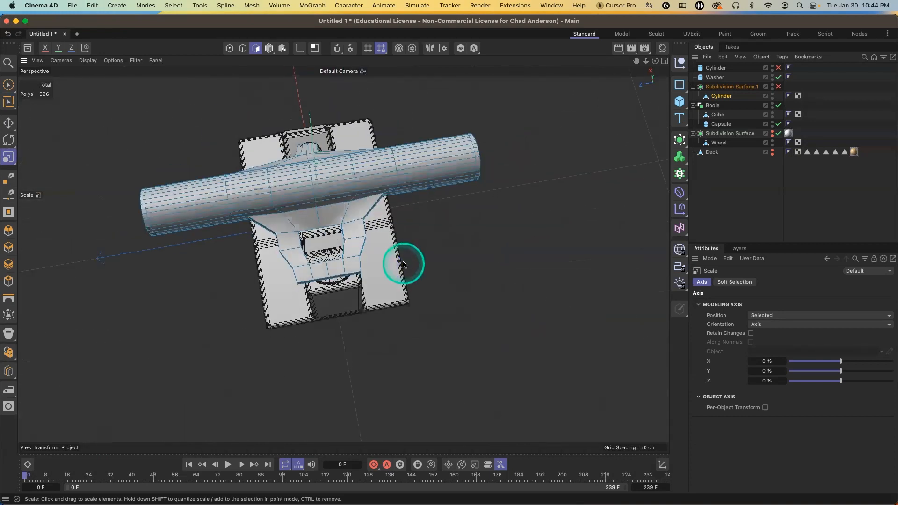
pyautogui.press('u')
pyautogui.press('l')
pyautogui.click(242, 48)
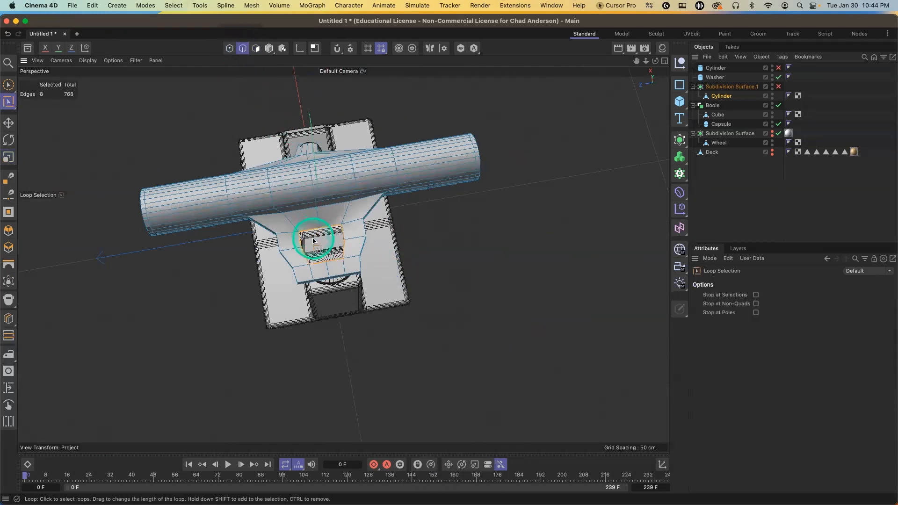
pyautogui.keyDown('alt'); pyautogui.moveTo(391, 261); pyautogui.dragTo(348, 222); pyautogui.keyUp('alt')
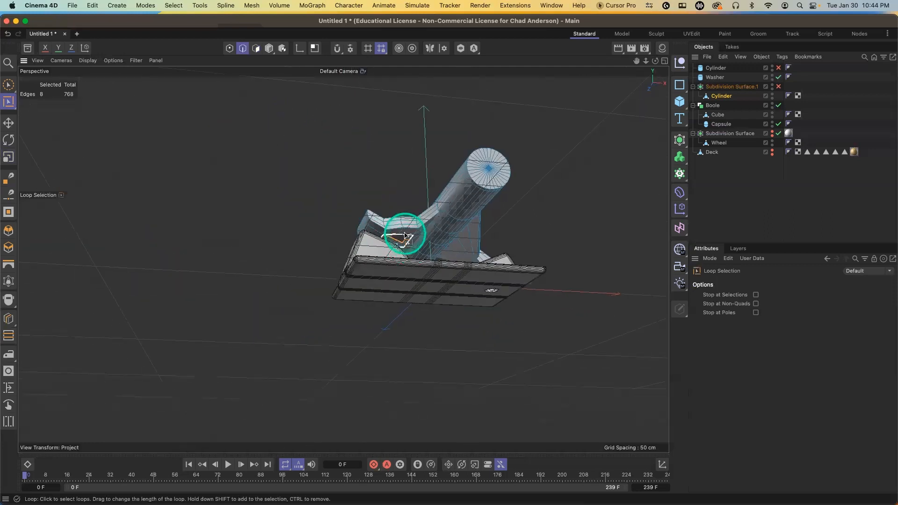
pyautogui.keyDown('alt'); pyautogui.moveTo(377, 174); pyautogui.dragTo(526, 317); pyautogui.keyUp('alt')
pyautogui.press('m')
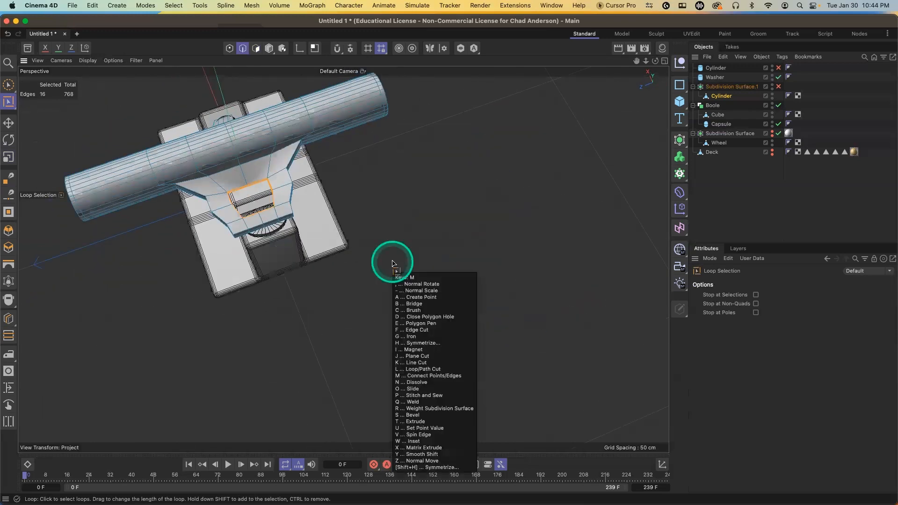
pyautogui.press('b')
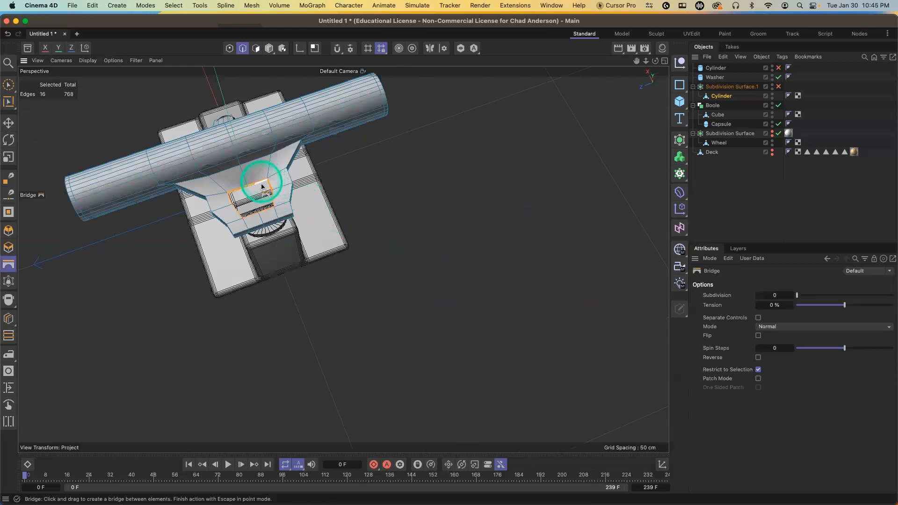
pyautogui.keyDown('alt'); pyautogui.moveTo(266, 193); pyautogui.dragTo(244, 132); pyautogui.keyUp('alt')
pyautogui.scroll(5, 243, 132)
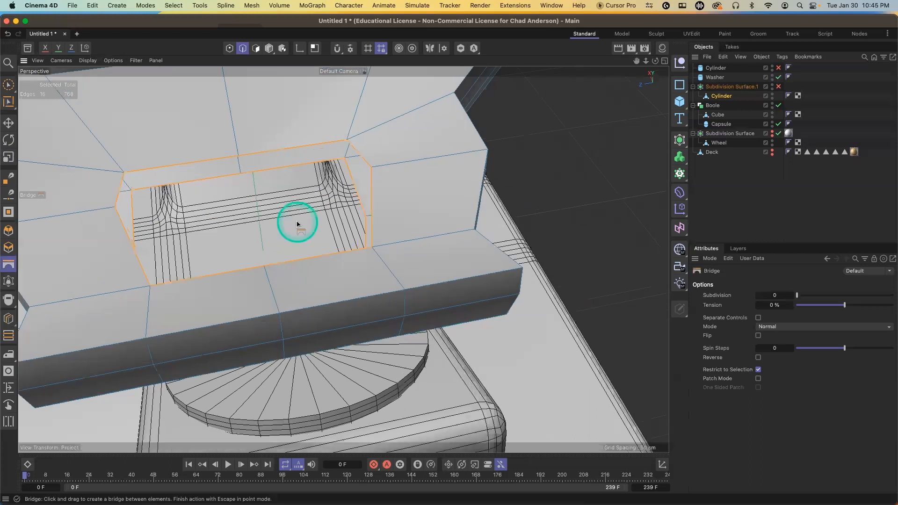
pyautogui.moveTo(252, 156); pyautogui.dragTo(253, 165)
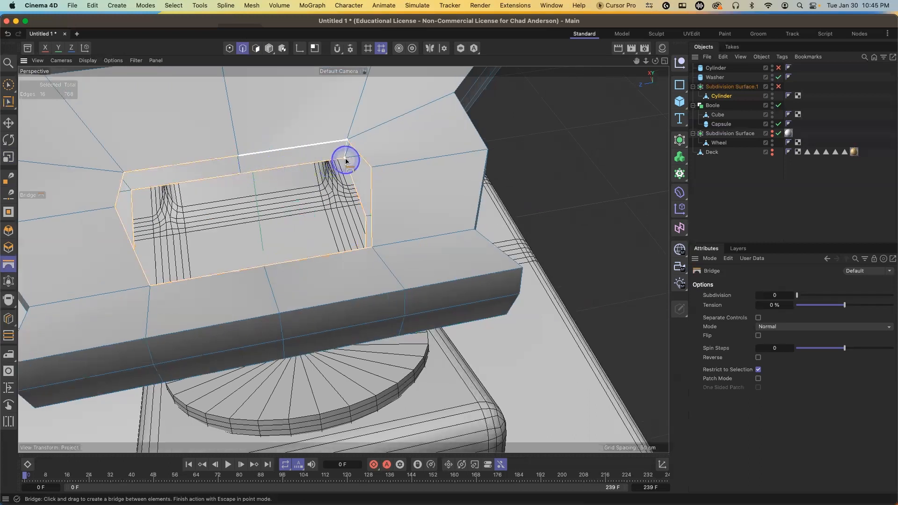
pyautogui.moveTo(347, 160); pyautogui.dragTo(344, 164)
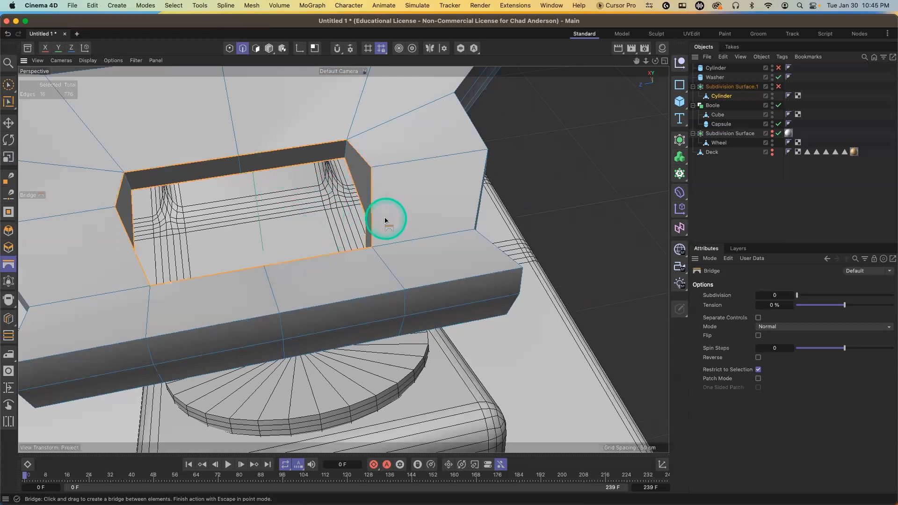
# Scale the hole's edge loops down uniformly, then re-enable Subdivision Surface.1 and inspect the smoothed hanger
pyautogui.press('t')
pyautogui.moveTo(589, 327); pyautogui.dragTo(429, 323)
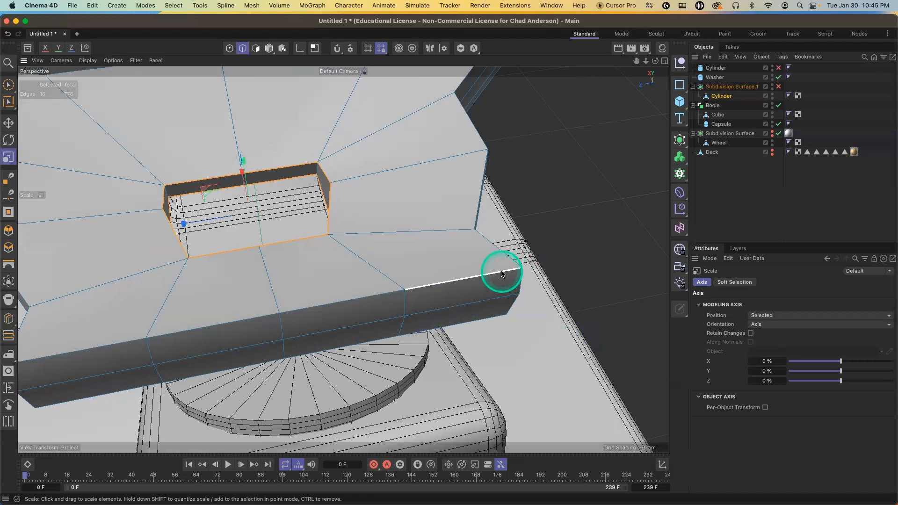
pyautogui.press('o')
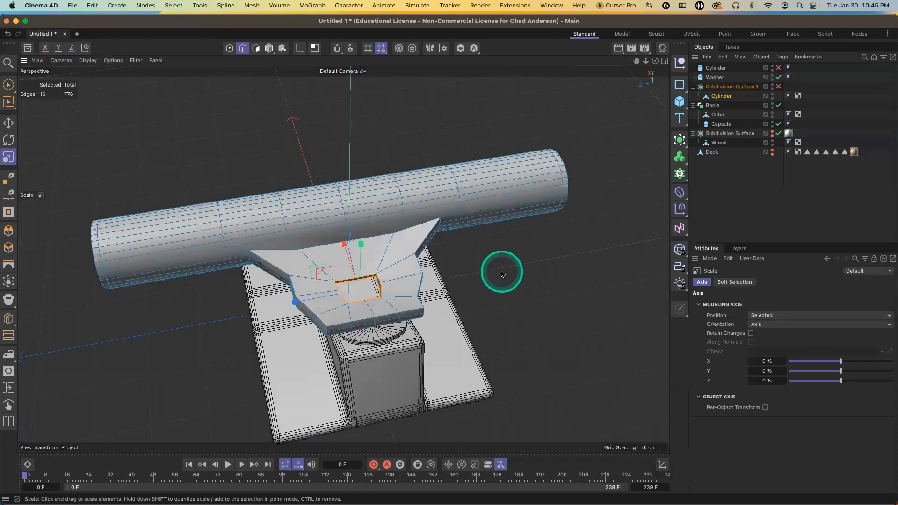
pyautogui.click(779, 87)
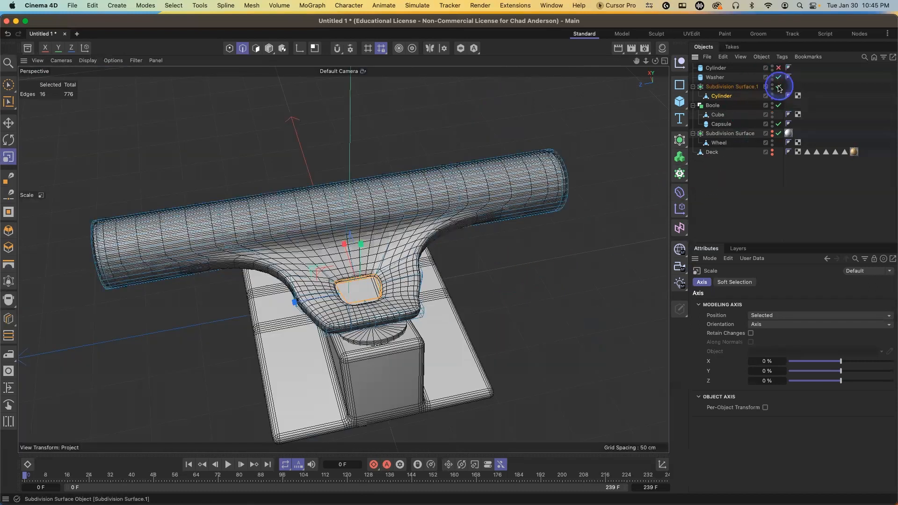
pyautogui.keyDown('alt'); pyautogui.moveTo(412, 316); pyautogui.dragTo(403, 314); pyautogui.keyUp('alt')
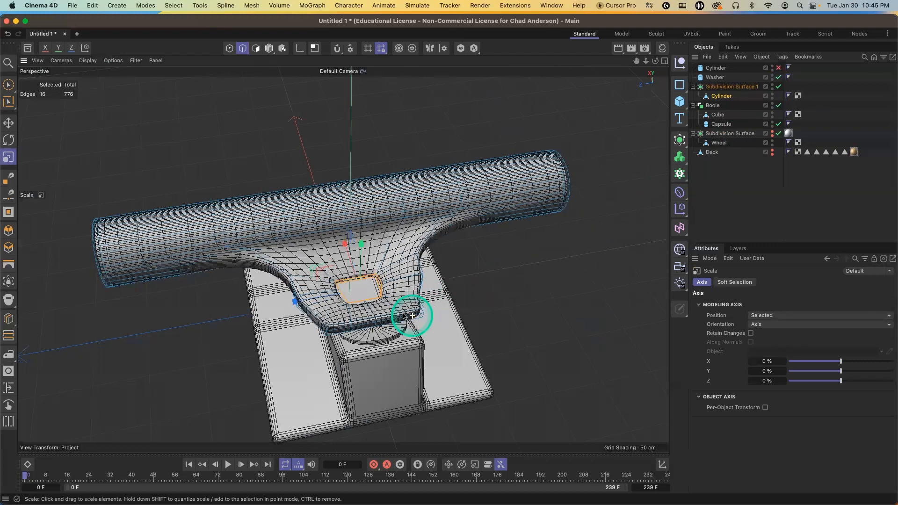
pyautogui.keyDown('alt'); pyautogui.moveTo(327, 267); pyautogui.dragTo(256, 283); pyautogui.keyUp('alt')
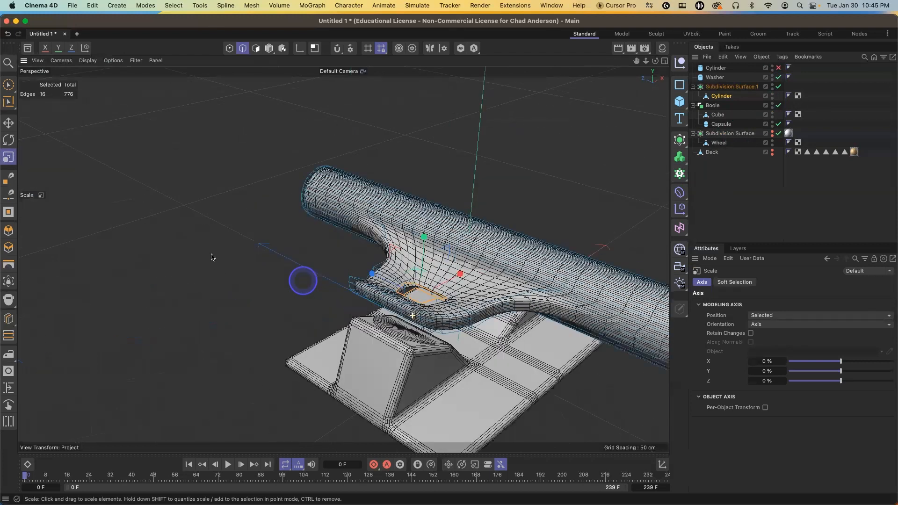
pyautogui.keyDown('alt'); pyautogui.moveTo(211, 257); pyautogui.dragTo(377, 283); pyautogui.keyUp('alt')
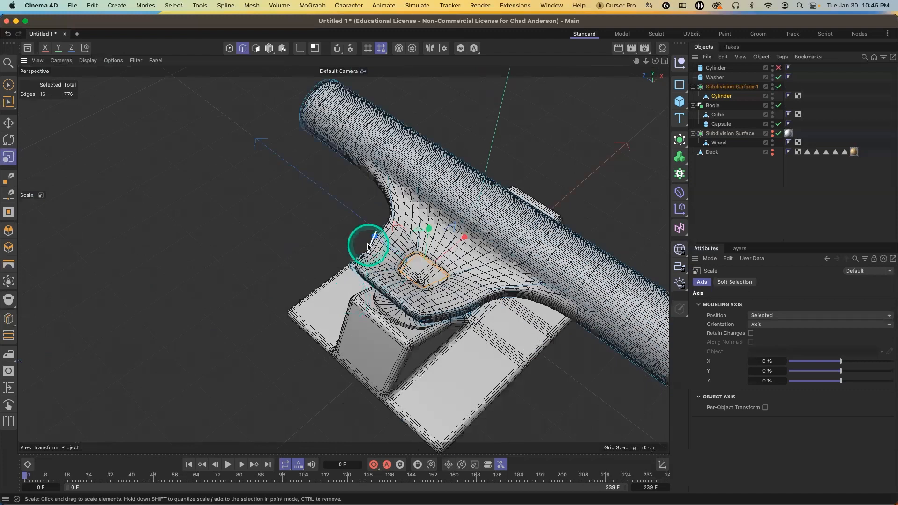
# Loop-select the polygon strip at the hanger arm's free end and disable Subdivision Surface.1
pyautogui.press('u')
pyautogui.press('l')
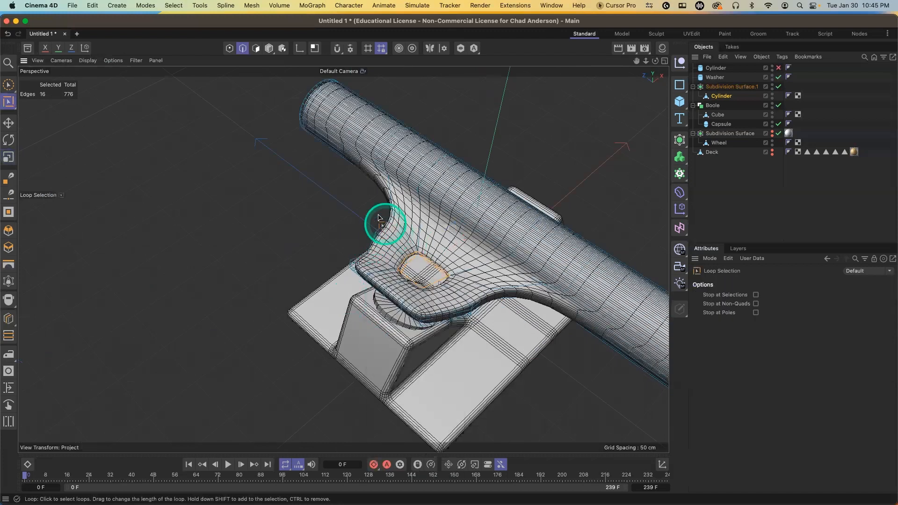
pyautogui.click(256, 49)
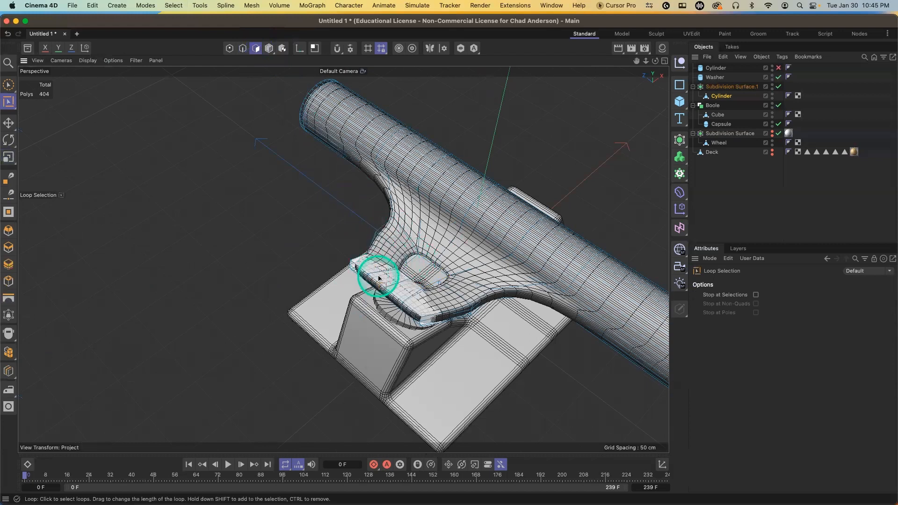
pyautogui.click(379, 278)
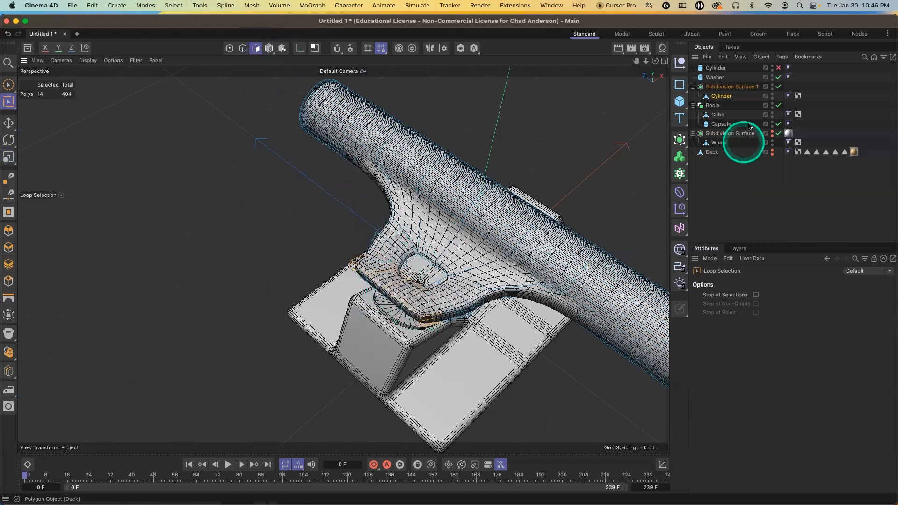
pyautogui.click(779, 87)
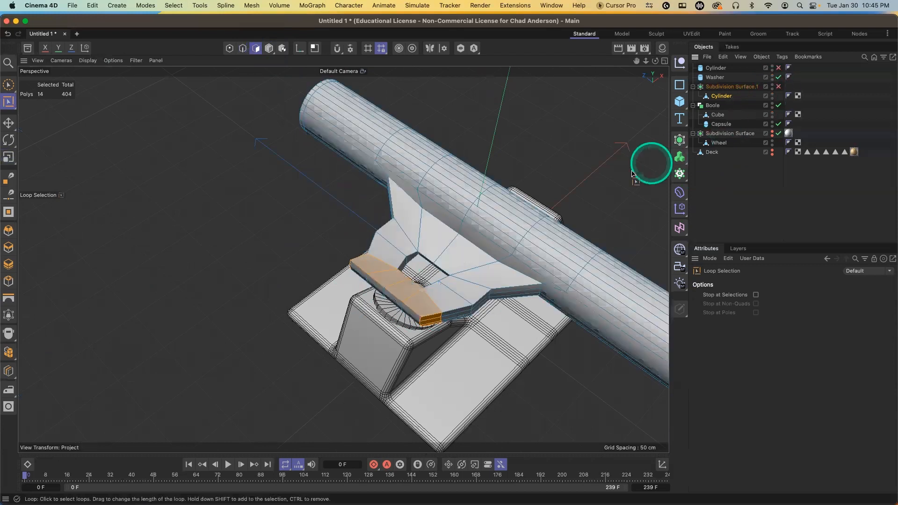
# Toggle the hanger's subdivision smoothing on and off to compare the smoothed arm with its low-poly cage, leaving smoothing off
pyautogui.press('q')
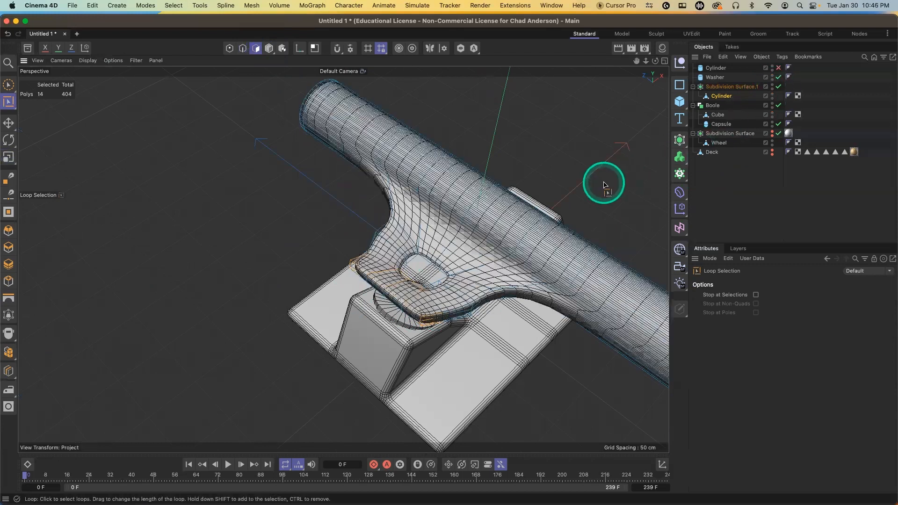
pyautogui.press('q')
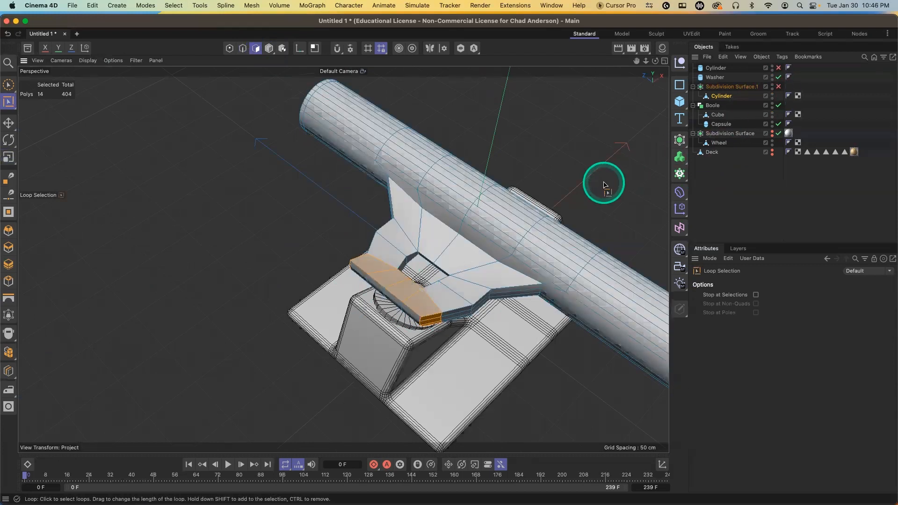
pyautogui.press('q')
pyautogui.press('q')
pyautogui.press('q')
pyautogui.press('q')
pyautogui.press('q')
pyautogui.press('q')
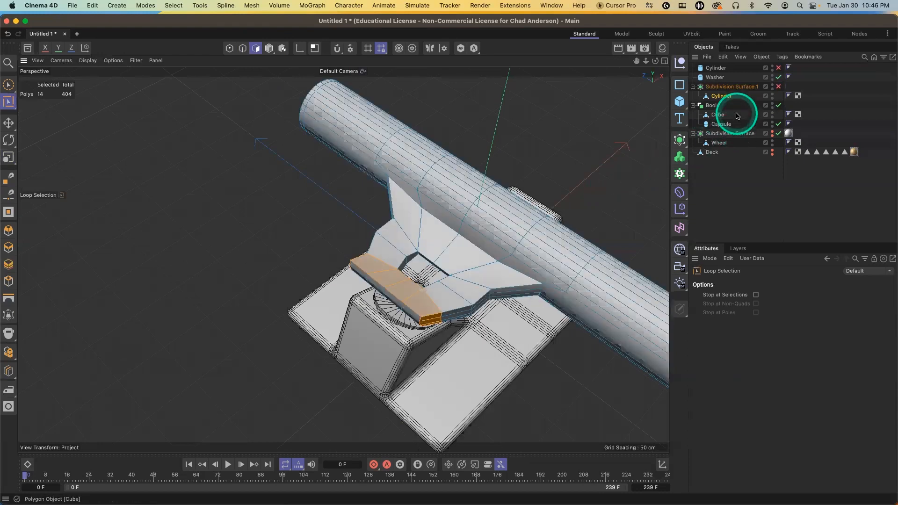
pyautogui.press('q')
pyautogui.press('q')
pyautogui.press('q')
pyautogui.press('q')
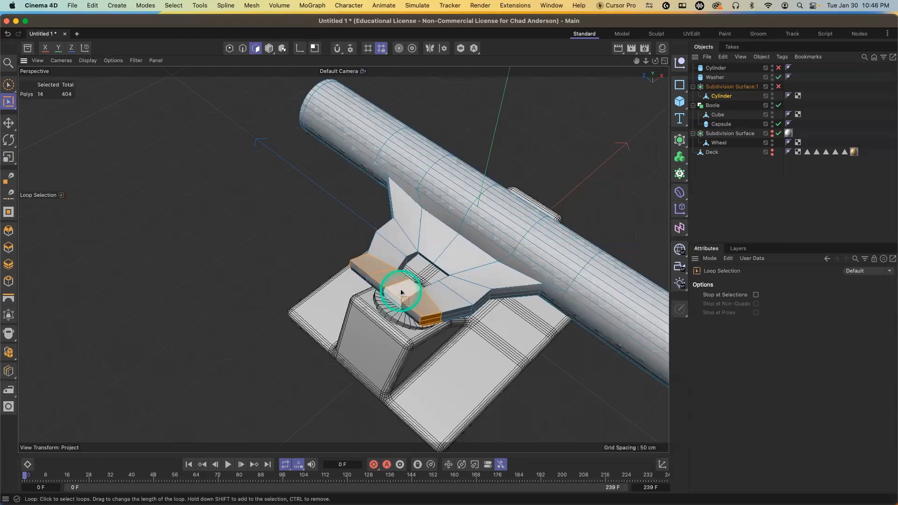
# Move the selected end strip outward along X, away from the axle tube, to lengthen the arm around the hole
pyautogui.press('e')
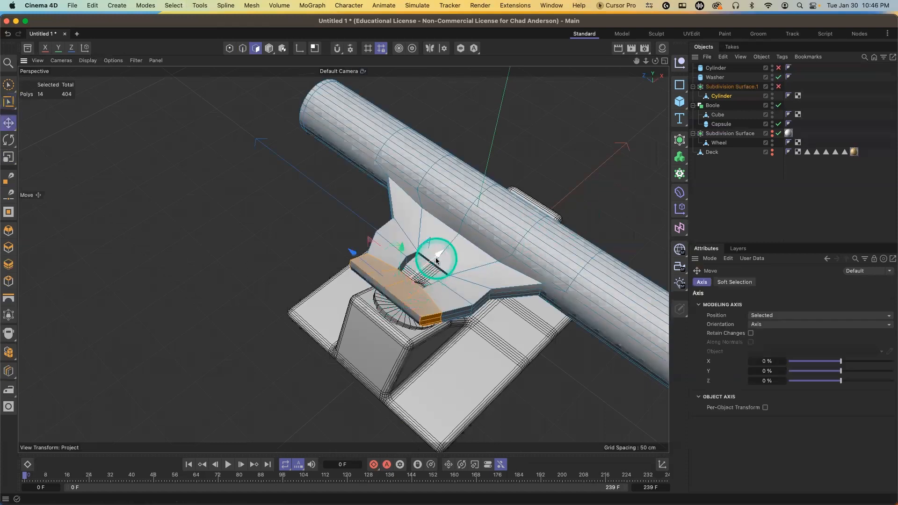
pyautogui.moveTo(431, 258); pyautogui.dragTo(413, 267)
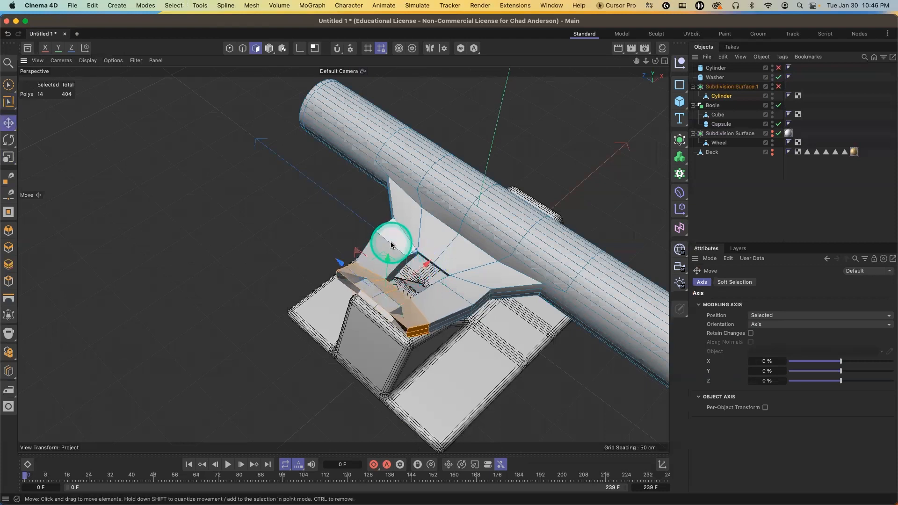
pyautogui.rightClick(391, 245)
pyautogui.click(397, 265)
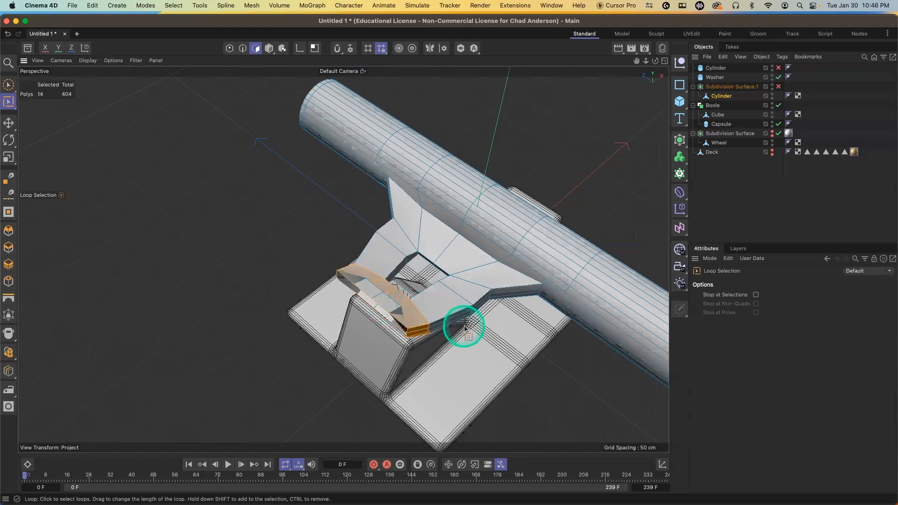
pyautogui.keyDown('alt'); pyautogui.moveTo(461, 331); pyautogui.dragTo(393, 274); pyautogui.keyUp('alt')
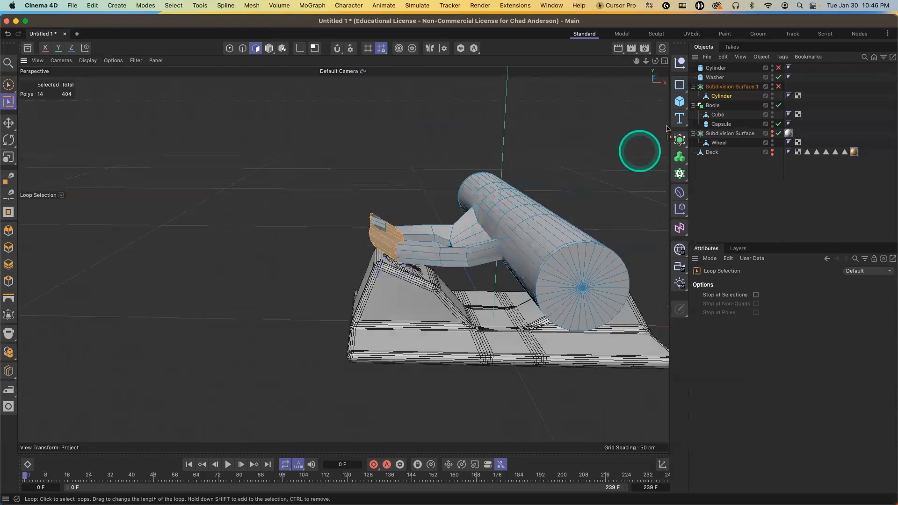
# Enable the bushing Cylinder, raise the arm's end strip slightly along Y, and re-enable Subdivision Surface.1
pyautogui.click(778, 68)
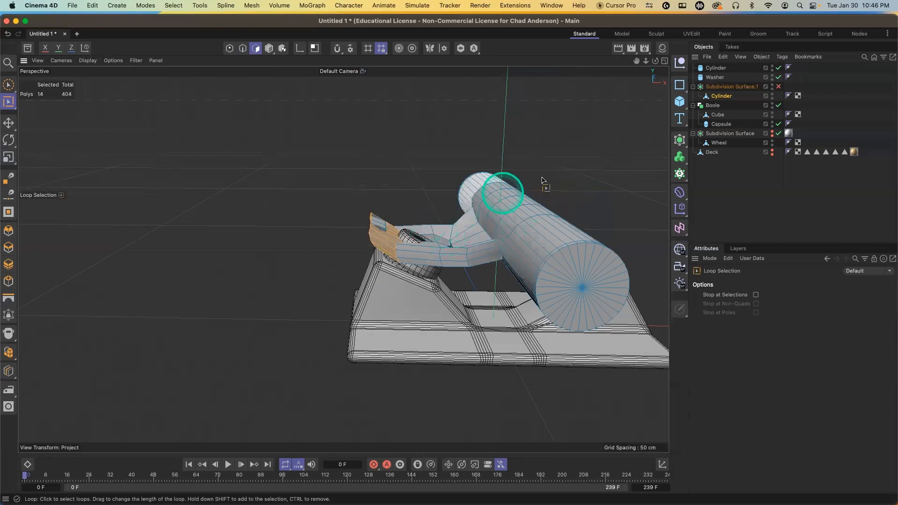
pyautogui.click(717, 97)
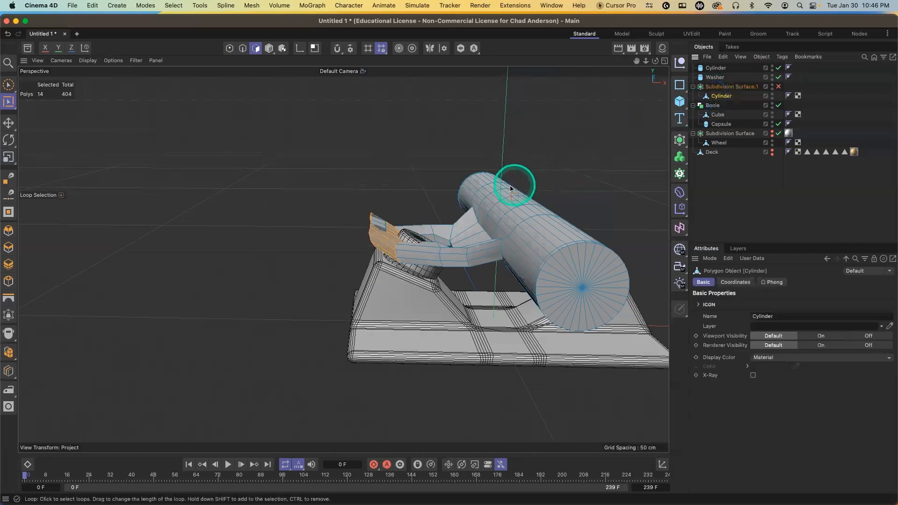
pyautogui.press('e')
pyautogui.moveTo(395, 177); pyautogui.dragTo(396, 169)
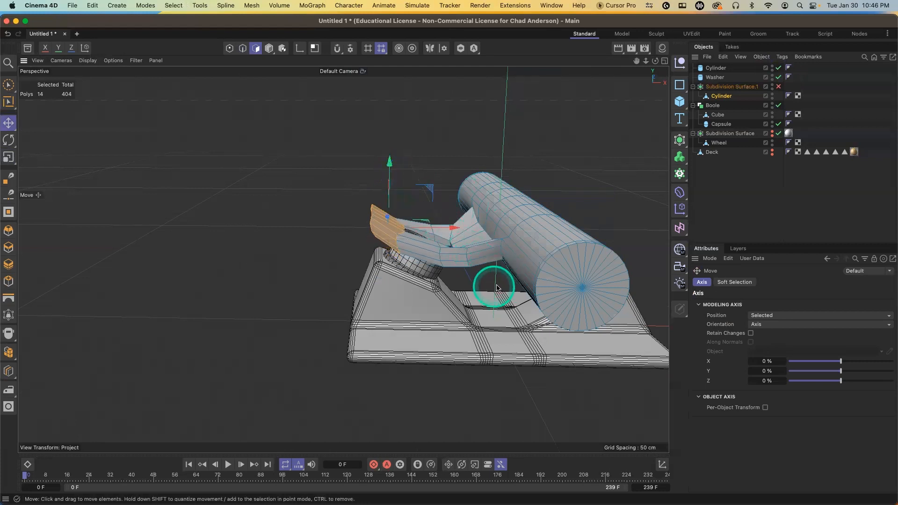
pyautogui.click(779, 86)
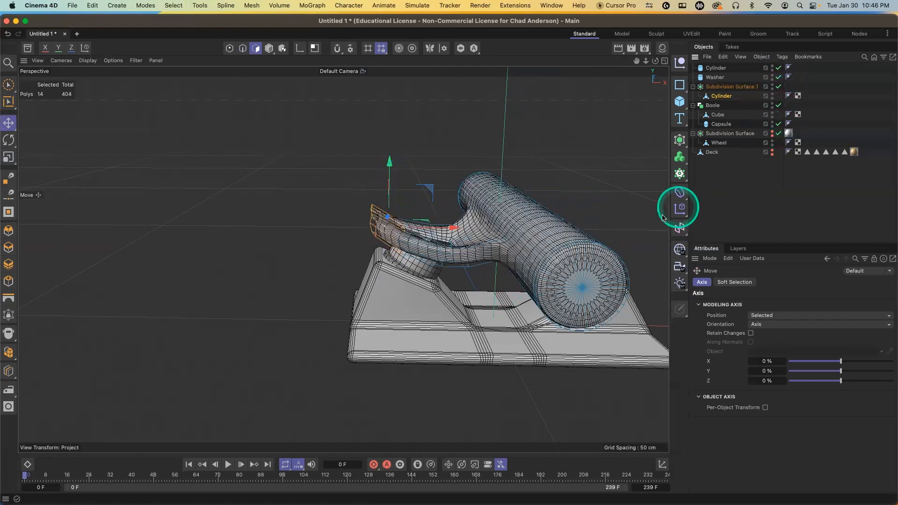
pyautogui.keyDown('alt'); pyautogui.moveTo(492, 265); pyautogui.dragTo(543, 332); pyautogui.keyUp('alt')
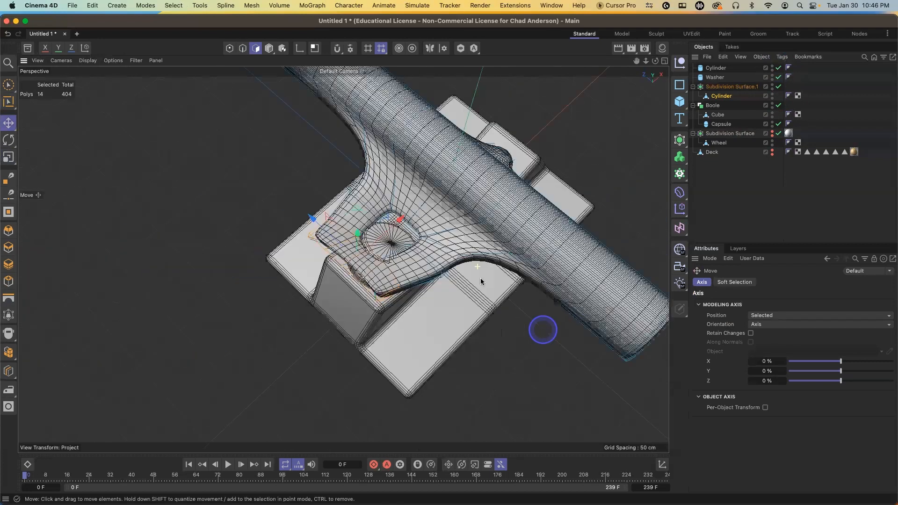
# Scale the arm's end strip slightly and inspect the smoothed hanger around the bushing
pyautogui.keyDown('alt'); pyautogui.moveTo(480, 281); pyautogui.dragTo(453, 284); pyautogui.keyUp('alt')
pyautogui.press('t')
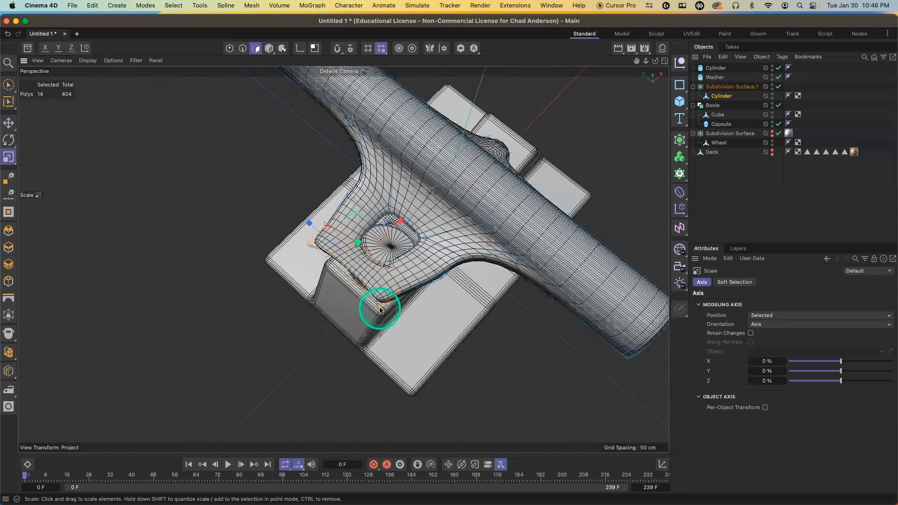
pyautogui.moveTo(379, 308)
pyautogui.mouseDown()
pyautogui.moveTo(370, 302)
pyautogui.moveTo(378, 309)
pyautogui.mouseUp()
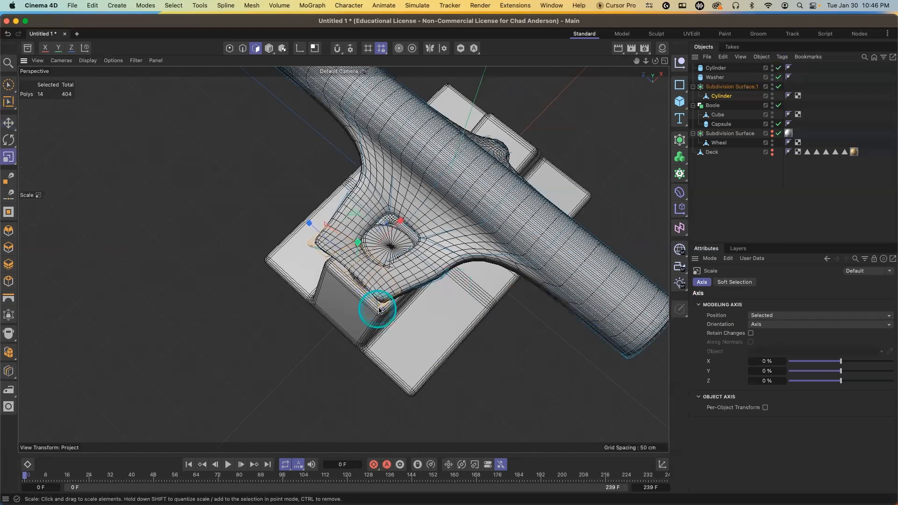
pyautogui.moveTo(364, 257); pyautogui.dragTo(400, 226)
pyautogui.keyDown('alt'); pyautogui.moveTo(403, 173); pyautogui.dragTo(489, 249); pyautogui.keyUp('alt')
pyautogui.keyDown('alt'); pyautogui.moveTo(492, 285); pyautogui.dragTo(422, 224); pyautogui.keyUp('alt')
pyautogui.keyDown('alt'); pyautogui.moveTo(385, 251); pyautogui.dragTo(377, 257); pyautogui.keyUp('alt')
pyautogui.click(376, 258)
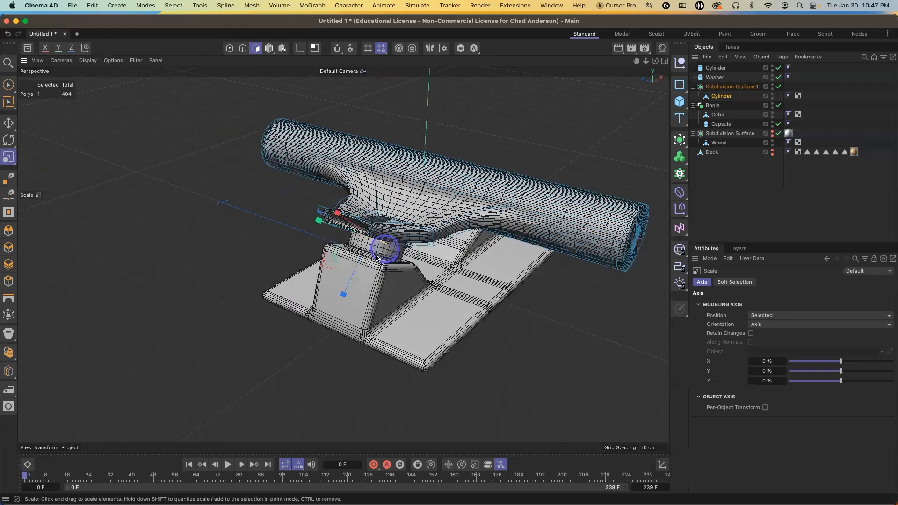
pyautogui.press('e')
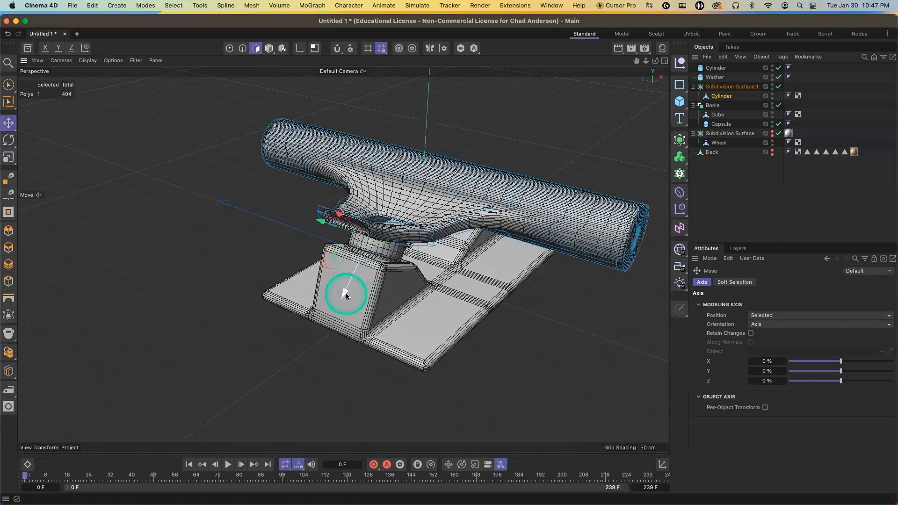
pyautogui.keyDown('ctrl'); pyautogui.moveTo(343, 293); pyautogui.dragTo(362, 252); pyautogui.keyUp('ctrl')
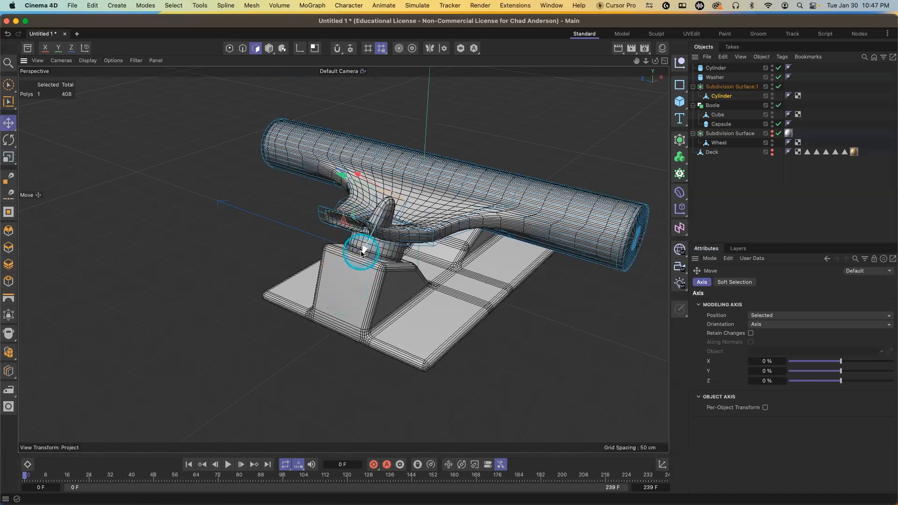
# Duplicate the bushing Cylinder upward along Y above the arm's hole and shorten the copy to about 23 cm high
pyautogui.click(715, 68)
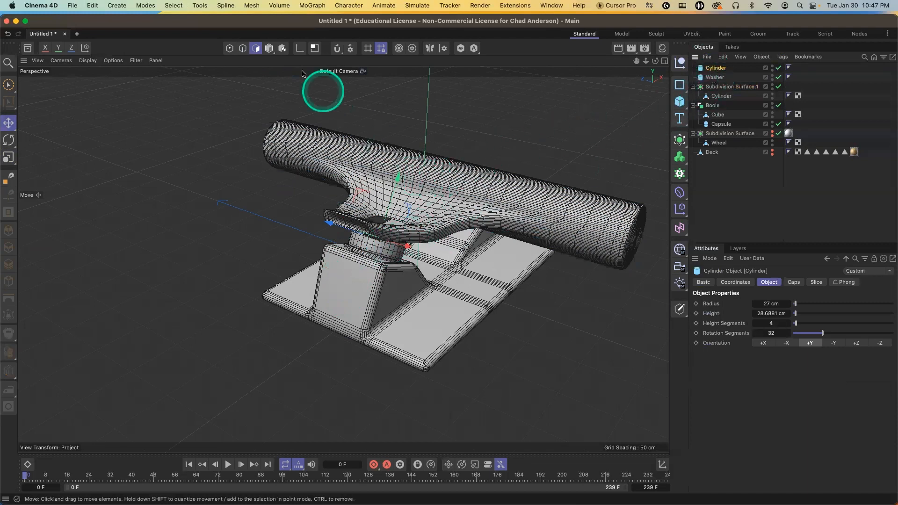
pyautogui.click(270, 49)
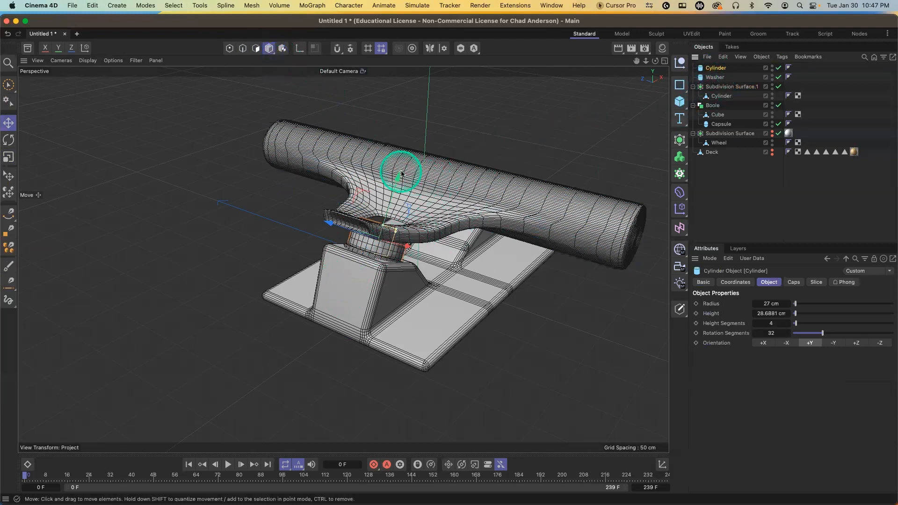
pyautogui.moveTo(397, 180); pyautogui.dragTo(408, 159)
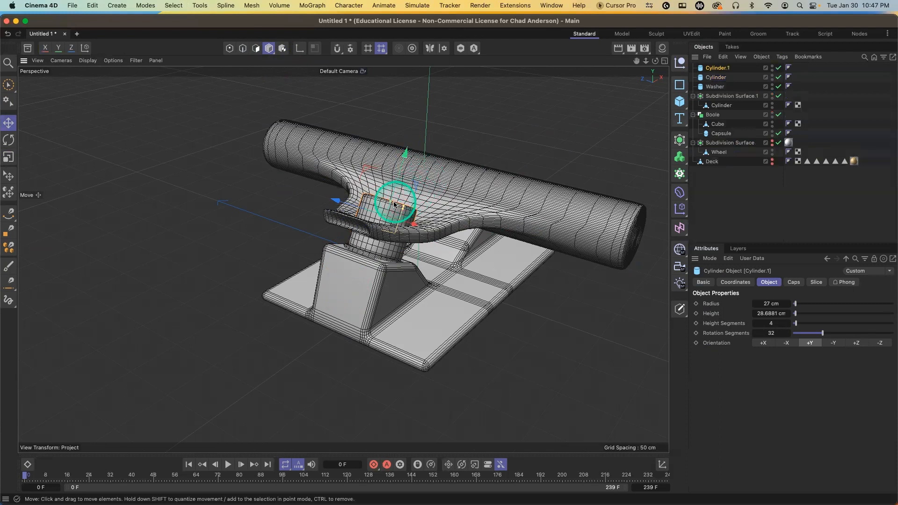
pyautogui.moveTo(394, 204); pyautogui.dragTo(396, 207)
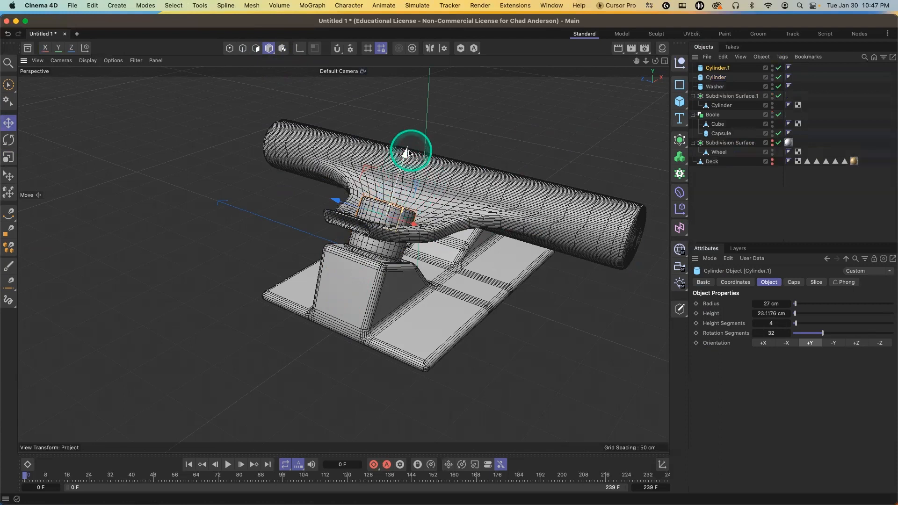
# Make Cylinder.1 editable and loop-select a ring of polygons around its side
pyautogui.click(717, 70)
pyautogui.press('e')
pyautogui.press('c')
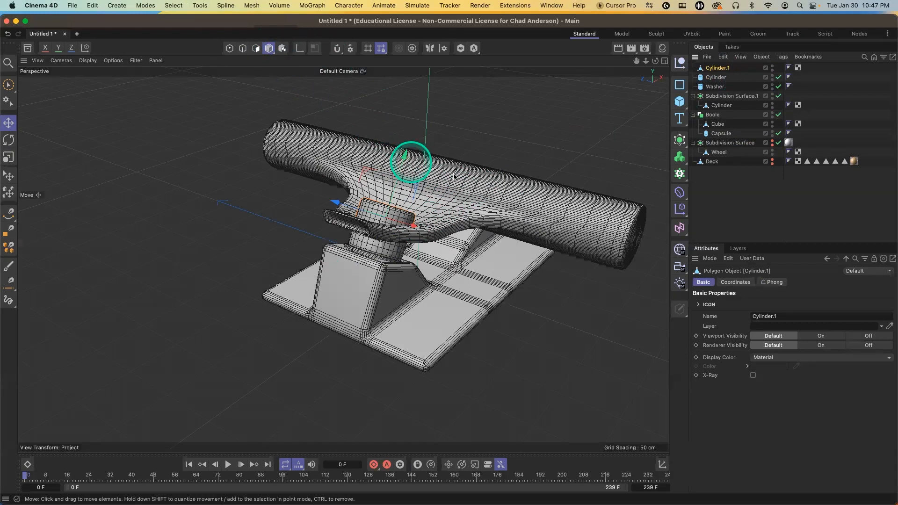
pyautogui.press('u')
pyautogui.press('l')
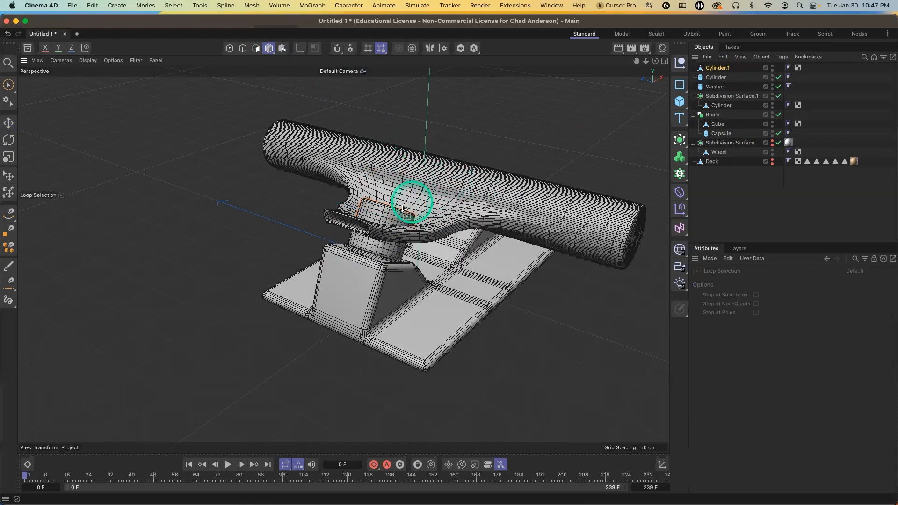
pyautogui.click(258, 50)
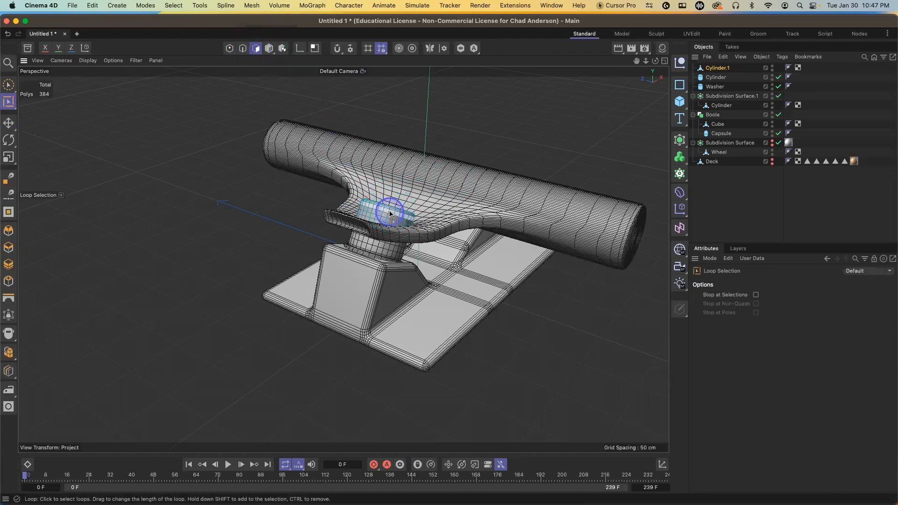
pyautogui.click(390, 215)
pyautogui.keyDown('alt'); pyautogui.moveTo(406, 182); pyautogui.dragTo(365, 227); pyautogui.keyUp('alt')
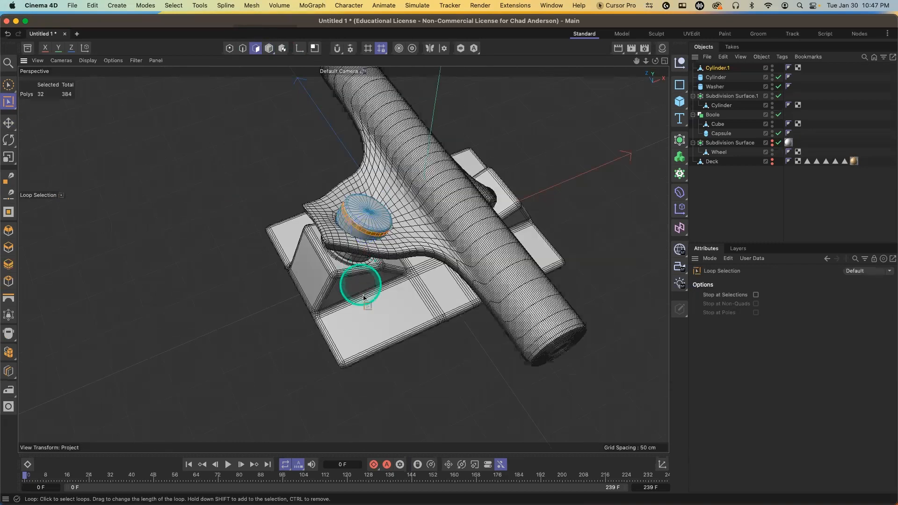
# Fill-select all polygons on the top of Cylinder.1 above the looped side ring
pyautogui.press('t')
pyautogui.moveTo(444, 359); pyautogui.dragTo(381, 358)
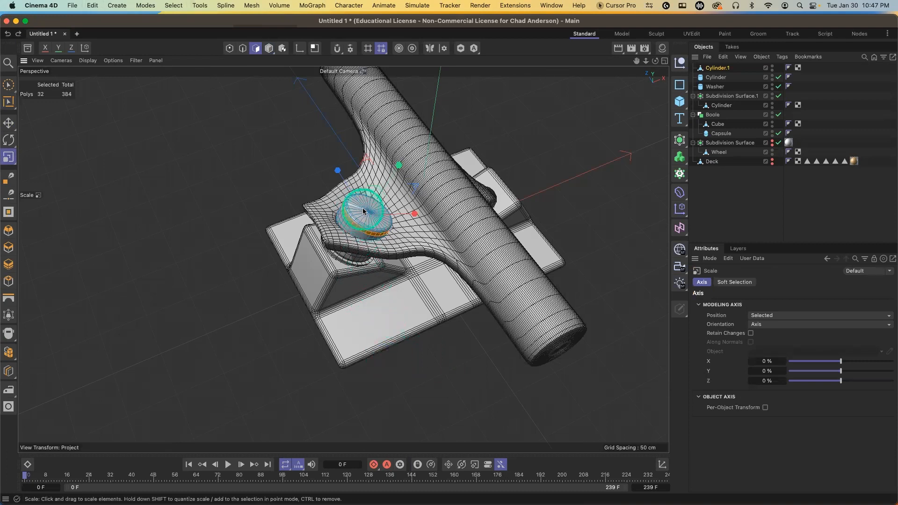
pyautogui.press('u')
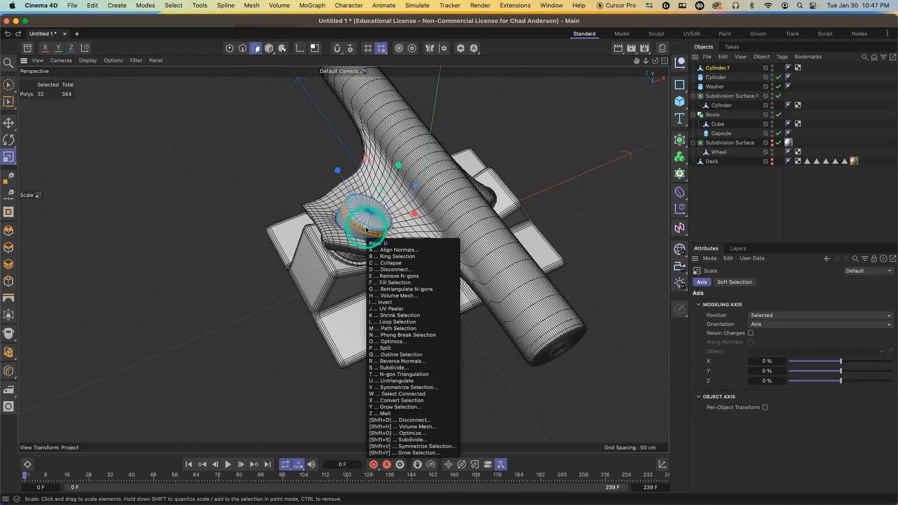
pyautogui.press('f')
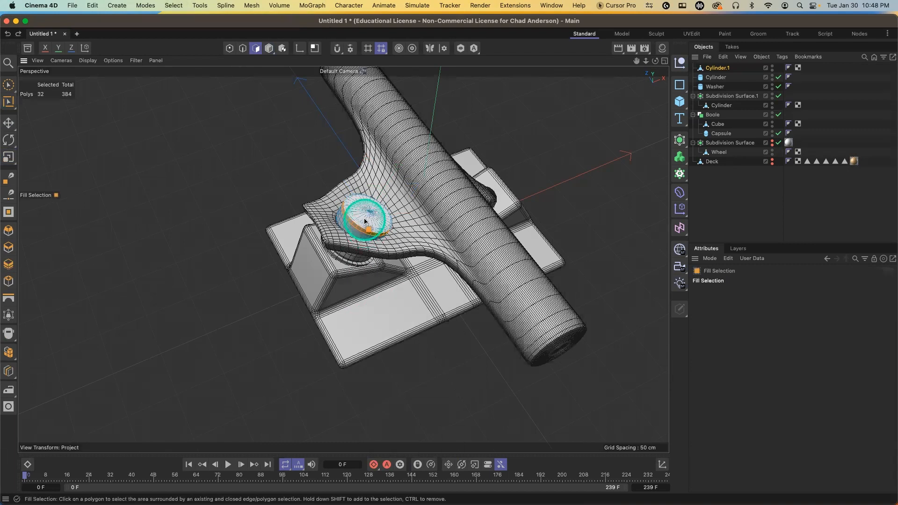
pyautogui.click(366, 219)
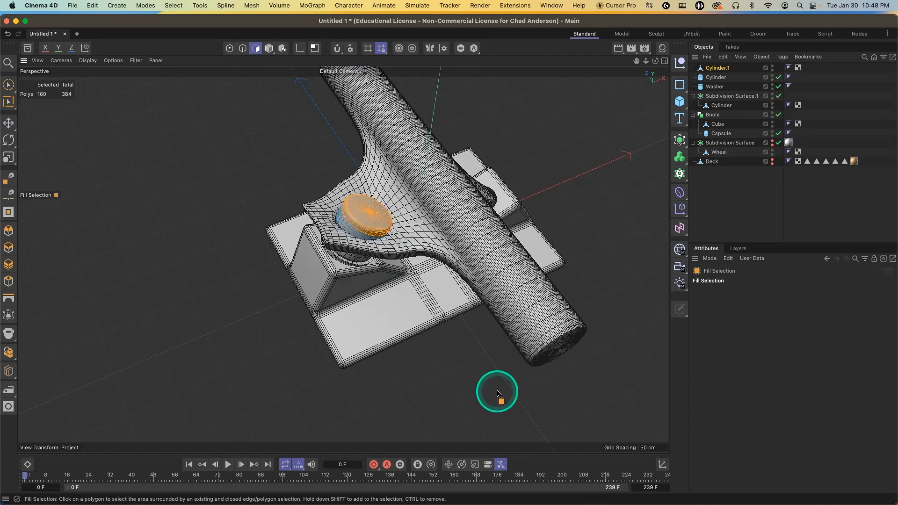
# Try to taper Cylinder.1 by uniformly scaling down its selected top polygons, preview it in a viewport render, and undo the scaling
pyautogui.press('t')
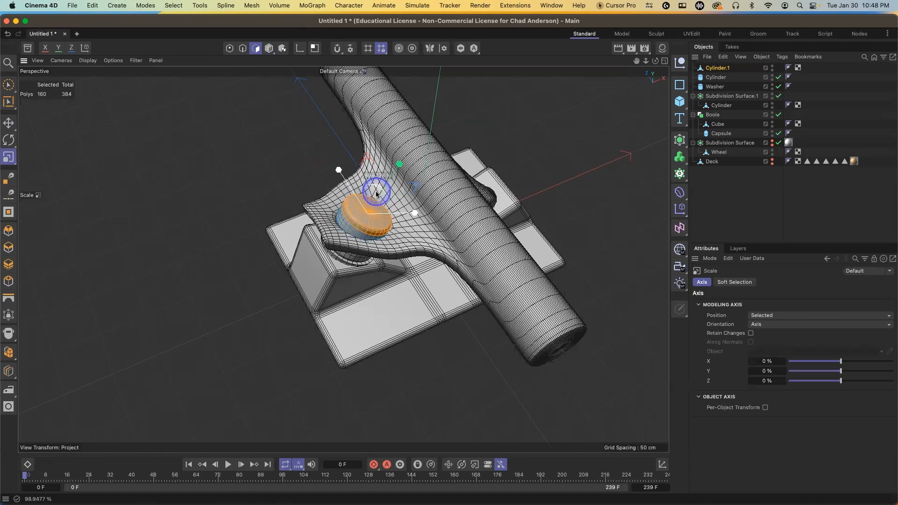
pyautogui.moveTo(377, 192); pyautogui.dragTo(355, 227)
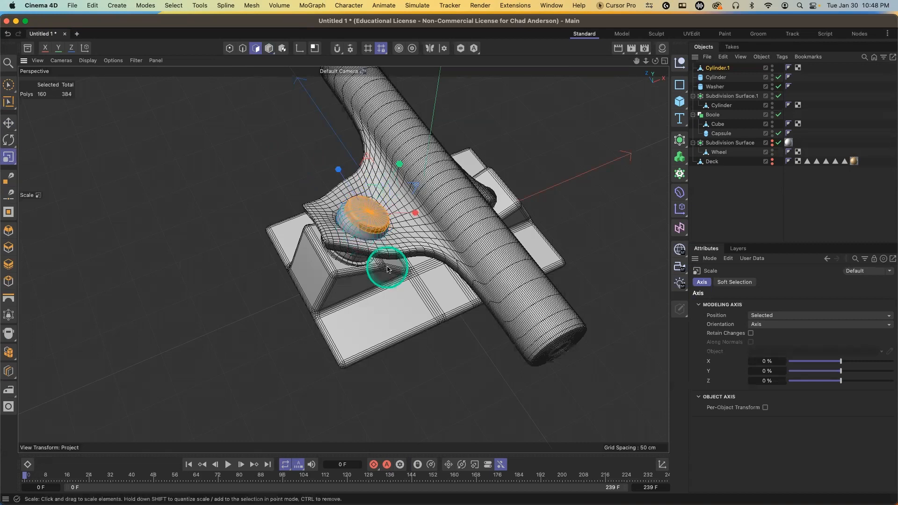
pyautogui.moveTo(408, 295)
pyautogui.keyDown('alt'); pyautogui.mouseDown()
pyautogui.moveTo(435, 244)
pyautogui.moveTo(448, 251)
pyautogui.mouseUp(); pyautogui.keyUp('alt')
pyautogui.press('super+r')
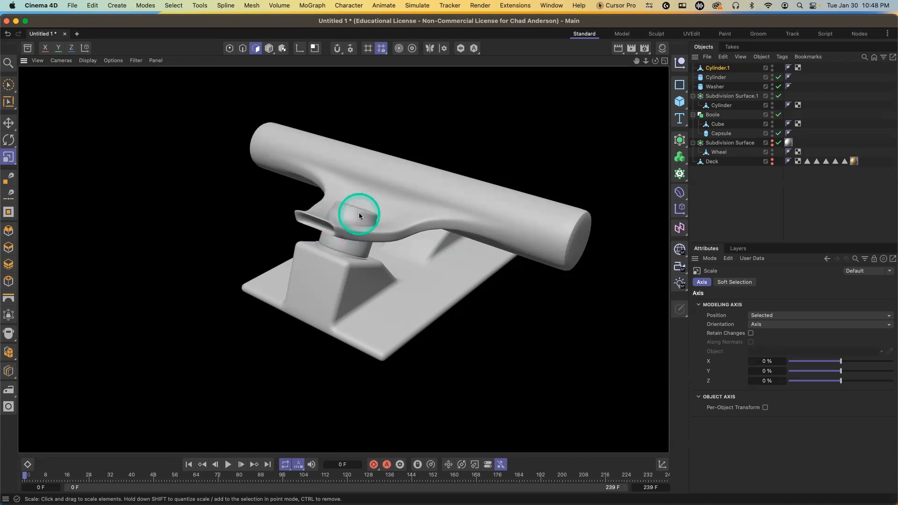
pyautogui.press('super+z')
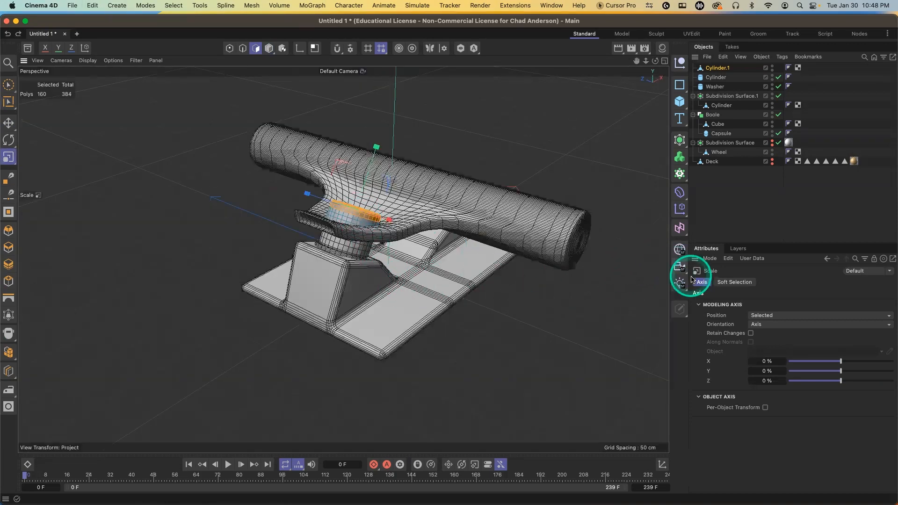
# Enable Soft Selection for the Scale tool and reduce its falloff radius to 9 cm
pyautogui.click(735, 283)
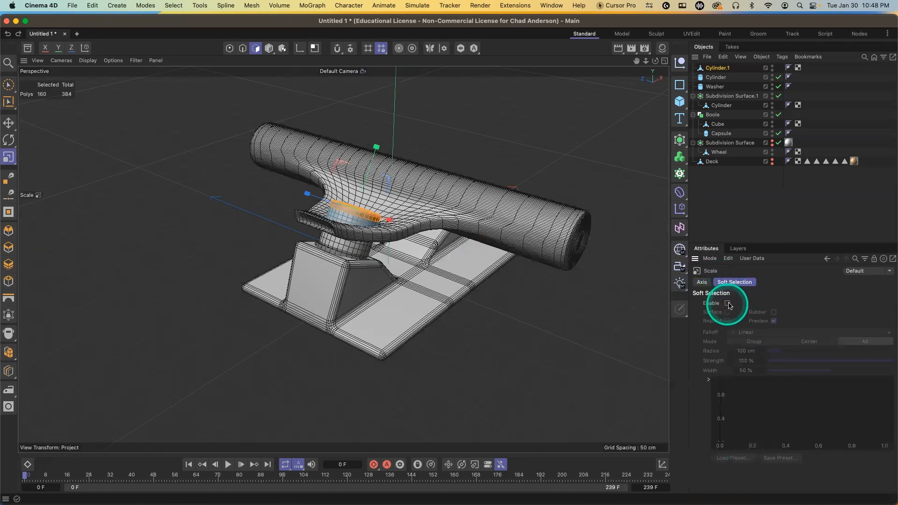
pyautogui.hotkey('ctrl', 'alt', 'm')
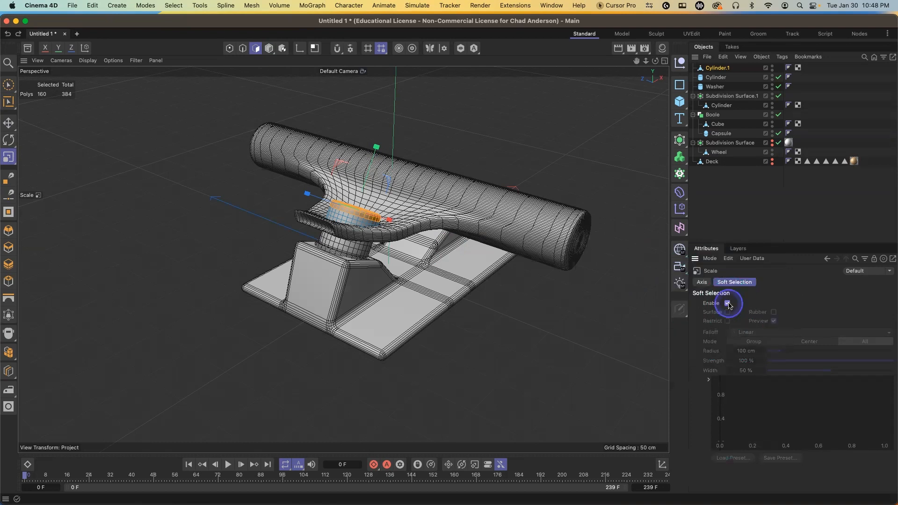
pyautogui.click(727, 303)
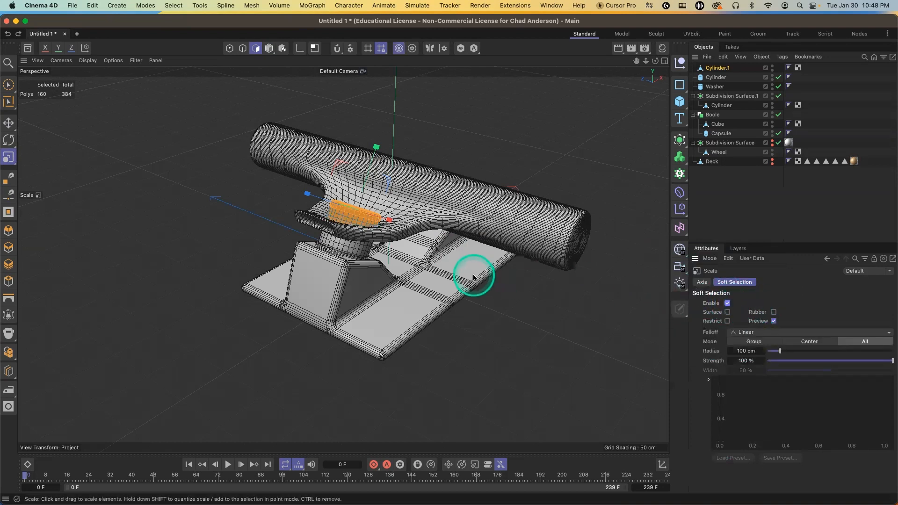
pyautogui.keyDown('alt'); pyautogui.moveTo(363, 233); pyautogui.dragTo(359, 280); pyautogui.keyUp('alt')
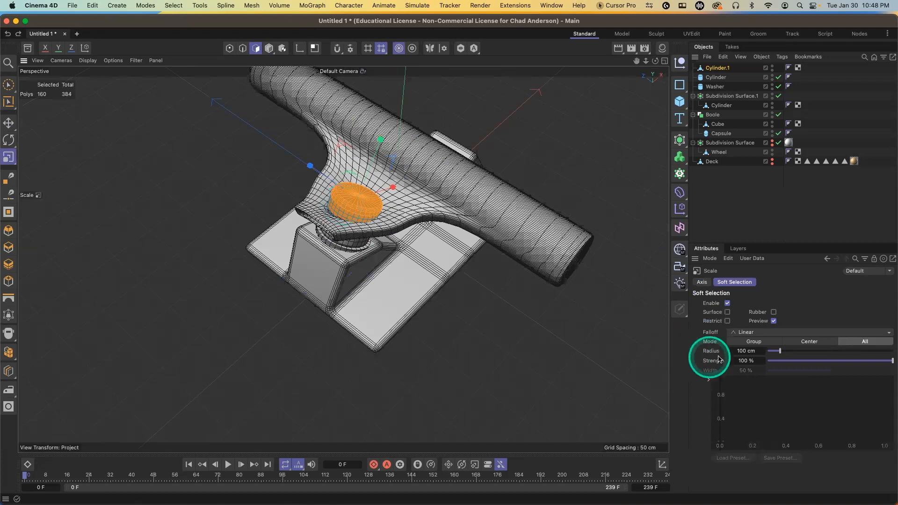
pyautogui.moveTo(779, 353); pyautogui.dragTo(811, 351)
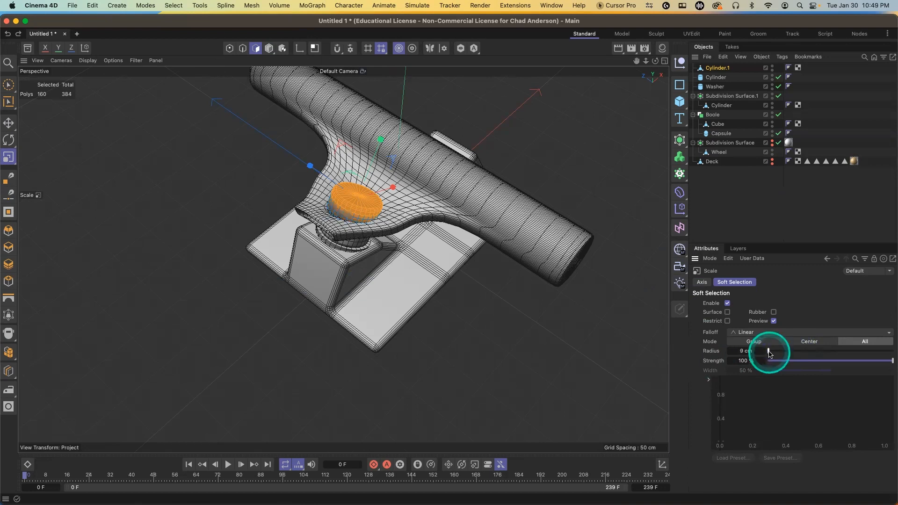
# Try scaling down the top of Cylinder.1 with the 9 cm soft falloff, and undo it
pyautogui.scroll(5, 365, 220)
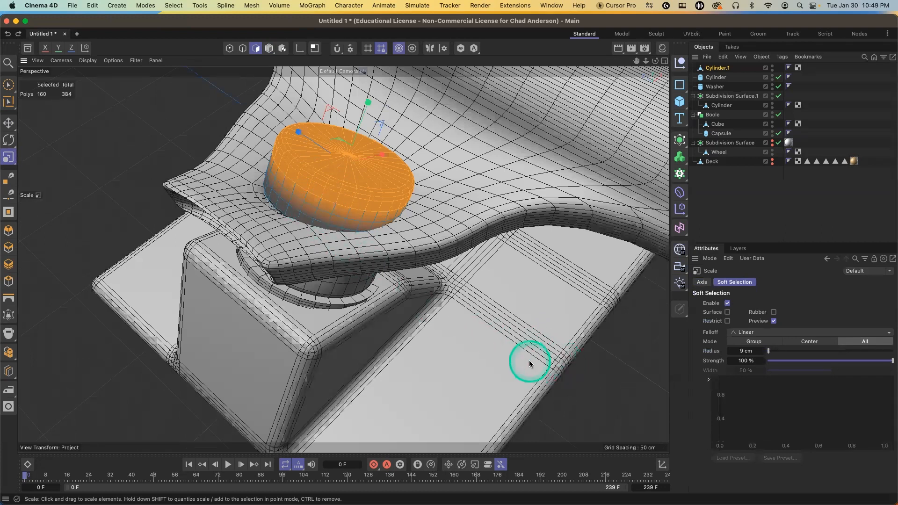
pyautogui.moveTo(529, 361); pyautogui.dragTo(468, 357)
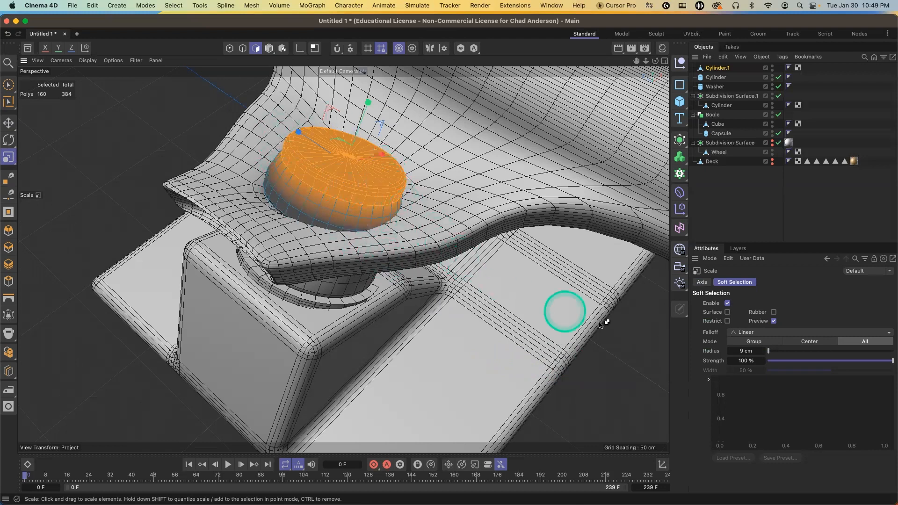
pyautogui.press('super+z')
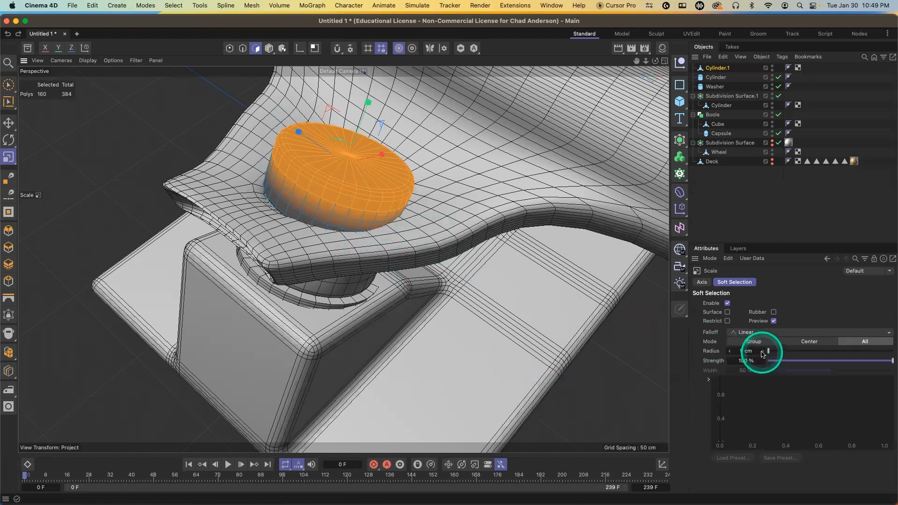
# Set the Soft Selection radius to 13 cm and scale down the top of Cylinder.1 to taper the upper bushing
pyautogui.click(761, 354)
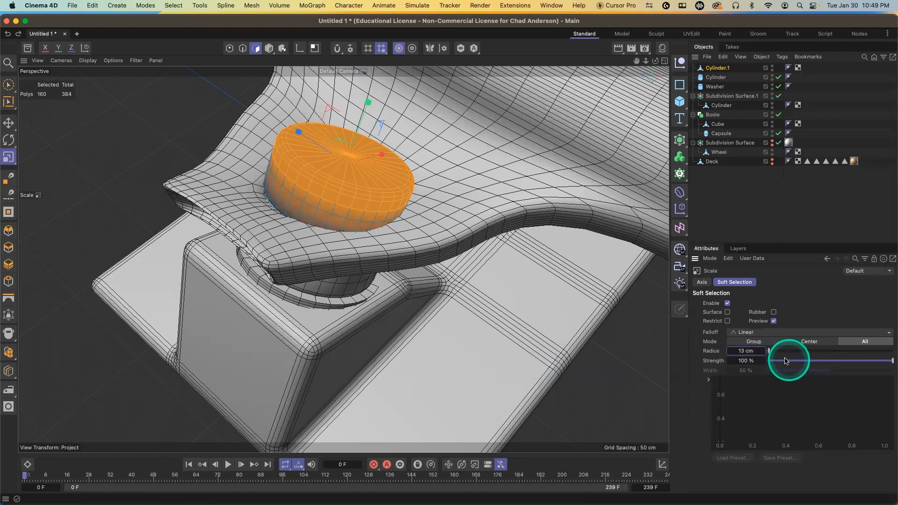
pyautogui.moveTo(525, 350); pyautogui.dragTo(434, 342)
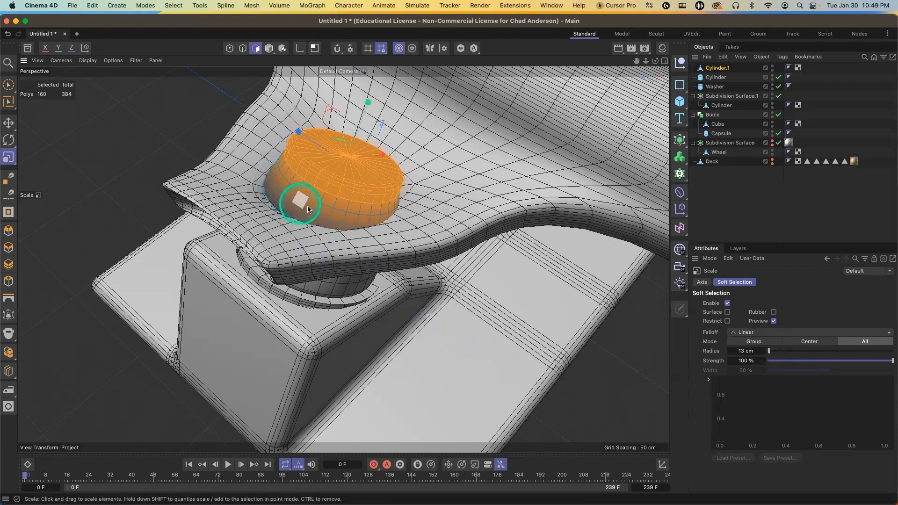
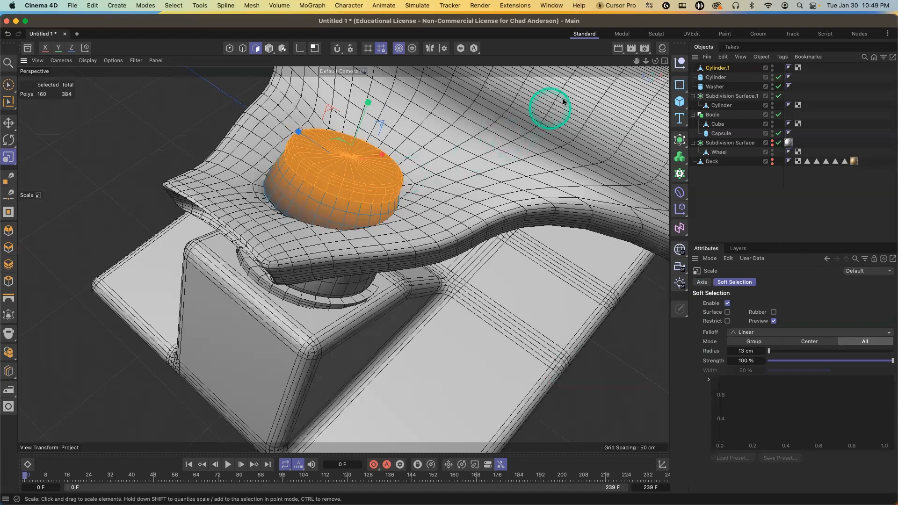
# Turn off Subdivision Surface.1, select the two end polygons of the hanger arm's tip, and move them about 16 cm inward with soft selection
pyautogui.click(721, 105)
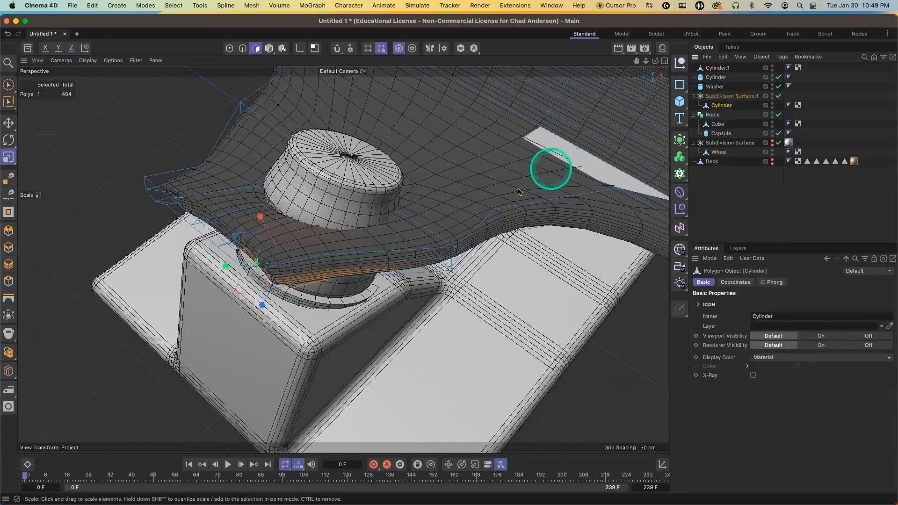
pyautogui.click(778, 97)
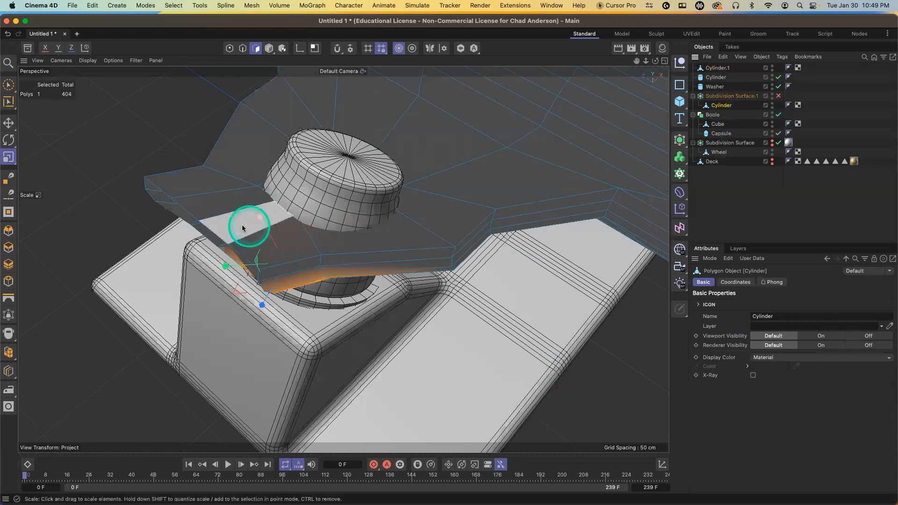
pyautogui.keyDown('alt'); pyautogui.moveTo(242, 227); pyautogui.dragTo(291, 195); pyautogui.keyUp('alt')
pyautogui.click(192, 251)
pyautogui.click(244, 253)
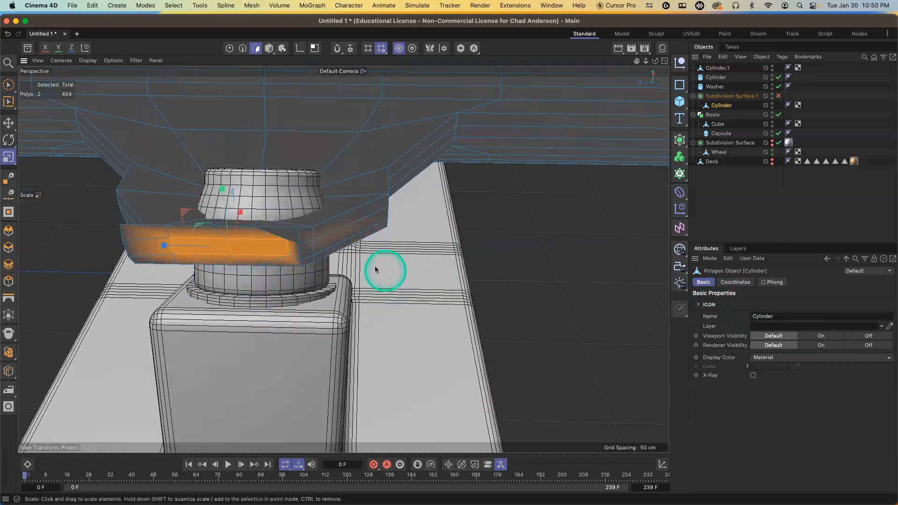
pyautogui.keyDown('alt'); pyautogui.moveTo(302, 252); pyautogui.dragTo(236, 283); pyautogui.keyUp('alt')
pyautogui.keyDown('alt'); pyautogui.moveTo(297, 256); pyautogui.dragTo(288, 259); pyautogui.keyUp('alt')
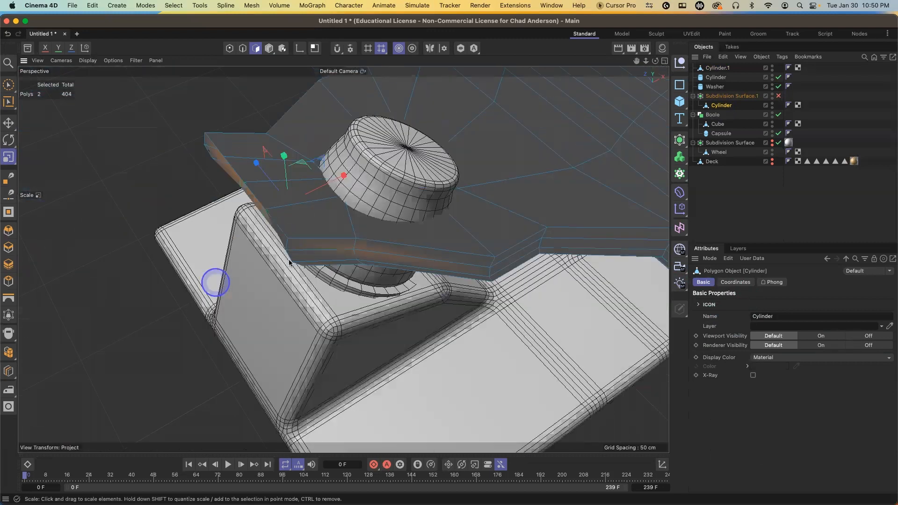
pyautogui.press('e')
pyautogui.moveTo(343, 177); pyautogui.dragTo(300, 184)
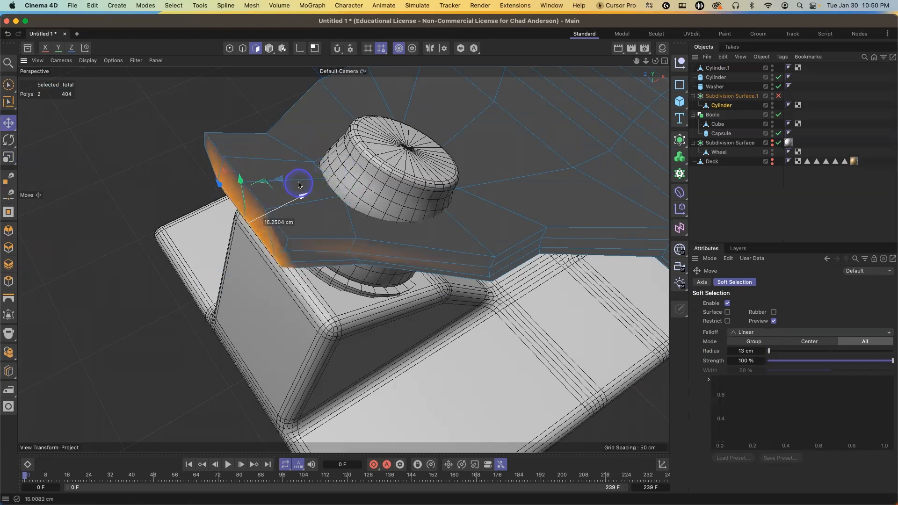
# Raise the selected end polygons of the hanger arm's tip vertically with soft selection
pyautogui.keyDown('alt'); pyautogui.moveTo(391, 271); pyautogui.dragTo(469, 169); pyautogui.keyUp('alt')
pyautogui.keyDown('alt'); pyautogui.moveTo(506, 210); pyautogui.dragTo(541, 201); pyautogui.keyUp('alt')
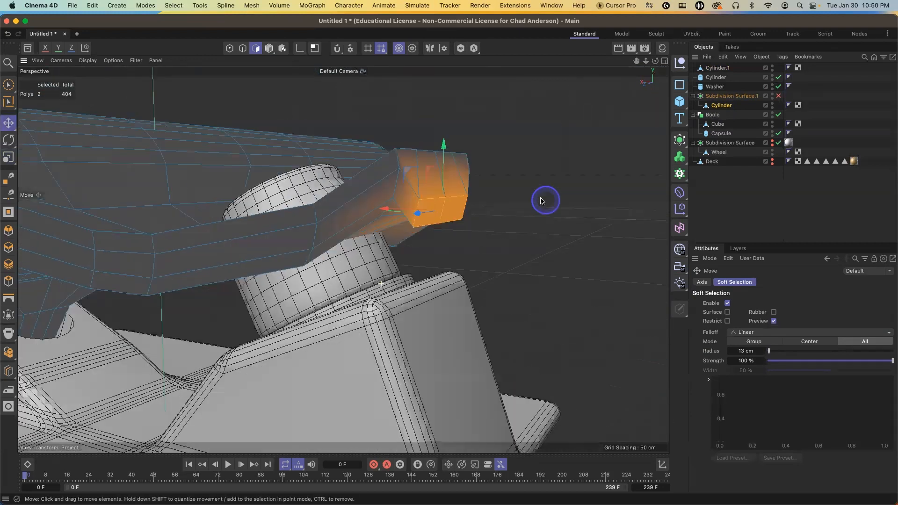
pyautogui.moveTo(449, 151); pyautogui.dragTo(436, 96)
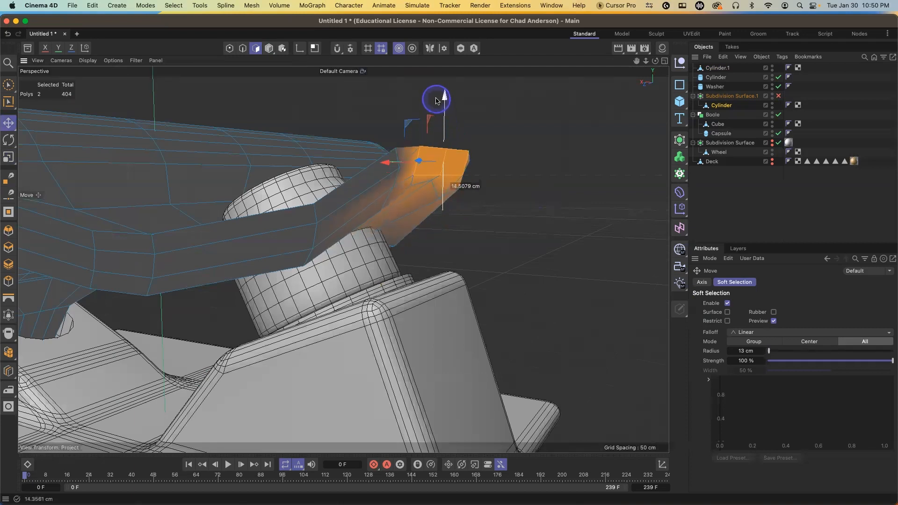
# Turn Subdivision Surface.1 back on and examine the smoothed arm tip around the bushing from several sides
pyautogui.click(779, 96)
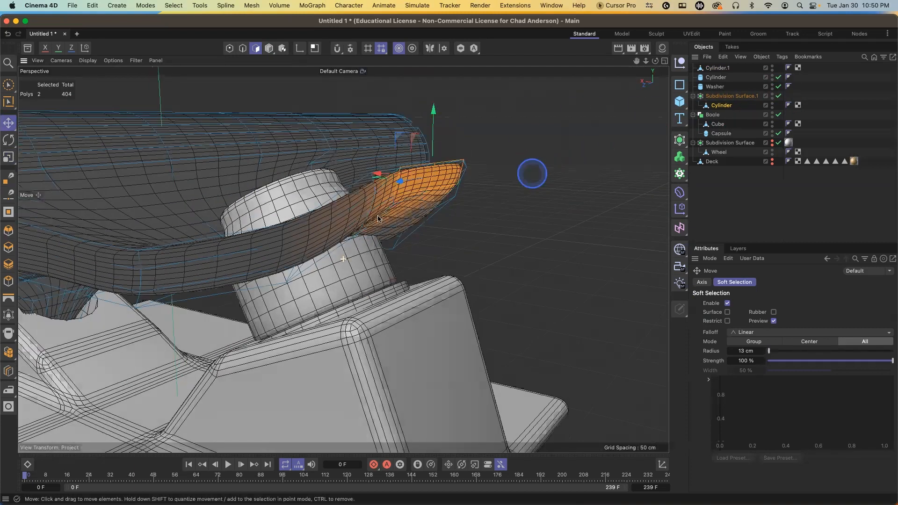
pyautogui.keyDown('alt'); pyautogui.moveTo(378, 218); pyautogui.dragTo(337, 215); pyautogui.keyUp('alt')
pyautogui.keyDown('alt'); pyautogui.moveTo(355, 170); pyautogui.dragTo(378, 173); pyautogui.keyUp('alt')
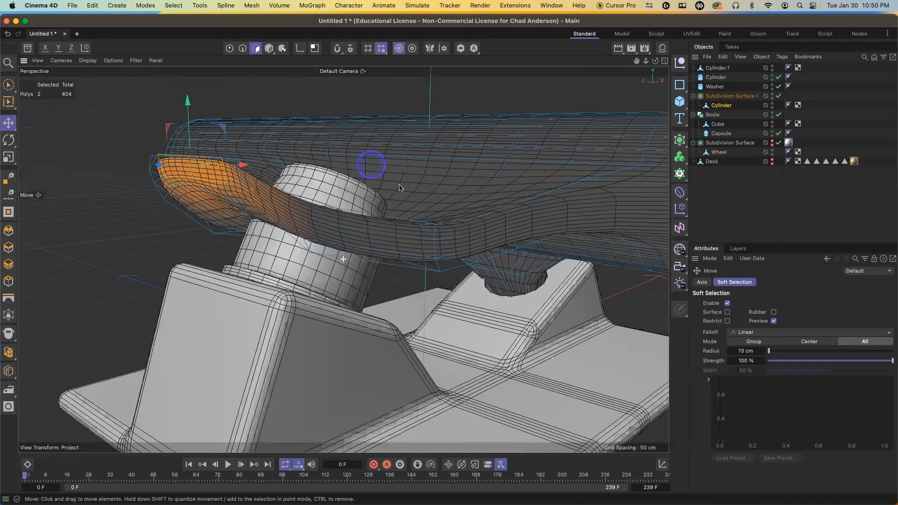
pyautogui.keyDown('alt'); pyautogui.moveTo(411, 211); pyautogui.dragTo(412, 211); pyautogui.keyUp('alt')
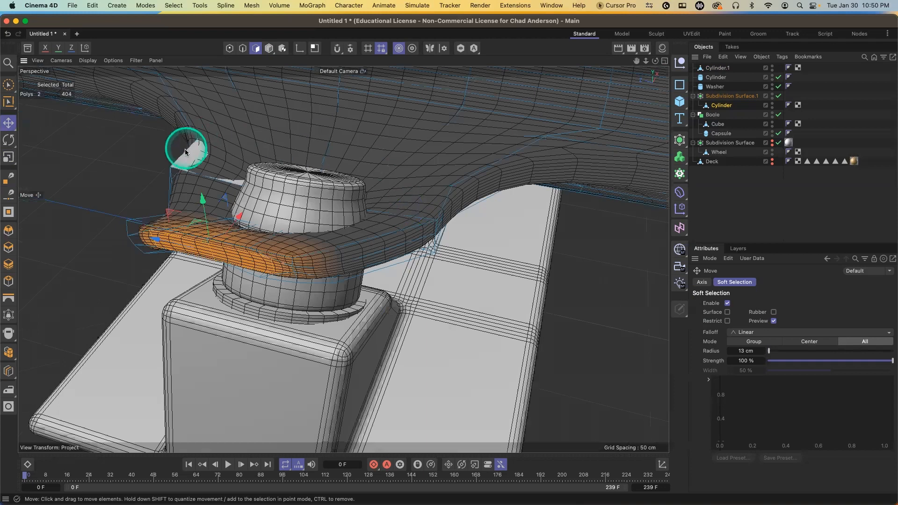
pyautogui.click(145, 165)
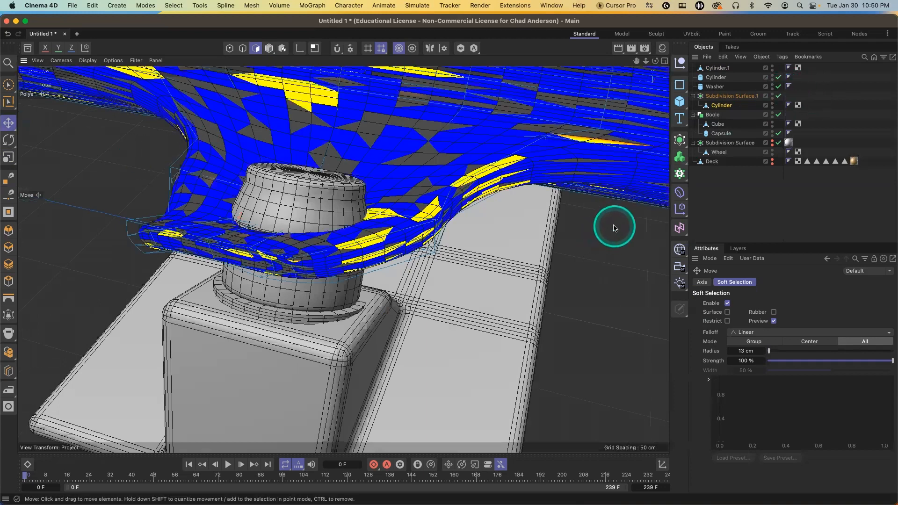
pyautogui.press('super+z')
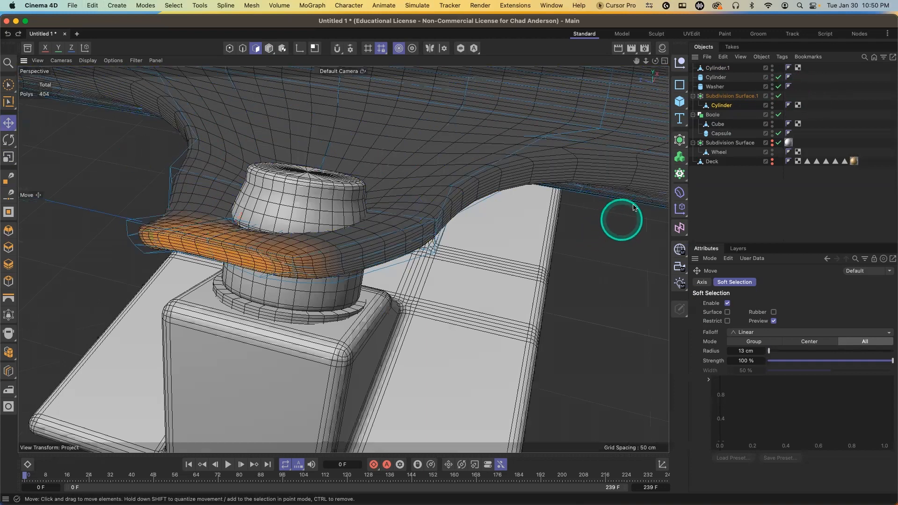
# Turn off Subdivision Surface.1 to expose the base mesh at the hanger arm's tip
pyautogui.click(779, 96)
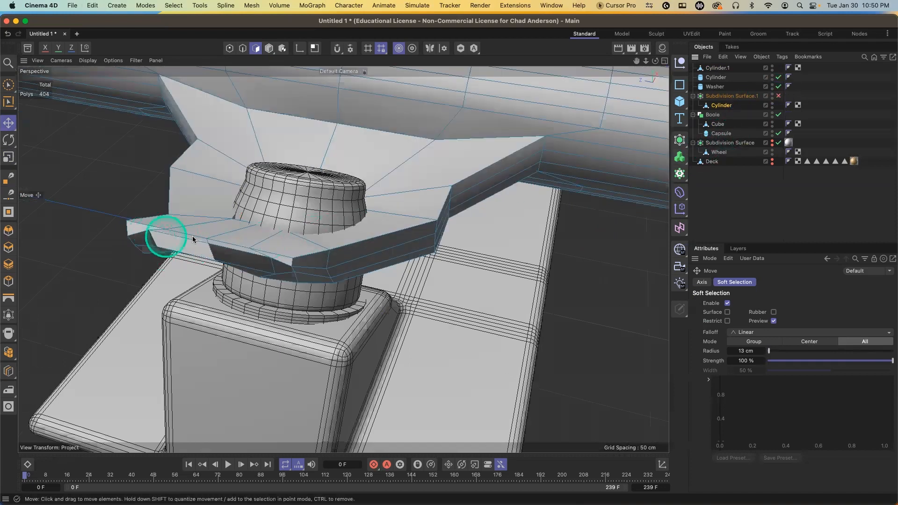
pyautogui.scroll(4, 318, 257)
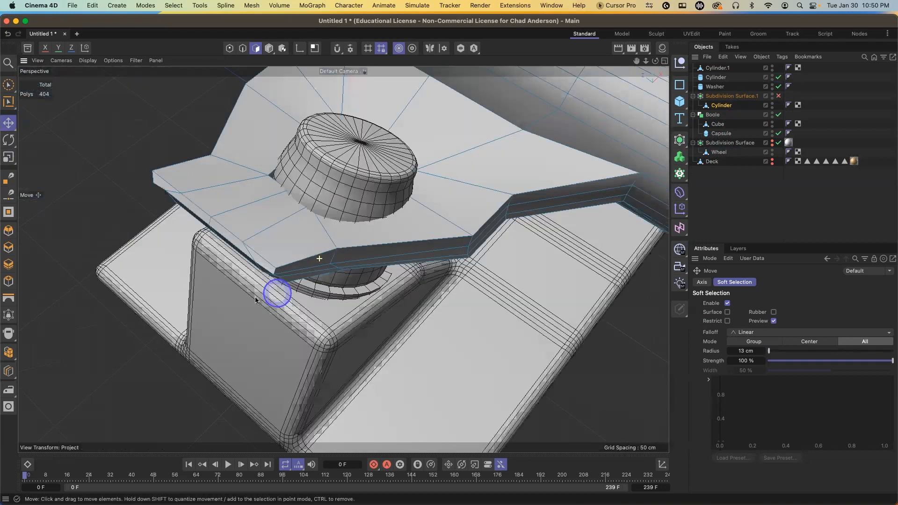
pyautogui.keyDown('alt'); pyautogui.moveTo(255, 297); pyautogui.dragTo(298, 251); pyautogui.keyUp('alt')
pyautogui.keyDown('alt'); pyautogui.moveTo(412, 173); pyautogui.dragTo(455, 176); pyautogui.keyUp('alt')
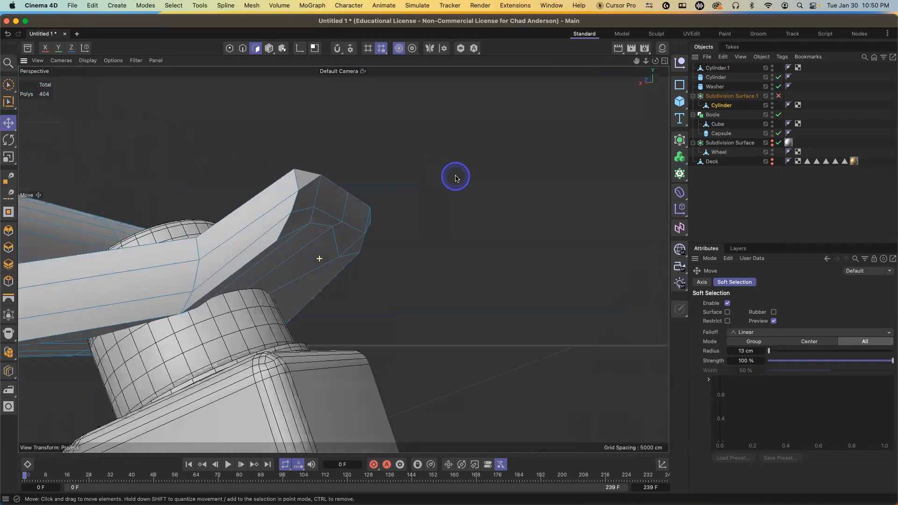
pyautogui.keyDown('alt'); pyautogui.moveTo(392, 233); pyautogui.dragTo(335, 306); pyautogui.keyUp('alt')
pyautogui.keyDown('alt'); pyautogui.moveTo(347, 376); pyautogui.dragTo(317, 411); pyautogui.keyUp('alt')
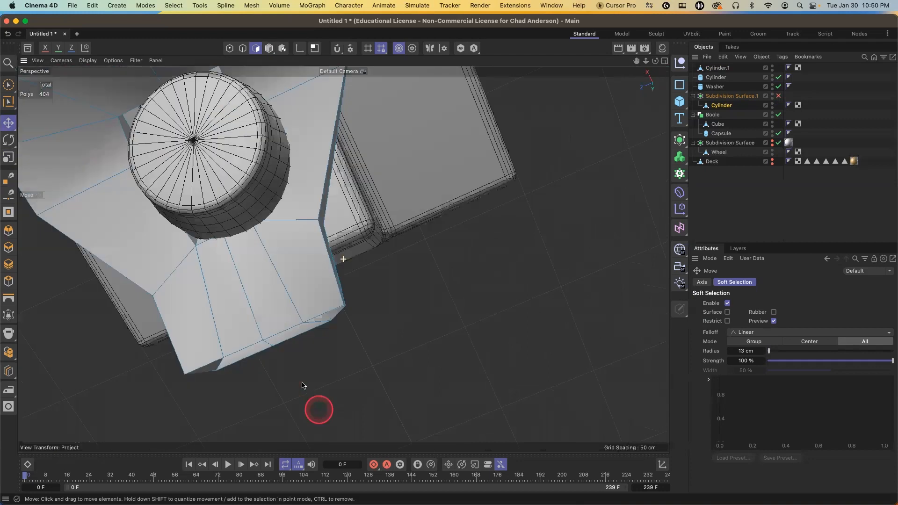
# Select the end polygons of the hanger arm's tip with Rectangle Selection, including hidden faces
pyautogui.click(8, 86)
pyautogui.click(47, 114)
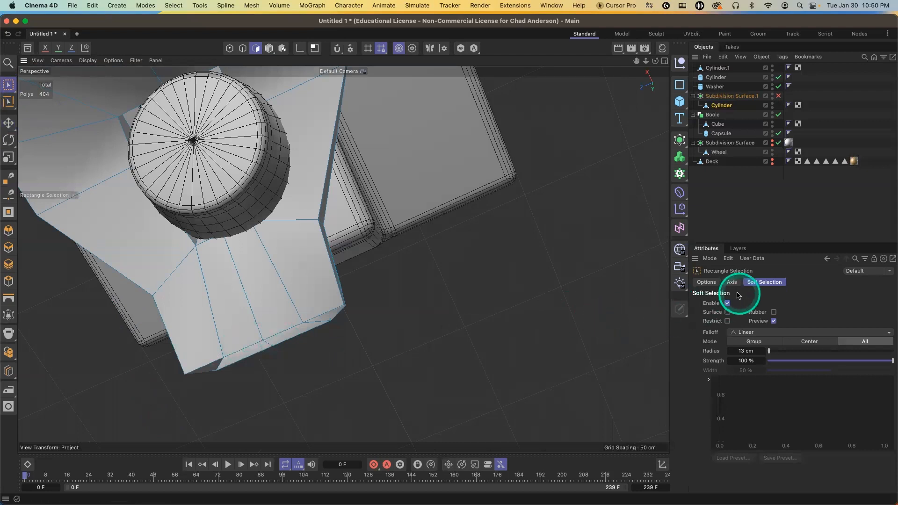
pyautogui.click(710, 282)
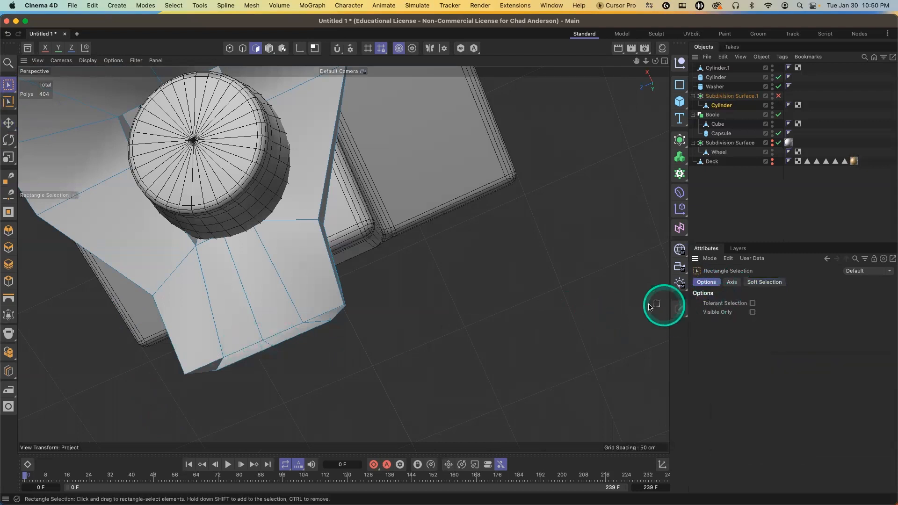
pyautogui.moveTo(153, 362); pyautogui.dragTo(264, 376)
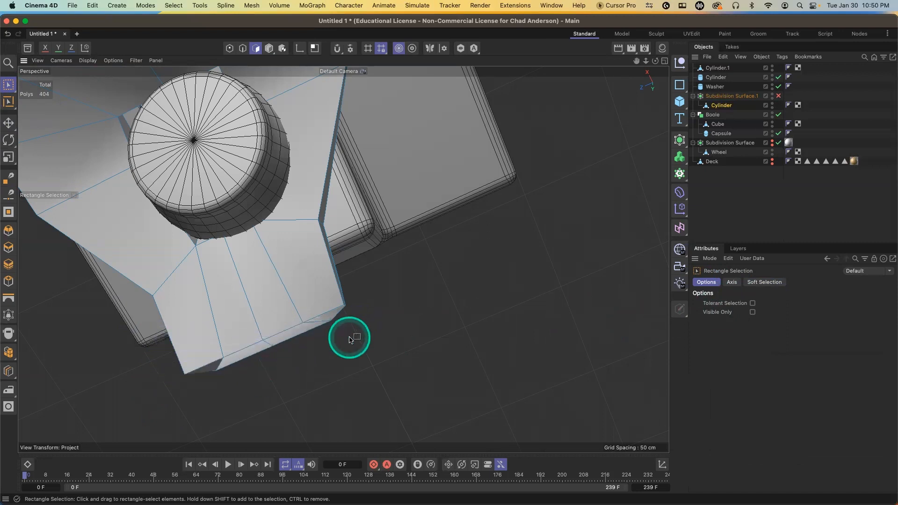
pyautogui.moveTo(342, 350); pyautogui.dragTo(331, 349, button='right')
pyautogui.press('super+z')
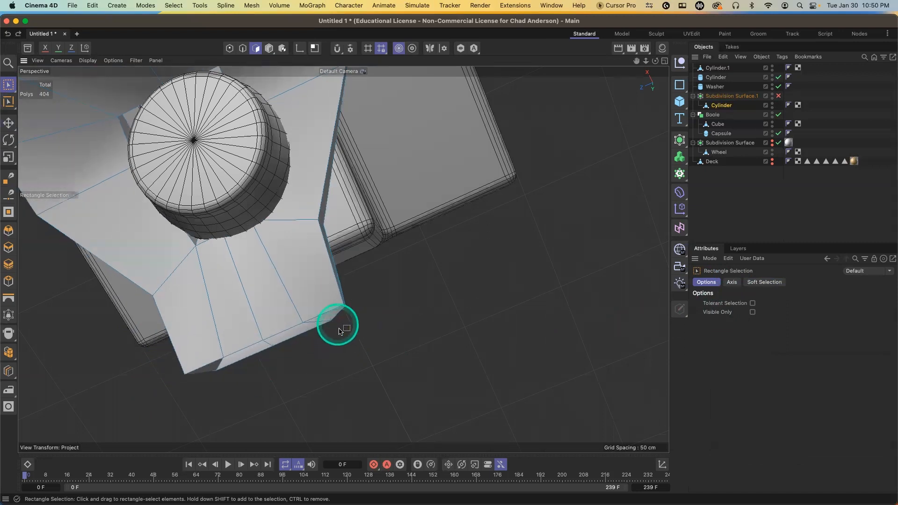
pyautogui.keyDown('alt'); pyautogui.moveTo(318, 310); pyautogui.dragTo(397, 301); pyautogui.keyUp('alt')
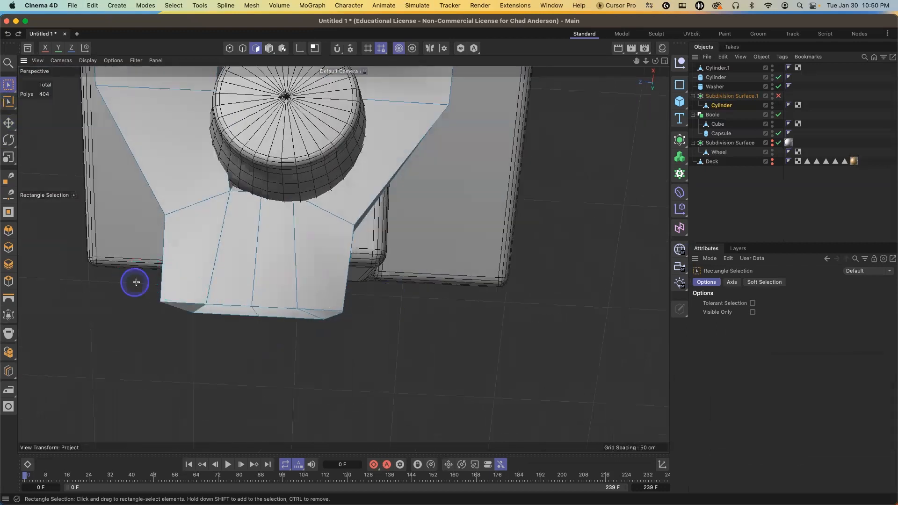
pyautogui.moveTo(135, 282); pyautogui.dragTo(395, 345)
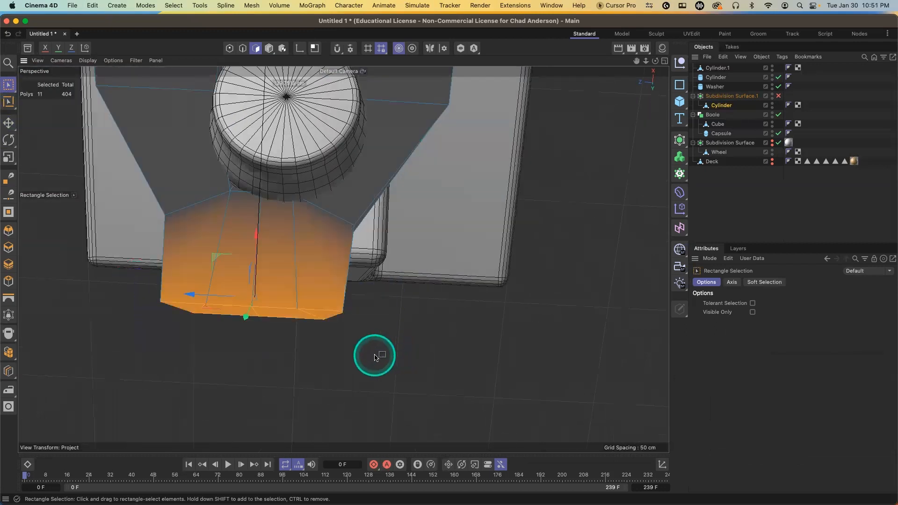
# Disable Soft Selection for the Rectangle Selection tool
pyautogui.click(760, 282)
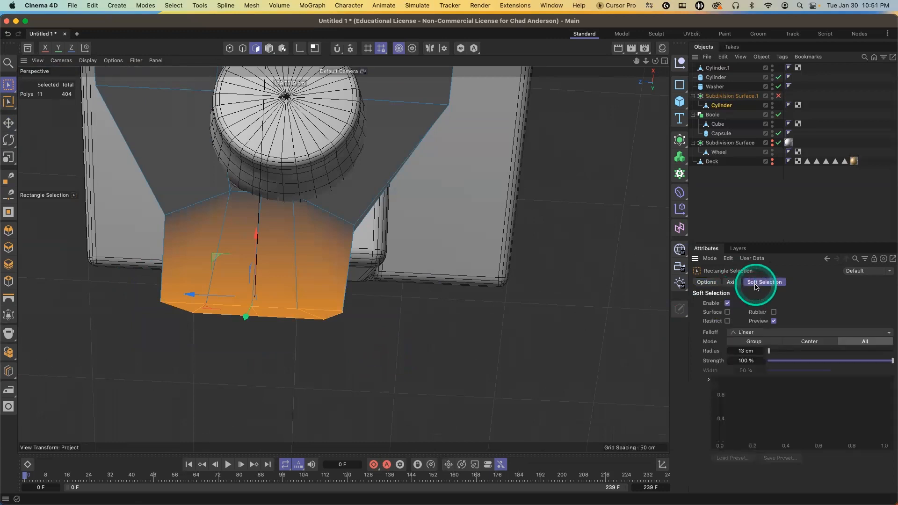
pyautogui.click(731, 304)
pyautogui.click(727, 303)
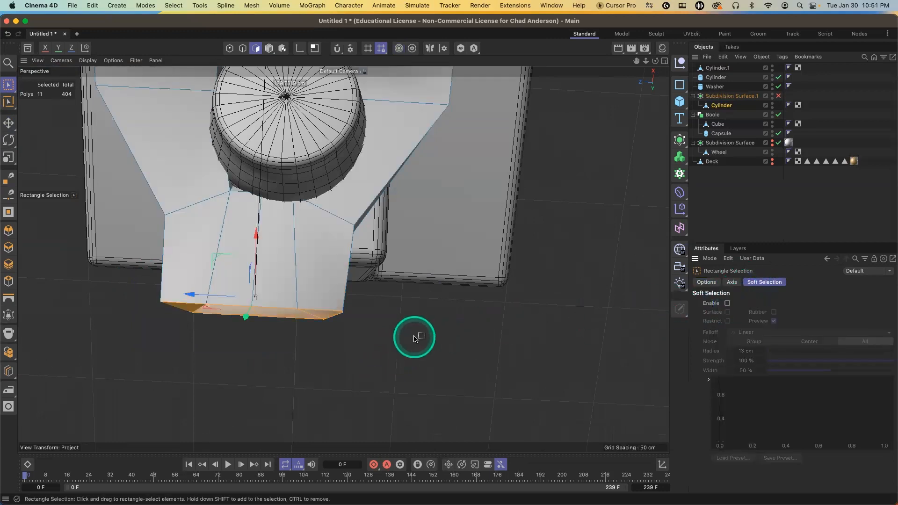
# Reselect all the end-face polygons of the hanger arm's tip with a rectangle and delete them
pyautogui.keyDown('alt'); pyautogui.moveTo(389, 315); pyautogui.dragTo(340, 187); pyautogui.keyUp('alt')
pyautogui.keyDown('alt'); pyautogui.moveTo(287, 296); pyautogui.dragTo(371, 337); pyautogui.keyUp('alt')
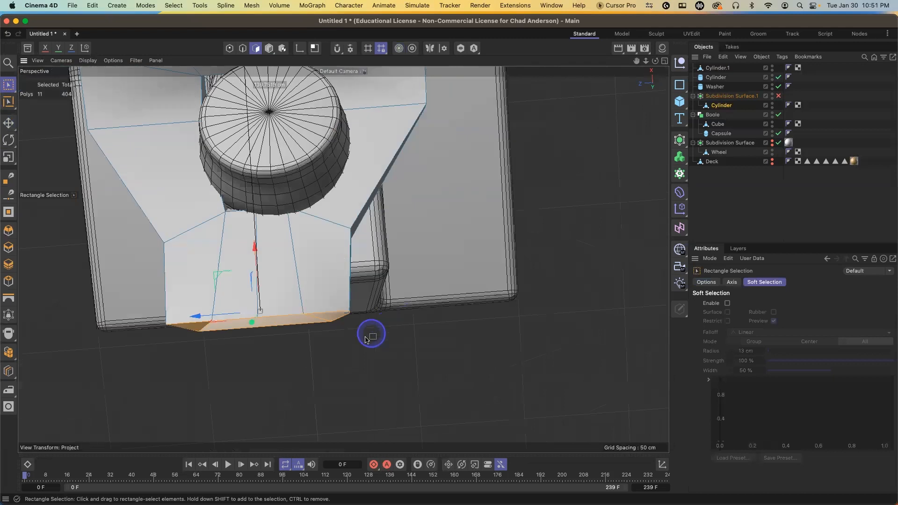
pyautogui.moveTo(136, 286); pyautogui.dragTo(381, 348)
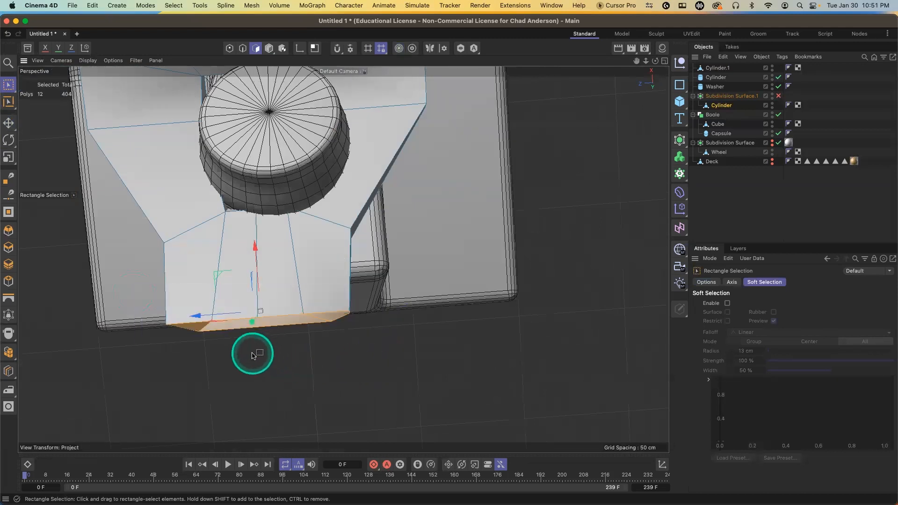
pyautogui.keyDown('alt'); pyautogui.moveTo(249, 355); pyautogui.dragTo(215, 201); pyautogui.keyUp('alt')
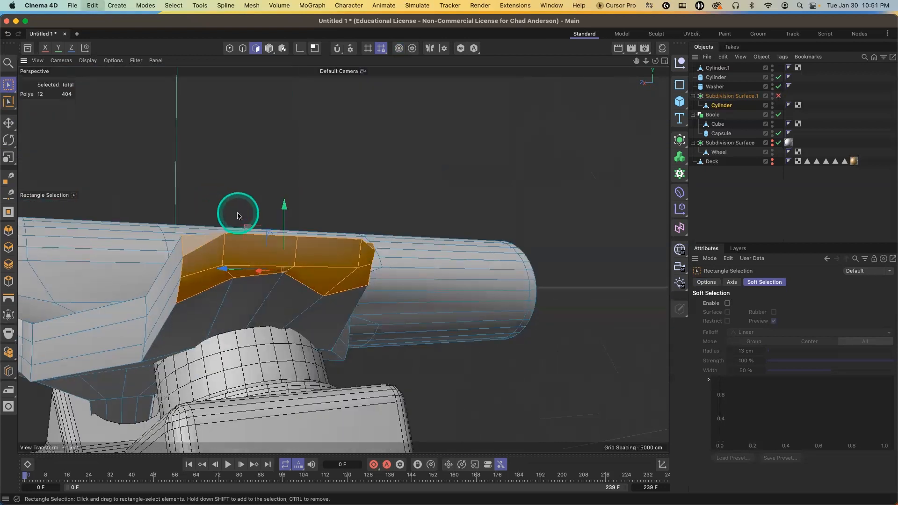
pyautogui.press('Delete')
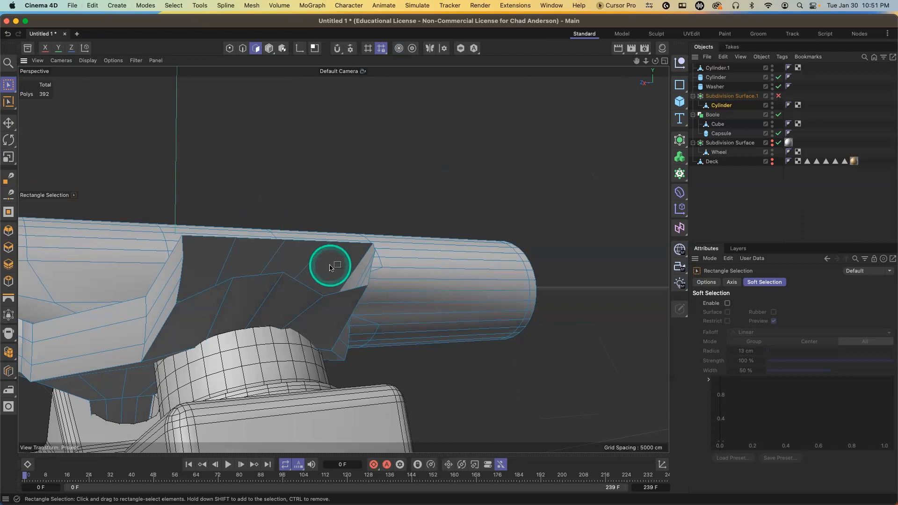
# Fill the open end of the hanger arm's tip with a single N-gon using Close Polygon Hole
pyautogui.press('m')
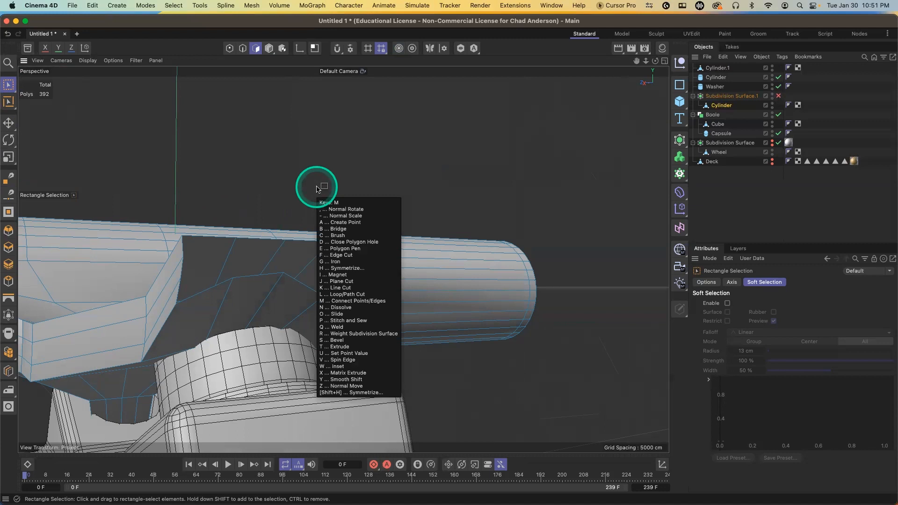
pyautogui.press('d')
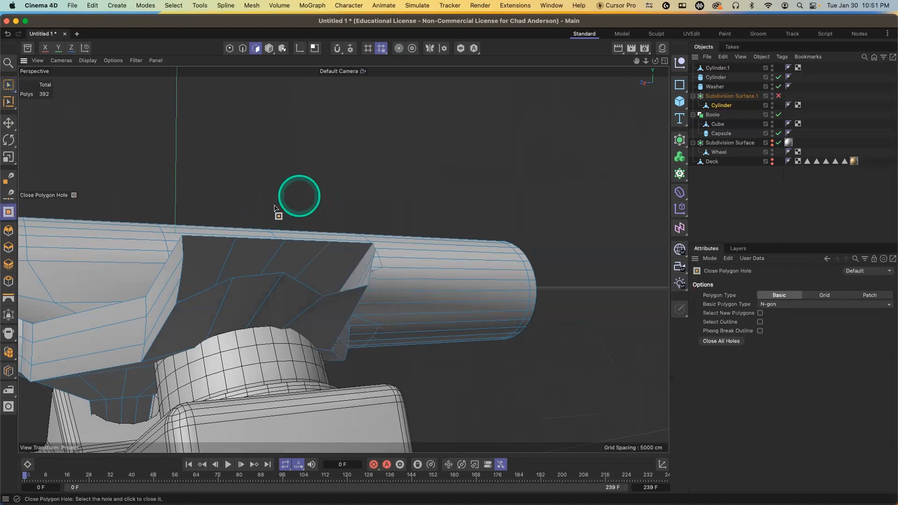
pyautogui.click(231, 242)
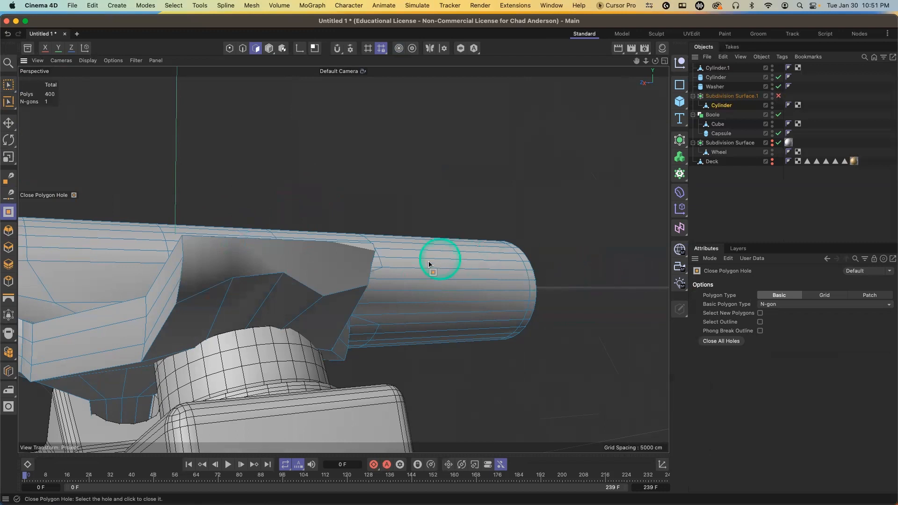
# Turn Subdivision Surface.1 back on and check the smoothed hanger with its closed arm tip
pyautogui.scroll(5, 429, 264)
pyautogui.keyDown('alt'); pyautogui.moveTo(305, 306); pyautogui.dragTo(281, 312); pyautogui.keyUp('alt')
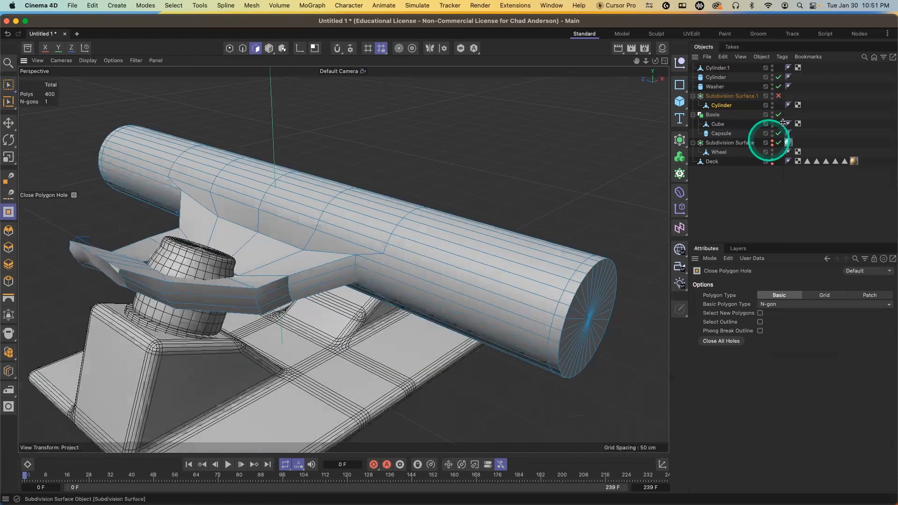
pyautogui.click(779, 97)
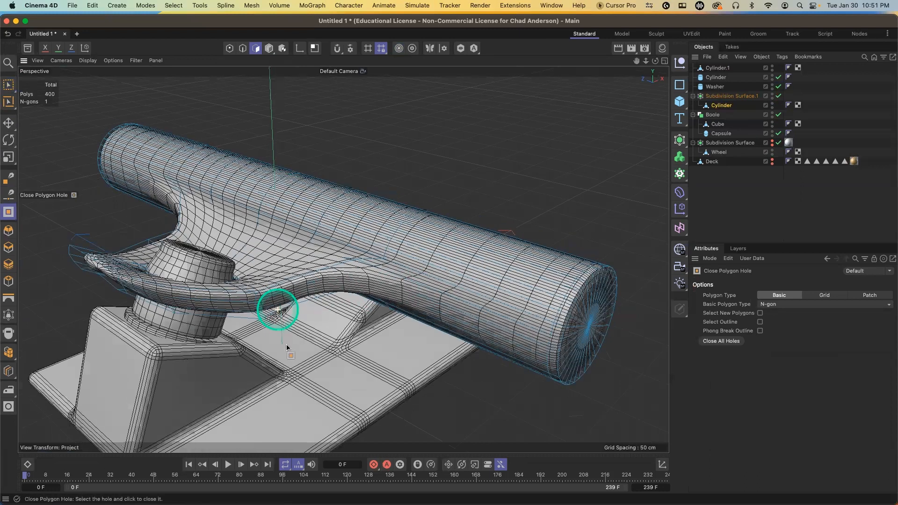
pyautogui.keyDown('alt'); pyautogui.moveTo(248, 345); pyautogui.dragTo(275, 320); pyautogui.keyUp('alt')
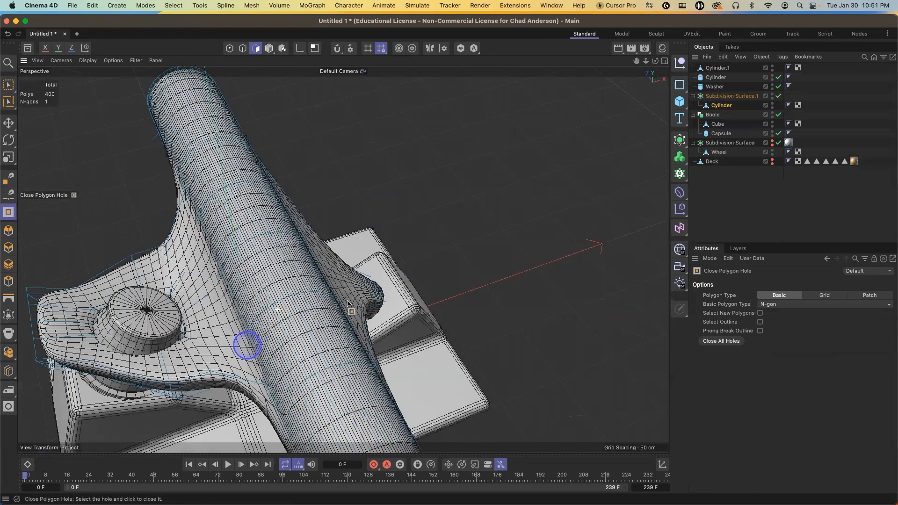
pyautogui.keyDown('alt'); pyautogui.moveTo(347, 304); pyautogui.dragTo(295, 320); pyautogui.keyUp('alt')
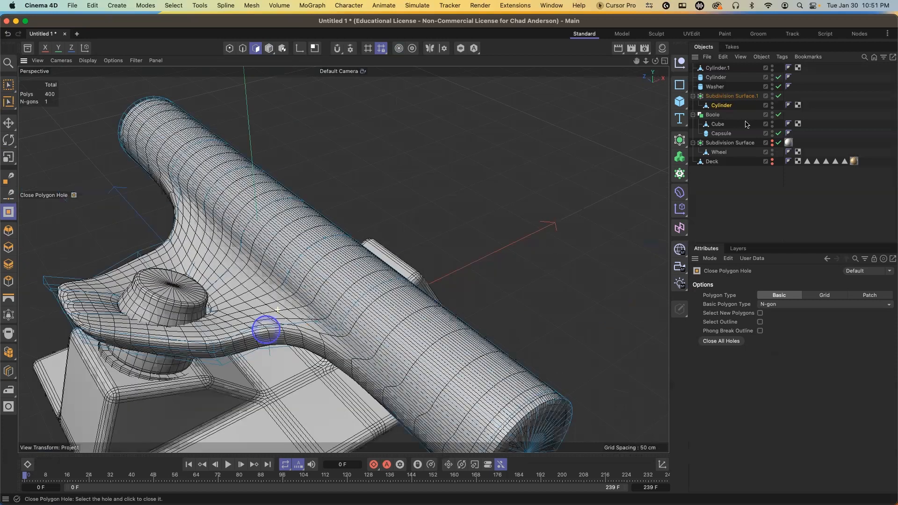
# Turn off Subdivision Surface.1, select the N-gon end face of the hanger arm's tip and move it down and inward toward the kingpin bushings
pyautogui.click(779, 96)
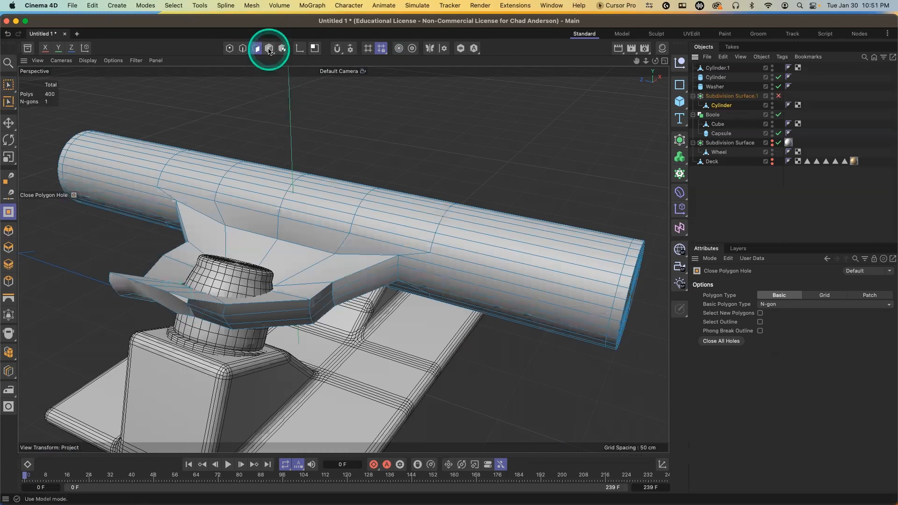
pyautogui.press('e')
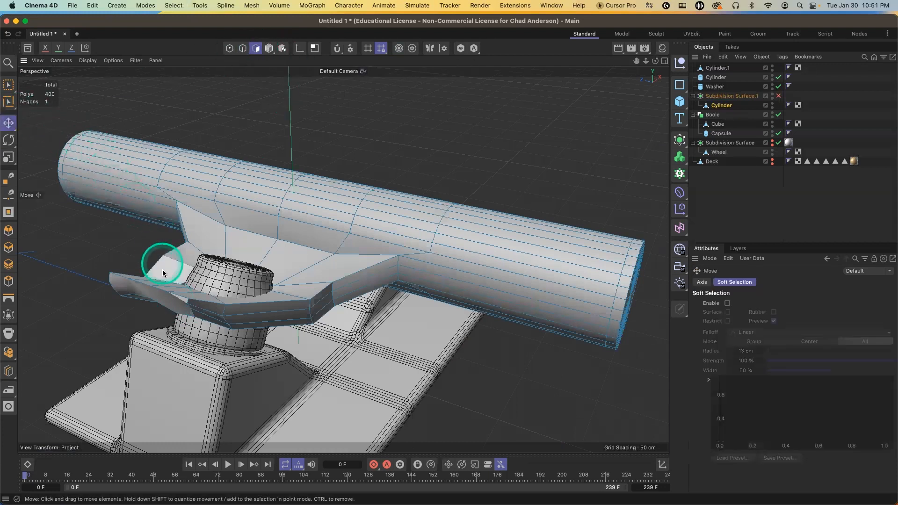
pyautogui.click(165, 300)
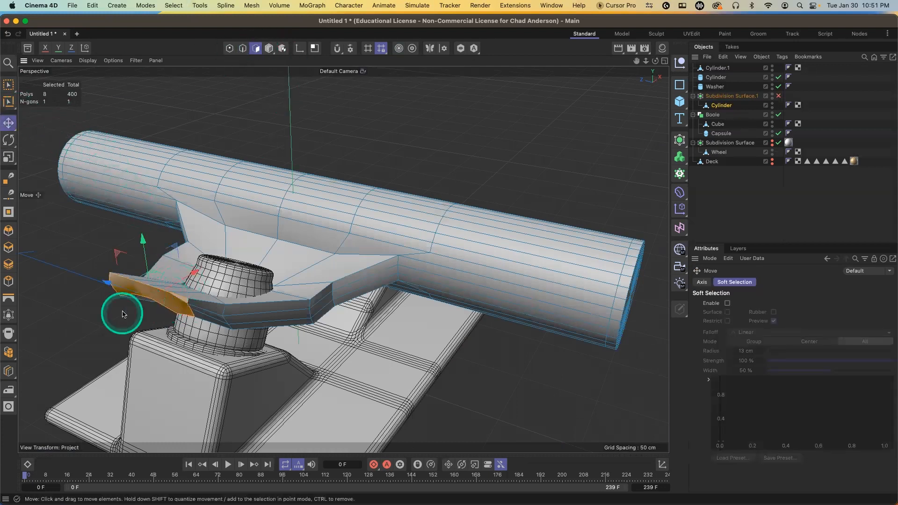
pyautogui.keyDown('alt'); pyautogui.moveTo(172, 304); pyautogui.dragTo(105, 313); pyautogui.keyUp('alt')
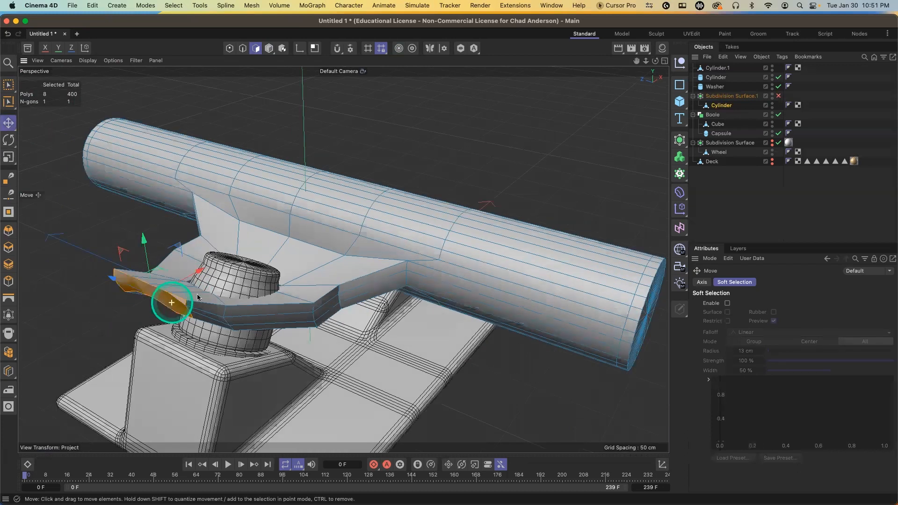
pyautogui.keyDown('alt'); pyautogui.moveTo(197, 298); pyautogui.dragTo(263, 305); pyautogui.keyUp('alt')
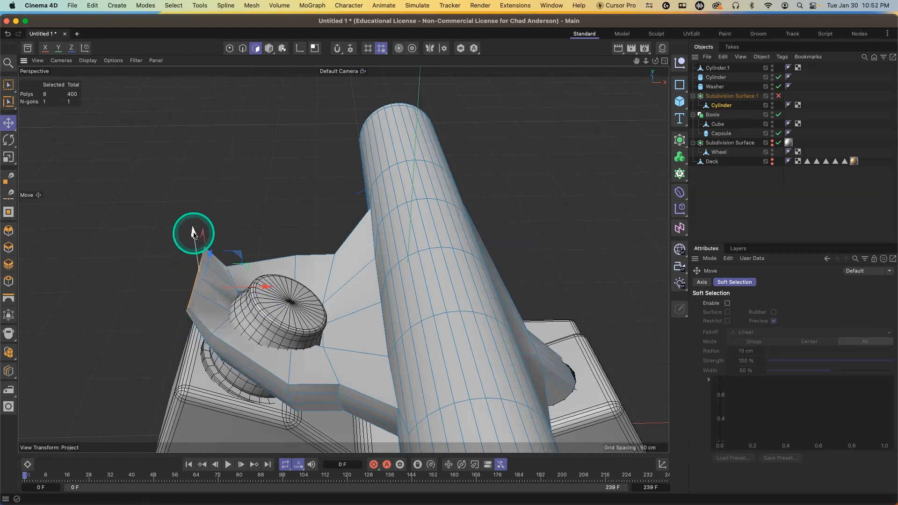
pyautogui.moveTo(194, 235); pyautogui.dragTo(195, 253)
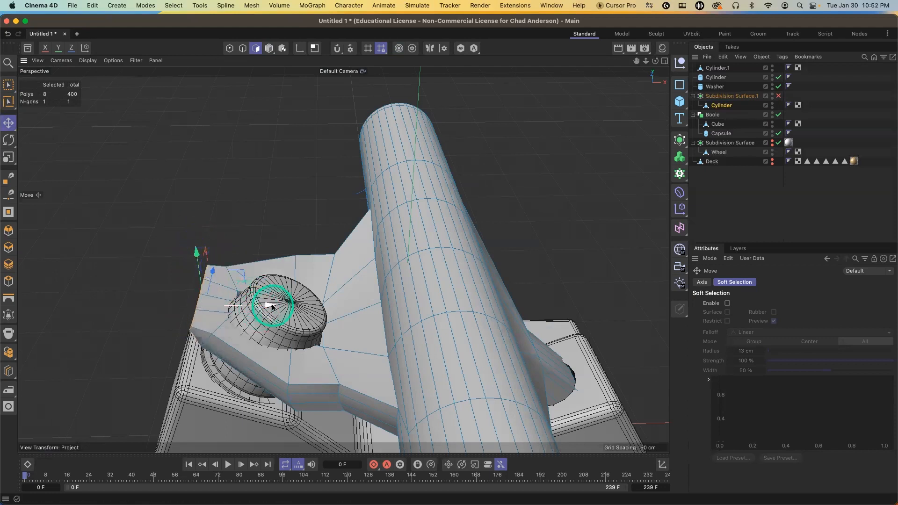
pyautogui.moveTo(272, 308); pyautogui.dragTo(303, 330)
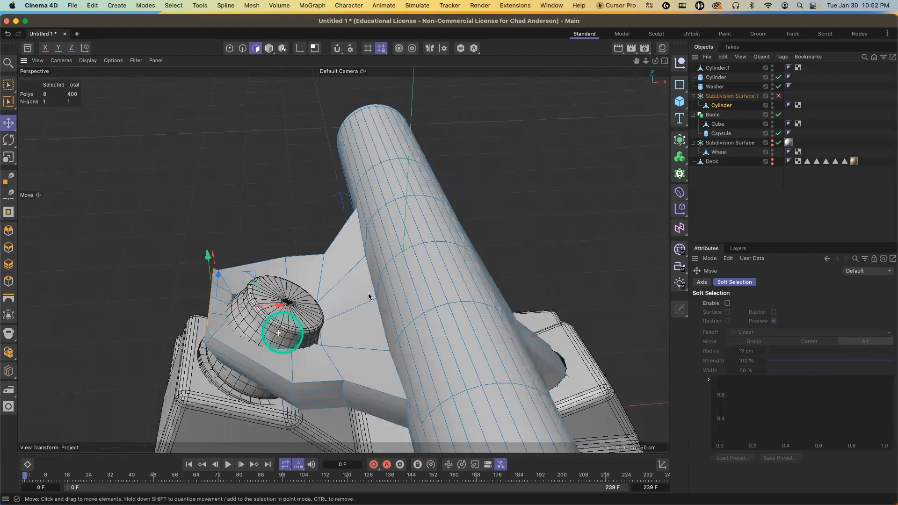
# Scale the end face of the hanger arm's tip vertically to make it flatter
pyautogui.keyDown('alt'); pyautogui.moveTo(368, 296); pyautogui.dragTo(315, 257); pyautogui.keyUp('alt')
pyautogui.press('t')
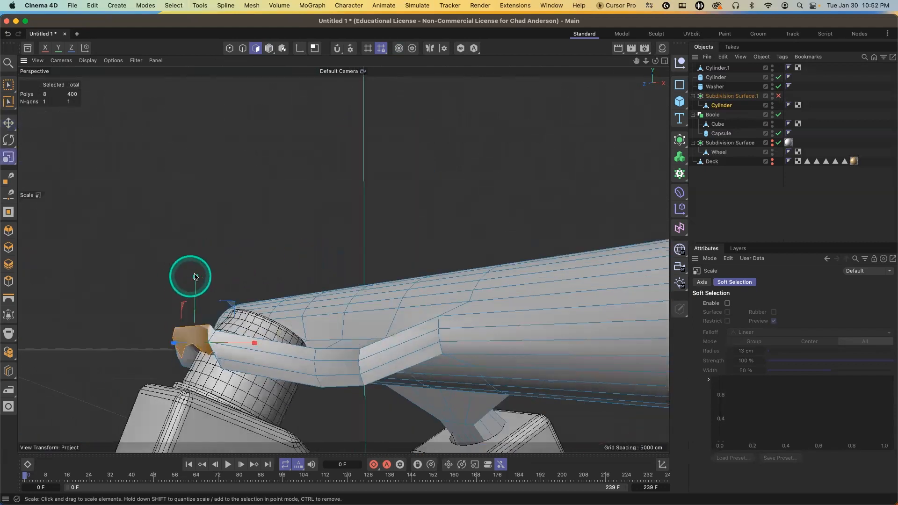
pyautogui.moveTo(195, 276); pyautogui.dragTo(197, 300)
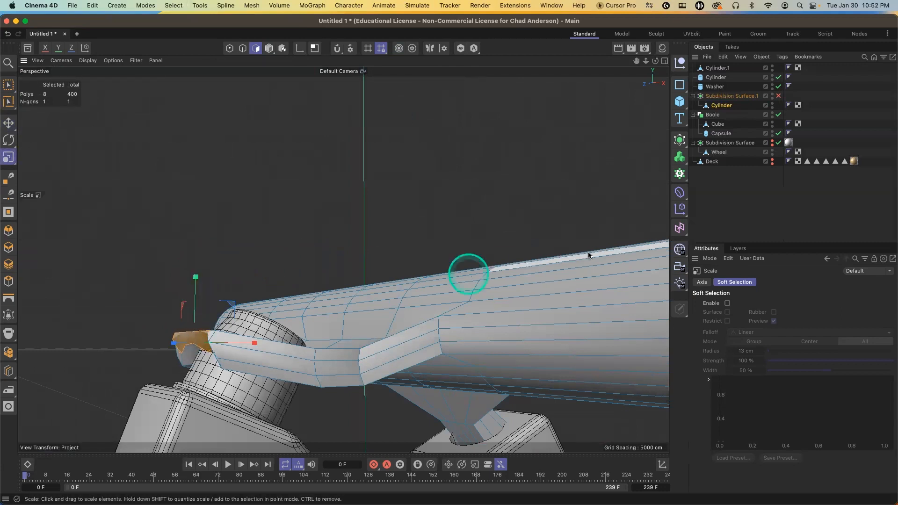
# Turn Subdivision Surface.1 back on and check the smoothed hanger's reshaped arm tip from several angles
pyautogui.click(778, 96)
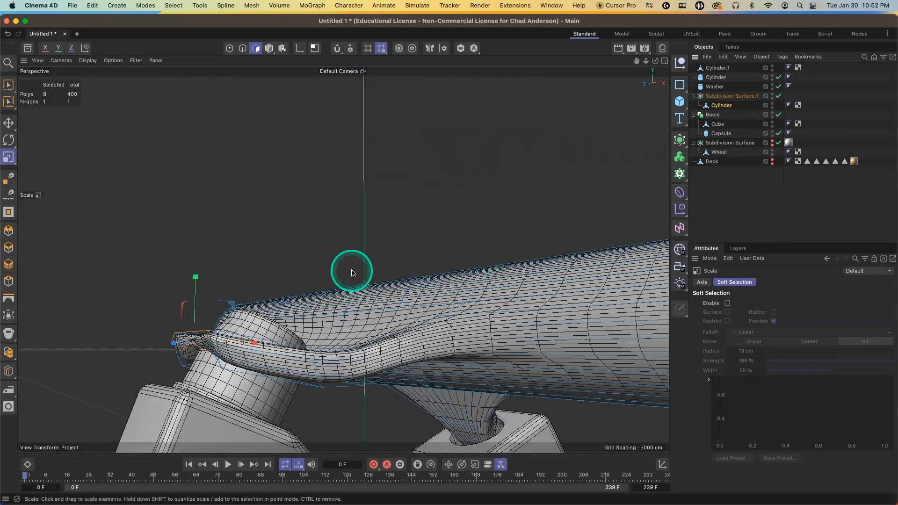
pyautogui.keyDown('alt'); pyautogui.moveTo(298, 333); pyautogui.dragTo(232, 359); pyautogui.keyUp('alt')
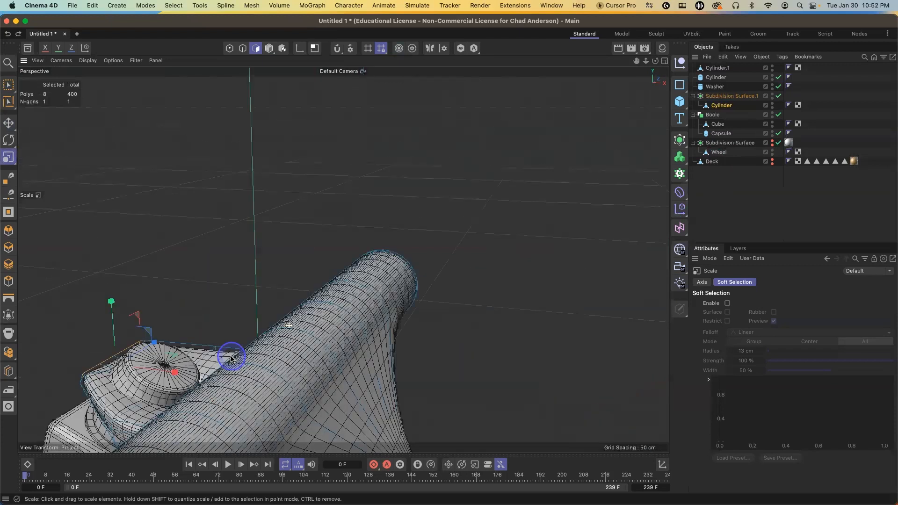
pyautogui.keyDown('alt'); pyautogui.moveTo(290, 336); pyautogui.dragTo(331, 404); pyautogui.keyUp('alt')
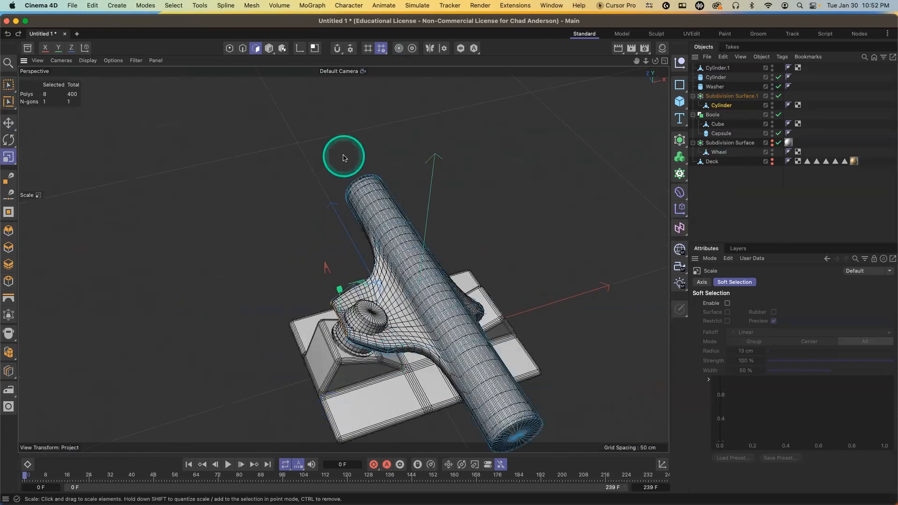
pyautogui.click(719, 125)
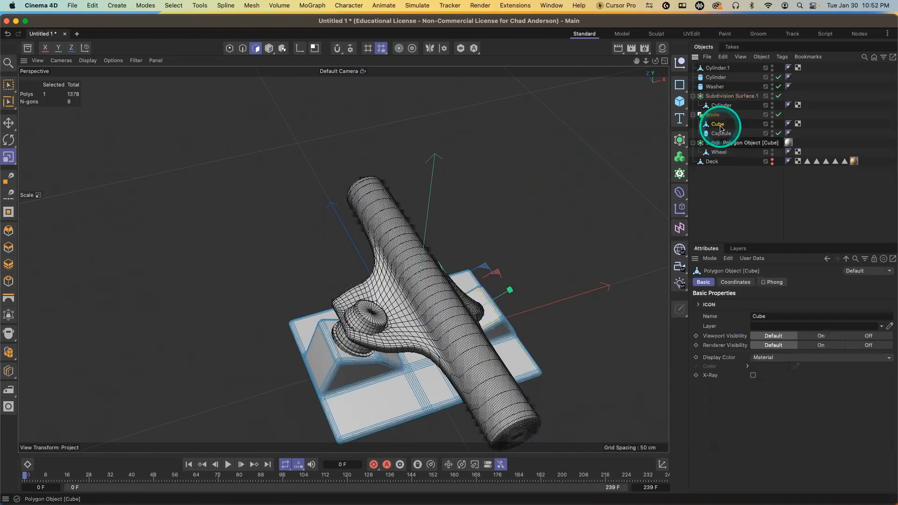
pyautogui.click(708, 115)
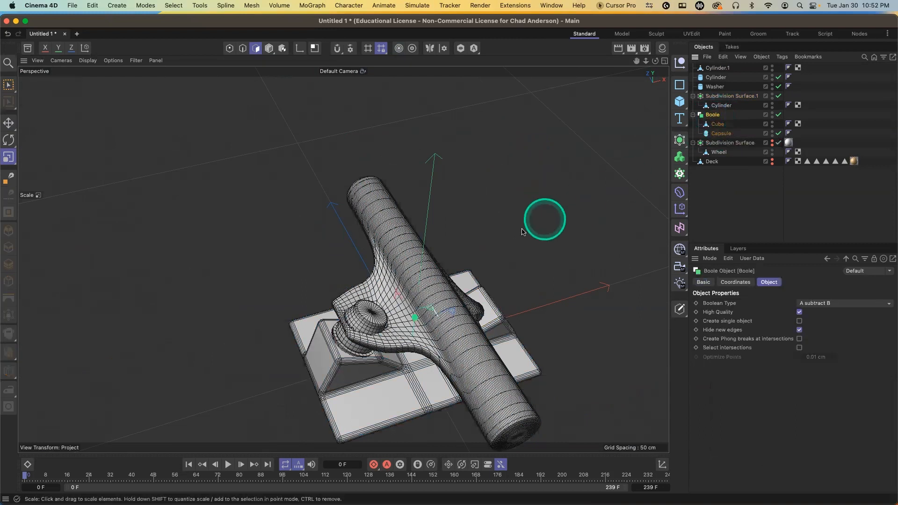
pyautogui.rightClick(717, 117)
pyautogui.moveTo(809, 227)
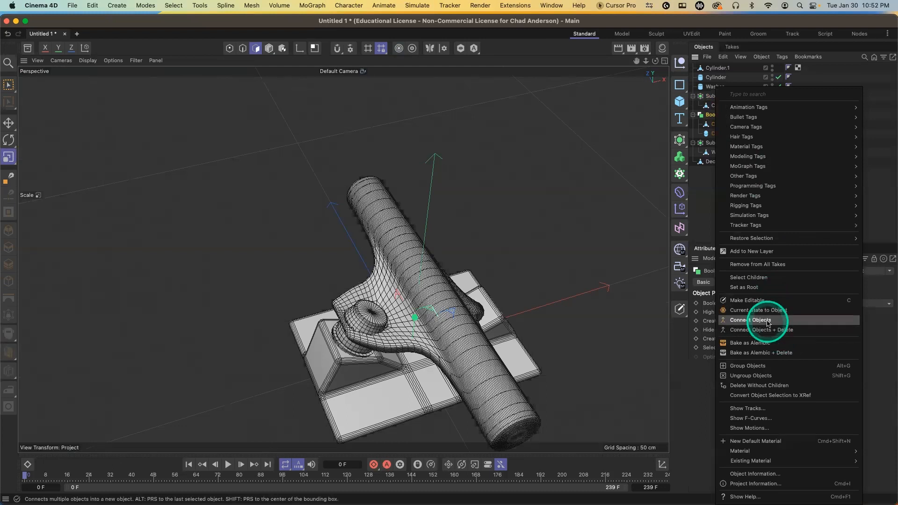
pyautogui.click(701, 194)
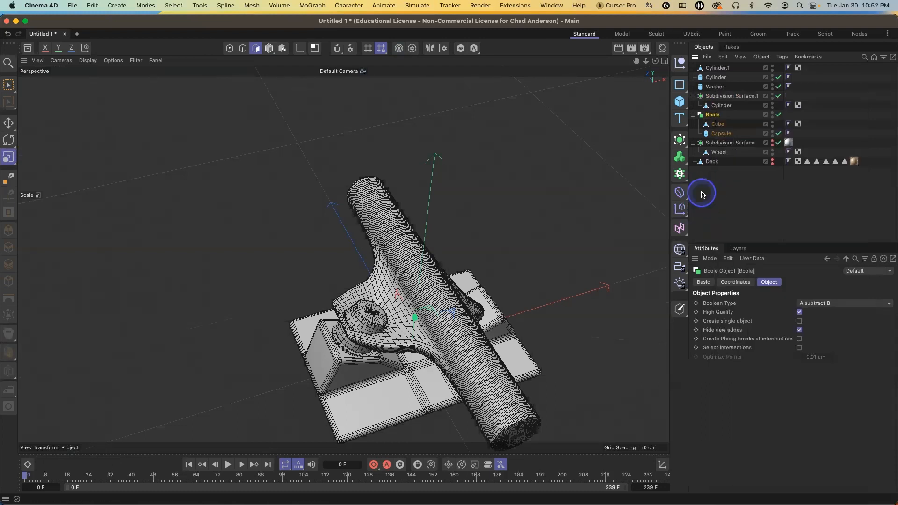
# Merge the Boole, Cube and Capsule into one polygon object with Connect Objects + Delete, and clear its polygon selection
pyautogui.click(719, 126)
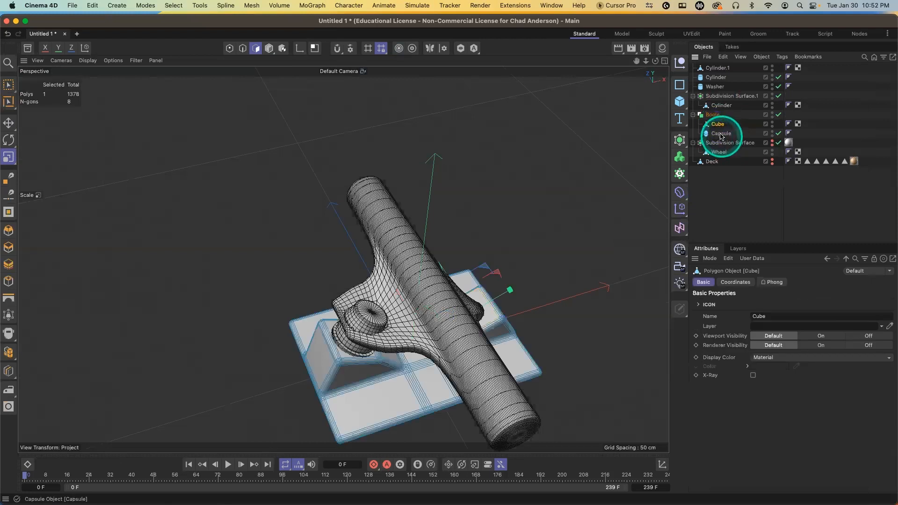
pyautogui.rightClick(714, 117)
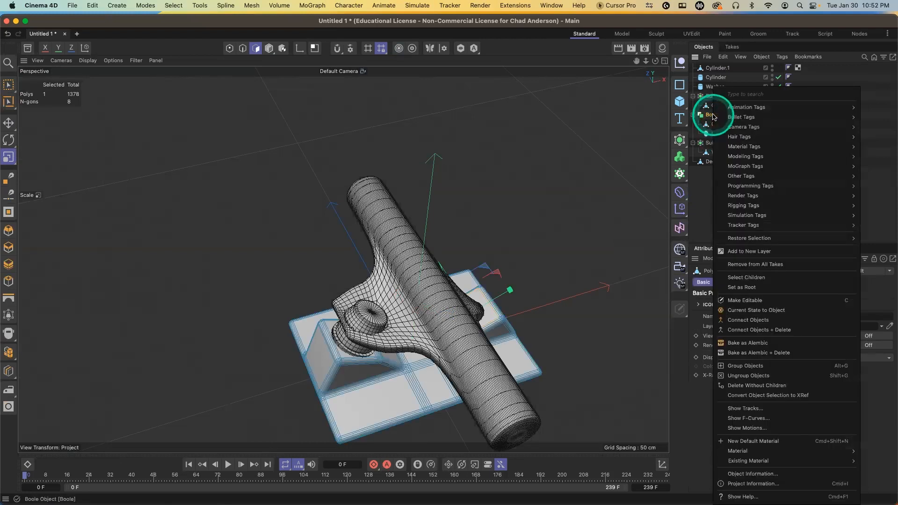
pyautogui.click(713, 117)
pyautogui.keyDown('shift'); pyautogui.click(722, 133); pyautogui.keyUp('shift')
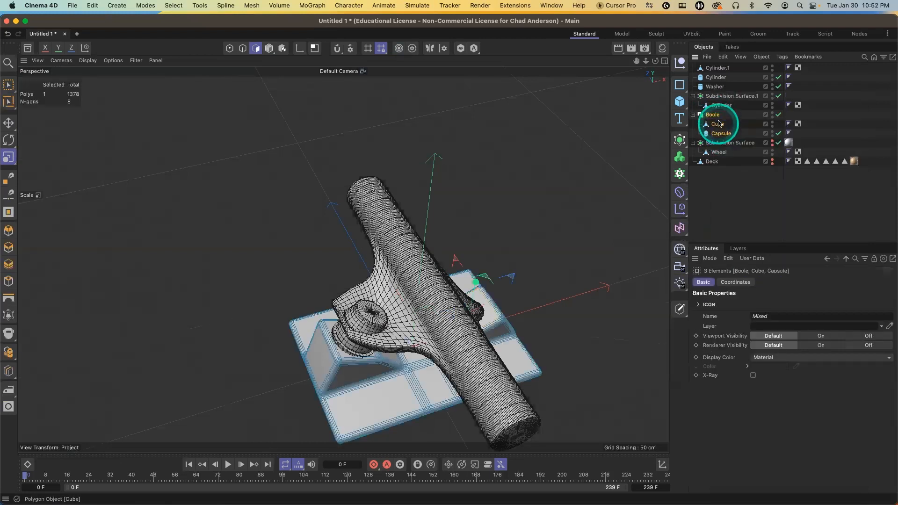
pyautogui.rightClick(719, 118)
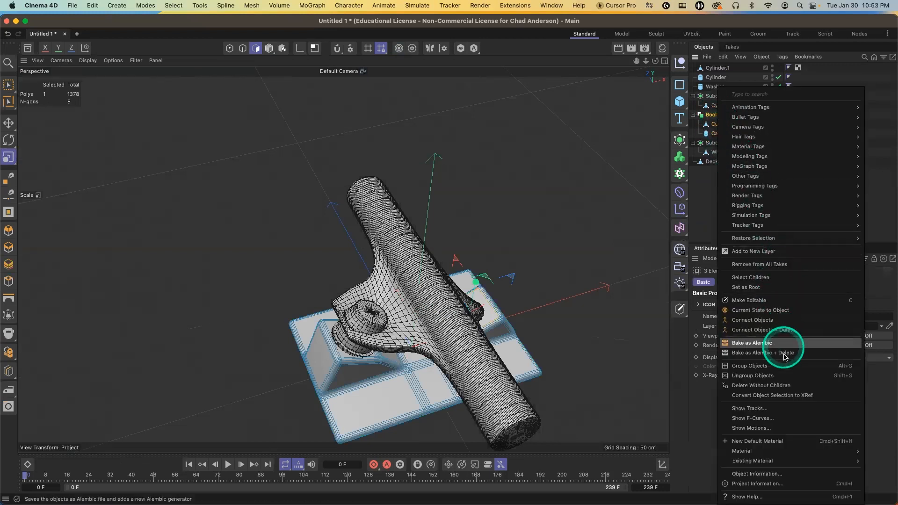
pyautogui.click(777, 333)
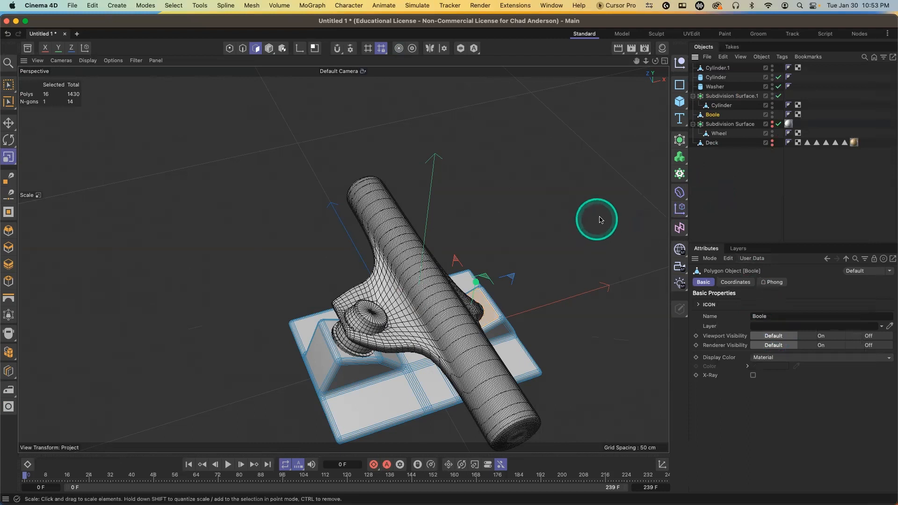
pyautogui.click(575, 255)
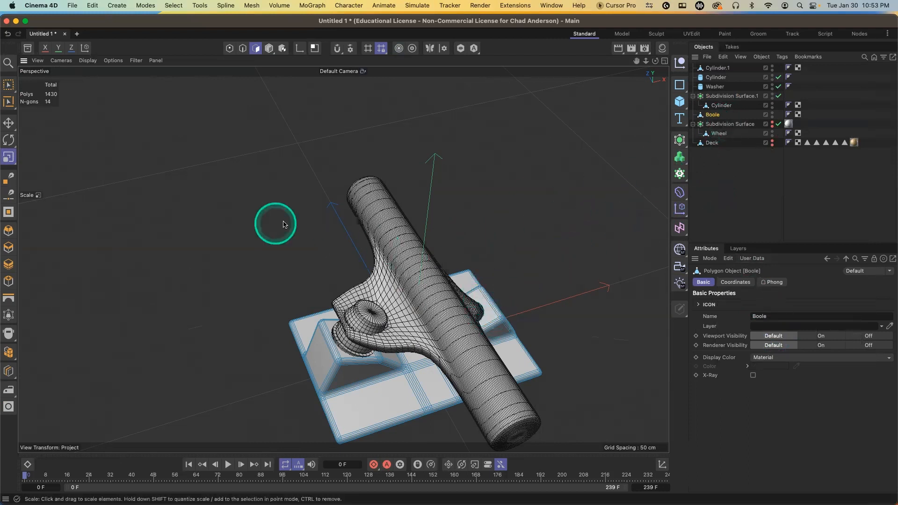
# Add a Cylinder primitive, shrink it to a narrow bolt-hole size and move it beside the truck's base plate in Model mode
pyautogui.click(680, 102)
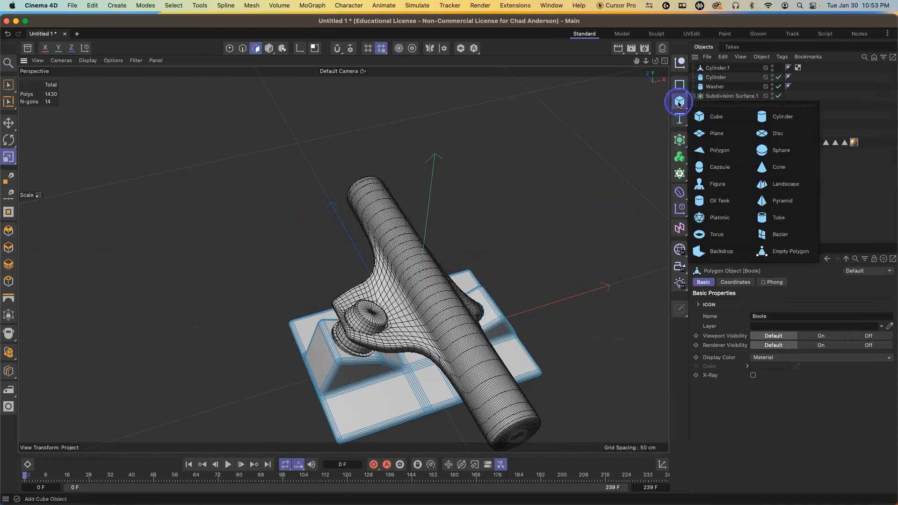
pyautogui.click(788, 116)
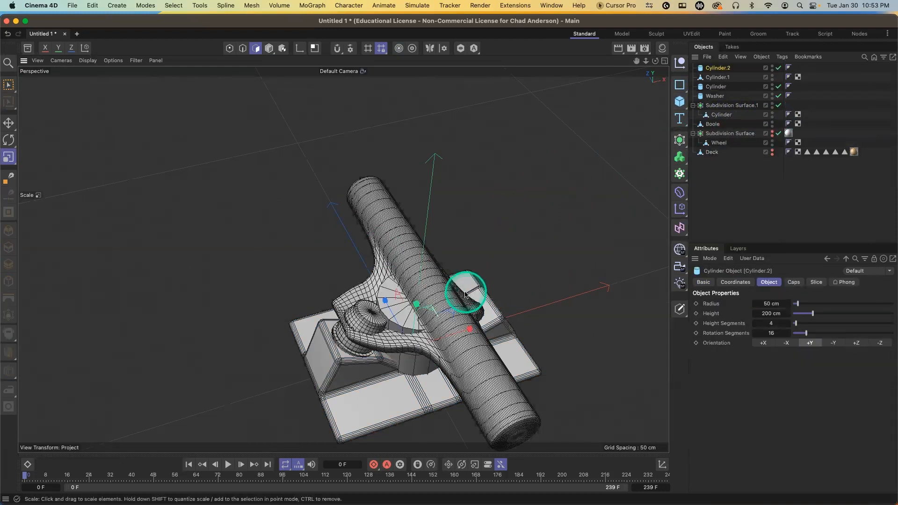
pyautogui.press('e')
pyautogui.moveTo(473, 322); pyautogui.dragTo(279, 373)
pyautogui.click(269, 48)
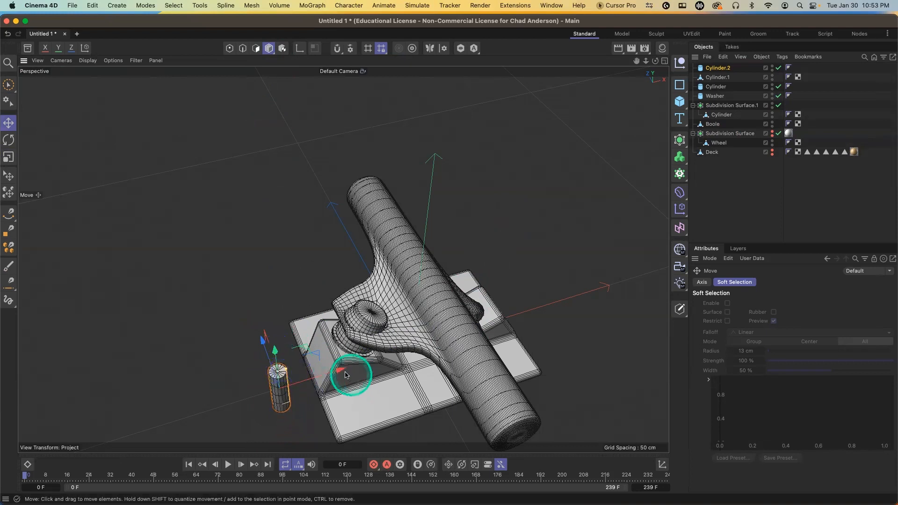
# Position the narrow cylinder so it passes through the base plate's near corner on the kingpin side
pyautogui.moveTo(344, 371); pyautogui.dragTo(415, 368)
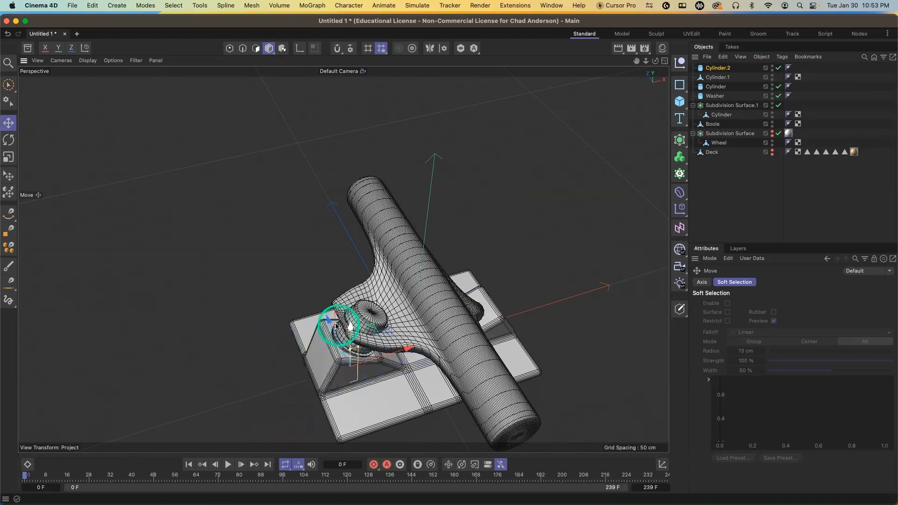
pyautogui.moveTo(326, 318); pyautogui.dragTo(344, 359)
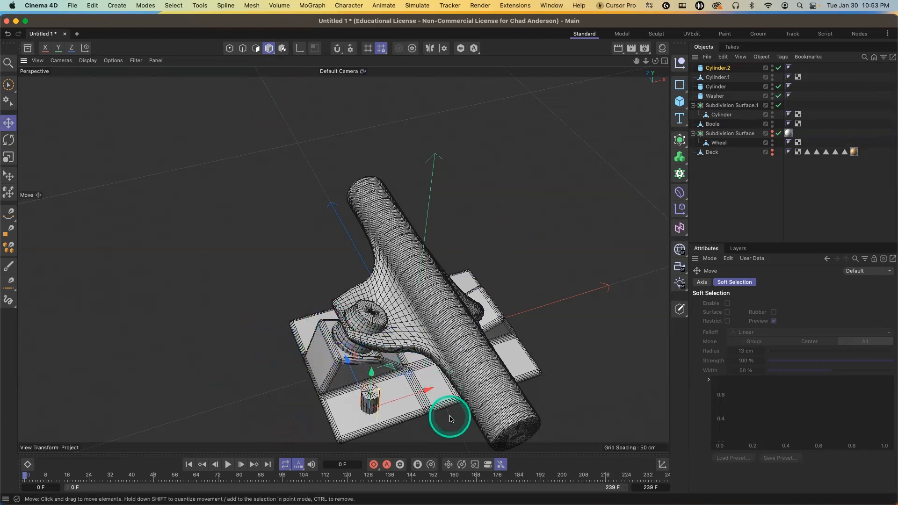
pyautogui.moveTo(445, 416); pyautogui.dragTo(381, 373)
pyautogui.press('super+z')
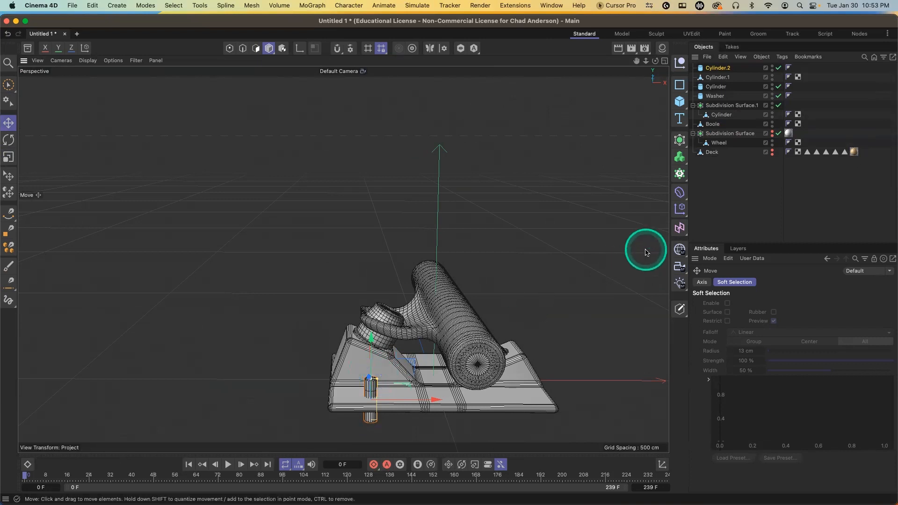
# Rename the merged Boole polygon object as Bottom Plate and place it first in the object hierarchy, above Cylinder.2
pyautogui.moveTo(716, 124); pyautogui.dragTo(717, 74)
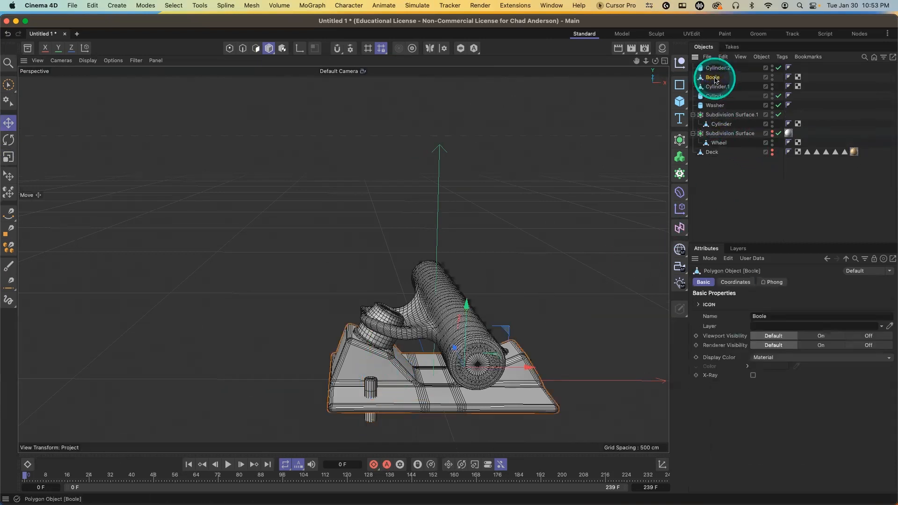
pyautogui.doubleClick(715, 78)
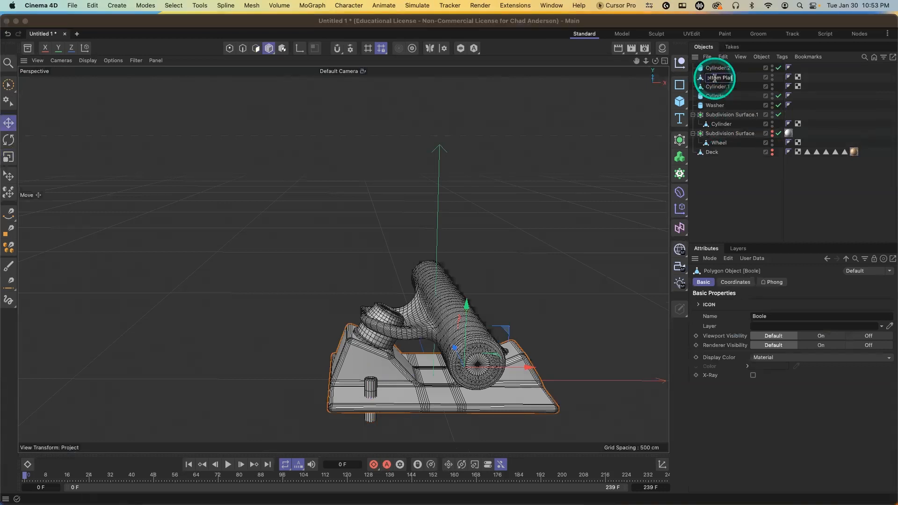
pyautogui.write('Bottom Plate')
pyautogui.press('Return')
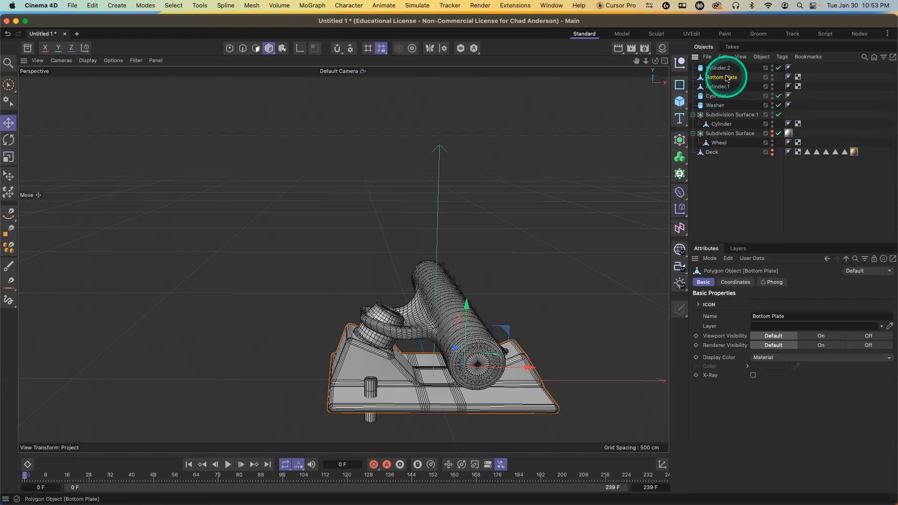
pyautogui.moveTo(725, 78); pyautogui.dragTo(721, 67)
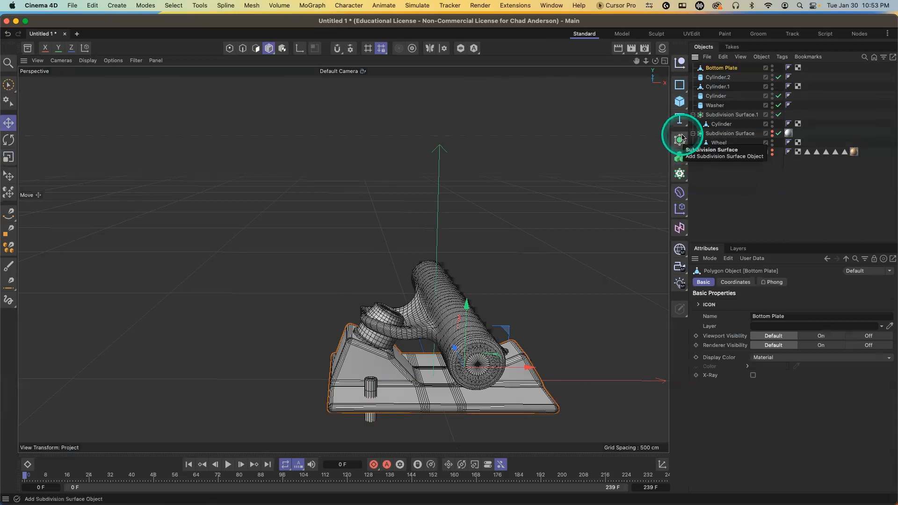
# Add a Boole object and nest Bottom Plate and Cylinder.2 in it to subtract the cylinder from the plate
pyautogui.moveTo(679, 139); pyautogui.dragTo(804, 217)
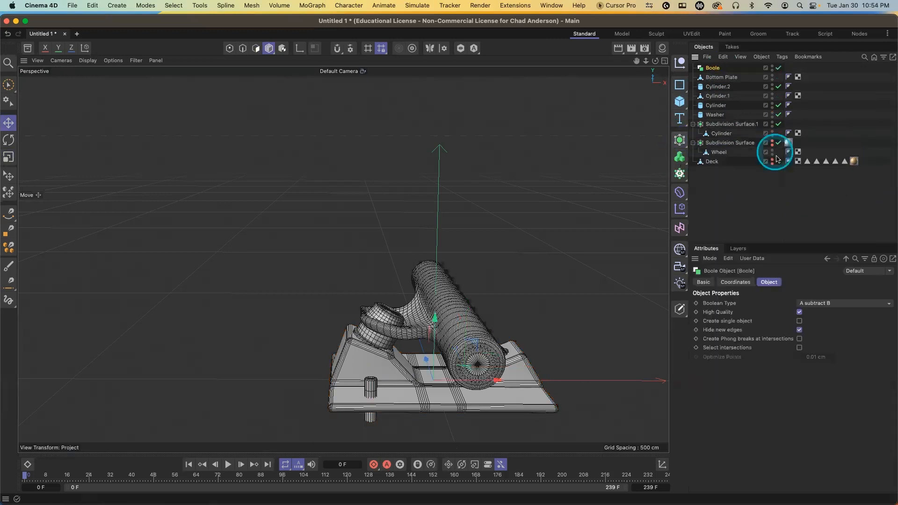
pyautogui.click(720, 78)
pyautogui.keyDown('ctrl'); pyautogui.click(724, 87); pyautogui.keyUp('ctrl')
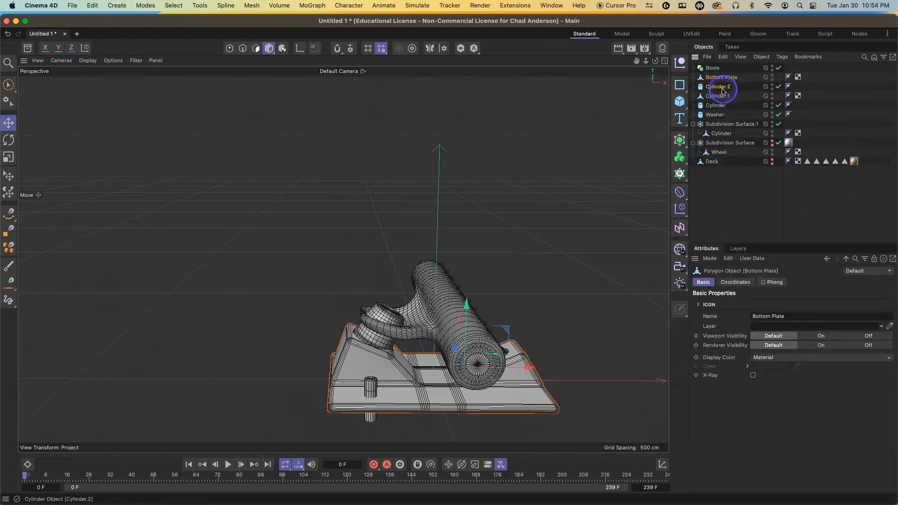
pyautogui.moveTo(720, 77); pyautogui.dragTo(725, 70)
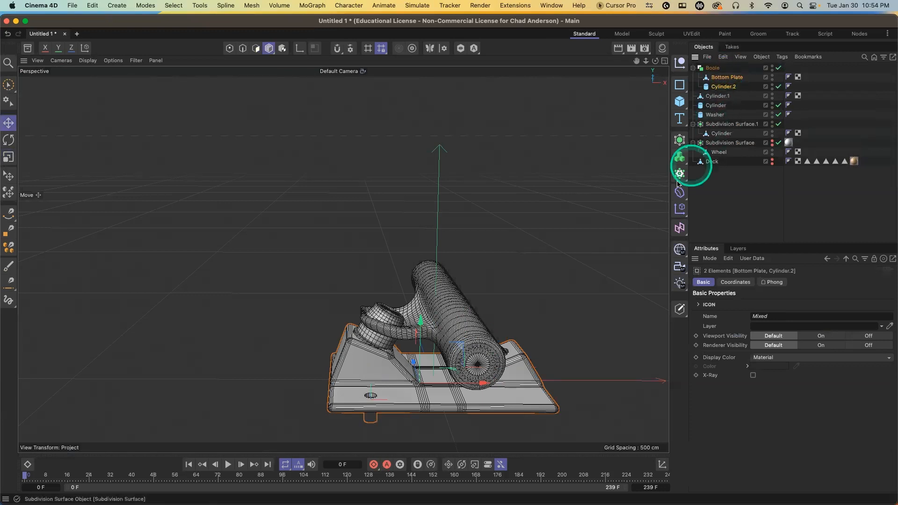
# Duplicate Cylinder.2 to the opposite kingpin-side corner of the base plate, and copy both cylinders to the plate's other end
pyautogui.press('super+r')
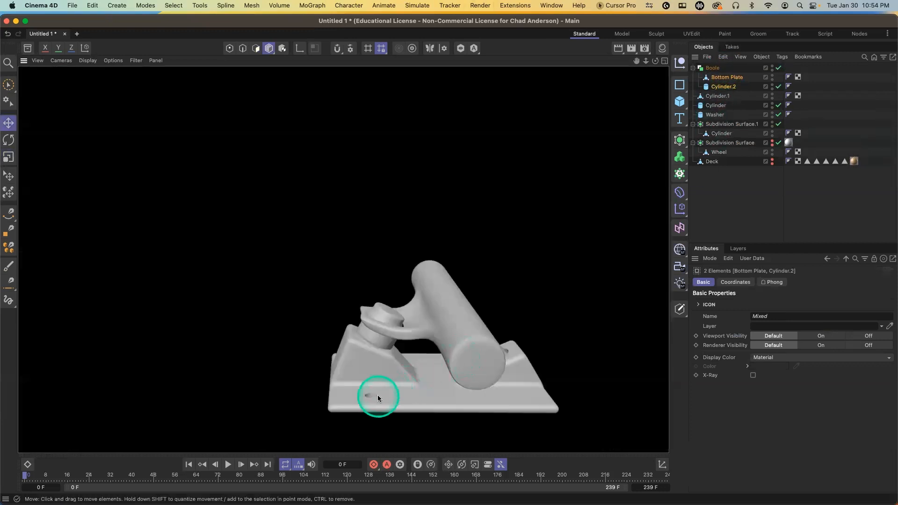
pyautogui.click(719, 89)
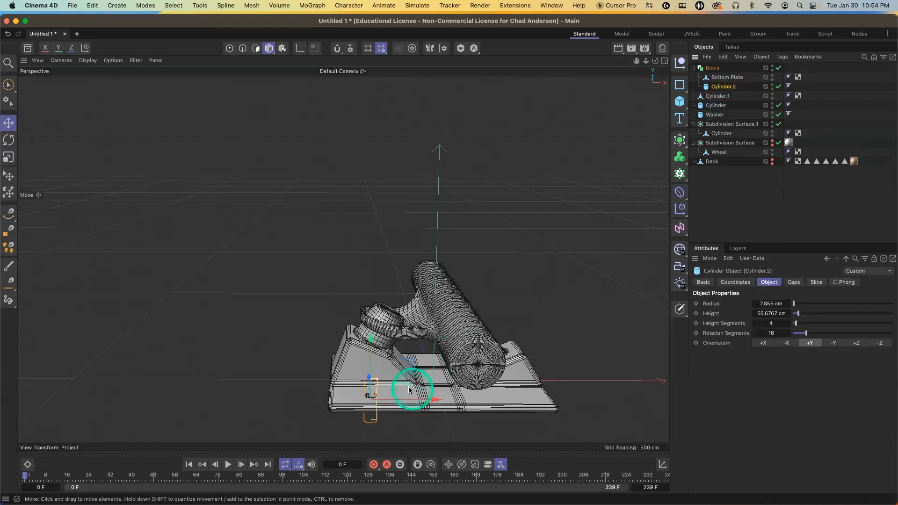
pyautogui.keyDown('alt'); pyautogui.moveTo(394, 392); pyautogui.dragTo(228, 416); pyautogui.keyUp('alt')
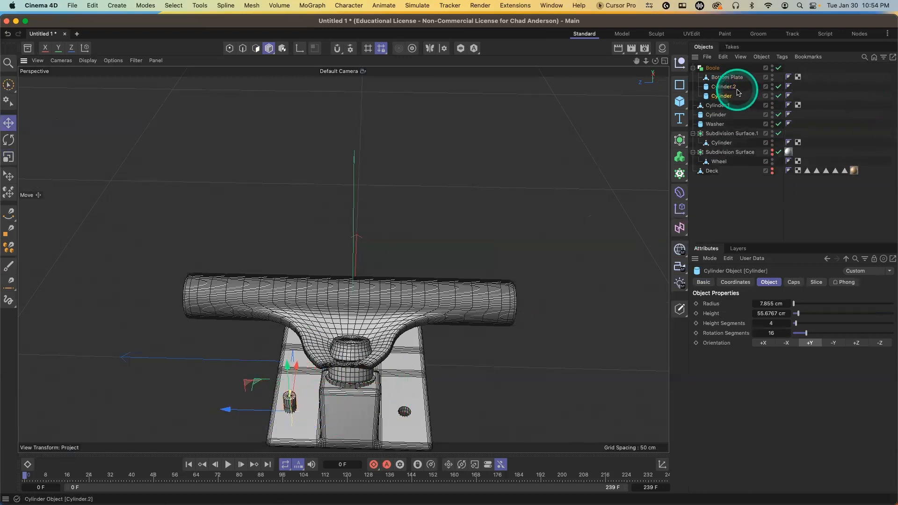
pyautogui.keyDown('shift'); pyautogui.click(727, 95); pyautogui.keyUp('shift')
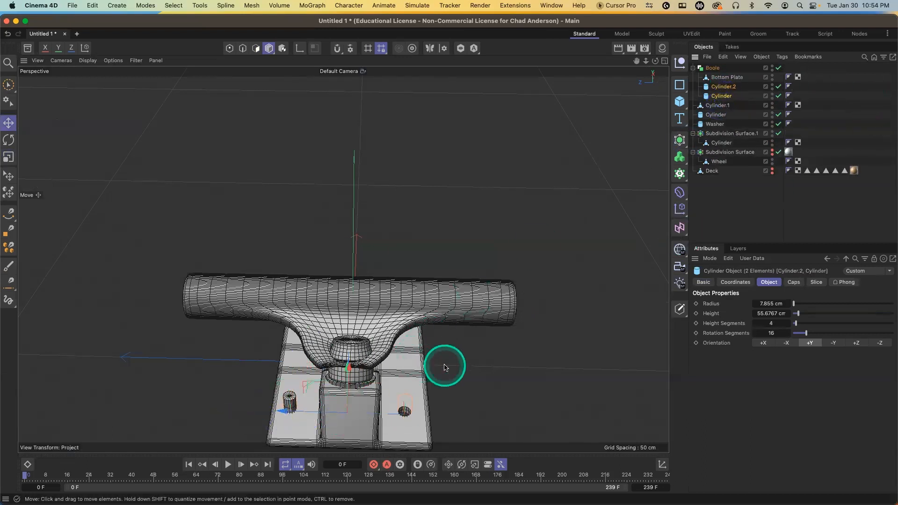
pyautogui.keyDown('alt'); pyautogui.moveTo(452, 378); pyautogui.dragTo(431, 375); pyautogui.keyUp('alt')
pyautogui.keyDown('alt'); pyautogui.moveTo(364, 374); pyautogui.dragTo(461, 360); pyautogui.keyUp('alt')
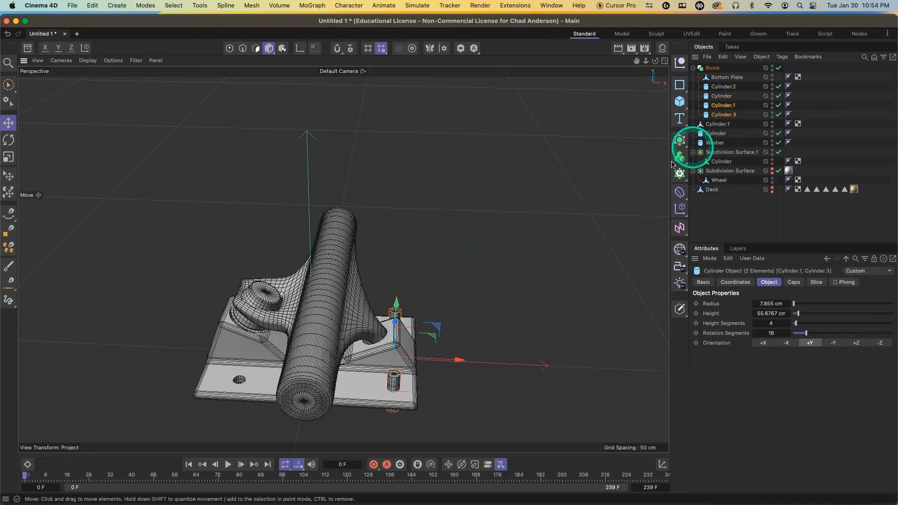
# Move the two kingpin-side hole cylinders together outward along X, closer to the base plate's end edge
pyautogui.click(728, 89)
pyautogui.keyDown('ctrl'); pyautogui.click(723, 96); pyautogui.keyUp('ctrl')
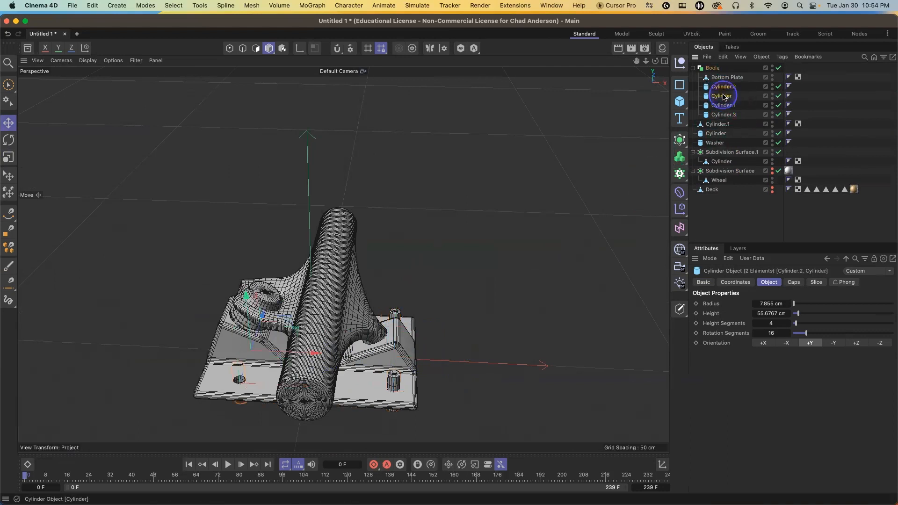
pyautogui.moveTo(321, 359); pyautogui.dragTo(298, 353)
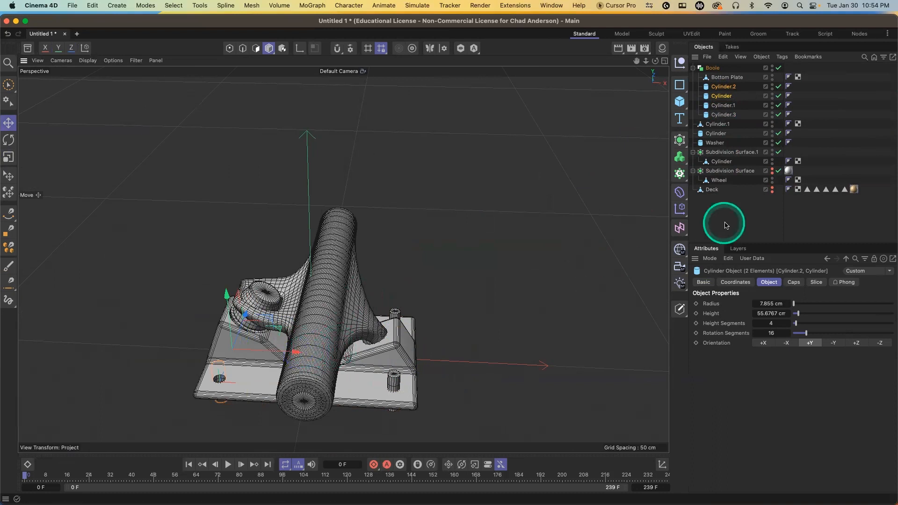
# Group the four hole cylinders inside the Boole into a single null so that all of them cut the Bottom Plate
pyautogui.click(725, 77)
pyautogui.click(723, 87)
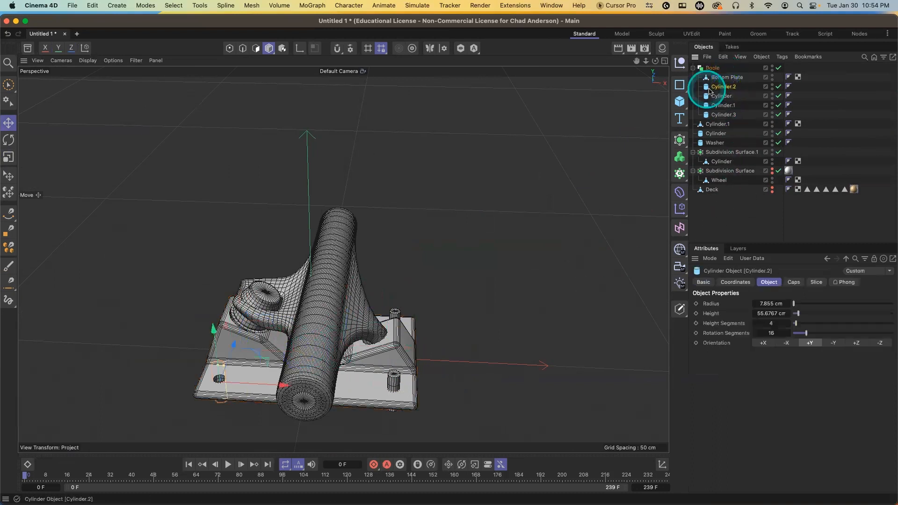
pyautogui.click(719, 96)
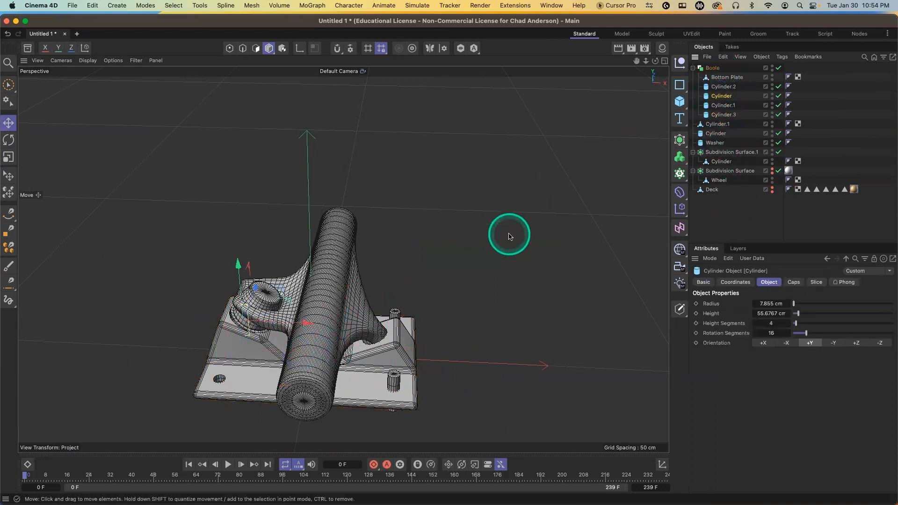
pyautogui.keyDown('alt'); pyautogui.moveTo(430, 307); pyautogui.dragTo(574, 213); pyautogui.keyUp('alt')
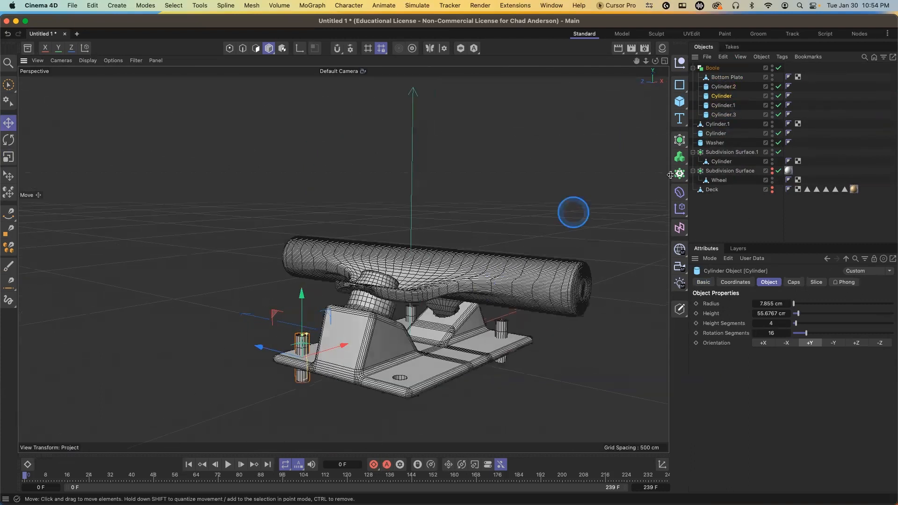
pyautogui.click(718, 87)
pyautogui.keyDown('shift'); pyautogui.click(726, 115); pyautogui.keyUp('shift')
pyautogui.rightClick(728, 114)
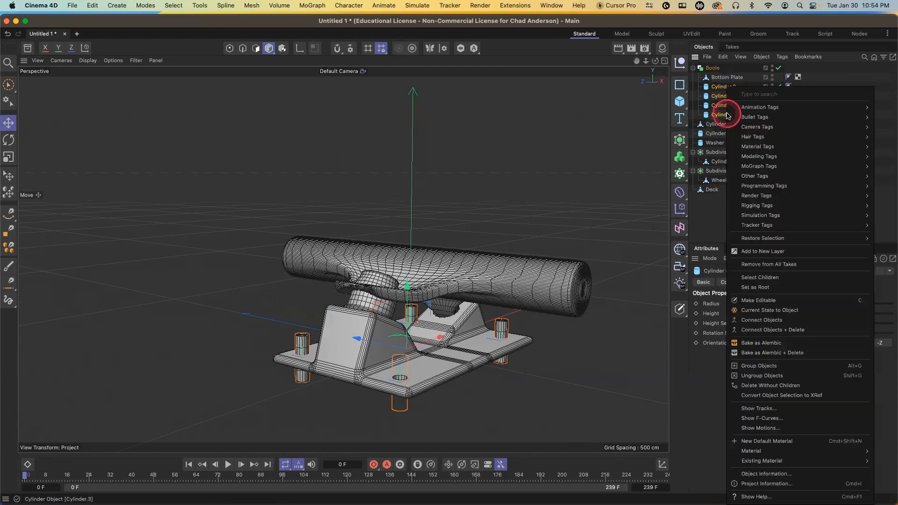
pyautogui.click(837, 367)
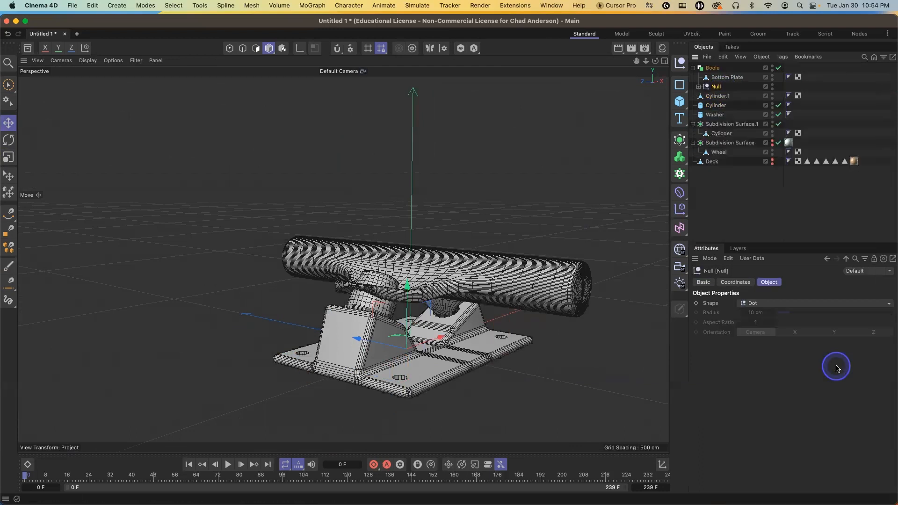
# Rename the null holding the hole cylinders as Hole Group
pyautogui.click(723, 78)
pyautogui.click(716, 87)
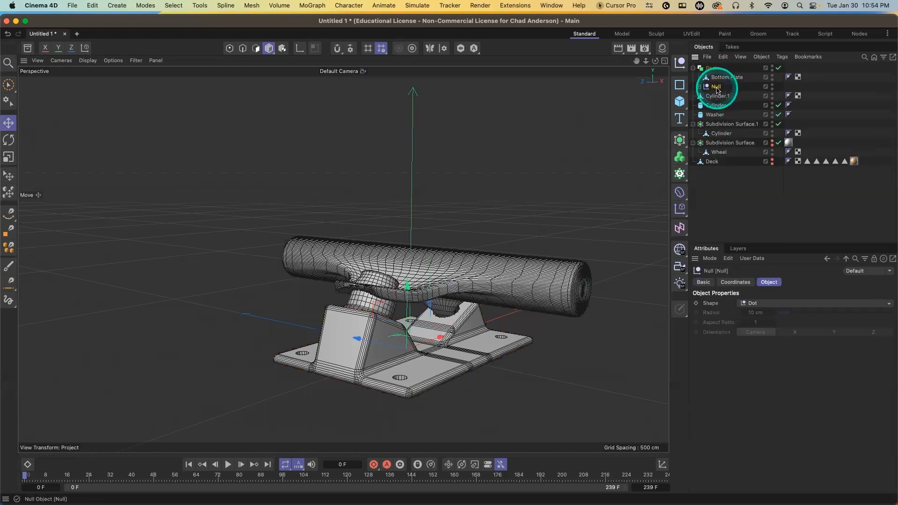
pyautogui.doubleClick(716, 87)
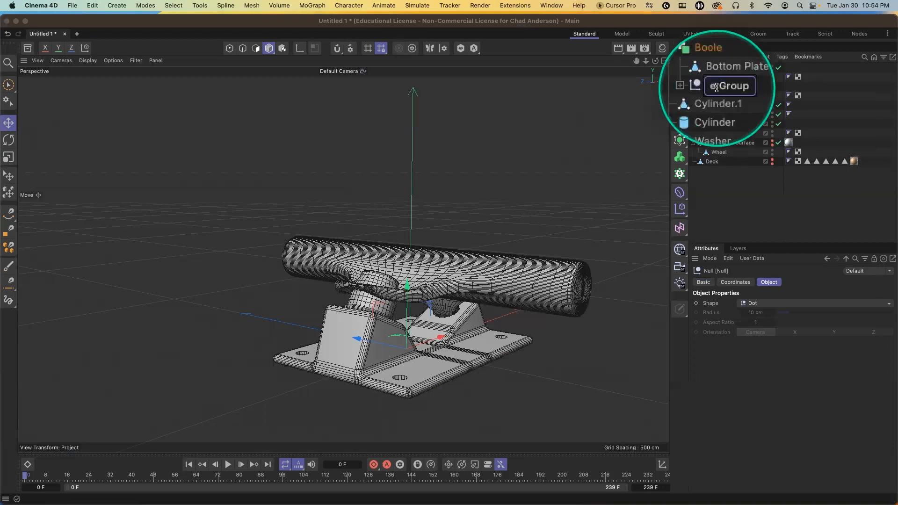
pyautogui.click(749, 179)
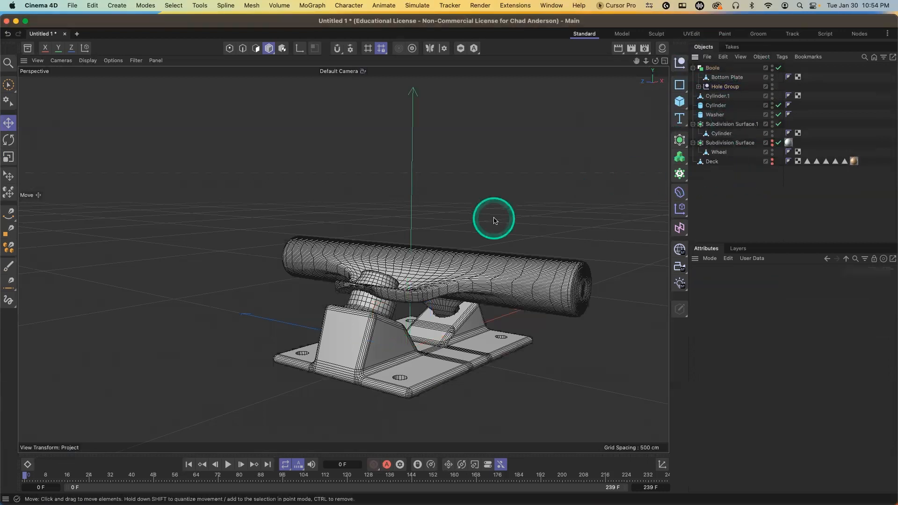
# Add a Cylinder with +Z orientation, narrow its radius to about 14.6 cm and raise it into the hanger's arm as an axle
pyautogui.keyDown('alt'); pyautogui.moveTo(461, 352); pyautogui.dragTo(492, 353); pyautogui.keyUp('alt')
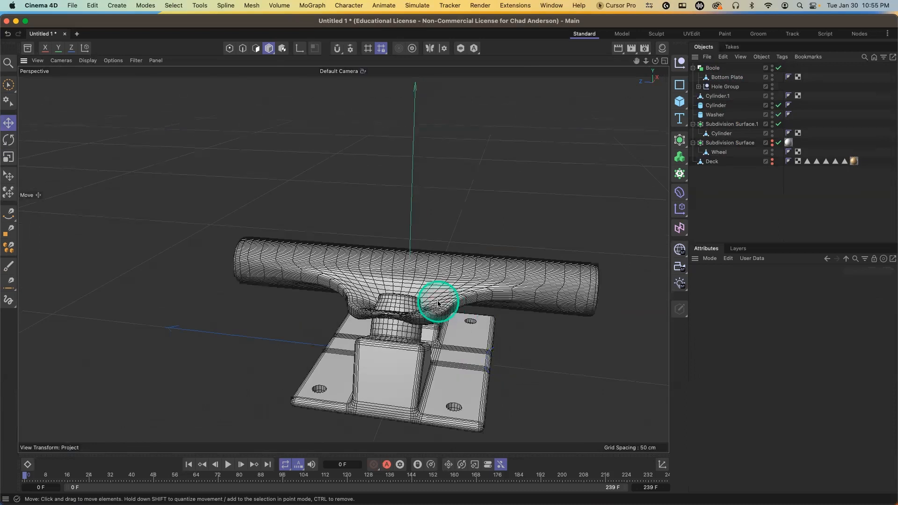
pyautogui.keyDown('alt'); pyautogui.moveTo(438, 304); pyautogui.dragTo(443, 381, button='right'); pyautogui.keyUp('alt')
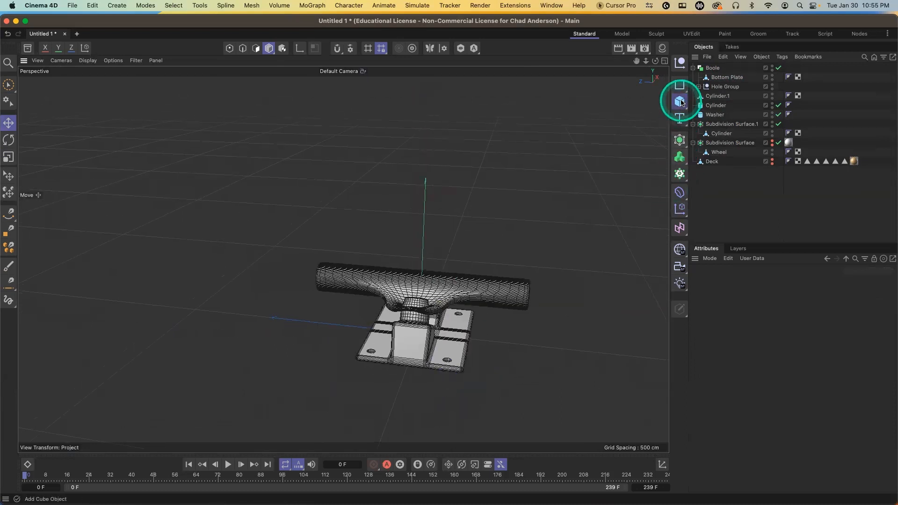
pyautogui.click(681, 102)
pyautogui.click(762, 117)
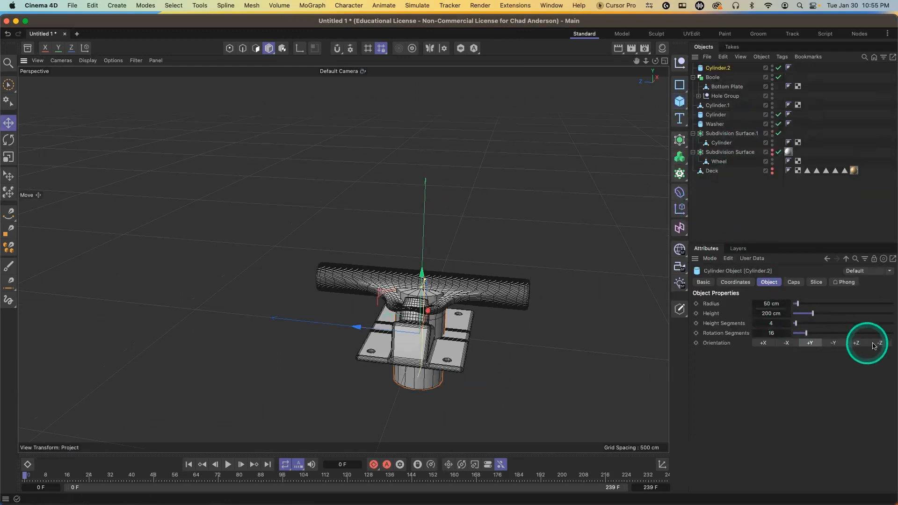
pyautogui.click(857, 344)
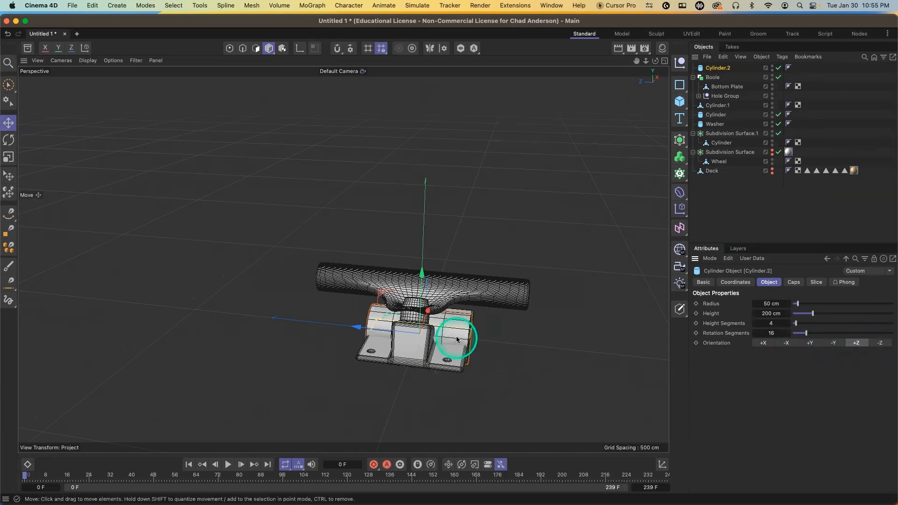
pyautogui.moveTo(453, 330); pyautogui.dragTo(368, 328)
pyautogui.moveTo(422, 277); pyautogui.dragTo(425, 221)
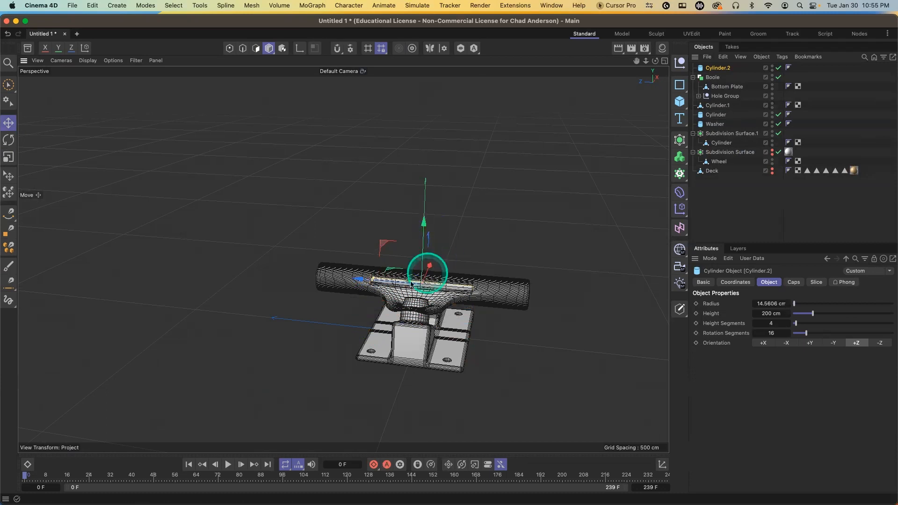
# Align the axle cylinder with the hanger arm's centre and lengthen it to about 819 cm, protruding from both ends
pyautogui.moveTo(374, 279); pyautogui.dragTo(281, 278)
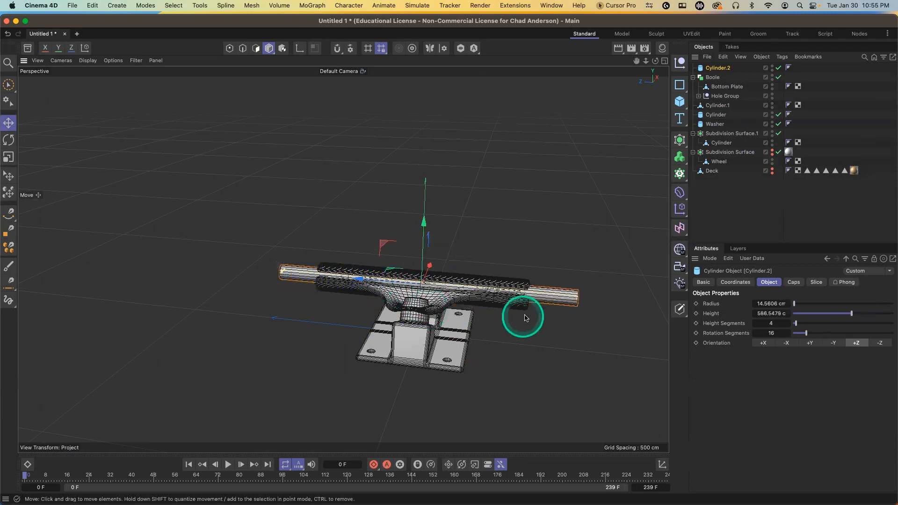
pyautogui.keyDown('alt'); pyautogui.moveTo(538, 315); pyautogui.dragTo(456, 291); pyautogui.keyUp('alt')
pyautogui.moveTo(401, 221); pyautogui.dragTo(397, 229)
pyautogui.moveTo(460, 294); pyautogui.dragTo(460, 298)
pyautogui.keyDown('alt'); pyautogui.moveTo(436, 305); pyautogui.dragTo(563, 318); pyautogui.keyUp('alt')
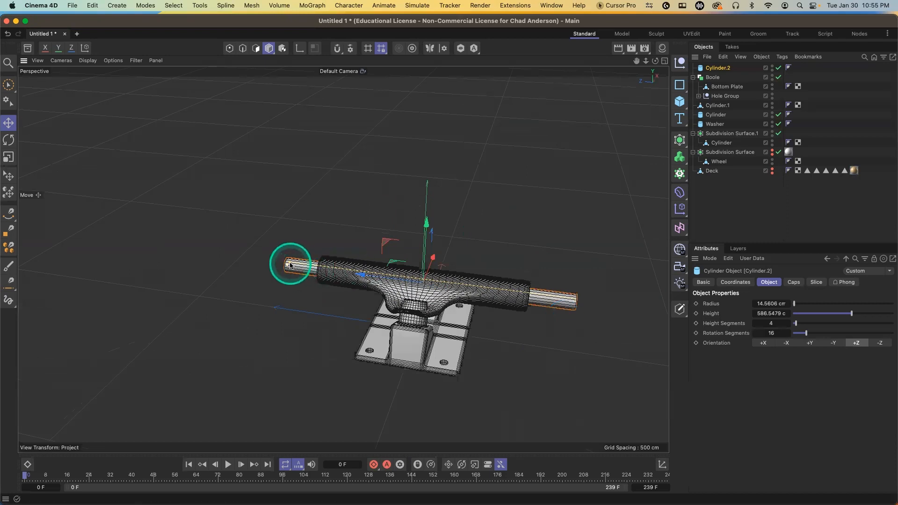
pyautogui.moveTo(289, 264); pyautogui.dragTo(237, 261)
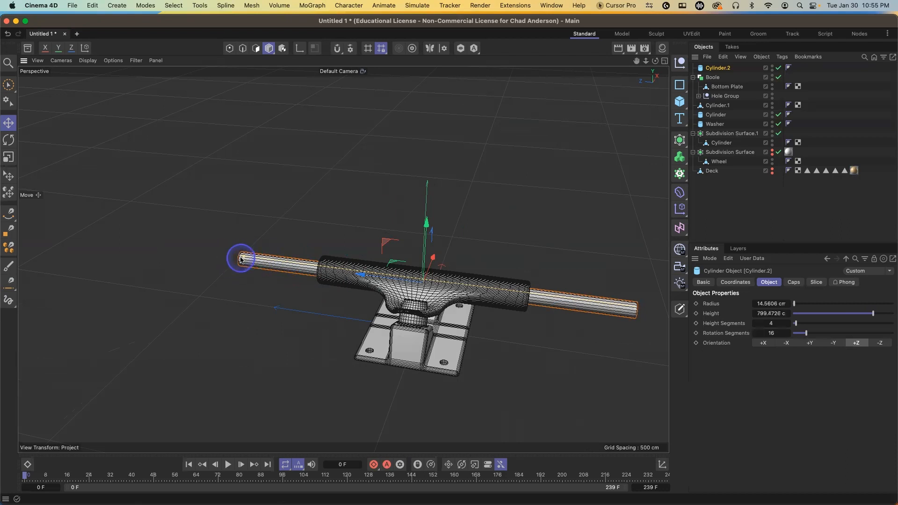
pyautogui.moveTo(238, 260); pyautogui.dragTo(234, 258)
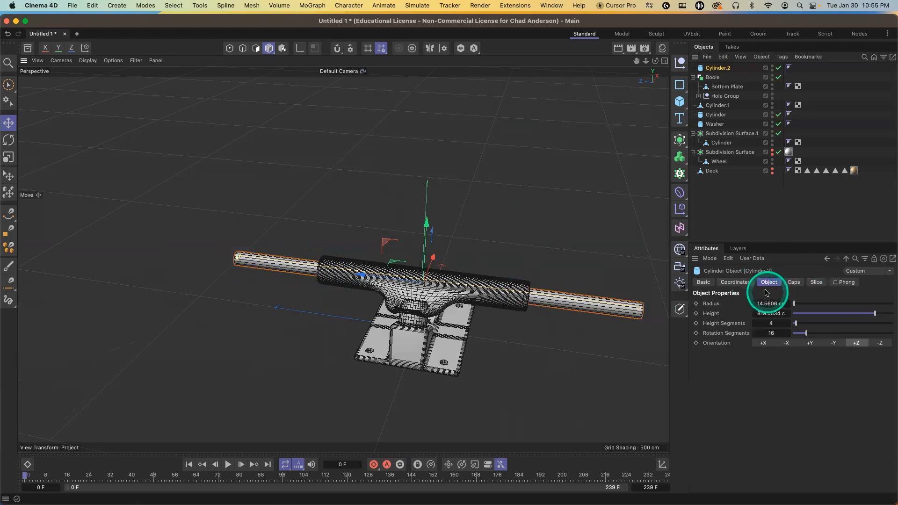
# Set the axle cylinder's radius to about 10.56 cm and its height to 750 cm, and render the view to check it
pyautogui.moveTo(779, 304)
pyautogui.mouseDown()
pyautogui.moveTo(770, 304)
pyautogui.moveTo(780, 303)
pyautogui.mouseUp()
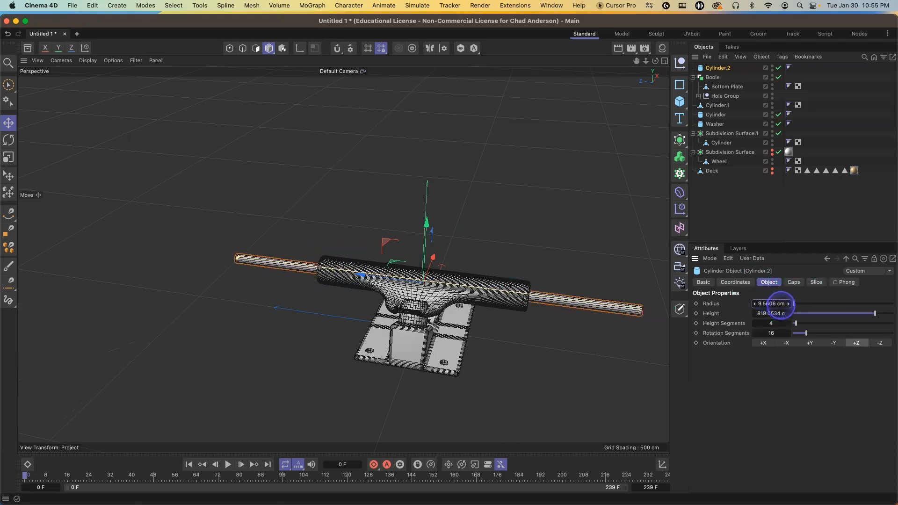
pyautogui.scroll(1, 780, 304)
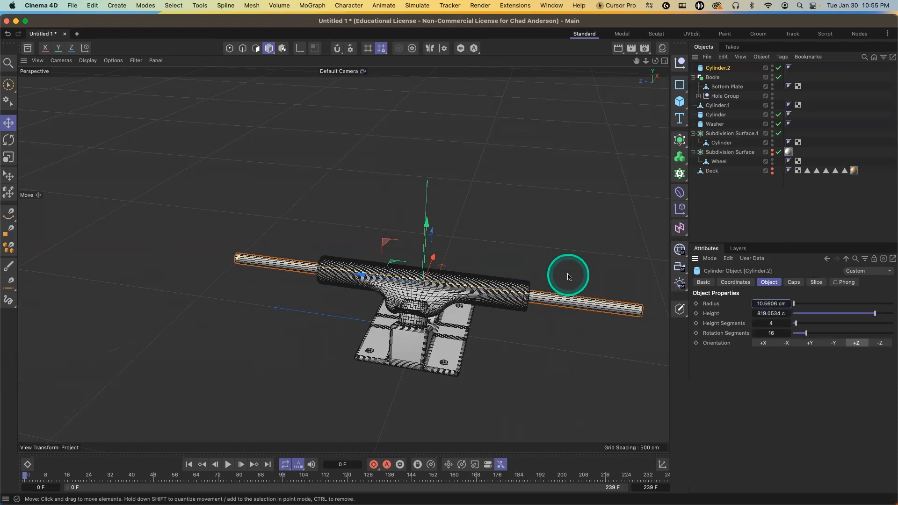
pyautogui.doubleClick(767, 313)
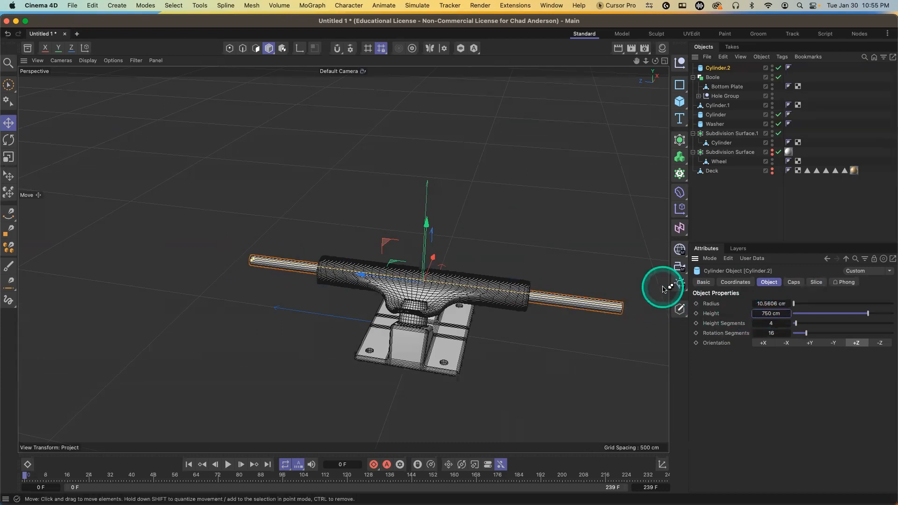
pyautogui.press('super+r')
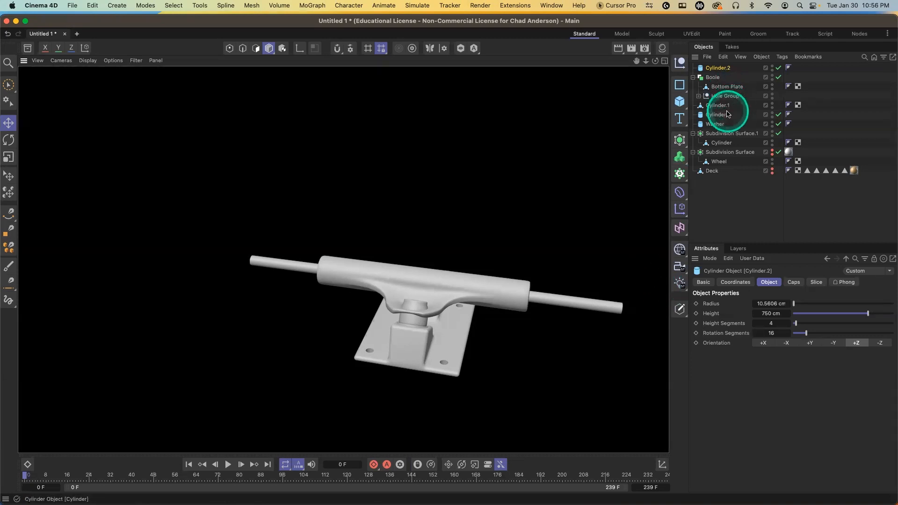
# Duplicate the Washer, raise the copy to the kingpin's upper end, scale it down slightly and check it in a render
pyautogui.click(715, 124)
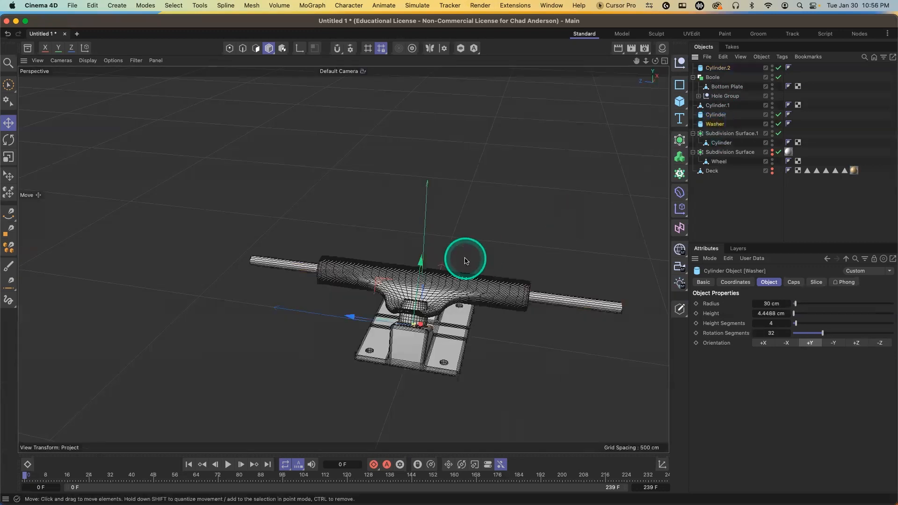
pyautogui.moveTo(420, 260); pyautogui.dragTo(428, 240)
pyautogui.press('super+c')
pyautogui.press('super+v')
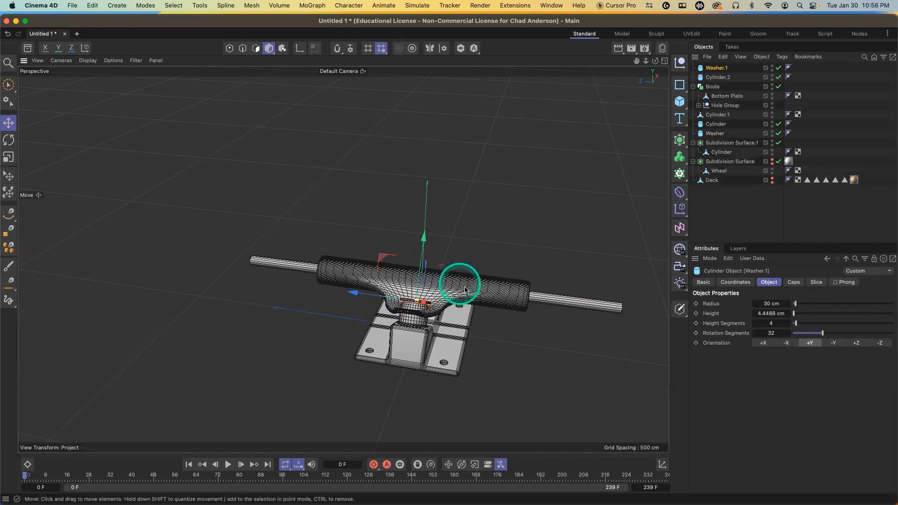
pyautogui.press('t')
pyautogui.moveTo(532, 363); pyautogui.dragTo(519, 363)
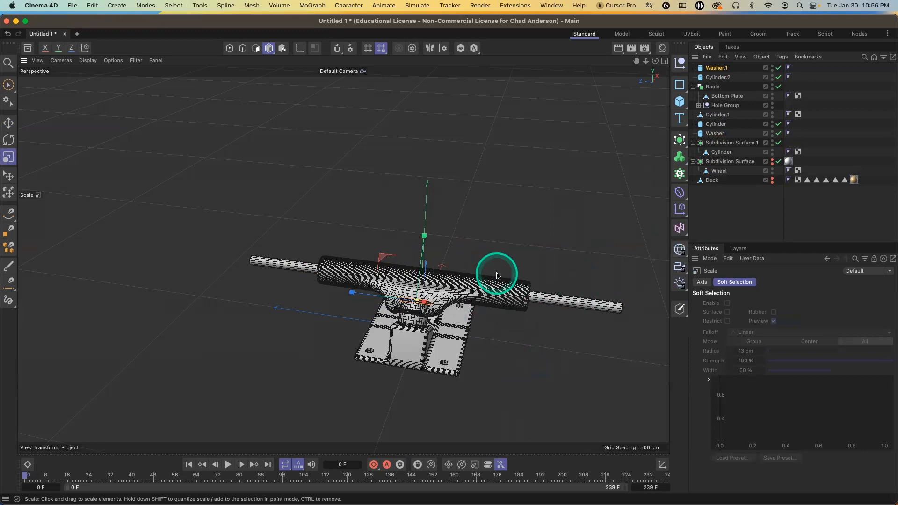
pyautogui.press('super+r')
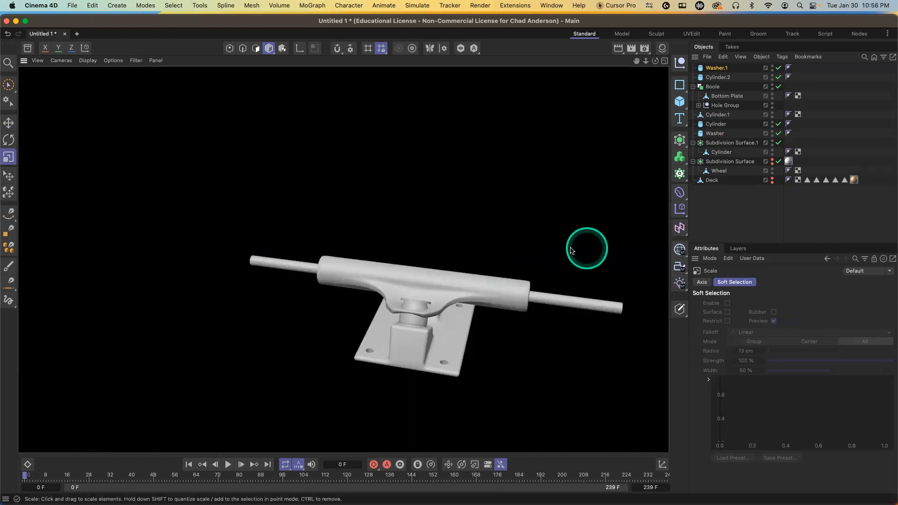
# Show the wheel's Subdivision Surface object, raise it to axle height and move it out to one end of the axle
pyautogui.click(772, 162)
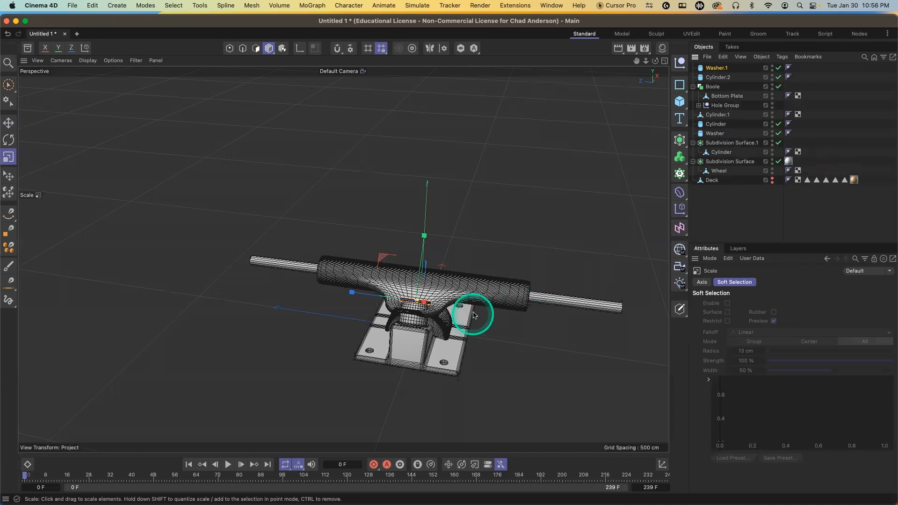
pyautogui.click(720, 169)
pyautogui.press('e')
pyautogui.moveTo(416, 276); pyautogui.dragTo(424, 229)
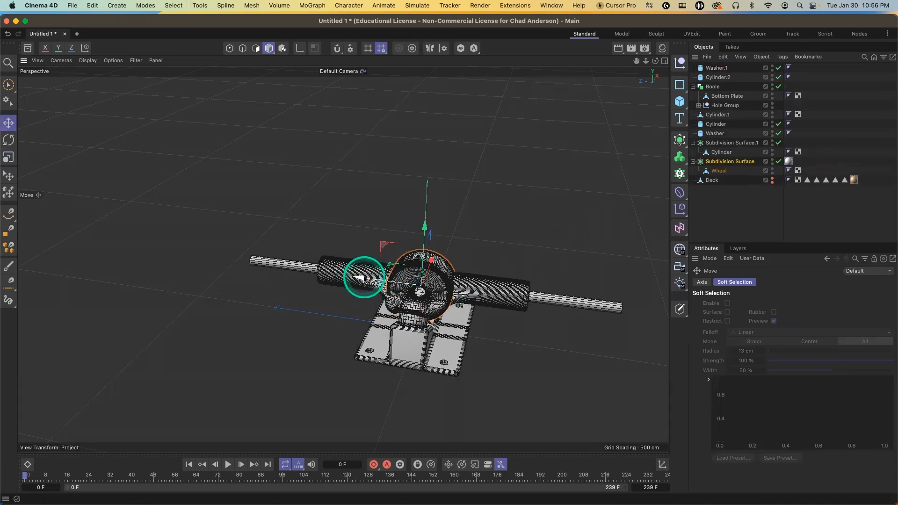
pyautogui.moveTo(365, 276); pyautogui.dragTo(537, 277)
# Rotate the wheel a quarter turn so its hole follows the axle, and slide it inward against the hanger's end
pyautogui.press('r')
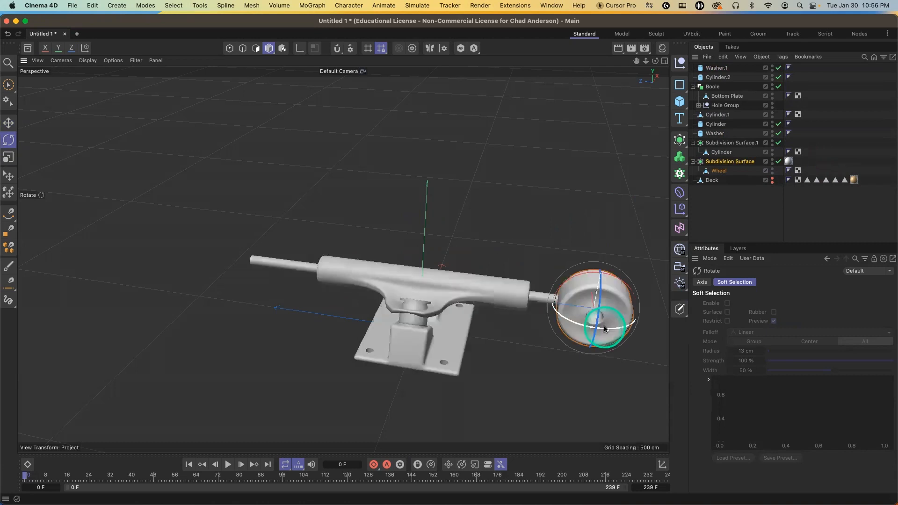
pyautogui.moveTo(604, 326); pyautogui.dragTo(548, 307)
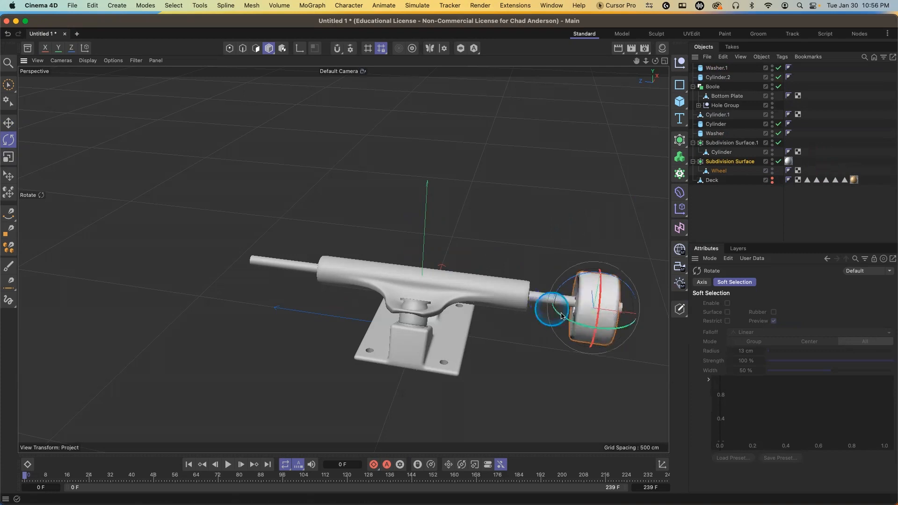
pyautogui.press('e')
pyautogui.moveTo(648, 316); pyautogui.dragTo(614, 310)
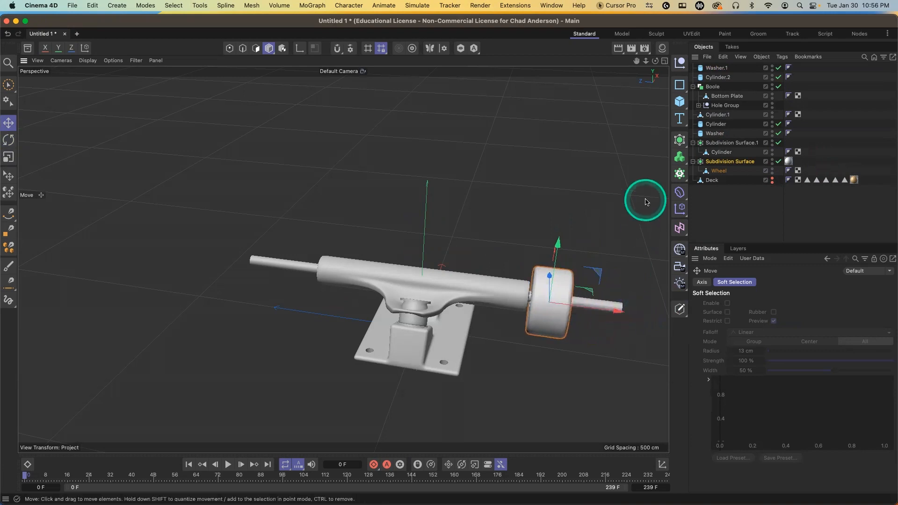
# Shorten the axle cylinder to about 569 cm so its end sits just outside the wheel
pyautogui.click(724, 78)
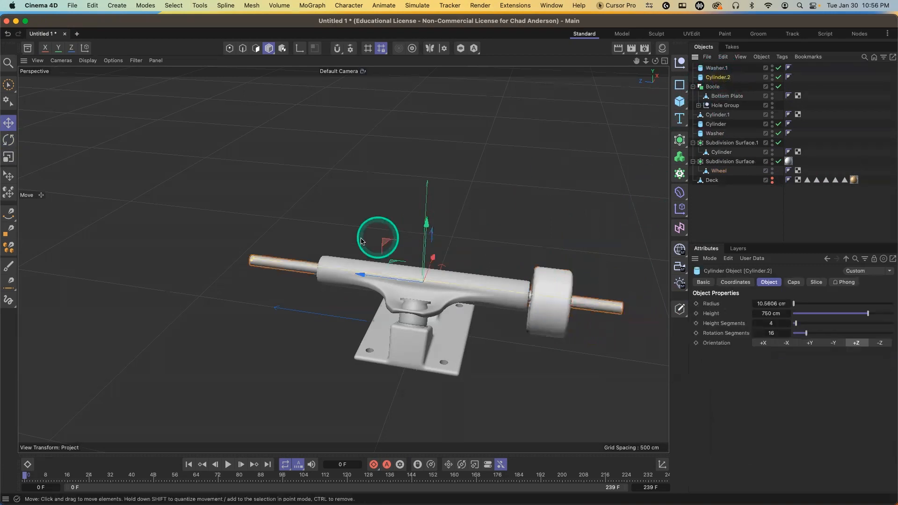
pyautogui.moveTo(250, 261); pyautogui.dragTo(256, 262)
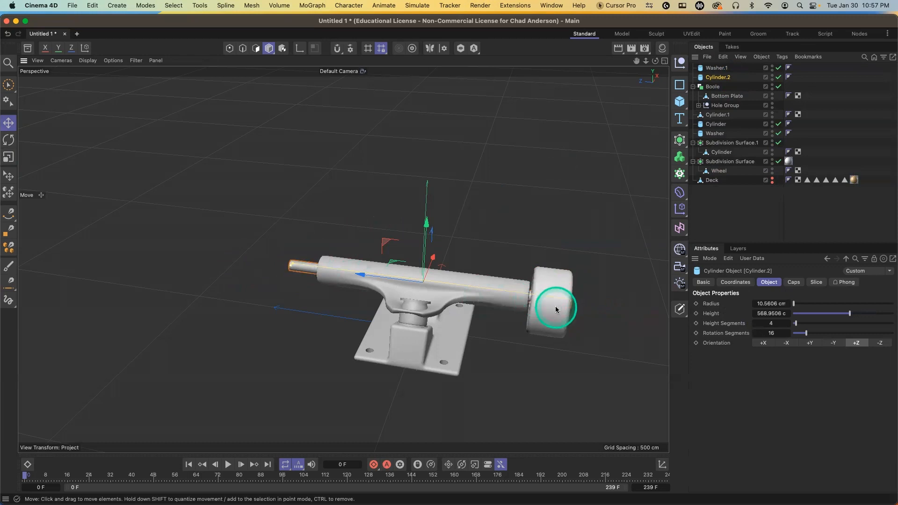
pyautogui.keyDown('alt'); pyautogui.moveTo(559, 310); pyautogui.dragTo(451, 278); pyautogui.keyUp('alt')
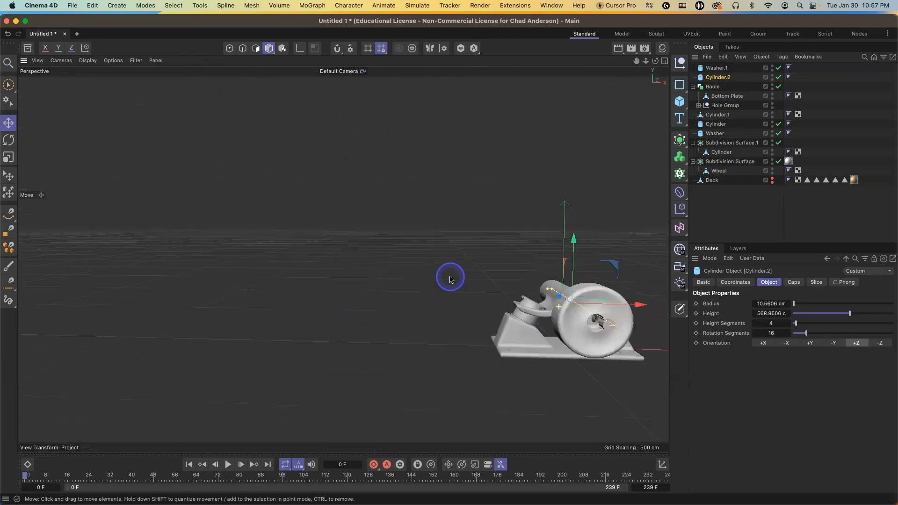
# Shift the Wheel sideways to centre its hole on the axle, and increase the axle cylinder's radius to about 15.56 cm
pyautogui.moveTo(640, 305); pyautogui.dragTo(648, 308)
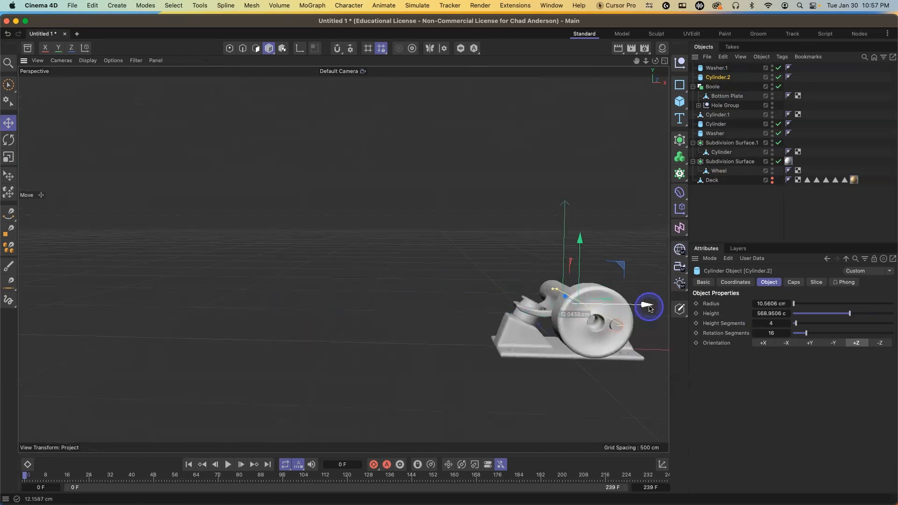
pyautogui.click(719, 171)
pyautogui.moveTo(660, 321); pyautogui.dragTo(665, 321)
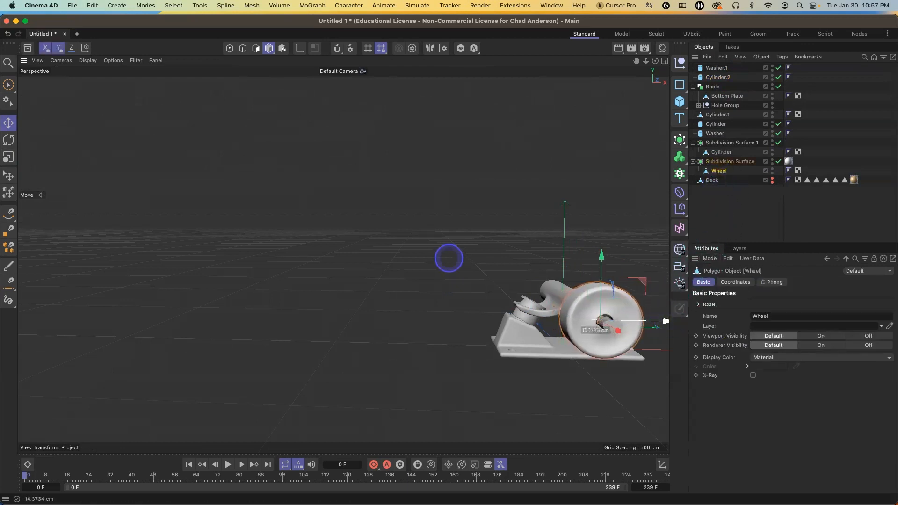
pyautogui.click(719, 78)
pyautogui.click(790, 305)
pyautogui.click(790, 305)
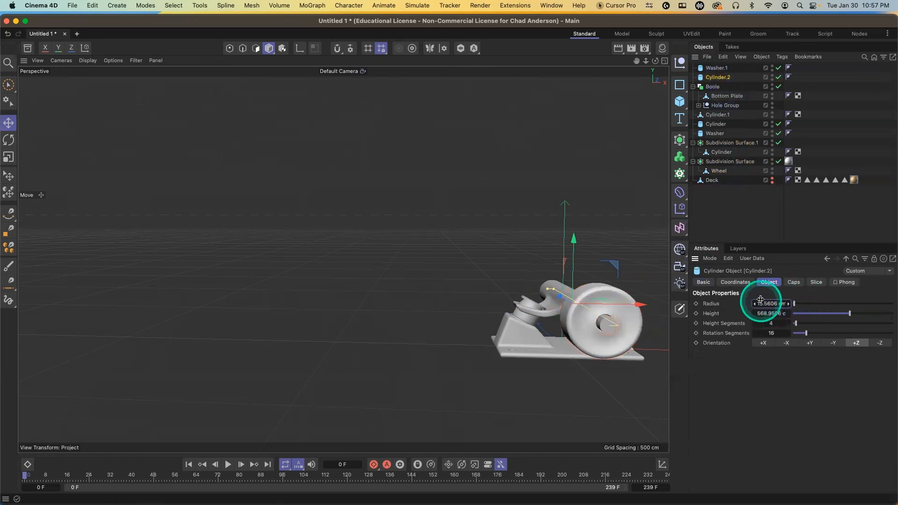
# Duplicate the wheel with its Subdivision Surface and place the copy on the axle's opposite end
pyautogui.click(728, 162)
pyautogui.keyDown('alt'); pyautogui.moveTo(624, 242); pyautogui.dragTo(449, 257); pyautogui.keyUp('alt')
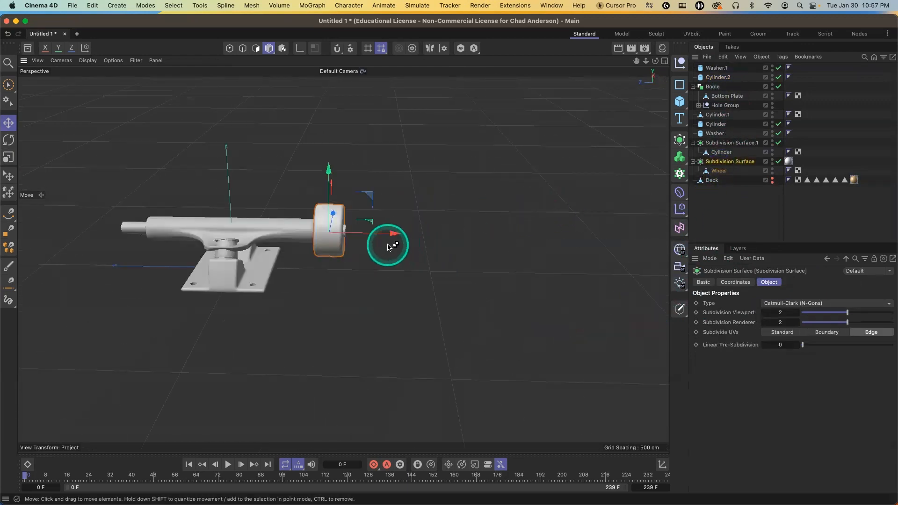
pyautogui.moveTo(395, 236); pyautogui.dragTo(198, 248)
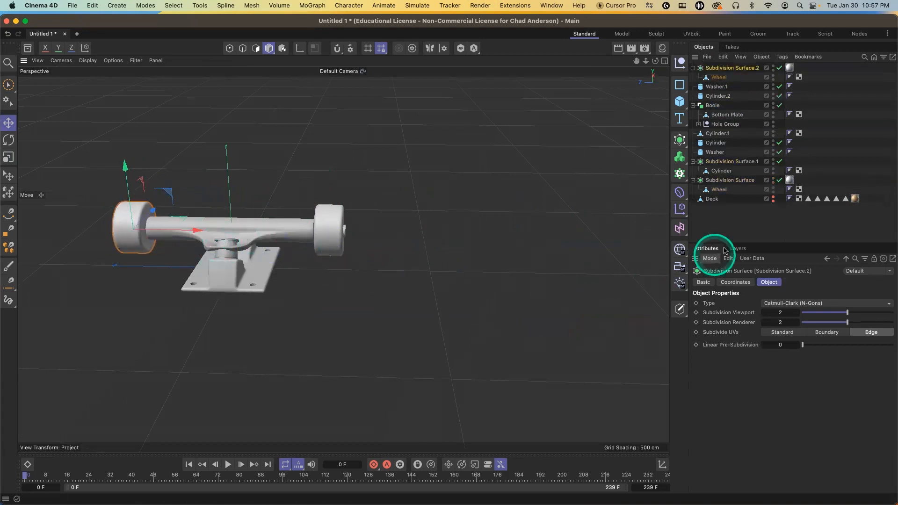
# Show the Deck and rotate it upside down so its nose and tail slope downward beneath the truck
pyautogui.click(772, 198)
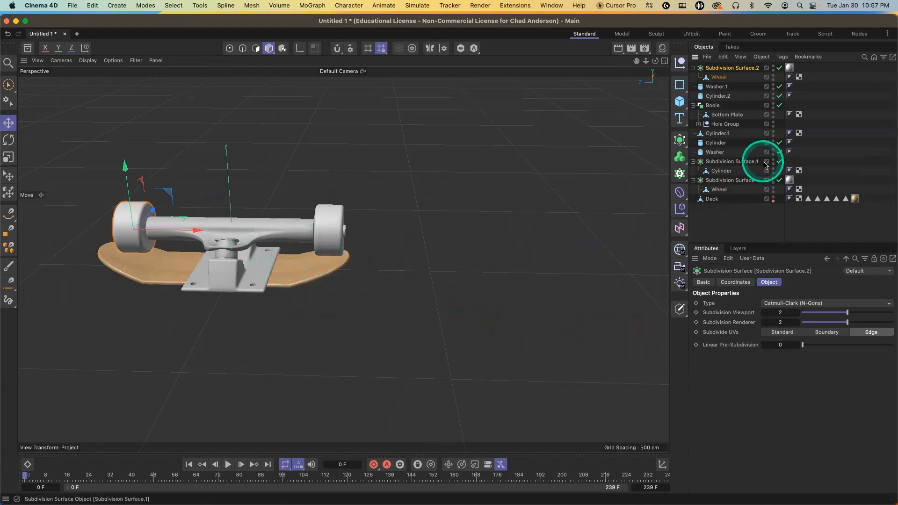
pyautogui.click(716, 199)
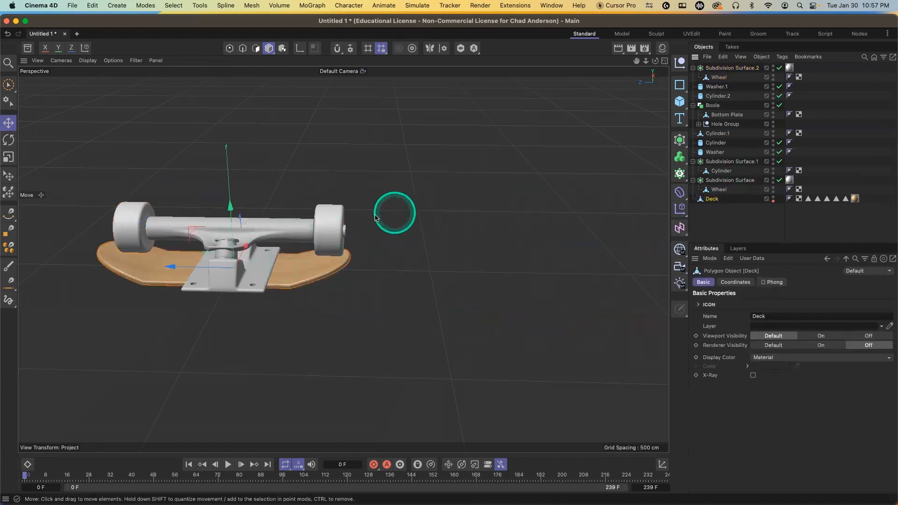
pyautogui.press('r')
pyautogui.moveTo(226, 288); pyautogui.dragTo(246, 75)
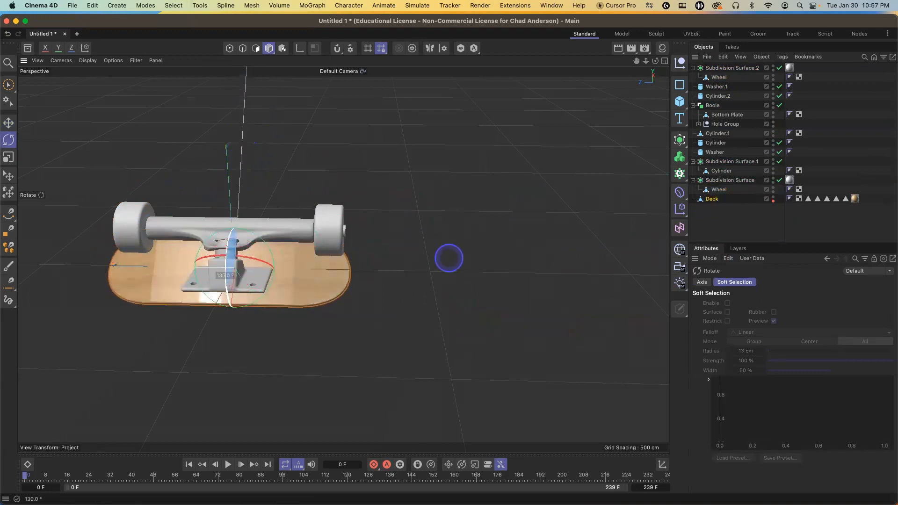
pyautogui.moveTo(226, 283); pyautogui.dragTo(232, 256)
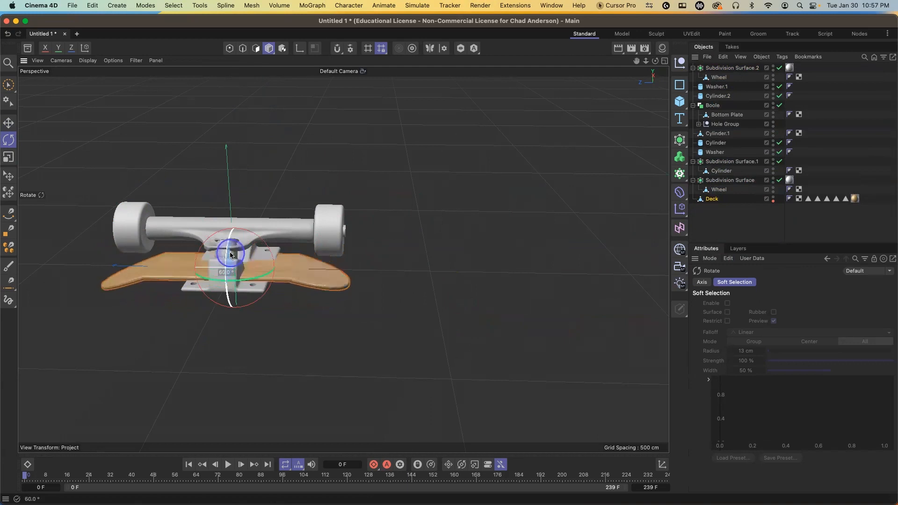
pyautogui.moveTo(231, 252)
pyautogui.mouseDown()
pyautogui.moveTo(230, 265)
pyautogui.moveTo(230, 256)
pyautogui.mouseUp()
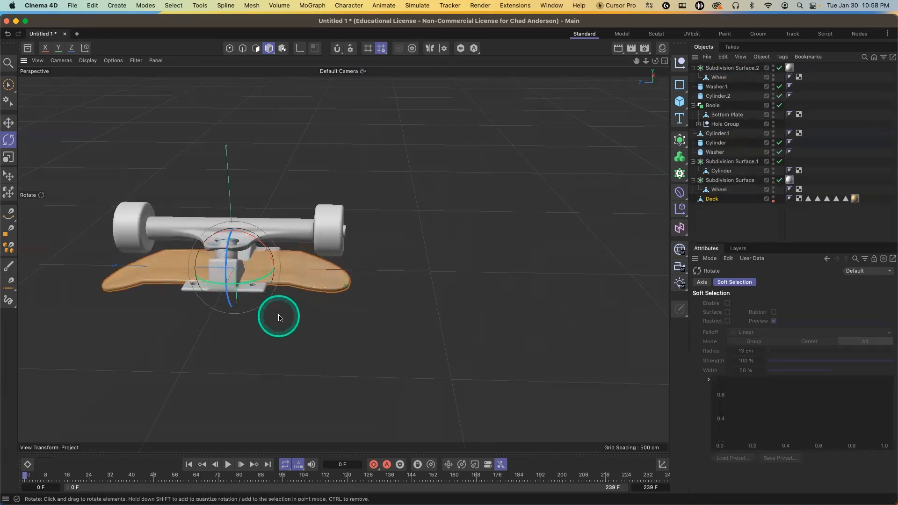
# Turn the Deck horizontally so its length runs perpendicular to the truck's axle
pyautogui.press('e')
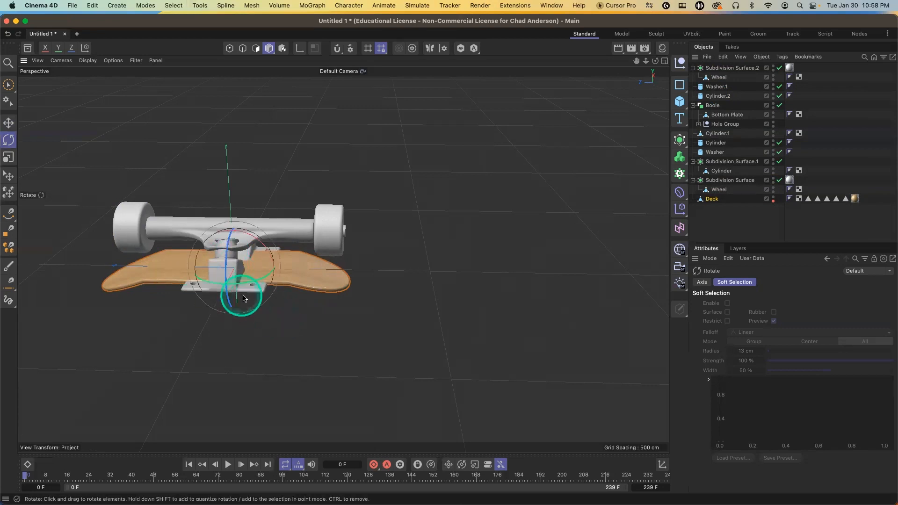
pyautogui.press('r')
pyautogui.moveTo(229, 286); pyautogui.dragTo(310, 269)
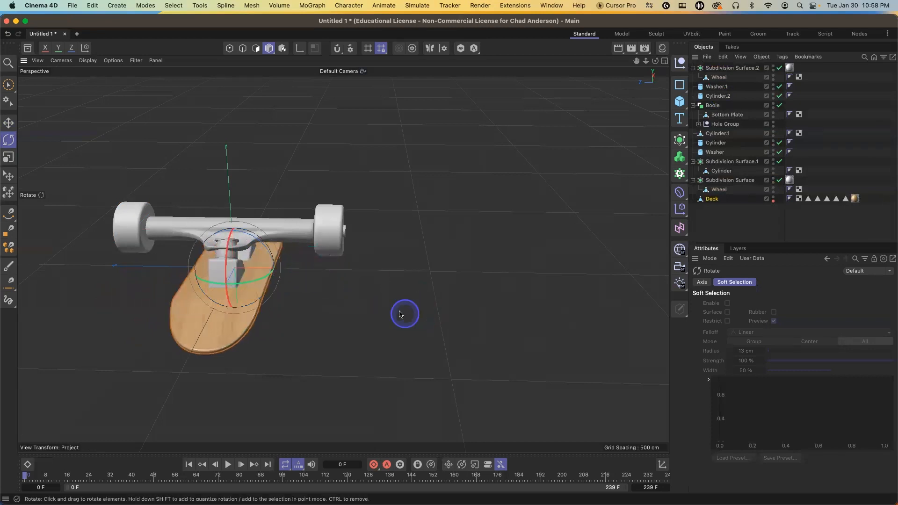
# Scale the Deck up uniformly until it is many times longer than the truck
pyautogui.keyDown('alt'); pyautogui.moveTo(403, 315); pyautogui.dragTo(297, 276); pyautogui.keyUp('alt')
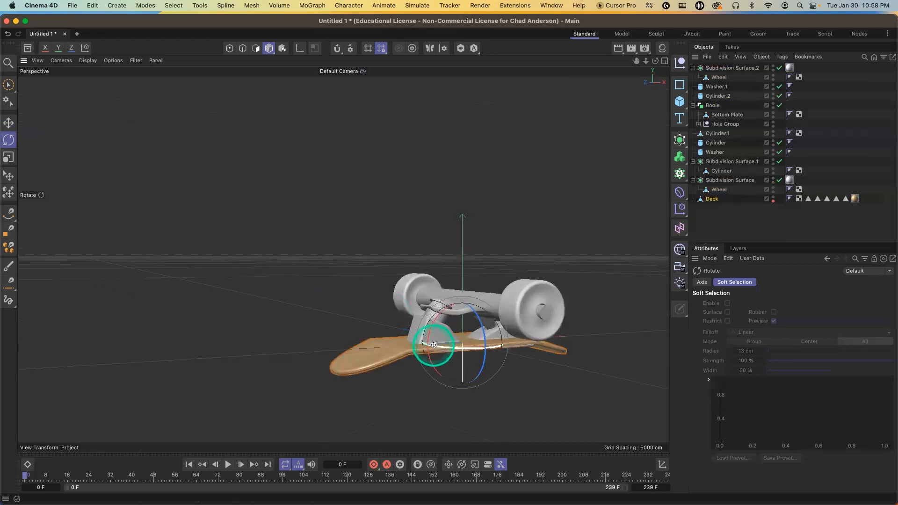
pyautogui.press('t')
pyautogui.moveTo(304, 406)
pyautogui.mouseDown()
pyautogui.moveTo(436, 398)
pyautogui.moveTo(445, 256)
pyautogui.moveTo(286, 406)
pyautogui.mouseUp()
pyautogui.moveTo(204, 370); pyautogui.dragTo(626, 390)
# Lower the Deck to the truck's base plate and slide it lengthwise so the truck sits near one end
pyautogui.press('e')
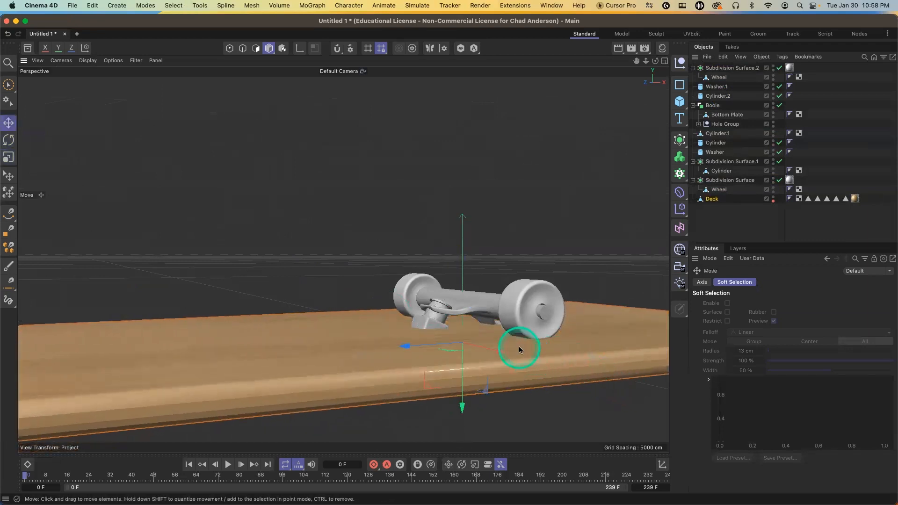
pyautogui.press('h')
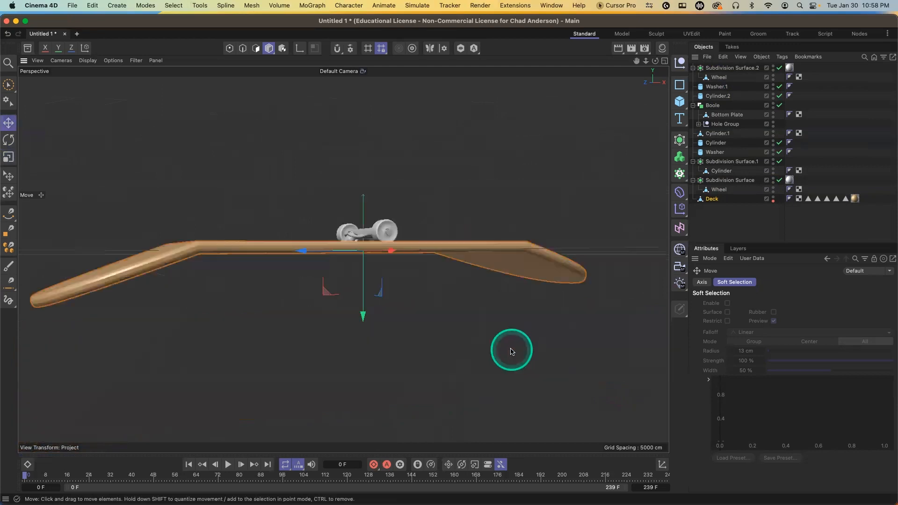
pyautogui.moveTo(364, 318); pyautogui.dragTo(362, 327)
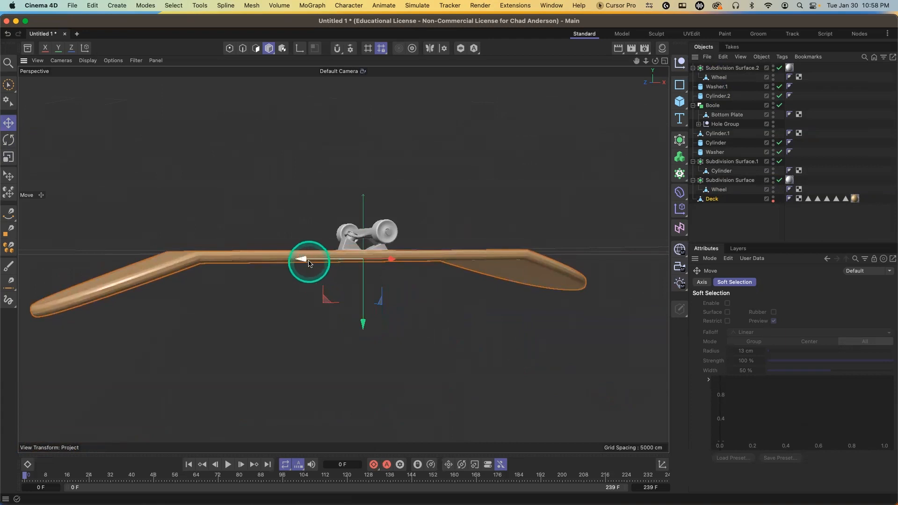
pyautogui.moveTo(306, 260); pyautogui.dragTo(196, 271)
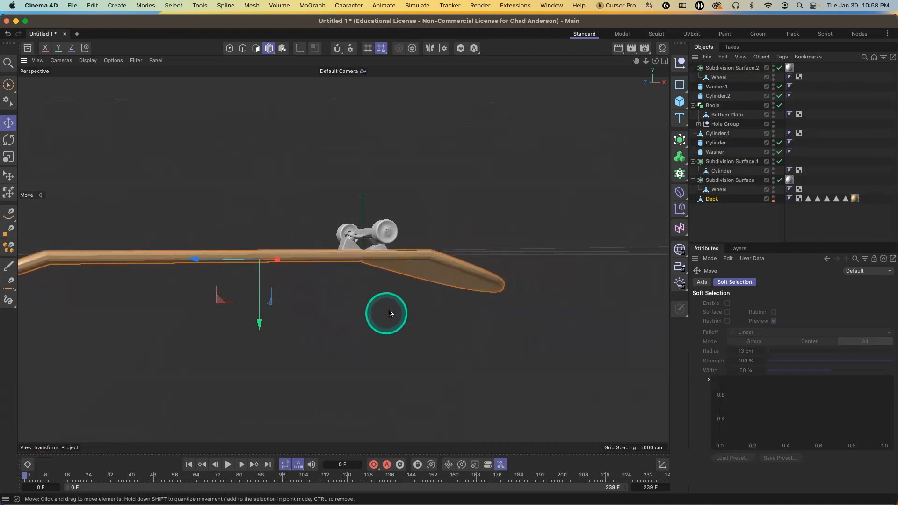
# Group all the skateboard parts and rotate the group so the board stands right side up on its wheels
pyautogui.moveTo(724, 215); pyautogui.dragTo(686, 58)
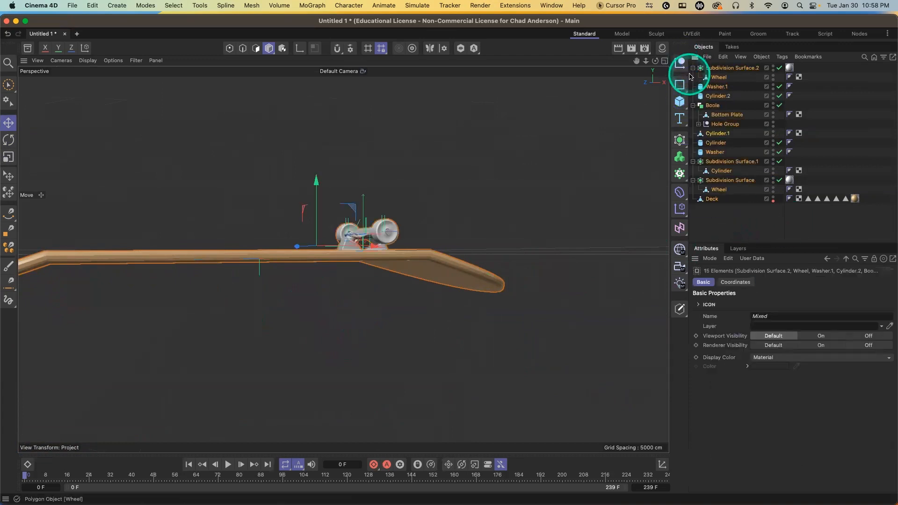
pyautogui.hotkey('alt', 'g')
pyautogui.press('r')
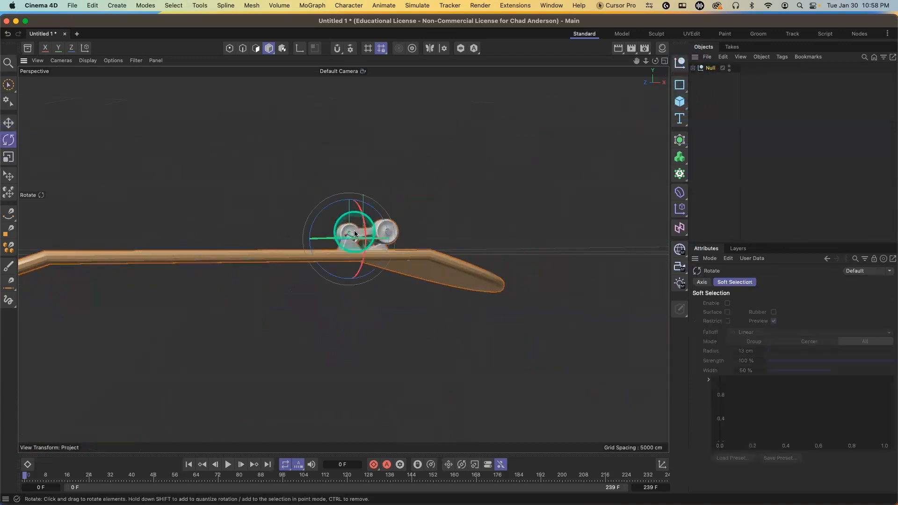
pyautogui.moveTo(367, 233); pyautogui.dragTo(352, 80)
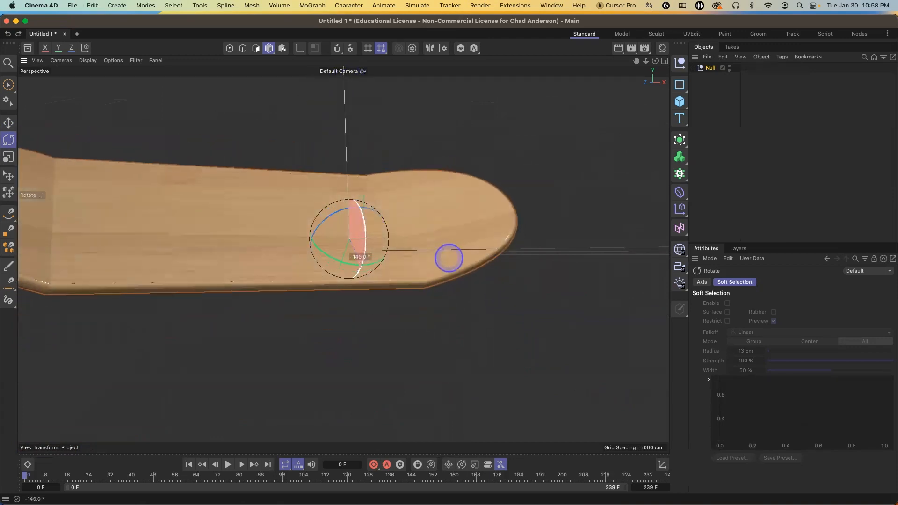
pyautogui.moveTo(367, 260); pyautogui.dragTo(365, 239)
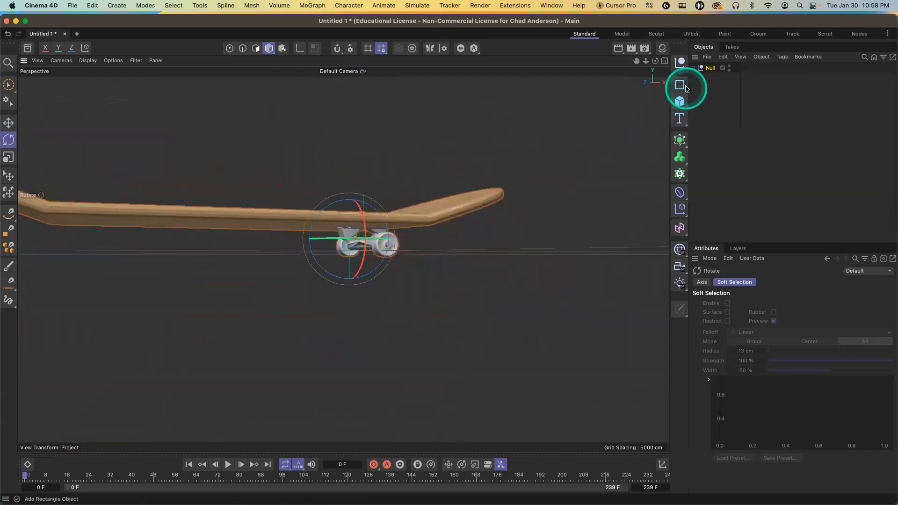
# Select the Deck inside the group and raise it slightly so it rests on the truck's base plate
pyautogui.click(692, 68)
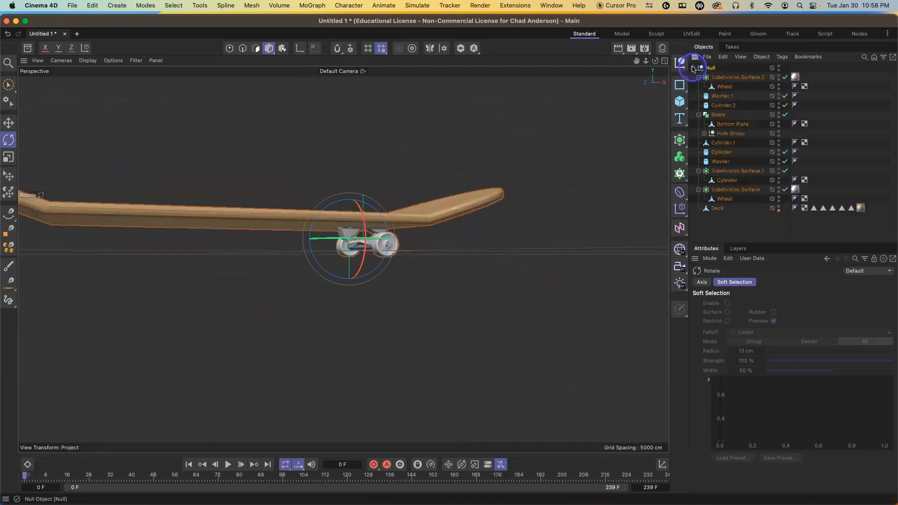
pyautogui.click(717, 209)
pyautogui.press('e')
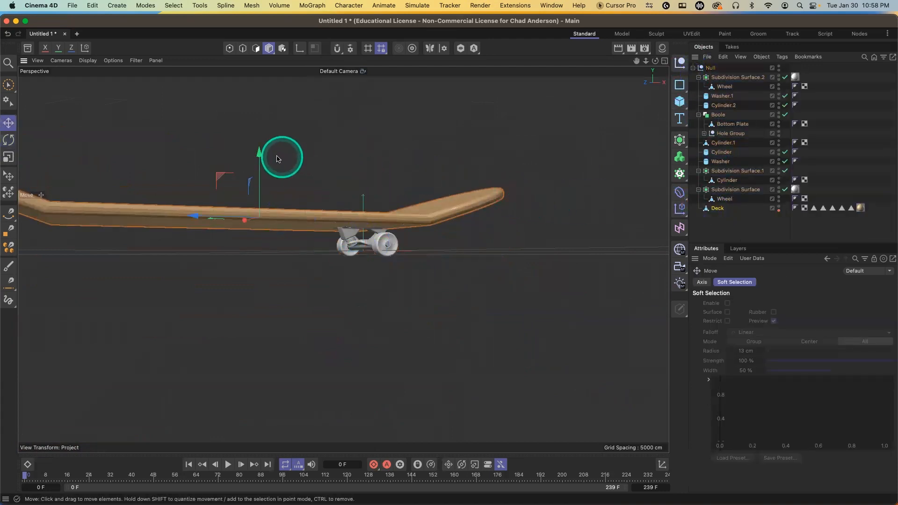
pyautogui.moveTo(264, 157); pyautogui.dragTo(266, 154)
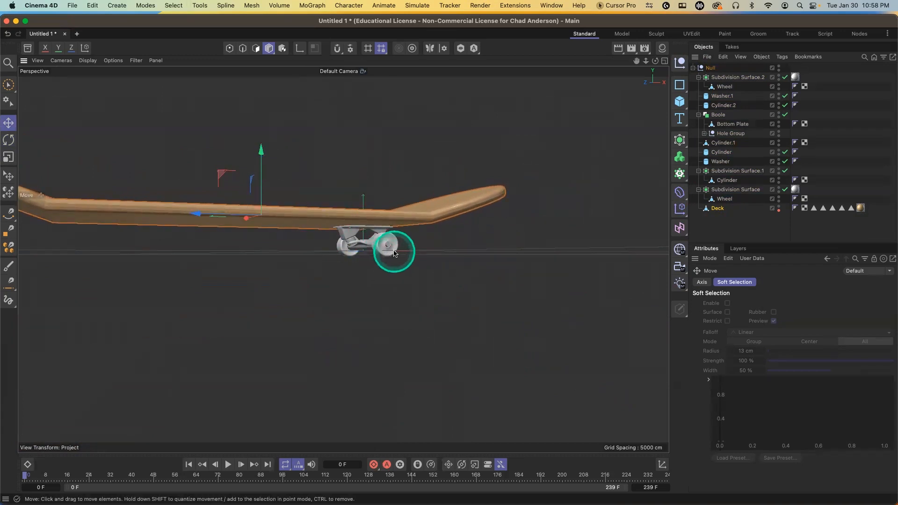
# Group the truck parts from Subdivision Surface.2 down to Subdivision Surface.1 and name the group Truck
pyautogui.keyDown('alt'); pyautogui.moveTo(394, 253); pyautogui.dragTo(485, 297, button='middle'); pyautogui.keyUp('alt')
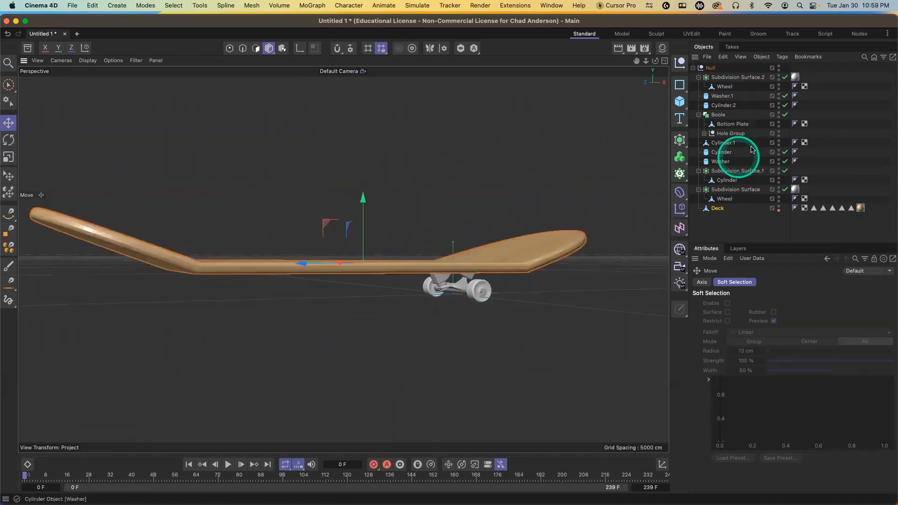
pyautogui.click(719, 79)
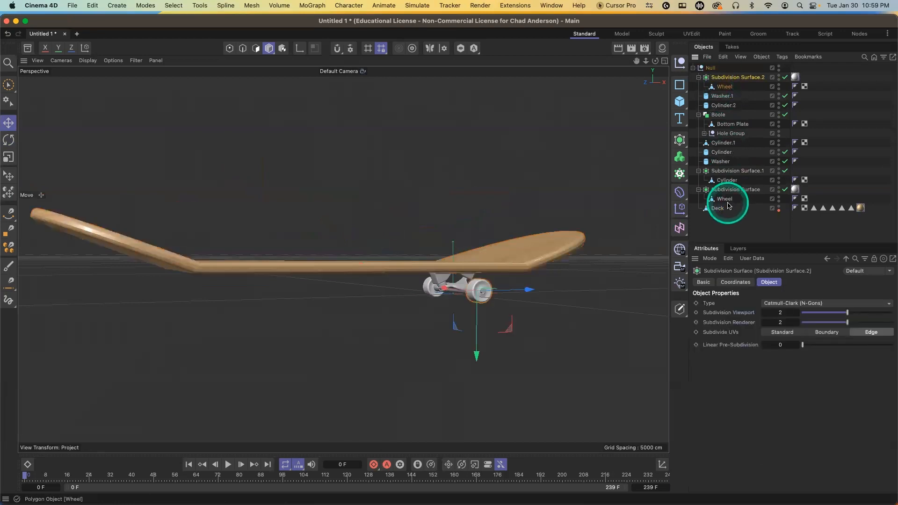
pyautogui.keyDown('shift'); pyautogui.click(726, 181); pyautogui.keyUp('shift')
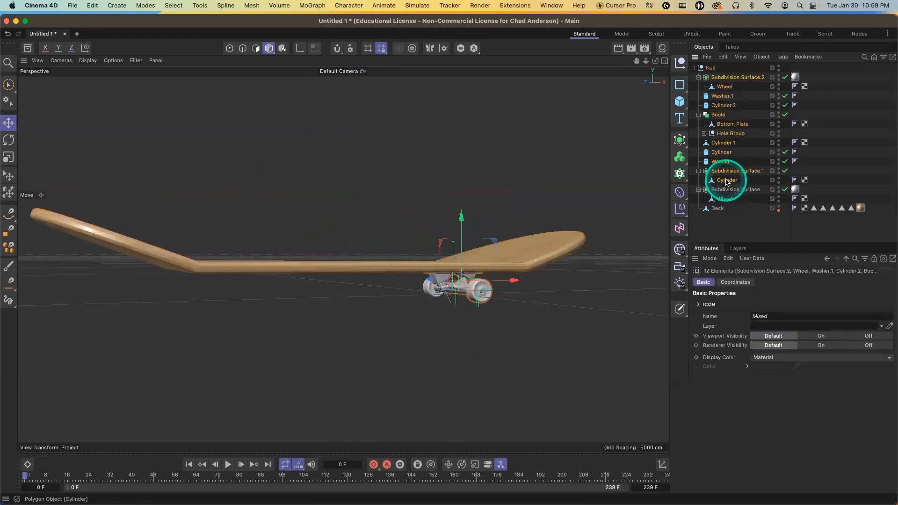
pyautogui.hotkey('alt', 'g')
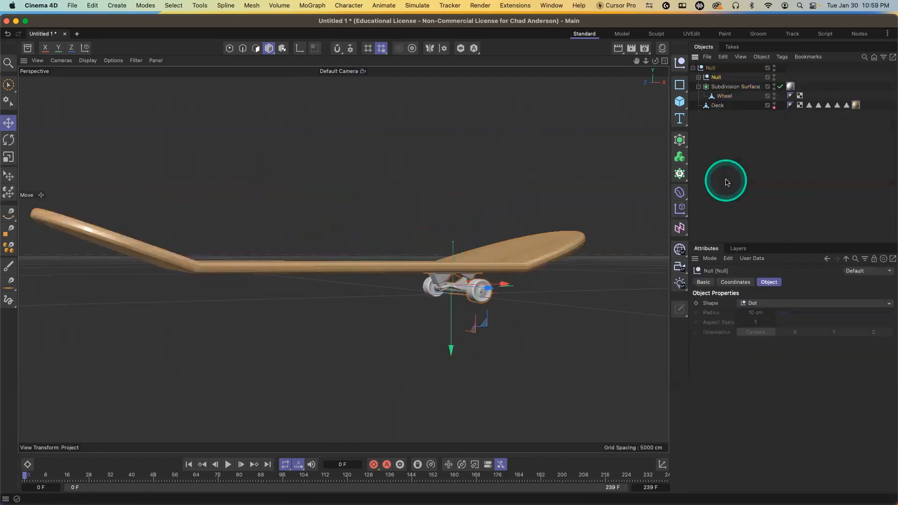
pyautogui.doubleClick(717, 77)
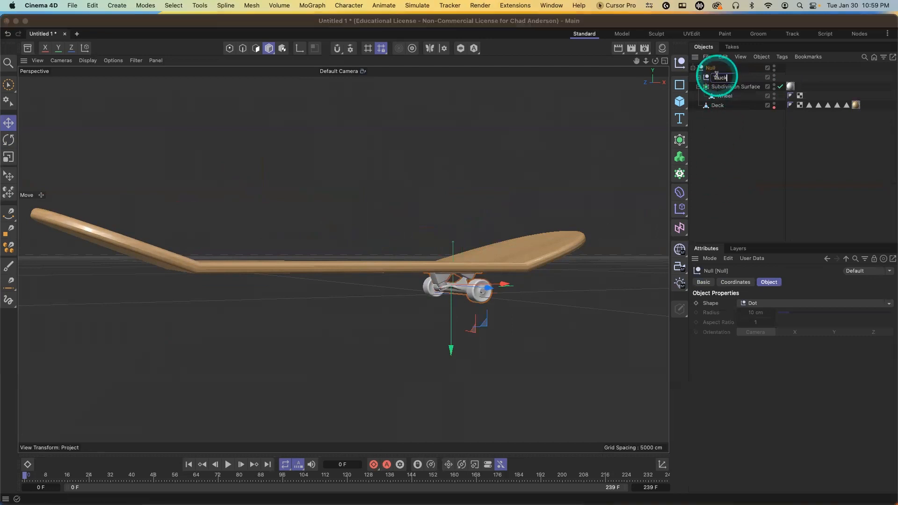
pyautogui.press('Return')
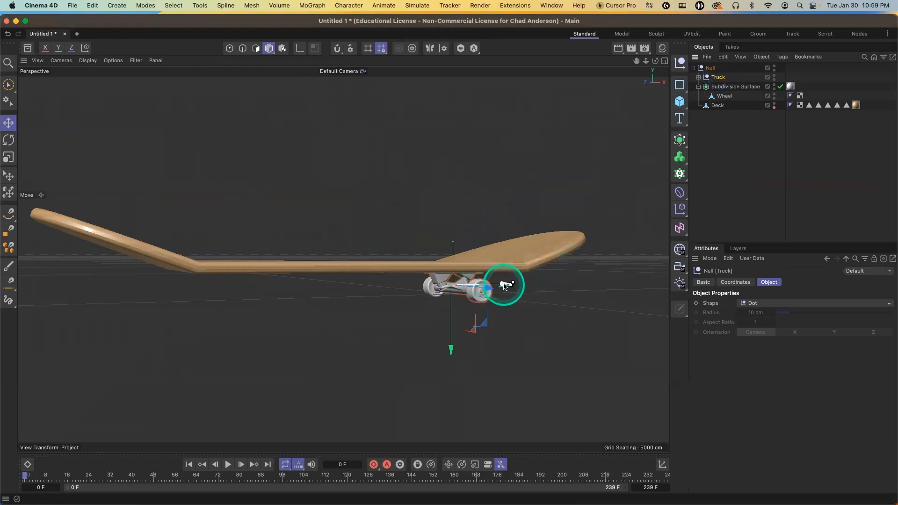
# Duplicate the Truck group to the opposite end of the deck and rotate the copy horizontally to face the other way
pyautogui.moveTo(504, 285); pyautogui.dragTo(287, 280)
pyautogui.press('r')
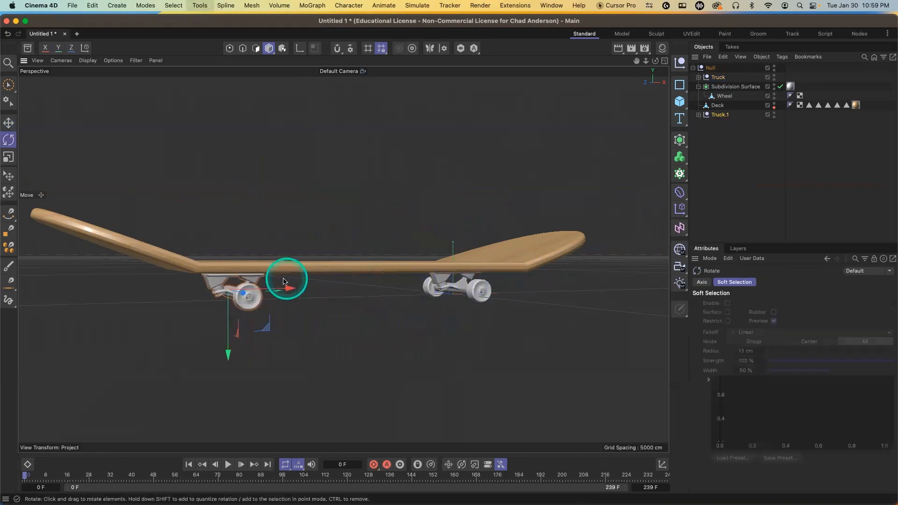
pyautogui.moveTo(222, 294); pyautogui.dragTo(429, 263)
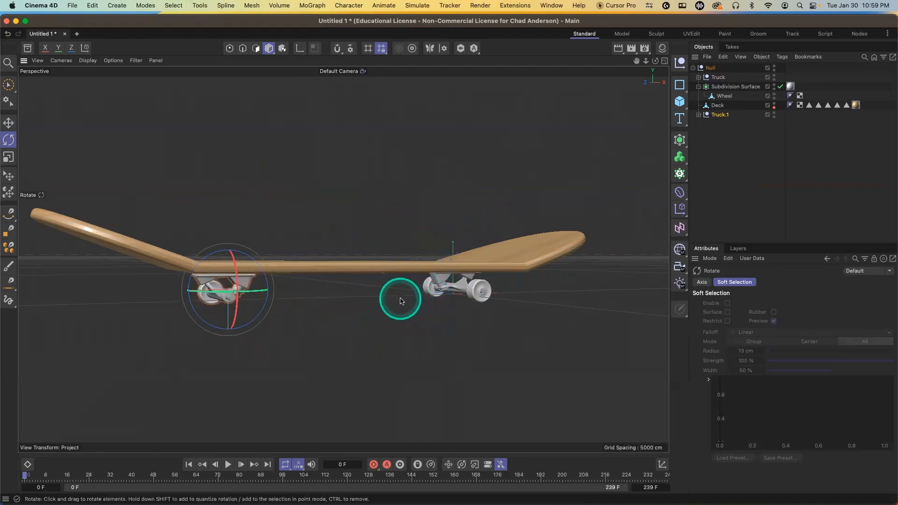
# Scale the Deck down along its vertical axis to make the board thinner
pyautogui.keyDown('alt'); pyautogui.moveTo(401, 299); pyautogui.dragTo(374, 267); pyautogui.keyUp('alt')
pyautogui.click(387, 268)
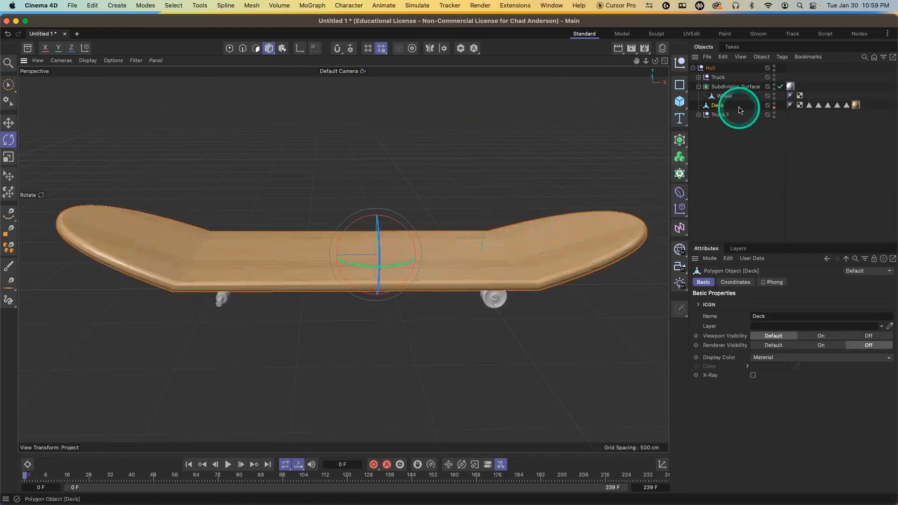
pyautogui.press('t')
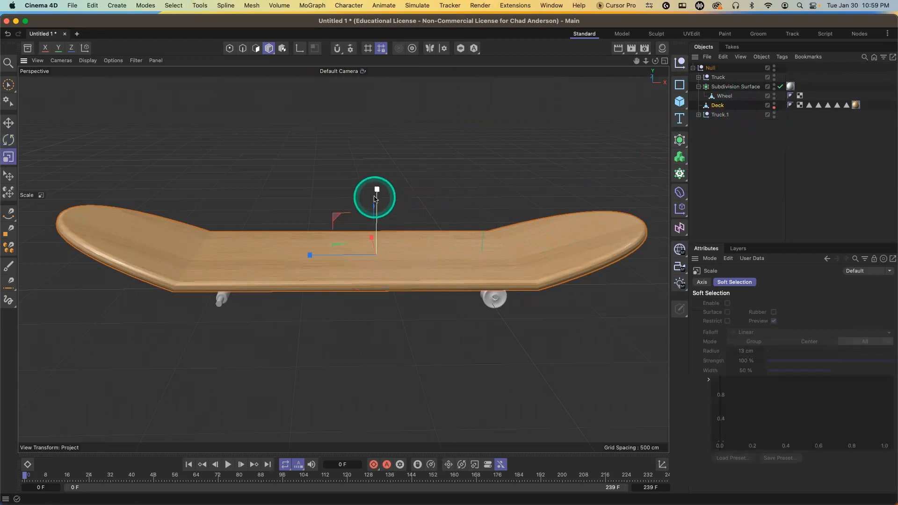
pyautogui.moveTo(376, 190); pyautogui.dragTo(370, 244)
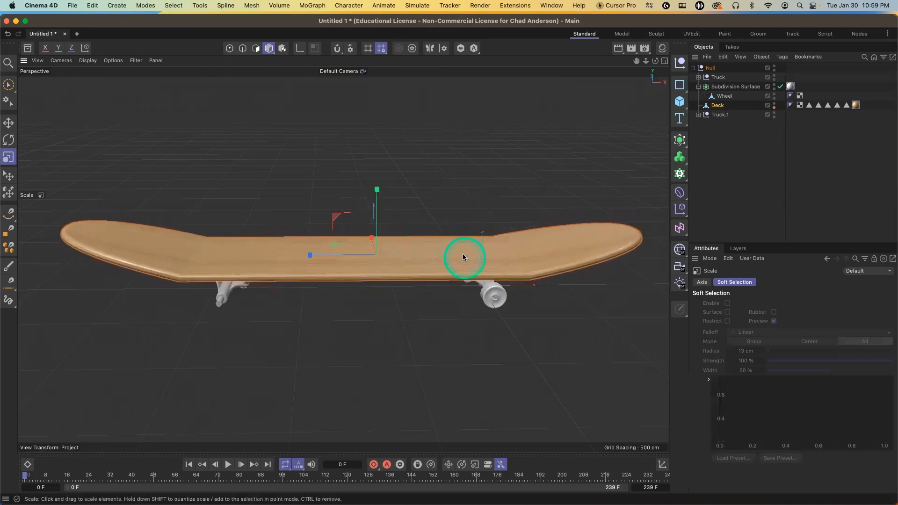
# Place Truck.1 above Truck in the hierarchy, select both groups, and scale them slightly wider along their axles
pyautogui.keyDown('alt'); pyautogui.moveTo(468, 265); pyautogui.dragTo(418, 259); pyautogui.keyUp('alt')
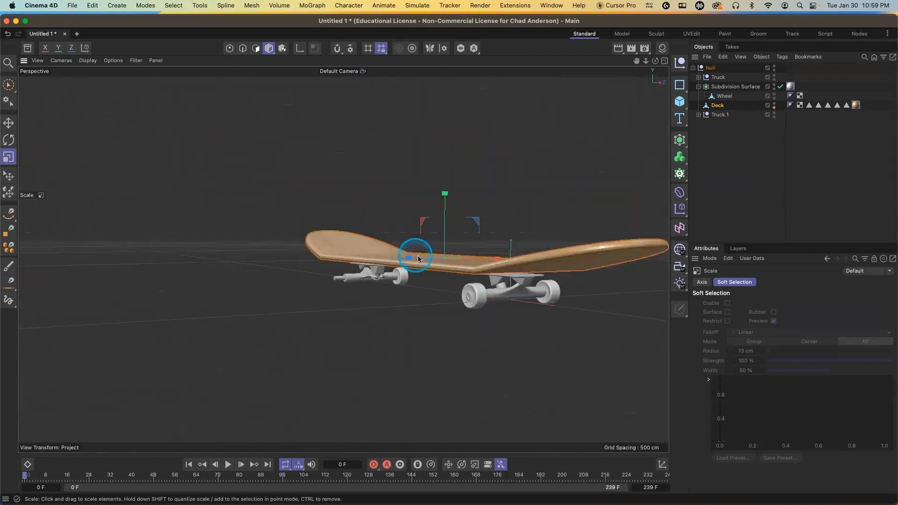
pyautogui.click(718, 78)
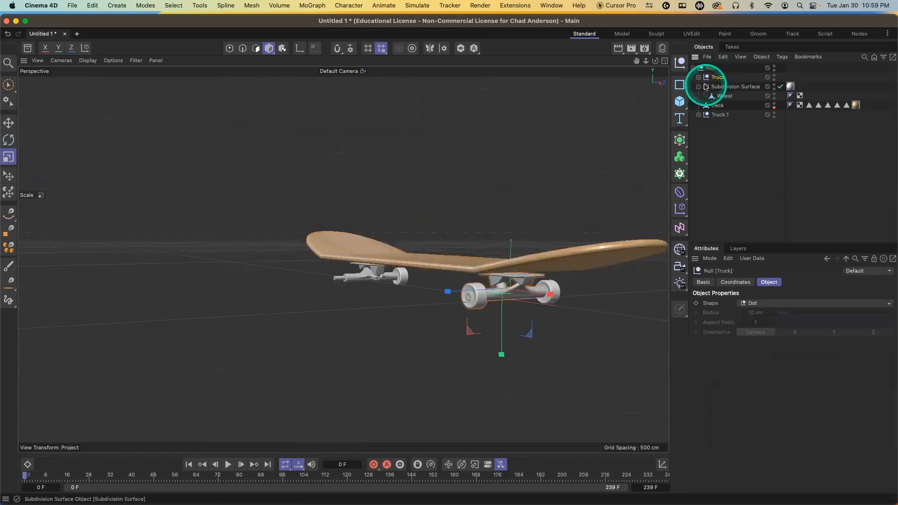
pyautogui.click(699, 87)
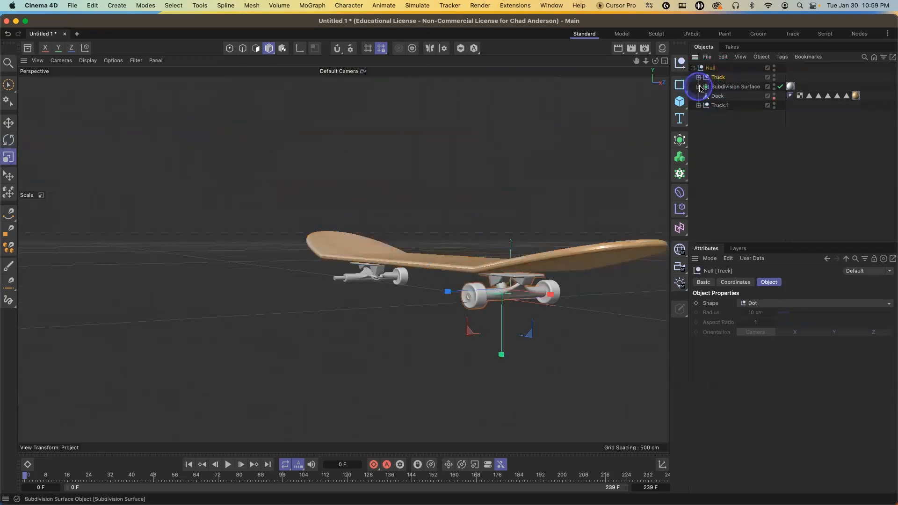
pyautogui.moveTo(716, 98); pyautogui.dragTo(719, 79)
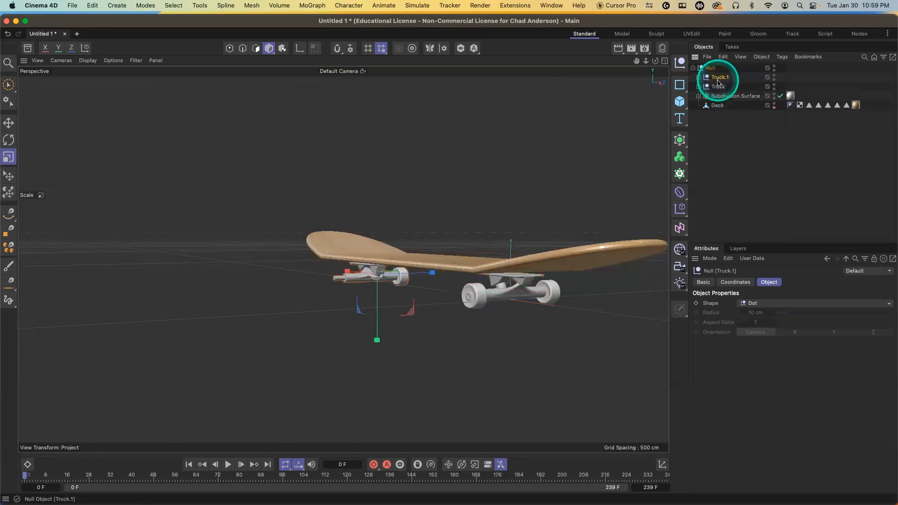
pyautogui.click(719, 88)
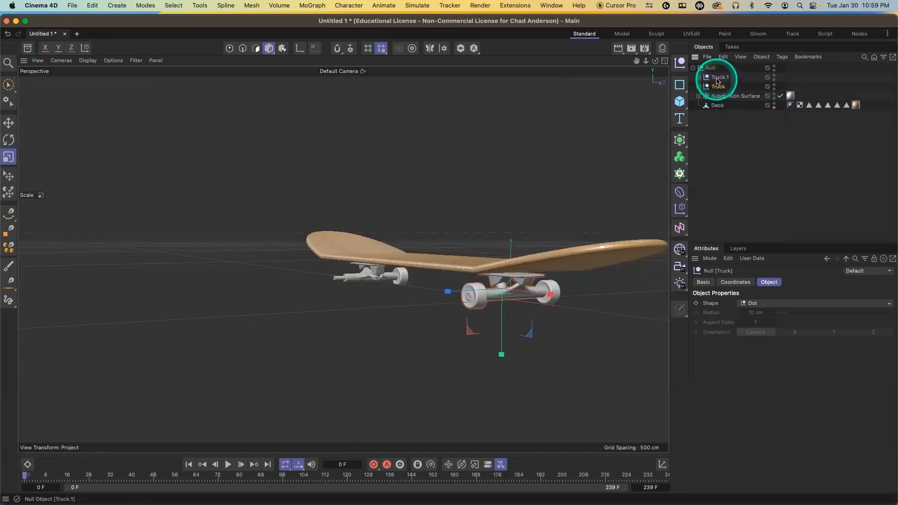
pyautogui.keyDown('shift'); pyautogui.click(718, 79); pyautogui.keyUp('shift')
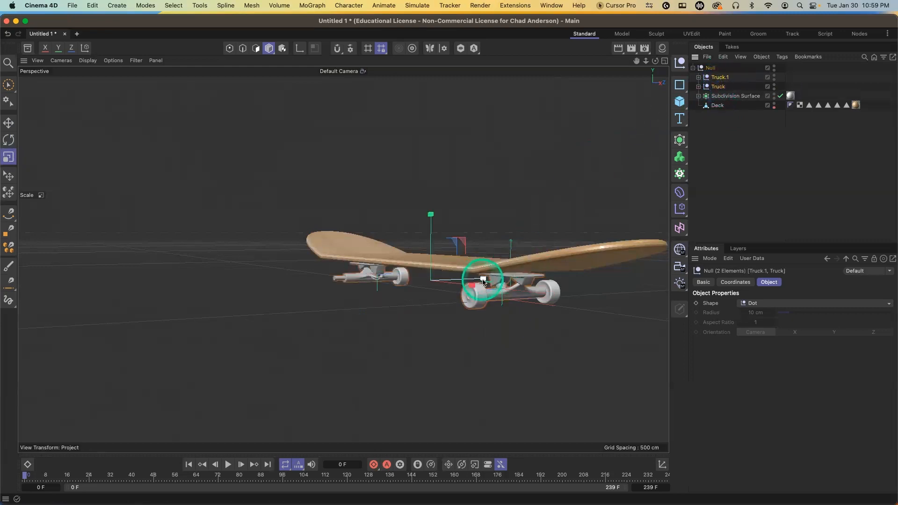
pyautogui.moveTo(485, 280)
pyautogui.mouseDown()
pyautogui.moveTo(498, 279)
pyautogui.moveTo(486, 281)
pyautogui.mouseUp()
pyautogui.click(534, 322)
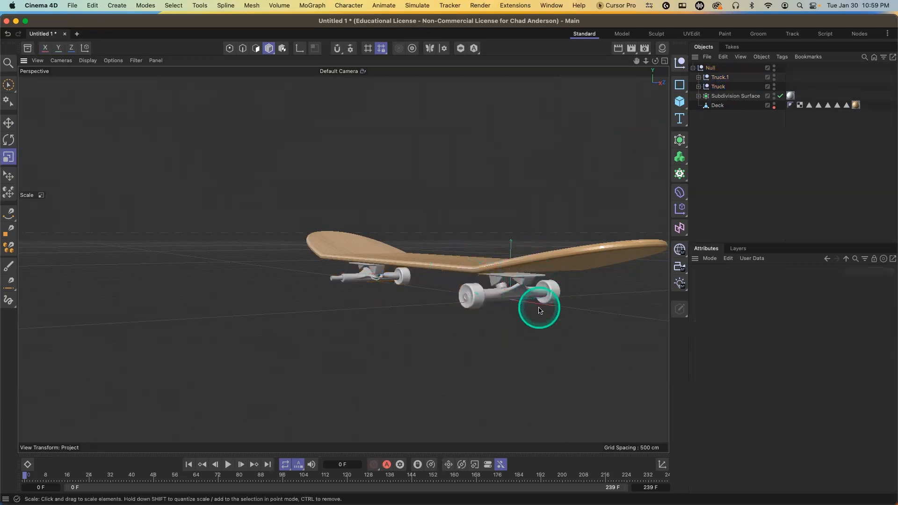
# Move the loose wheel's Subdivision Surface into the Truck group, above Subdivision Surface.2
pyautogui.moveTo(540, 309)
pyautogui.keyDown('alt'); pyautogui.mouseDown()
pyautogui.moveTo(603, 303)
pyautogui.moveTo(585, 287)
pyautogui.moveTo(480, 288)
pyautogui.moveTo(497, 254)
pyautogui.moveTo(502, 202)
pyautogui.moveTo(456, 196)
pyautogui.moveTo(487, 201)
pyautogui.moveTo(480, 157)
pyautogui.moveTo(463, 160)
pyautogui.moveTo(500, 161)
pyautogui.moveTo(521, 117)
pyautogui.moveTo(535, 312)
pyautogui.moveTo(567, 314)
pyautogui.moveTo(569, 297)
pyautogui.moveTo(571, 306)
pyautogui.moveTo(543, 306)
pyautogui.mouseUp(); pyautogui.keyUp('alt')
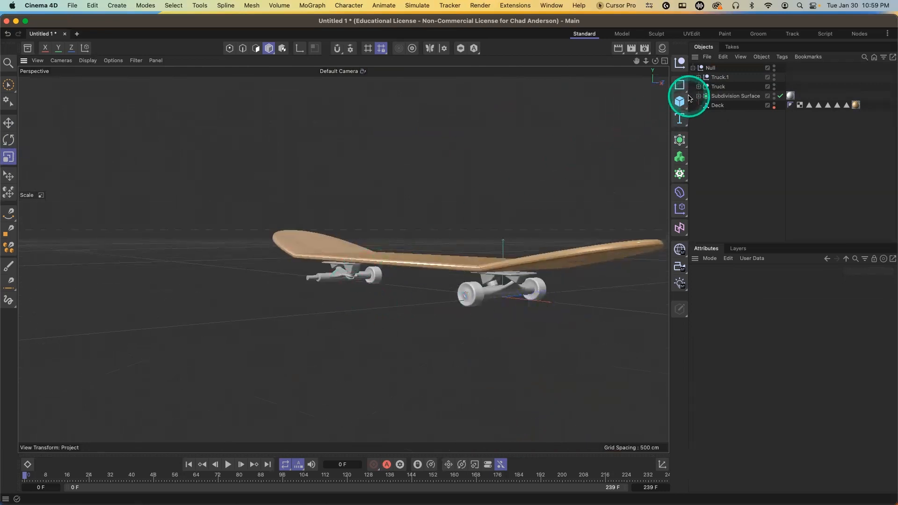
pyautogui.click(698, 78)
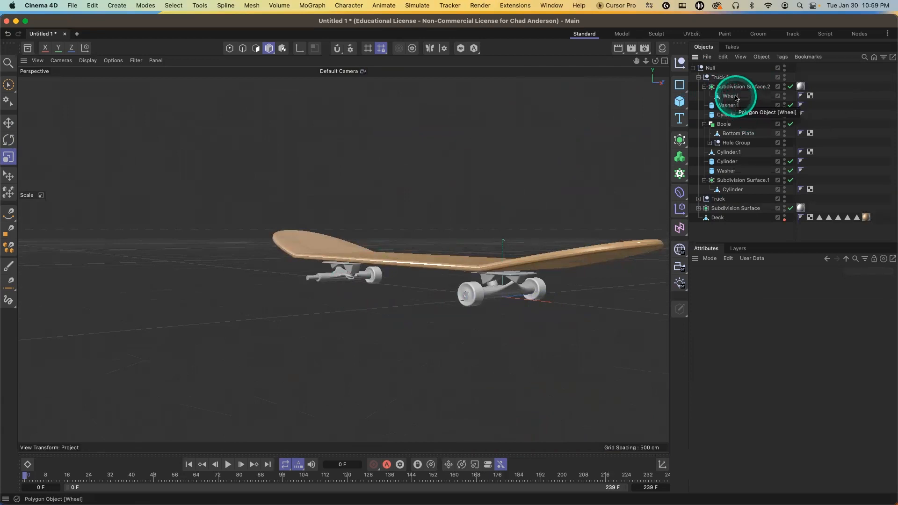
pyautogui.click(698, 199)
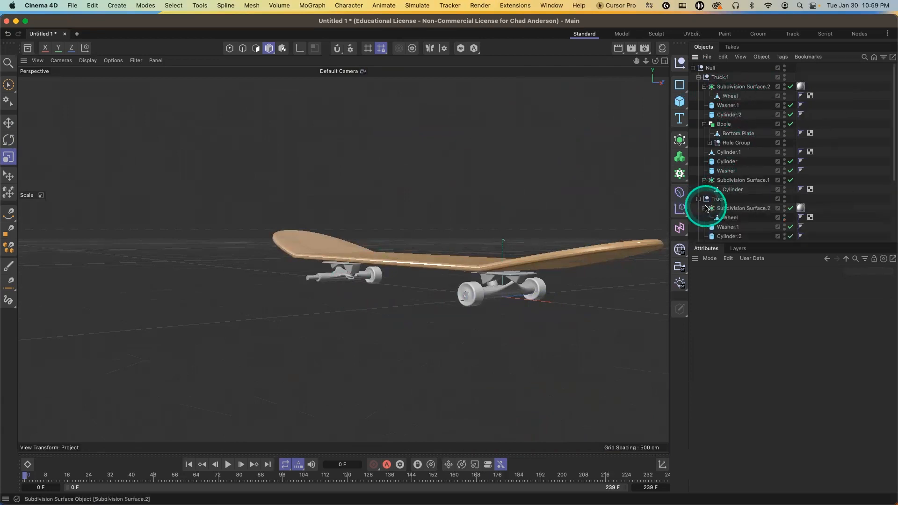
pyautogui.click(726, 221)
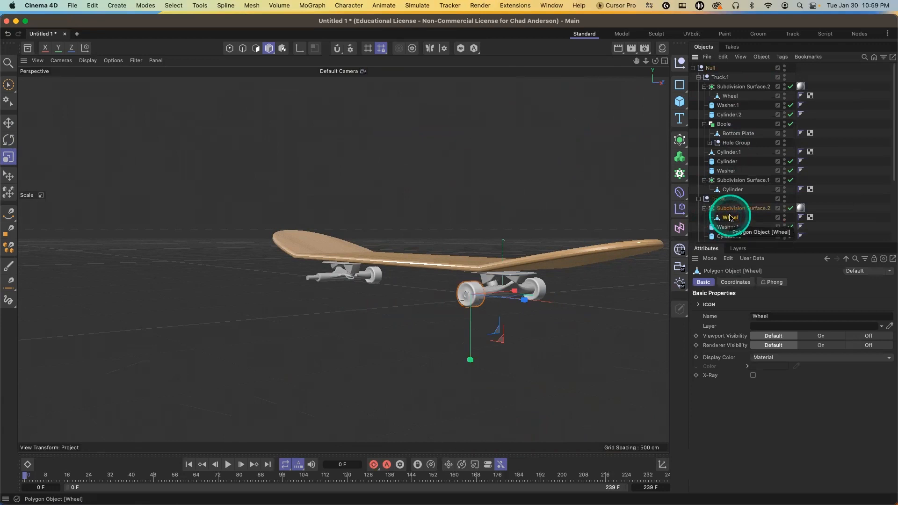
pyautogui.scroll(-1, 730, 217)
pyautogui.scroll(-7, 737, 207)
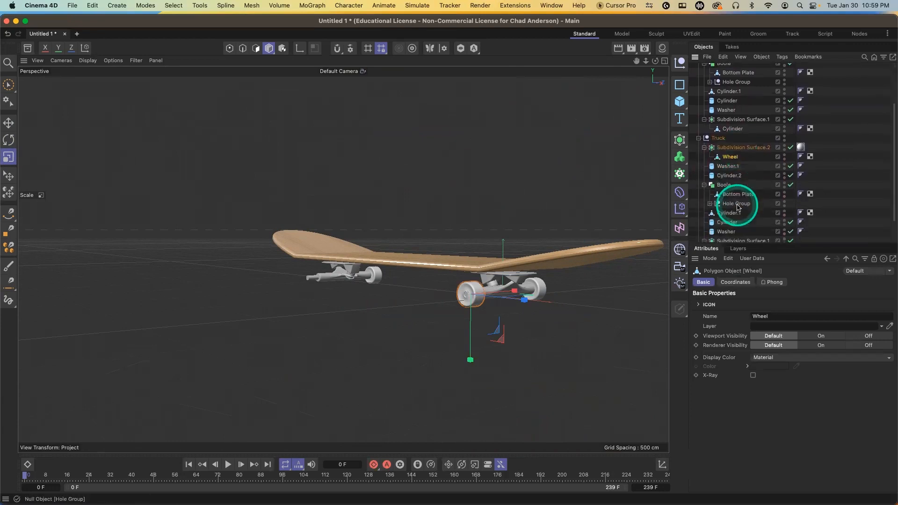
pyautogui.scroll(-2, 738, 209)
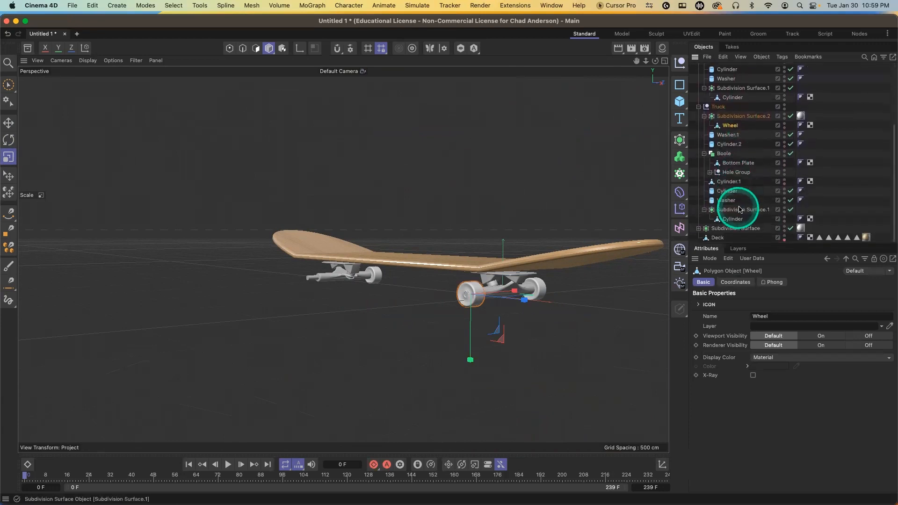
pyautogui.click(542, 287)
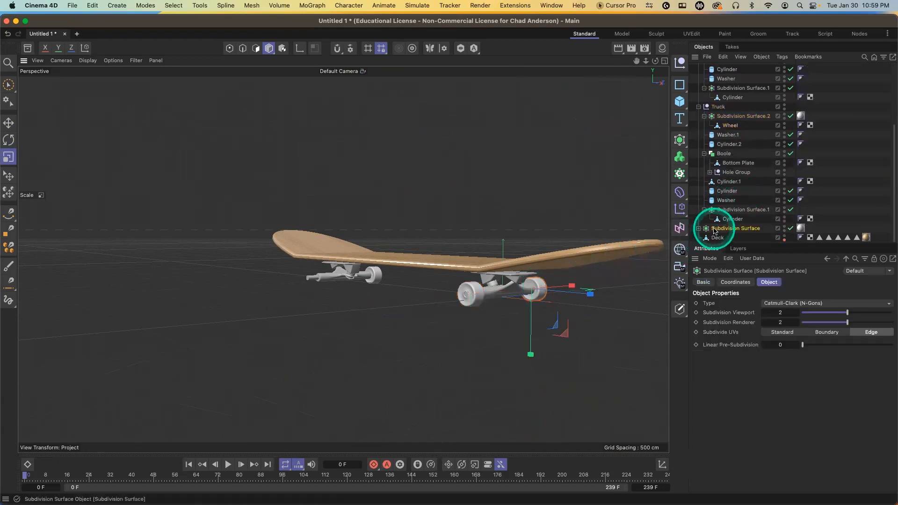
pyautogui.moveTo(717, 231); pyautogui.dragTo(723, 110)
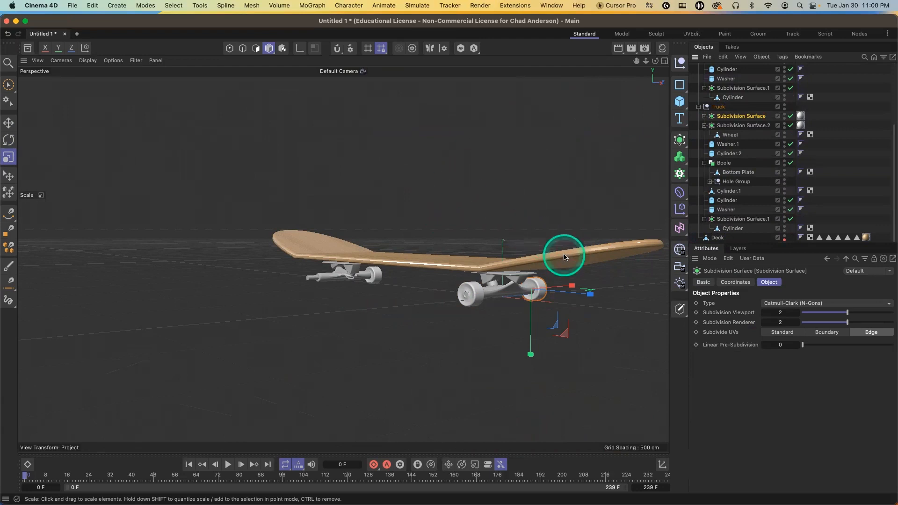
# Raise the whole Truck group vertically so its base plate sits against the underside of the thinned deck
pyautogui.moveTo(538, 271)
pyautogui.mouseDown()
pyautogui.moveTo(525, 265)
pyautogui.moveTo(551, 270)
pyautogui.moveTo(458, 262)
pyautogui.moveTo(443, 250)
pyautogui.moveTo(464, 270)
pyautogui.moveTo(527, 266)
pyautogui.mouseUp()
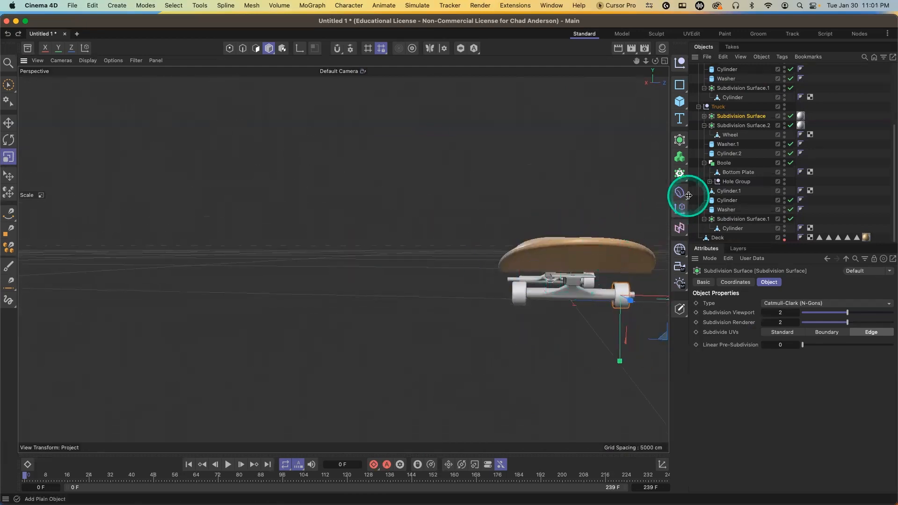
pyautogui.click(719, 108)
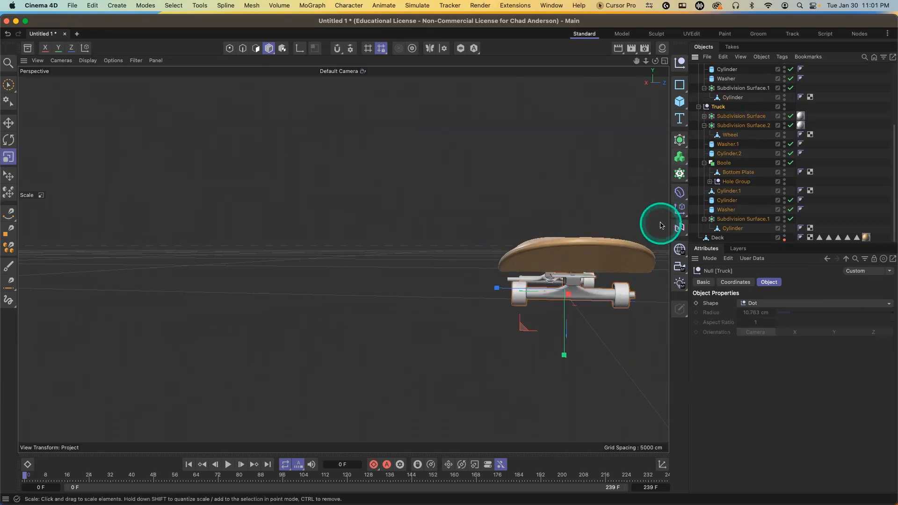
pyautogui.press('e')
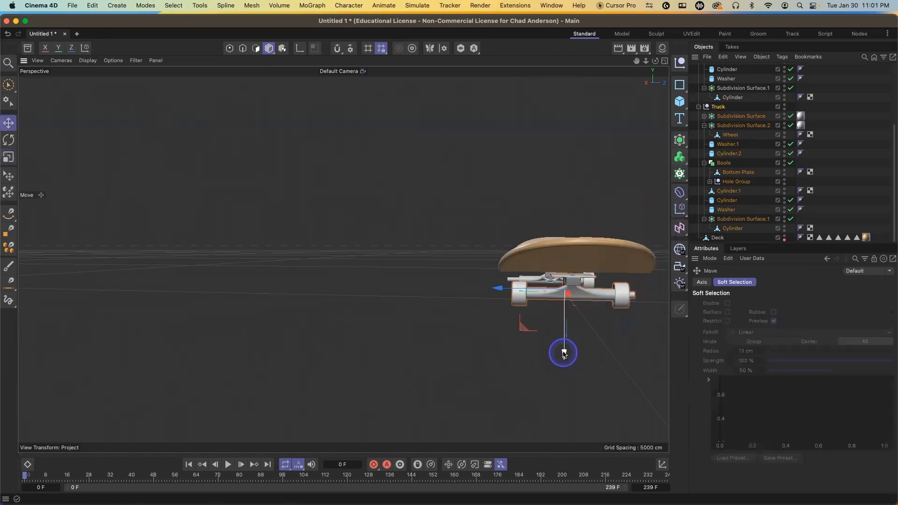
pyautogui.moveTo(564, 354); pyautogui.dragTo(444, 329)
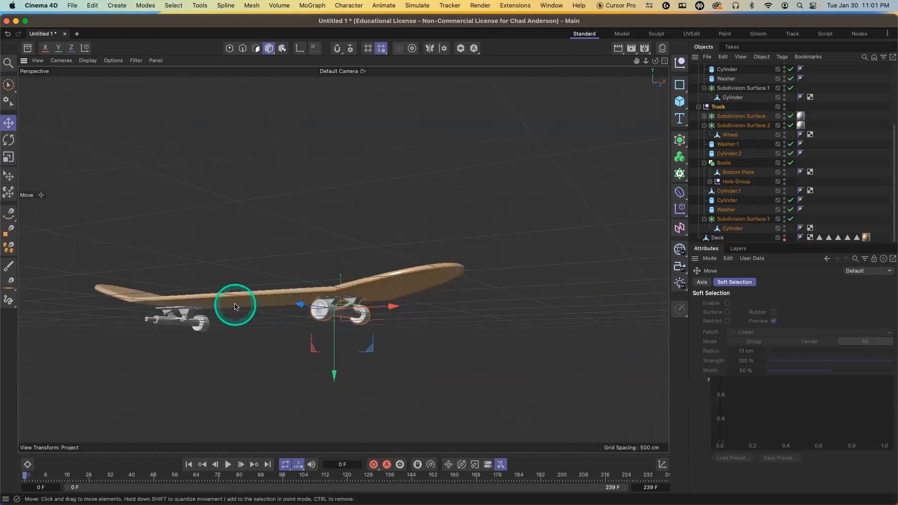
# Select the whole Truck.1 group and raise it vertically against the underside of the deck
pyautogui.keyDown('alt'); pyautogui.moveTo(237, 305); pyautogui.dragTo(411, 323); pyautogui.keyUp('alt')
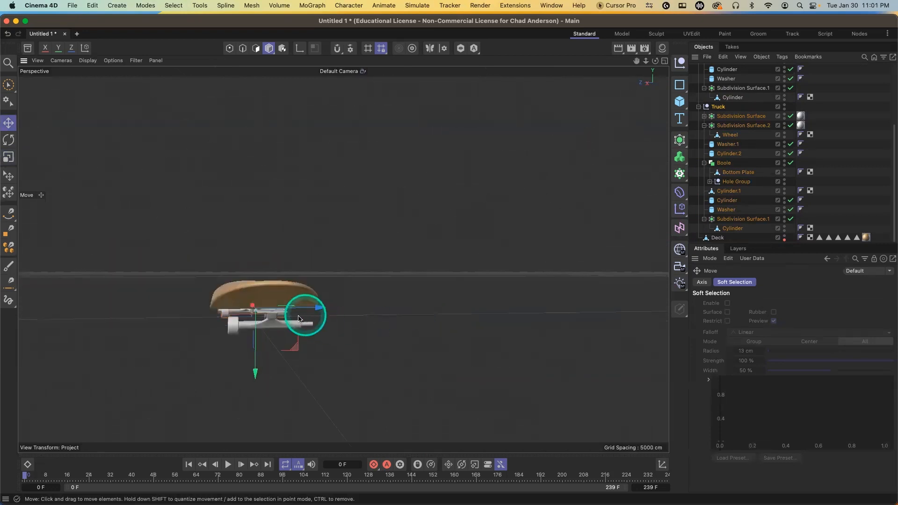
pyautogui.click(283, 325)
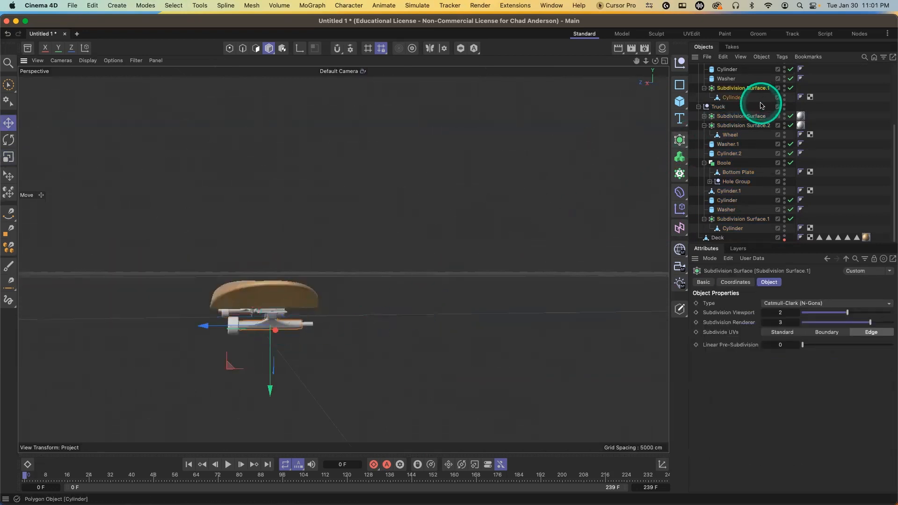
pyautogui.scroll(5, 761, 105)
pyautogui.click(712, 78)
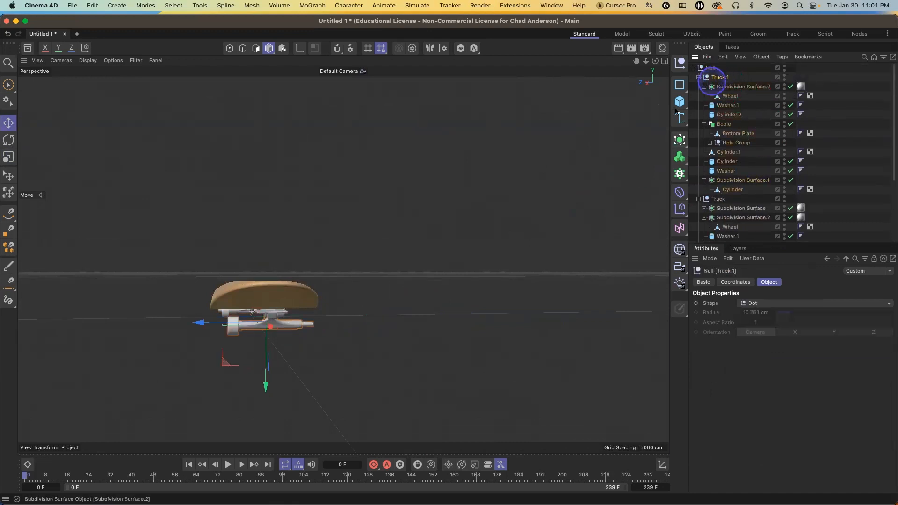
pyautogui.click(265, 388)
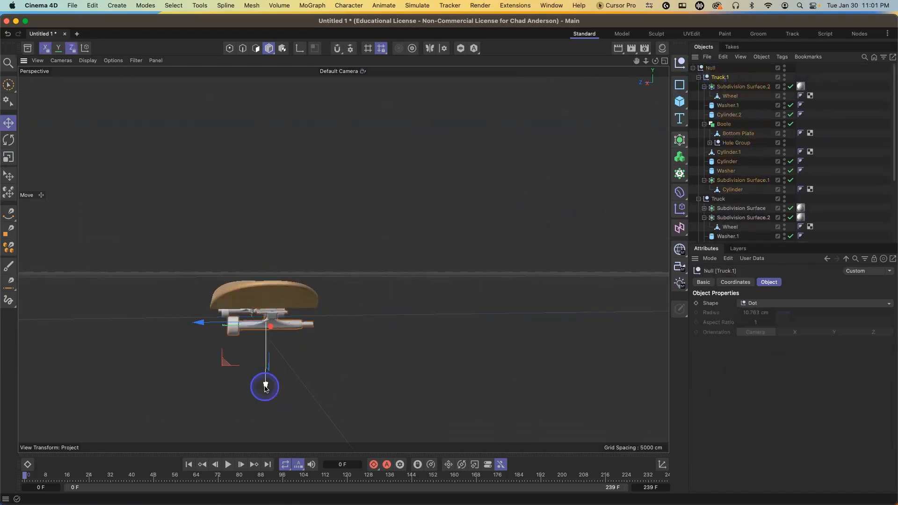
pyautogui.moveTo(265, 387); pyautogui.dragTo(265, 382)
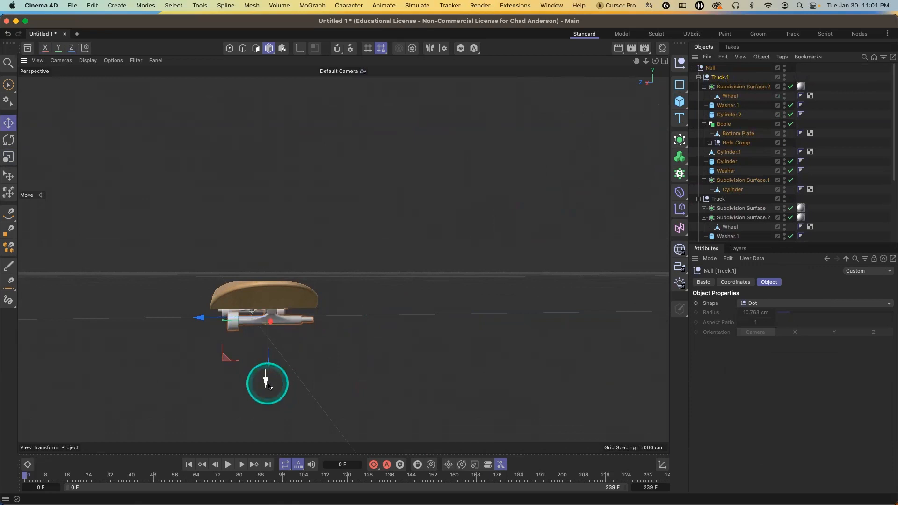
# Fine-tune the height of the Truck.1 group so its base plate rests against the underside of the deck
pyautogui.keyDown('alt'); pyautogui.moveTo(306, 356); pyautogui.dragTo(227, 323); pyautogui.keyUp('alt')
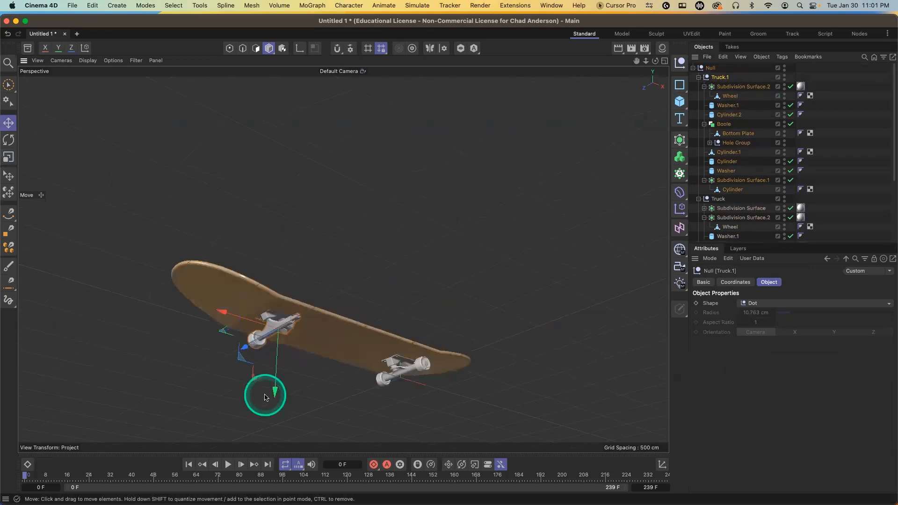
pyautogui.moveTo(270, 394); pyautogui.dragTo(275, 391)
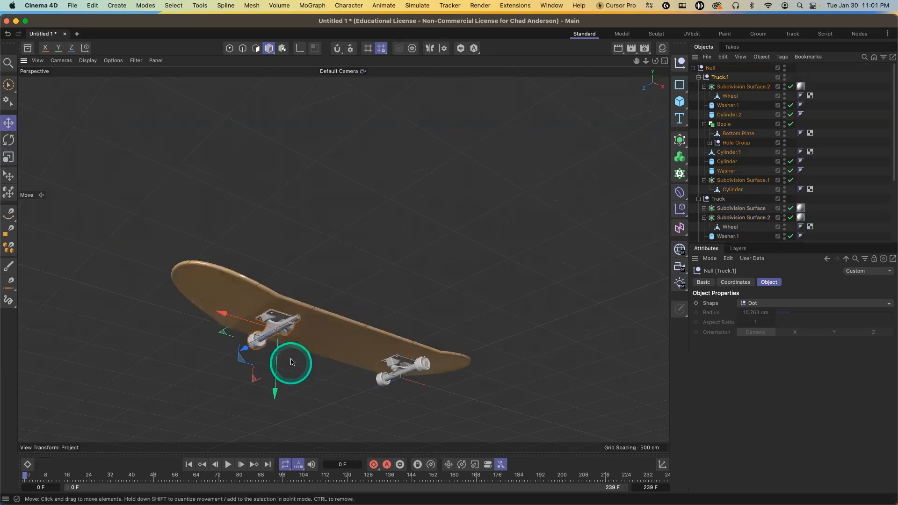
pyautogui.keyDown('alt'); pyautogui.moveTo(292, 353); pyautogui.dragTo(251, 385); pyautogui.keyUp('alt')
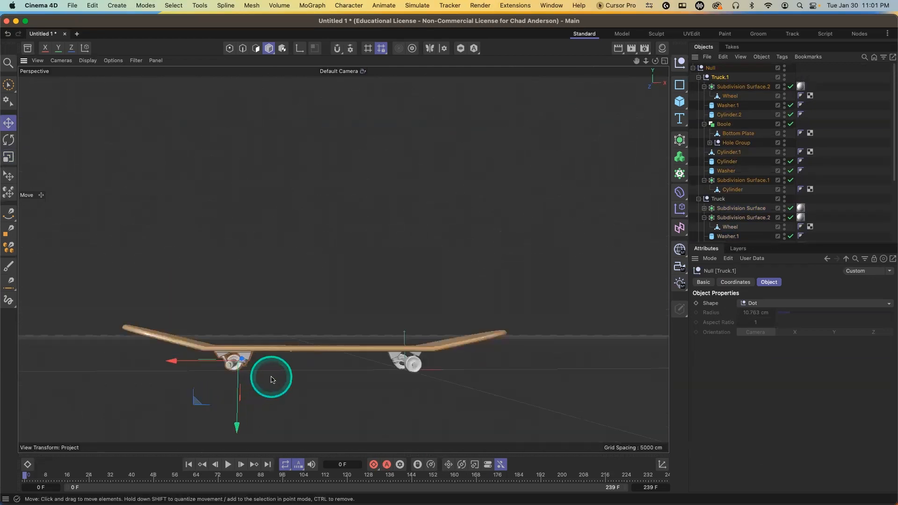
# Test-render the skateboard in the viewport and make the Deck object visible in the renderer
pyautogui.press('super+r')
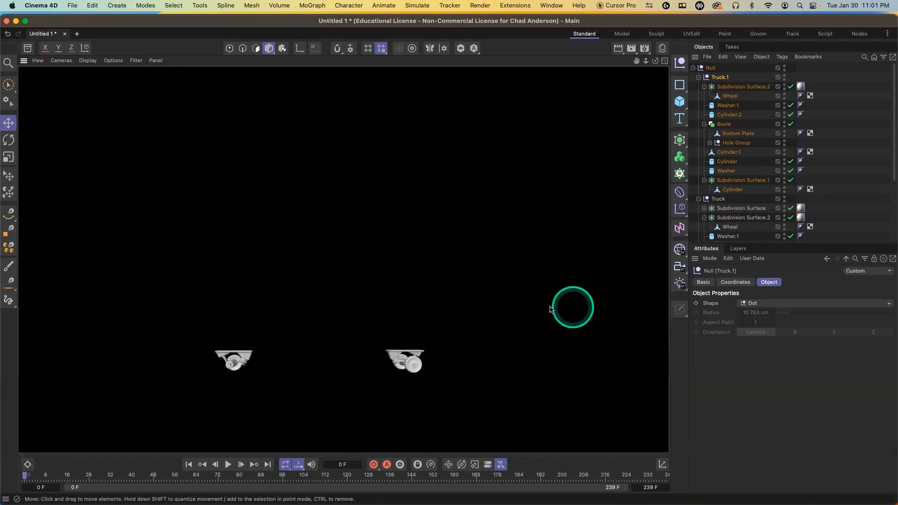
pyautogui.scroll(-3, 733, 192)
pyautogui.scroll(-1, 748, 205)
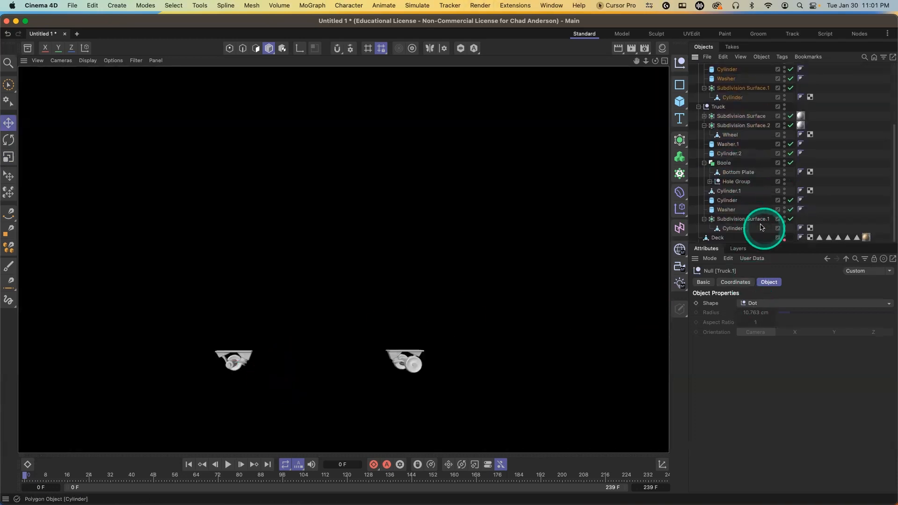
pyautogui.click(784, 240)
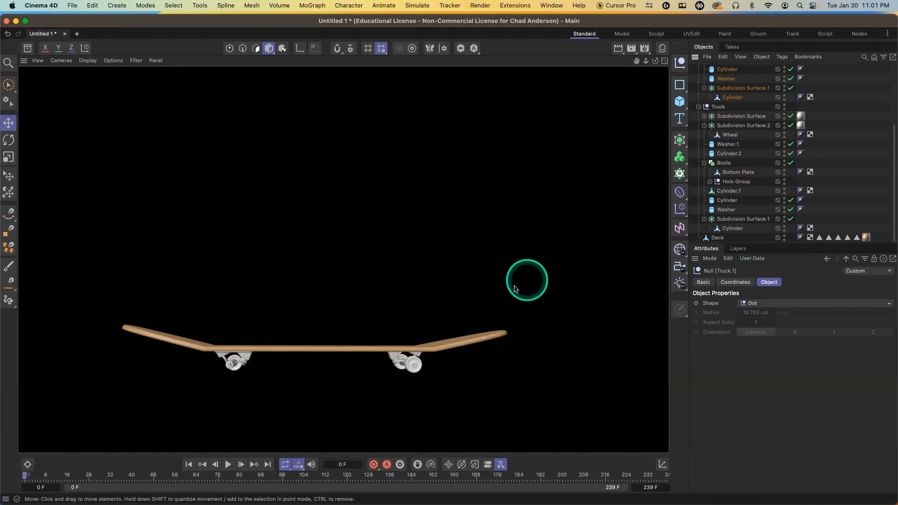
pyautogui.keyDown('alt'); pyautogui.moveTo(375, 280); pyautogui.dragTo(369, 207); pyautogui.keyUp('alt')
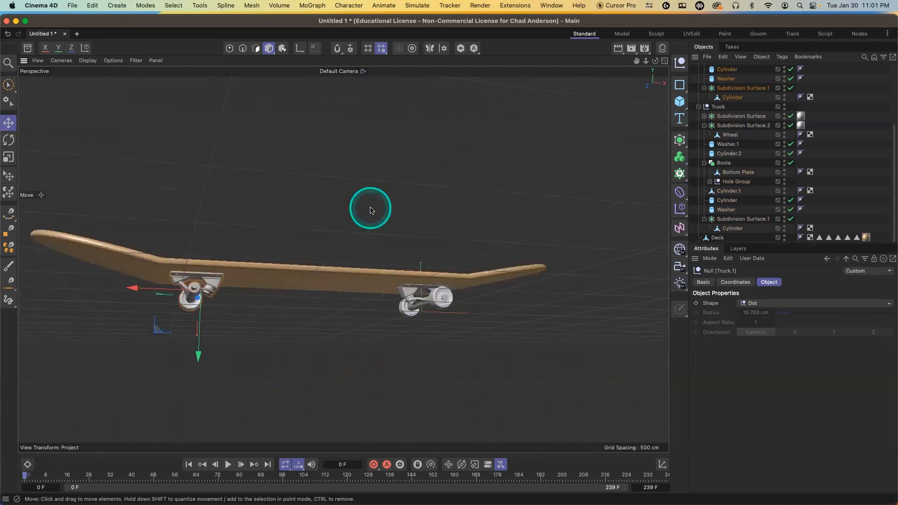